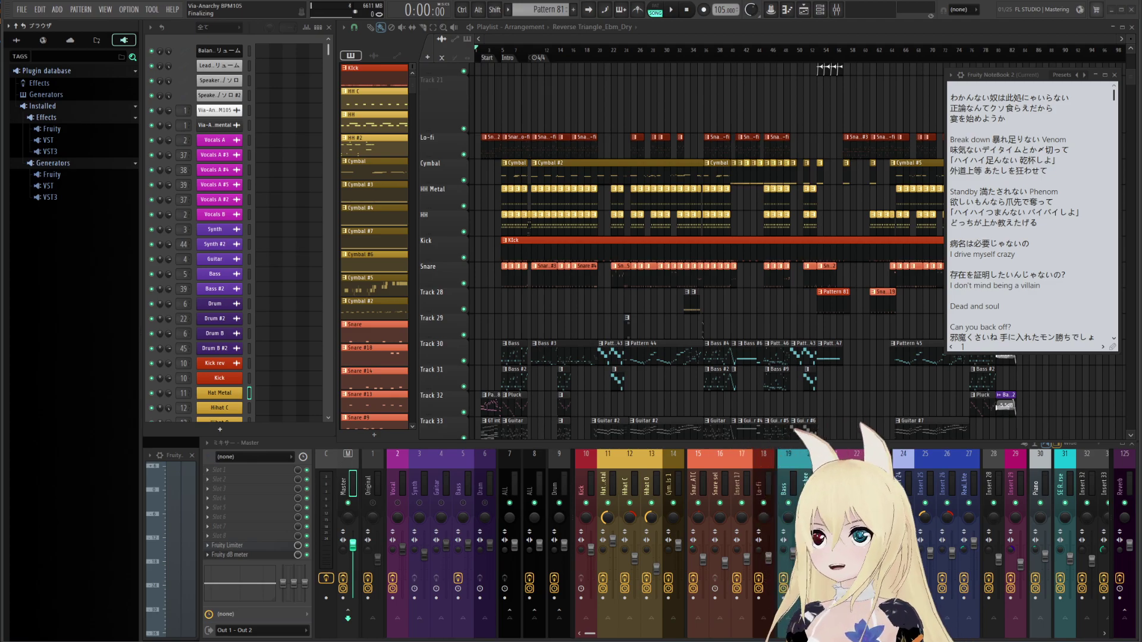
Examine the Via-Anarchy arrangement in the playlist, from the drum tracks down through the bass, guitar and piano tracks
scroll(788, 205, down, 6)
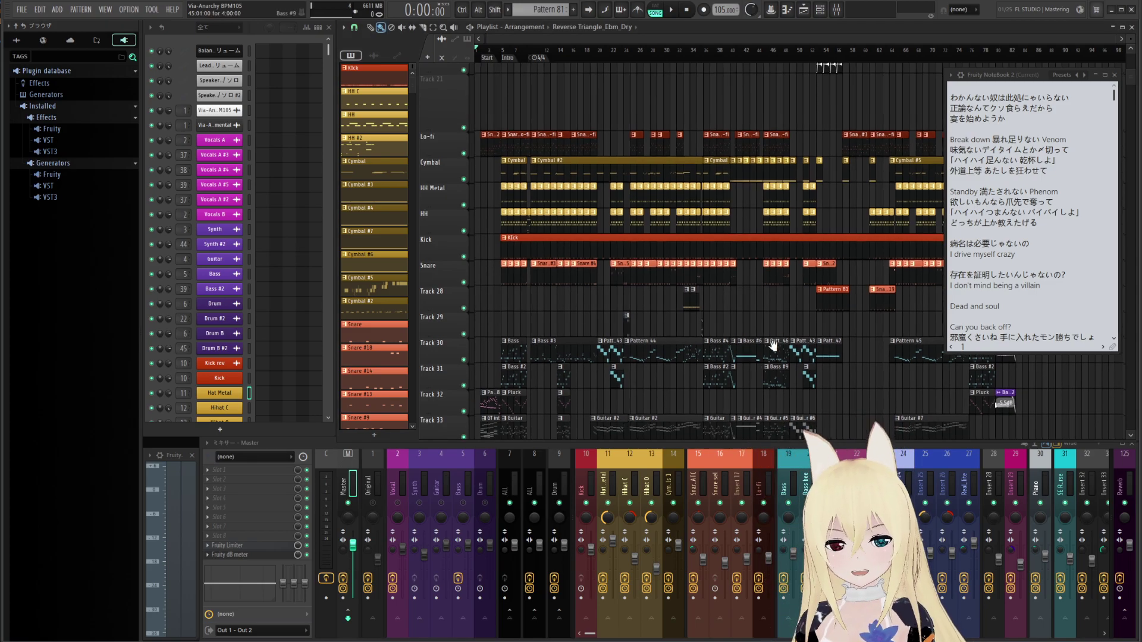
drag(788, 206, 787, 178)
drag(783, 267, 822, 310)
scroll(824, 303, down, 1)
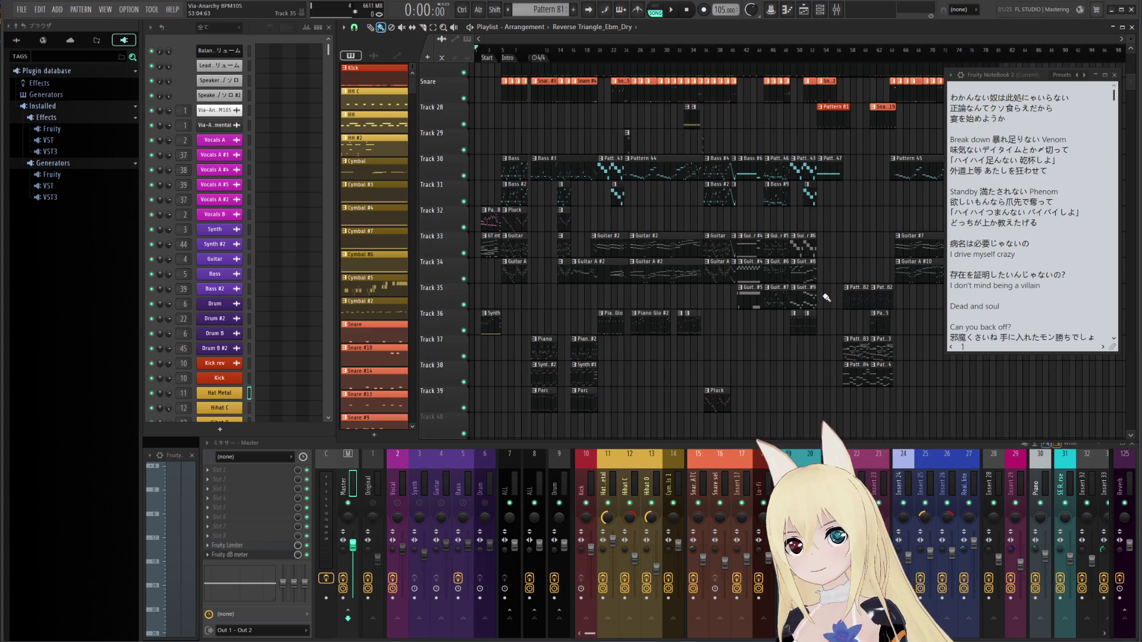
scroll(743, 331, up, 3)
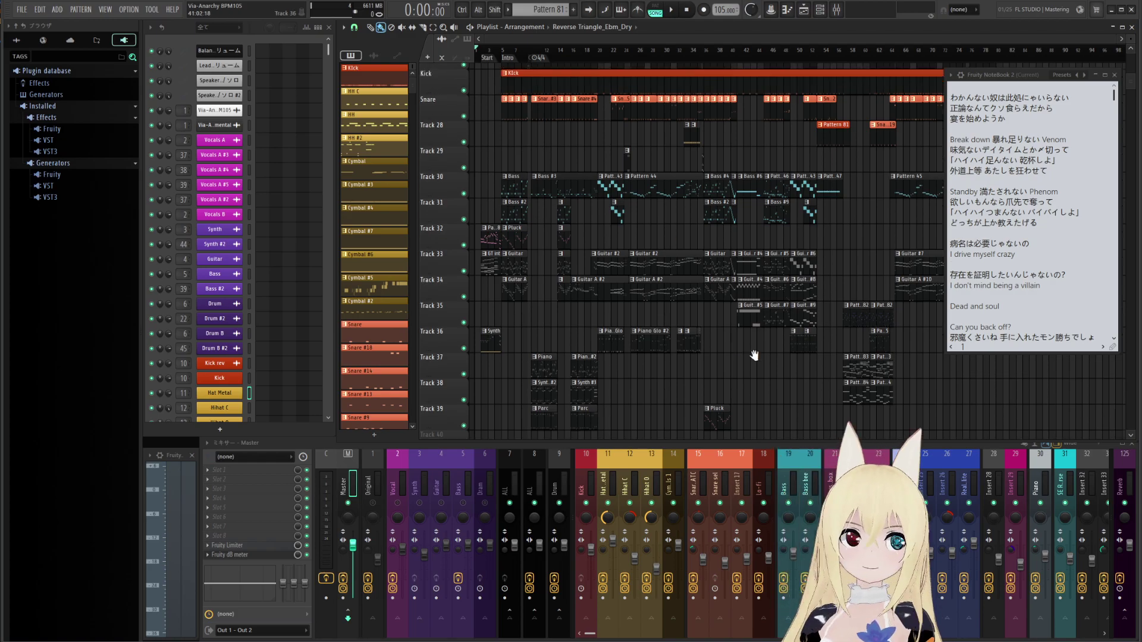
scroll(785, 381, up, 2)
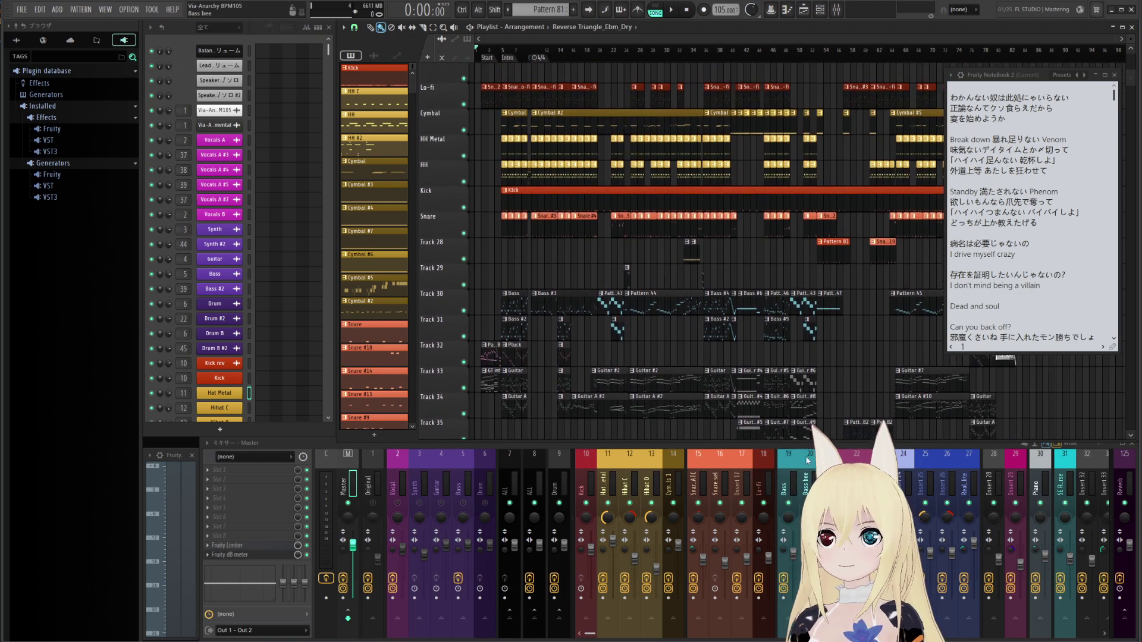
scroll(779, 275, up, 2)
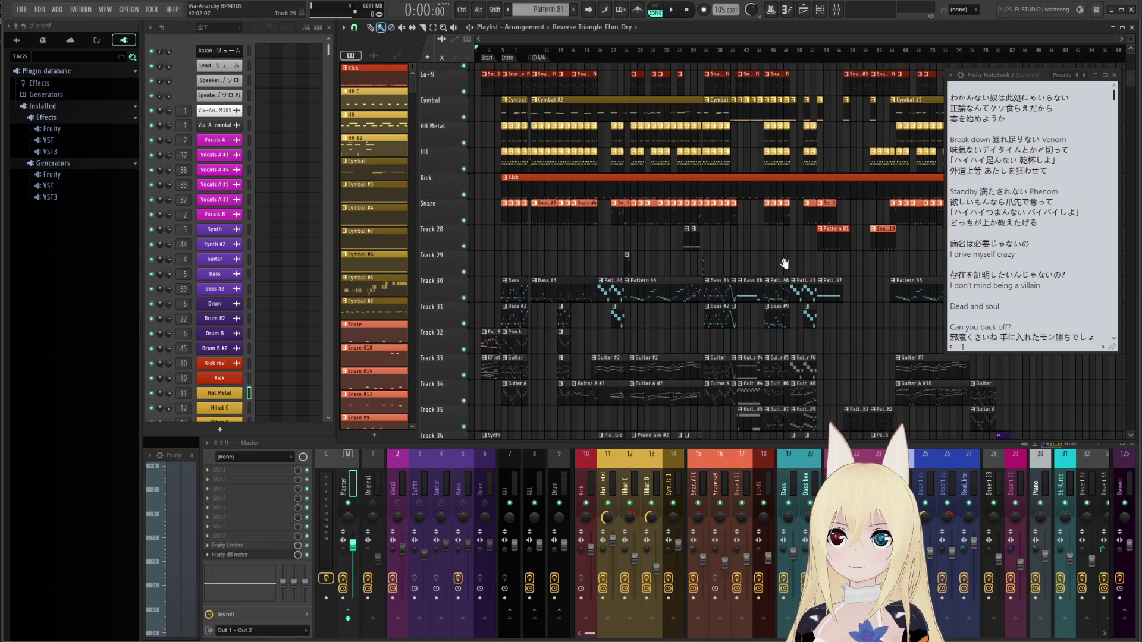
scroll(778, 273, down, 1)
scroll(779, 273, up, 1)
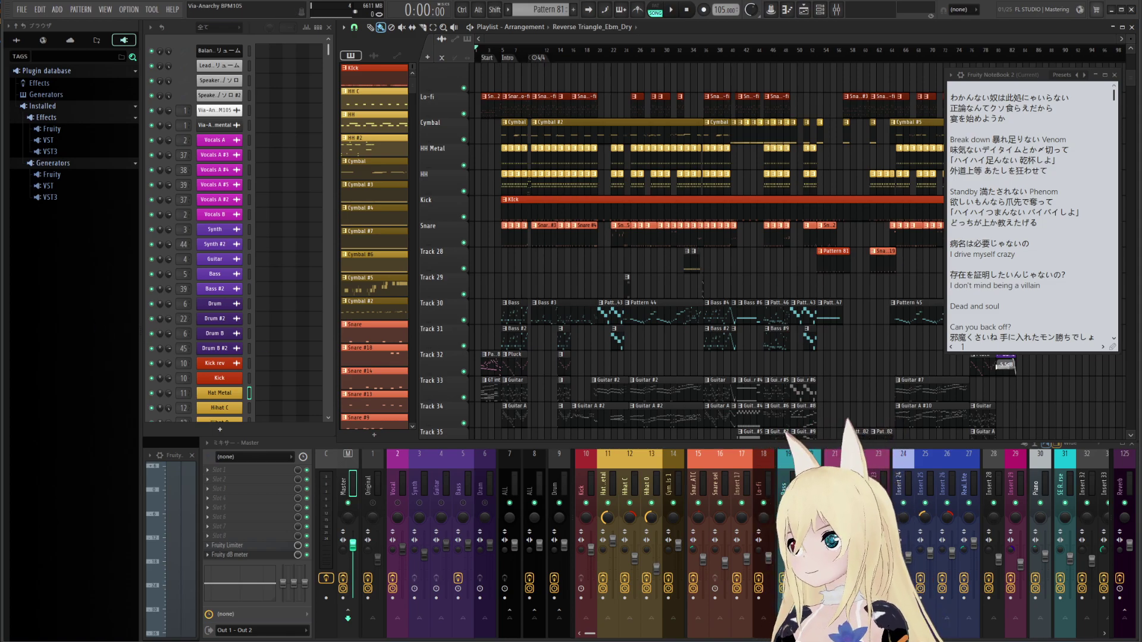
Switch to the browser showing the YOUR MAJESTY official site and reposition its window so the lyrics notebook stays uncovered
drag(1, 268, 794, 90)
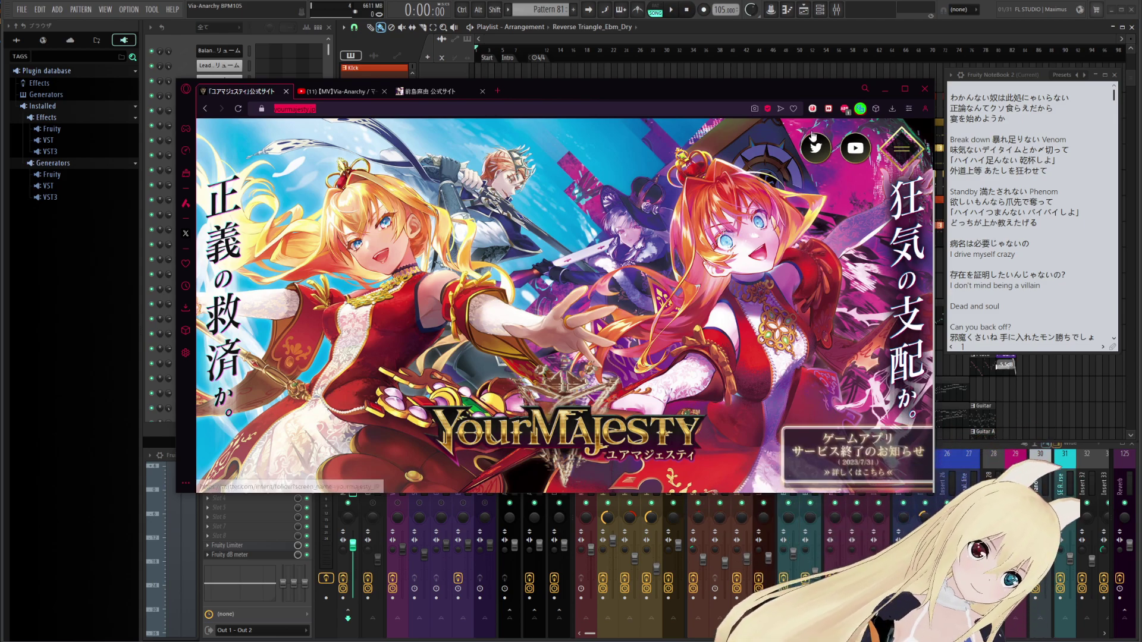
drag(791, 90, 671, 74)
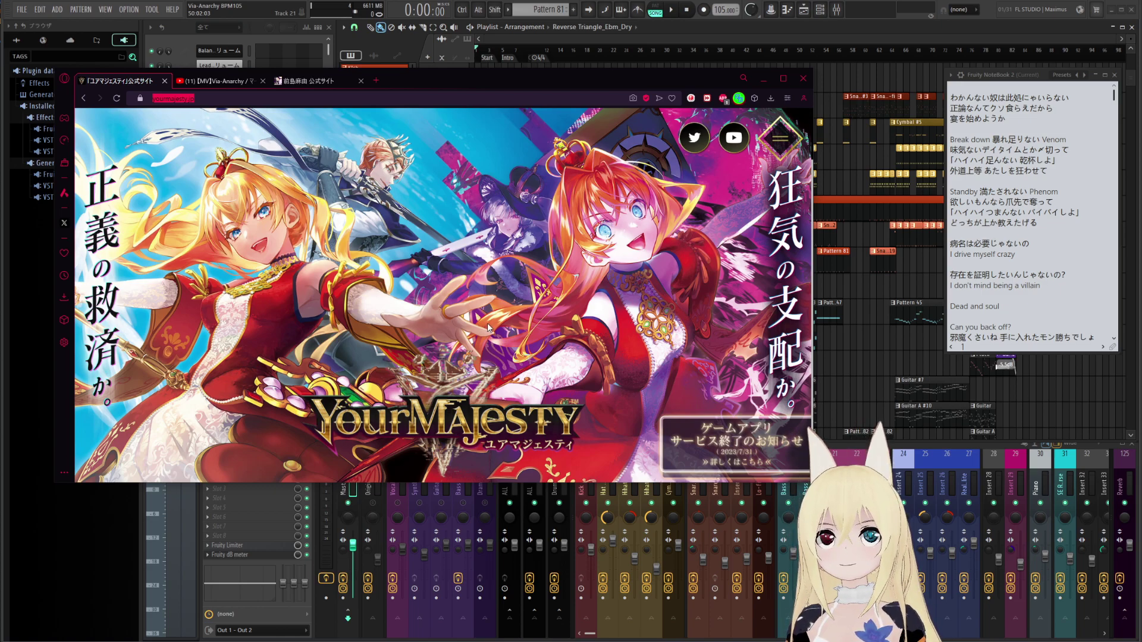
click(396, 361)
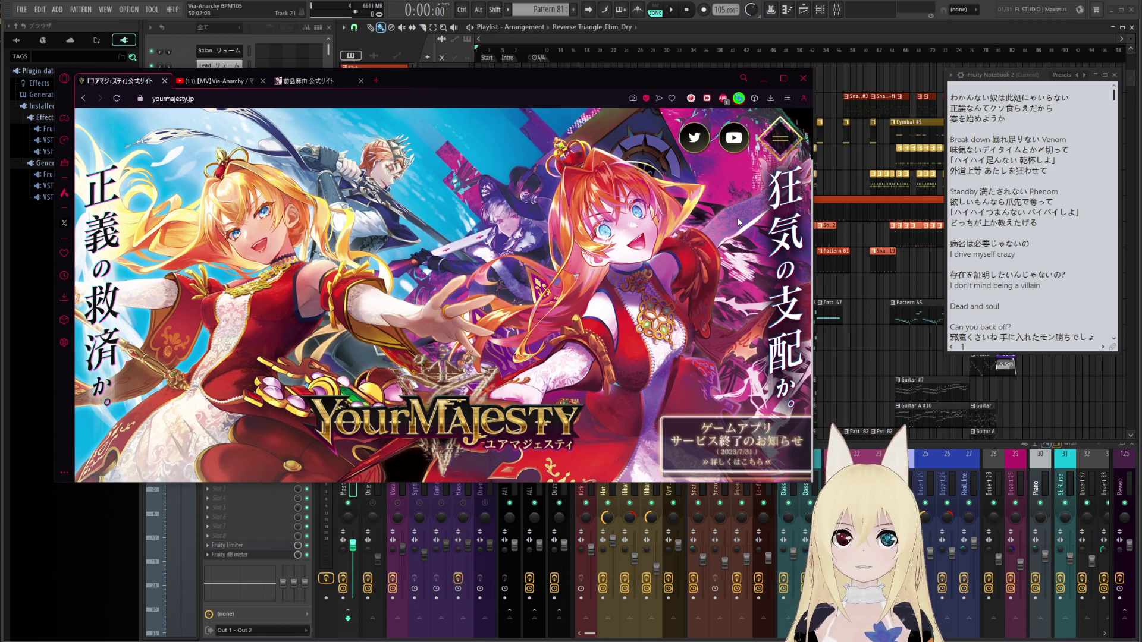
Open the NEWS page of the YOUR MAJESTY site and minimize the browser to return to FL Studio
click(779, 138)
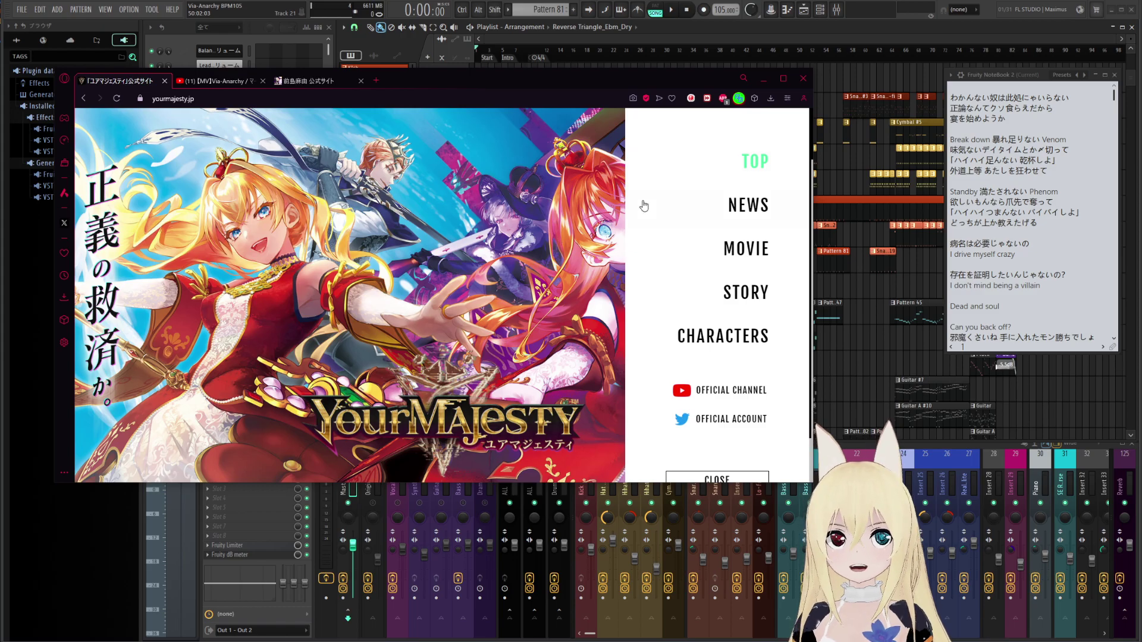
click(755, 161)
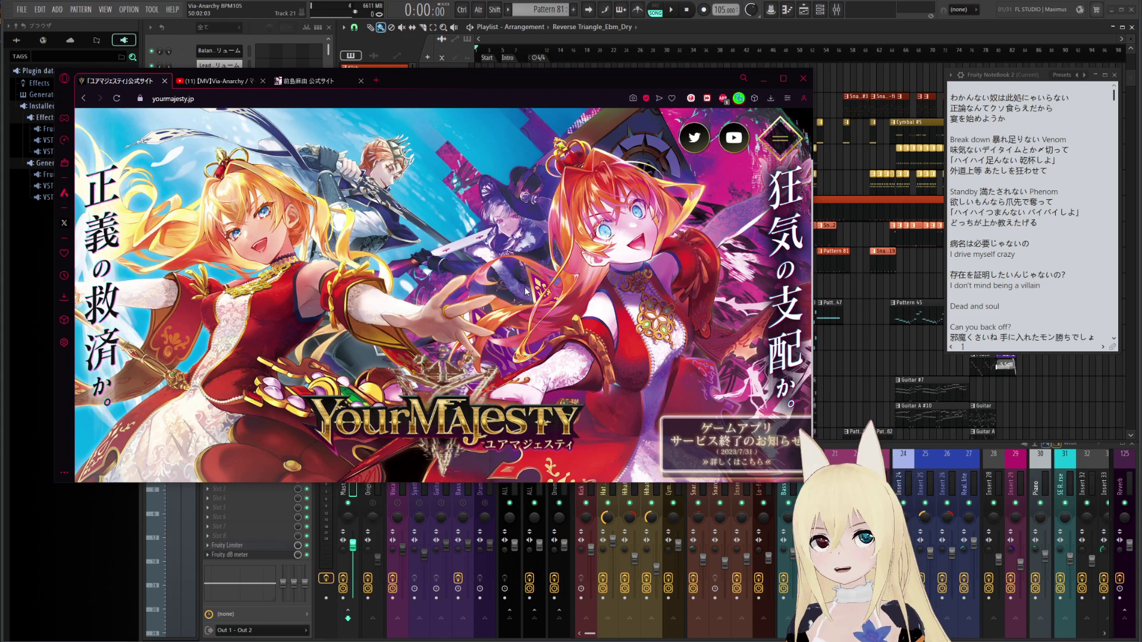
click(780, 138)
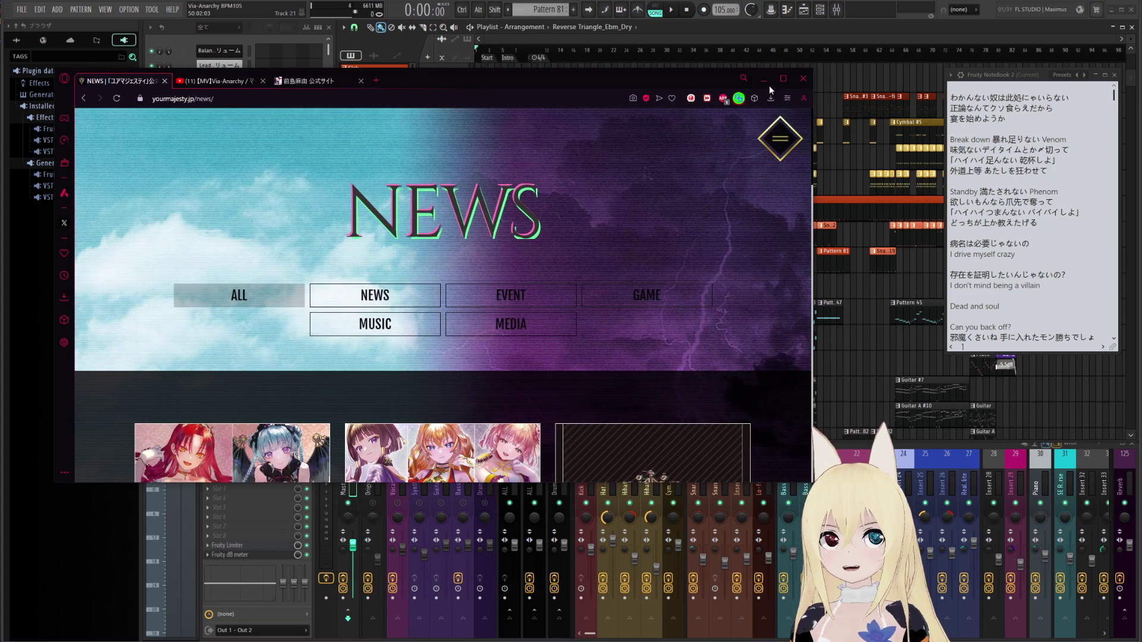
click(763, 79)
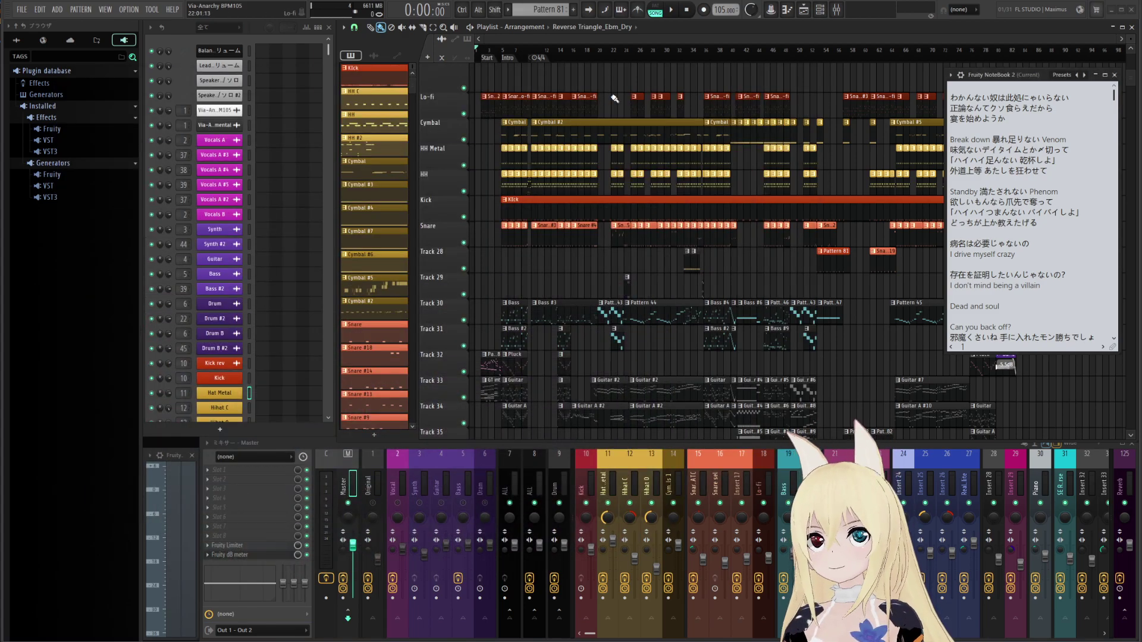
Open the project information settings and shorten the project title to "Via-Anarchy"
click(152, 10)
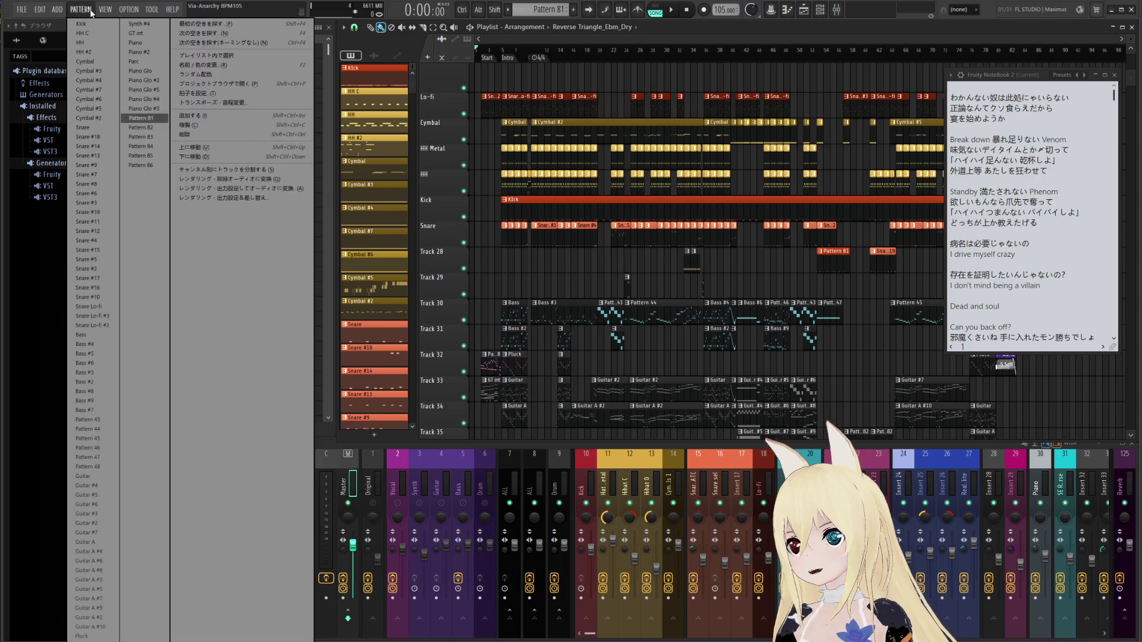
mouse_move(128, 10)
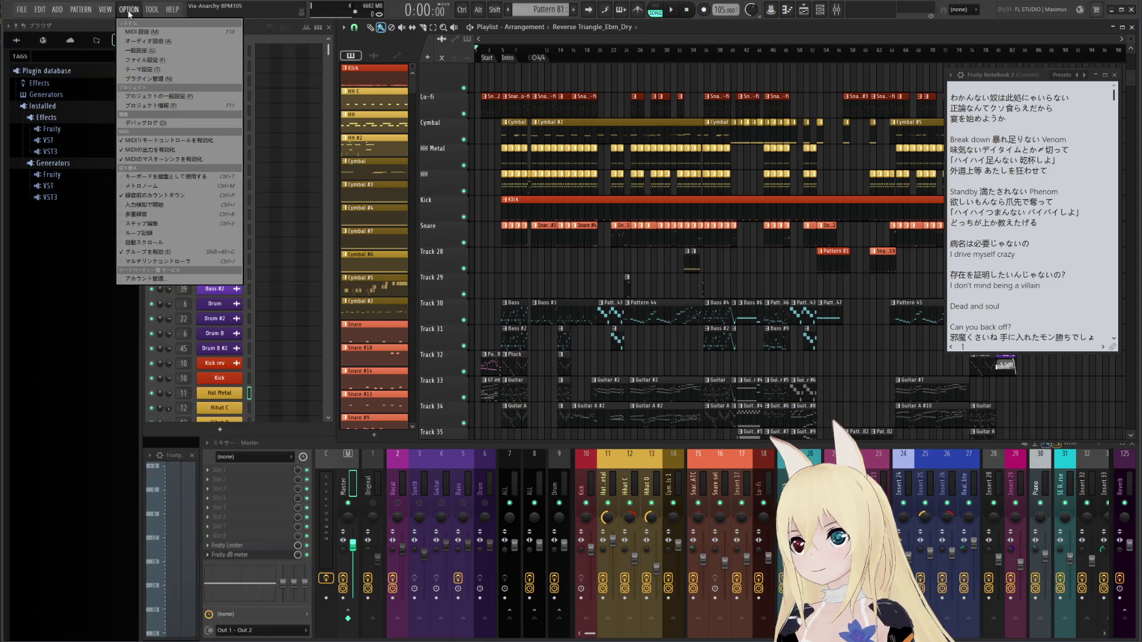
click(153, 105)
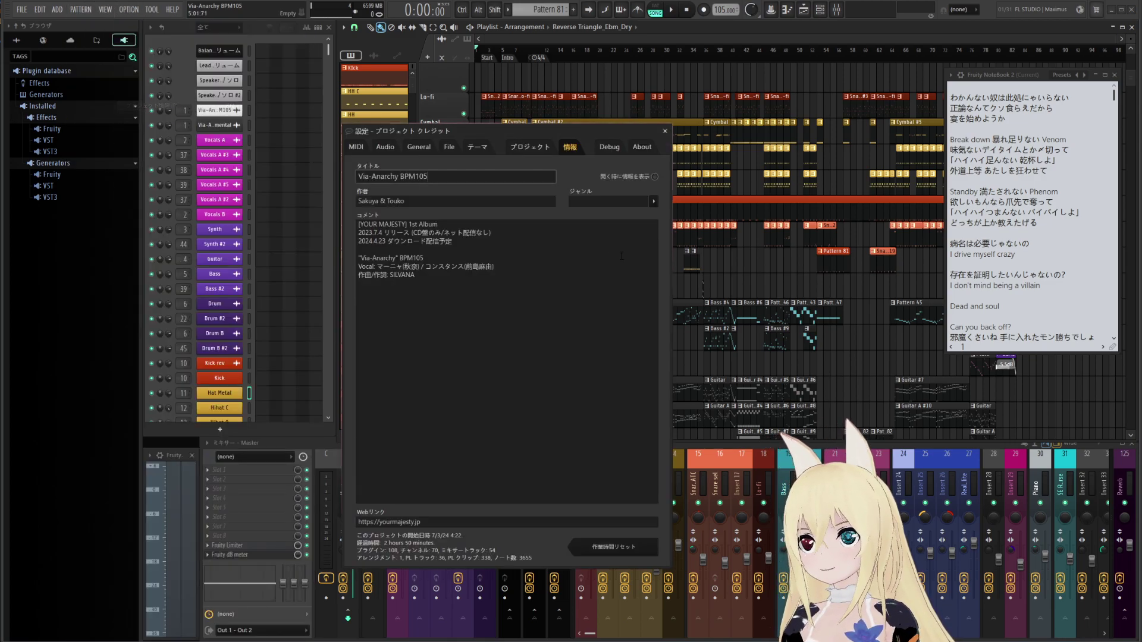
double_click(417, 177)
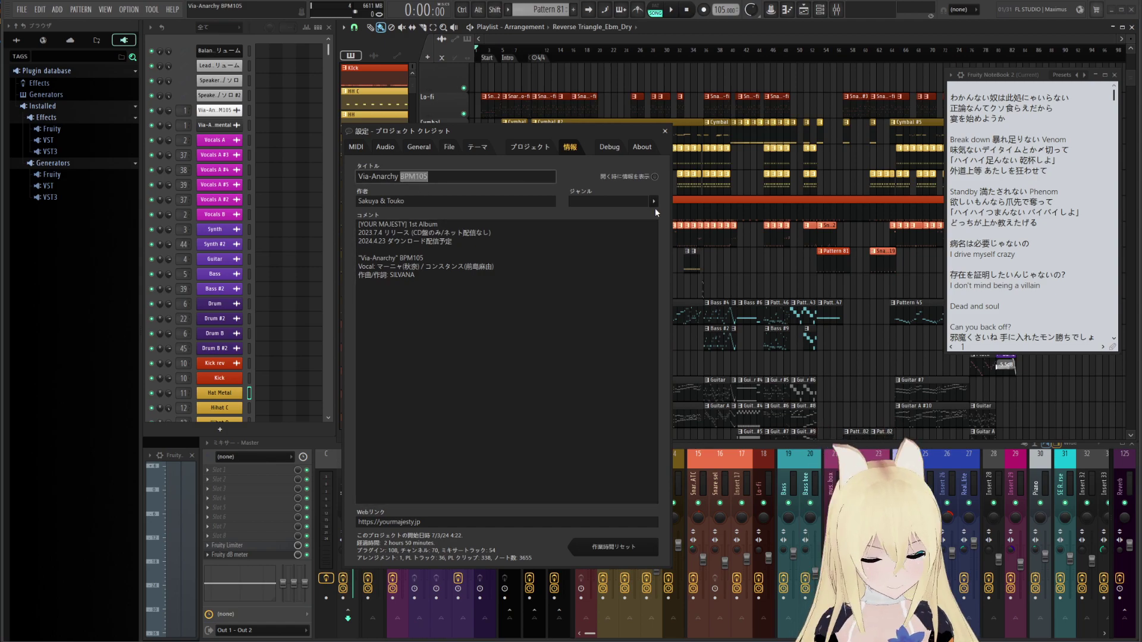
key(BackSpace)
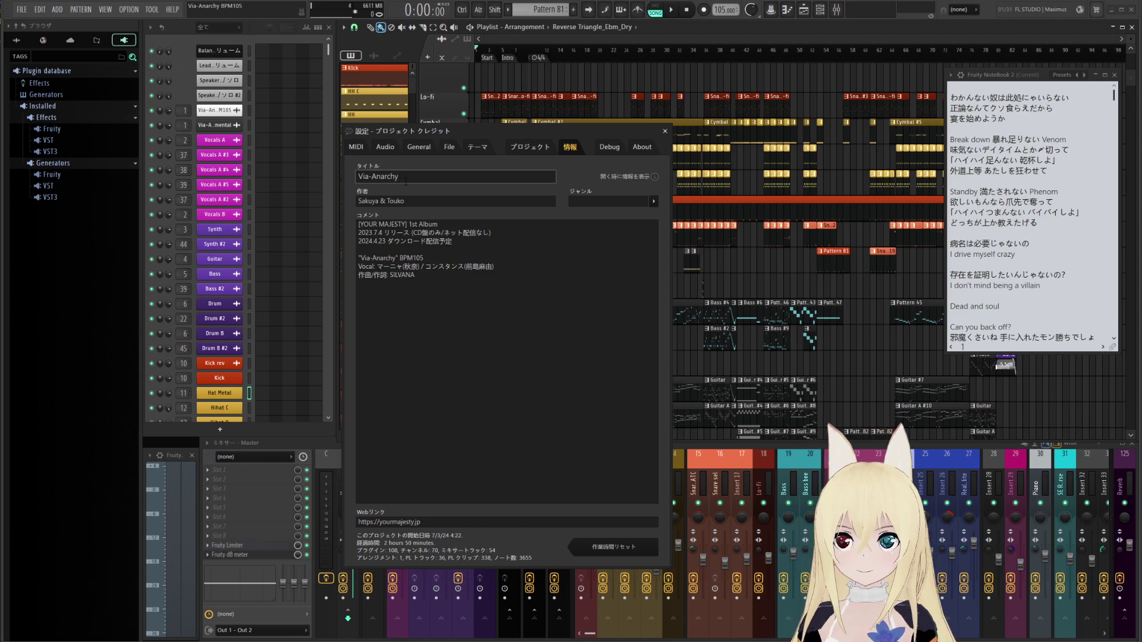
Review the album name, the CD release date and the planned download release in the project comment
click(442, 239)
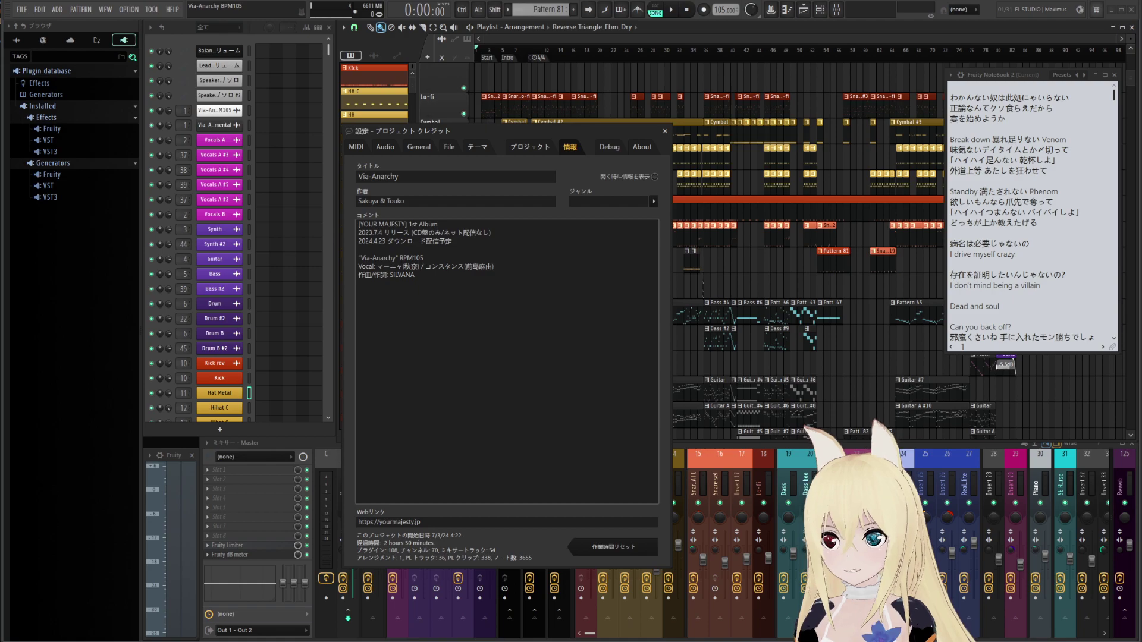
key(alt)
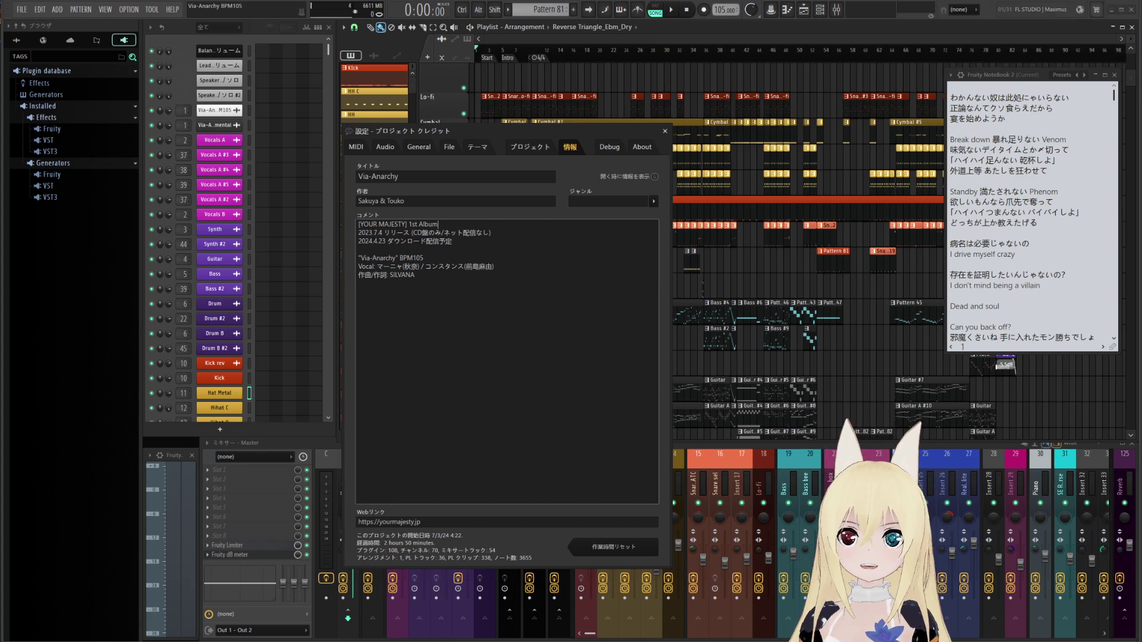
click(529, 294)
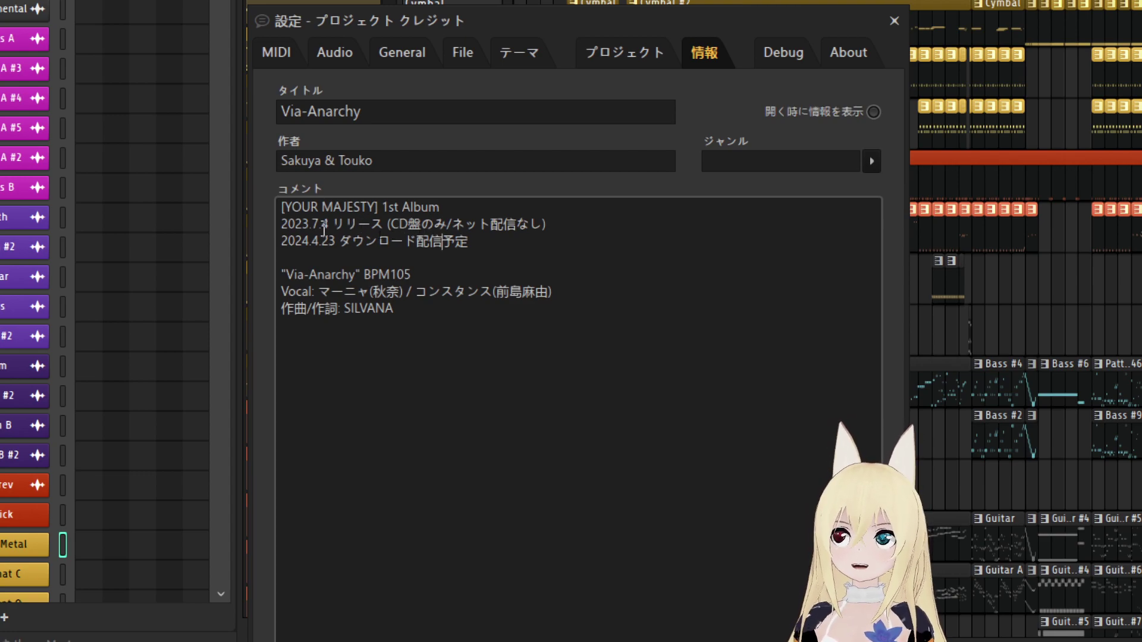
triple_click(386, 202)
click(454, 201)
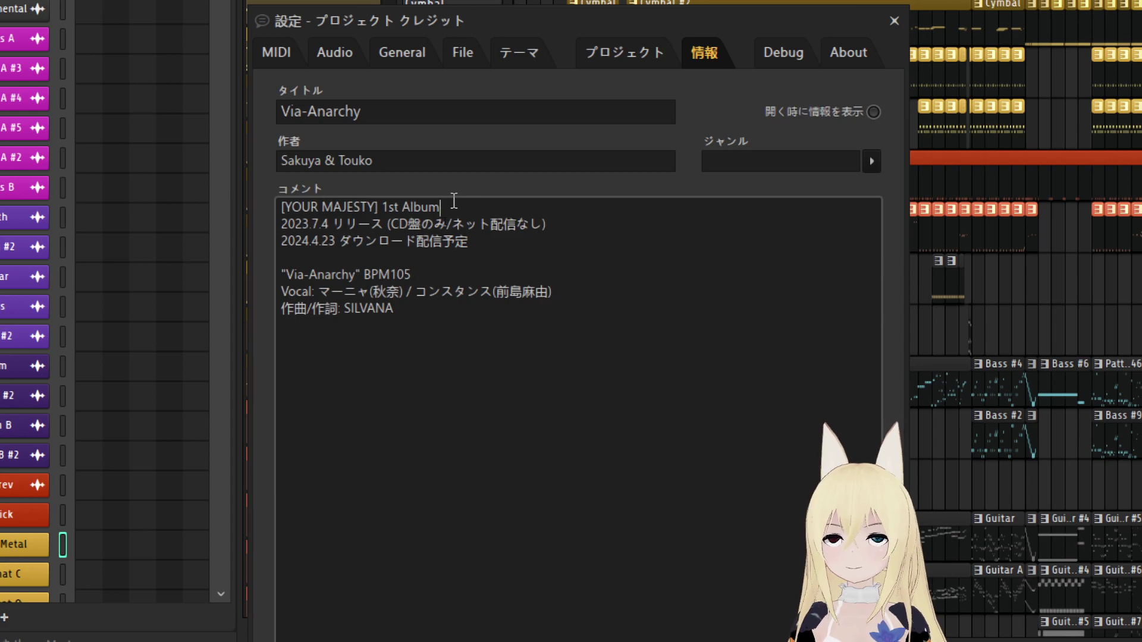
drag(391, 218, 410, 218)
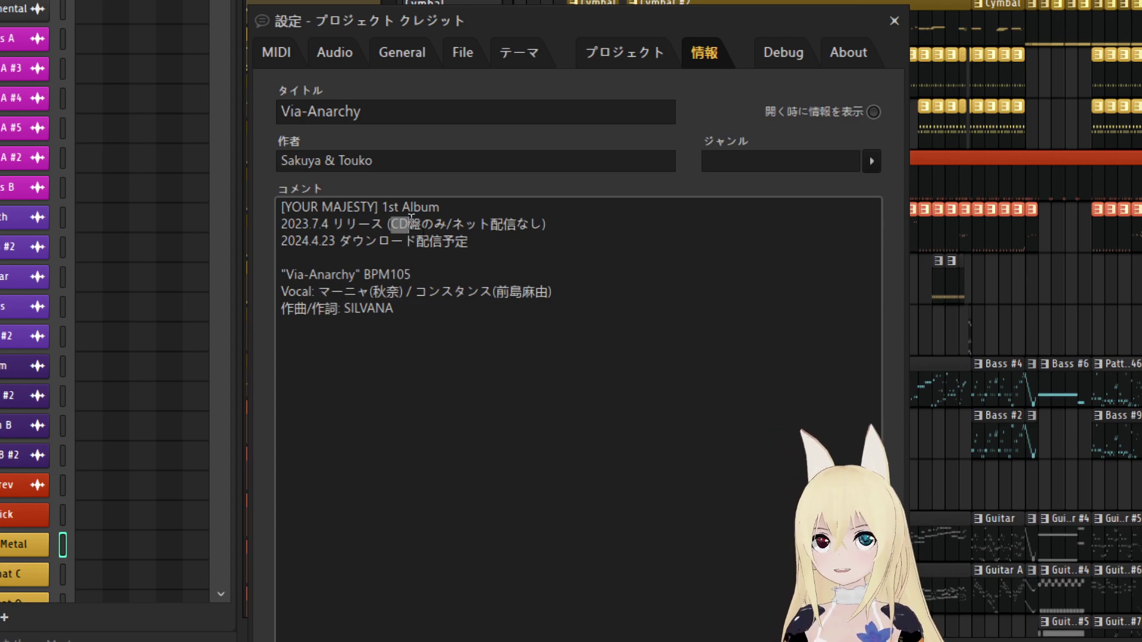
click(514, 241)
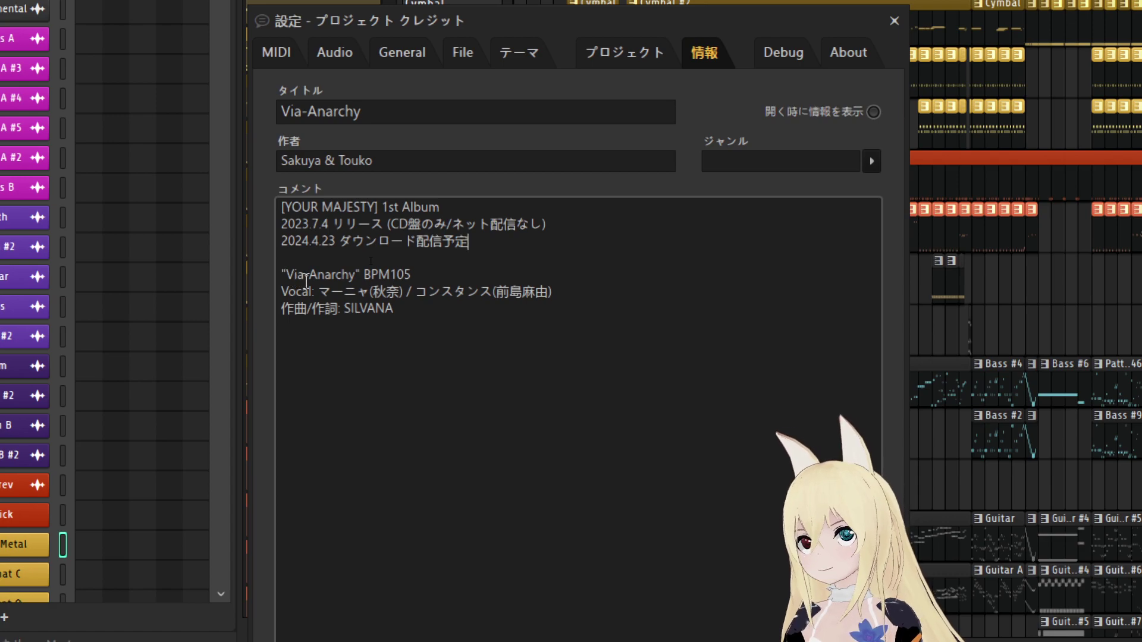
click(454, 202)
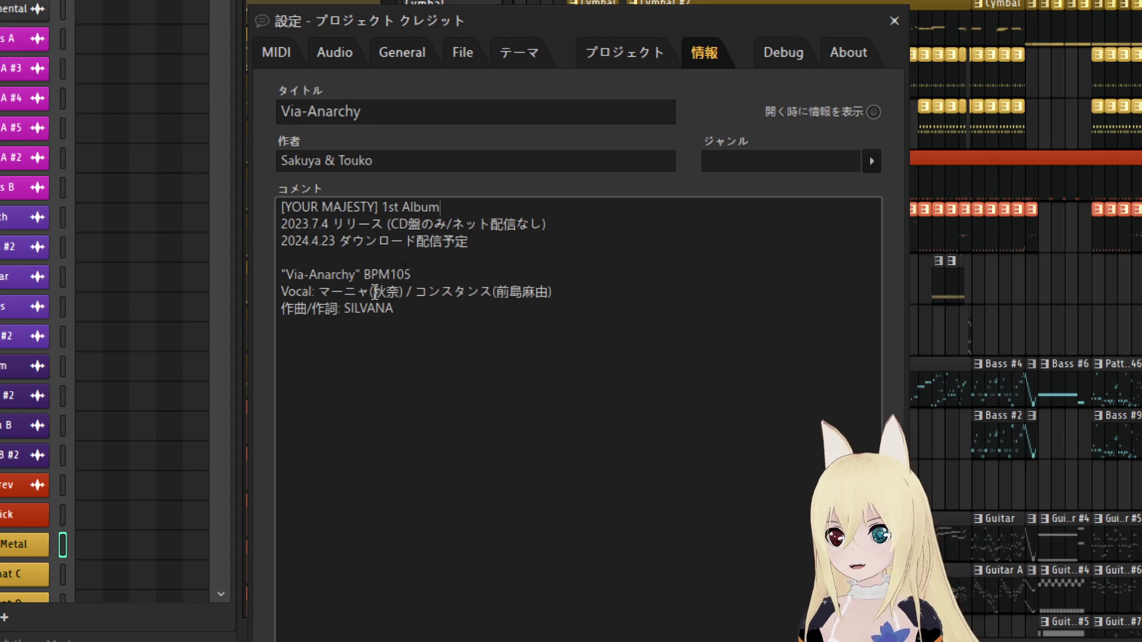
Review the vocal and composer/lyricist credits in the project comment and close the settings window
click(419, 303)
drag(414, 293, 552, 300)
click(484, 307)
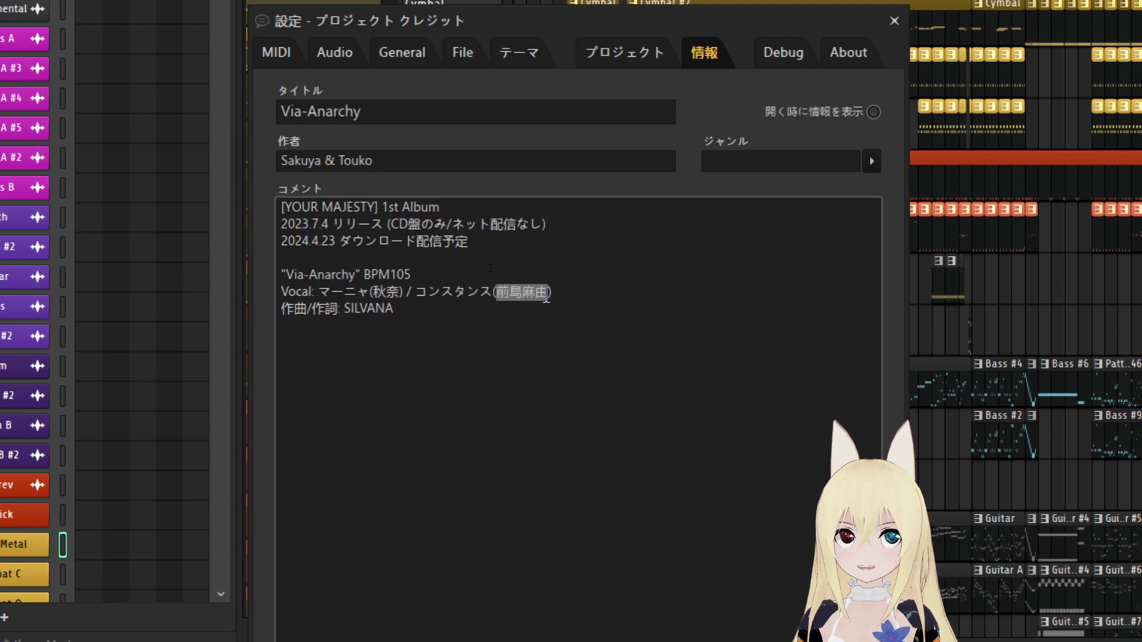
click(584, 290)
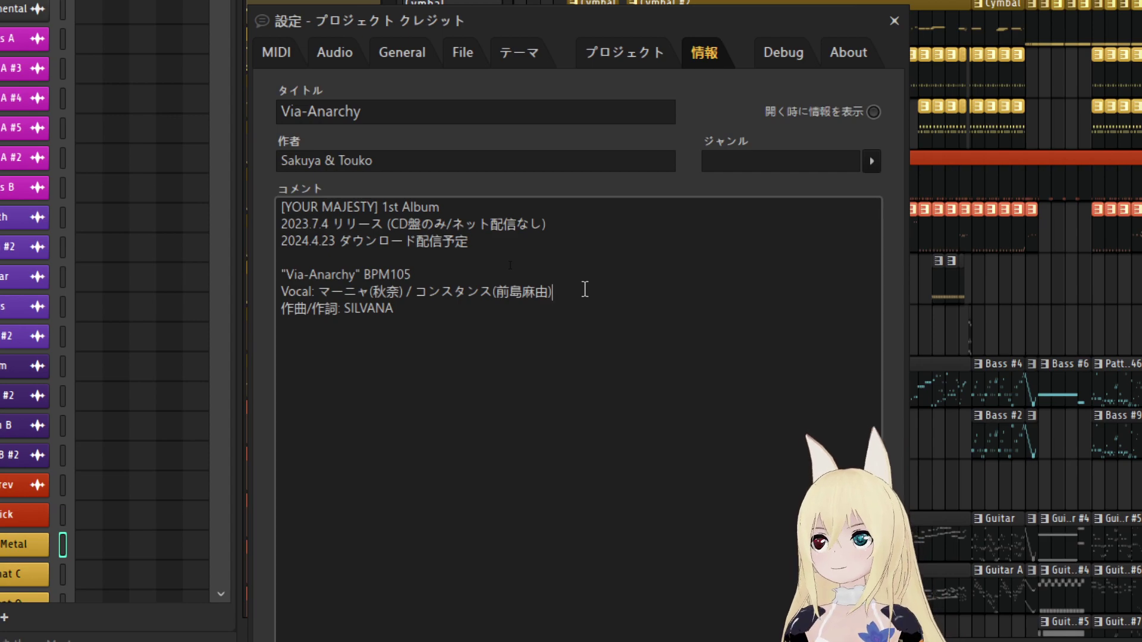
click(384, 309)
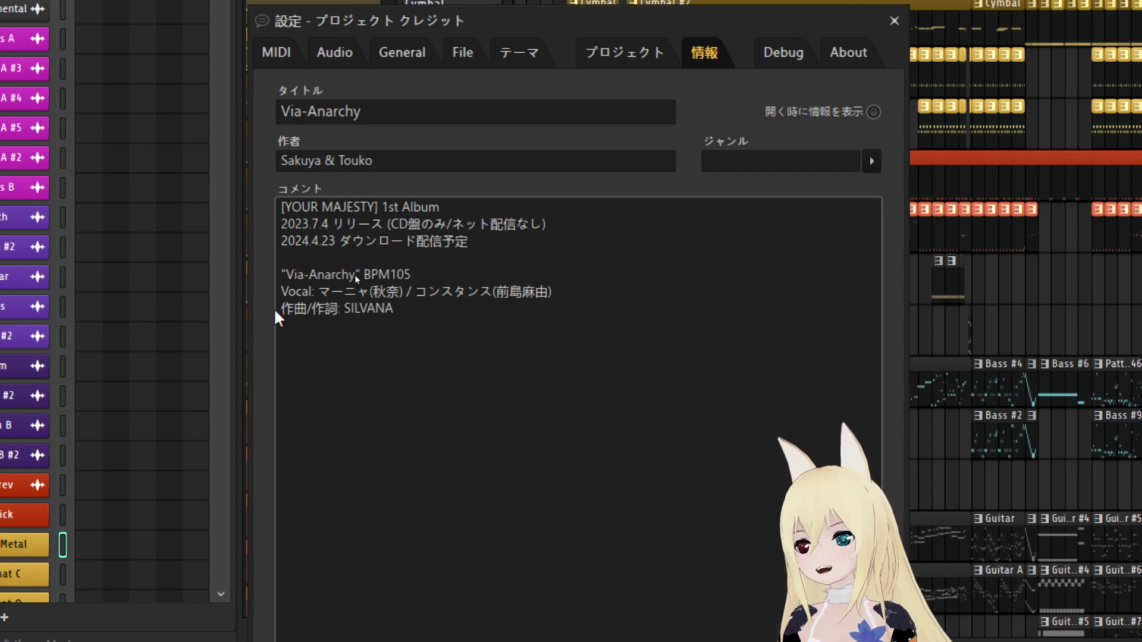
click(367, 321)
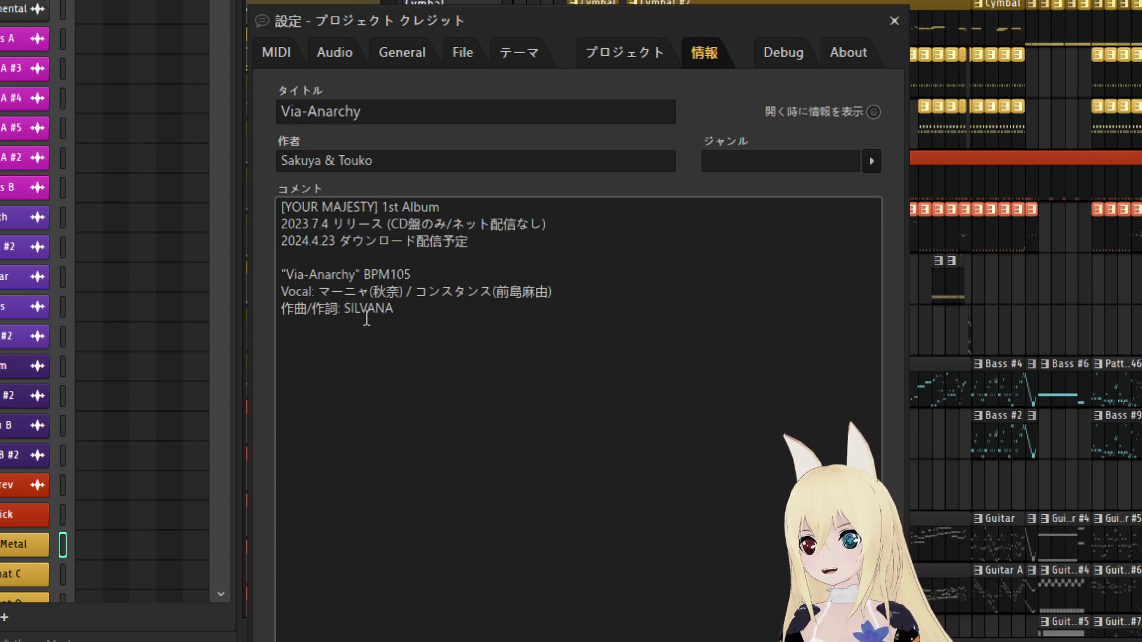
click(390, 311)
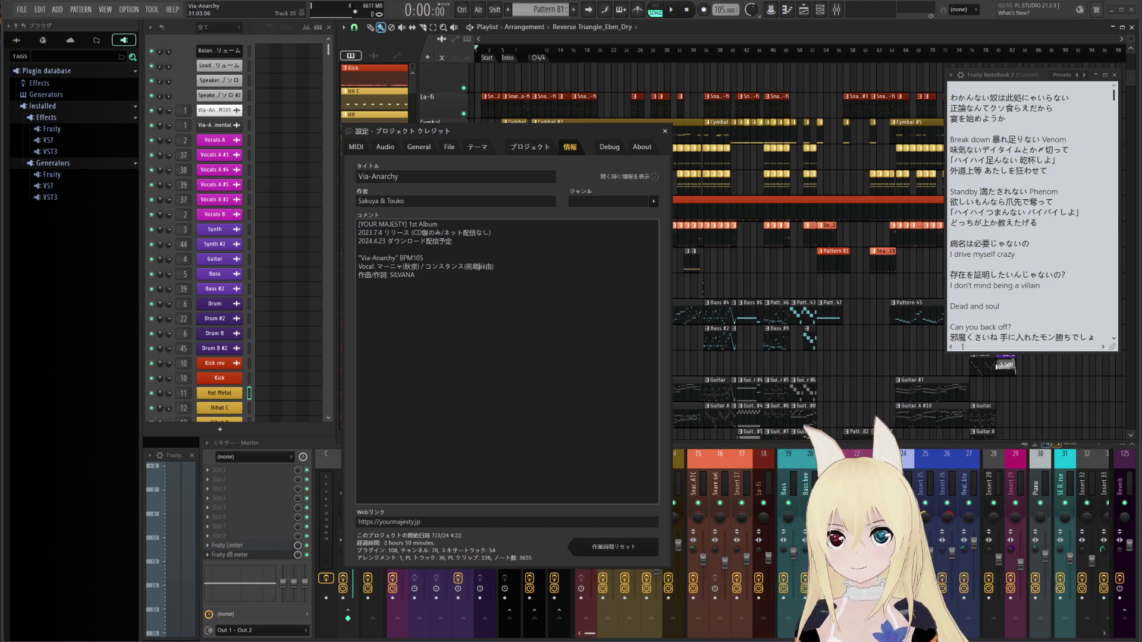
mouse_move(465, 260)
mouse_down()
mouse_move(495, 267)
mouse_move(464, 265)
mouse_up()
triple_click(466, 265)
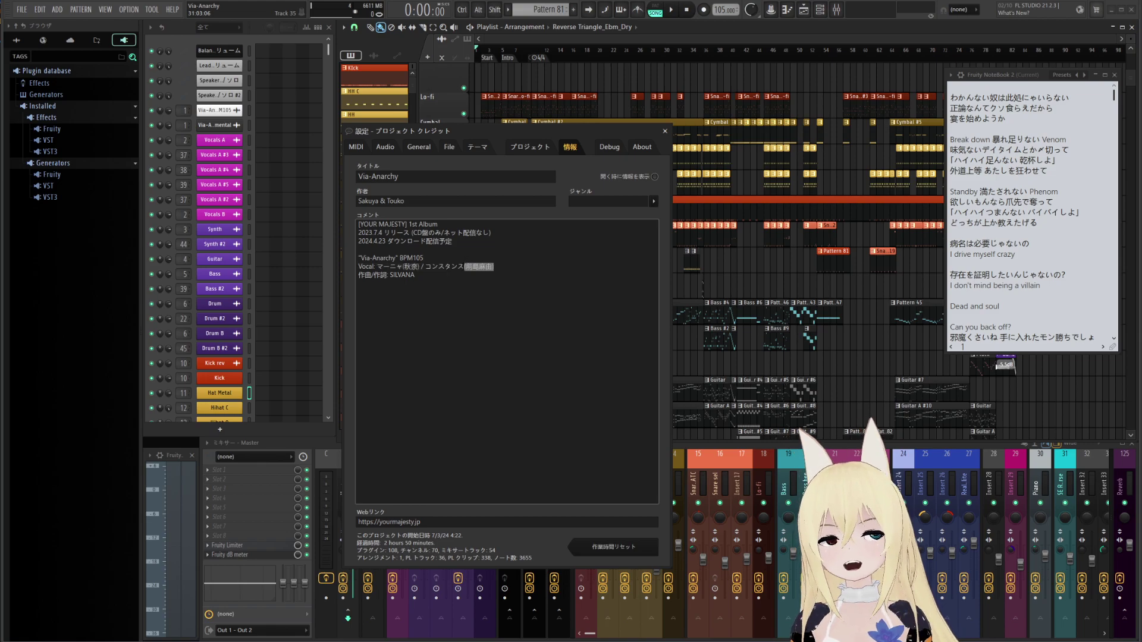
click(498, 271)
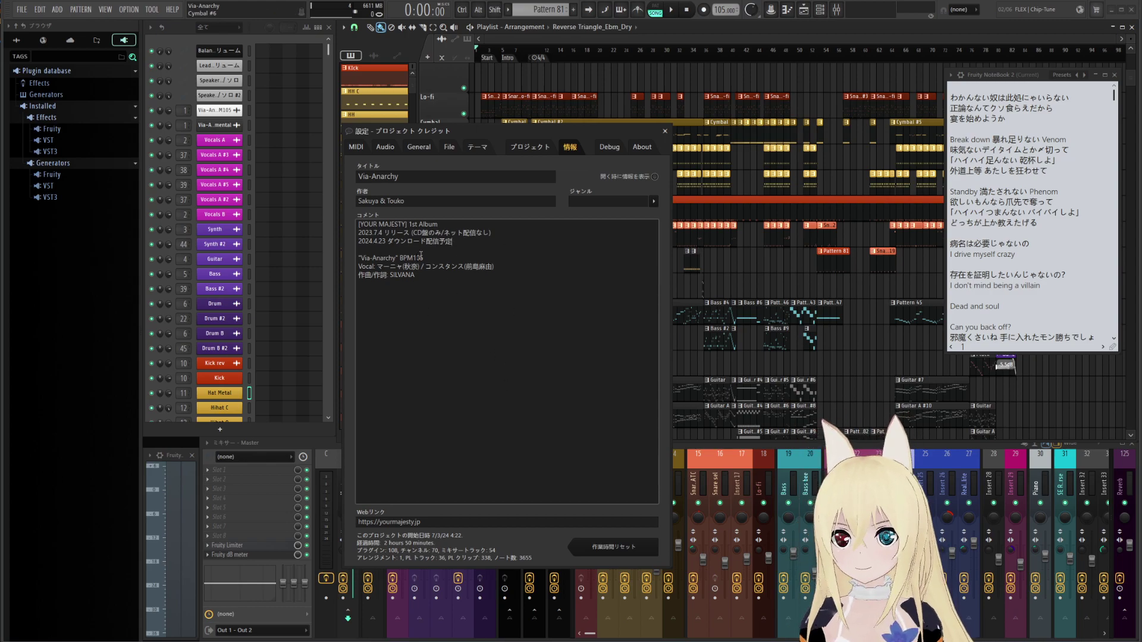
click(665, 131)
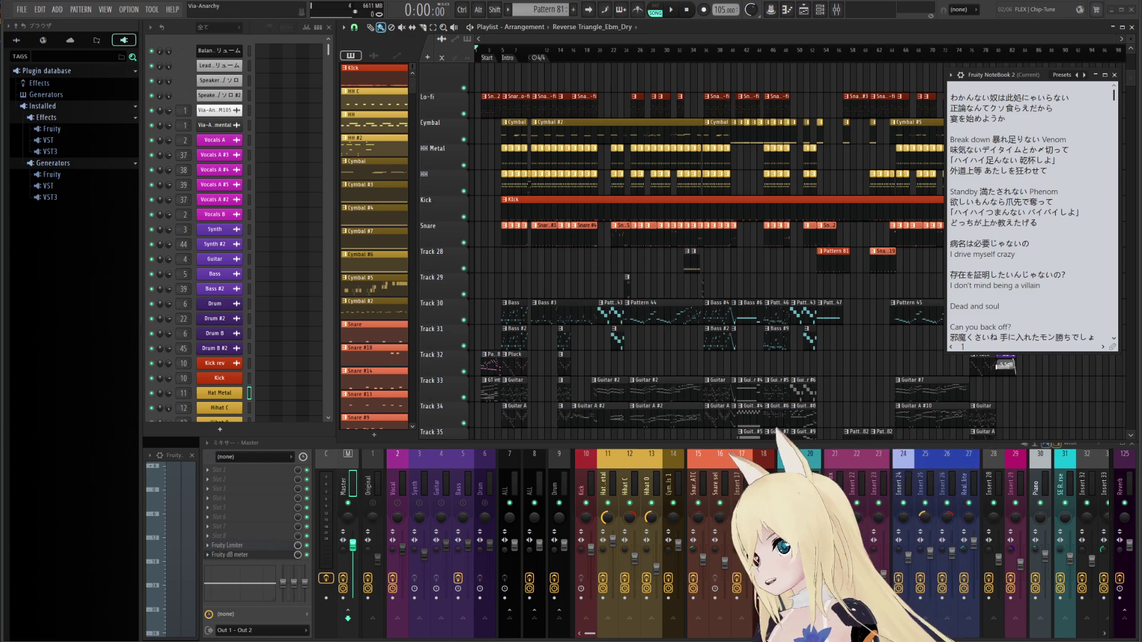
Switch to the browser and look through the announcements on the YOUR MAJESTY NEWS page down to its end
click(336, 641)
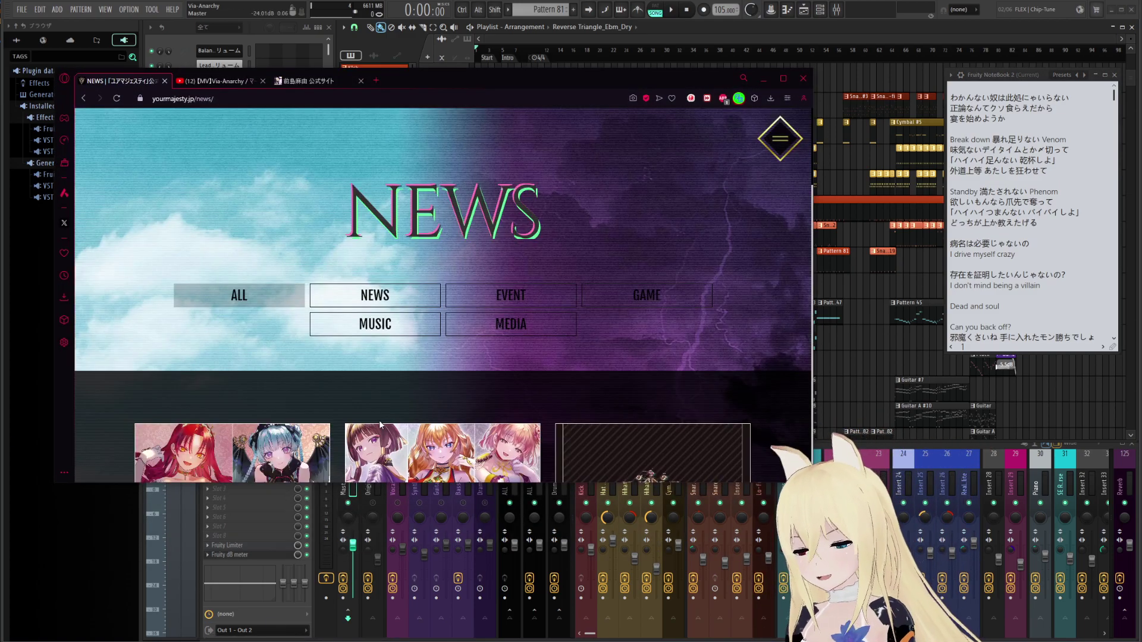
scroll(290, 214, down, 6)
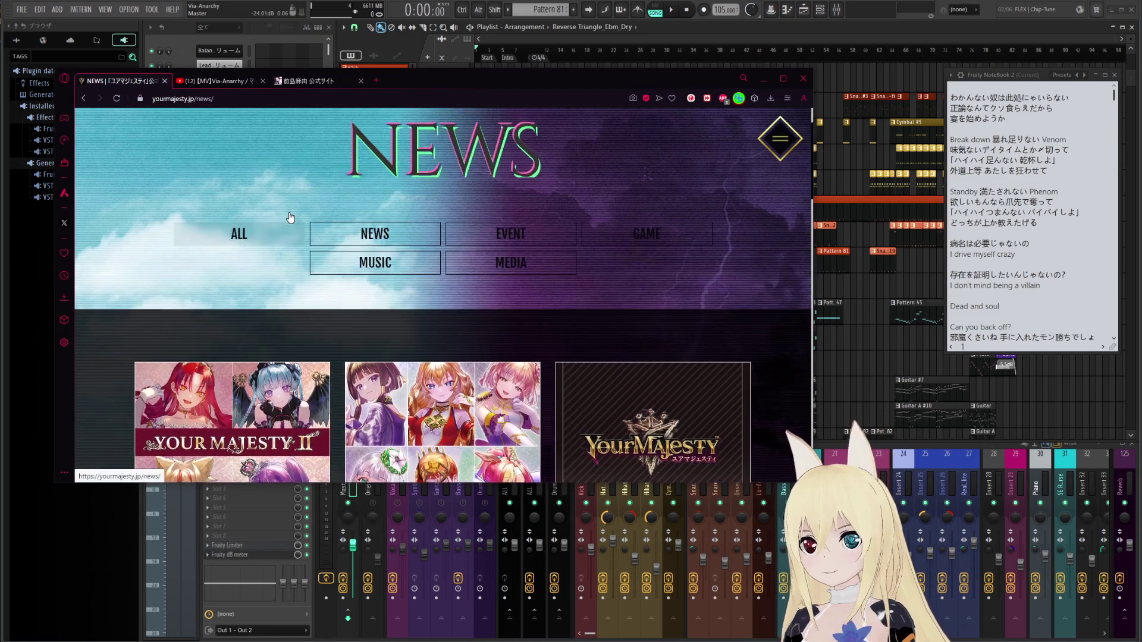
scroll(290, 217, up, 6)
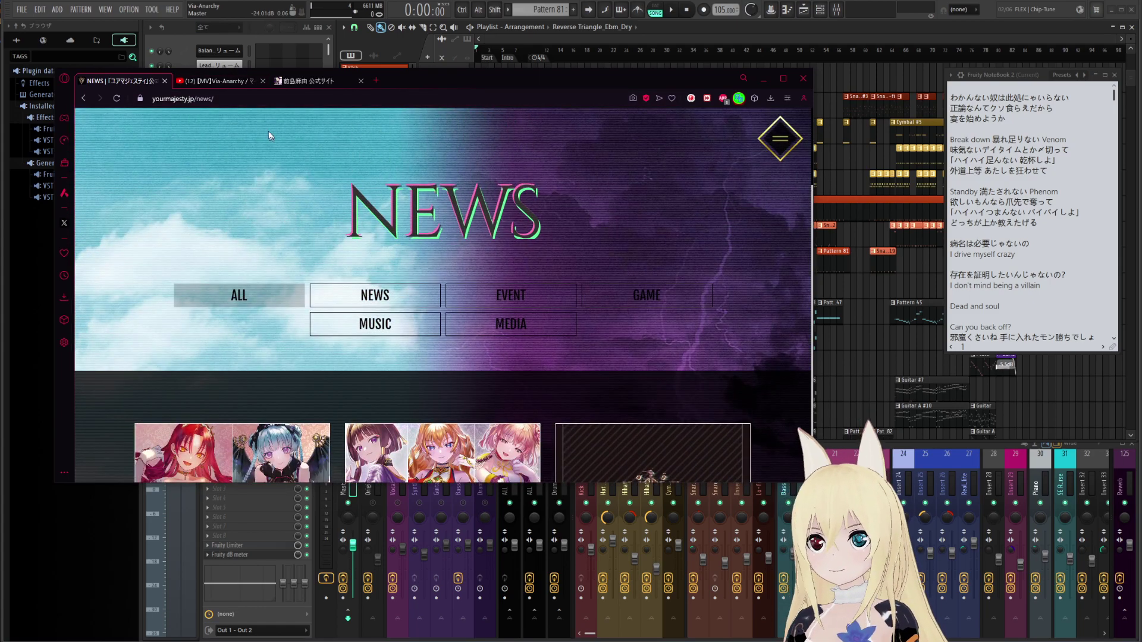
scroll(330, 235, down, 2)
scroll(368, 301, down, 3)
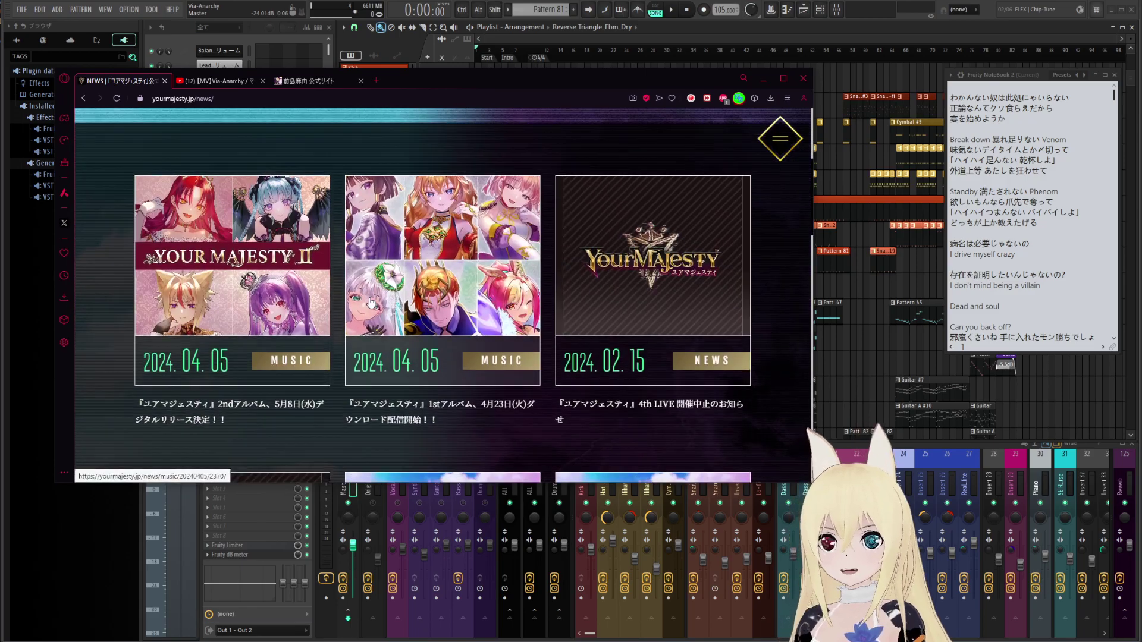
scroll(155, 177, up, 6)
scroll(286, 238, down, 10)
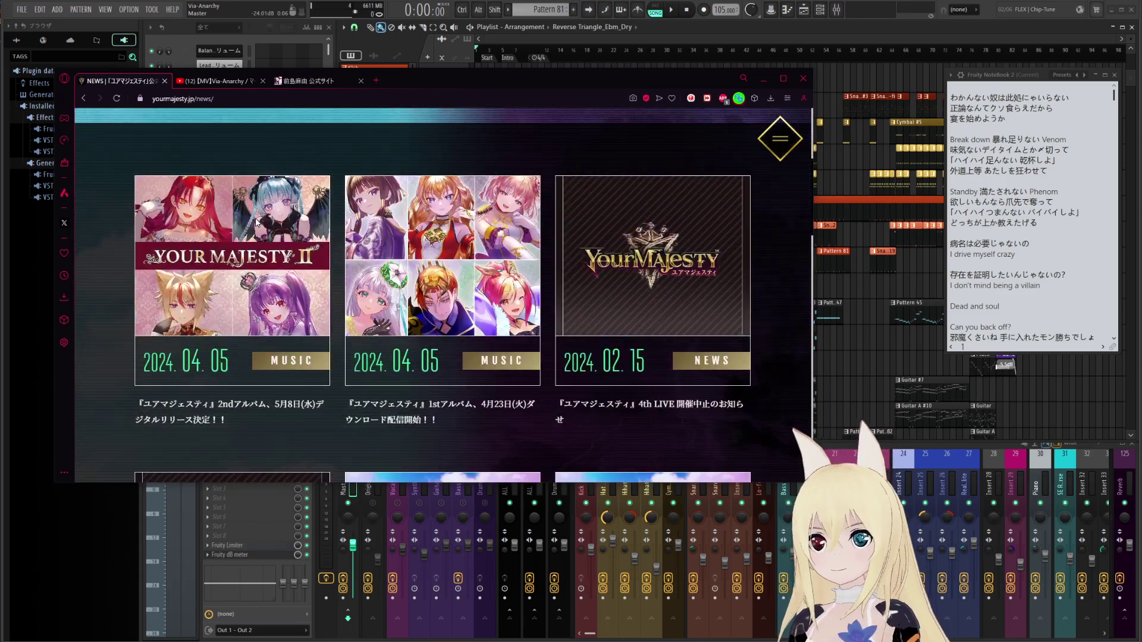
scroll(408, 292, down, 4)
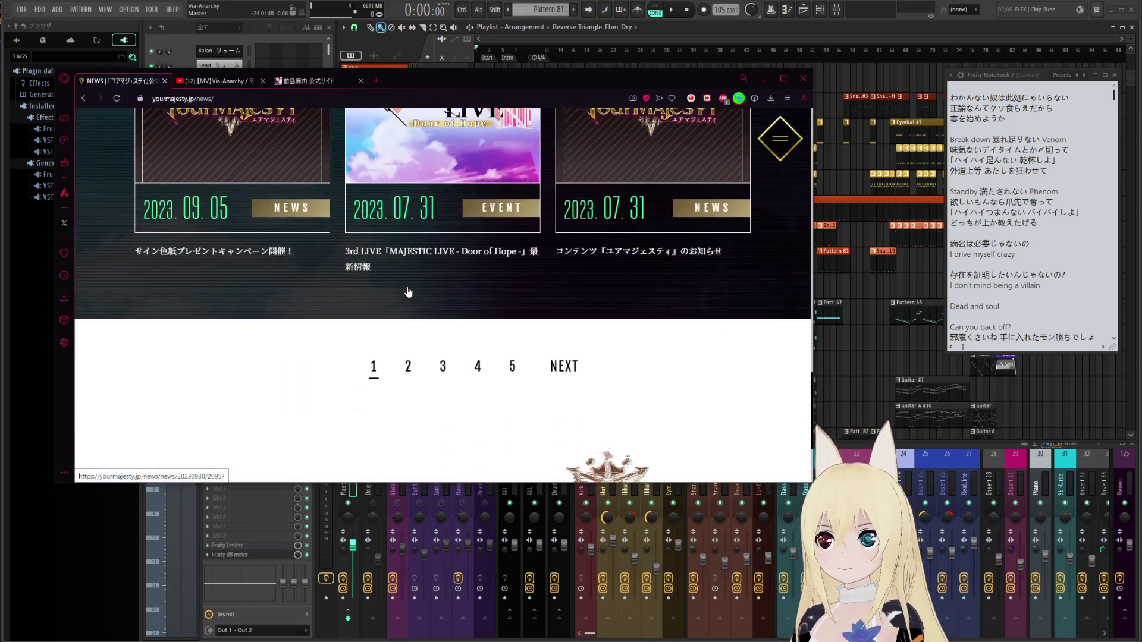
Review the 2024.04.05 announcements for the first and second YOUR MAJESTY albums, and switch back to FL Studio
scroll(408, 291, up, 11)
scroll(408, 291, up, 5)
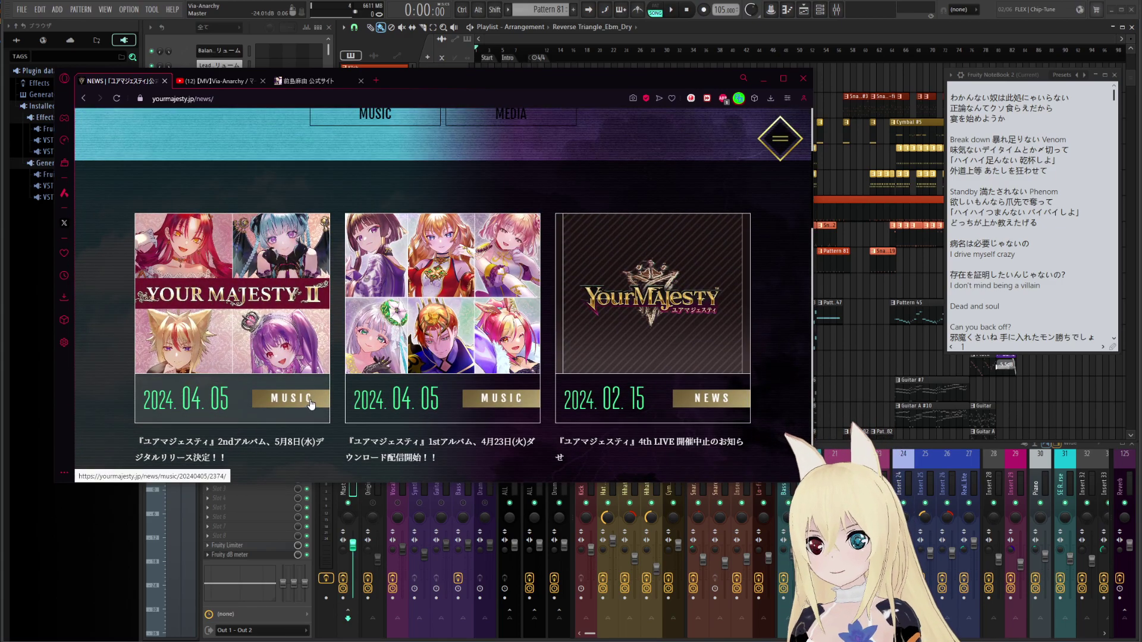
scroll(410, 430, down, 1)
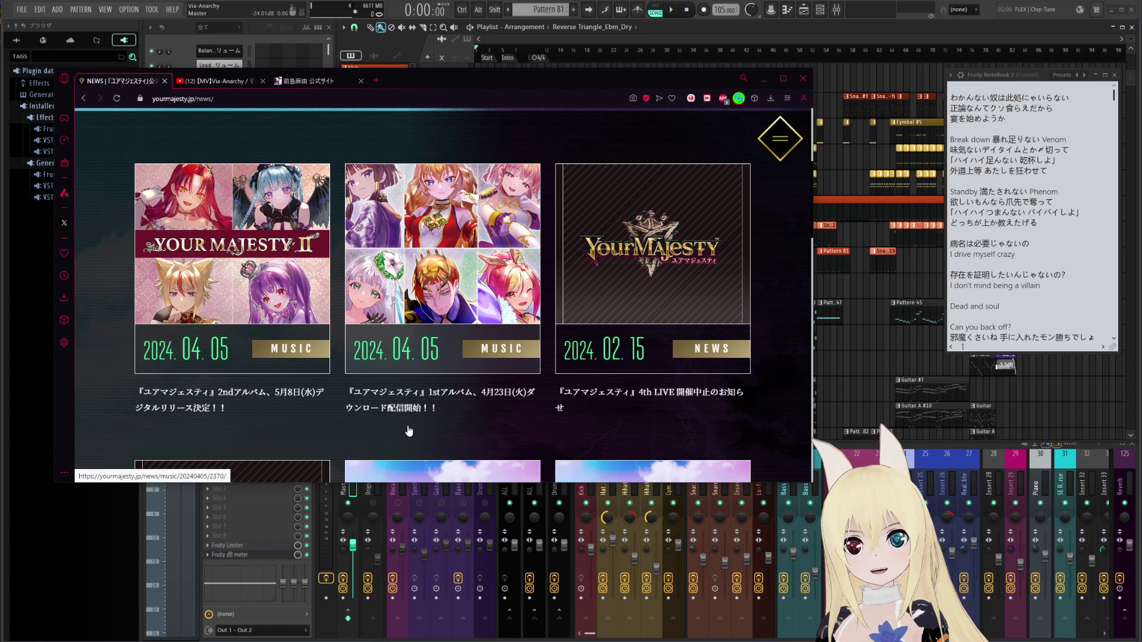
scroll(409, 431, up, 5)
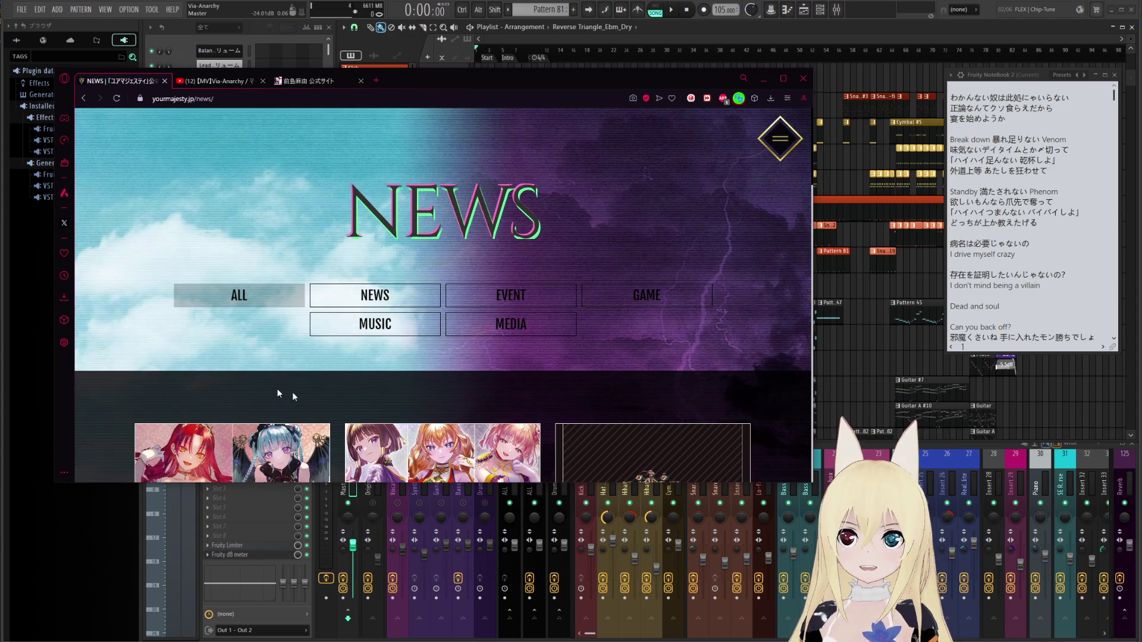
scroll(415, 387, down, 4)
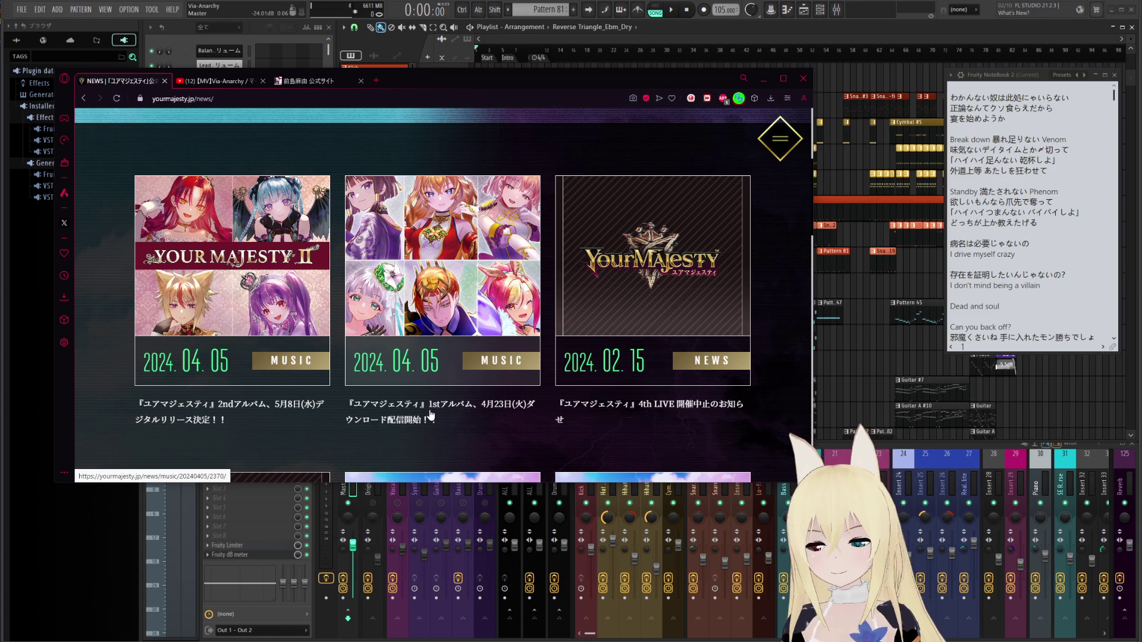
click(1042, 215)
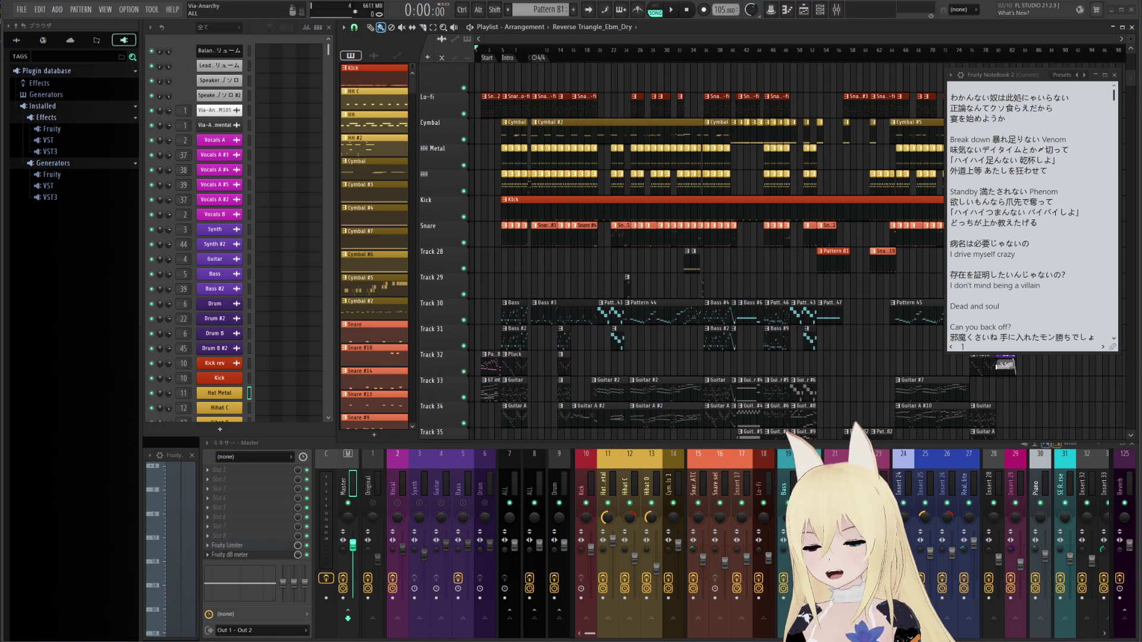
Show the Via-Anarchy music video page in the browser and reposition the window beside the lyrics notebook
key(alt+Tab)
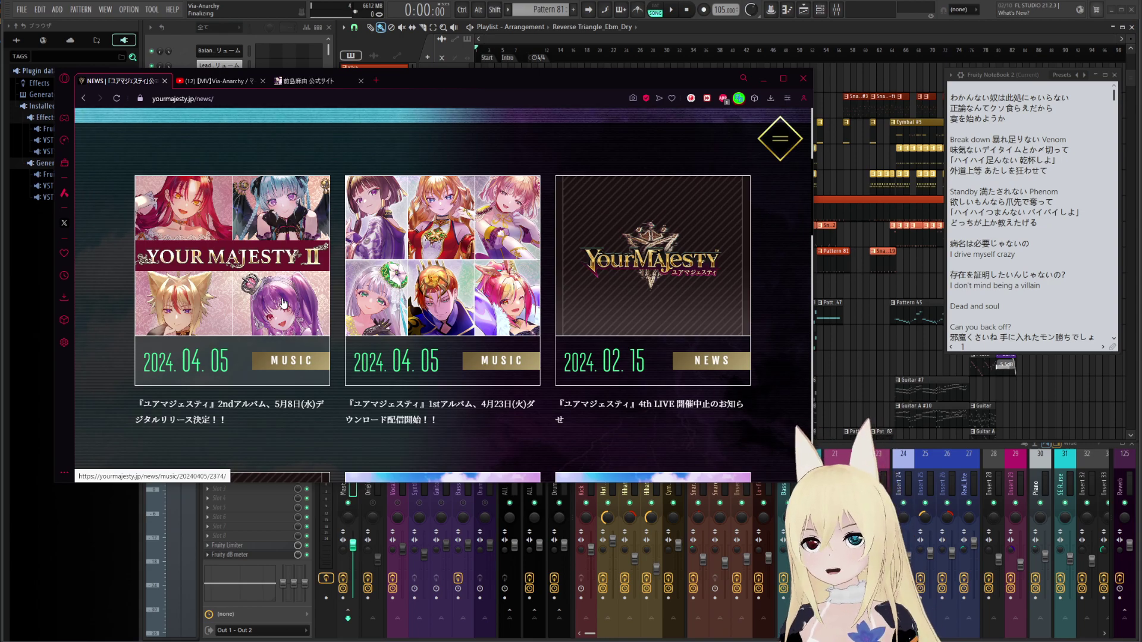
scroll(283, 304, up, 4)
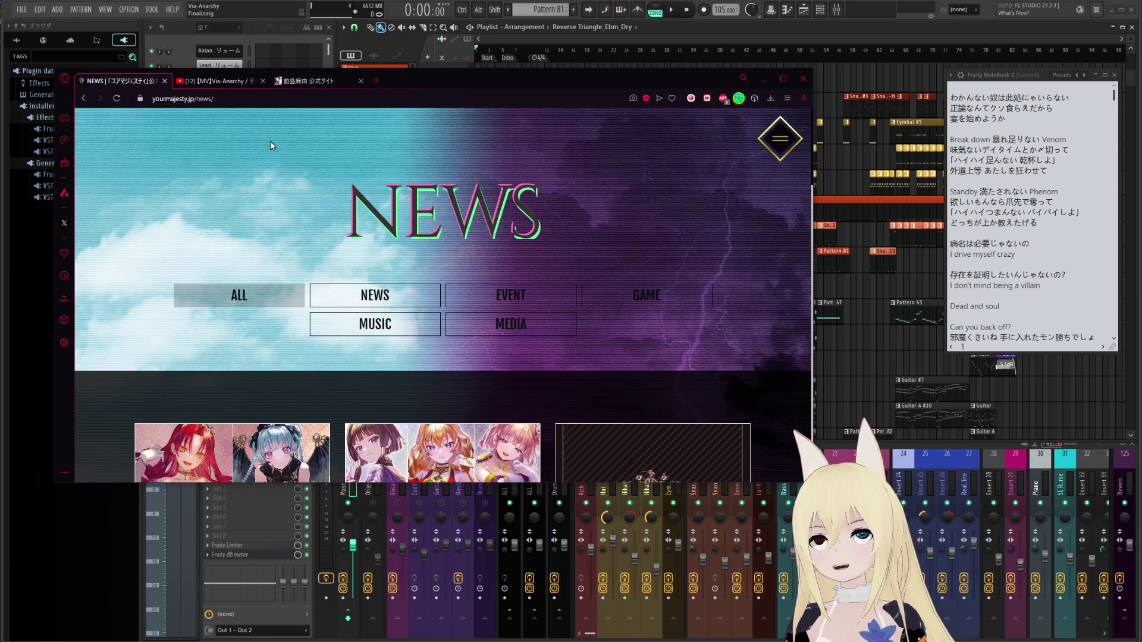
click(230, 82)
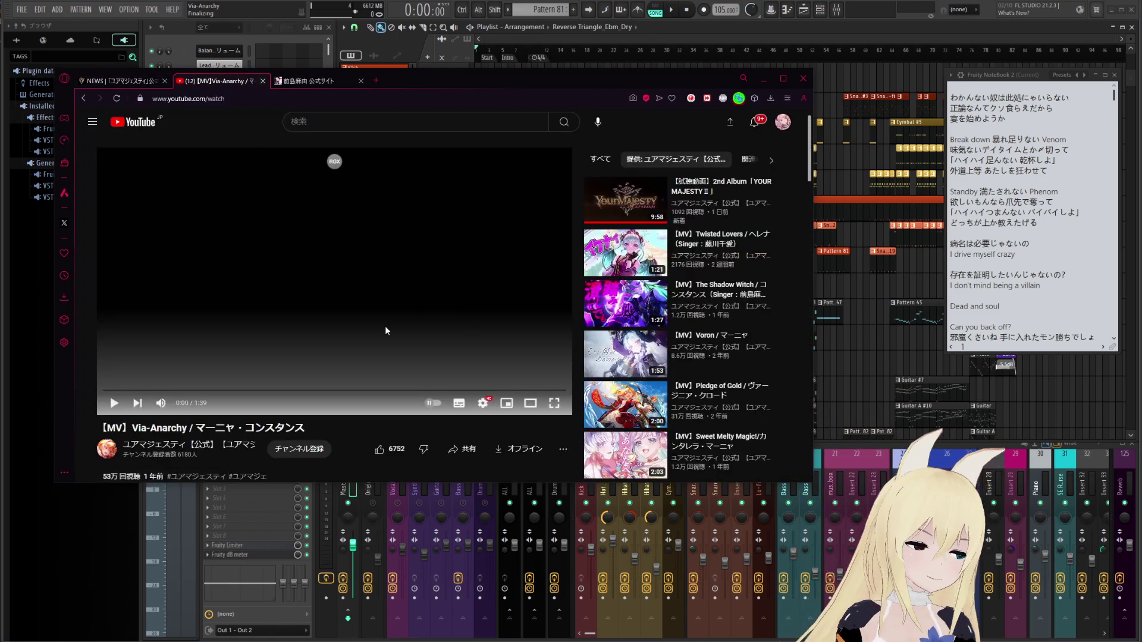
drag(545, 86, 611, 106)
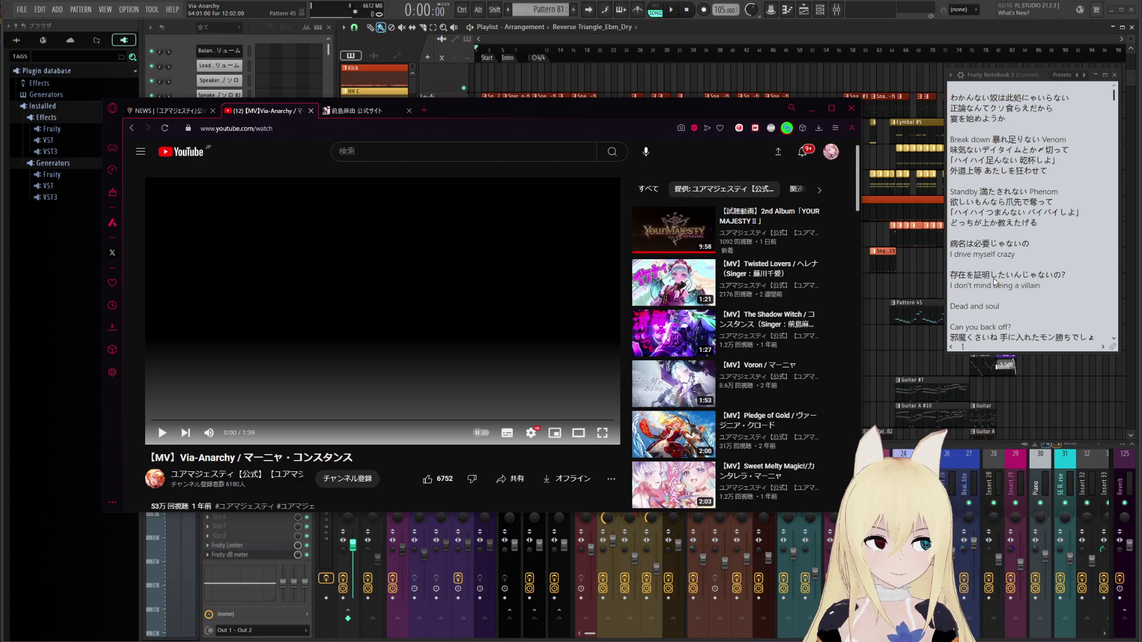
Read through the Via-Anarchy lyrics in the Fruity NoteBook 2 window down to the final chorus
scroll(1019, 269, down, 8)
scroll(1019, 268, down, 10)
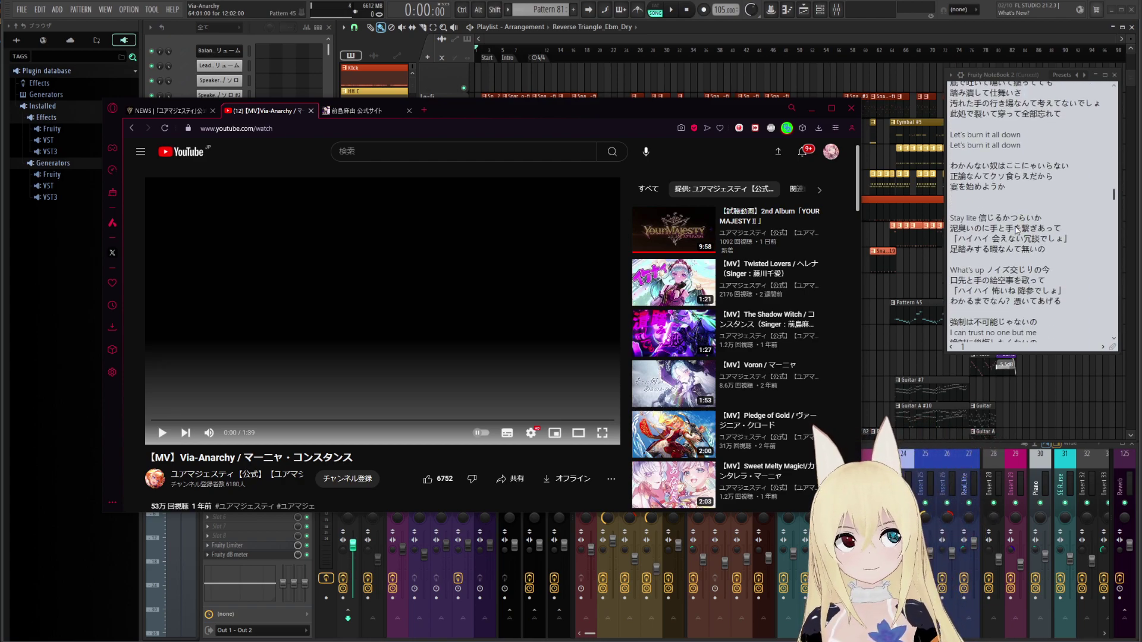
scroll(1015, 254, up, 3)
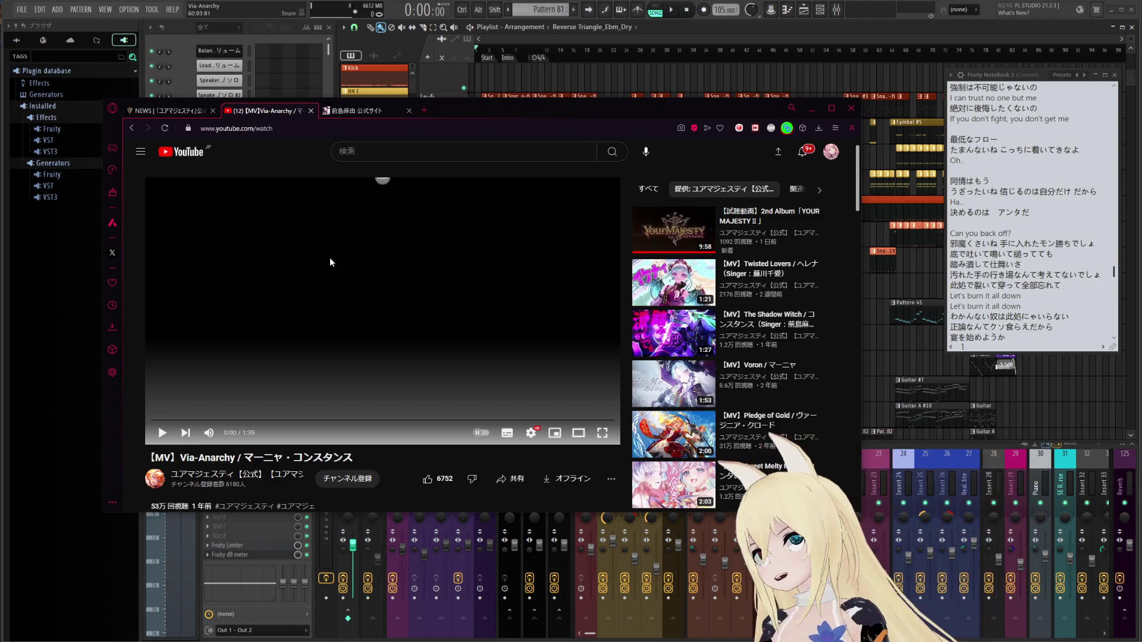
Play the Via-Anarchy music video and pause it on the closing vocal and music credits
click(336, 323)
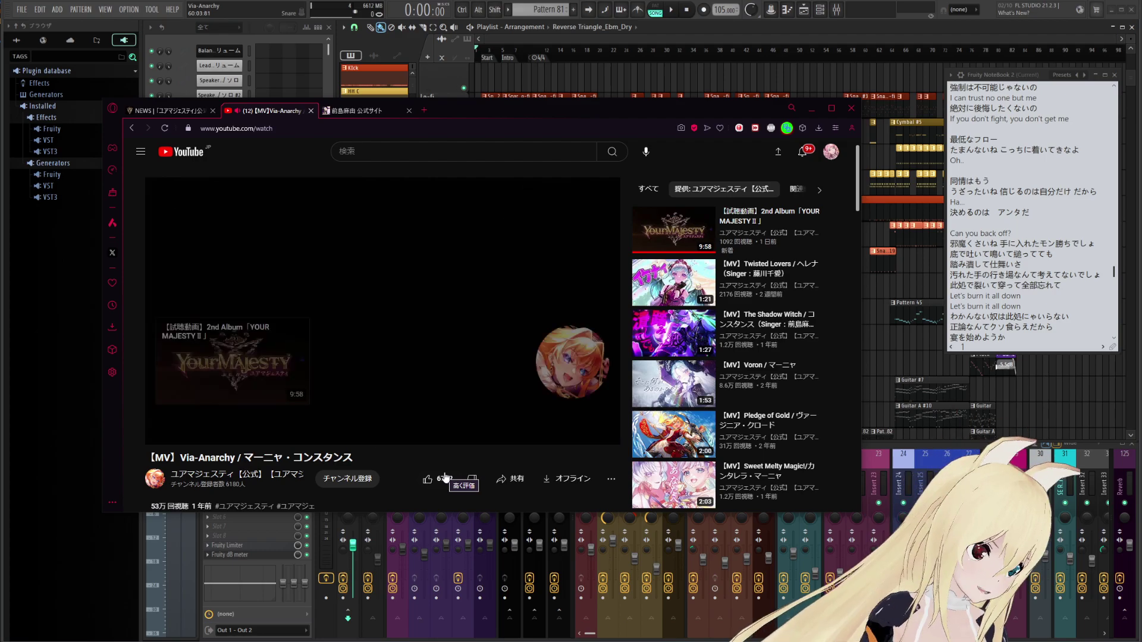
mouse_move(428, 312)
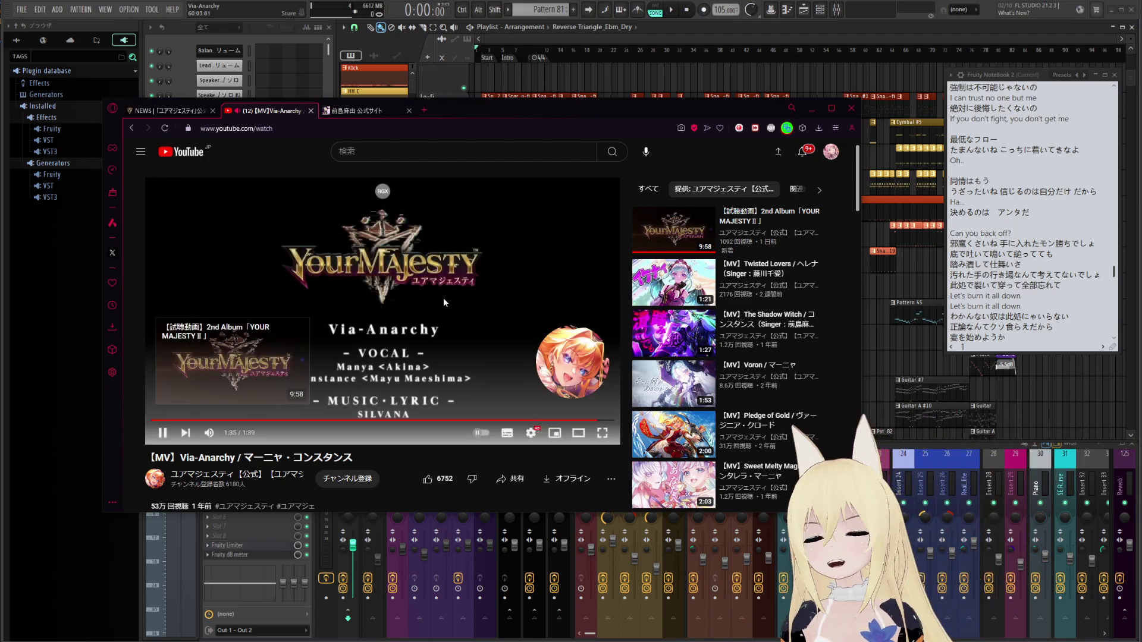
click(444, 297)
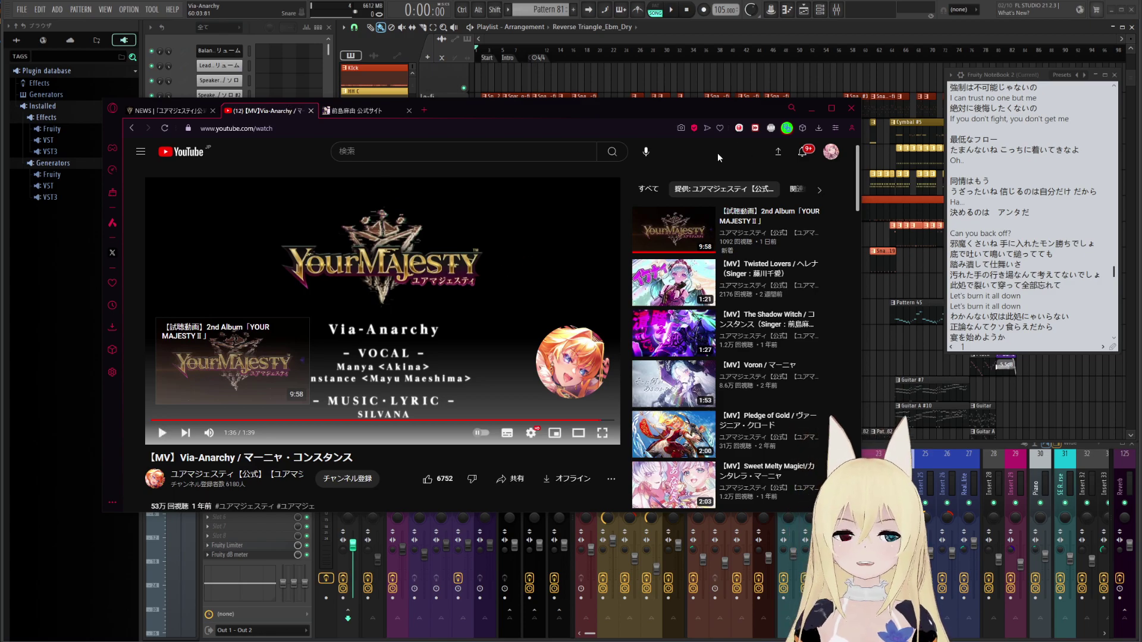
Revisit the YOUR MAJESTY NEWS page and the music video, and return to the lyrics notebook in FL Studio
click(198, 111)
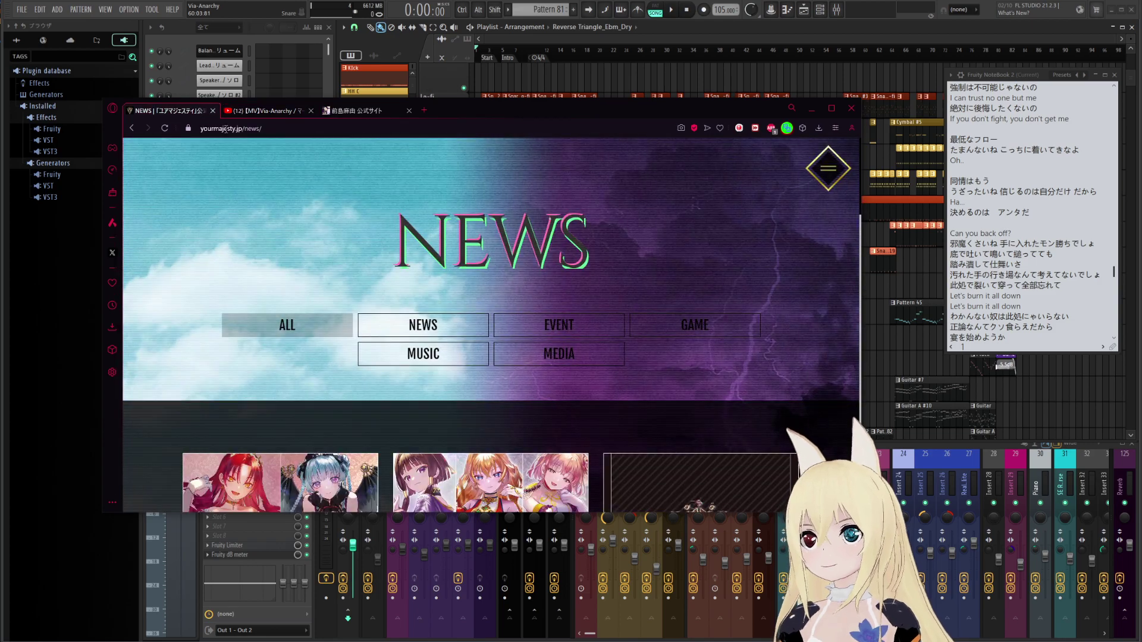
click(270, 112)
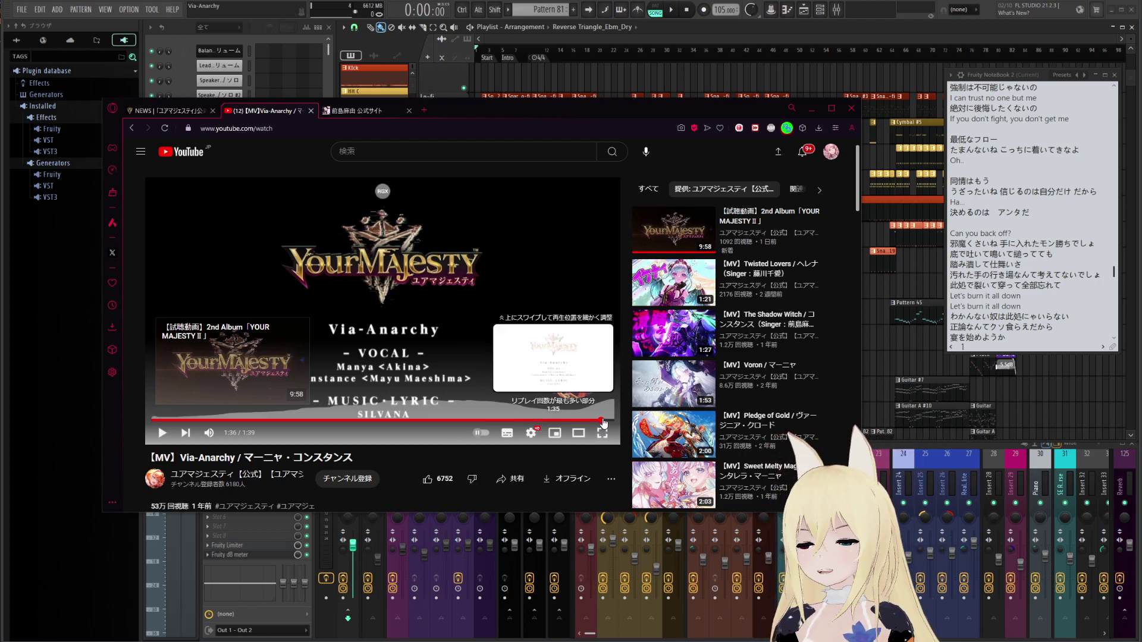
click(1038, 203)
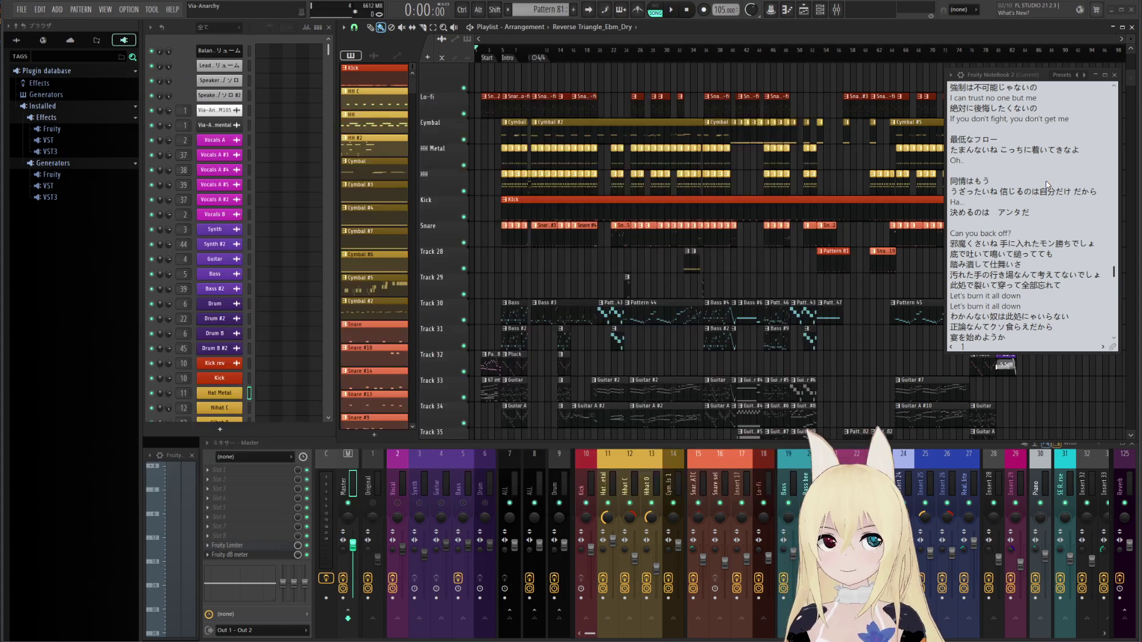
scroll(1032, 246, down, 4)
scroll(1029, 241, up, 4)
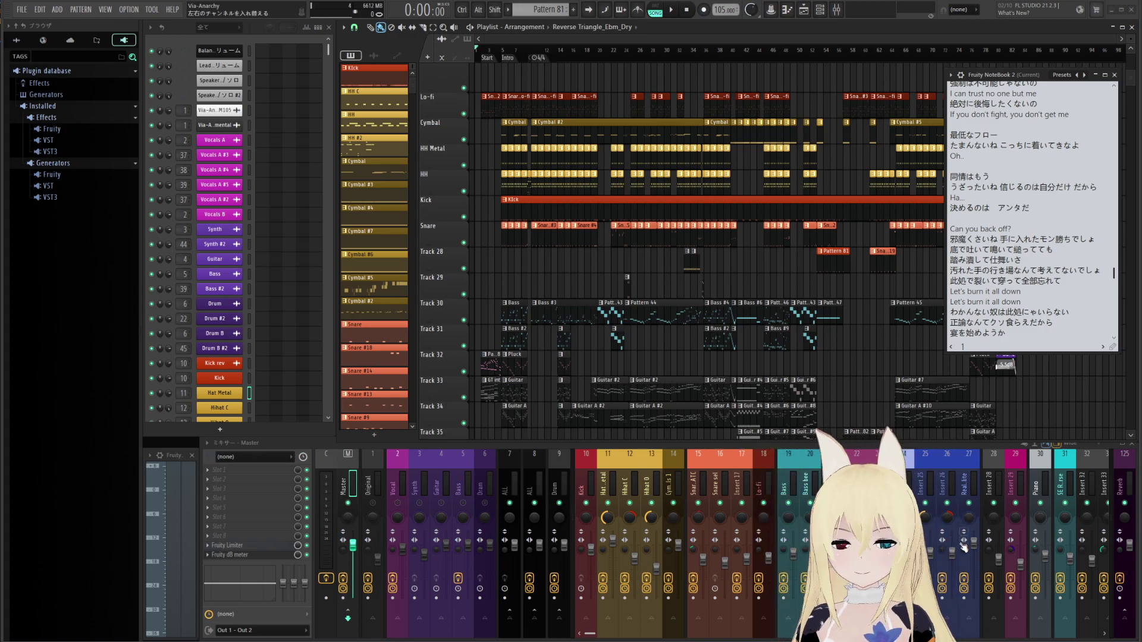
Switch to the browser and examine the main visual and news list on Mayu Maeshima's official site
key(alt+Tab)
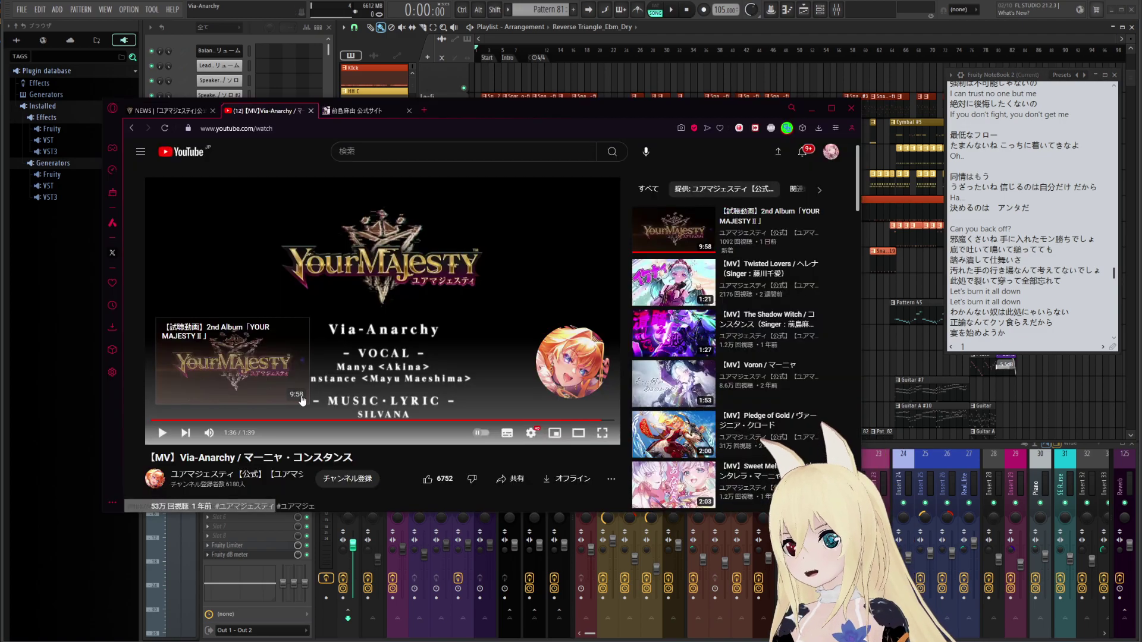
click(353, 116)
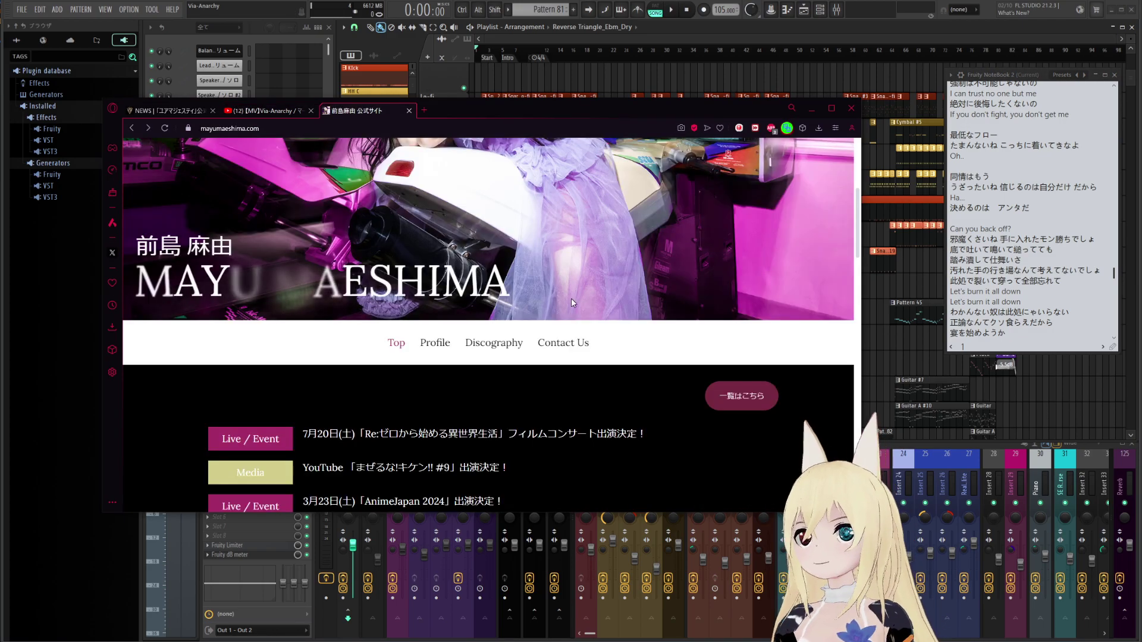
scroll(571, 298, up, 3)
scroll(572, 302, down, 3)
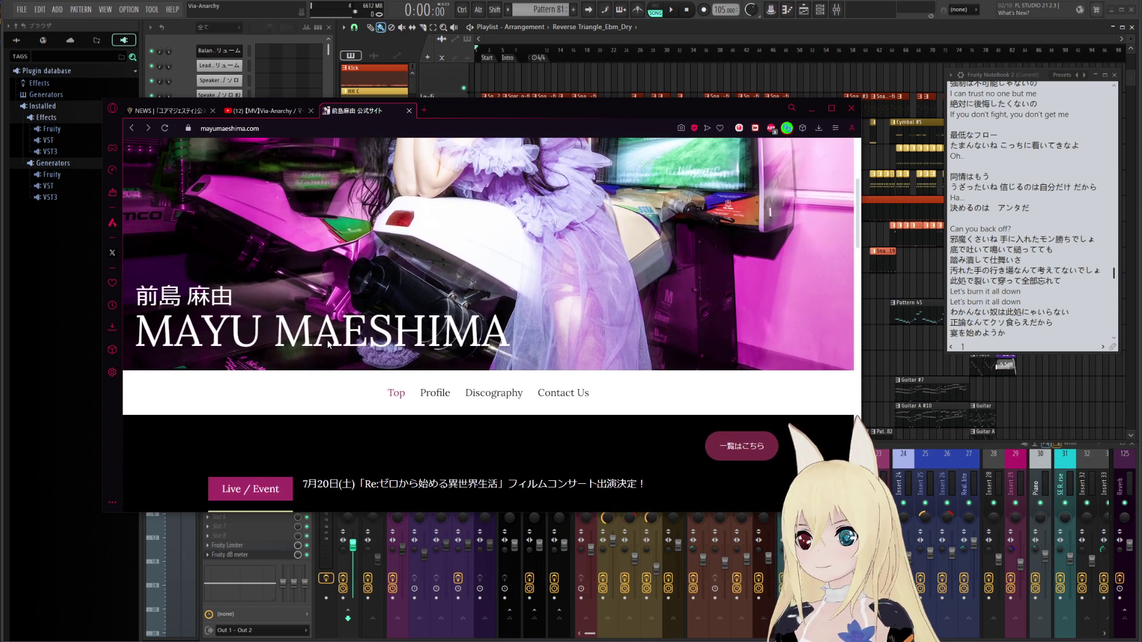
scroll(353, 350, up, 3)
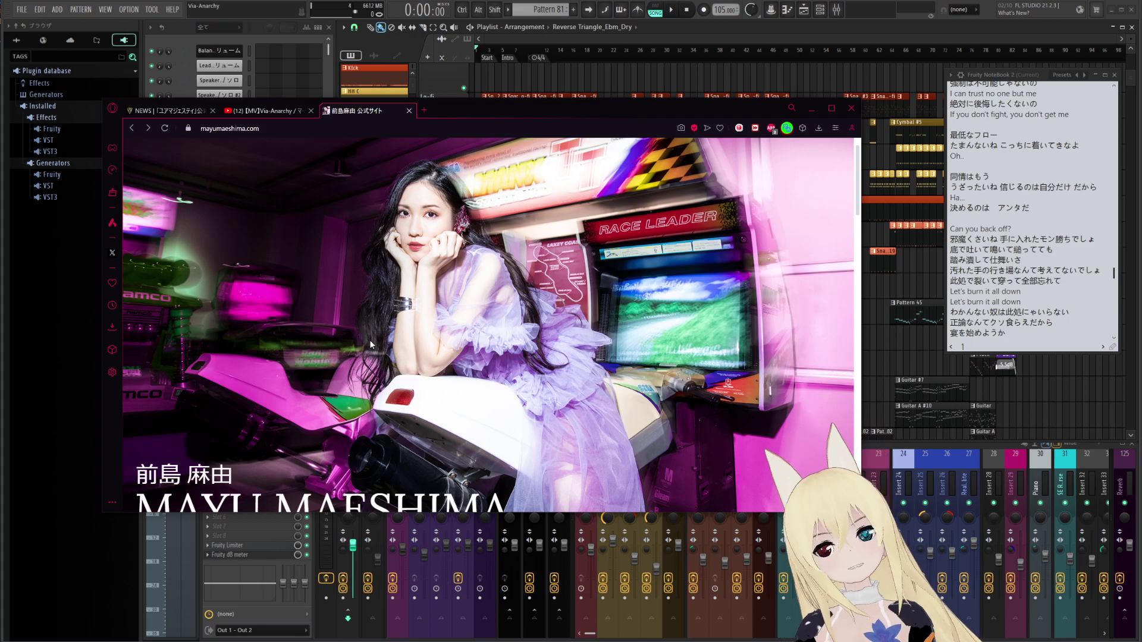
scroll(542, 321, down, 5)
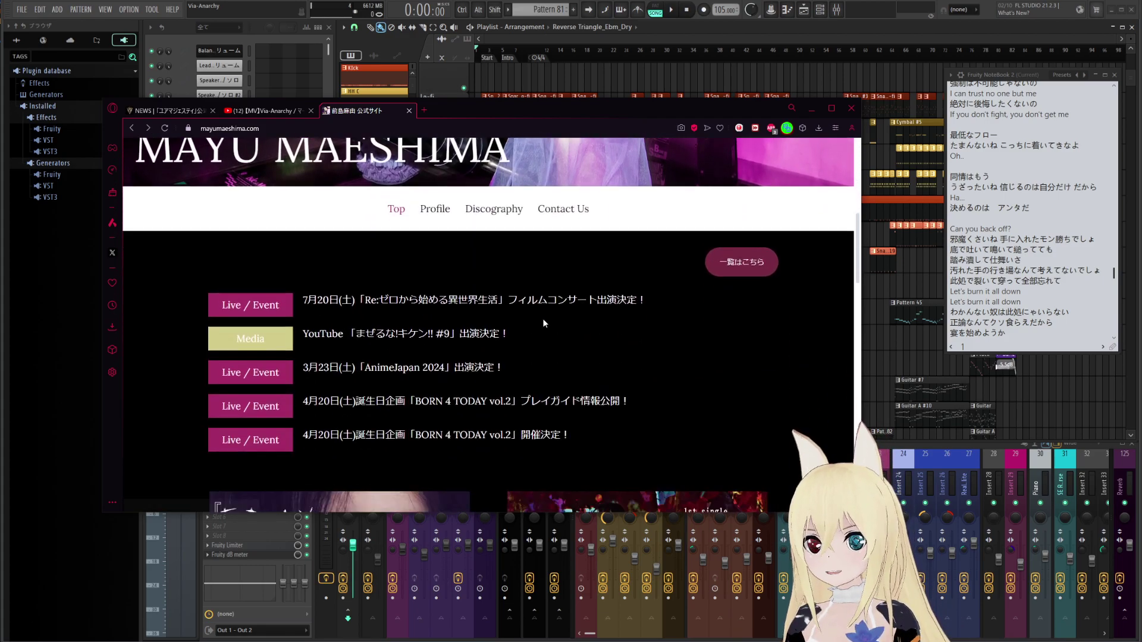
scroll(542, 319, up, 7)
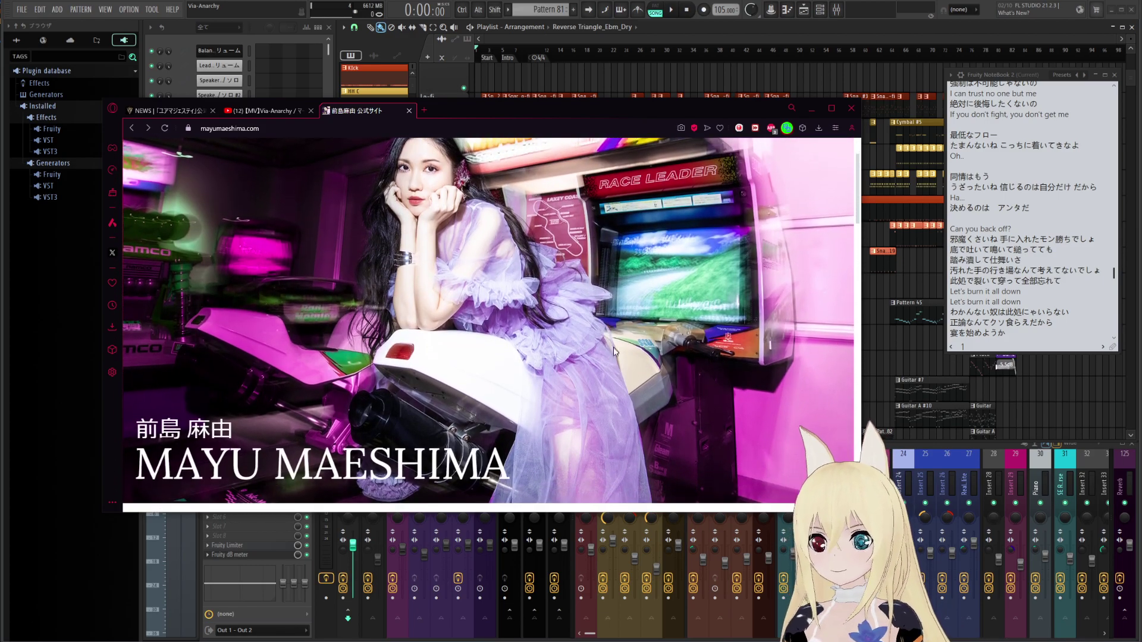
scroll(612, 345, down, 2)
Open the singer's Discography page, look over the releases and highlight the title of the 4th single "story"
click(494, 453)
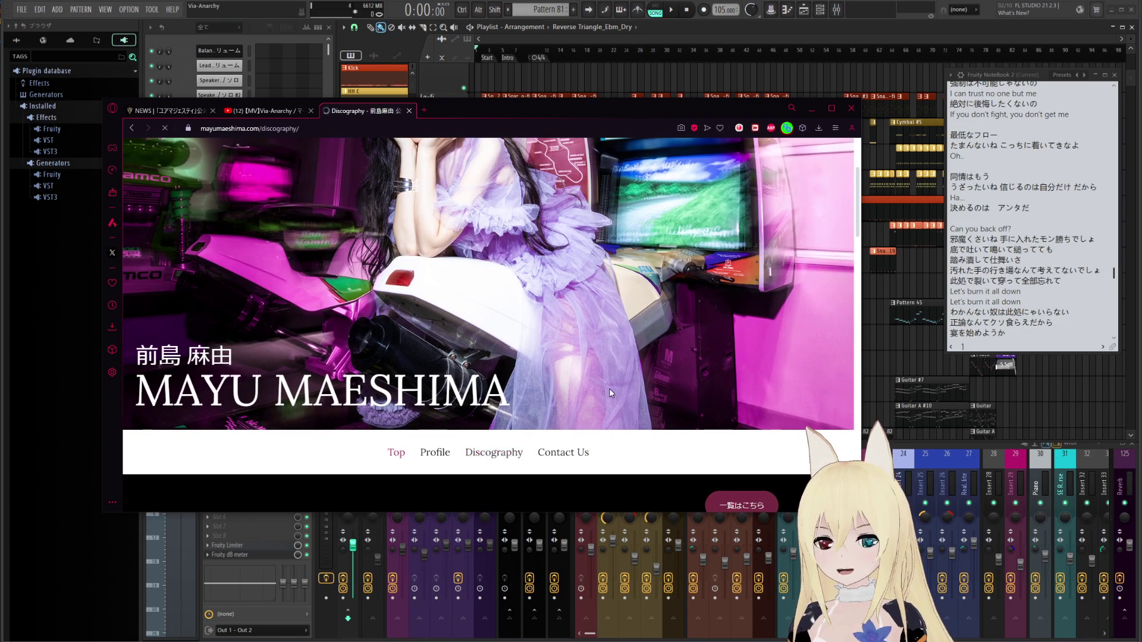
scroll(609, 389, down, 2)
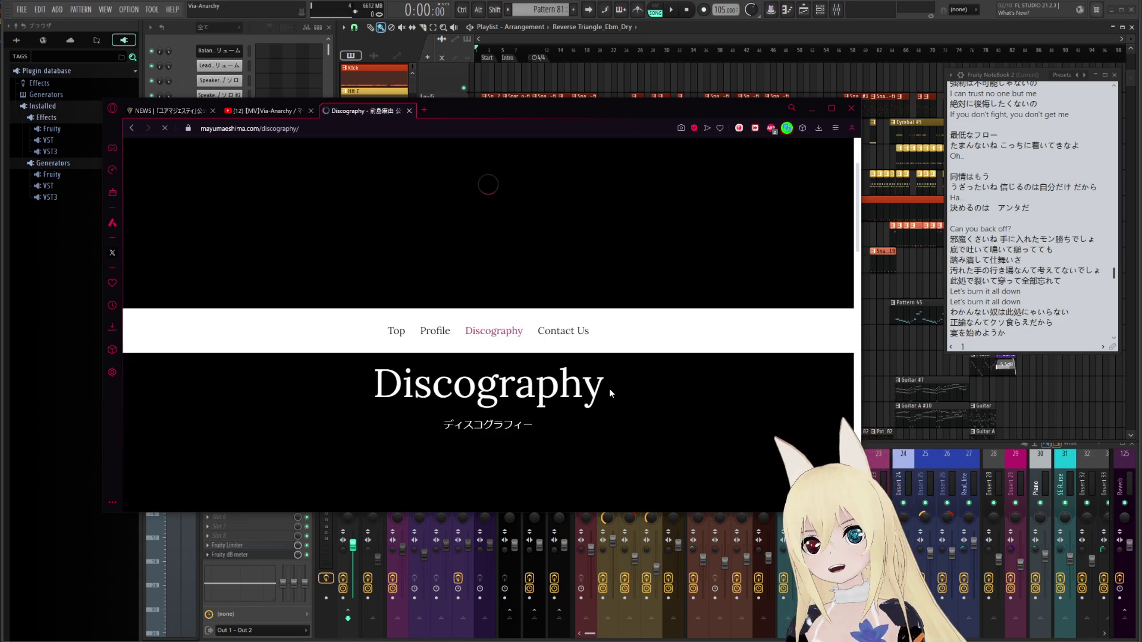
scroll(609, 388, down, 3)
scroll(609, 387, down, 2)
scroll(609, 388, up, 2)
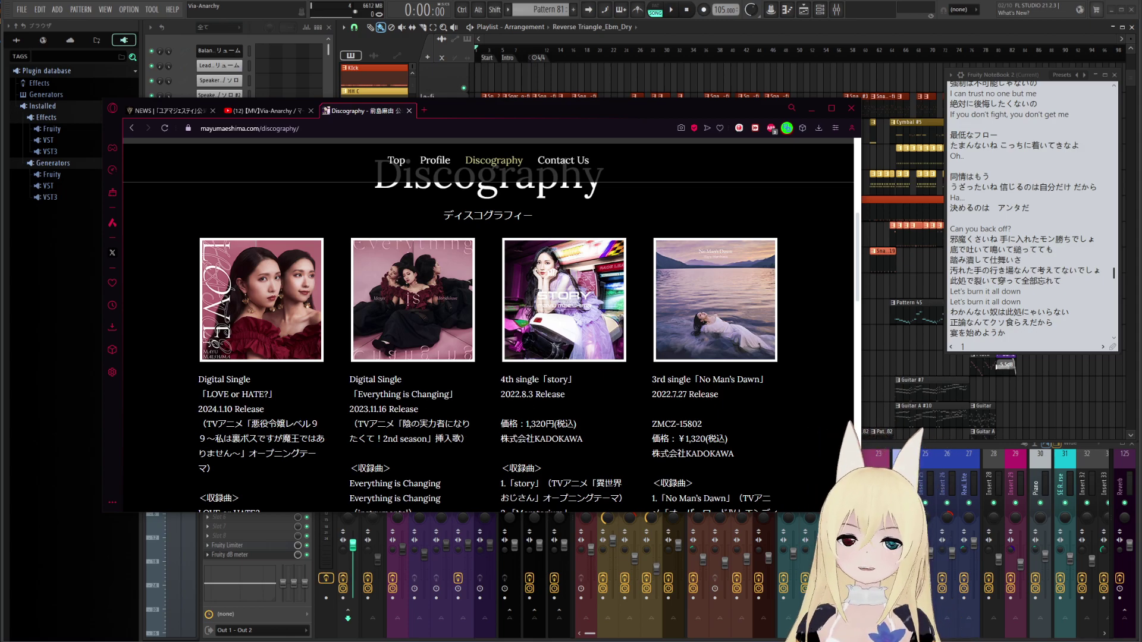
scroll(607, 383, down, 1)
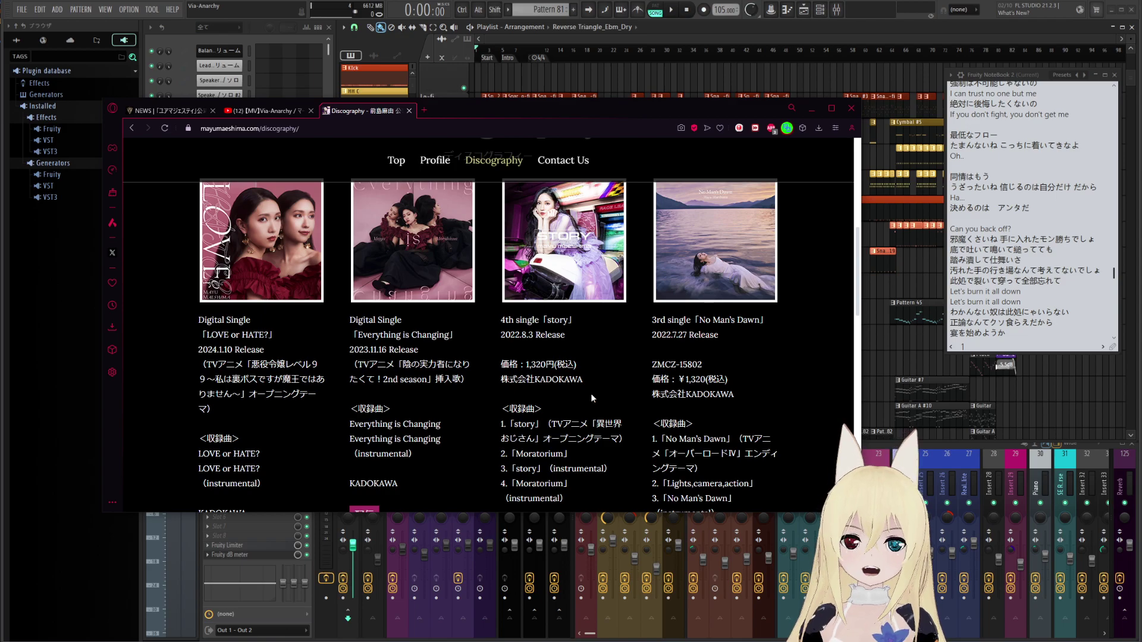
drag(547, 320, 570, 320)
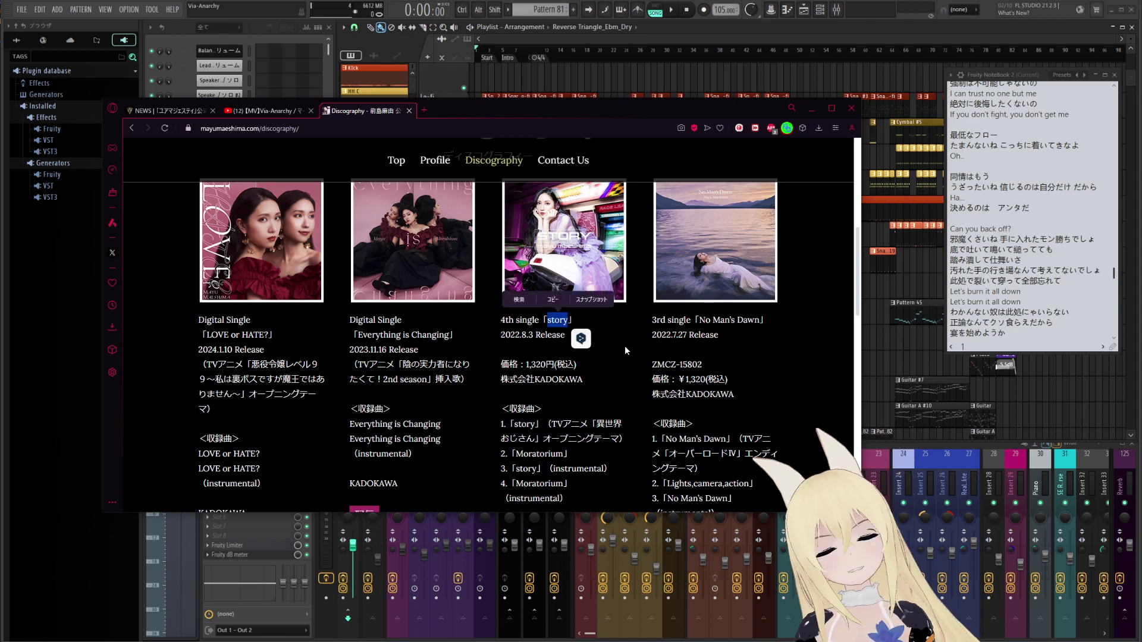
Clear the highlighted title and read the track lists of the newer releases, from "LOVE or HATE?" to "No Man's Dawn"
click(603, 420)
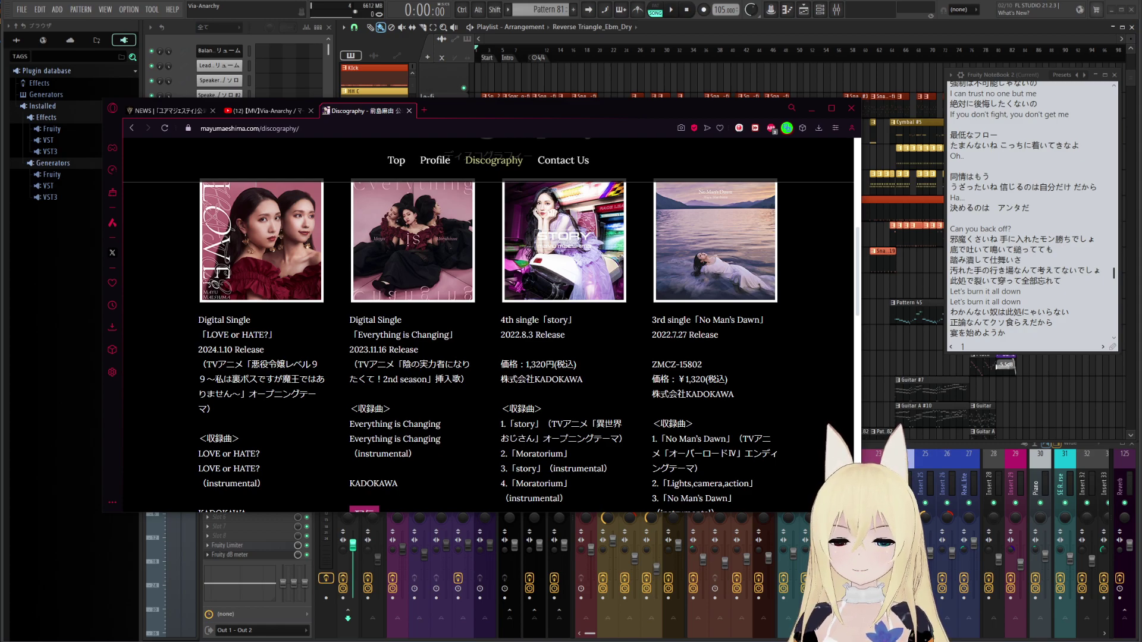
scroll(612, 369, up, 1)
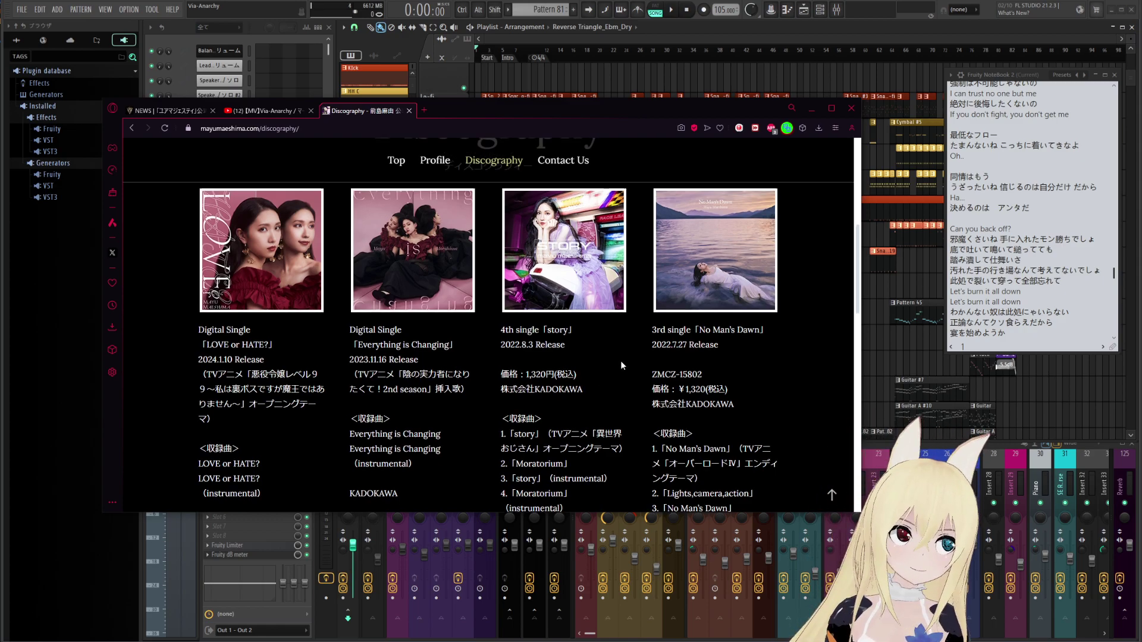
scroll(626, 390, down, 2)
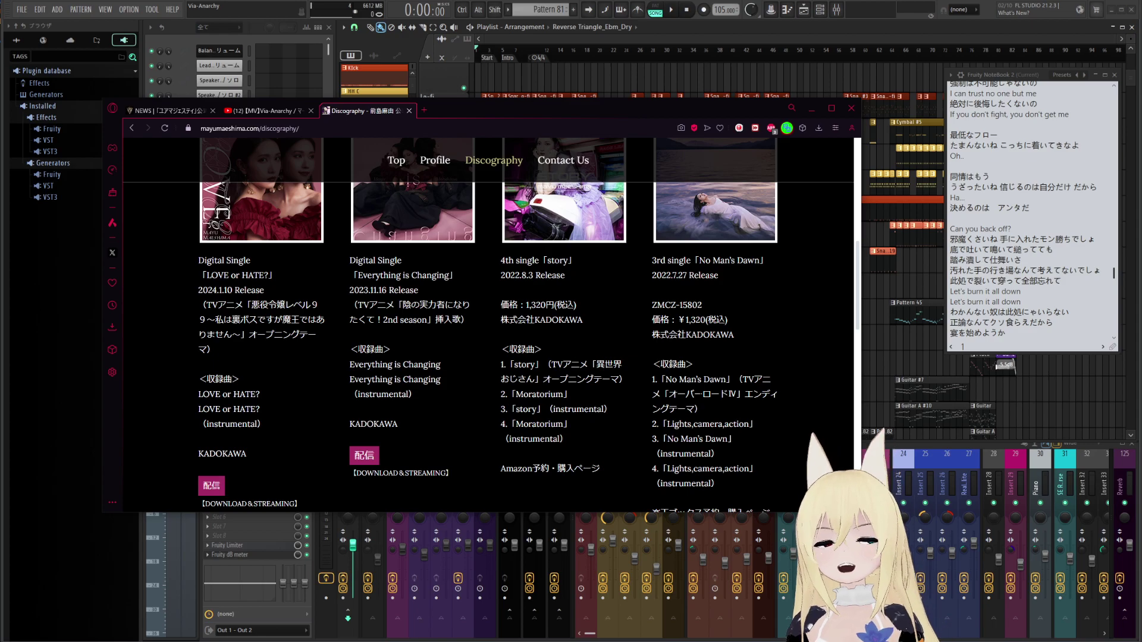
scroll(529, 326, down, 5)
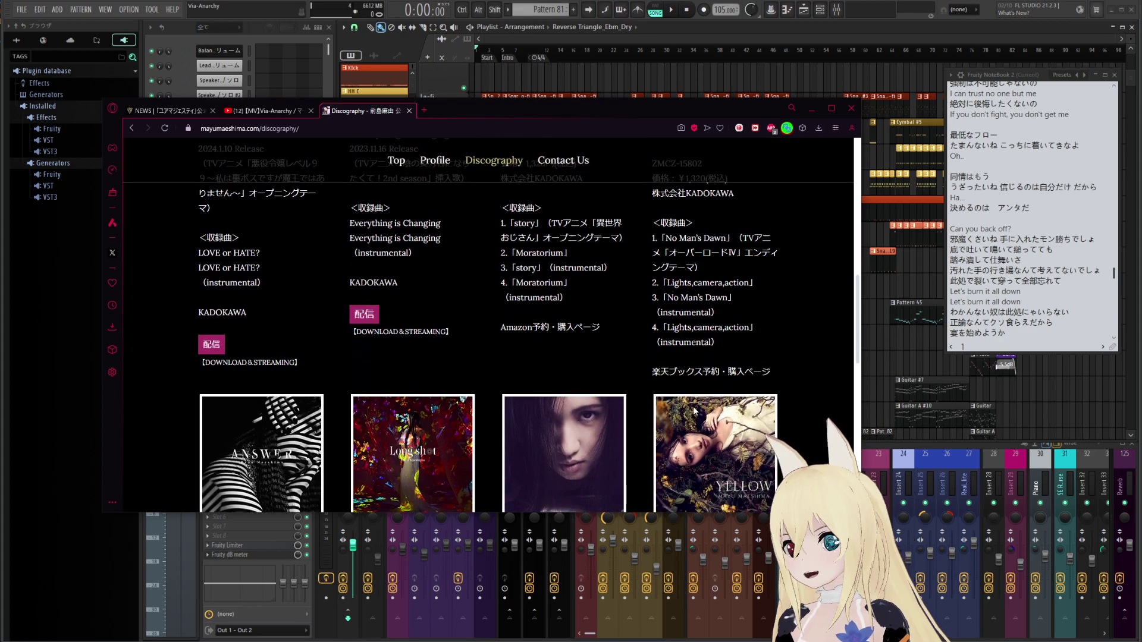
Examine the older releases: the singles "ANSWER" and "Long shot", the album "From Dream And You" and the digital single "YELLOW"
scroll(305, 416, down, 2)
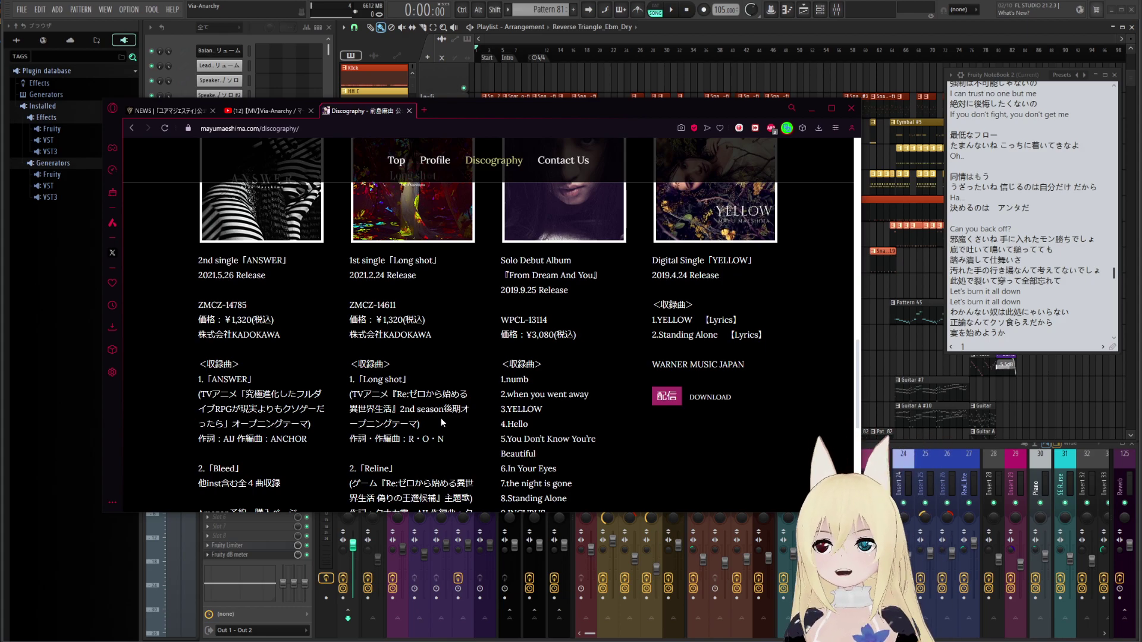
scroll(441, 417, up, 1)
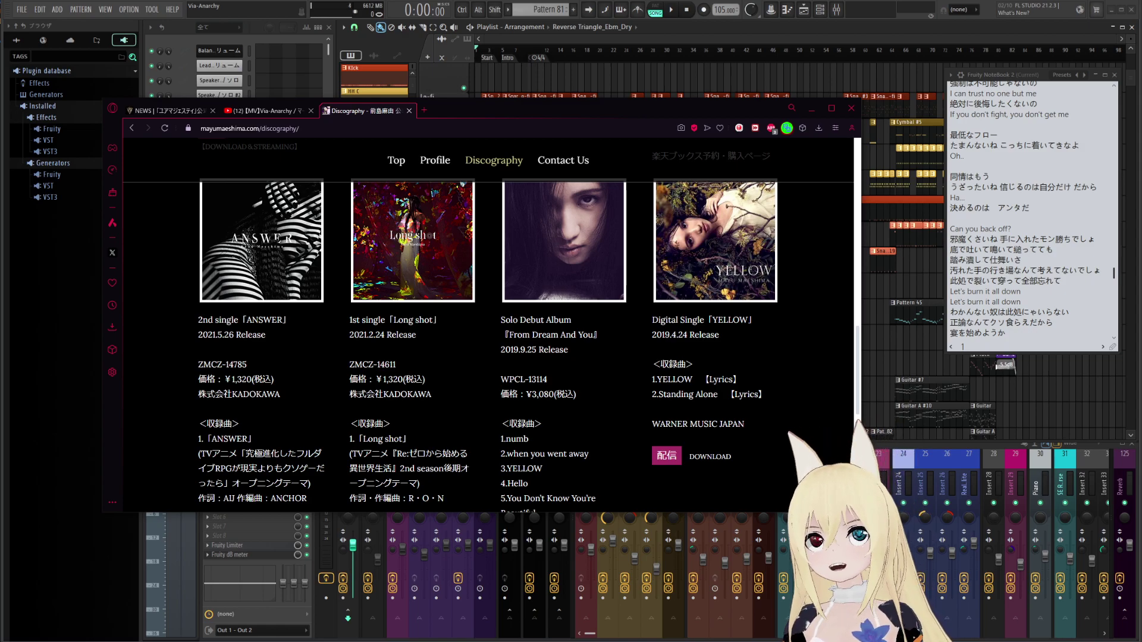
scroll(387, 342, up, 1)
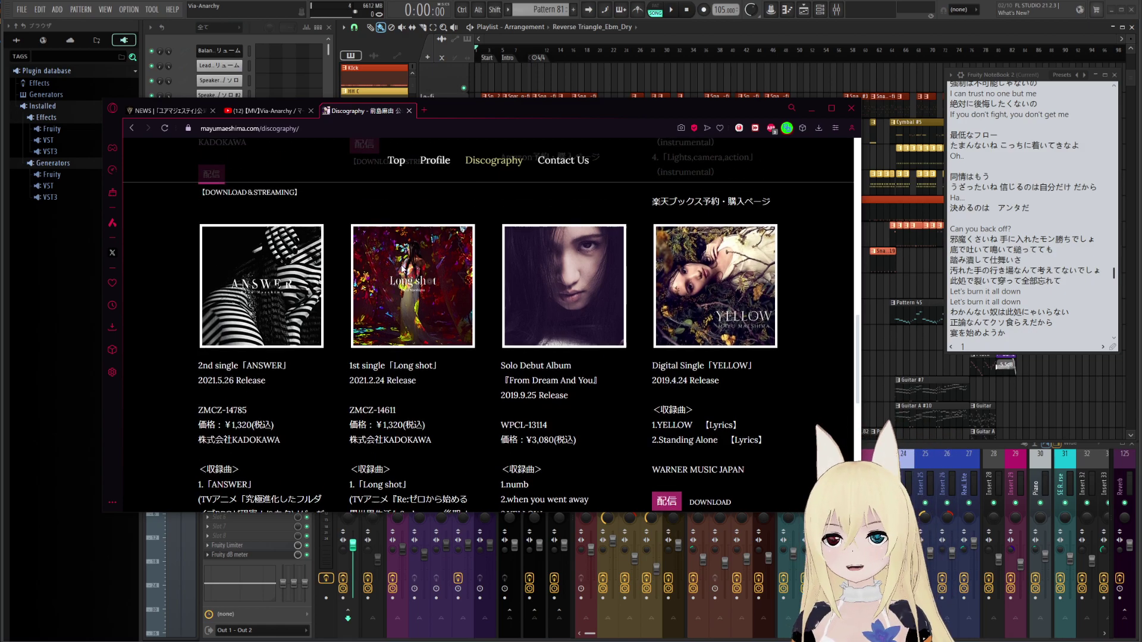
scroll(386, 339, down, 2)
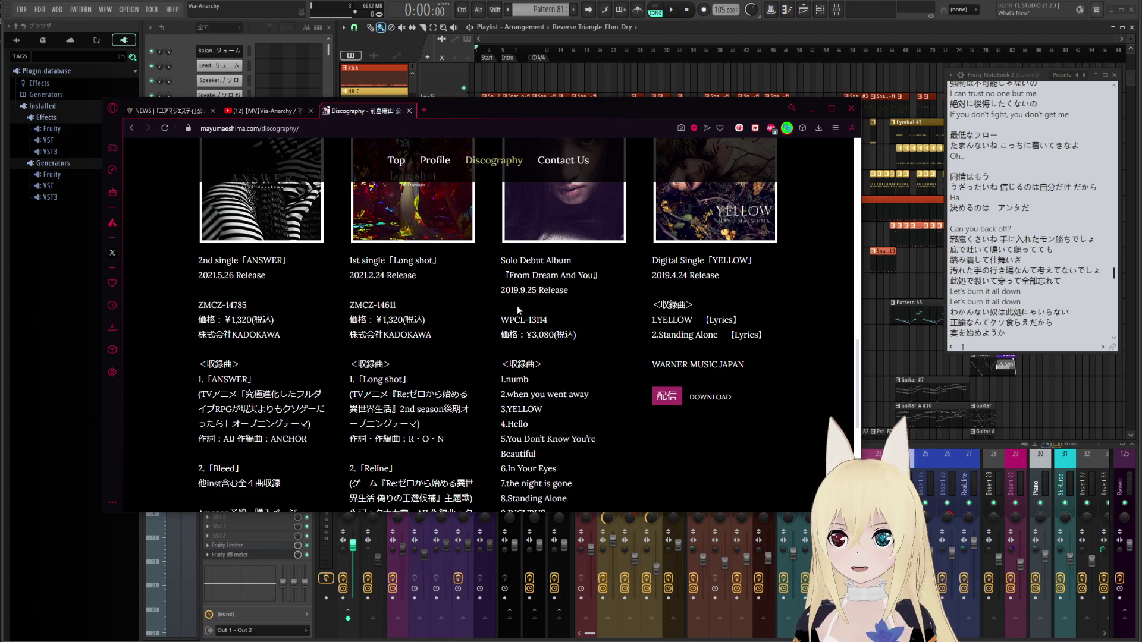
scroll(433, 369, up, 1)
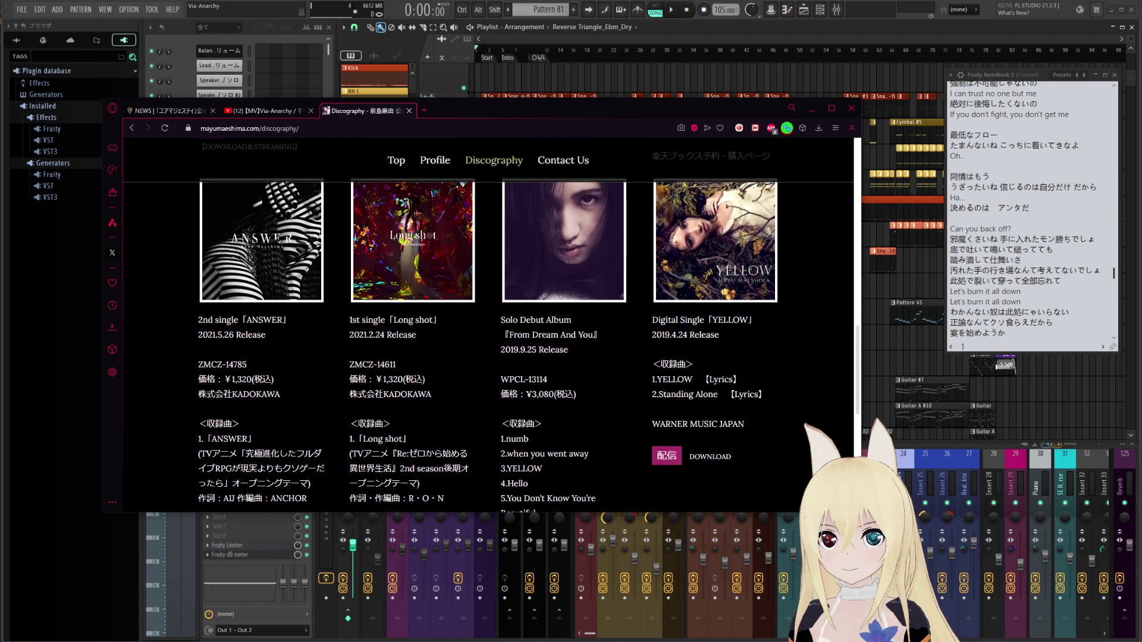
scroll(558, 323, down, 2)
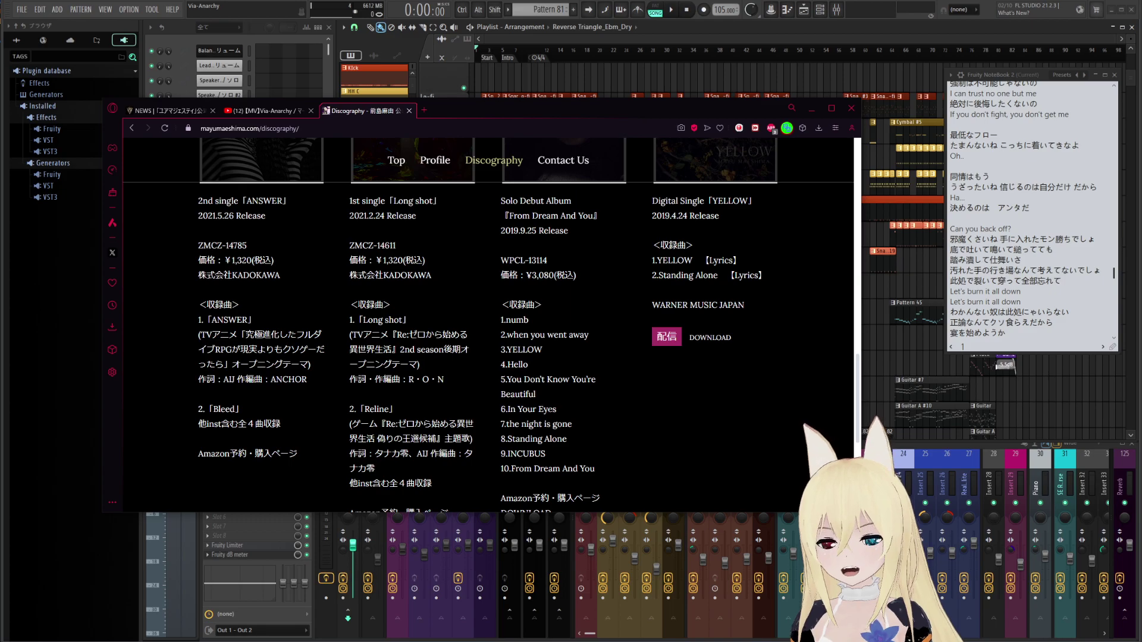
scroll(812, 425, up, 3)
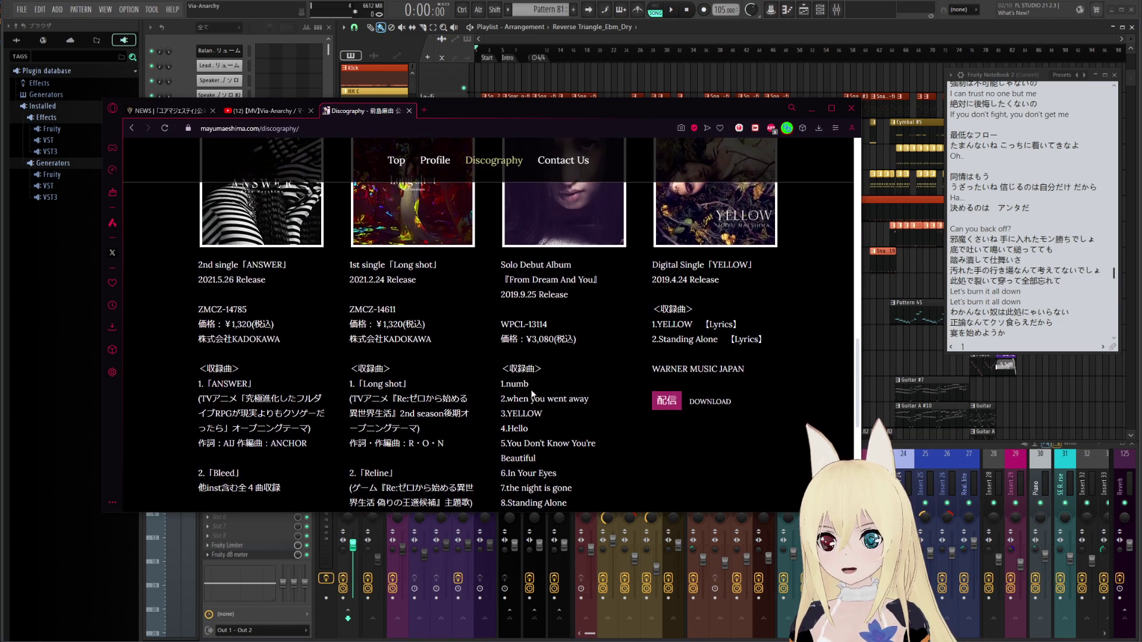
scroll(519, 377, down, 2)
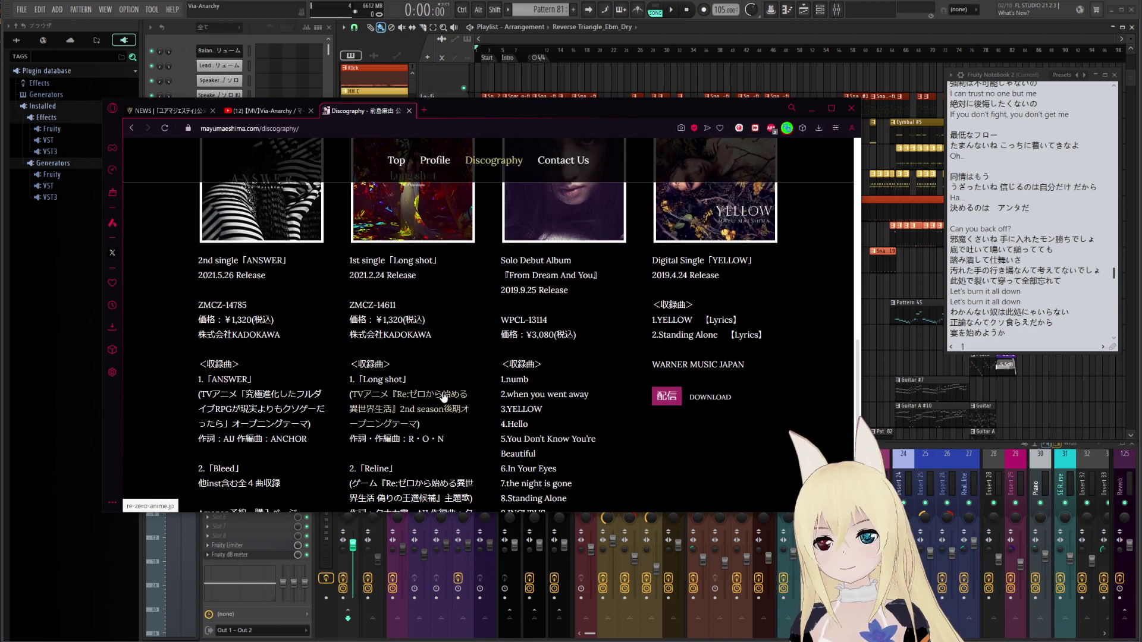
scroll(425, 380, up, 2)
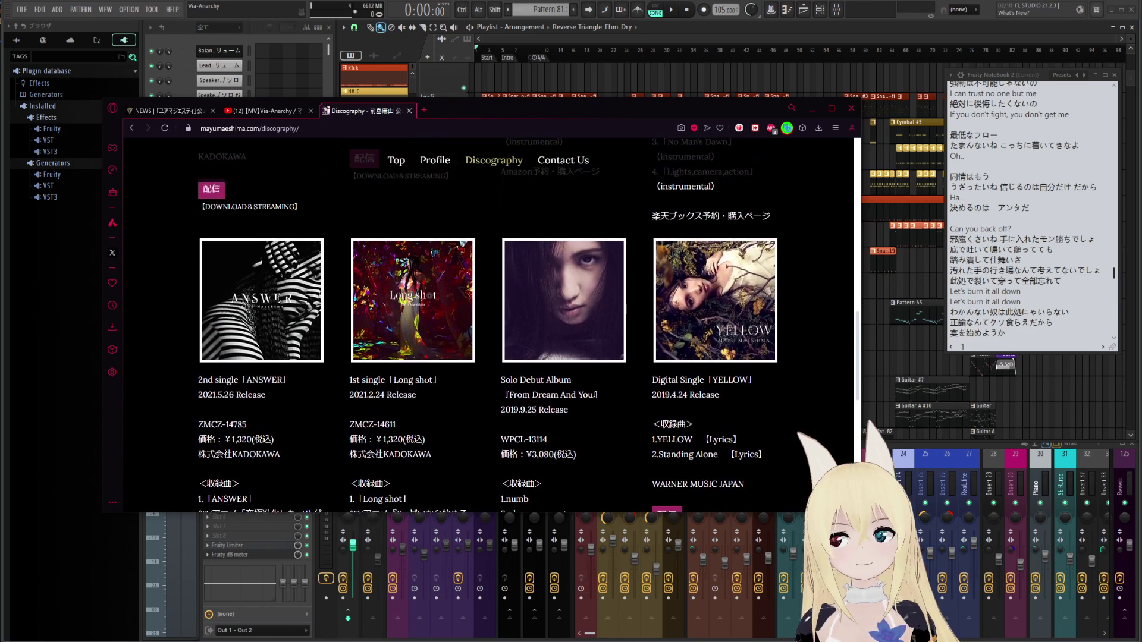
Look back over the releases up to the Discography header image, and minimize the browser to return to FL Studio
scroll(431, 367, up, 4)
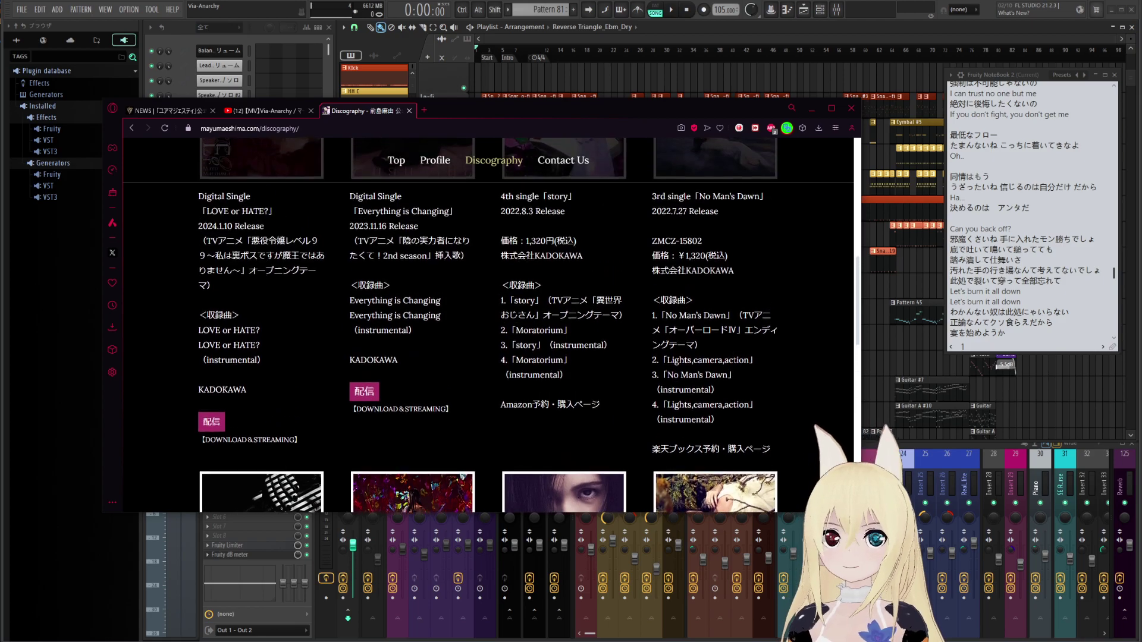
scroll(616, 402, up, 5)
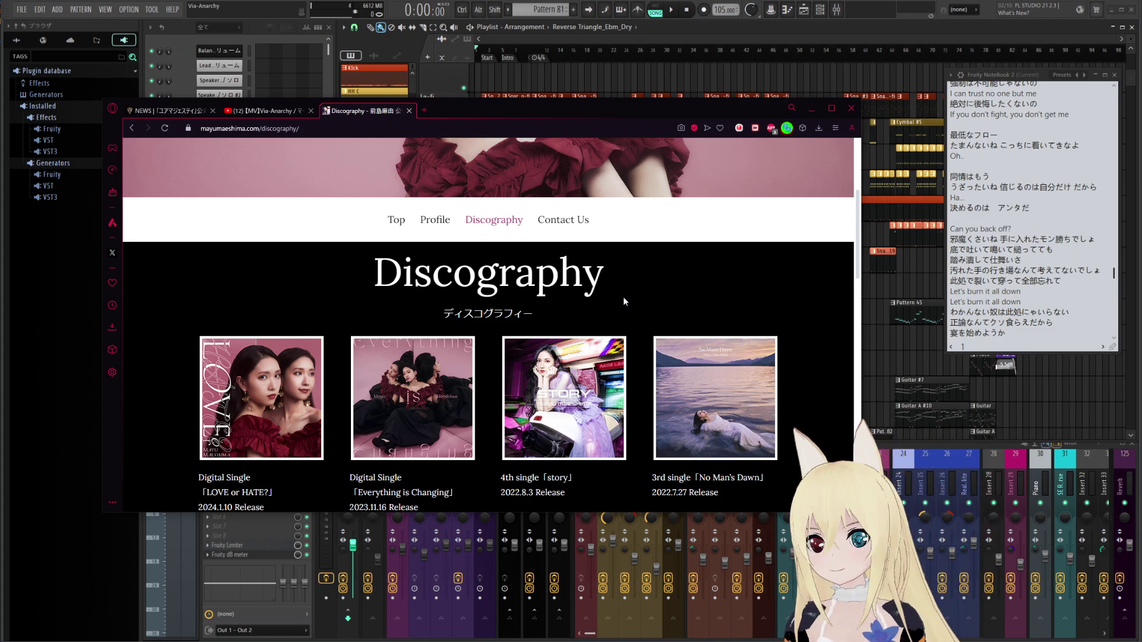
scroll(623, 301, up, 3)
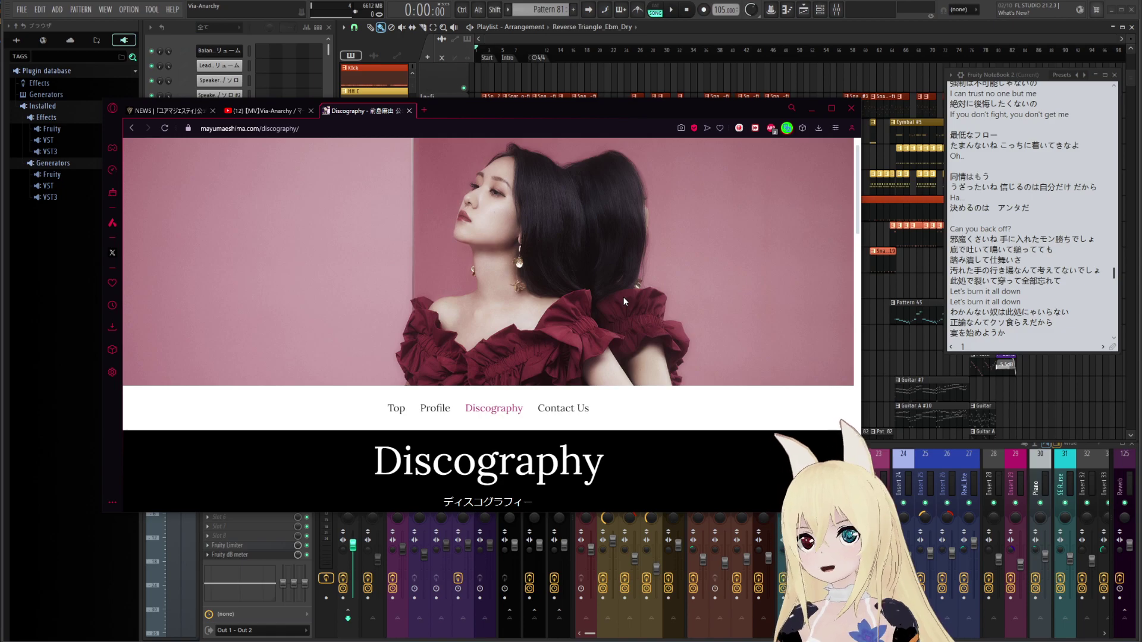
click(812, 108)
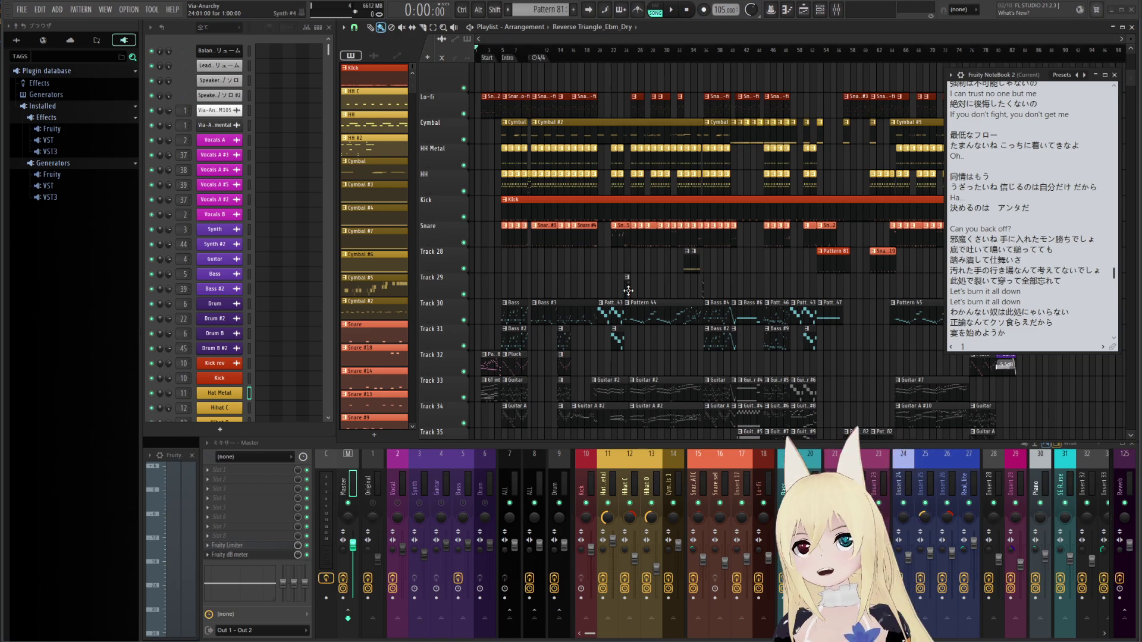
Survey the Playlist arrangement of the remake, from the drum tracks to the bass, guitar and synth patterns and back to the song's start
drag(593, 282, 559, 267)
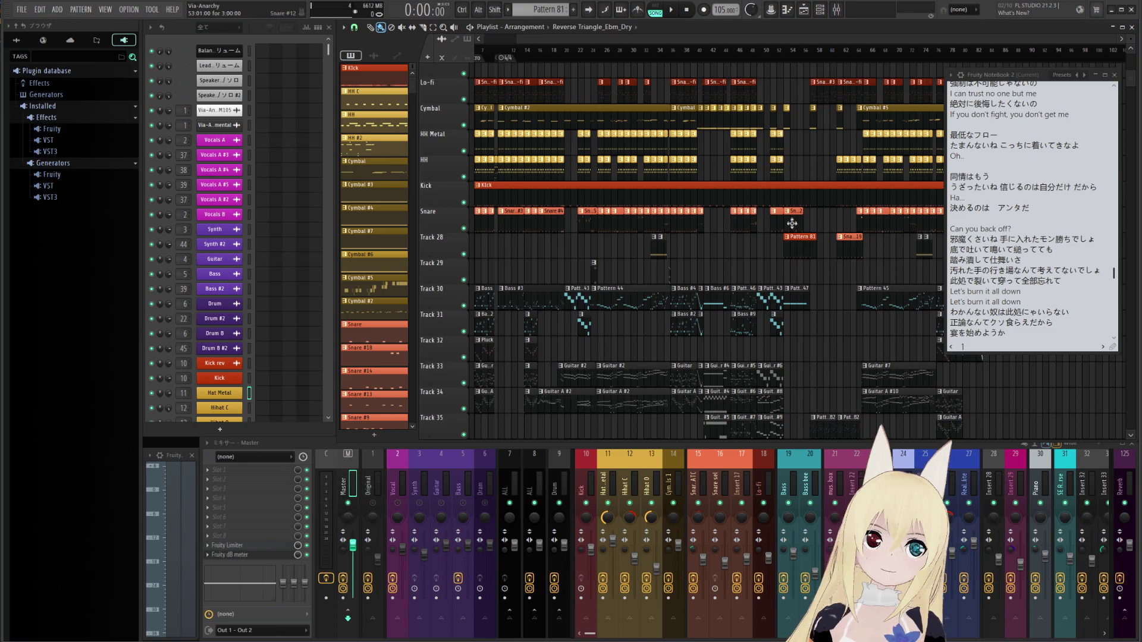
drag(737, 260, 822, 144)
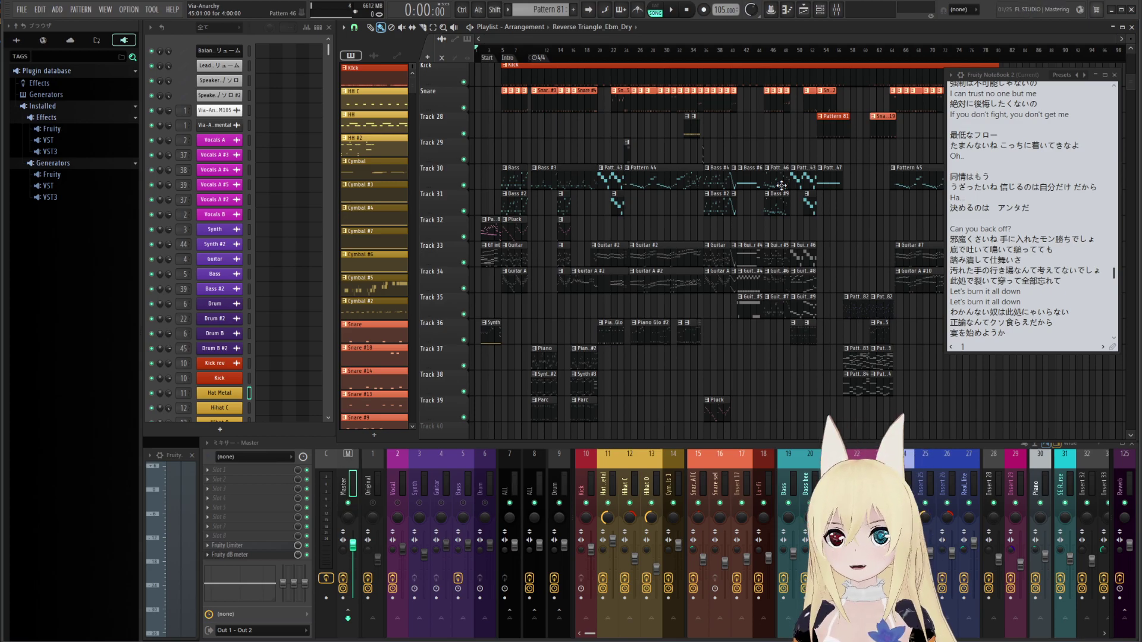
scroll(781, 185, up, 8)
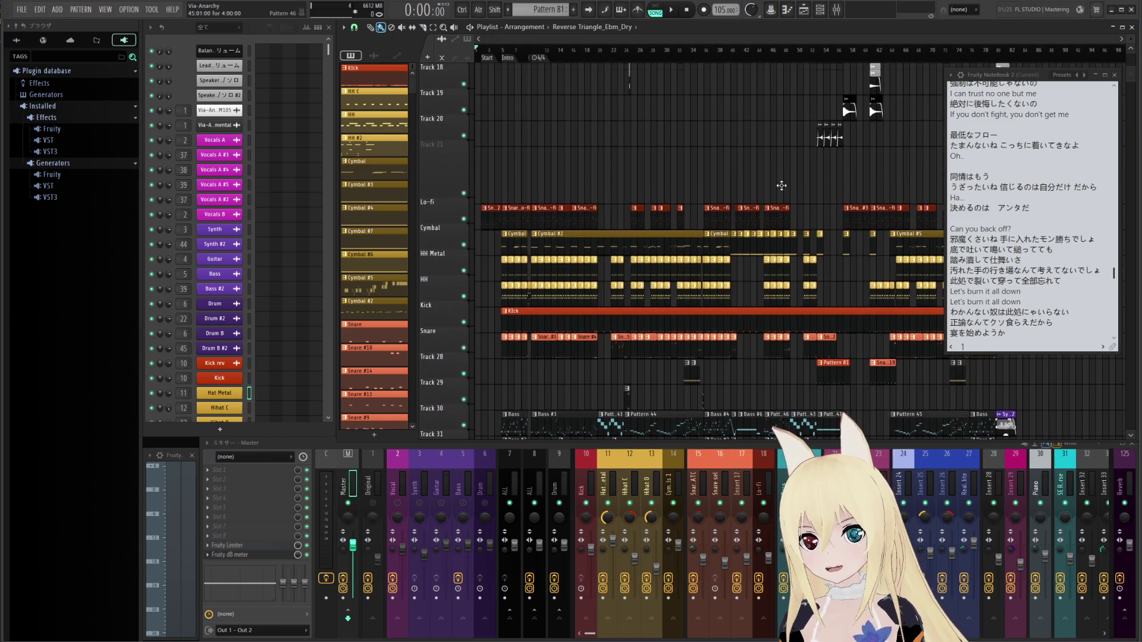
scroll(785, 188, down, 3)
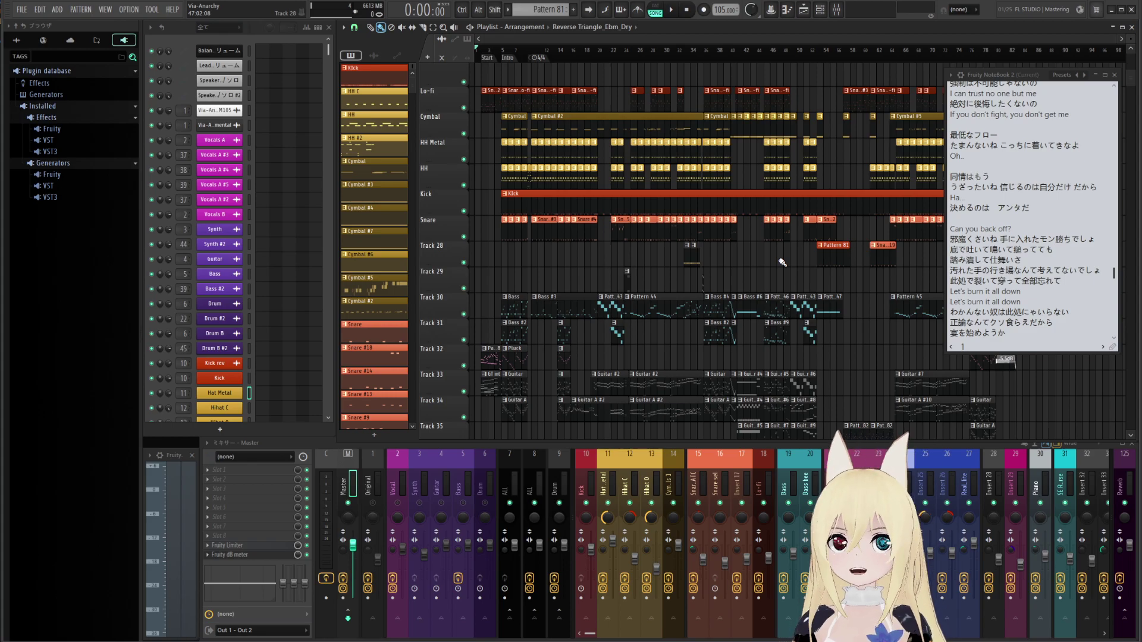
ctrl+scroll(859, 256, up, 5)
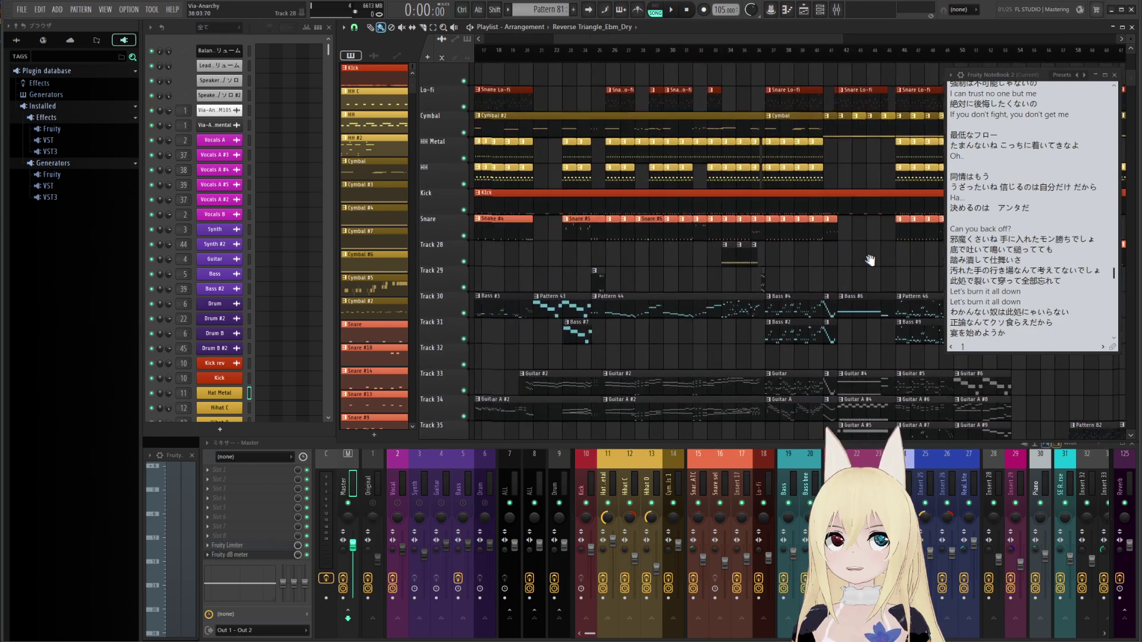
drag(962, 257, 1053, 246)
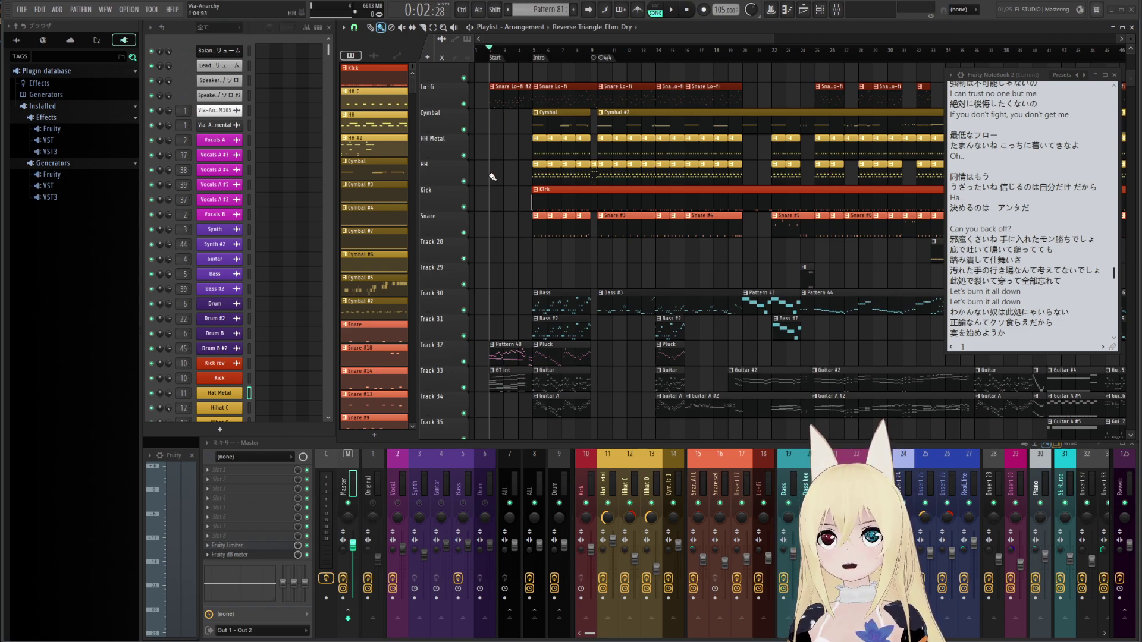
Place the playback position just before the Start marker, play the opening bars briefly and stop
scroll(496, 172, down, 1)
click(486, 54)
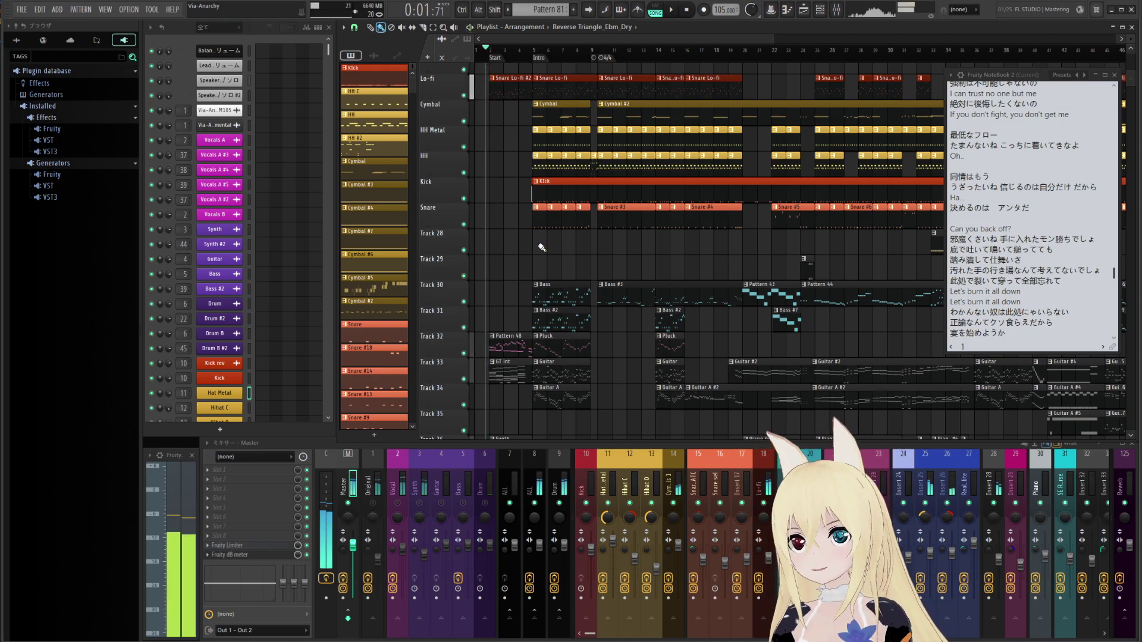
key(space)
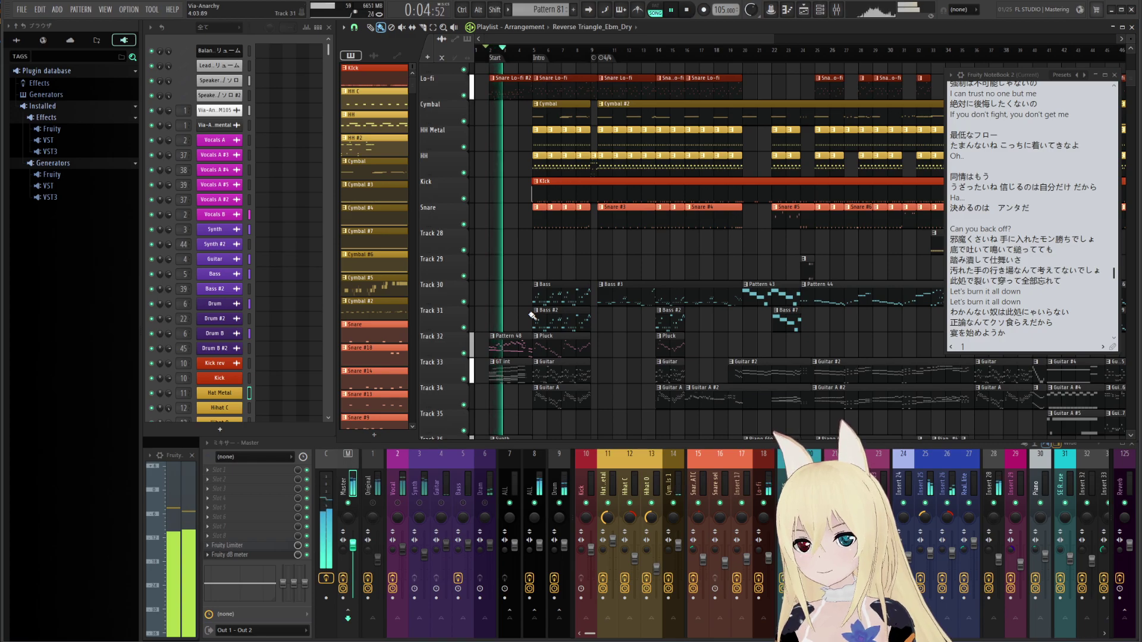
key(space)
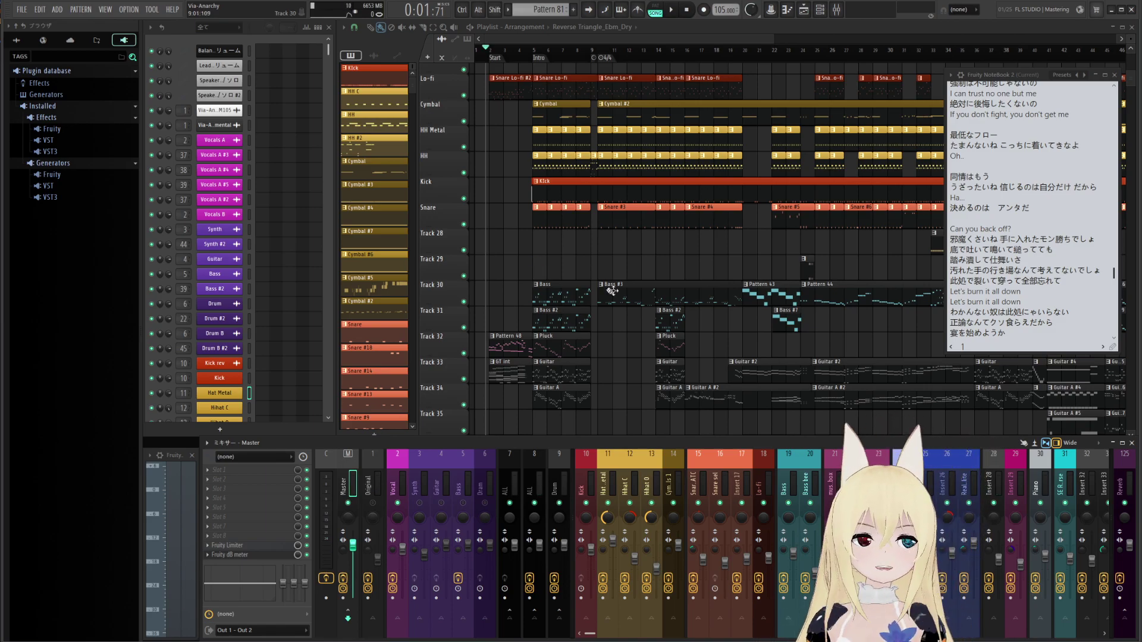
Return the lyrics in the notebook to the beginning, play the song and follow the lines through the first chorus into the second verse
scroll(993, 188, up, 8)
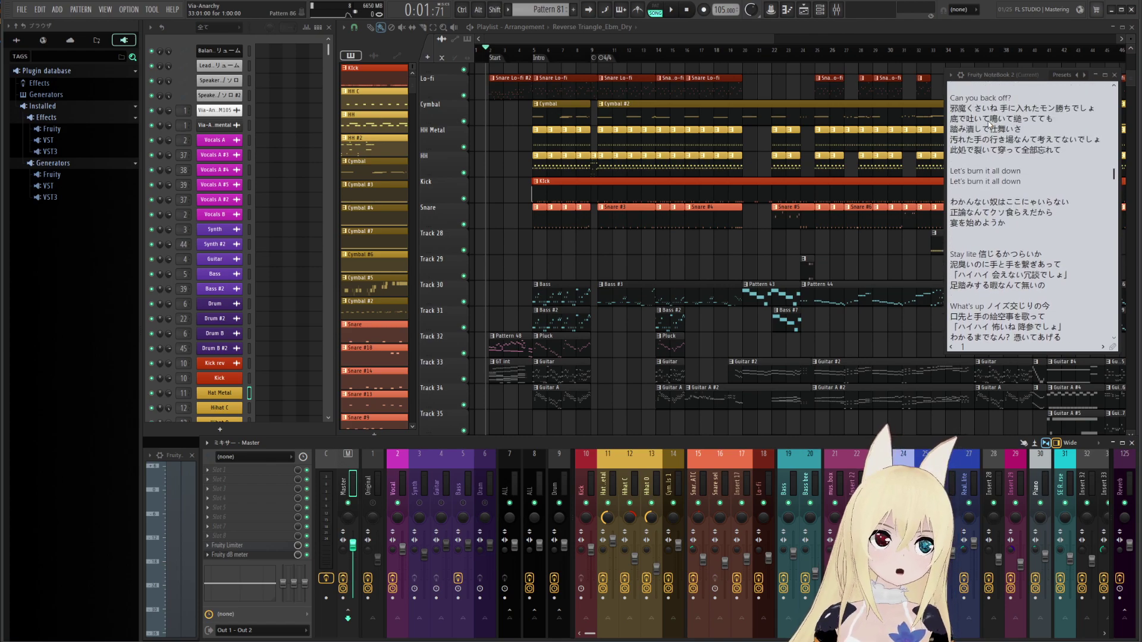
scroll(991, 125, up, 4)
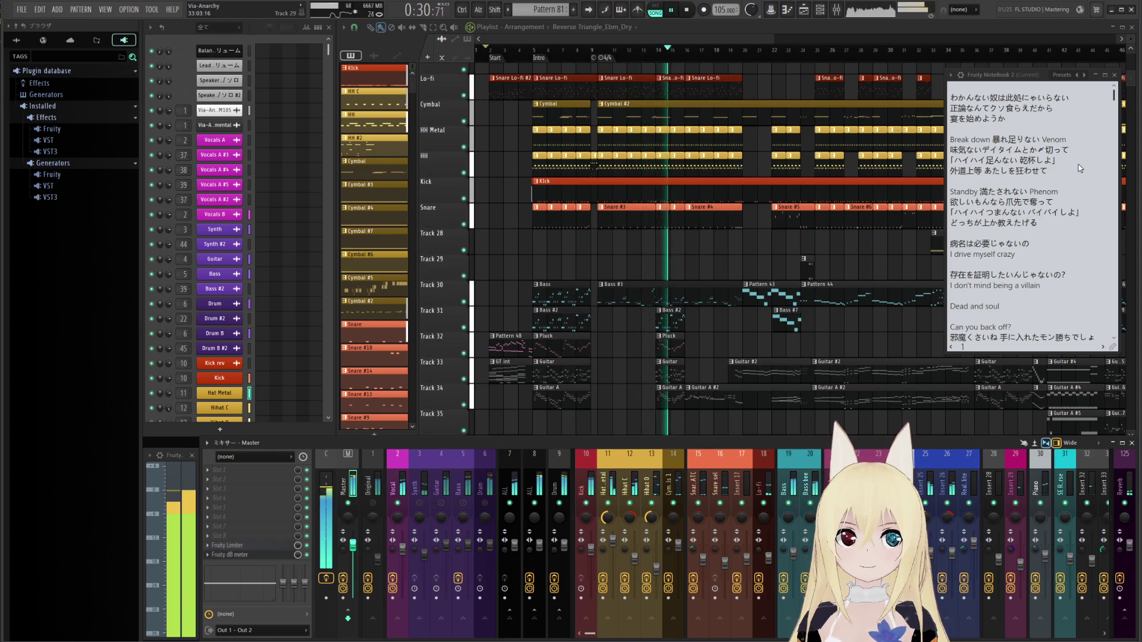
scroll(1074, 176, down, 1)
scroll(1074, 176, down, 3)
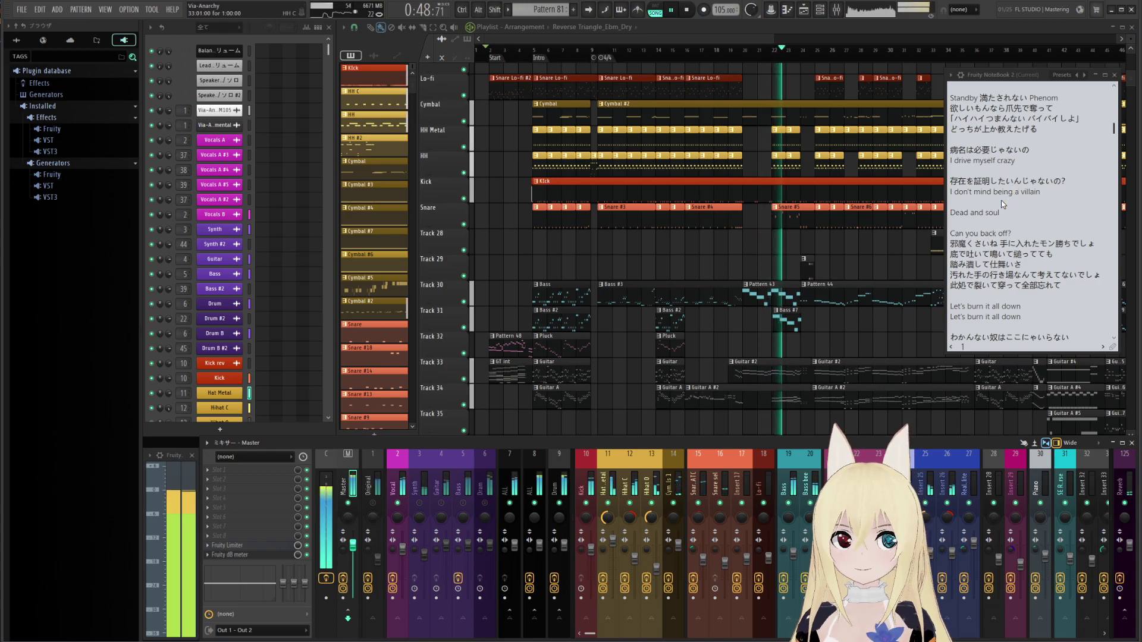
scroll(1005, 193, down, 1)
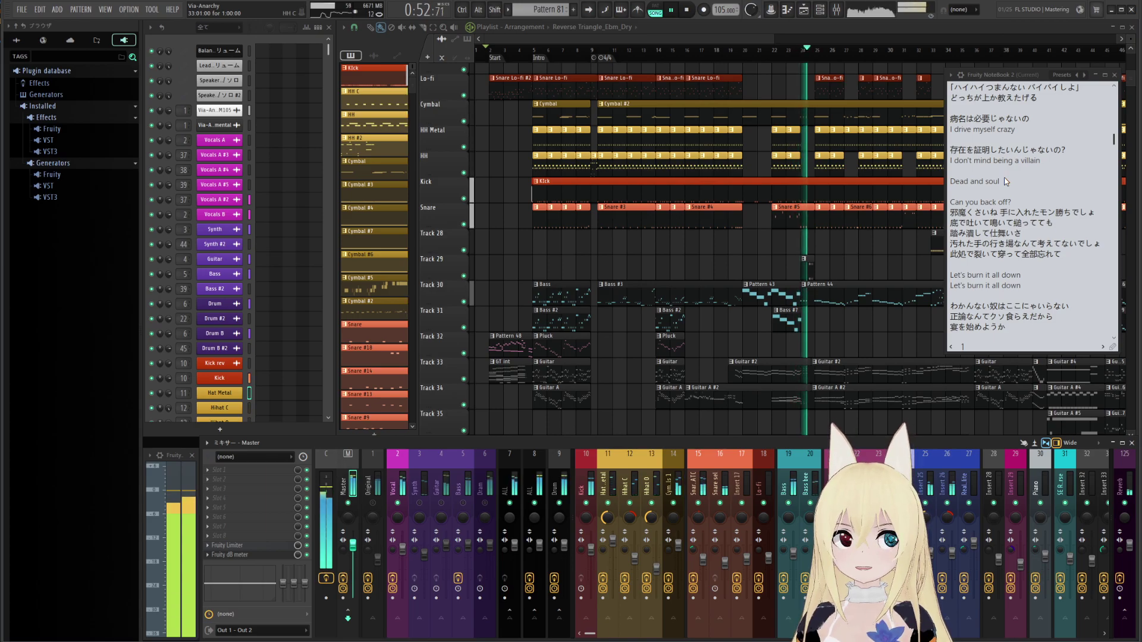
scroll(1018, 195, down, 1)
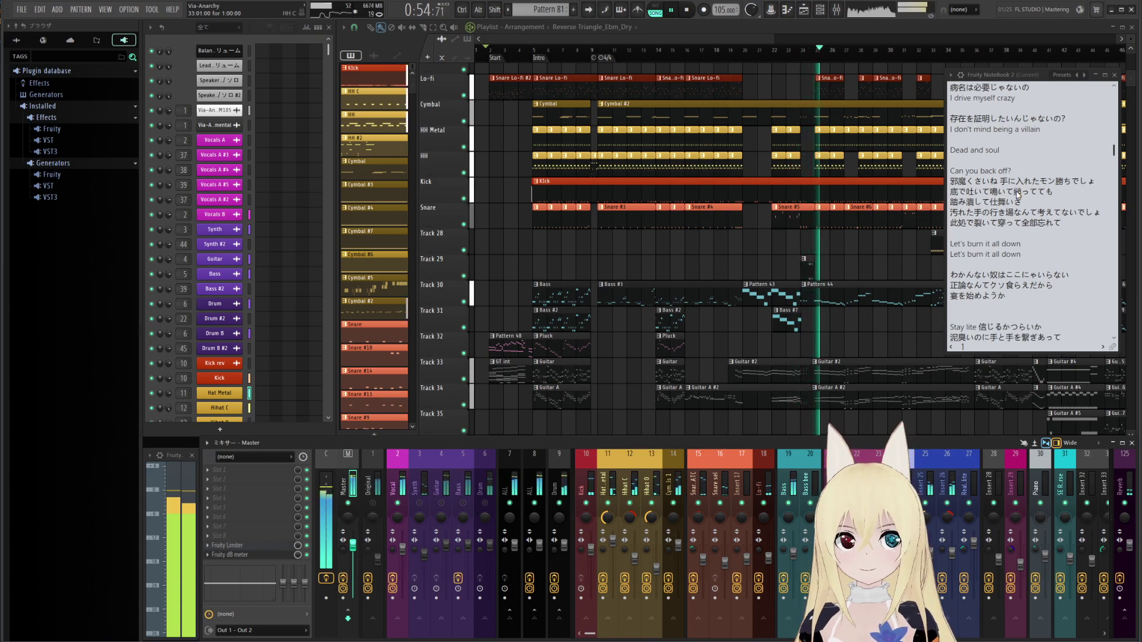
scroll(1019, 195, down, 1)
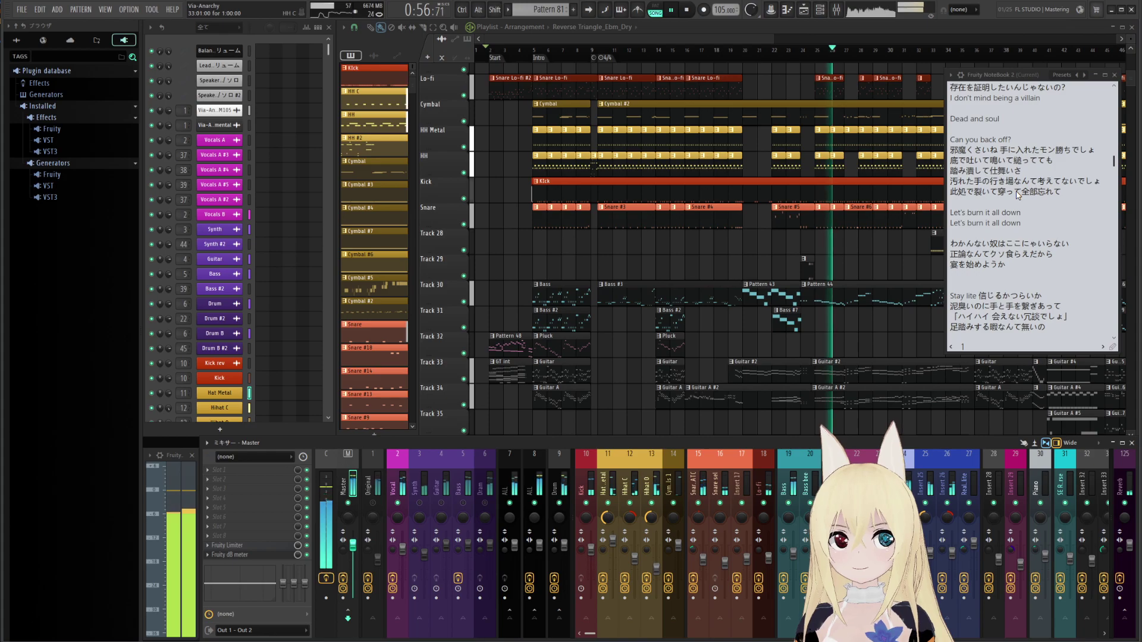
scroll(1047, 154, down, 1)
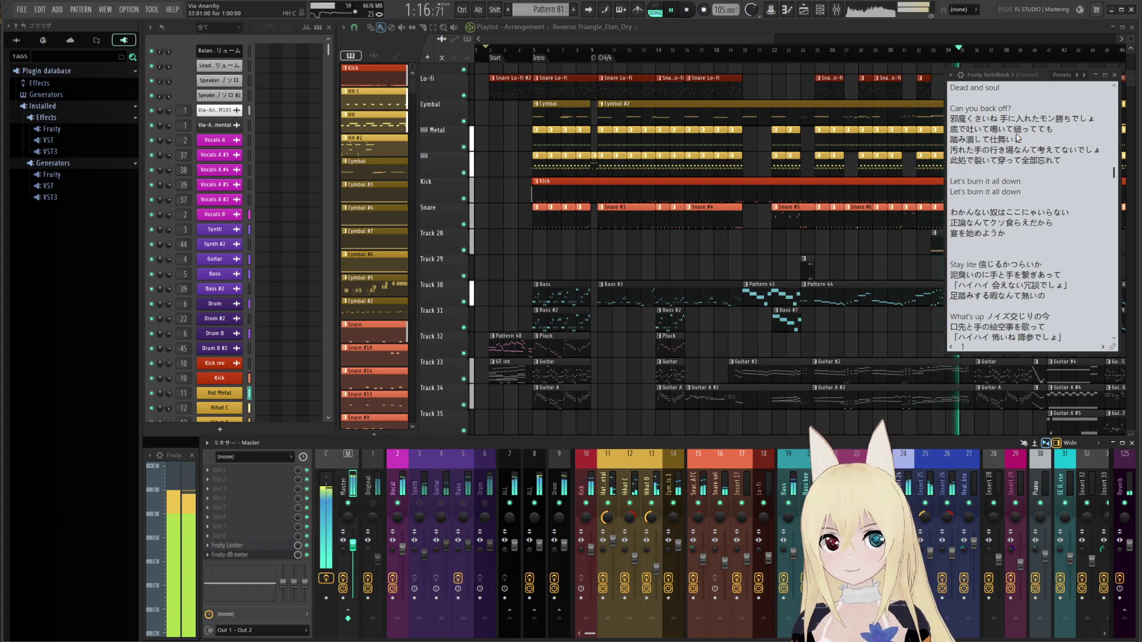
scroll(1035, 215, down, 4)
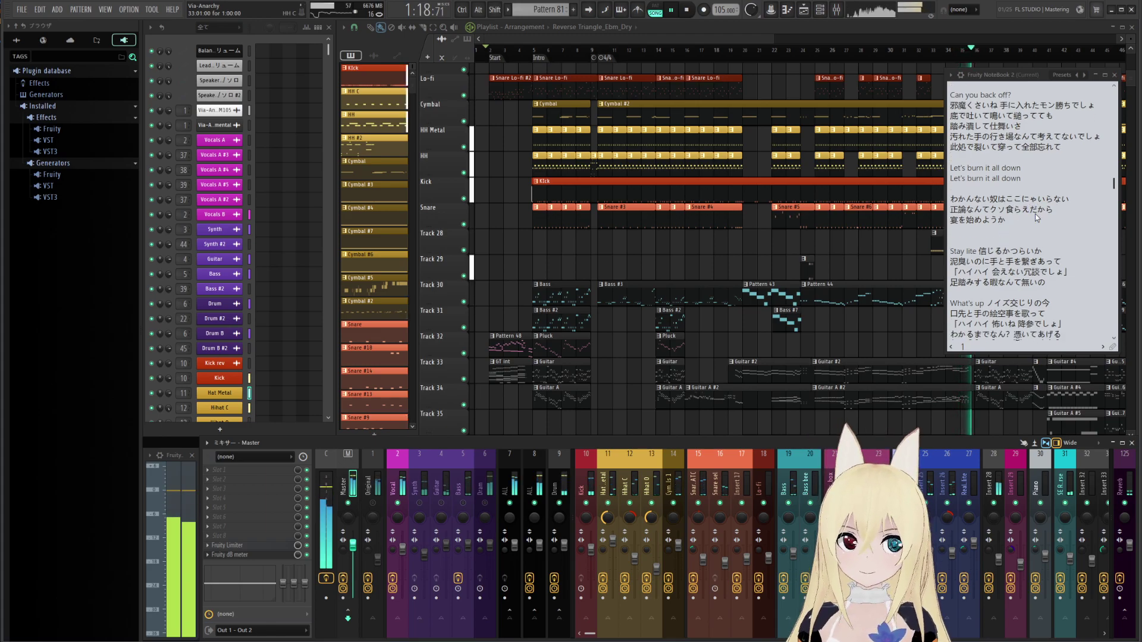
scroll(1034, 216, down, 1)
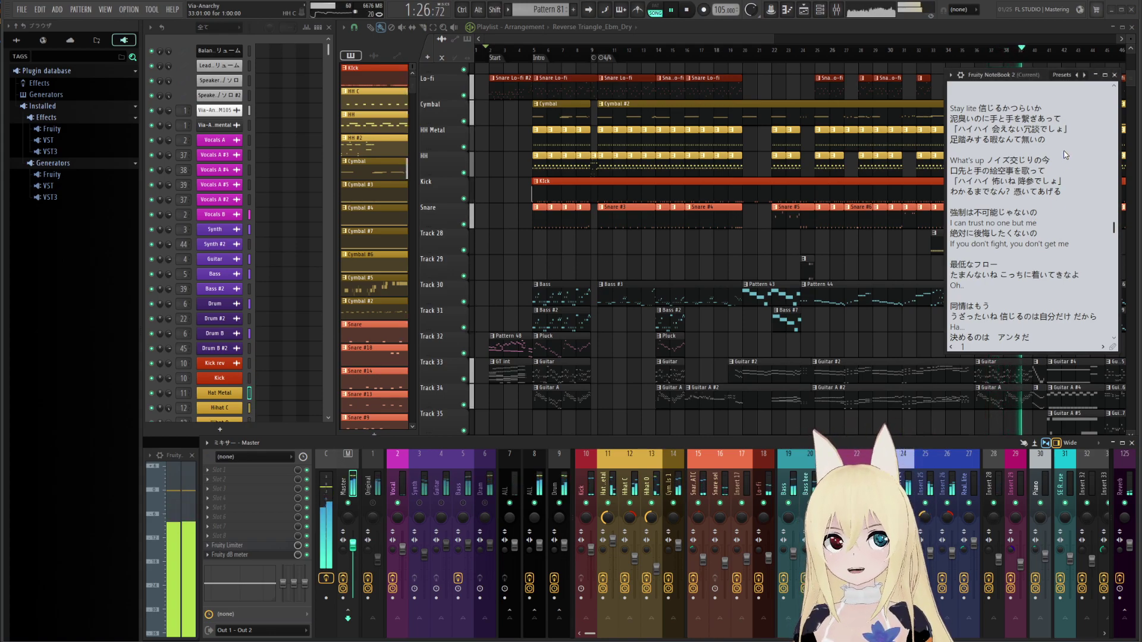
Turn on Playlist auto-scrolling to follow the playhead, and show the arrangement from the snare down to Track 37
drag(913, 179, 599, 184)
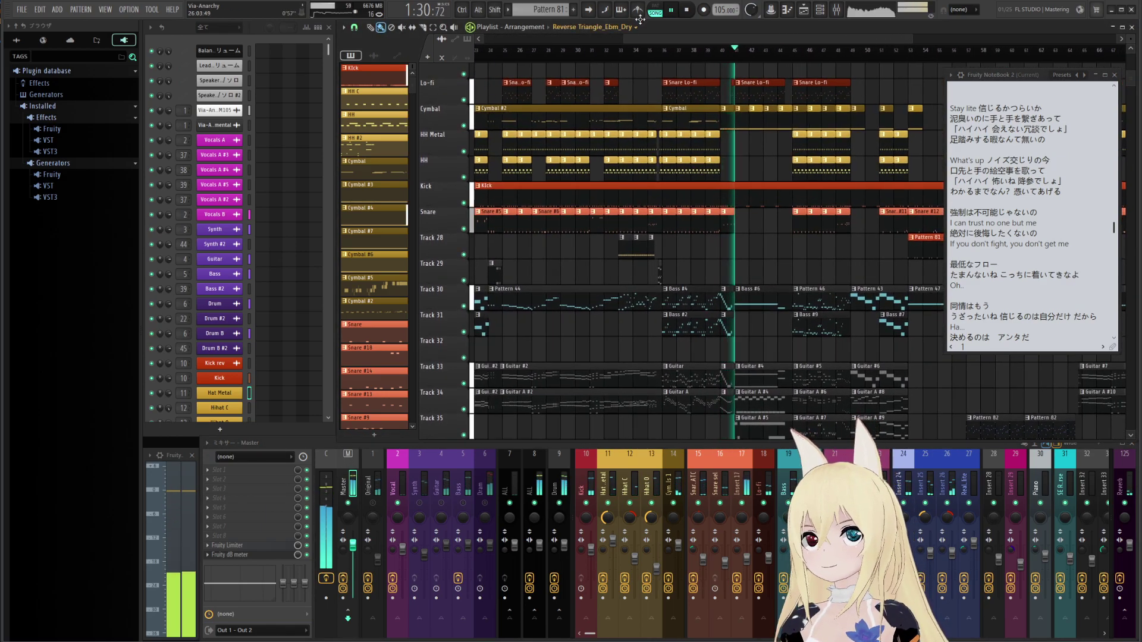
click(589, 9)
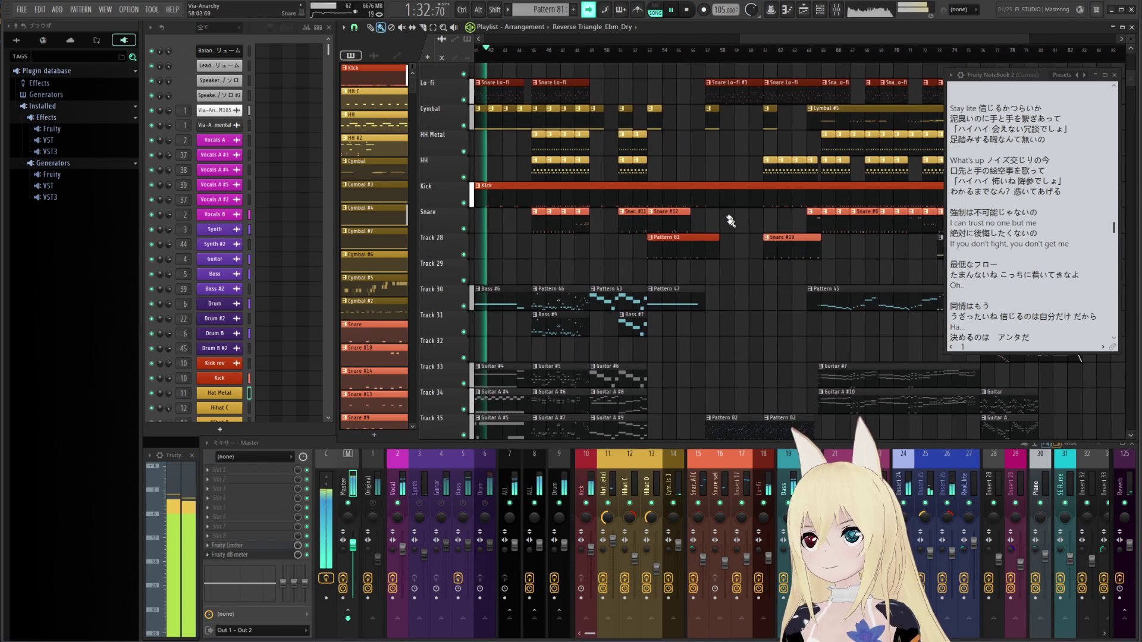
scroll(519, 330, down, 2)
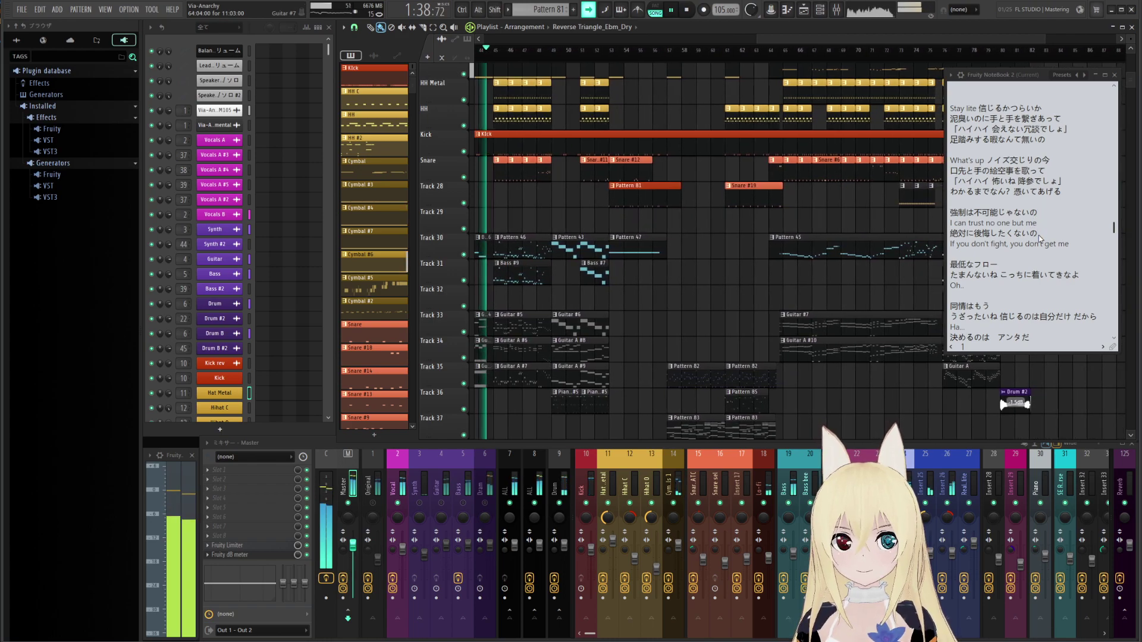
Follow the remaining lyrics in the notebook from the second verse to the final line while the song plays
scroll(1027, 248, down, 1)
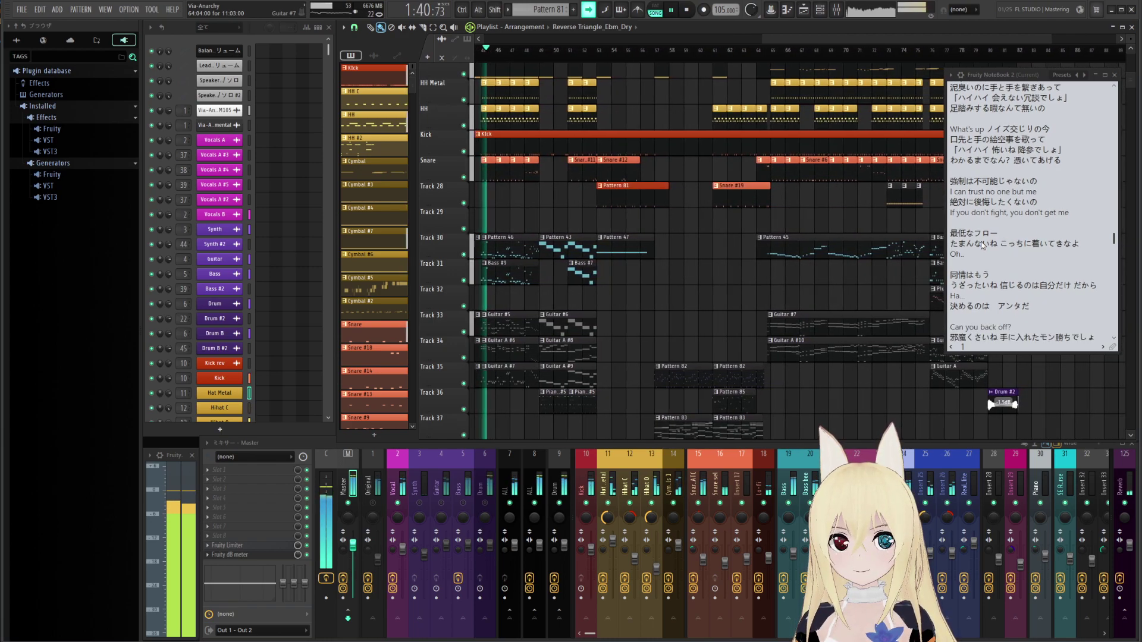
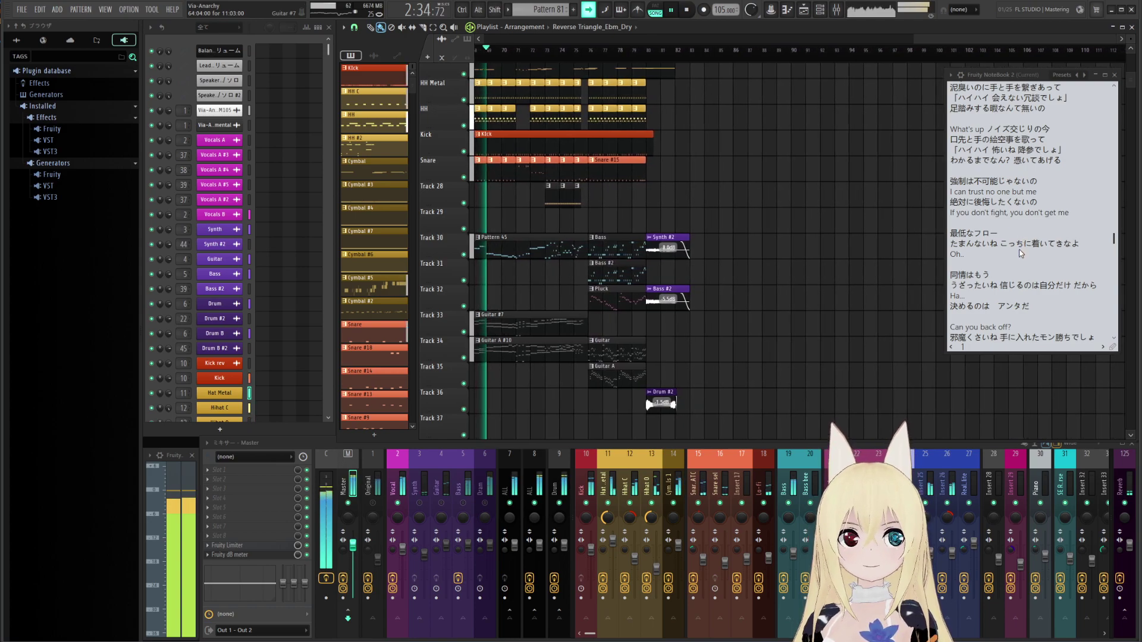
scroll(1020, 254, down, 1)
scroll(1020, 254, down, 1)
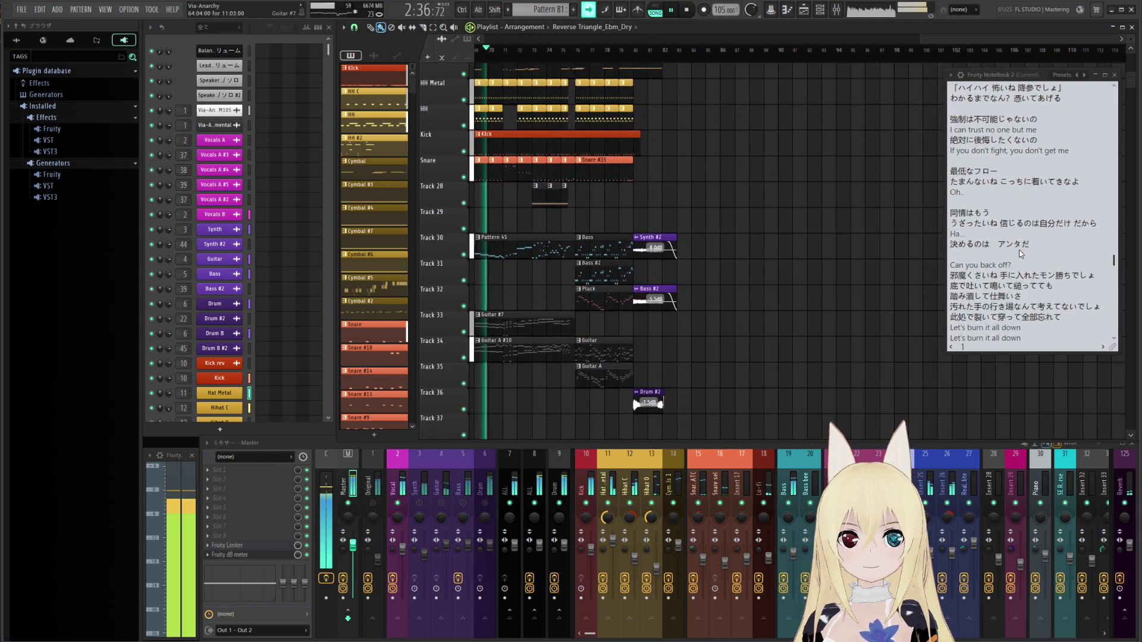
scroll(1020, 254, down, 2)
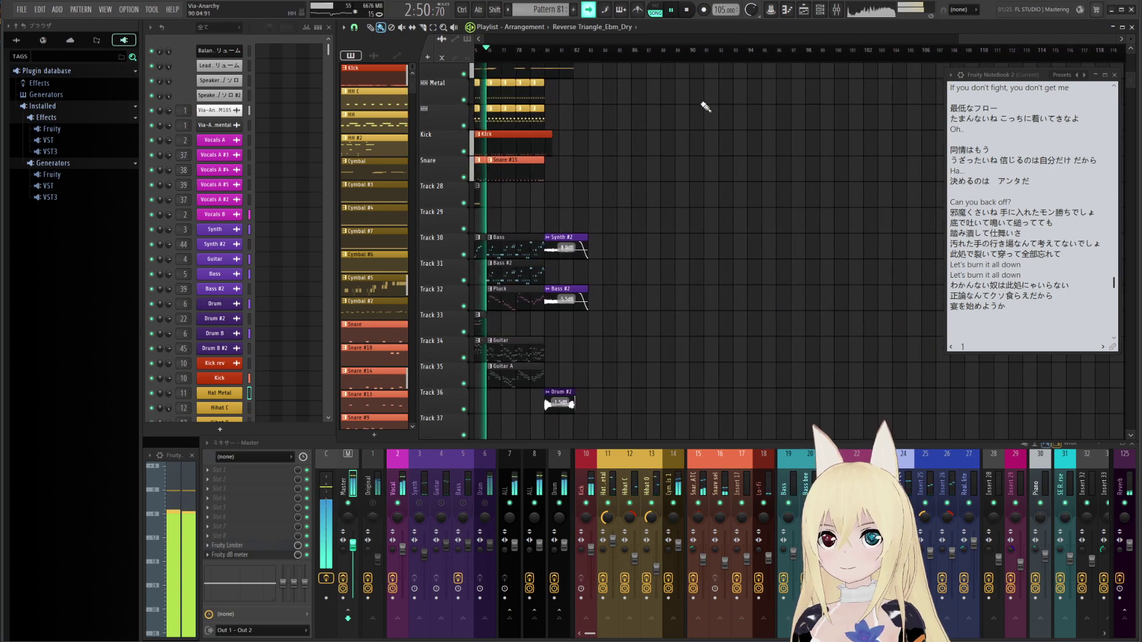
Bring the Playlist back to the song's Start marker and stop playback
drag(625, 164, 970, 174)
drag(650, 216, 907, 178)
drag(628, 181, 892, 171)
drag(740, 223, 805, 218)
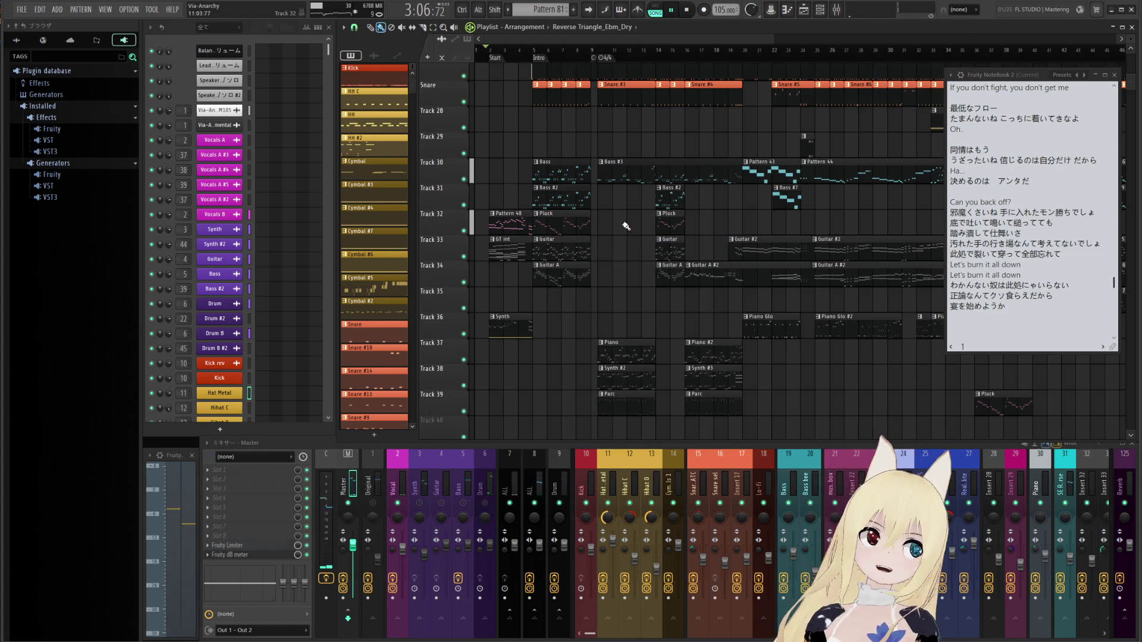
key(space)
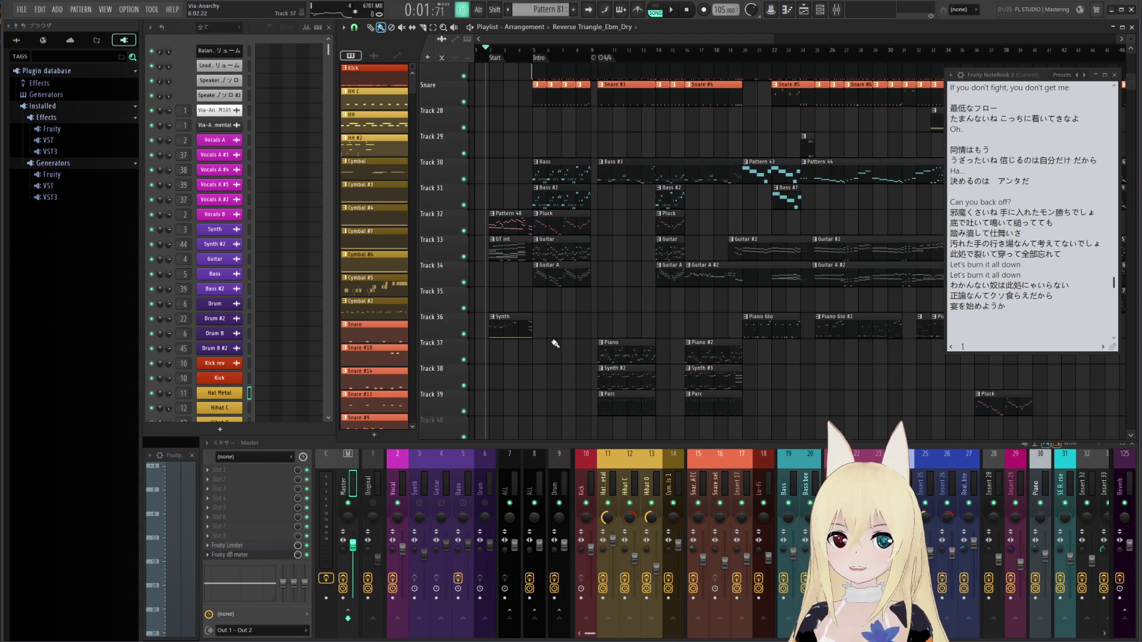
Enlarge the intro section of the Playlist, solo the Original mixer track, play its opening bars and stop
ctrl+scroll(571, 337, up, 4)
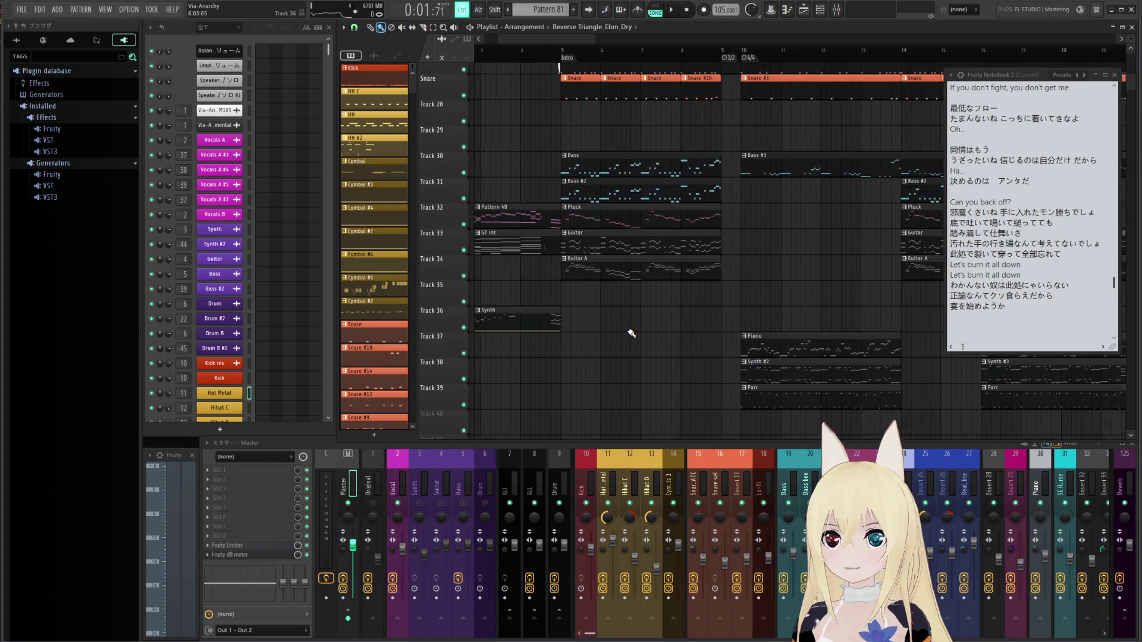
ctrl+scroll(632, 334, up, 1)
scroll(680, 332, up, 3)
scroll(712, 399, down, 2)
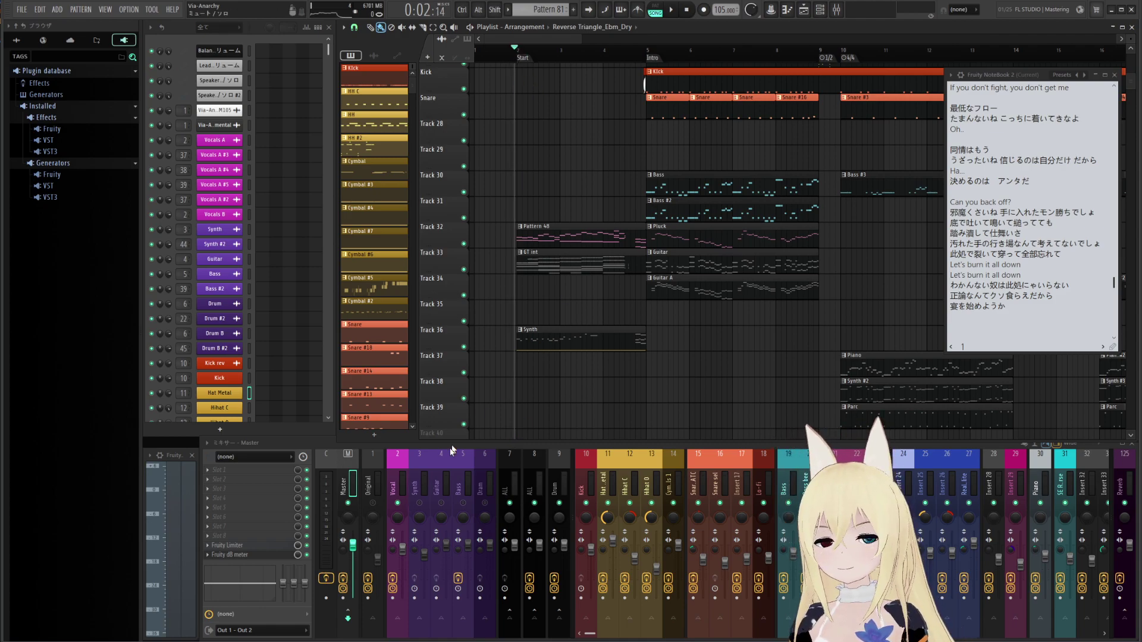
right_click(373, 503)
key(space)
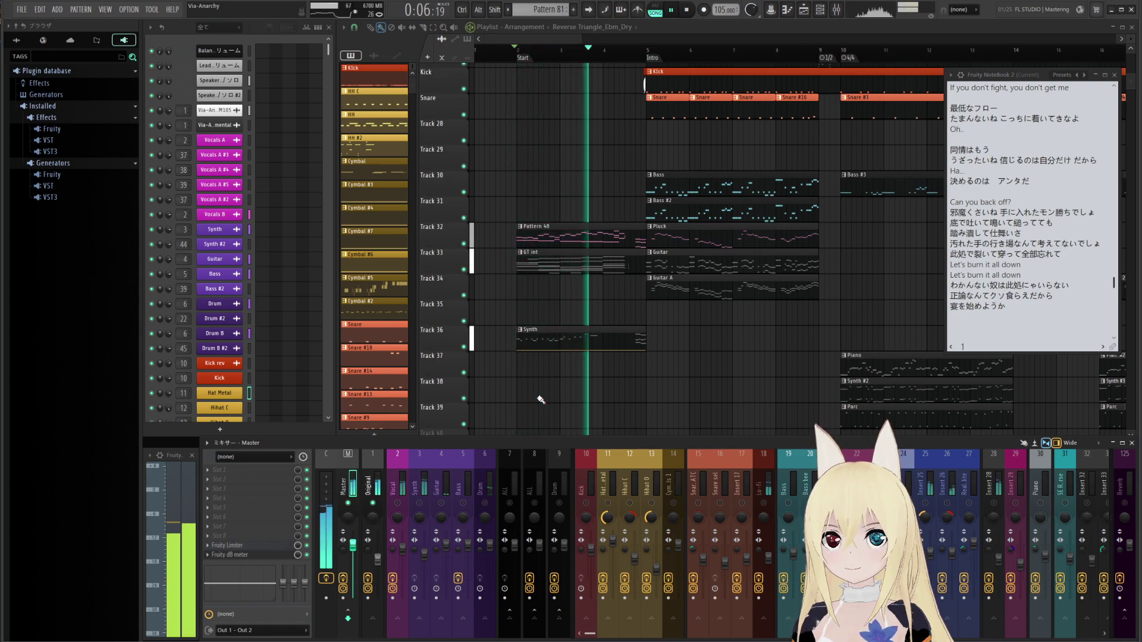
key(space)
Unsolo the Original mixer track, play the remake's opening up to the Intro marker for comparison and stop
right_click(373, 503)
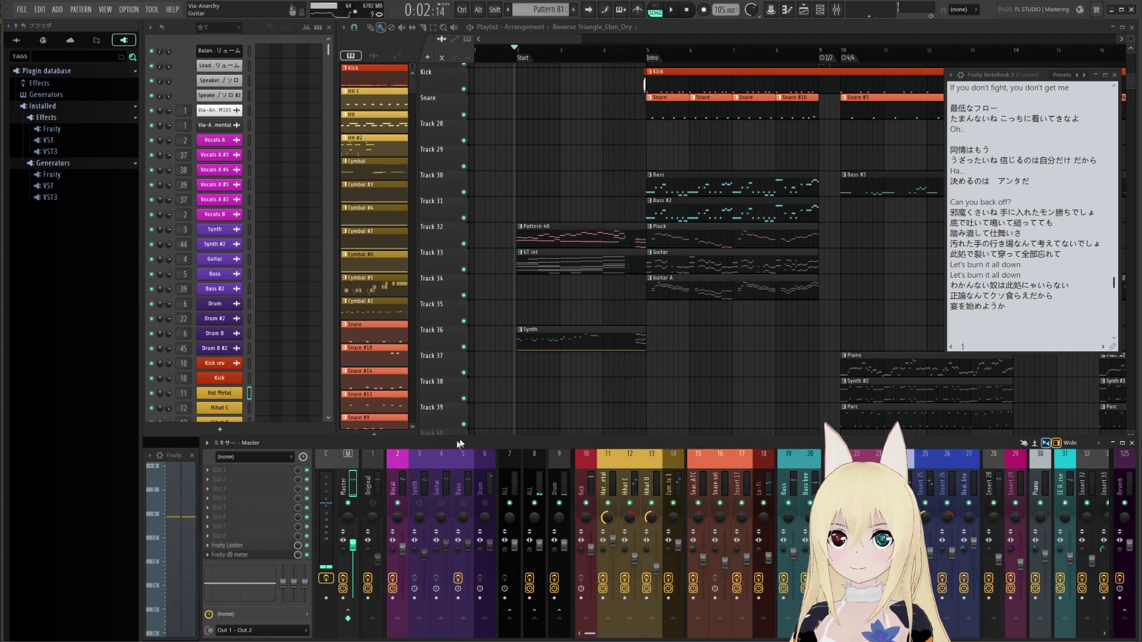
key(space)
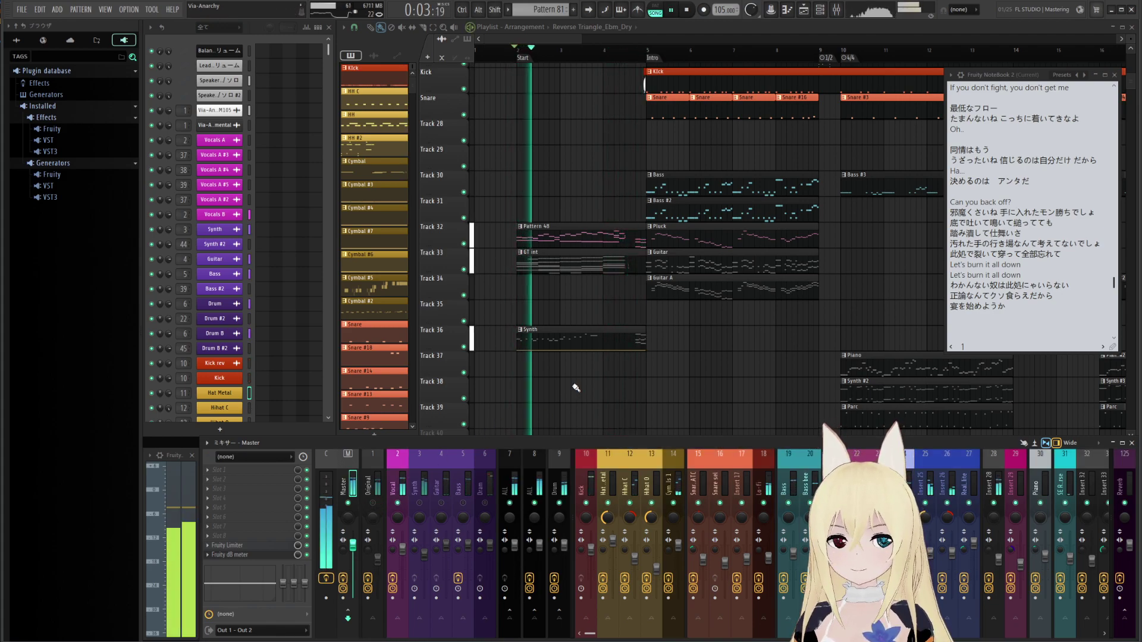
drag(575, 388, 551, 398)
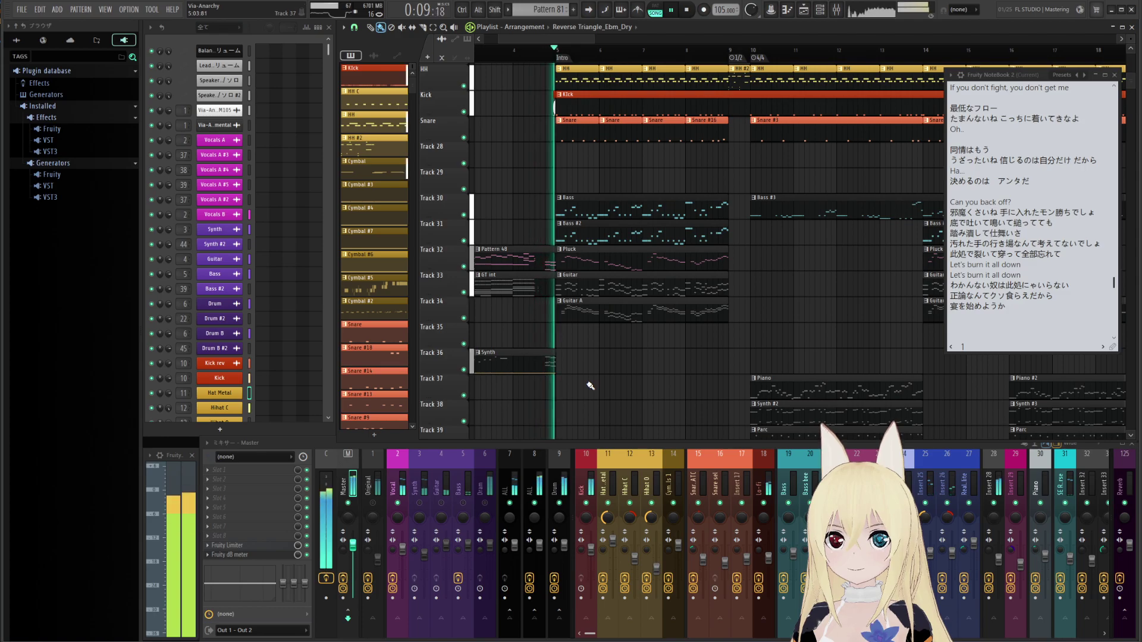
key(space)
Solo Track 33 to play the "GT int" opening guitar pattern alone briefly, unsolo it and stop playback
drag(588, 354, 677, 340)
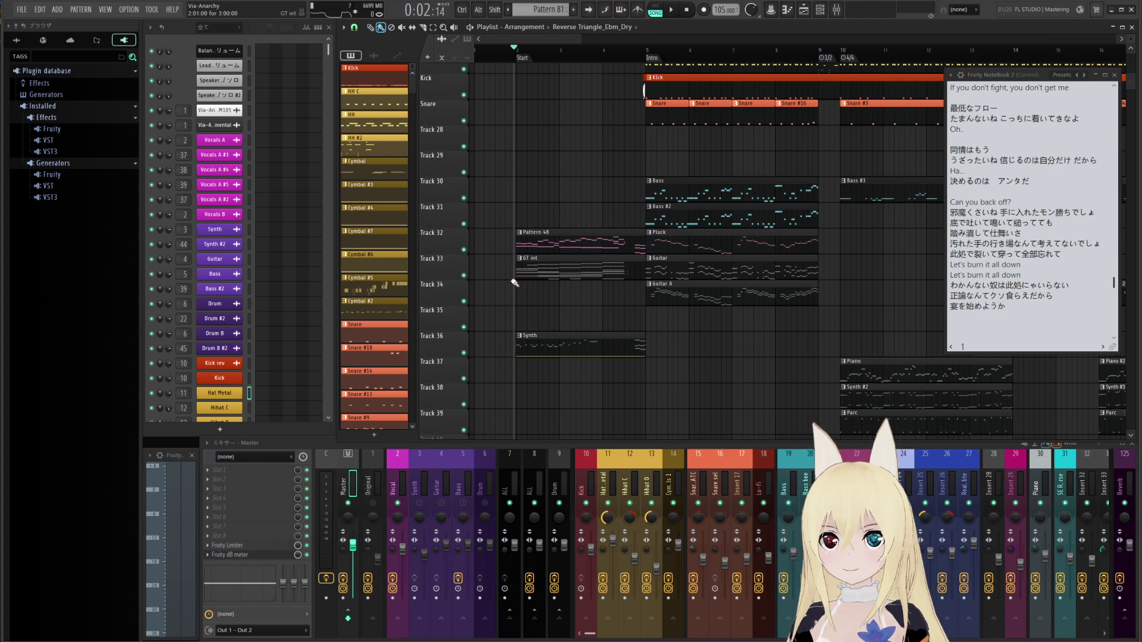
scroll(296, 222, down, 6)
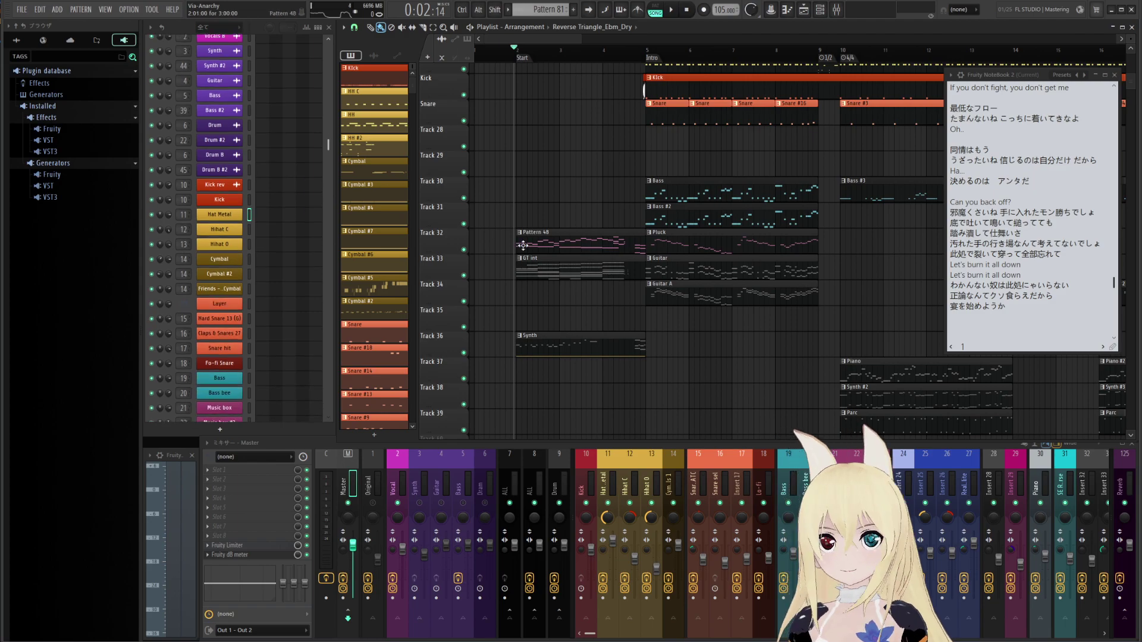
right_click(467, 276)
key(space)
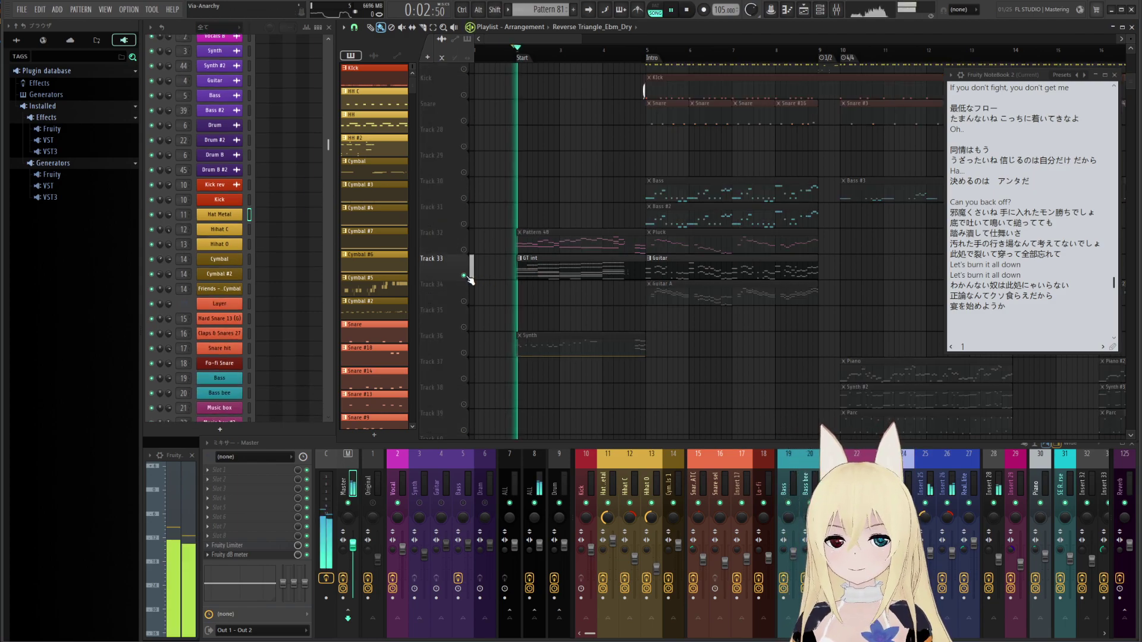
right_click(467, 275)
key(space)
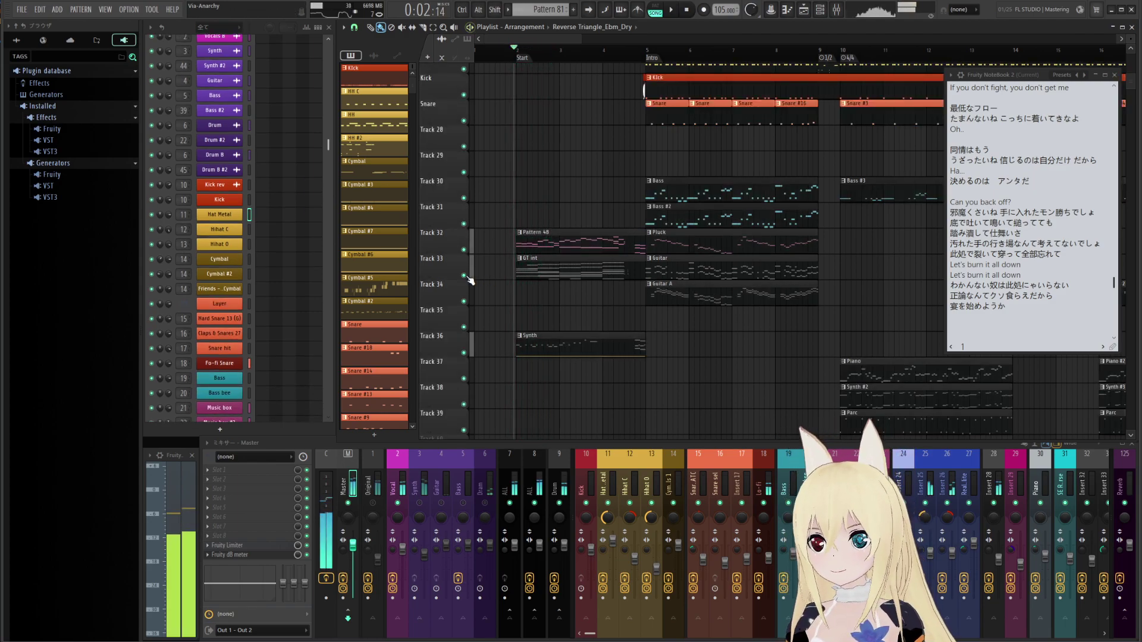
Look through the Channel rack's instruments and open the first RealEight guitar plugin
scroll(278, 252, down, 6)
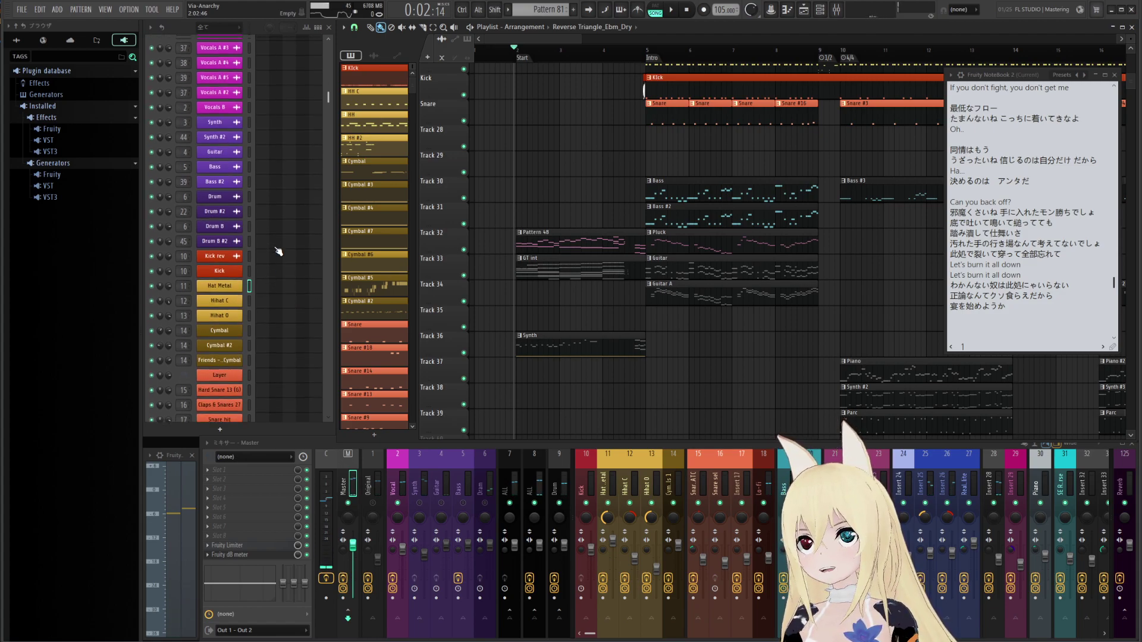
scroll(278, 253, down, 6)
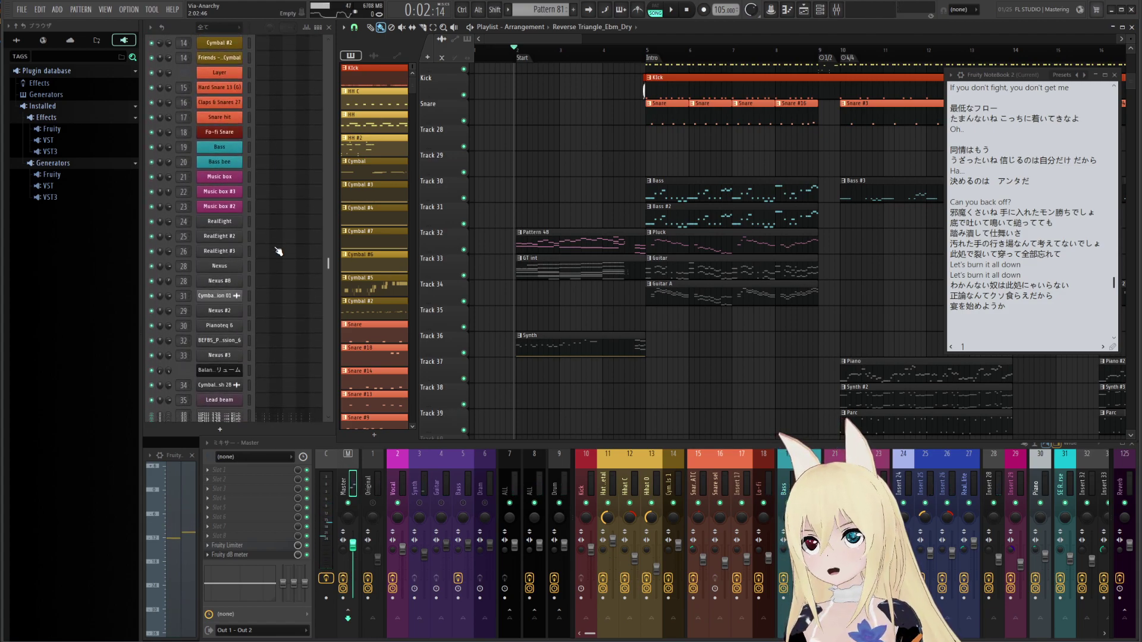
scroll(276, 256, down, 5)
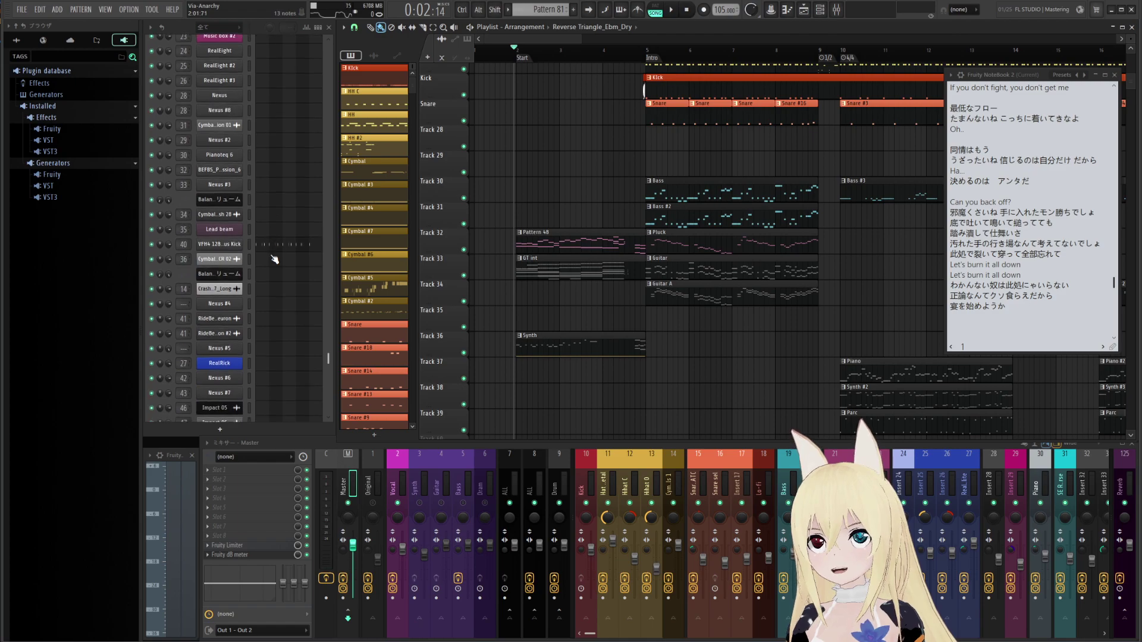
scroll(271, 257, up, 9)
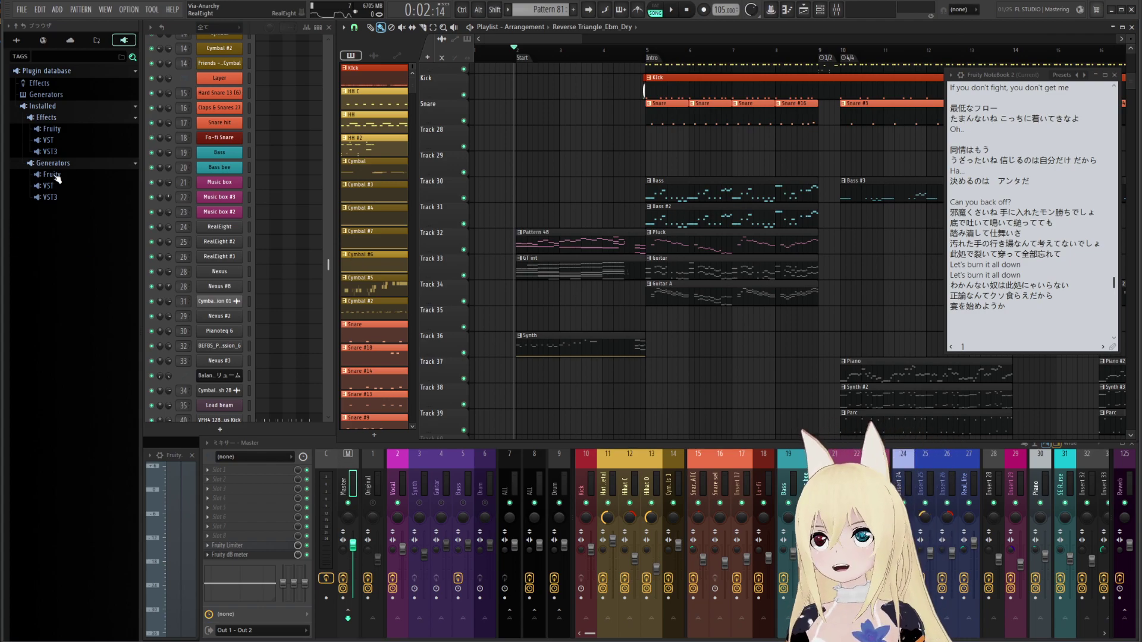
click(220, 227)
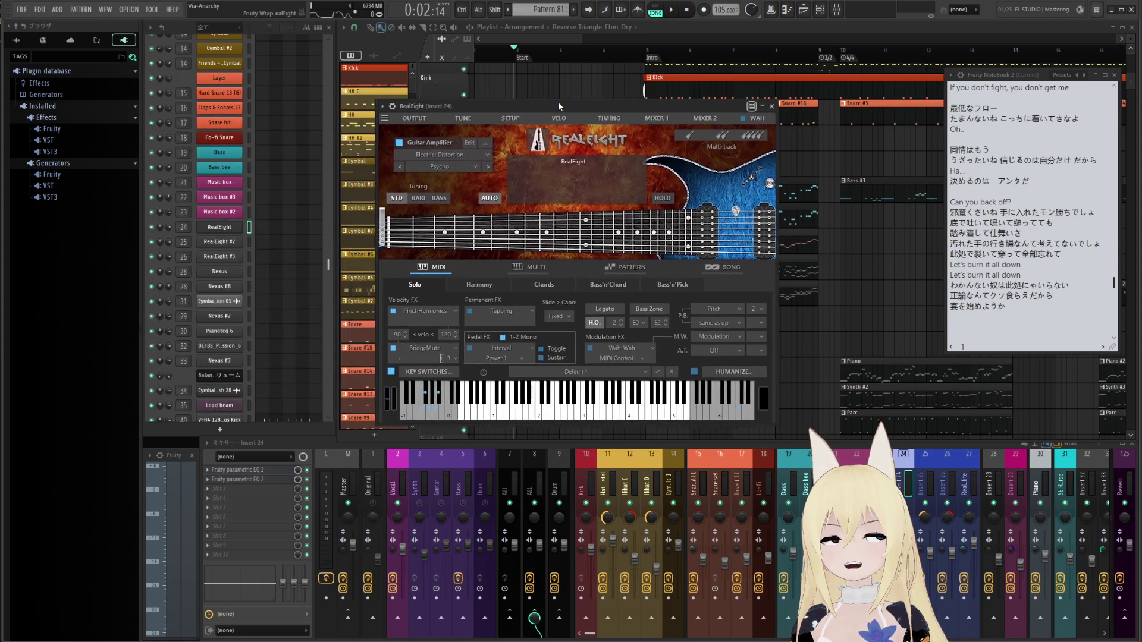
Show the Fruity generators in the plugin database, collapse them and list the VST3 generators
click(59, 176)
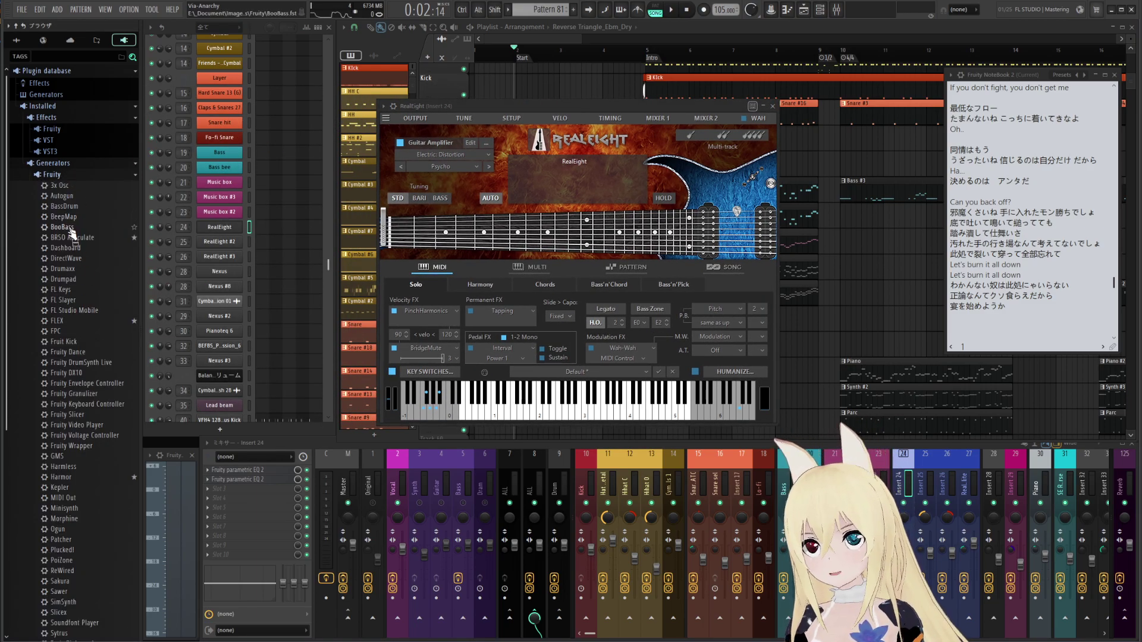
click(66, 177)
click(50, 197)
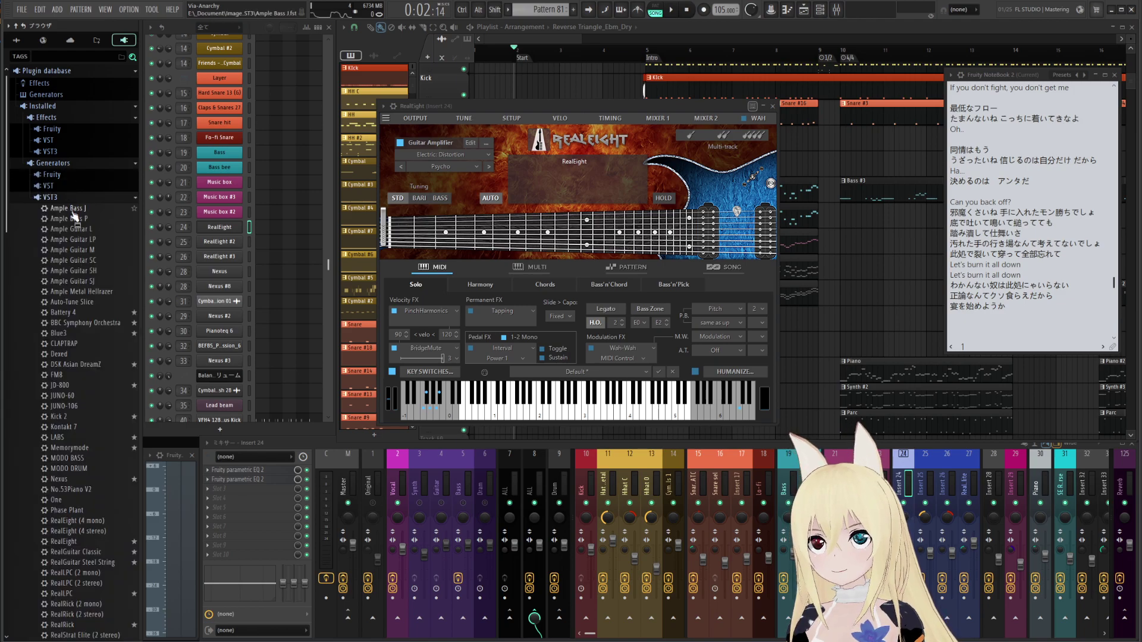
Look through the VST3 generators in the plugin database, from the Ample instruments down to Synthesizer V Studio Plugin
drag(76, 271, 77, 275)
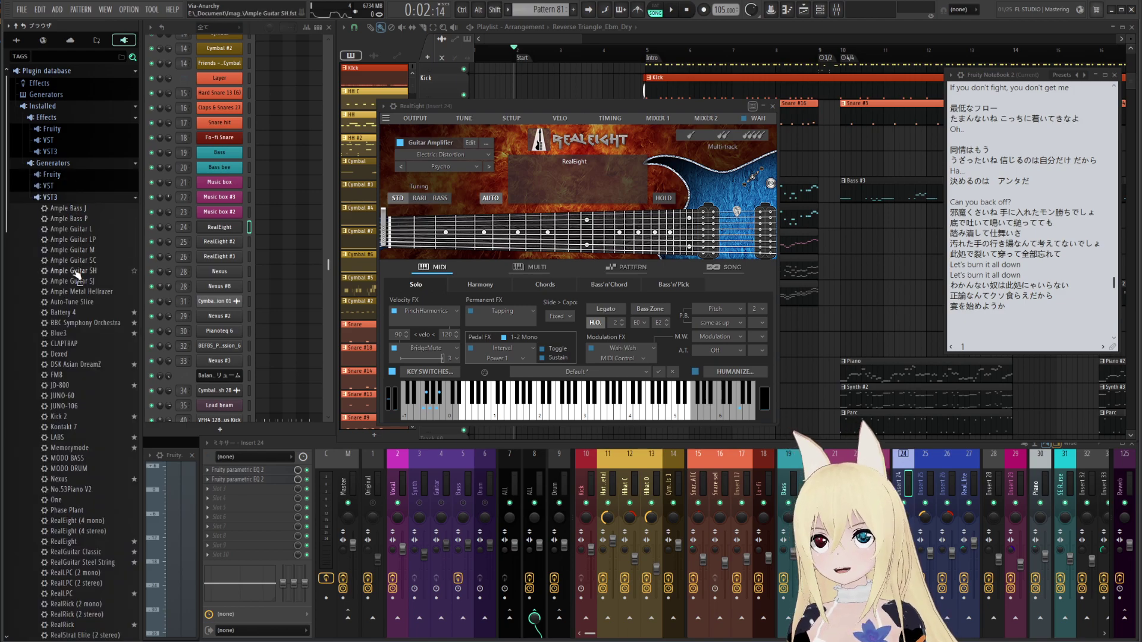
click(83, 198)
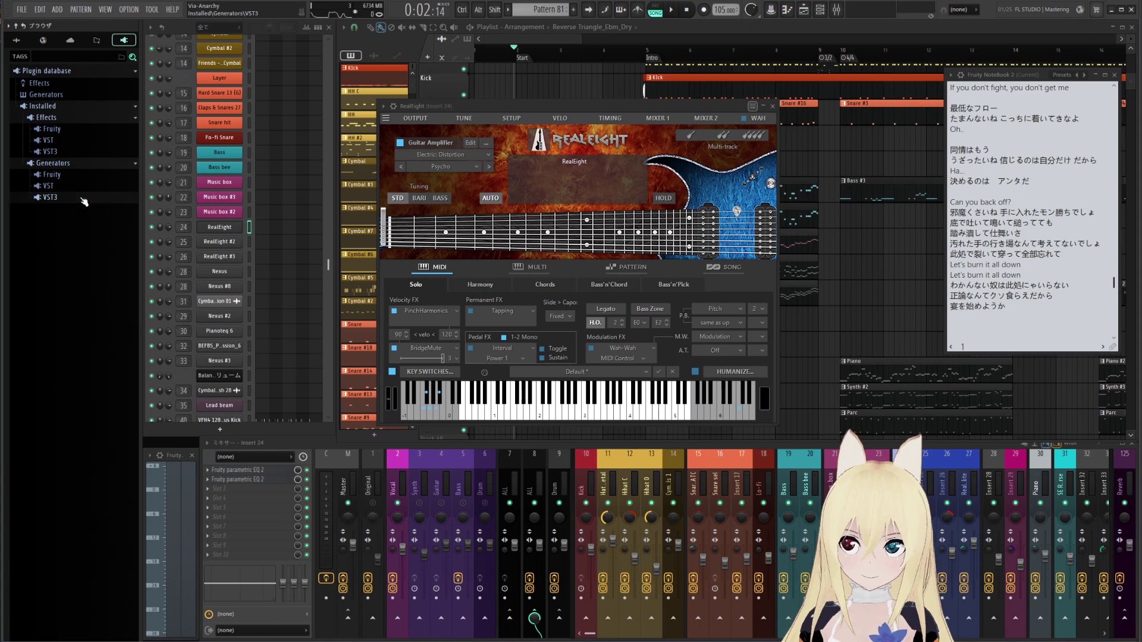
click(95, 197)
scroll(113, 345, down, 4)
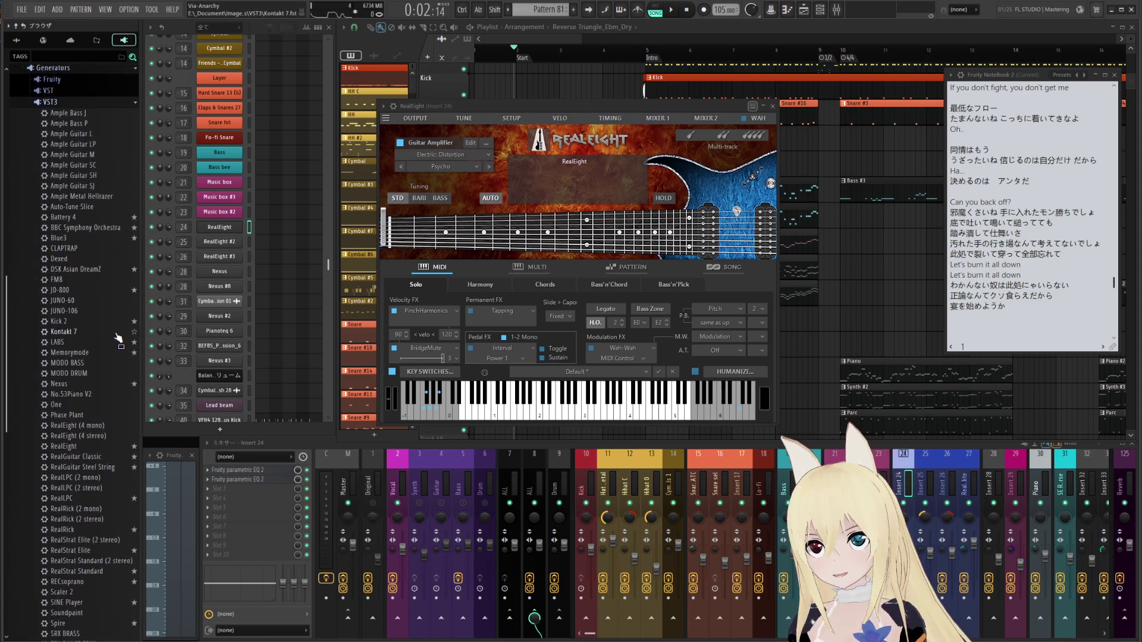
scroll(96, 464, down, 3)
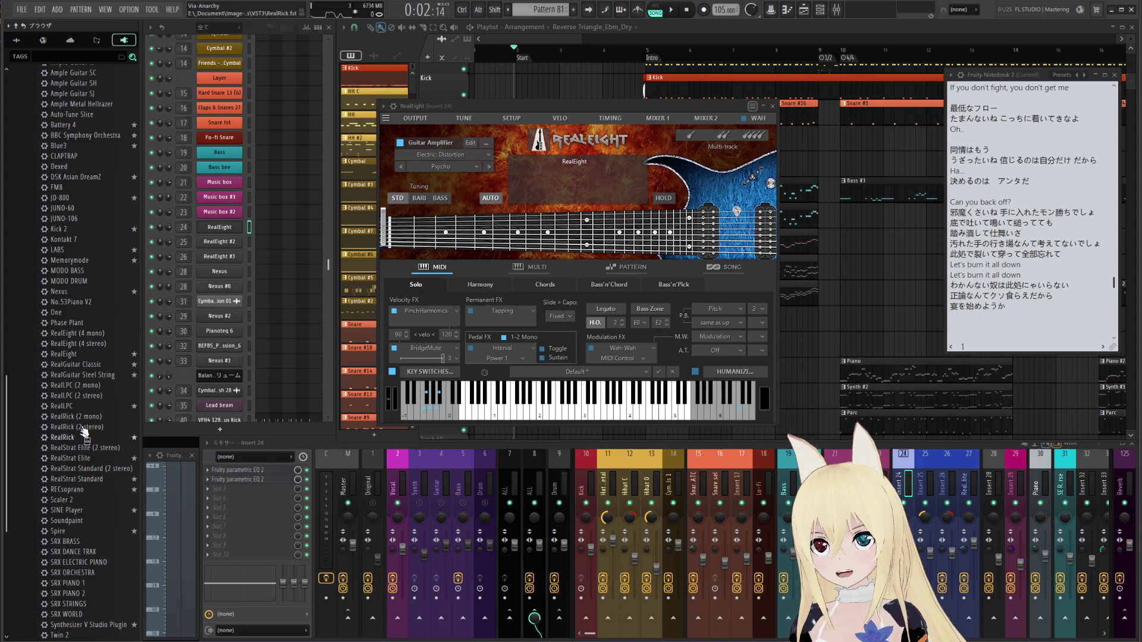
scroll(80, 458, down, 3)
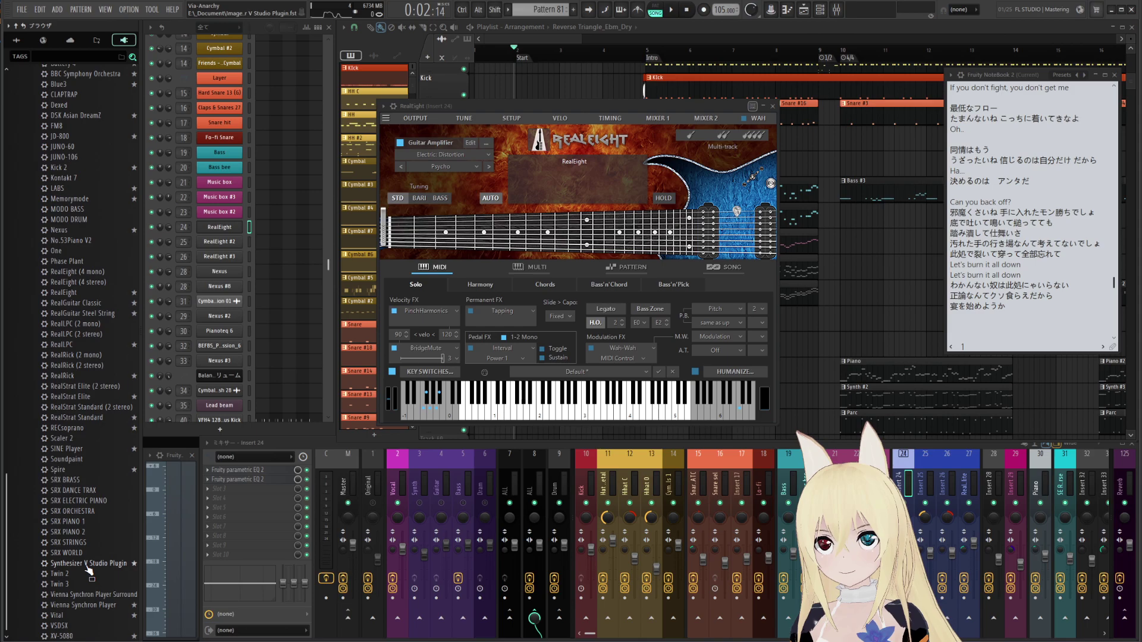
scroll(77, 378, up, 6)
scroll(76, 351, up, 6)
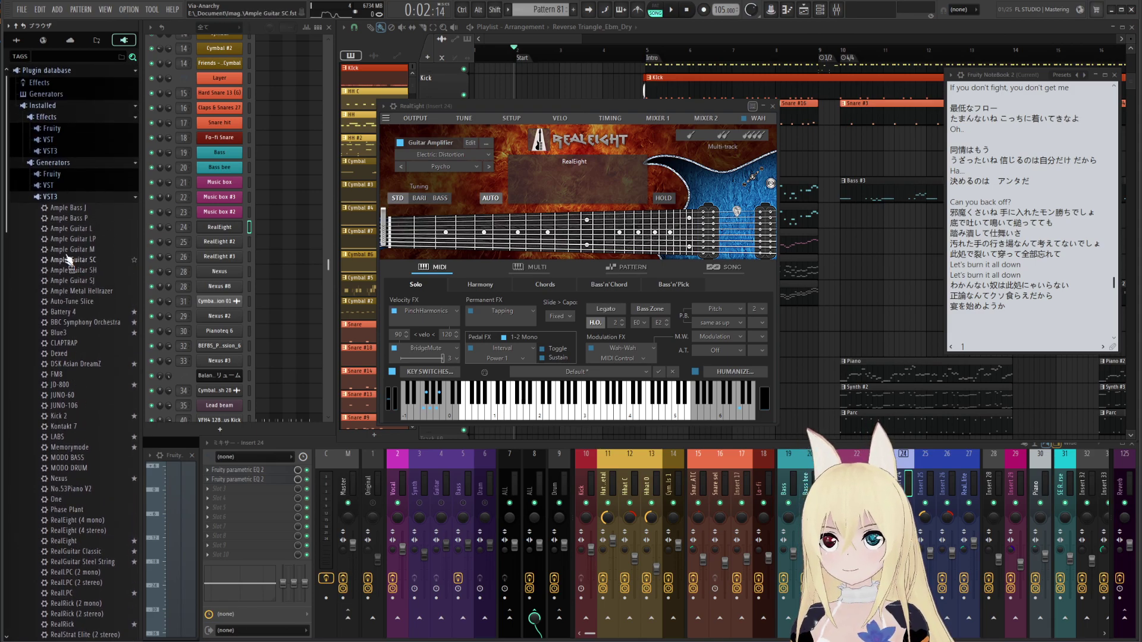
List the VST generators, load Heavier7Strings into the Channel rack above RealEight, audition a note and close its window
click(50, 197)
click(52, 186)
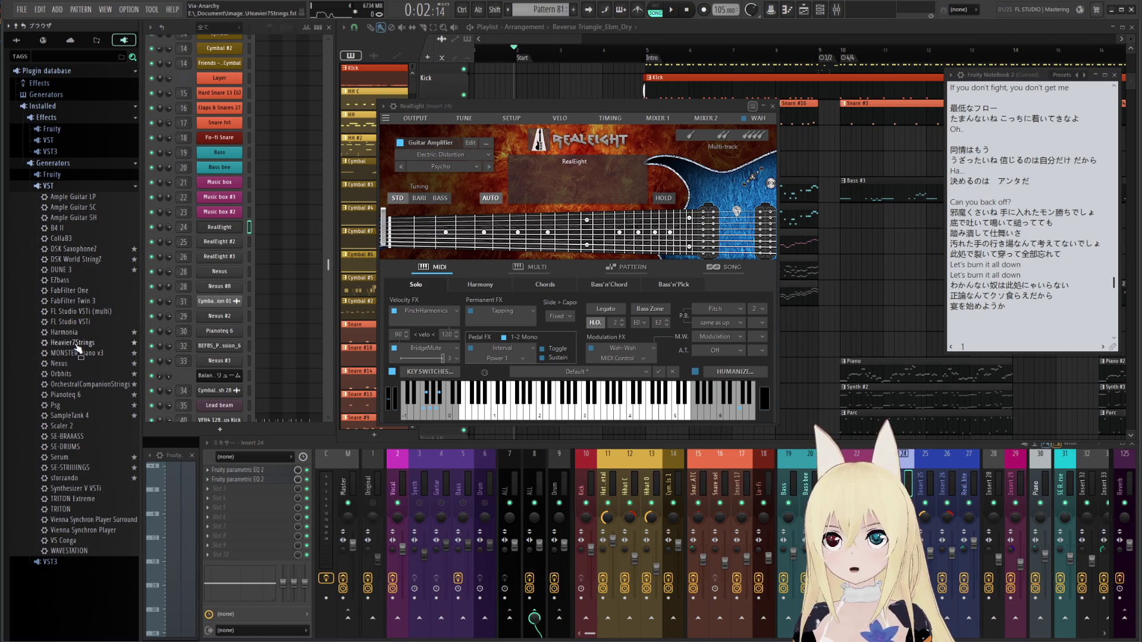
drag(72, 349, 250, 228)
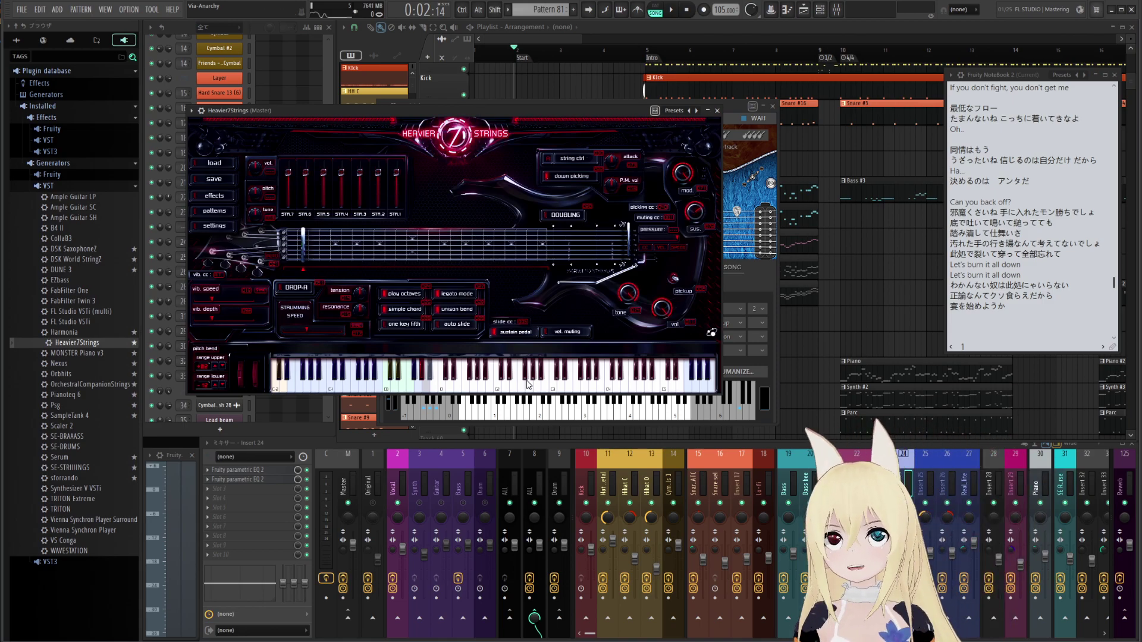
click(569, 388)
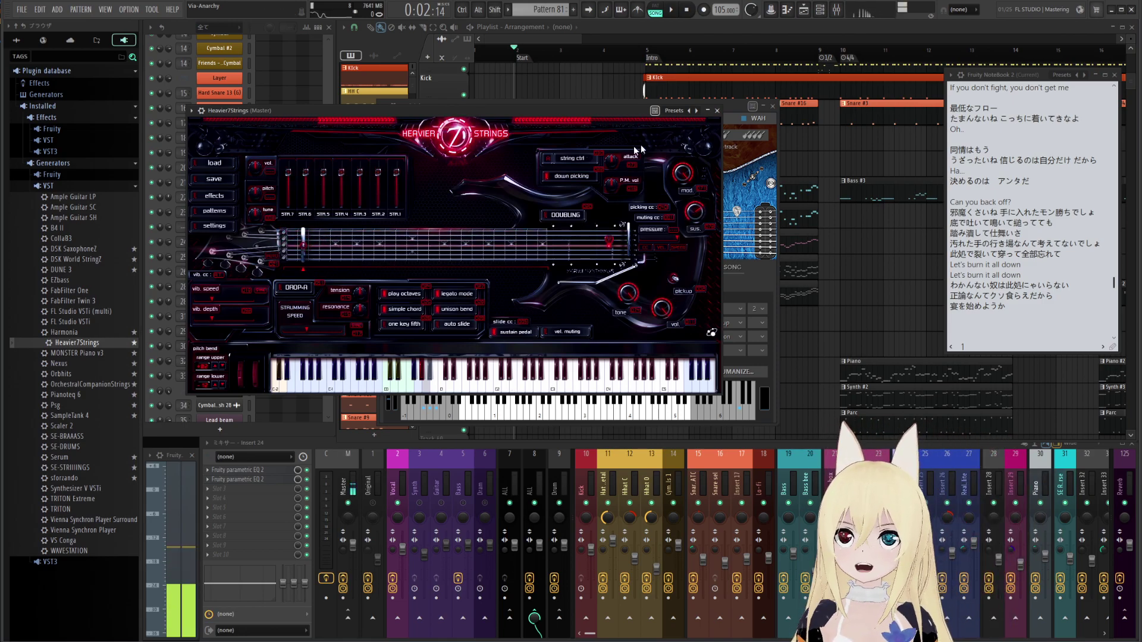
click(717, 111)
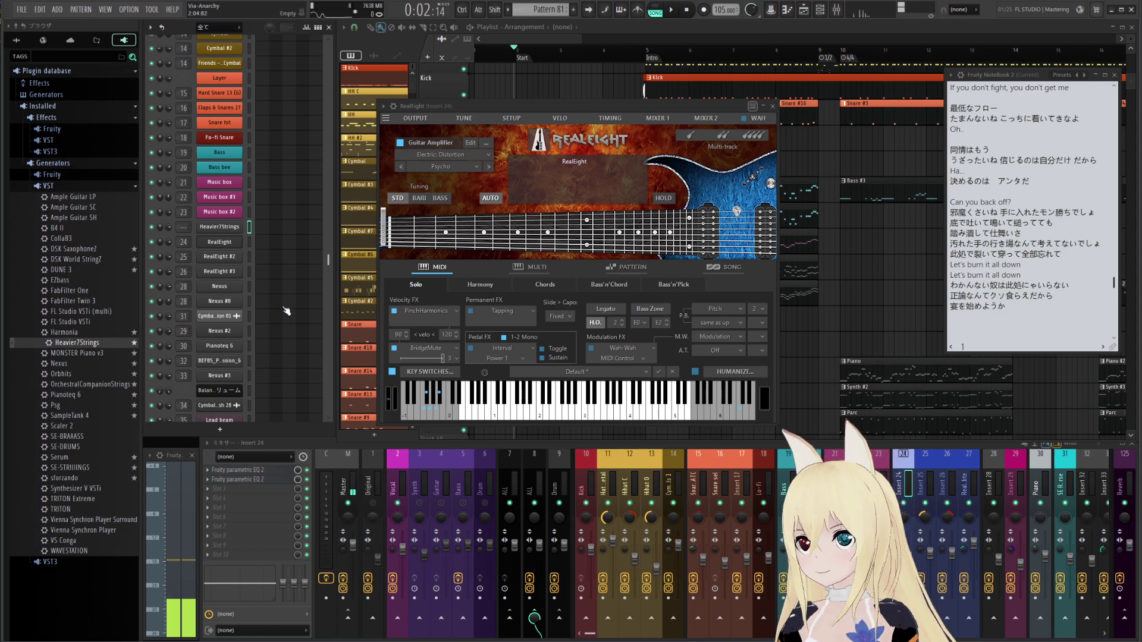
Delete the Heavier7Strings channel from the Channel rack
right_click(219, 227)
click(296, 336)
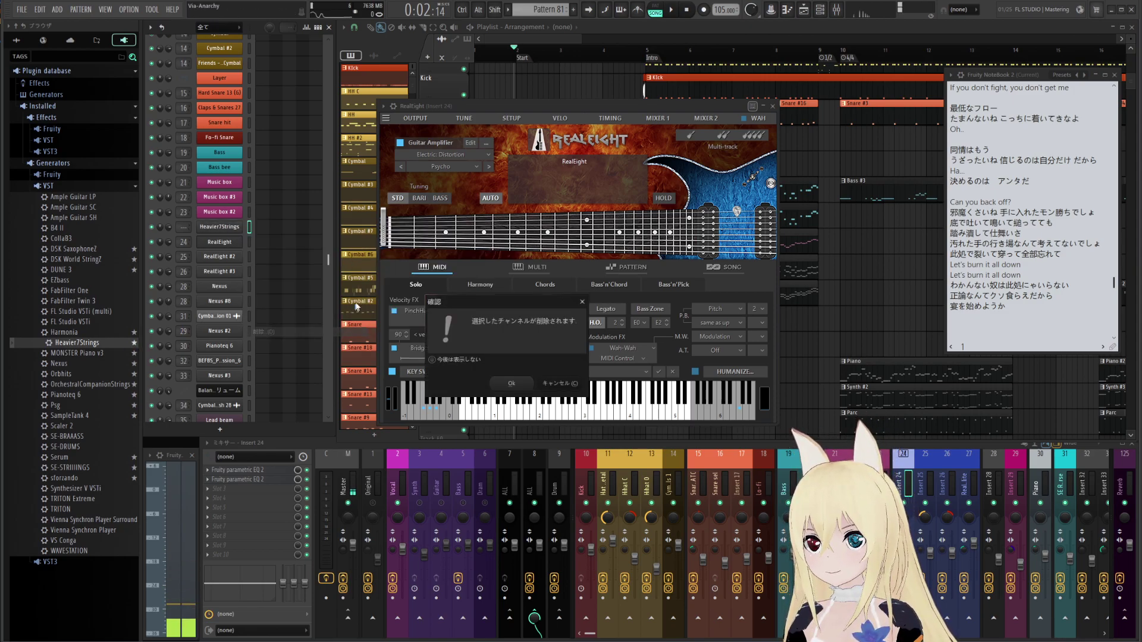
click(511, 383)
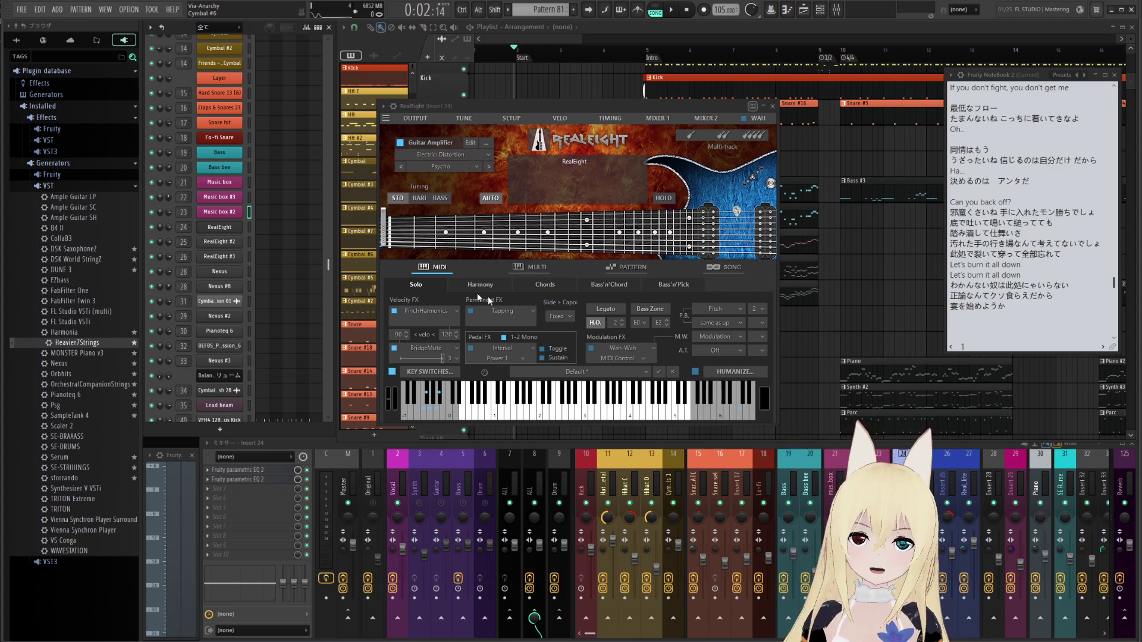
Close the RealEight plugin, inspect the Guitar pattern's notes and velocities in the piano roll and close the editor
click(394, 311)
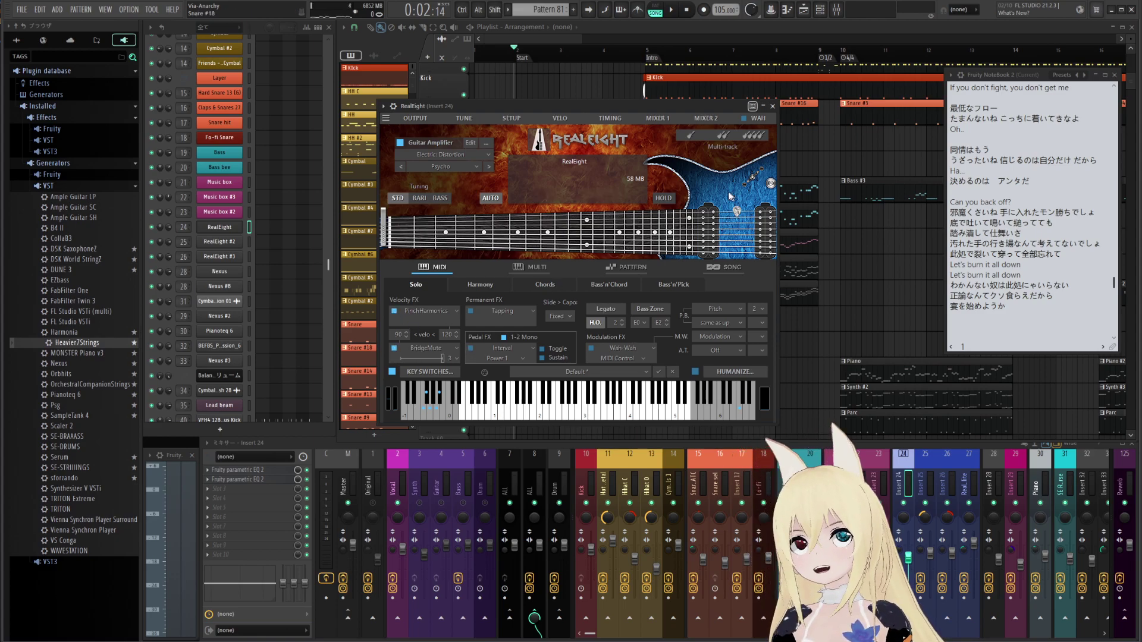
click(773, 106)
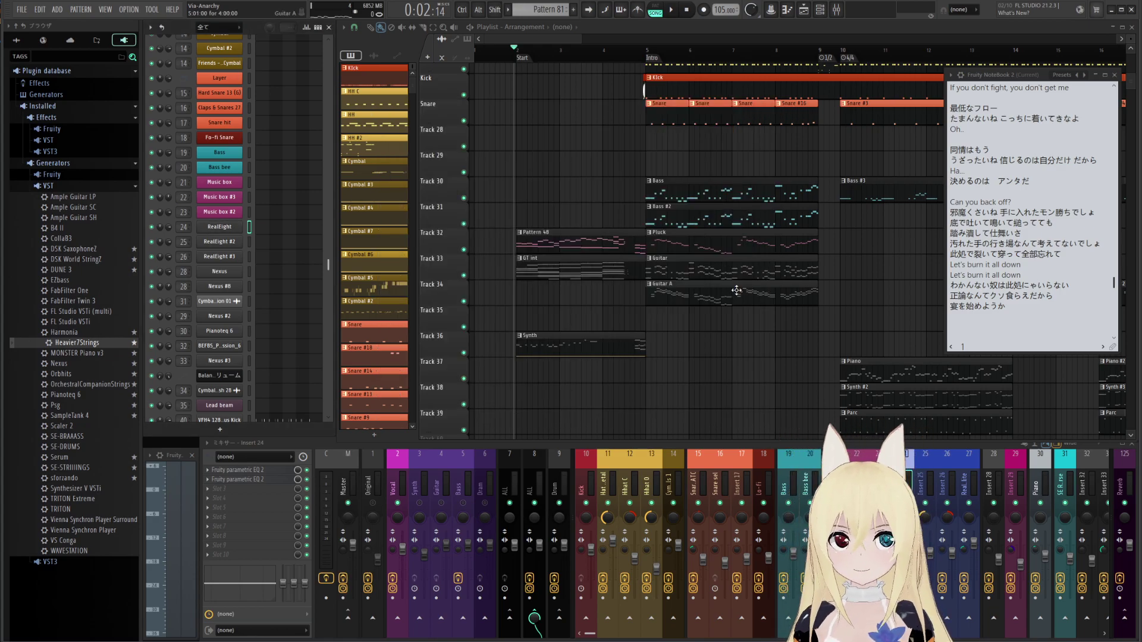
double_click(713, 269)
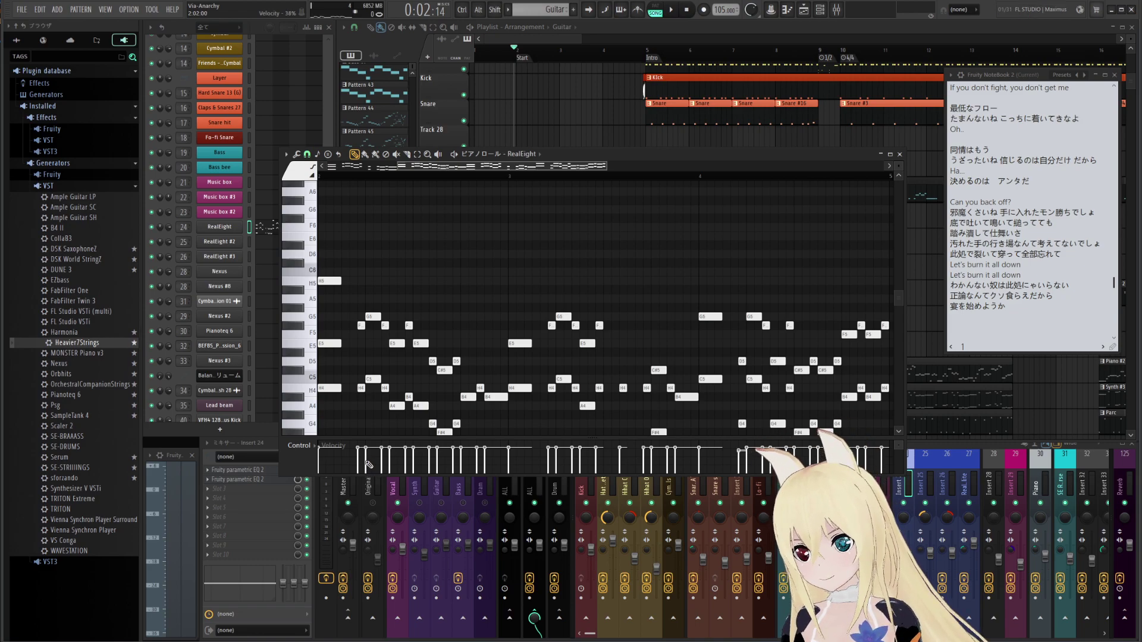
mouse_move(369, 452)
mouse_down()
mouse_move(372, 472)
mouse_move(371, 455)
mouse_up()
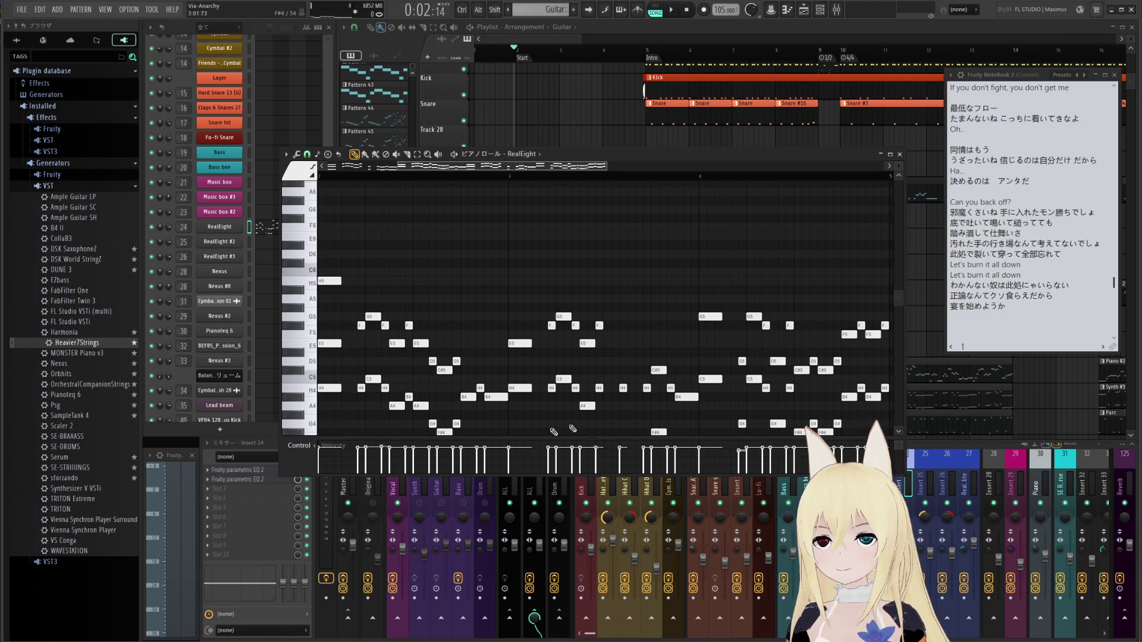
click(900, 154)
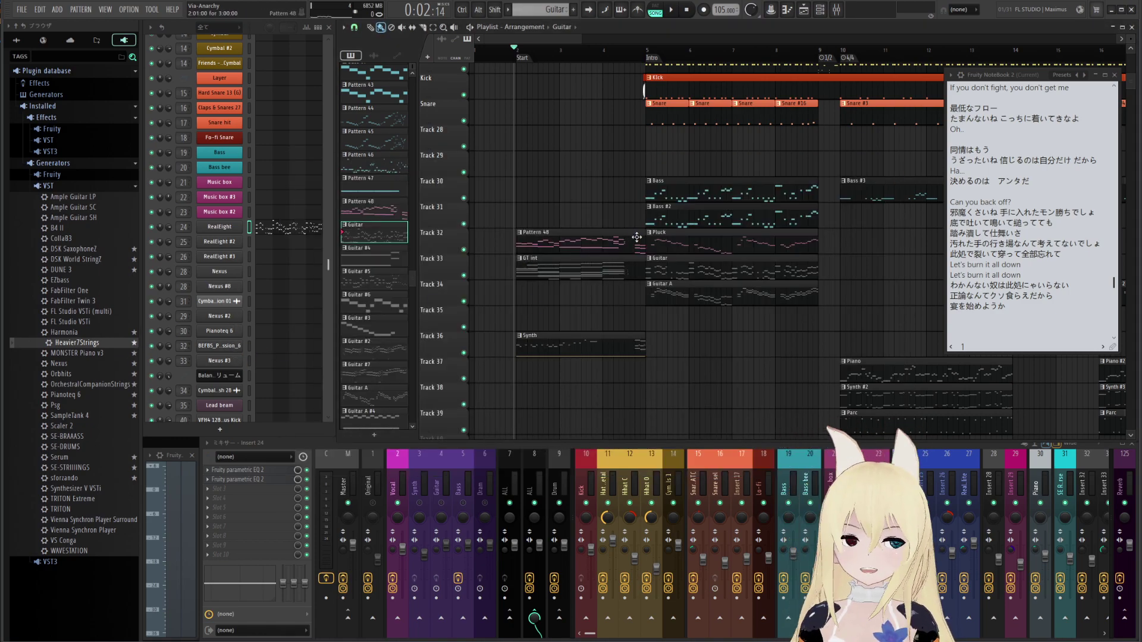
Play the song's opening briefly and stop, and view the first Nexus channel's instrument before closing it
key(space)
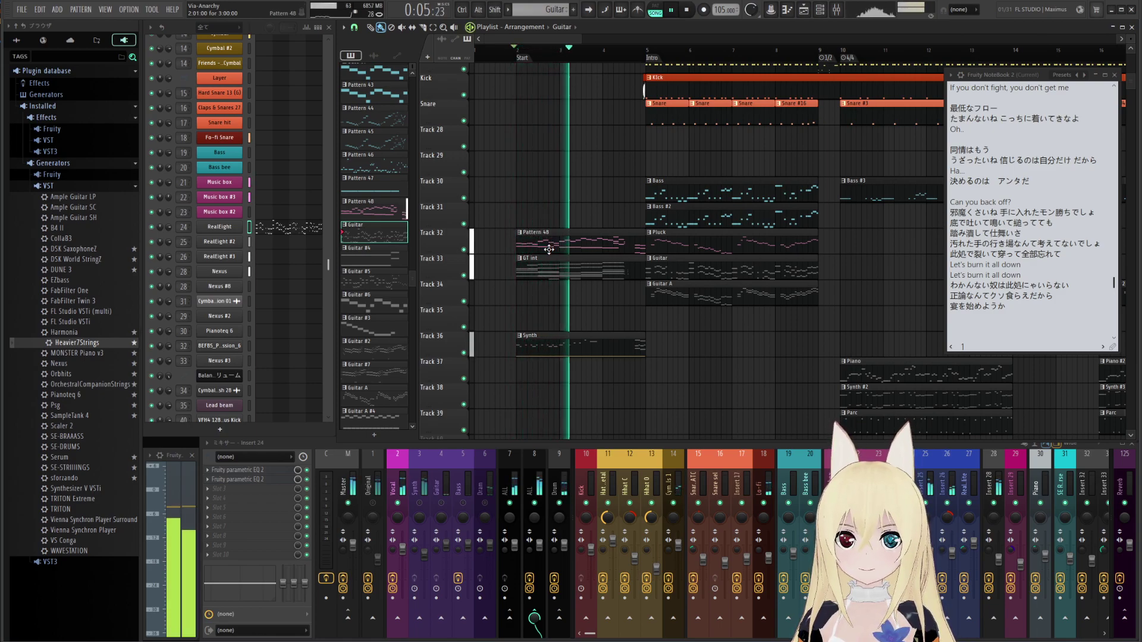
key(space)
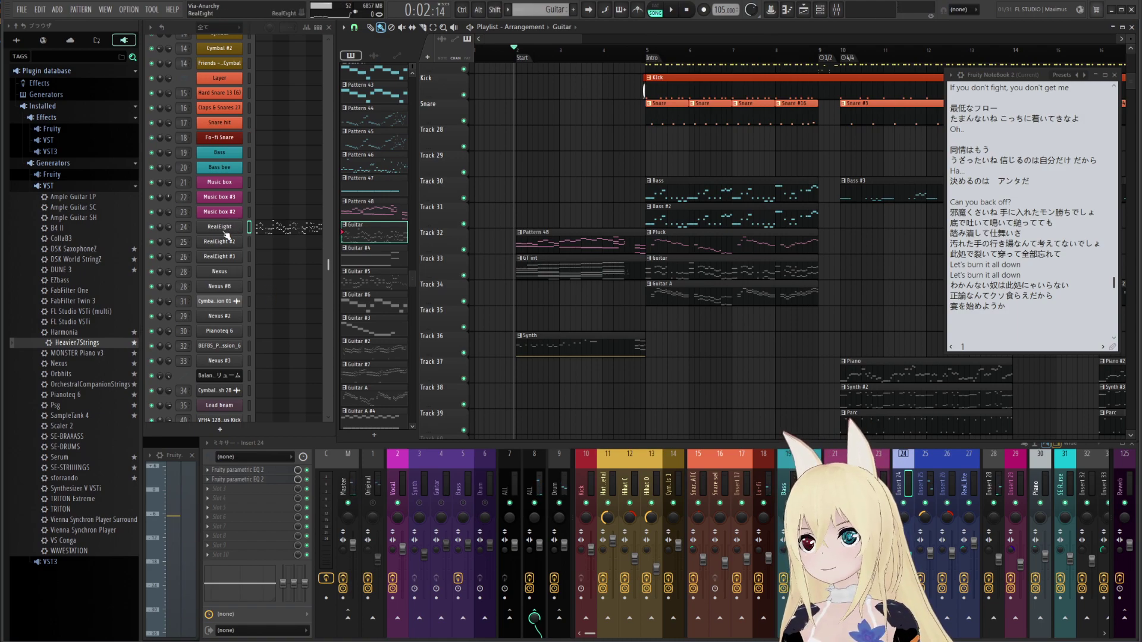
click(231, 277)
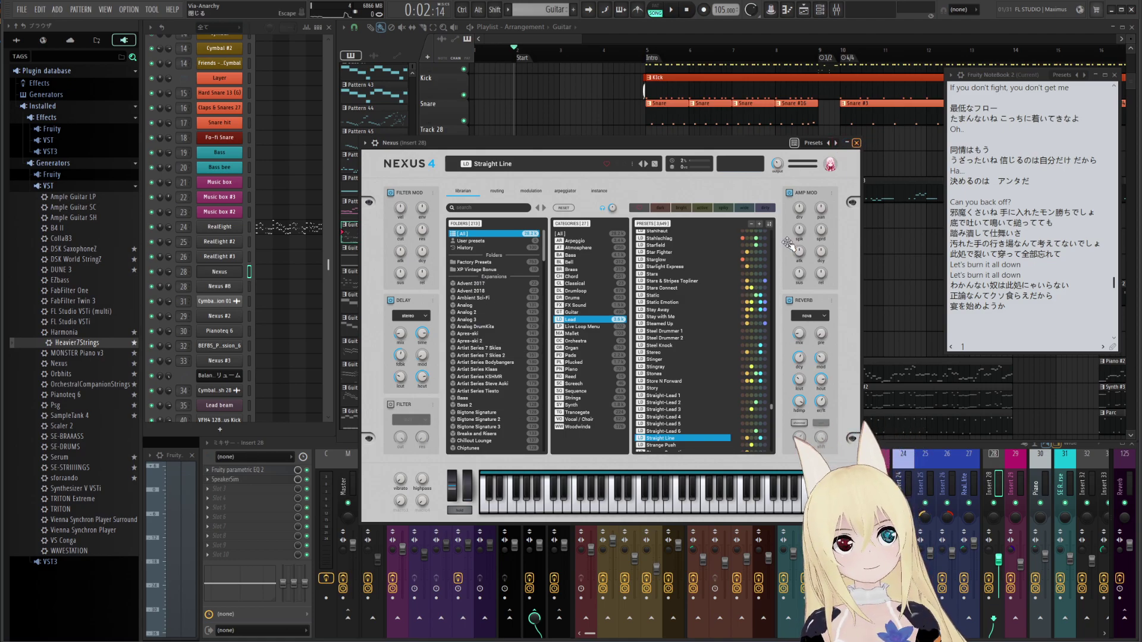
key(Escape)
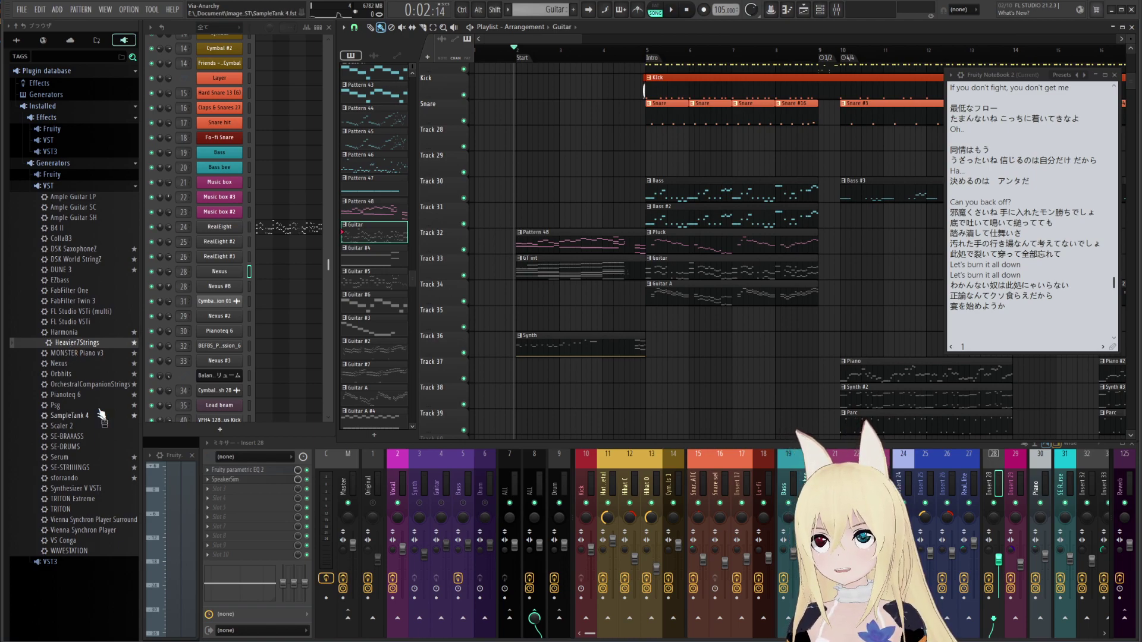
Switch the plugin database from the VST to the VST3 generators, browse down to Spire and collapse the list
click(88, 188)
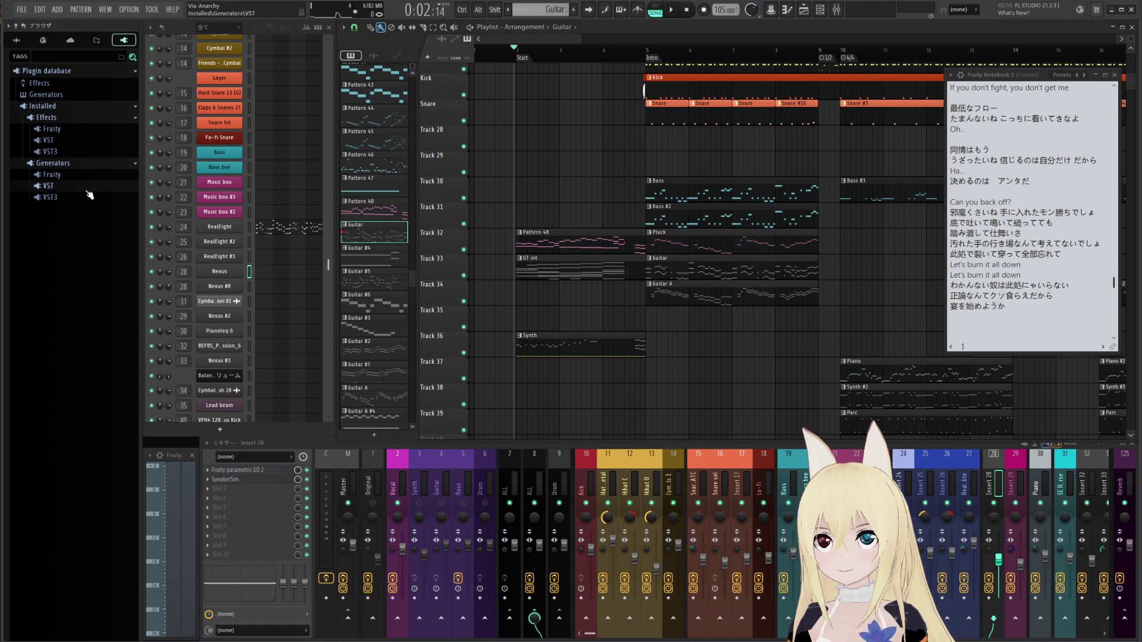
click(75, 202)
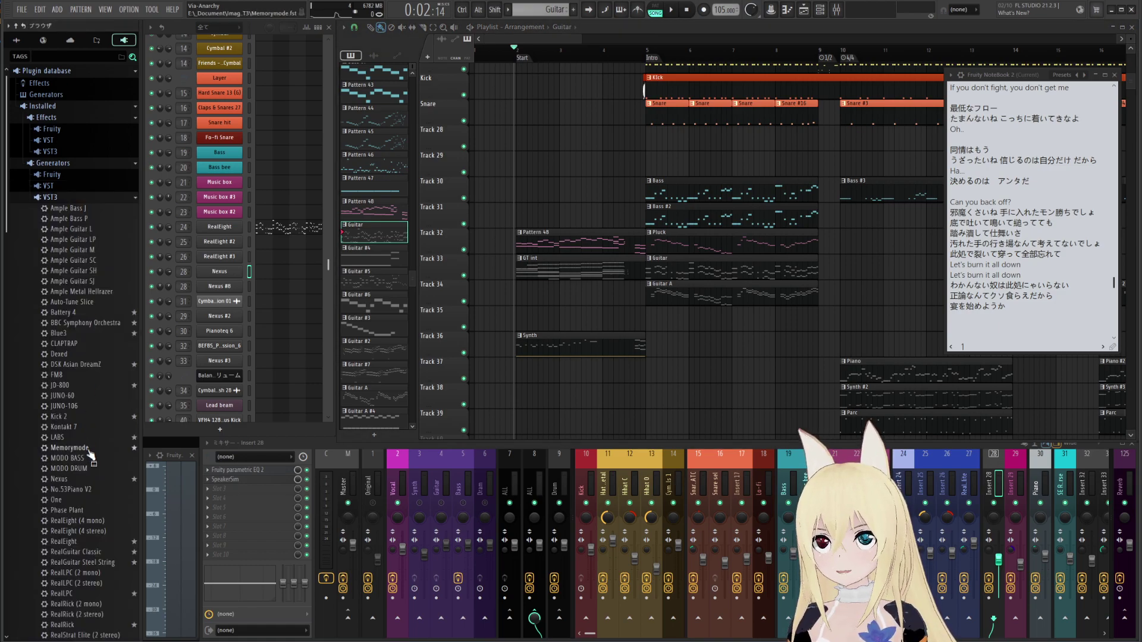
scroll(92, 469, down, 3)
scroll(92, 469, down, 3)
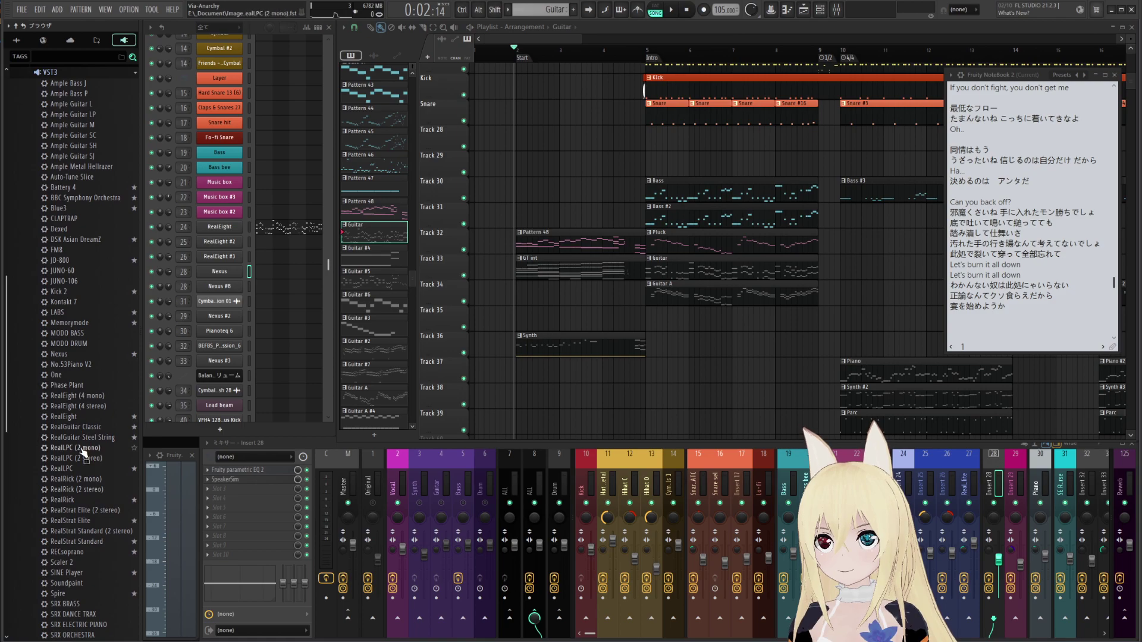
scroll(82, 476, down, 3)
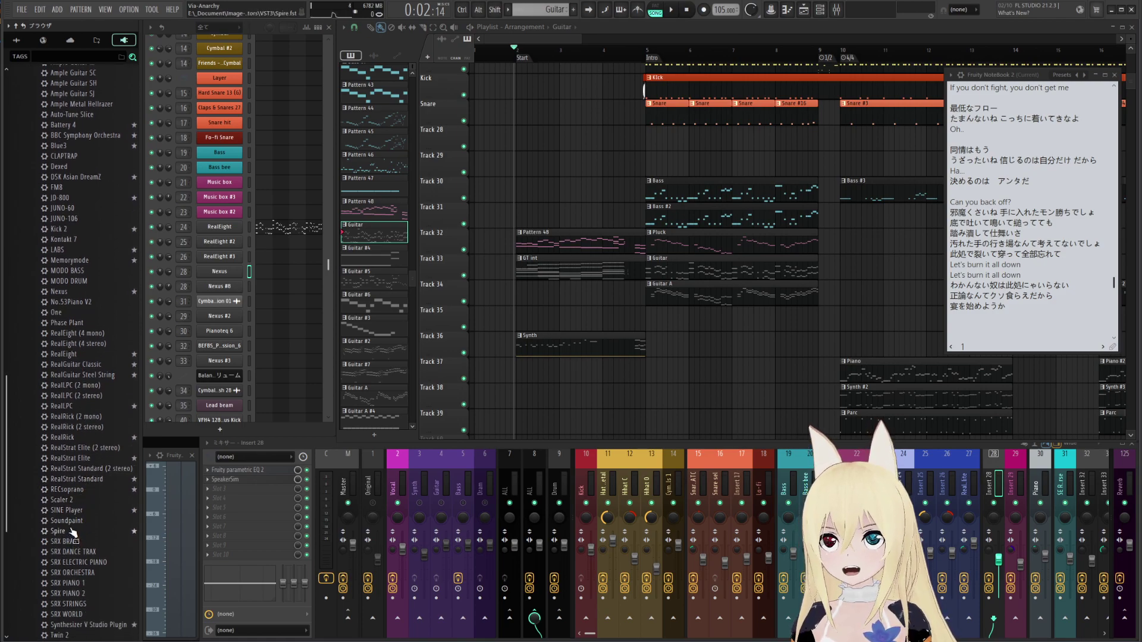
scroll(98, 211, up, 9)
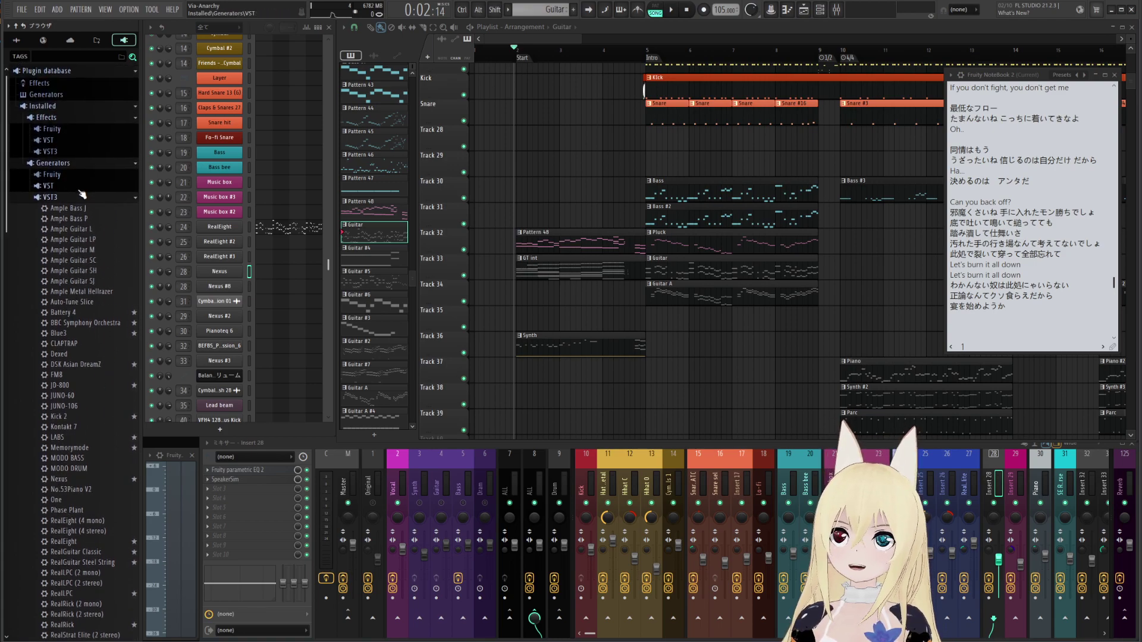
click(73, 198)
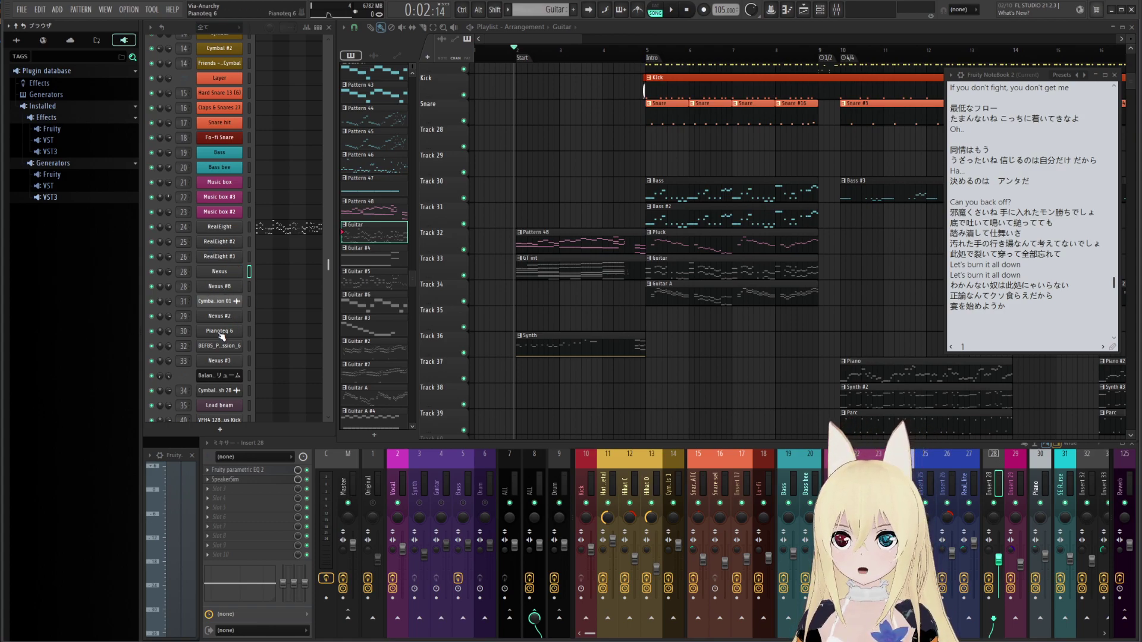
View the Pianoteq 6 piano instrument, close it and look through the lower channels of the Channel rack
drag(398, 99, 470, 121)
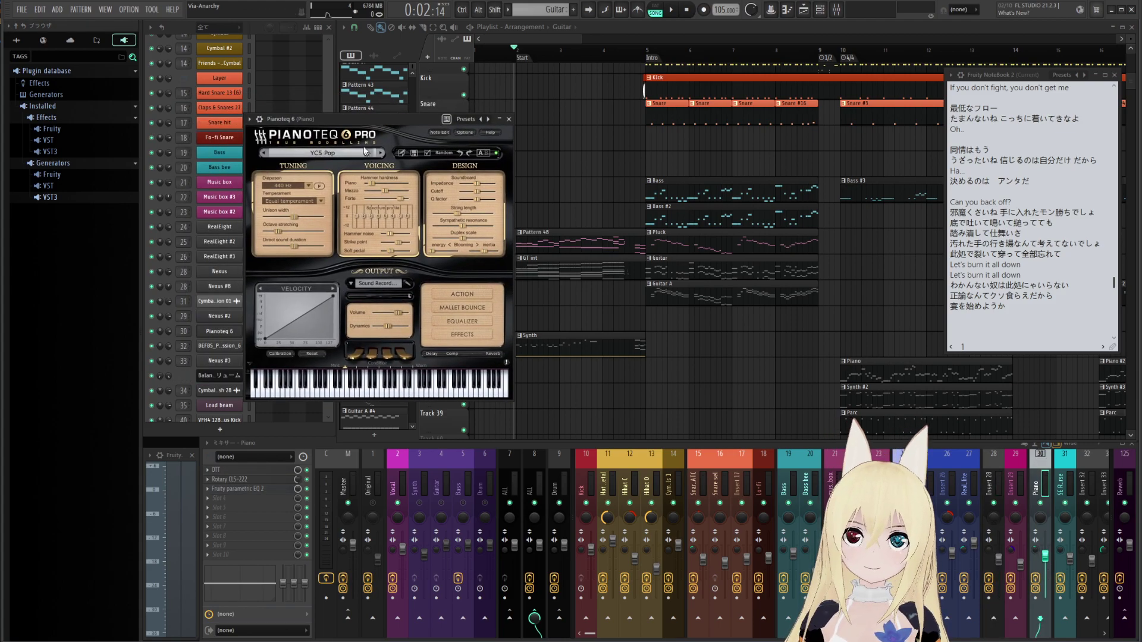
click(509, 121)
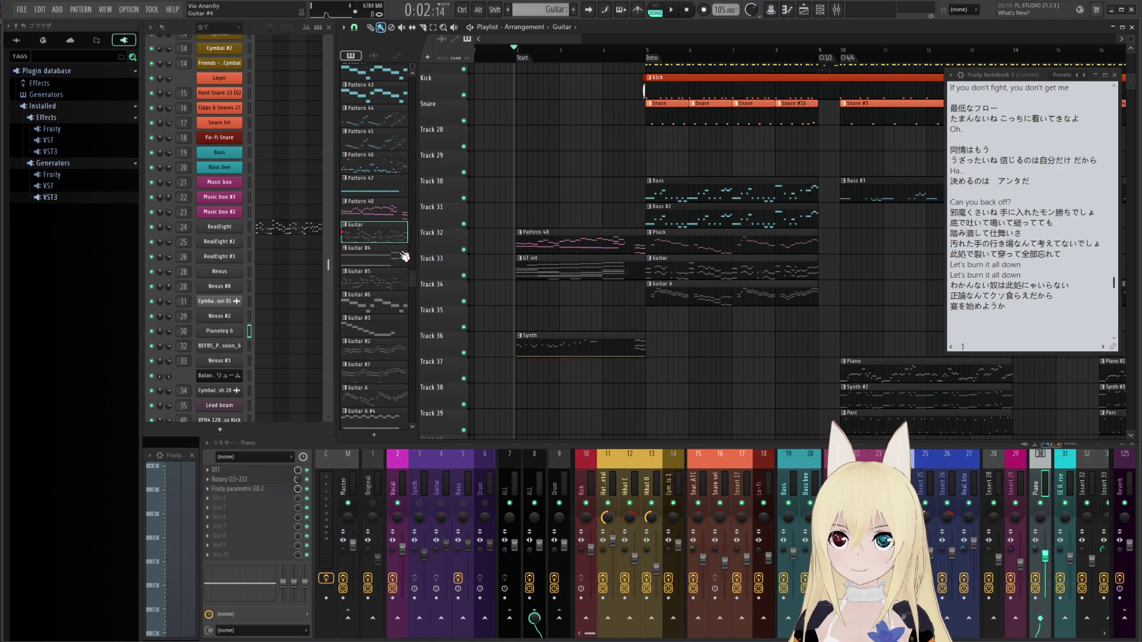
scroll(298, 332, down, 4)
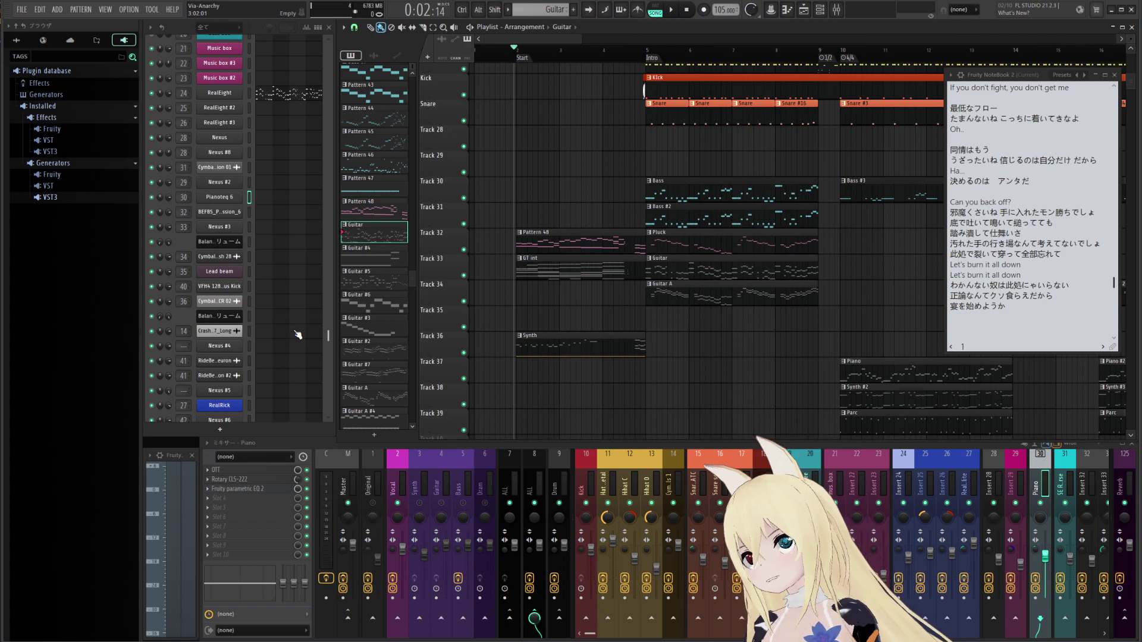
scroll(298, 335, down, 3)
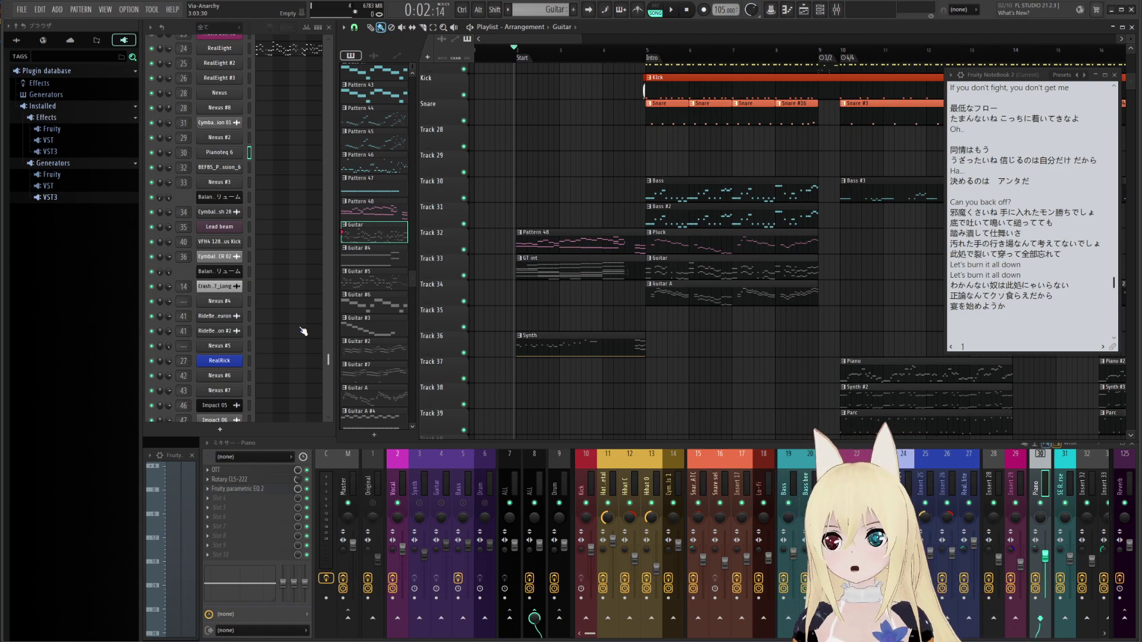
Save the project and look over the playlist's arrangement beyond the Intro section
drag(624, 216, 516, 202)
key(ctrl+s)
drag(807, 239, 782, 243)
scroll(785, 243, down, 3)
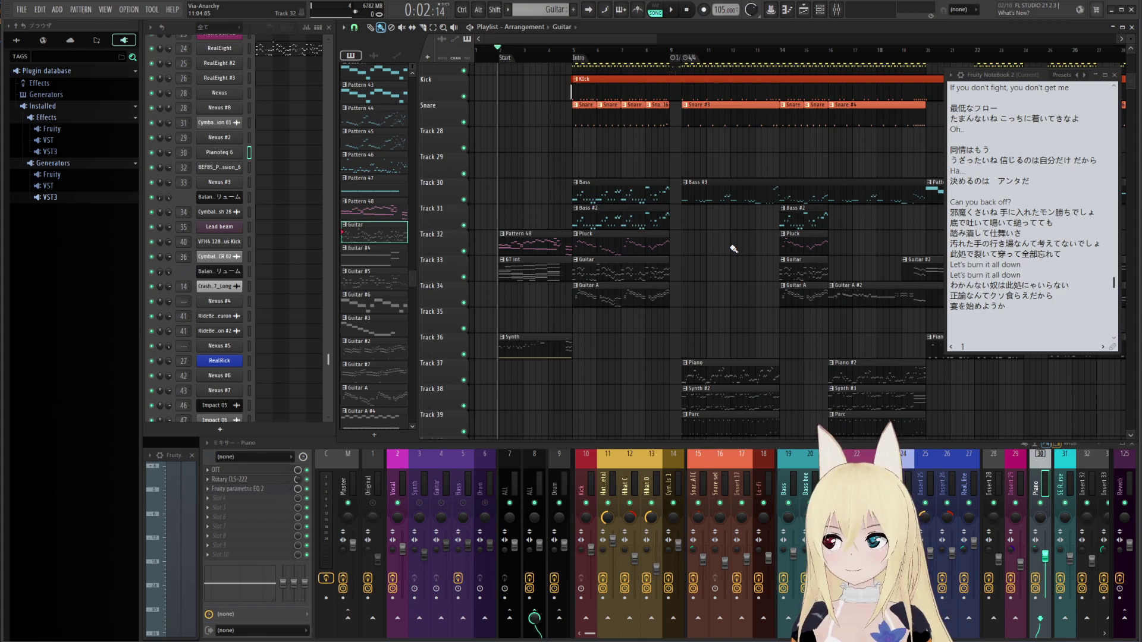
scroll(732, 248, up, 1)
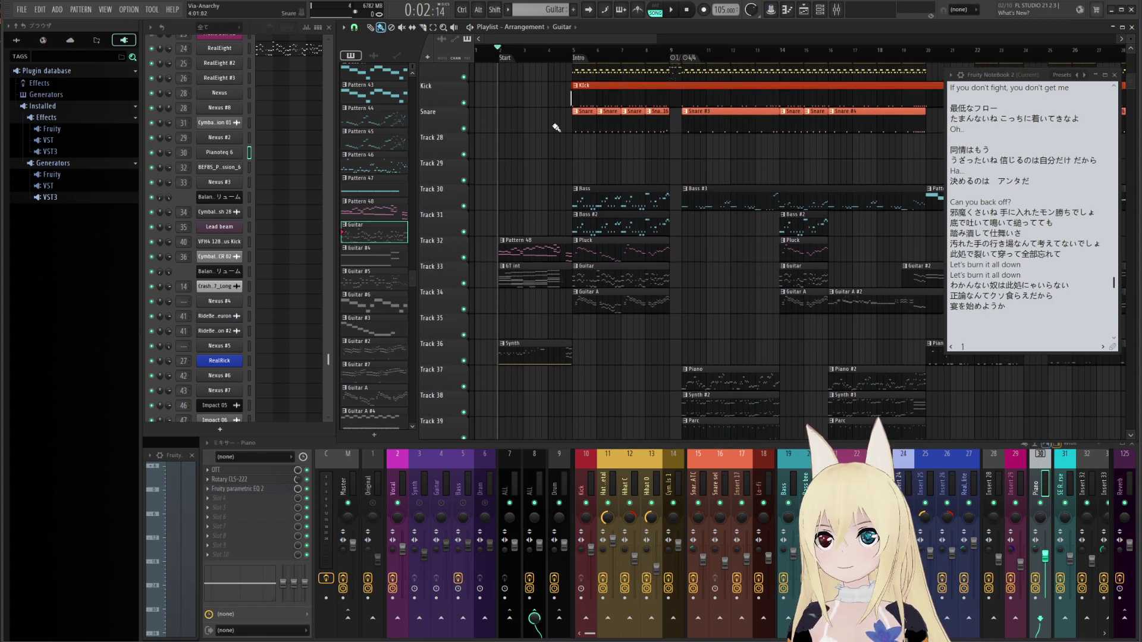
Set the playback position to the Intro marker and play the remake from there
click(571, 53)
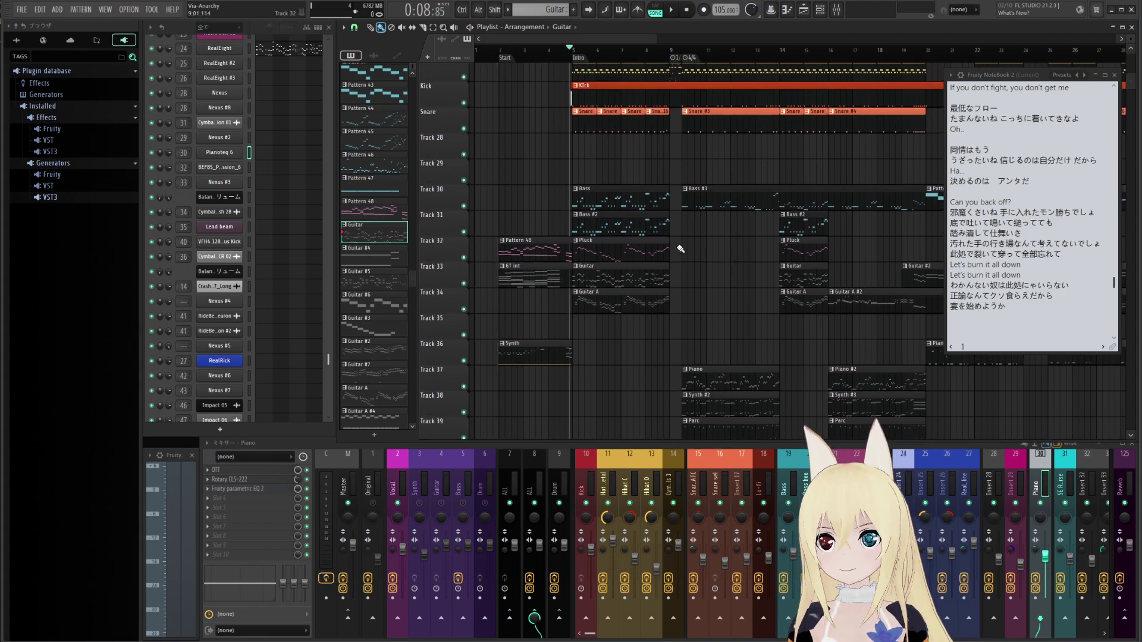
ctrl+scroll(681, 249, up, 2)
ctrl+scroll(681, 250, up, 1)
drag(681, 250, 796, 257)
key(space)
key(space)
key(space)
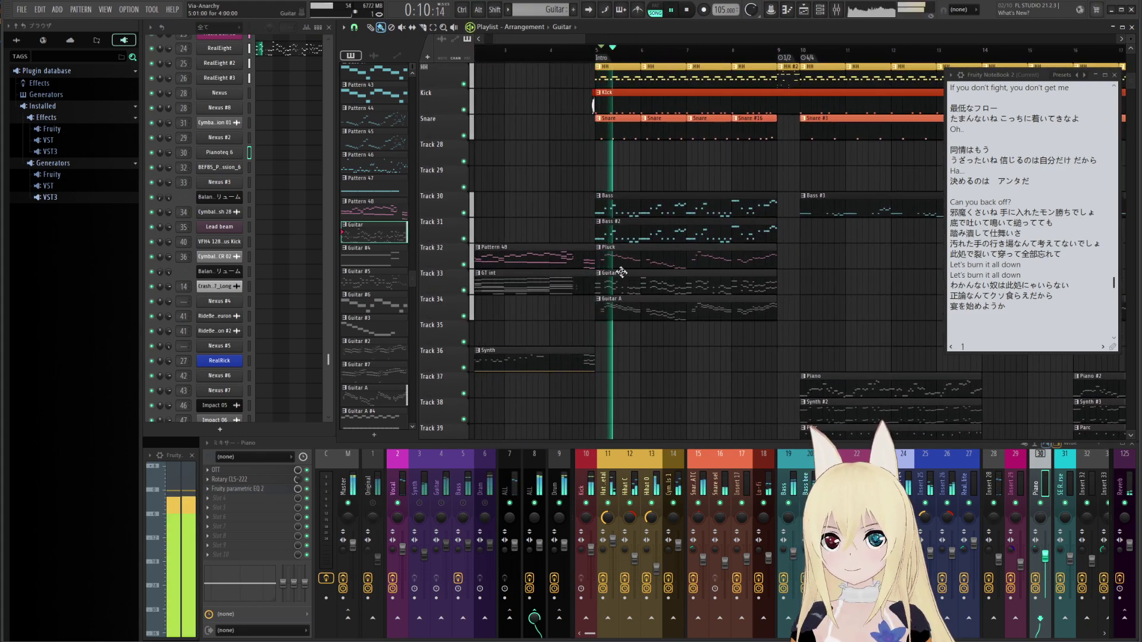
Solo the Bass part on Track 30 during playback, restore the other tracks and stop
right_click(464, 212)
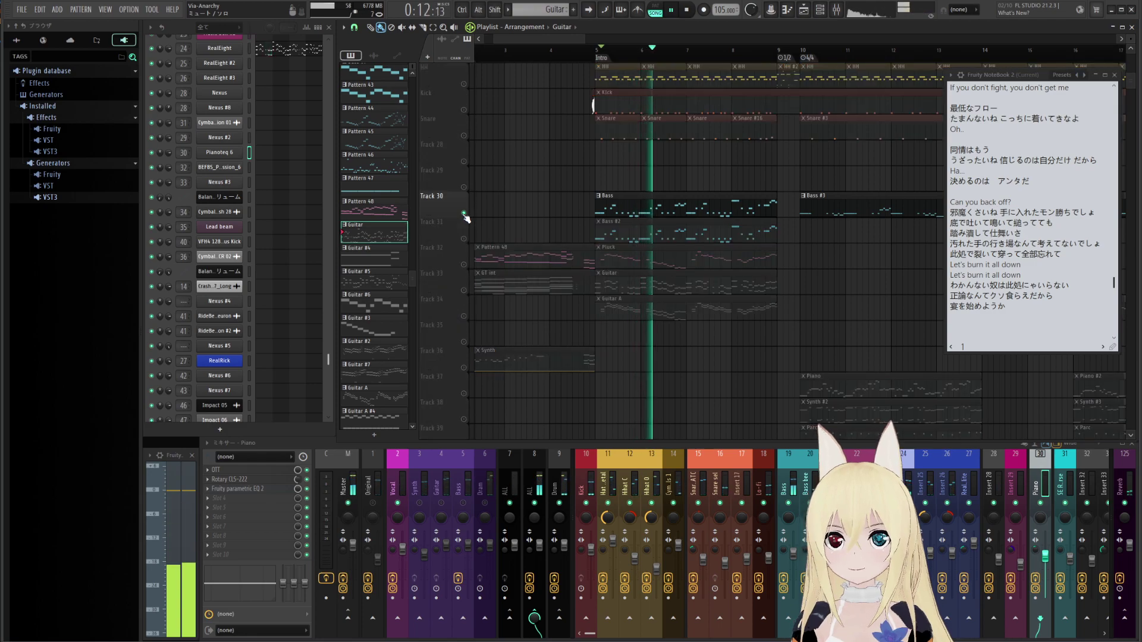
right_click(464, 213)
key(space)
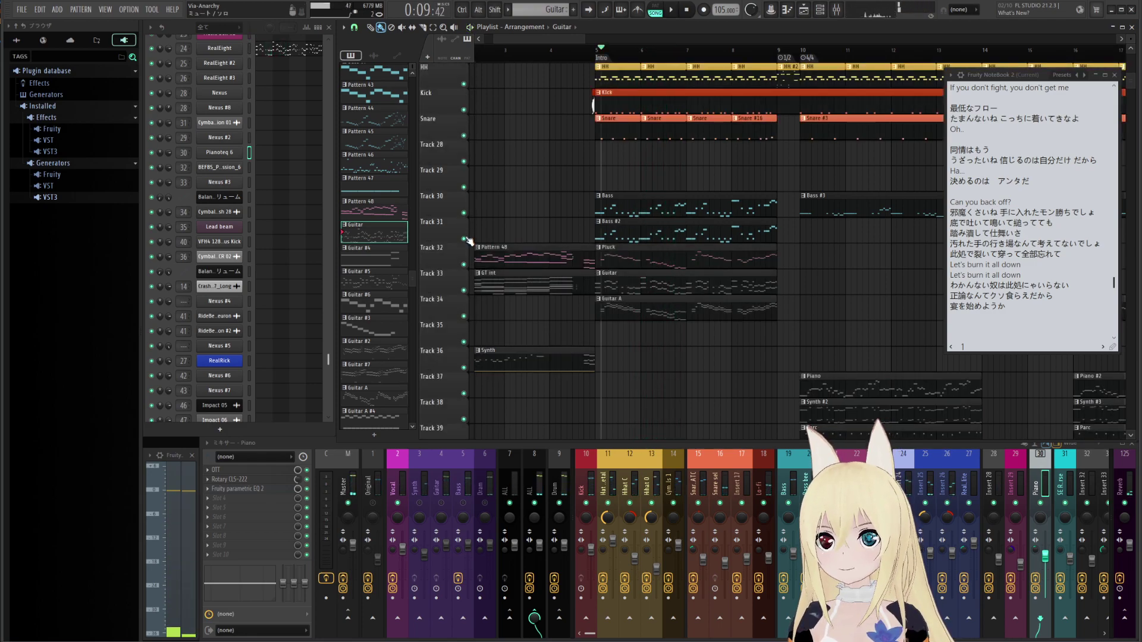
Play the Bass #2 part on Track 31 soloed from the Intro, stop and bring back the other tracks
right_click(464, 239)
key(space)
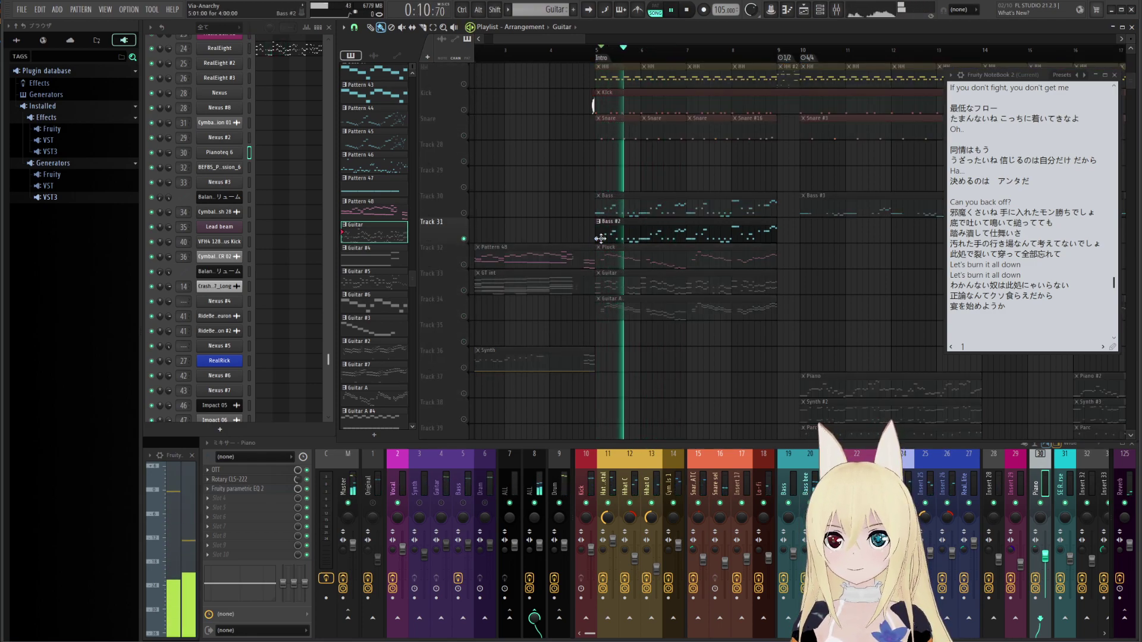
key(space)
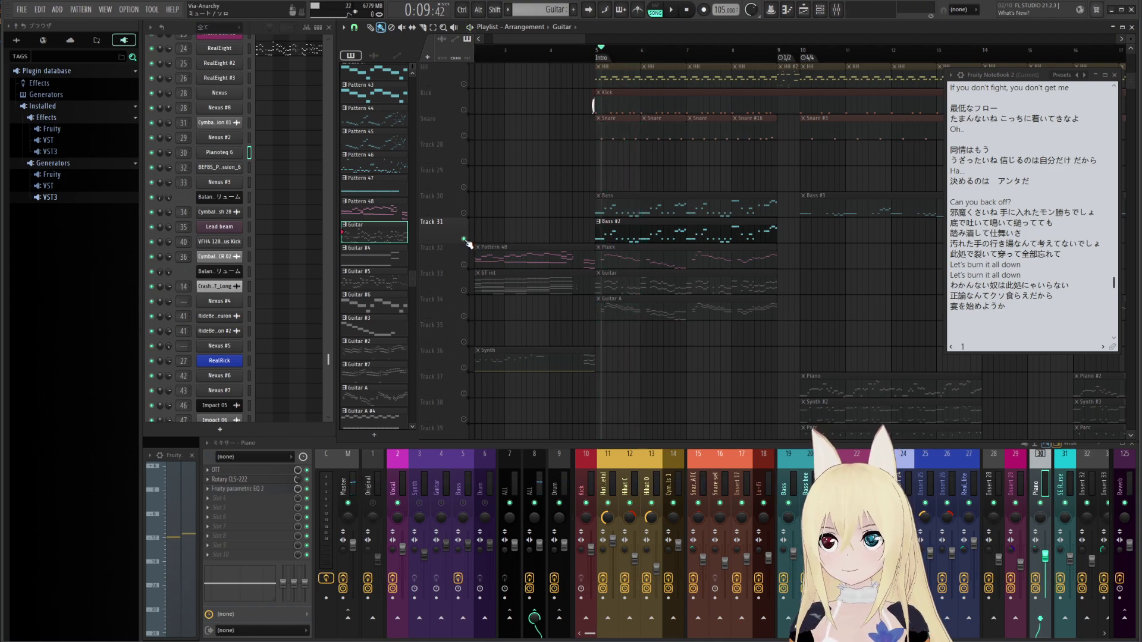
right_click(464, 239)
Play Track 30's Bass part soloed from the Intro once more, and compare it with all tracks playing together
right_click(465, 214)
key(space)
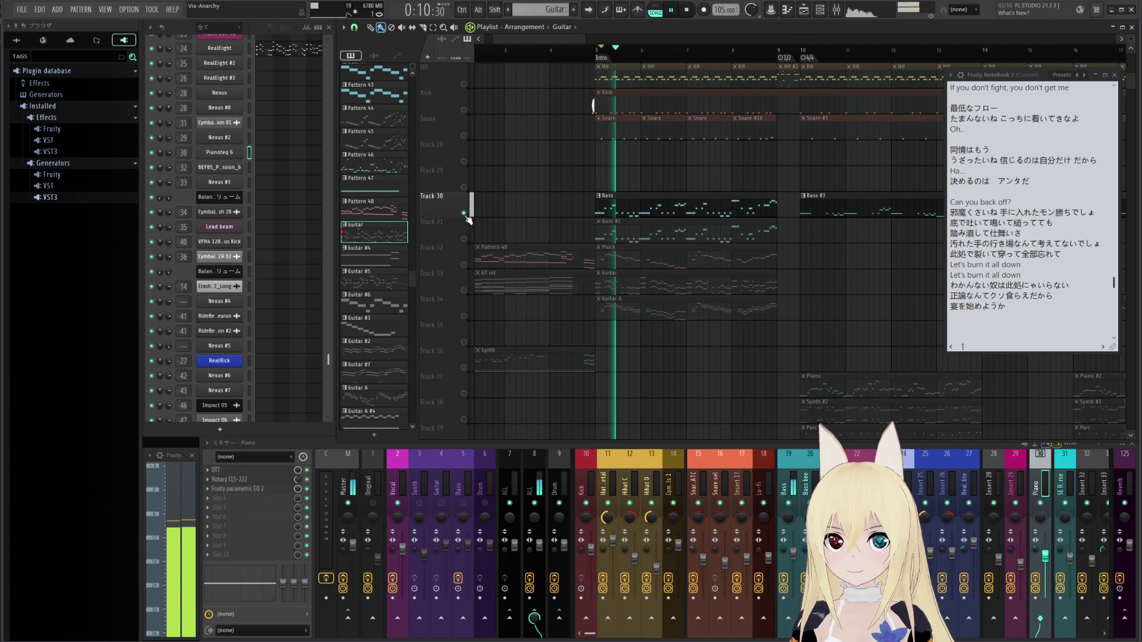
key(space)
right_click(464, 214)
key(space)
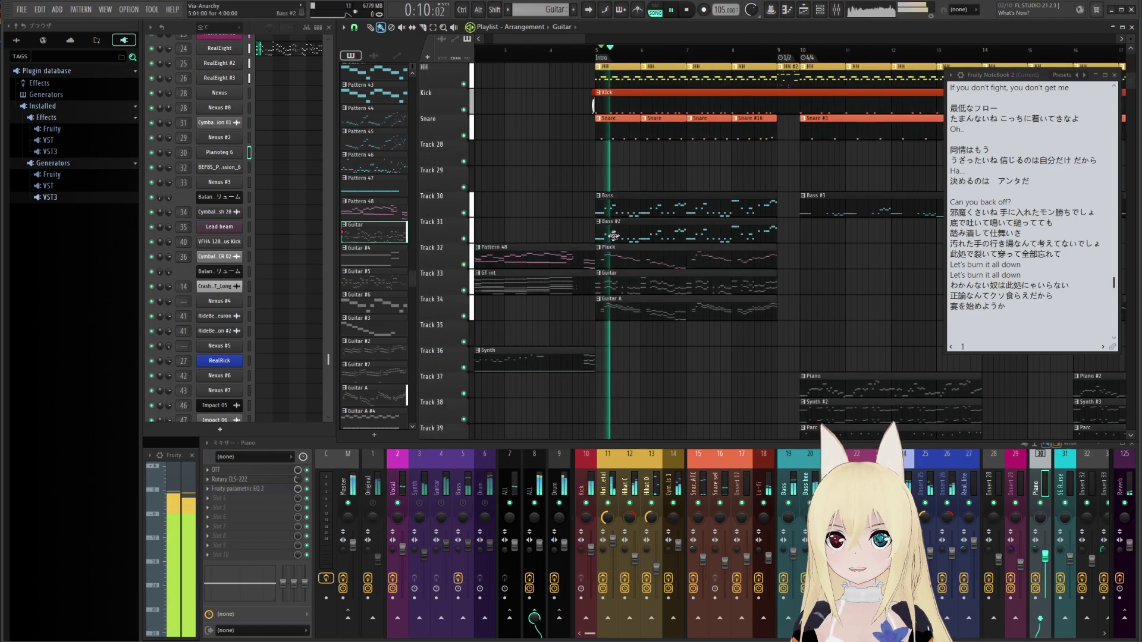
key(space)
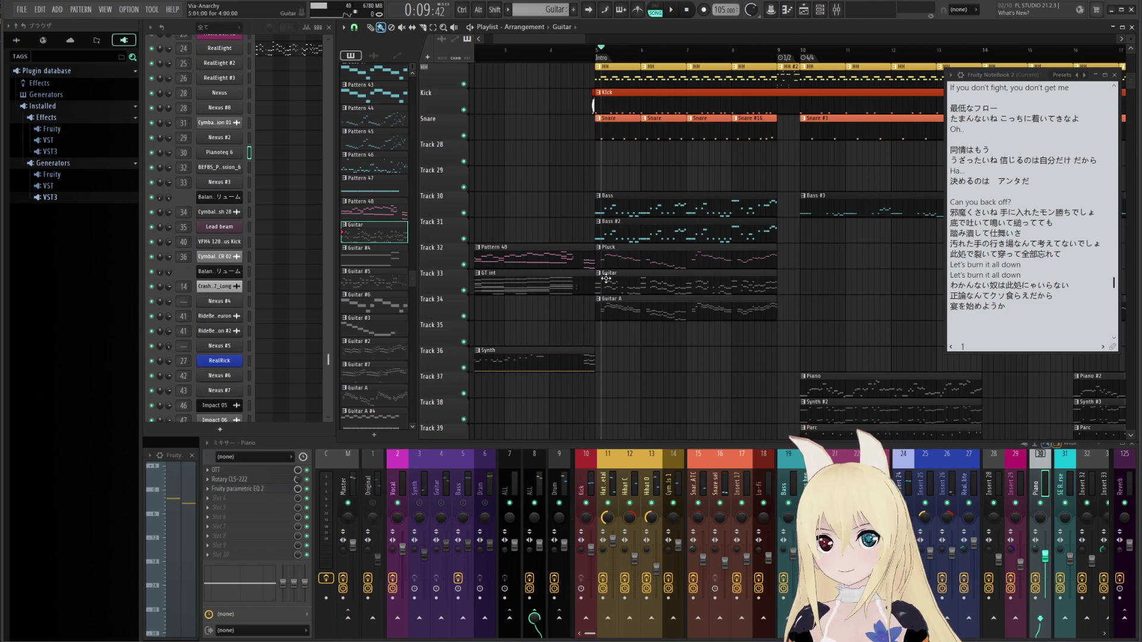
Play the Pluck part on Track 32 soloed from the Intro, stop and unsolo the track
right_click(465, 264)
key(space)
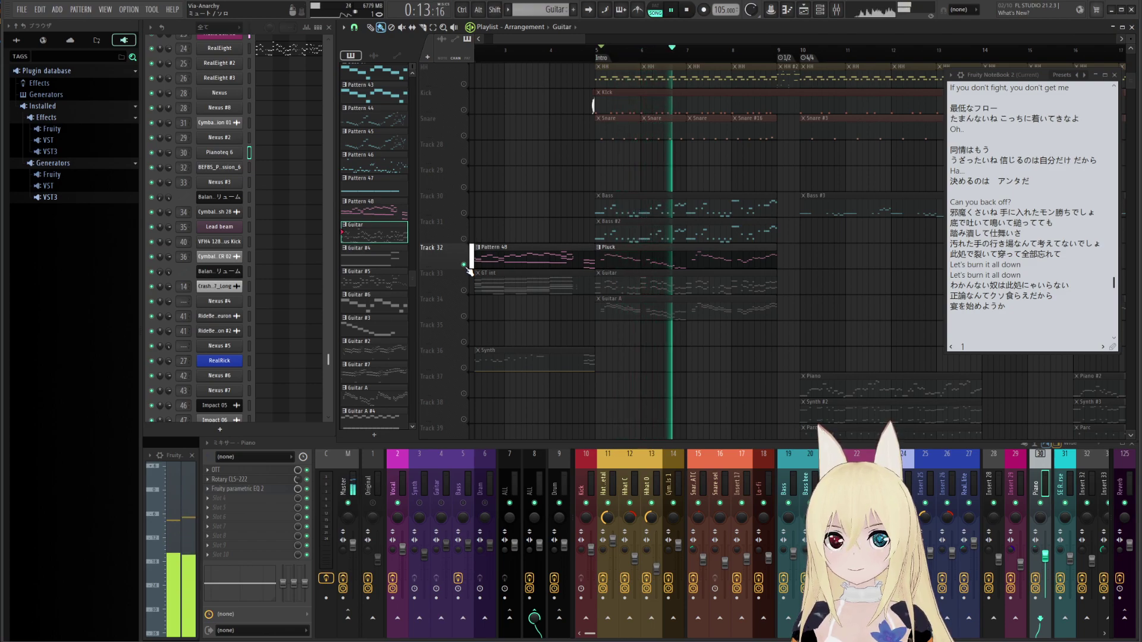
key(space)
right_click(465, 265)
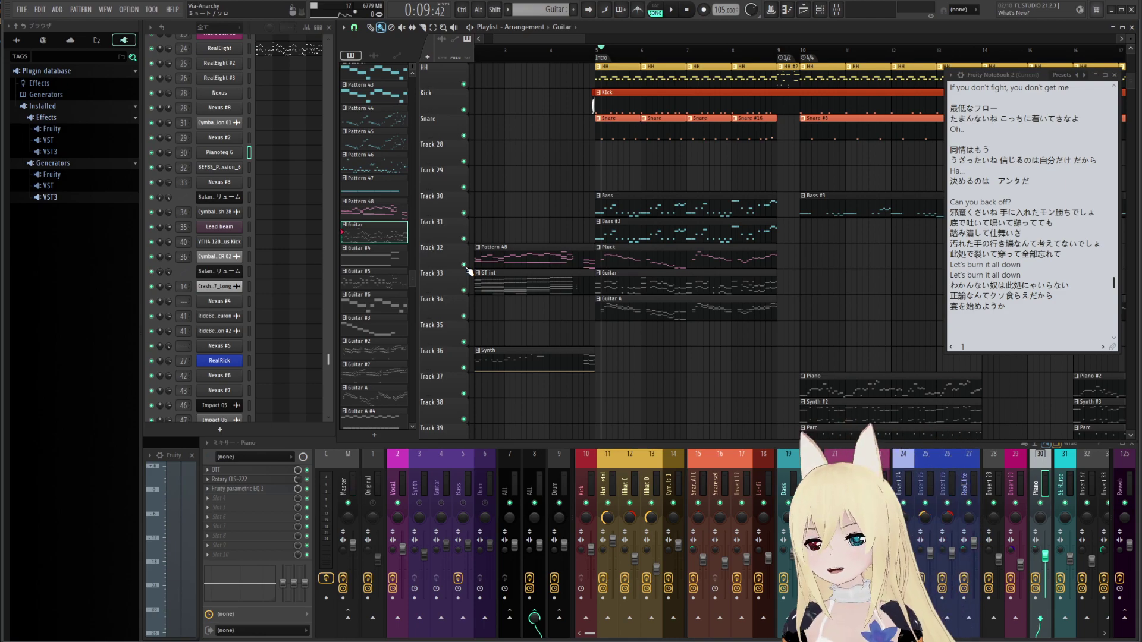
Play the Guitar part on Track 33 soloed from the Intro, unsolo the track and stop playback
right_click(465, 290)
key(space)
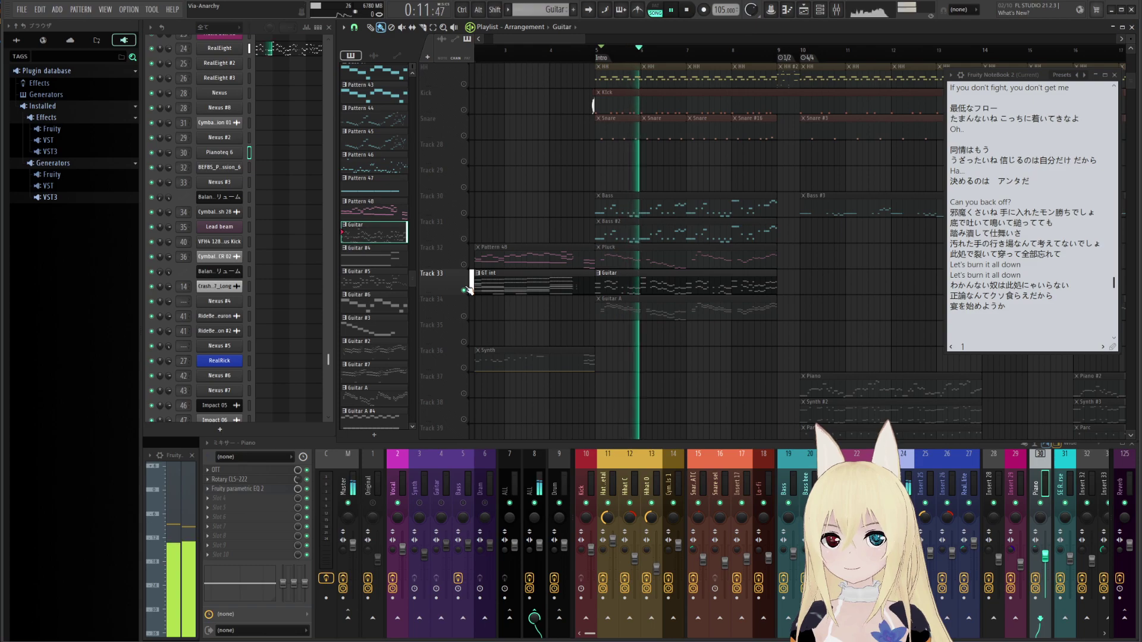
right_click(465, 290)
key(space)
Play the Intro with all tracks, isolate the Guitar A part on Track 34 during playback and stop
right_click(464, 316)
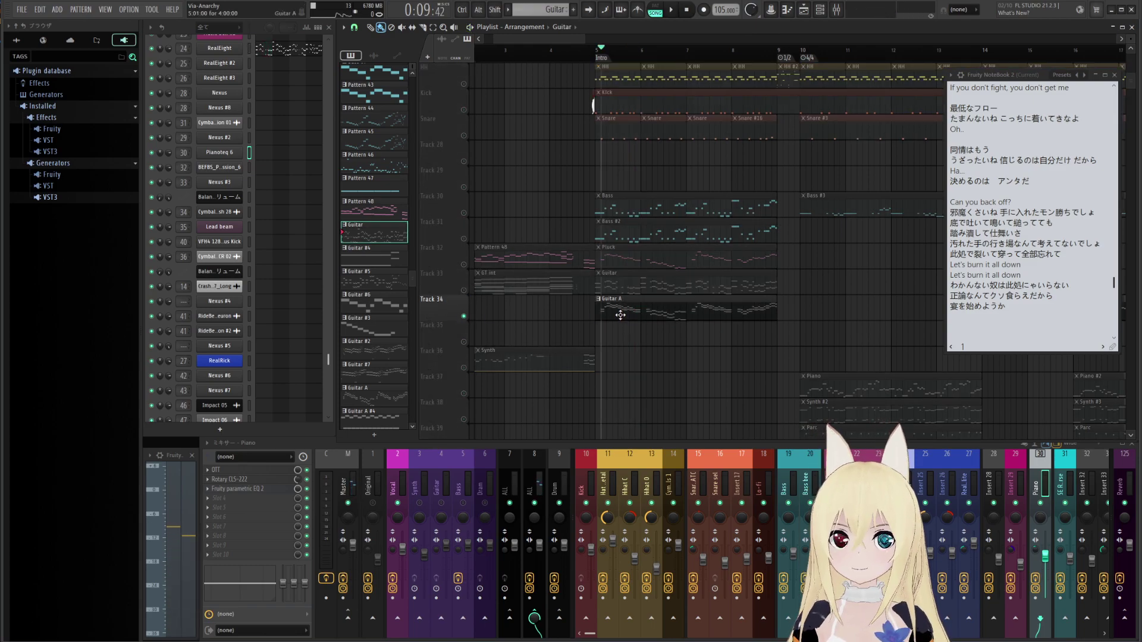
right_click(465, 319)
right_click(465, 317)
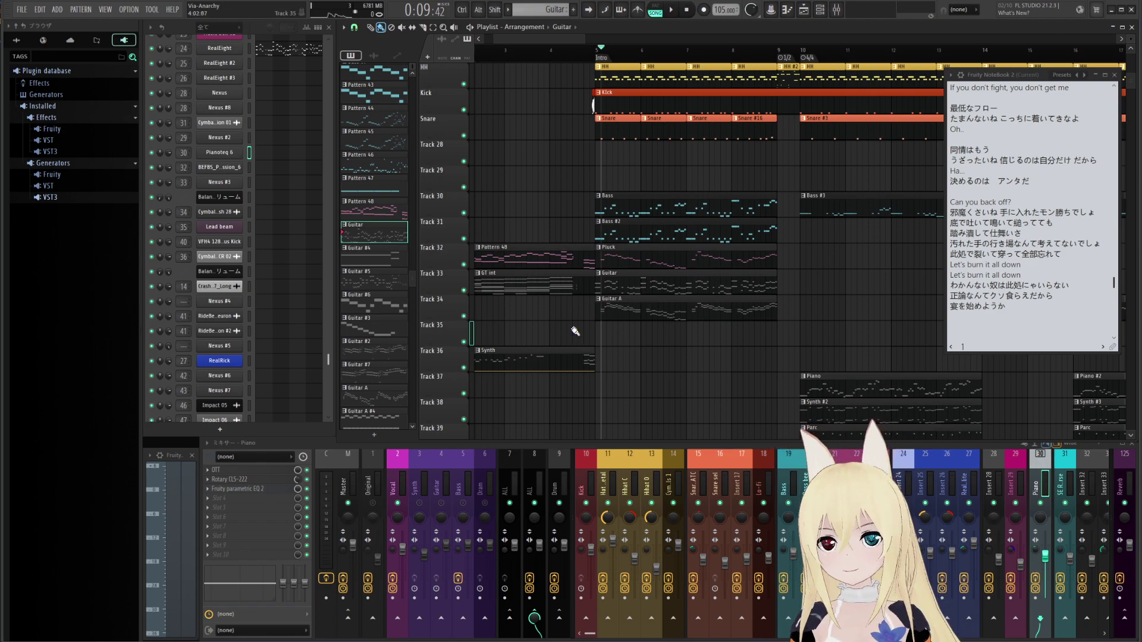
key(space)
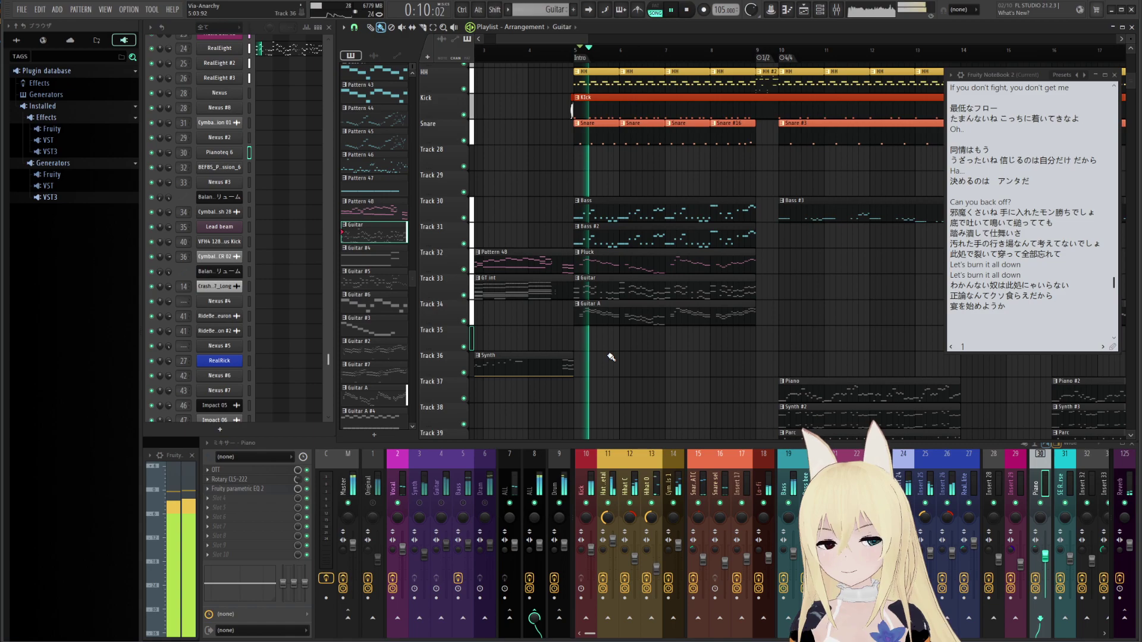
right_click(465, 321)
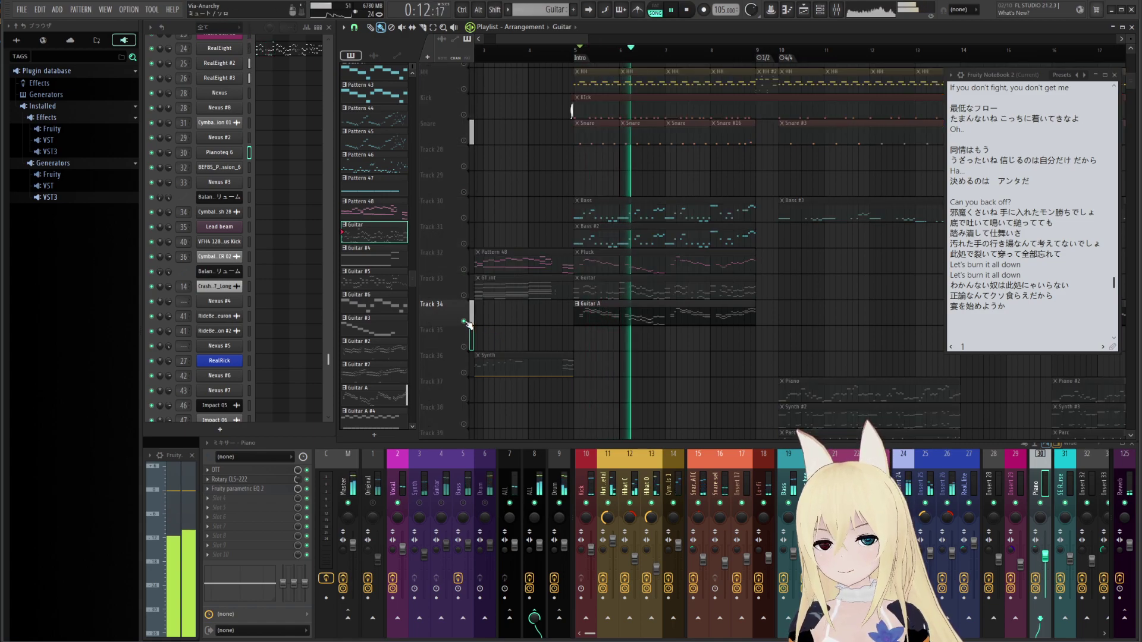
key(space)
Examine the Guitar A clip's RealEight #2 and RealEight #3 notes in the Piano roll, then close it
double_click(603, 321)
scroll(613, 346, up, 4)
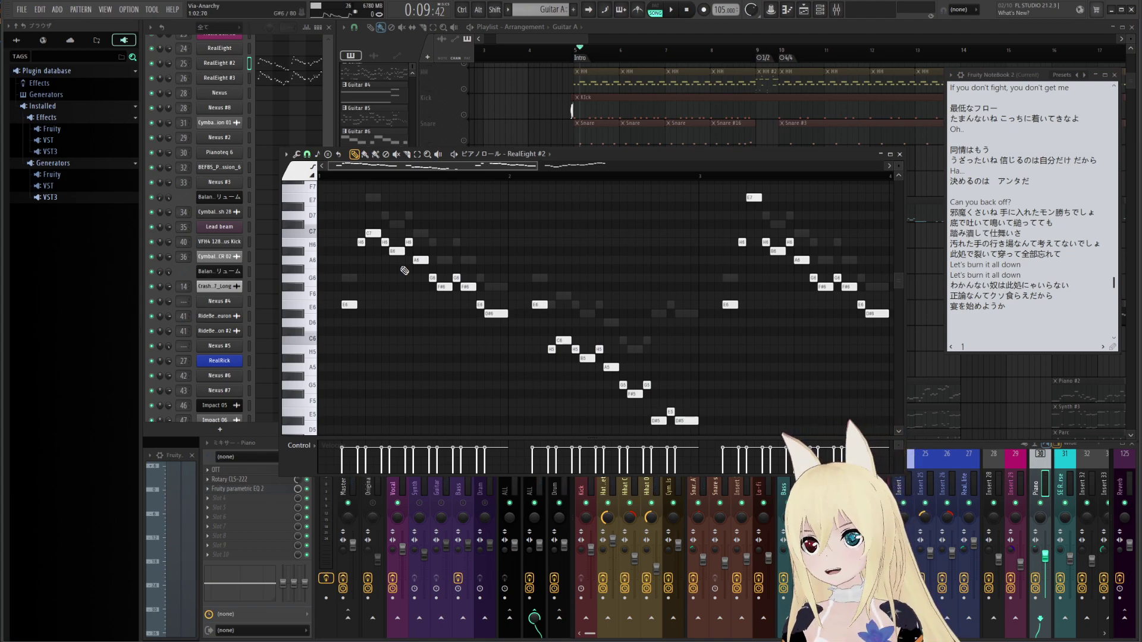
scroll(698, 295, up, 2)
scroll(699, 295, right, 1)
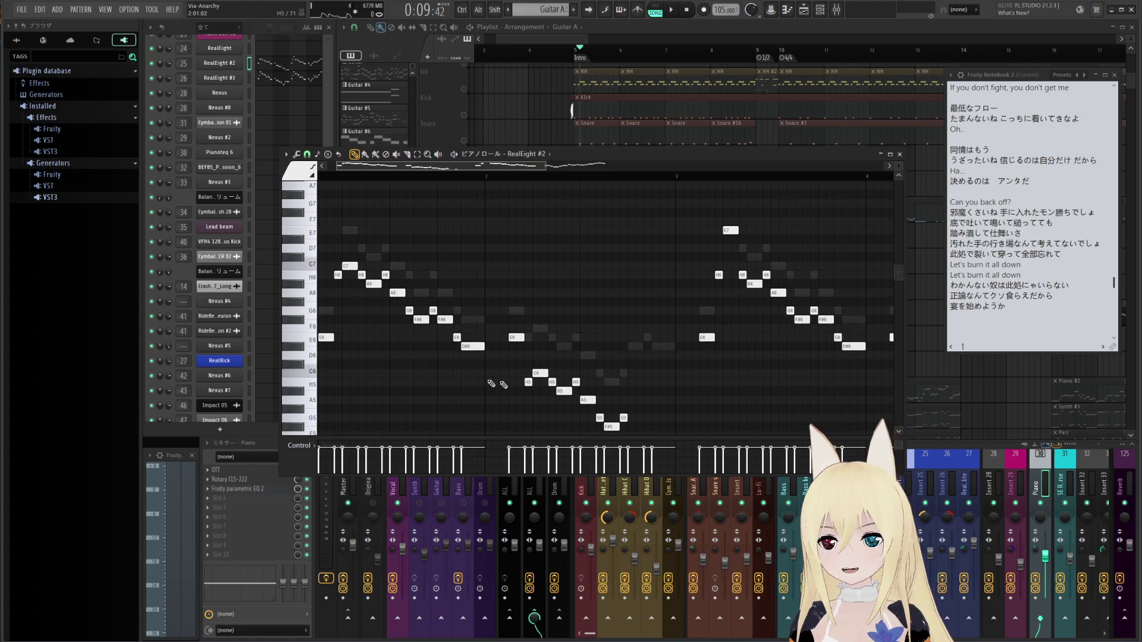
scroll(467, 376, down, 1)
scroll(467, 376, left, 1)
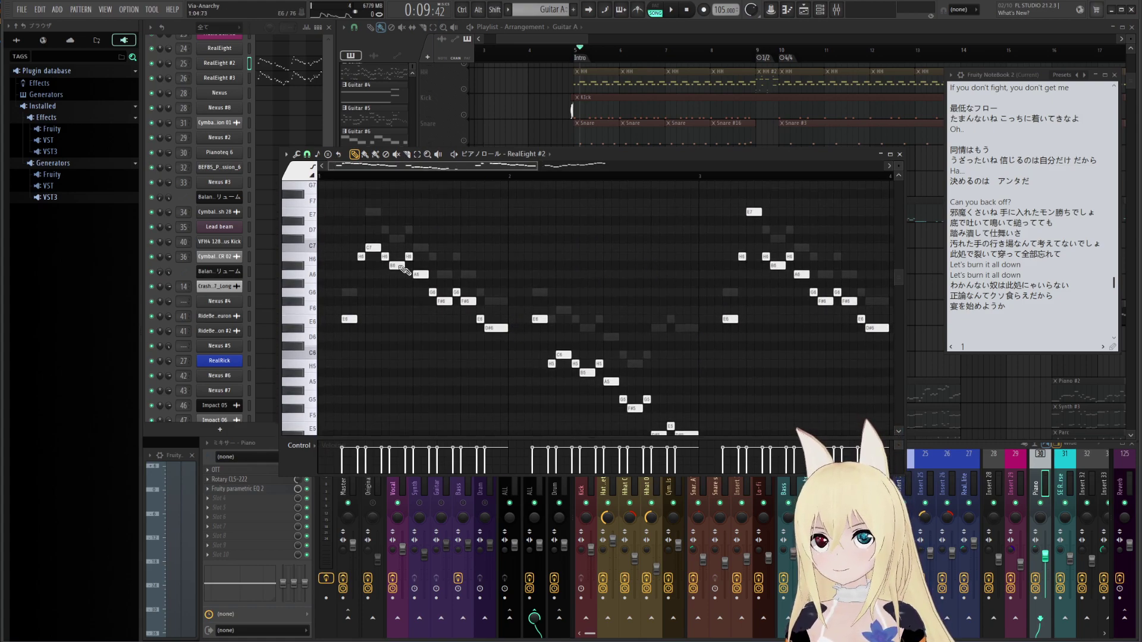
right_click(561, 312)
right_click(561, 312)
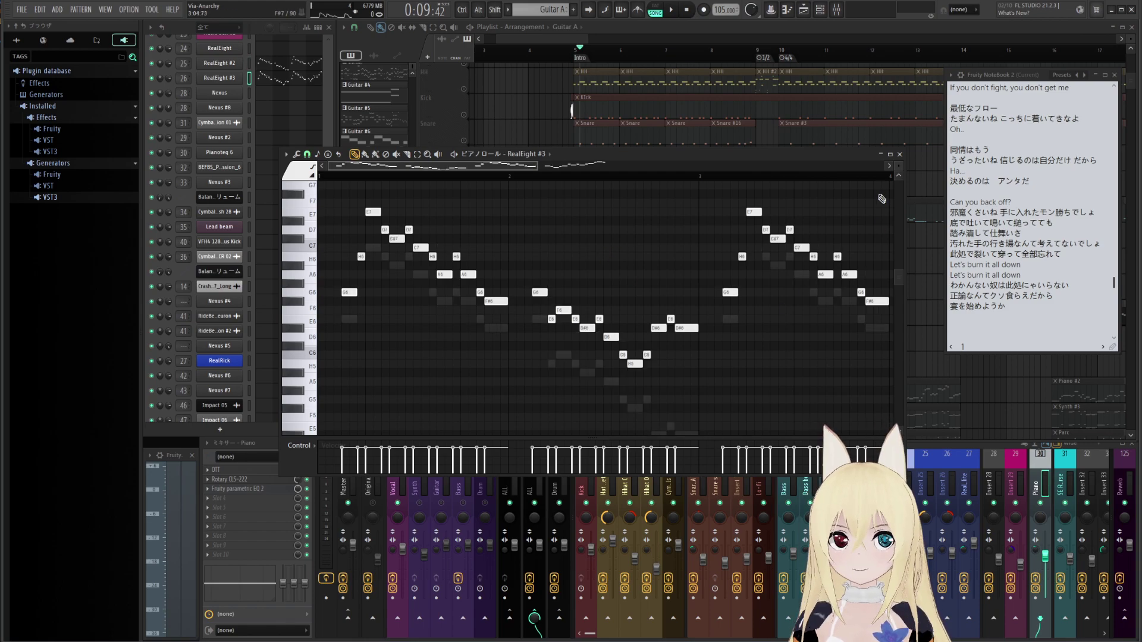
click(900, 154)
Play the soloed Guitar A part from the Intro, bring back all tracks, play the full mix briefly and stop
drag(632, 349, 559, 350)
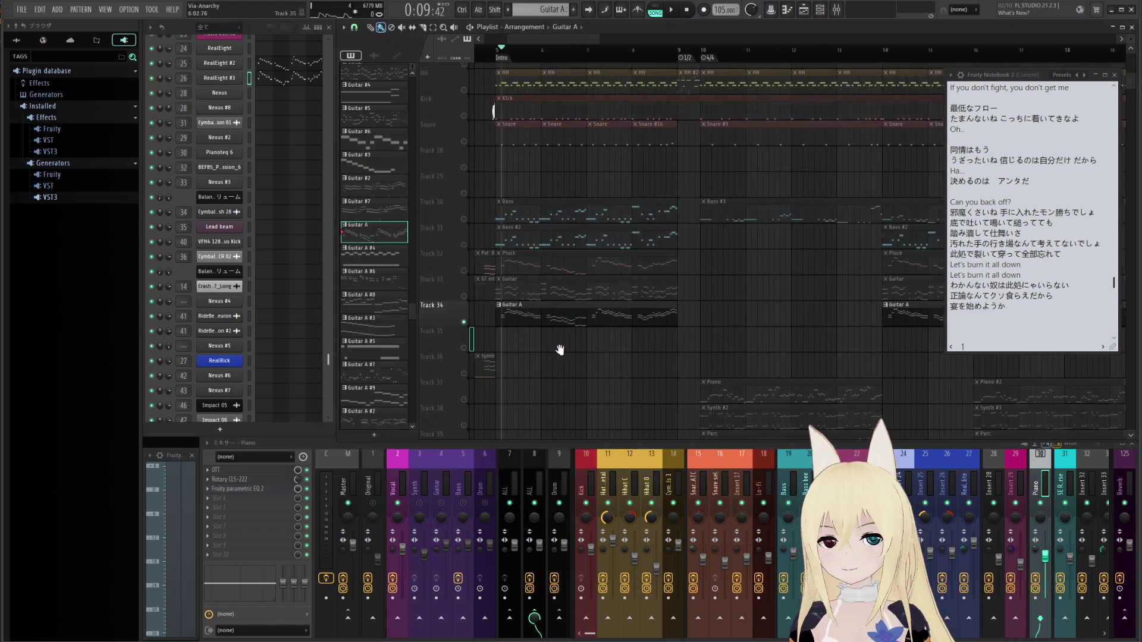
key(space)
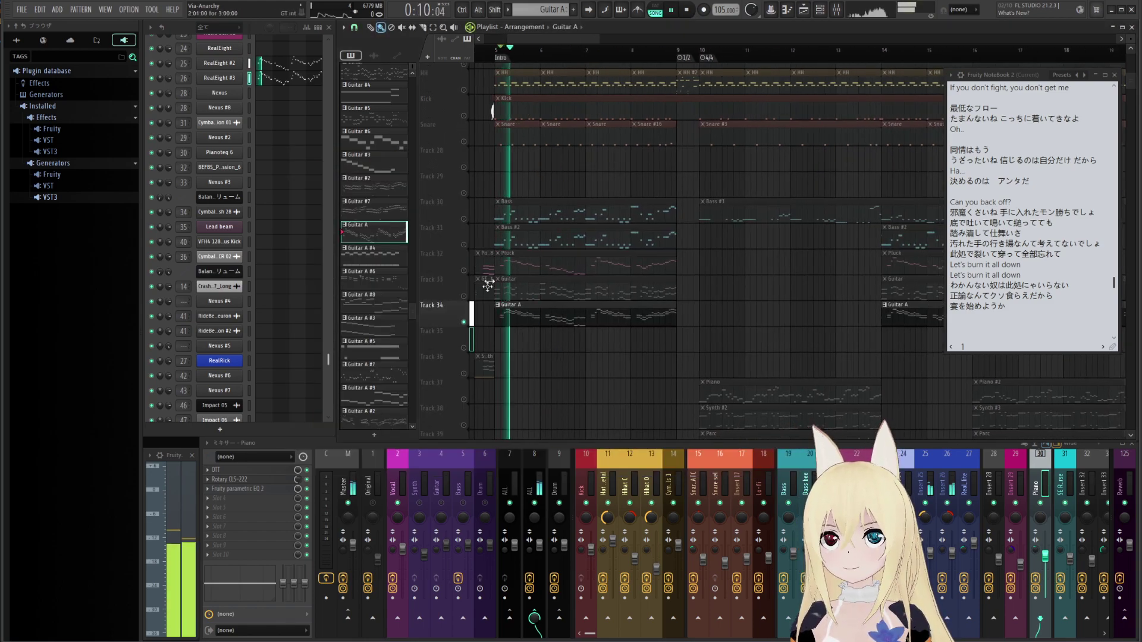
right_click(465, 323)
key(space)
key(space)
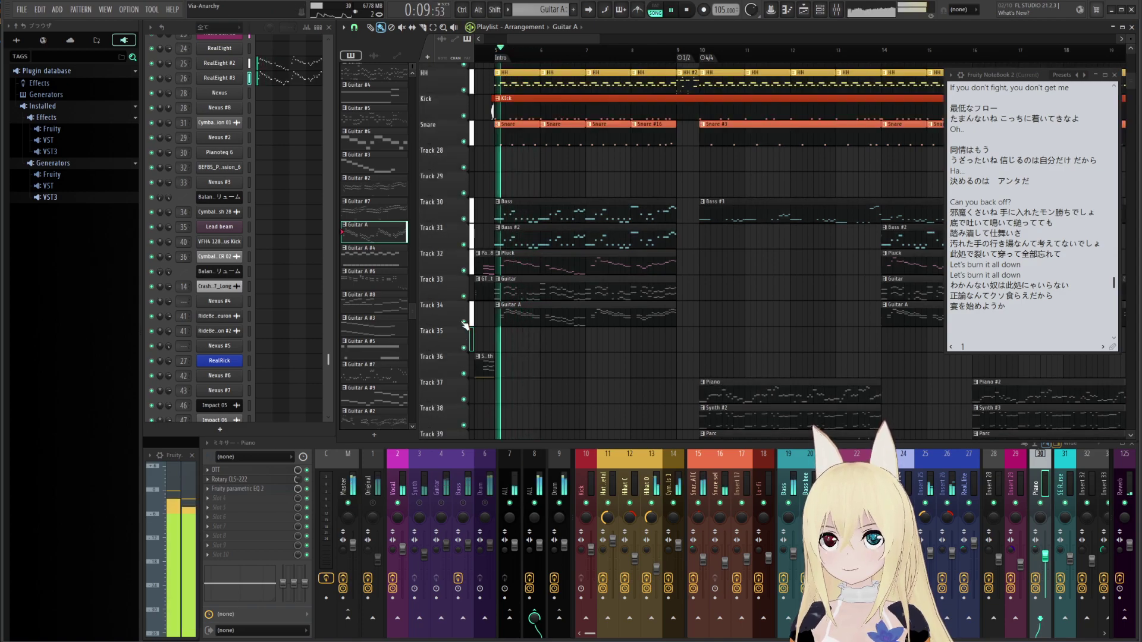
drag(591, 357, 592, 430)
key(space)
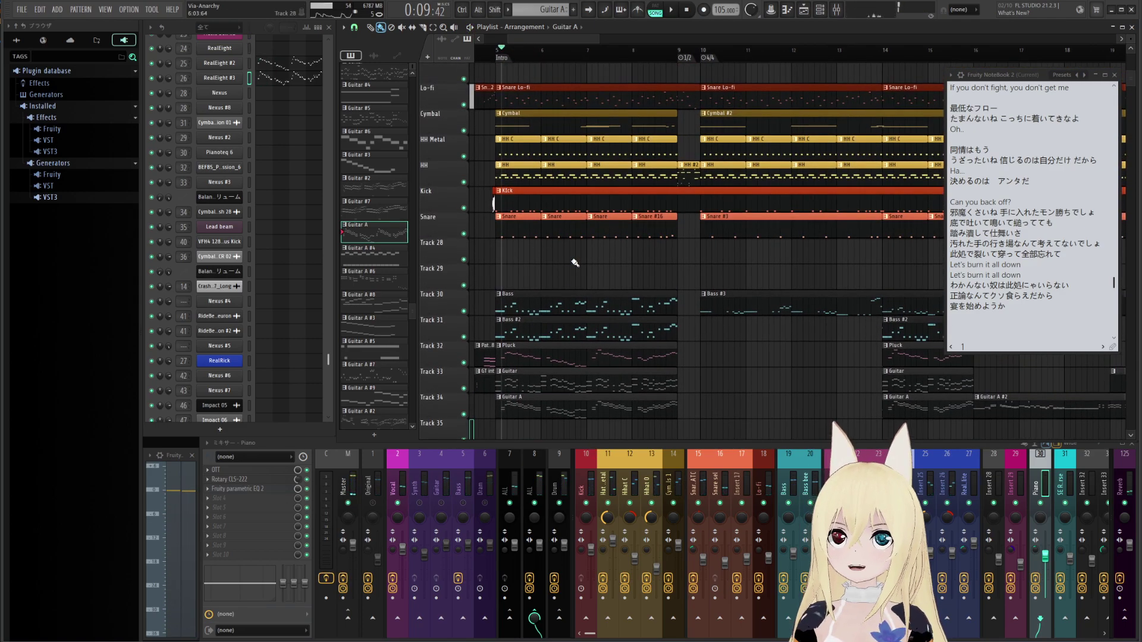
View the Kick clip's notes in the Piano roll and close it
drag(577, 264, 578, 304)
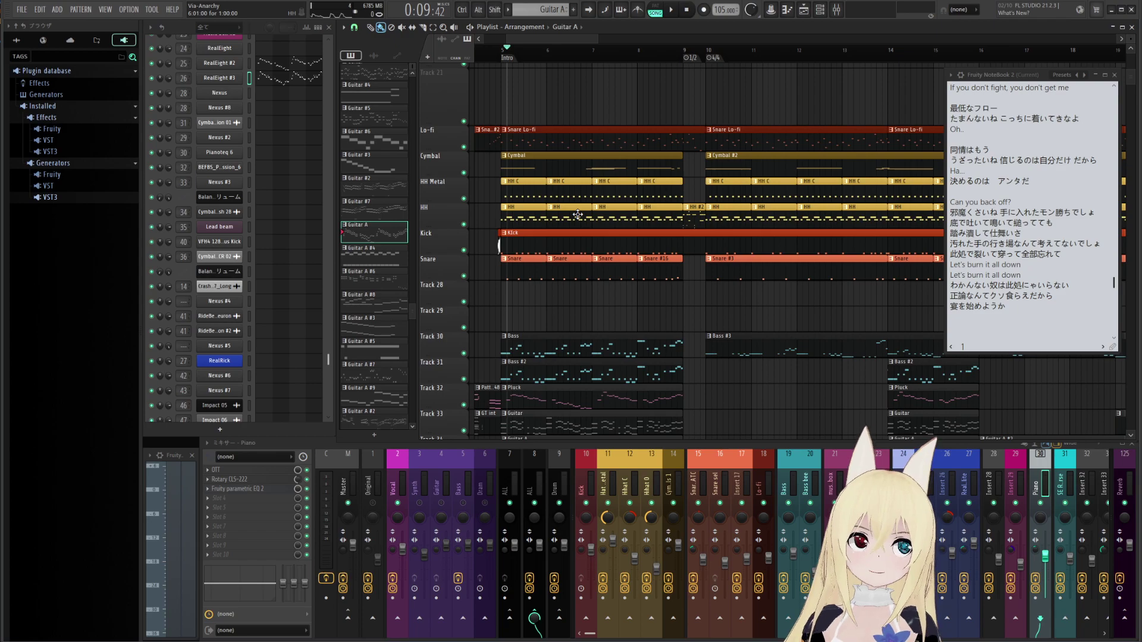
double_click(533, 247)
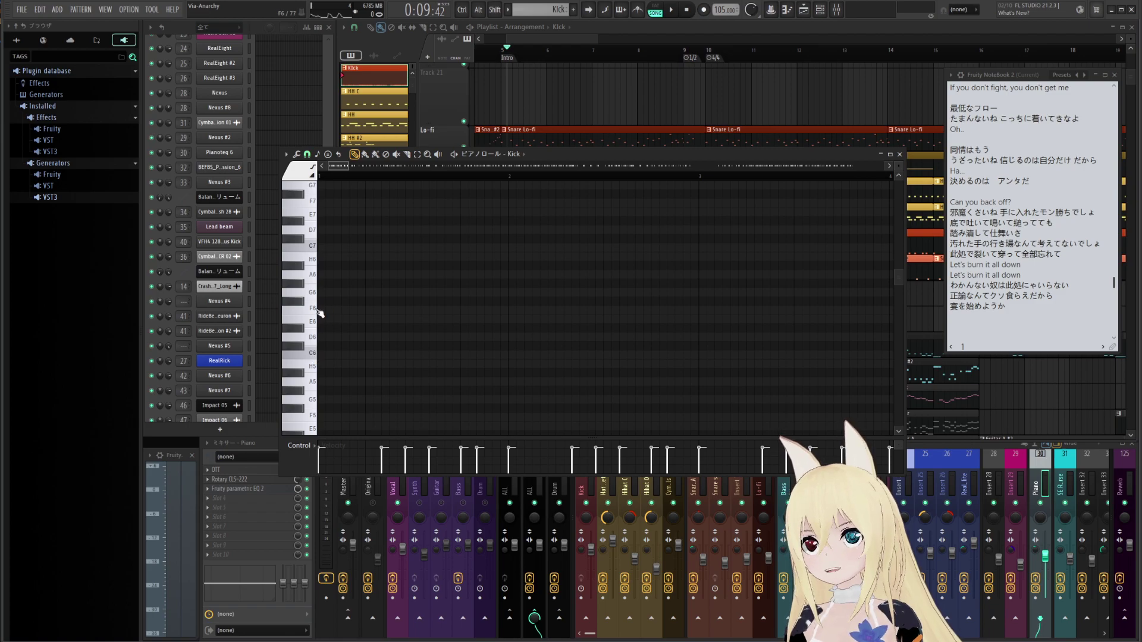
click(901, 155)
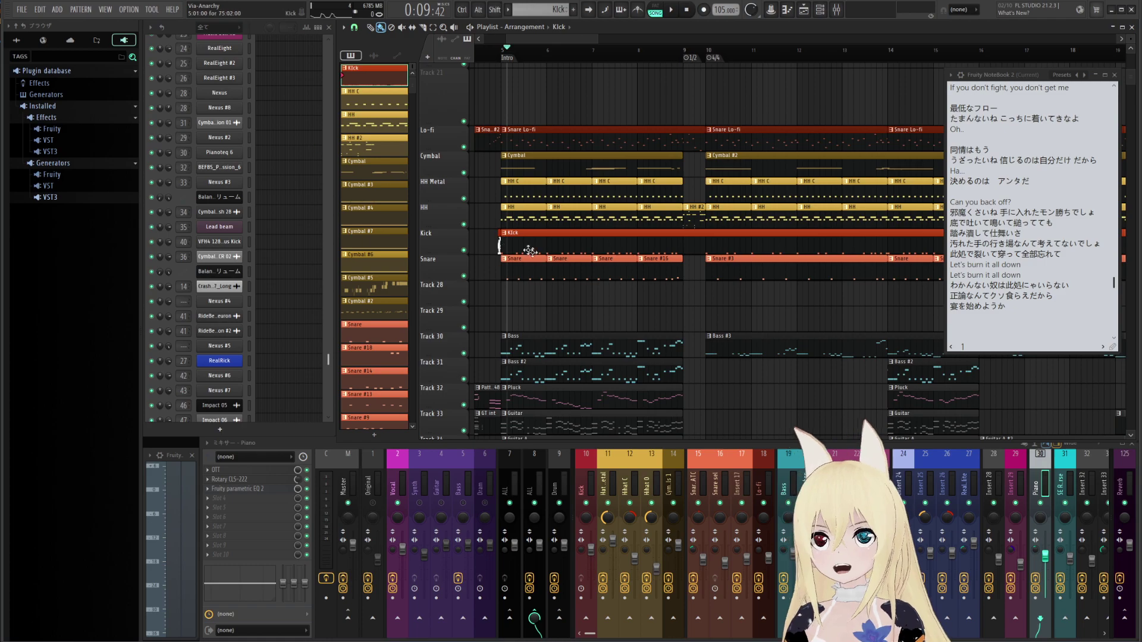
Solo the HH Metal track, play its hi-hat pattern from the Intro and stop
click(464, 199)
click(464, 199)
right_click(464, 199)
key(space)
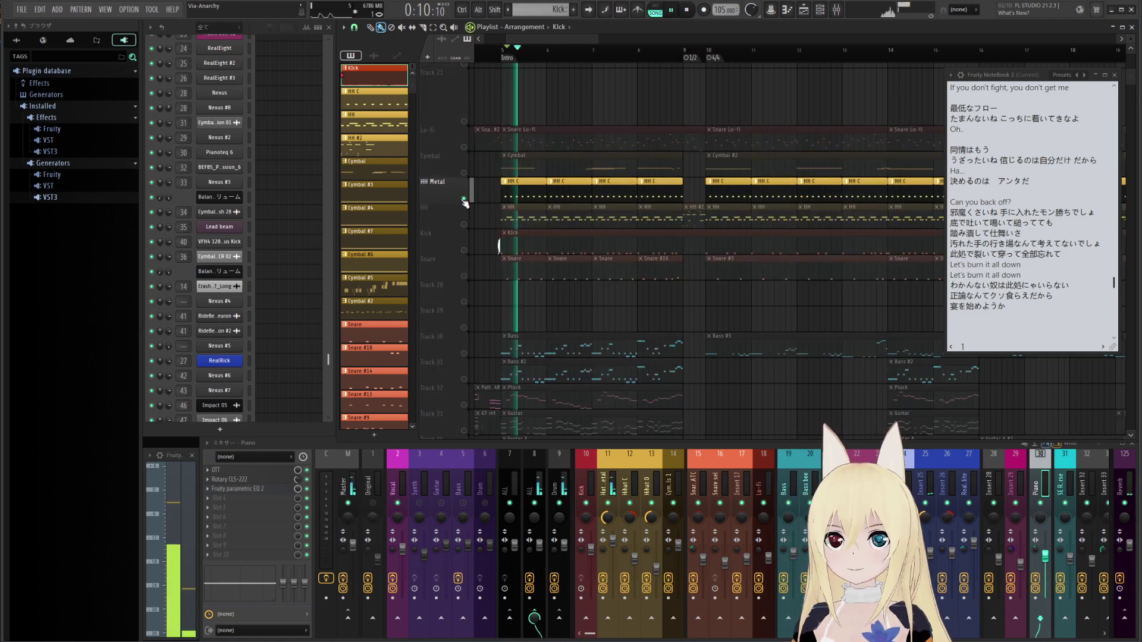
key(space)
View the Hat Metal channel's sampler settings, close them and unsolo the HH Metal track
click(508, 184)
scroll(266, 179, up, 10)
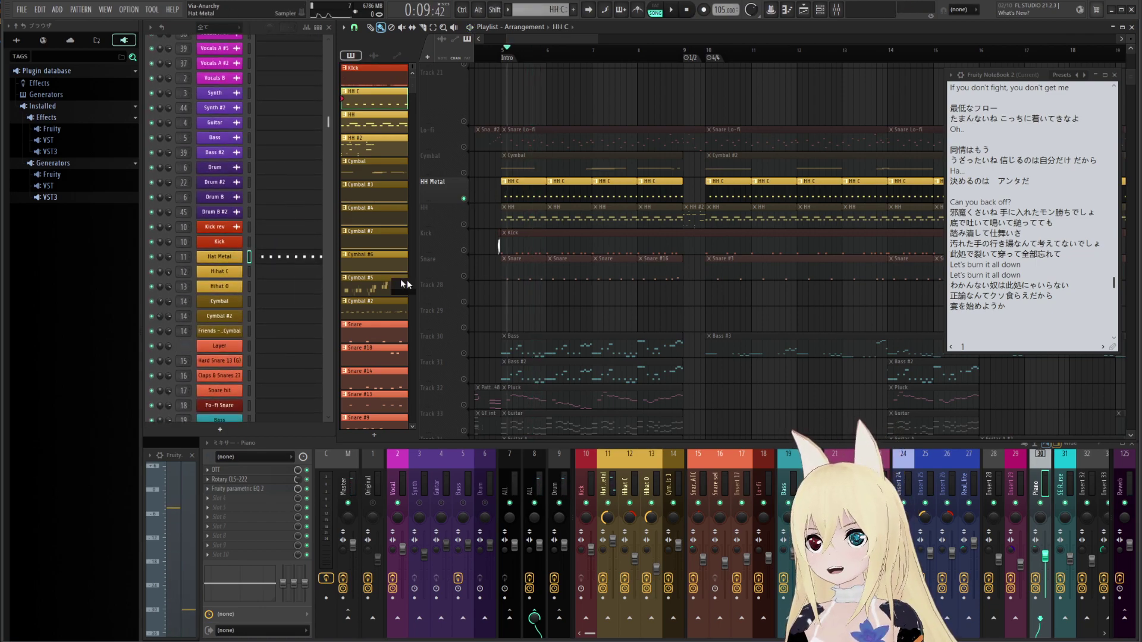
click(220, 256)
click(309, 243)
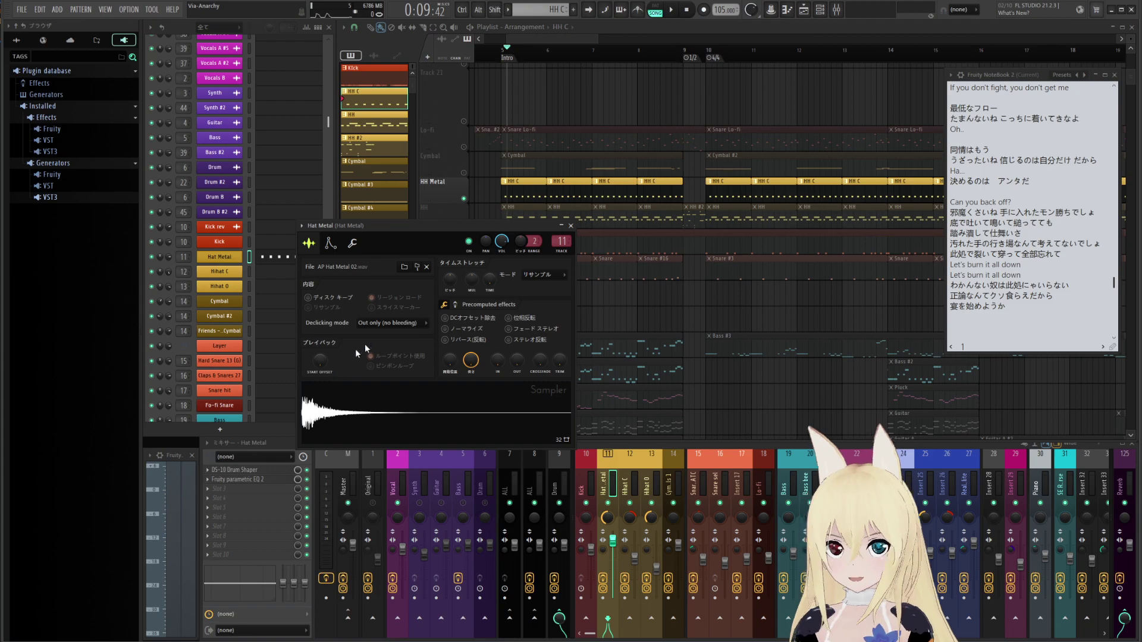
click(571, 226)
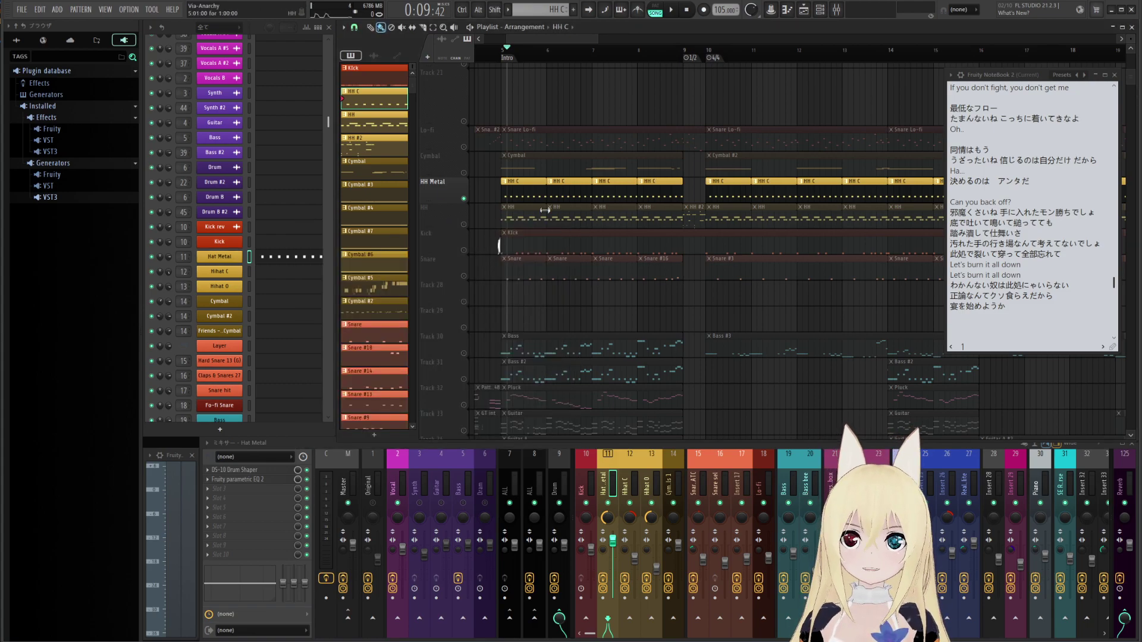
ctrl+click(464, 201)
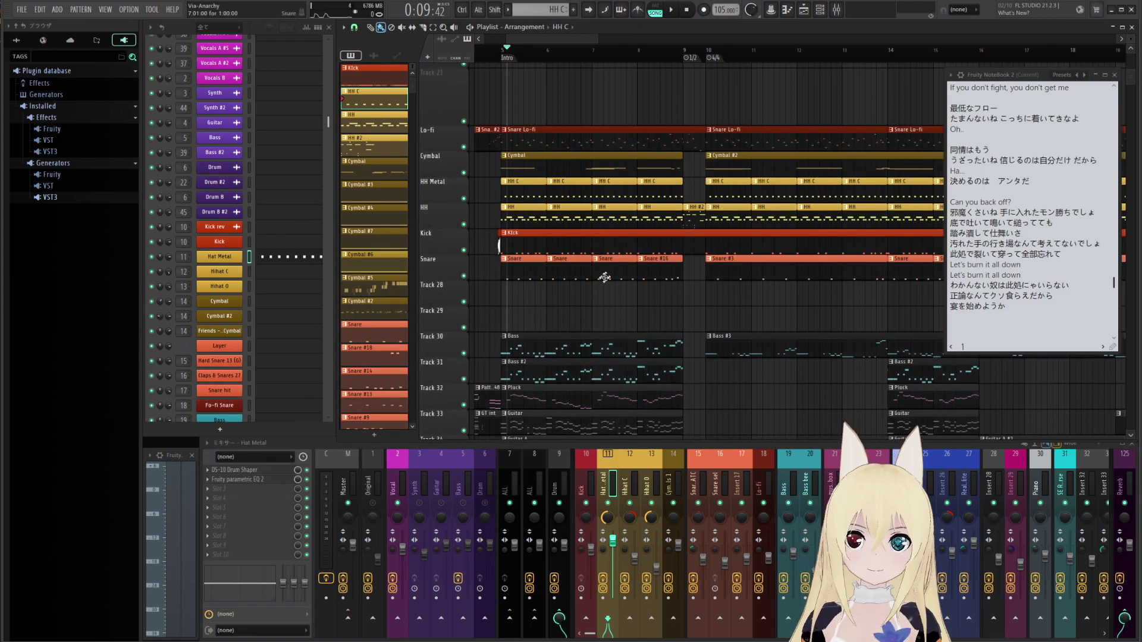
Show the effects on mixer track Insert 32, and play the HH Metal track soloed from the Intro
drag(614, 257, 611, 291)
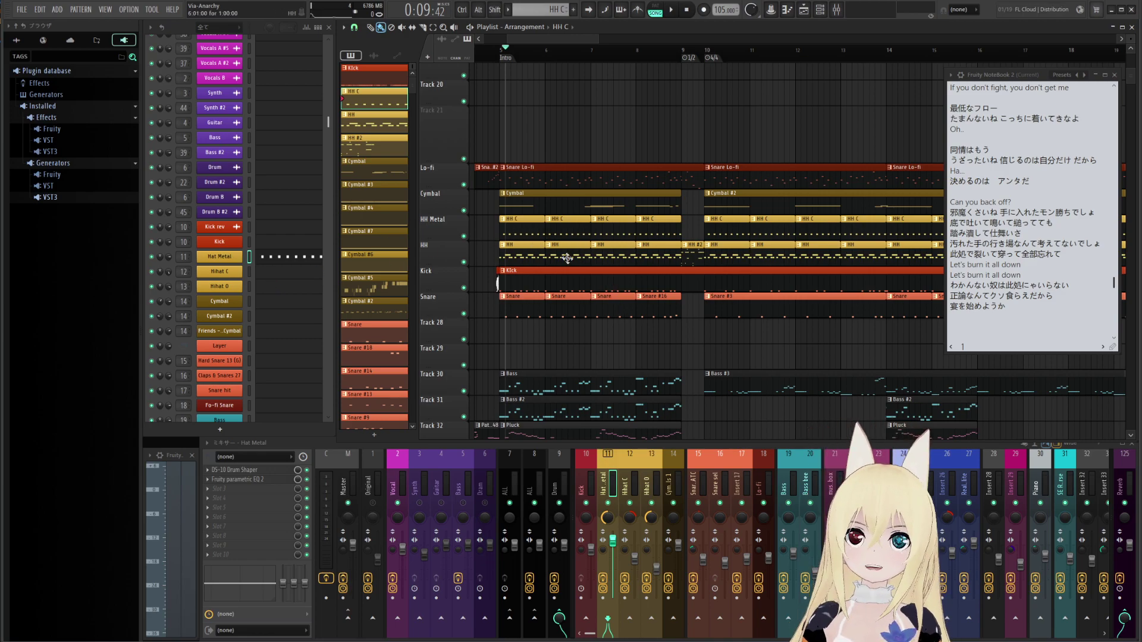
scroll(903, 485, down, 6)
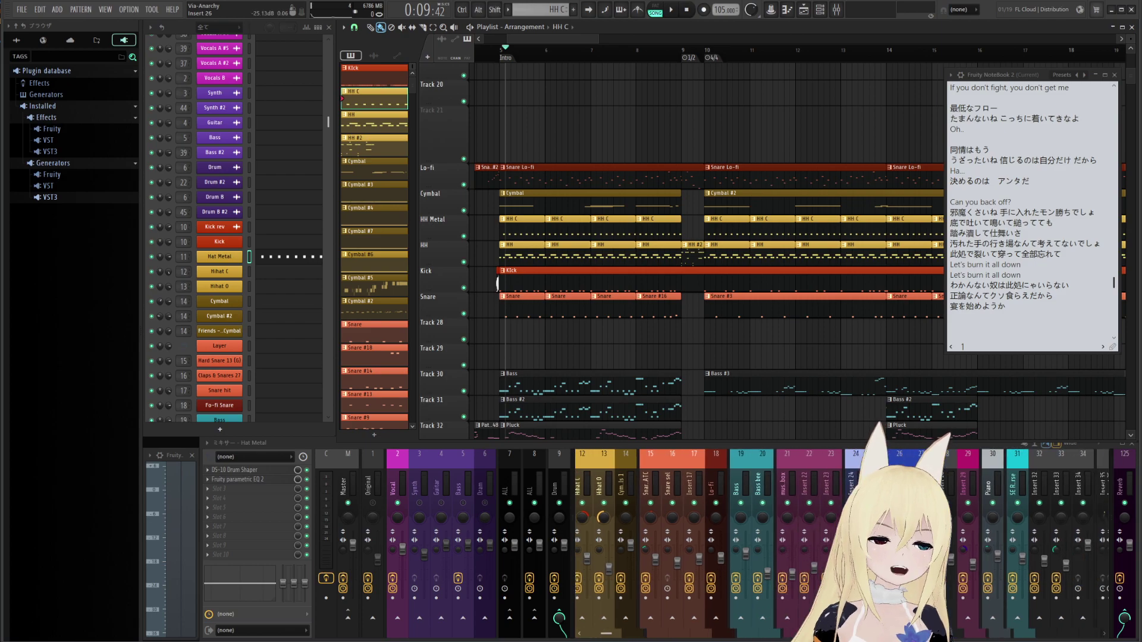
click(955, 485)
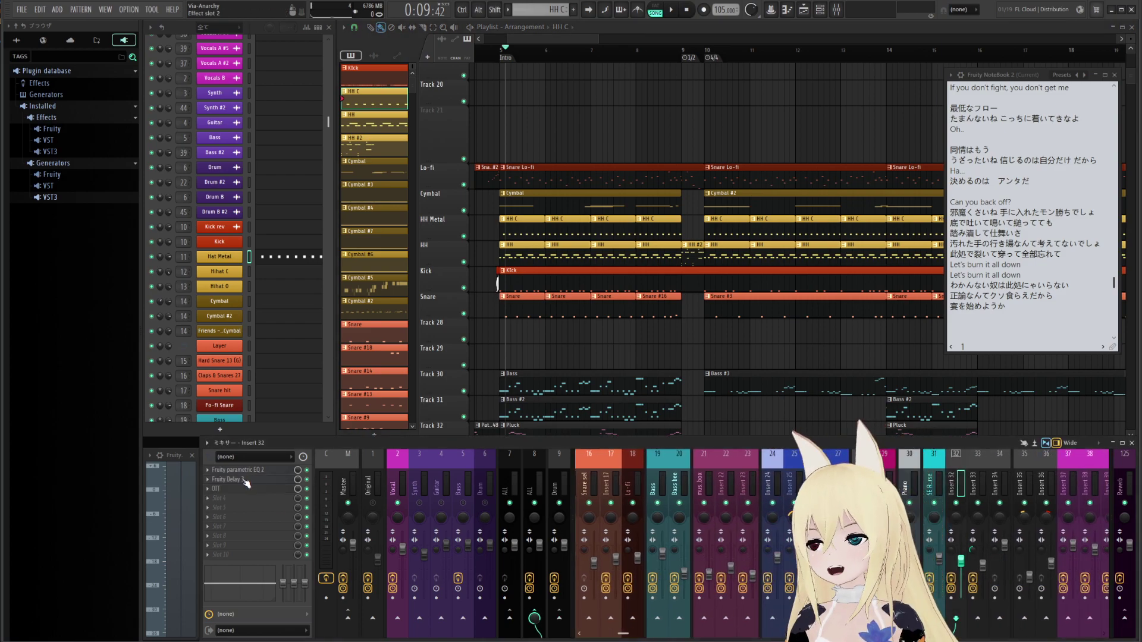
ctrl+click(464, 236)
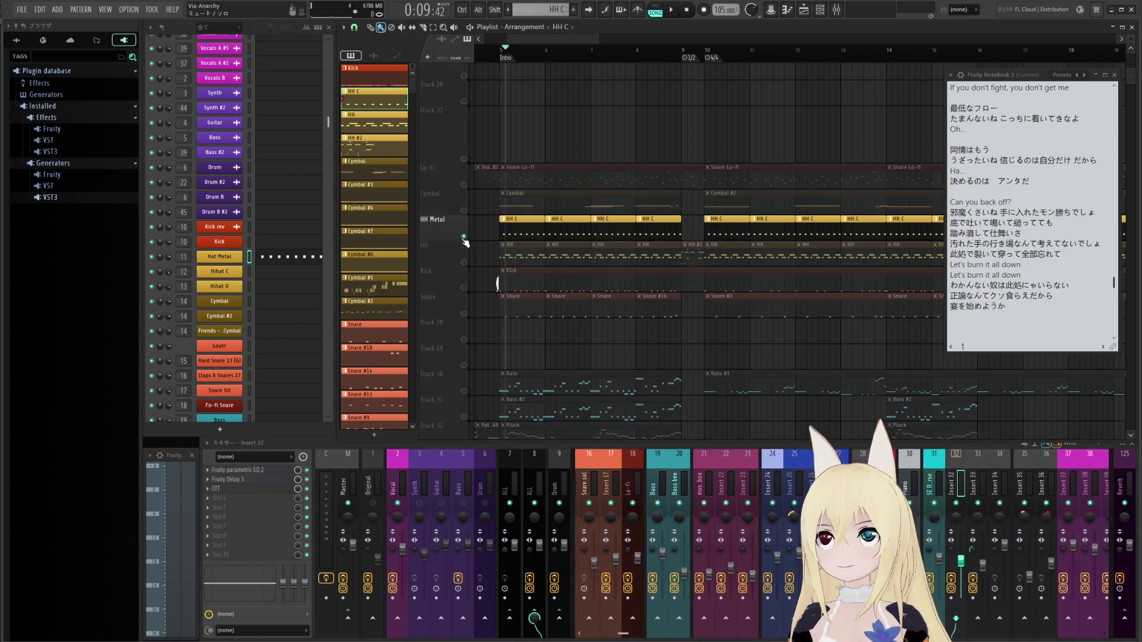
key(space)
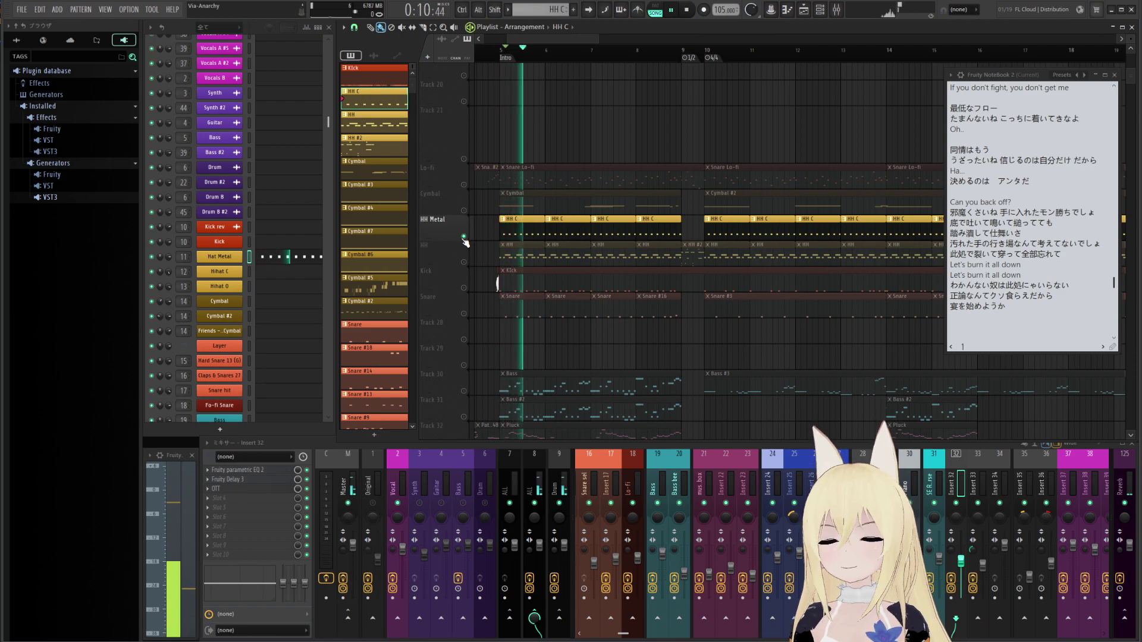
Unsolo the HH Metal track and look over the Intro's drum, bass, pluck and guitar clips in the Playlist
ctrl+click(464, 236)
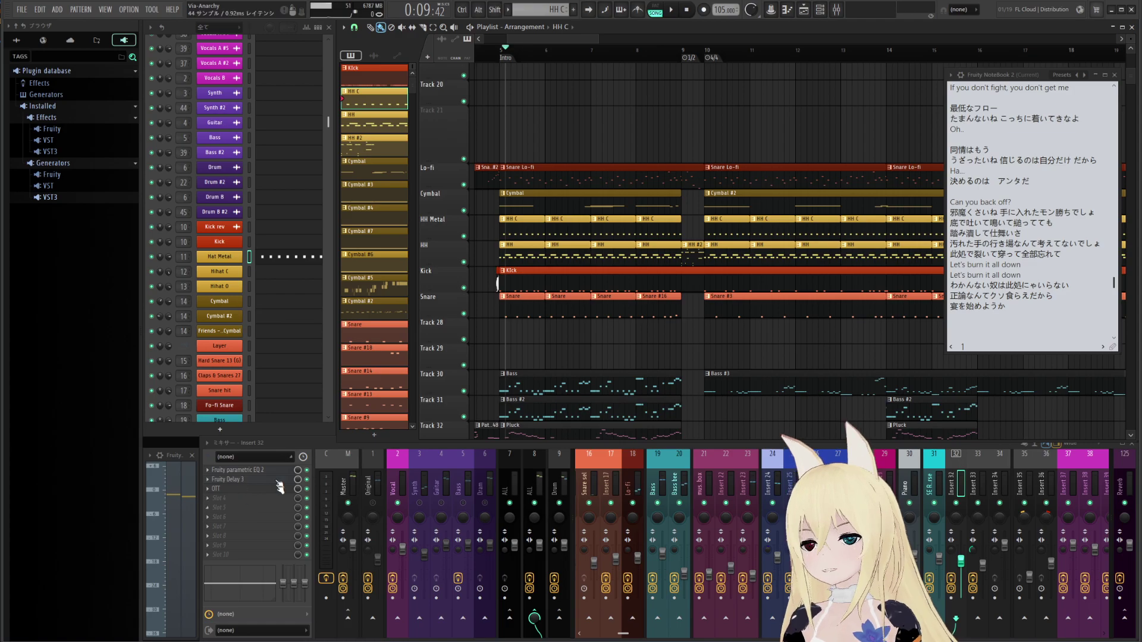
mouse_move(595, 354)
mouse_down()
mouse_move(599, 293)
mouse_move(635, 278)
mouse_up()
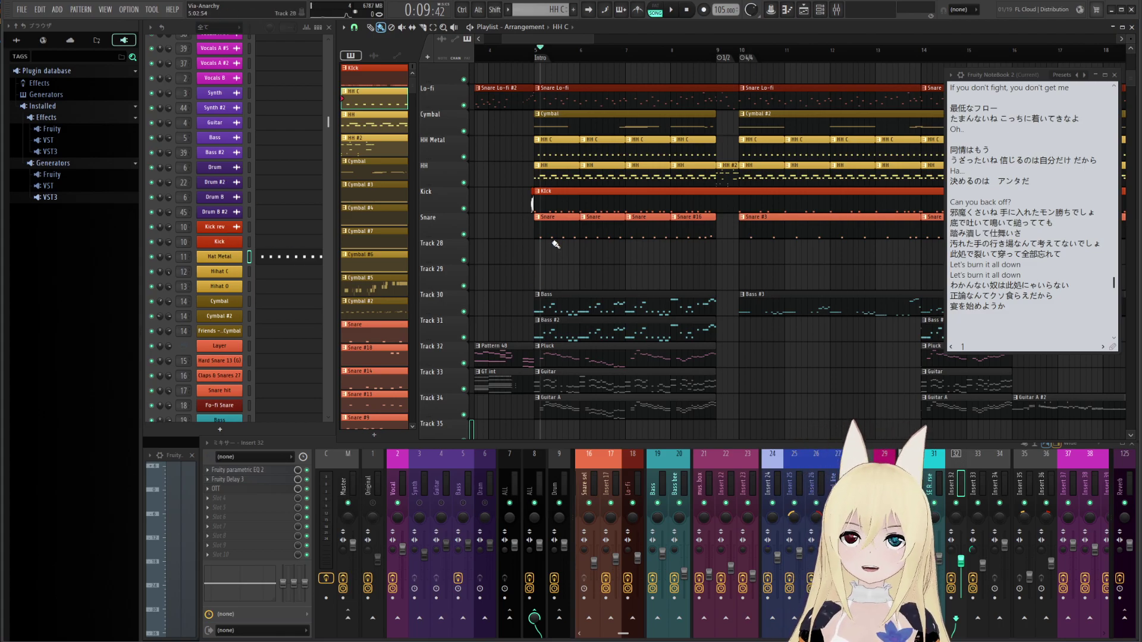
drag(570, 249, 513, 265)
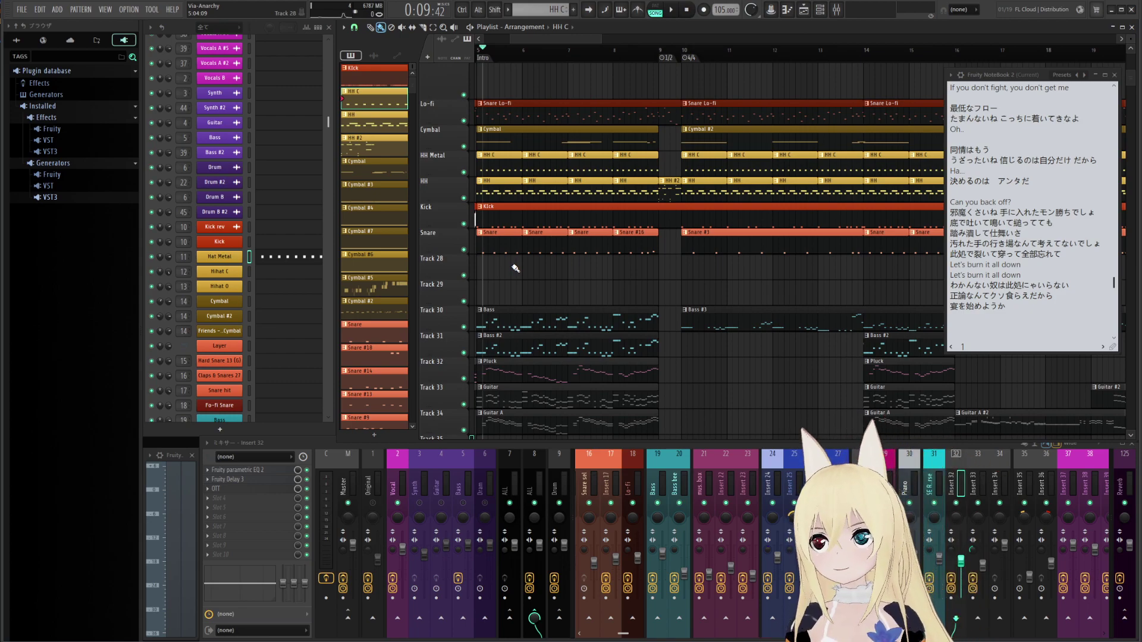
drag(515, 269, 544, 268)
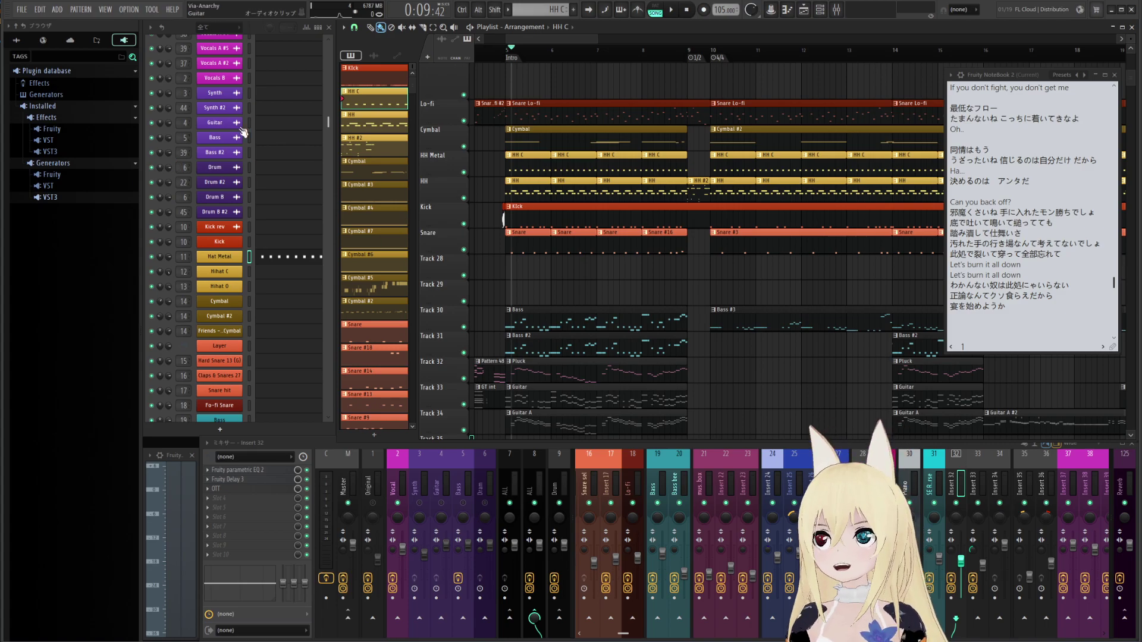
scroll(601, 235, down, 4)
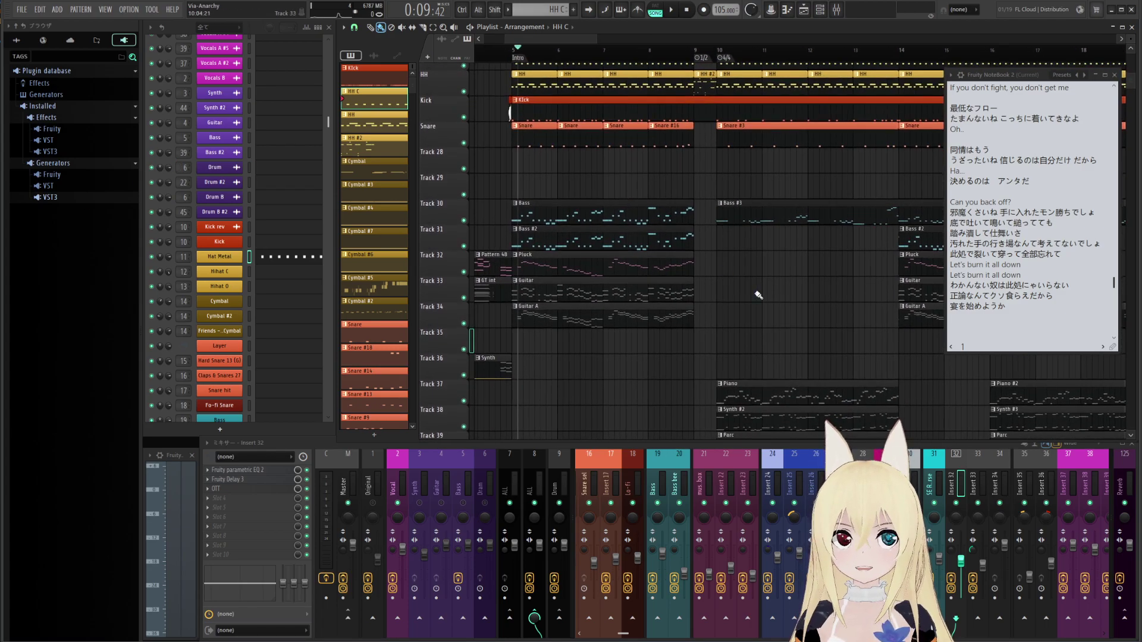
scroll(757, 294, up, 2)
scroll(771, 232, down, 6)
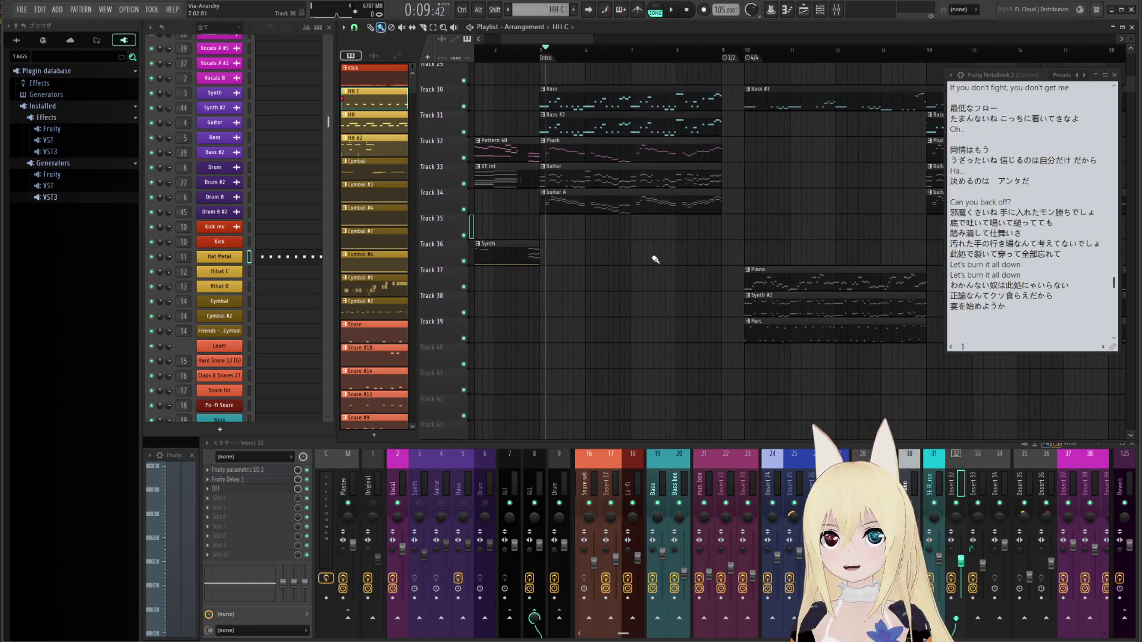
scroll(670, 306, up, 5)
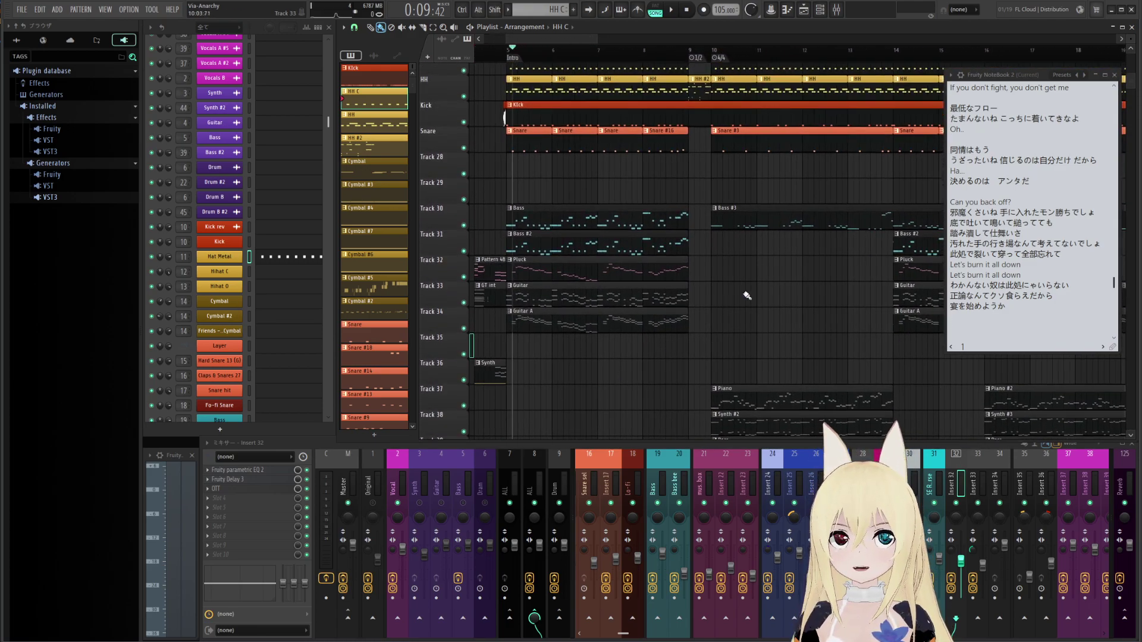
scroll(746, 296, up, 3)
Play the Intro with all tracks, solo Kick and Snare one after the other, and stop with everything unsoloed
key(space)
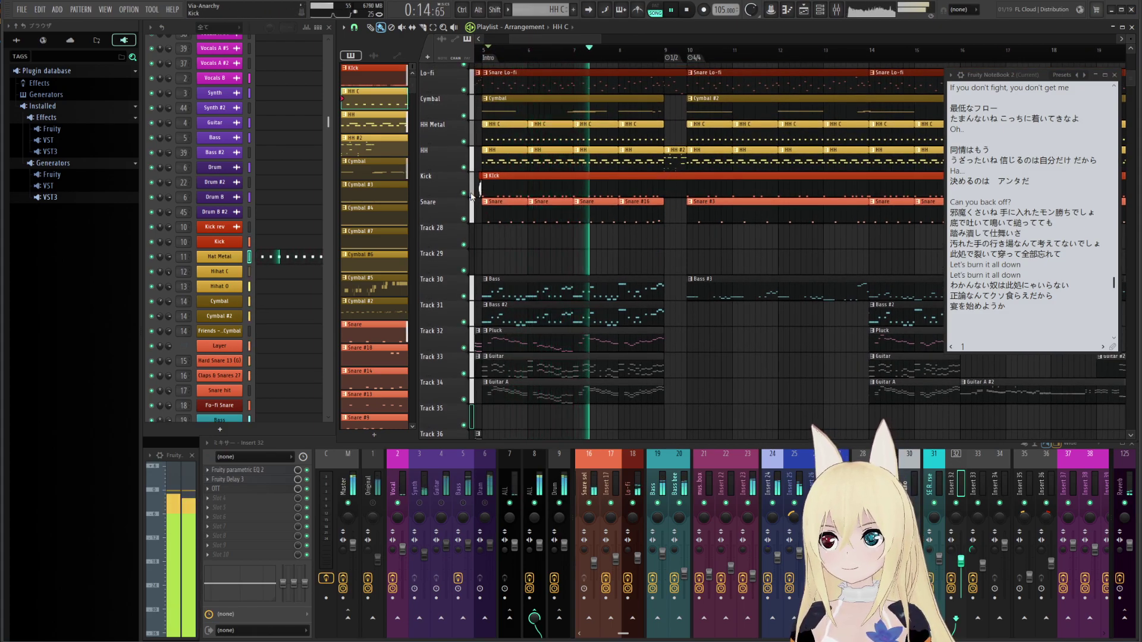
right_click(464, 193)
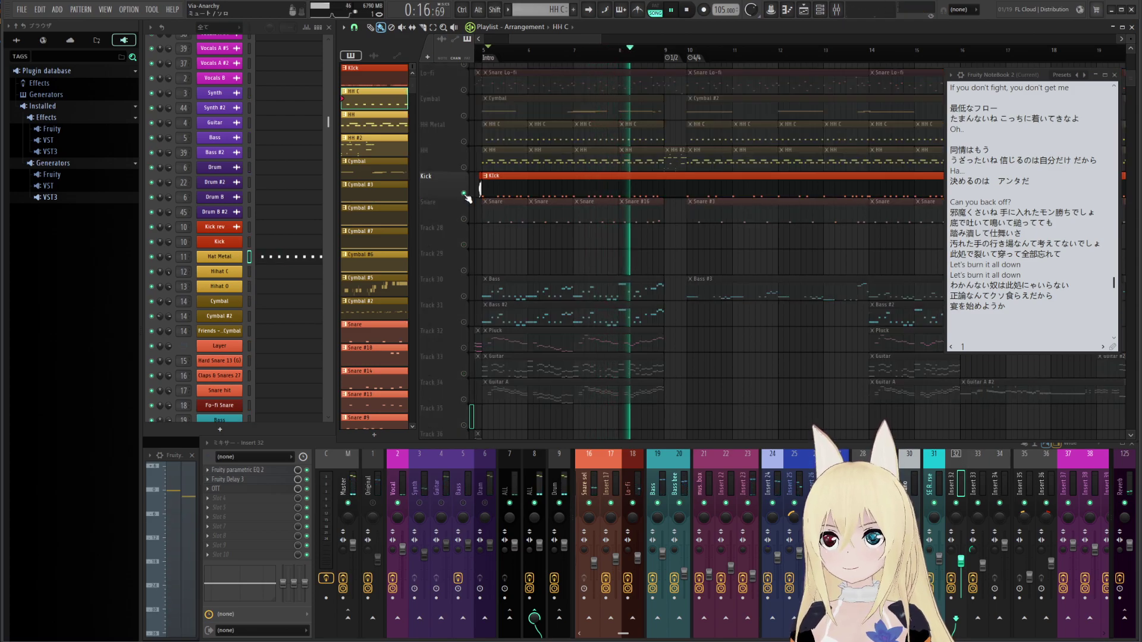
right_click(464, 194)
right_click(464, 219)
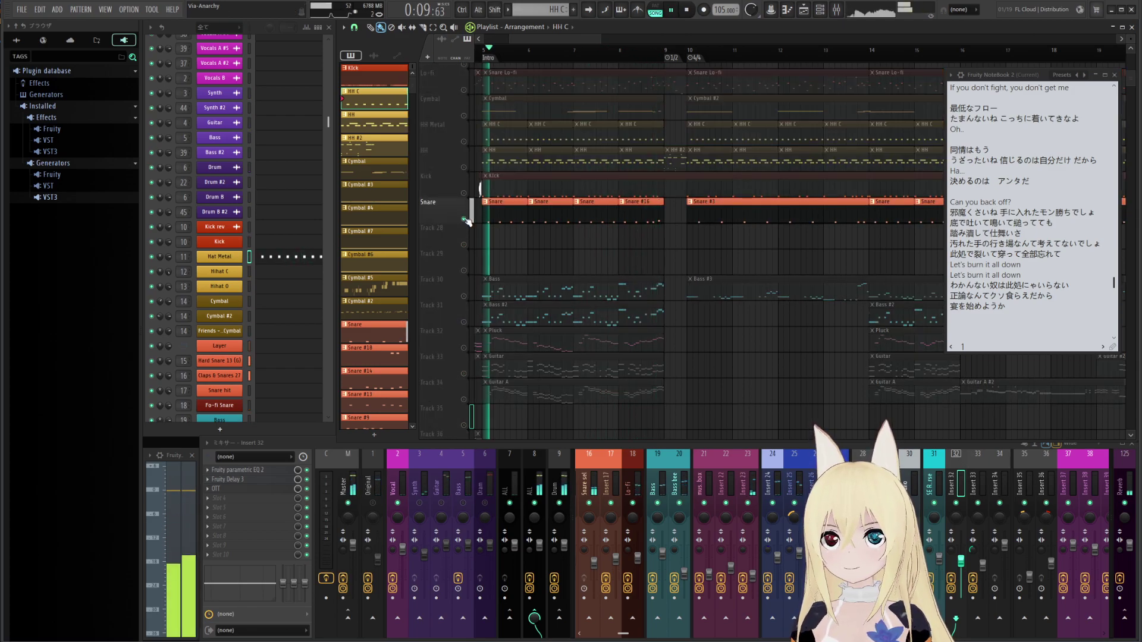
key(space)
right_click(464, 219)
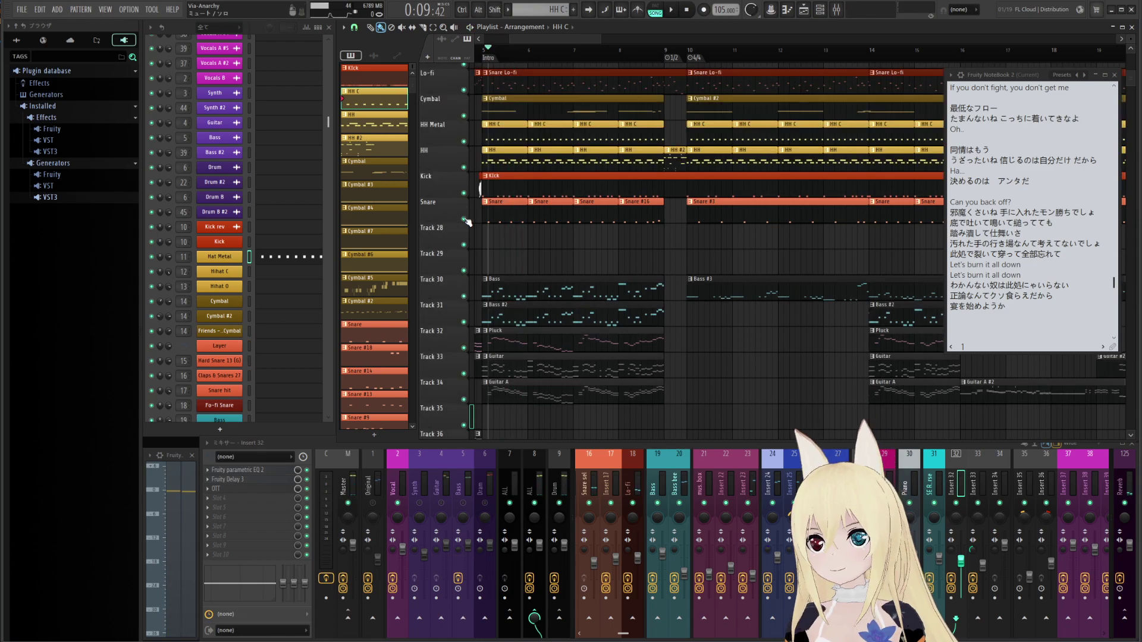
Look through the Channel rack's instrument list and audition the snare Layer channel with two notes
scroll(303, 262, down, 6)
scroll(302, 262, down, 9)
scroll(303, 262, down, 14)
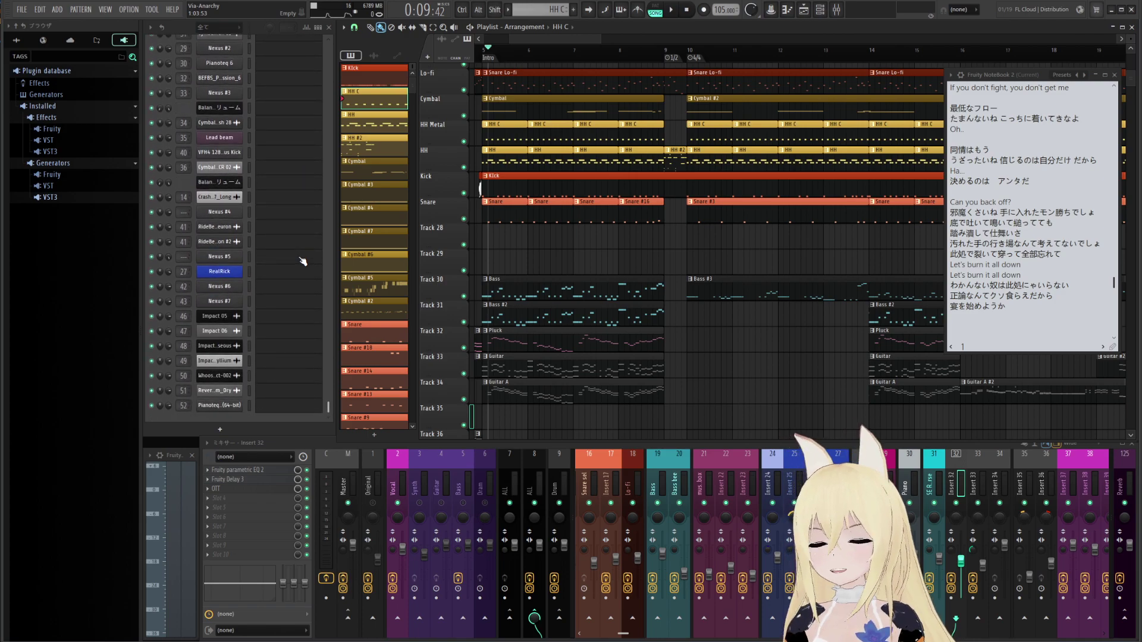
scroll(303, 262, up, 20)
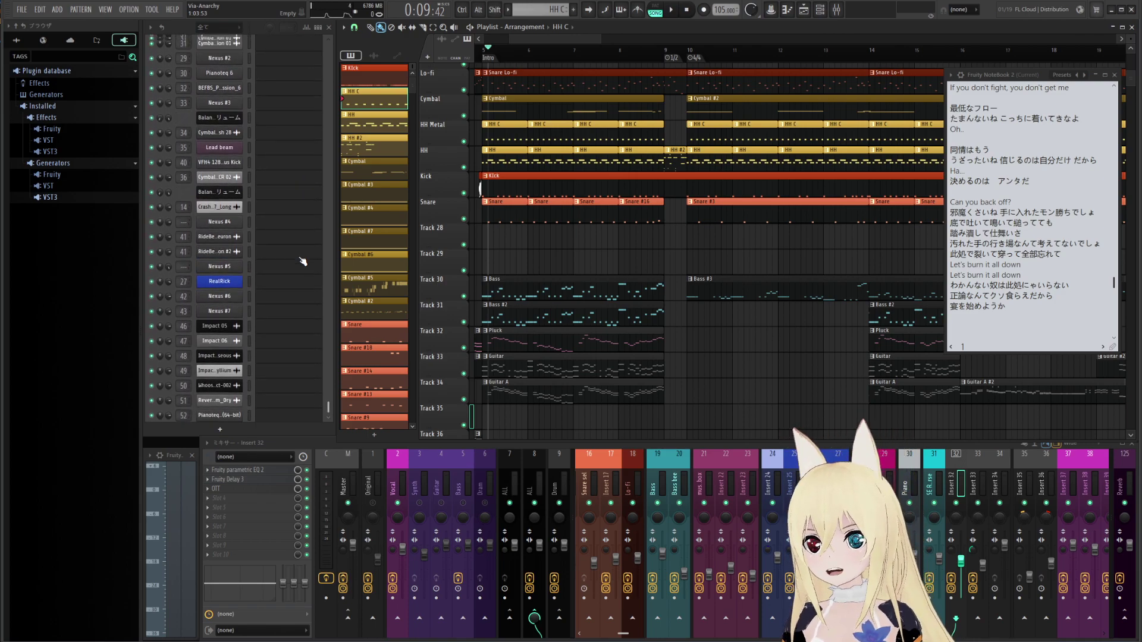
scroll(303, 261, up, 14)
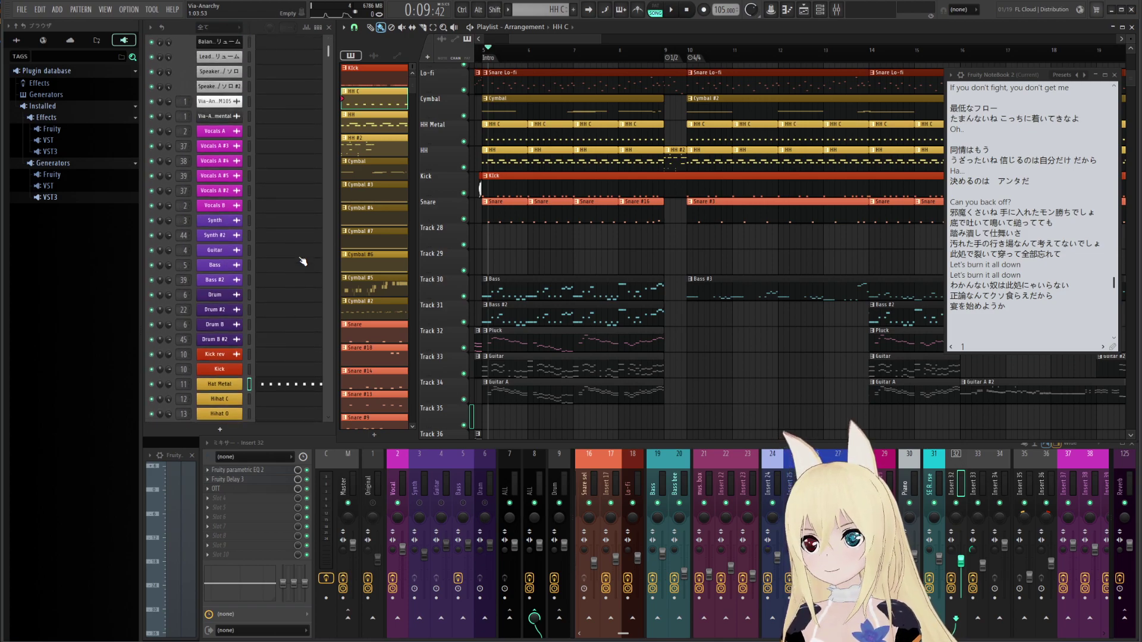
scroll(303, 261, down, 13)
scroll(303, 262, down, 1)
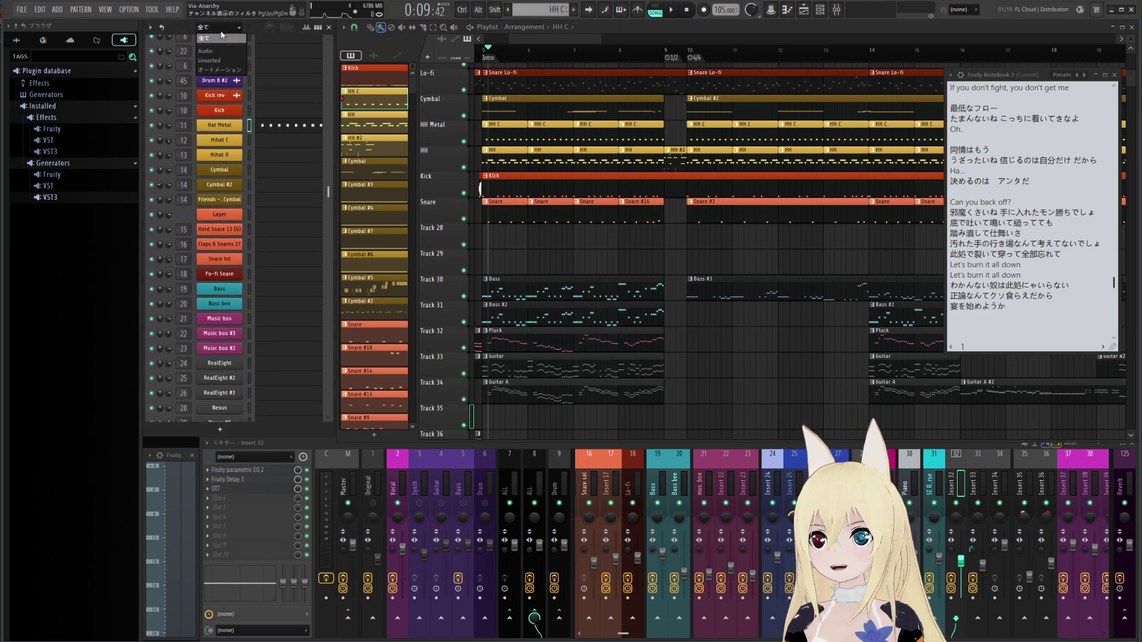
key(c)
key(c)
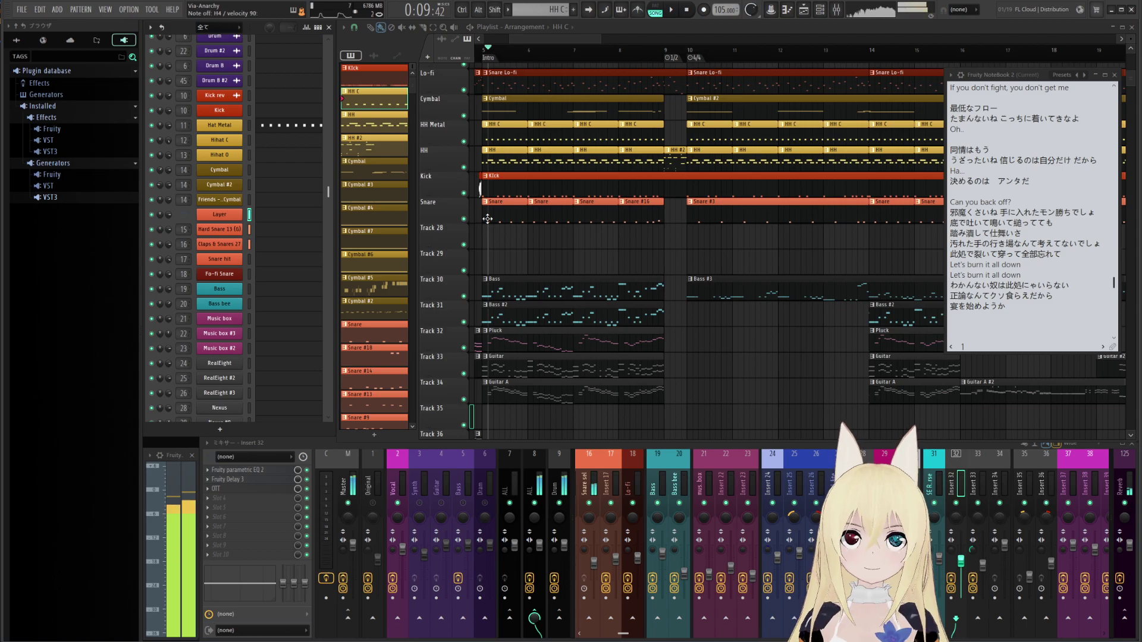
Play the full arrangement from the Intro past the 4/4 marker, following the playhead to the Piano and Synth tracks, and stop
key(space)
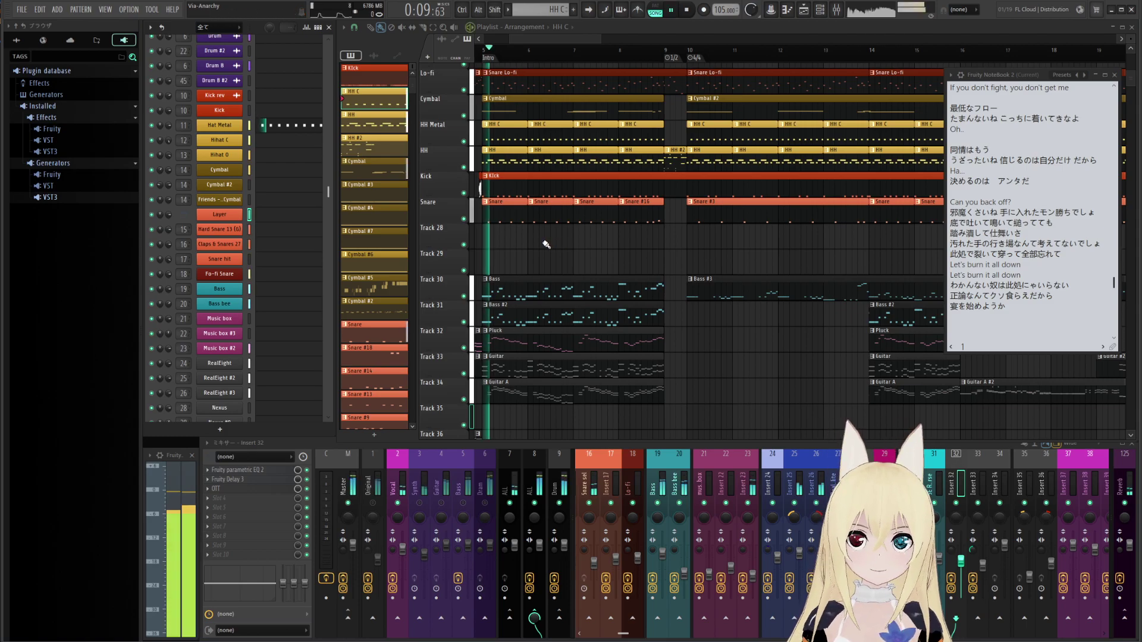
drag(576, 248, 593, 167)
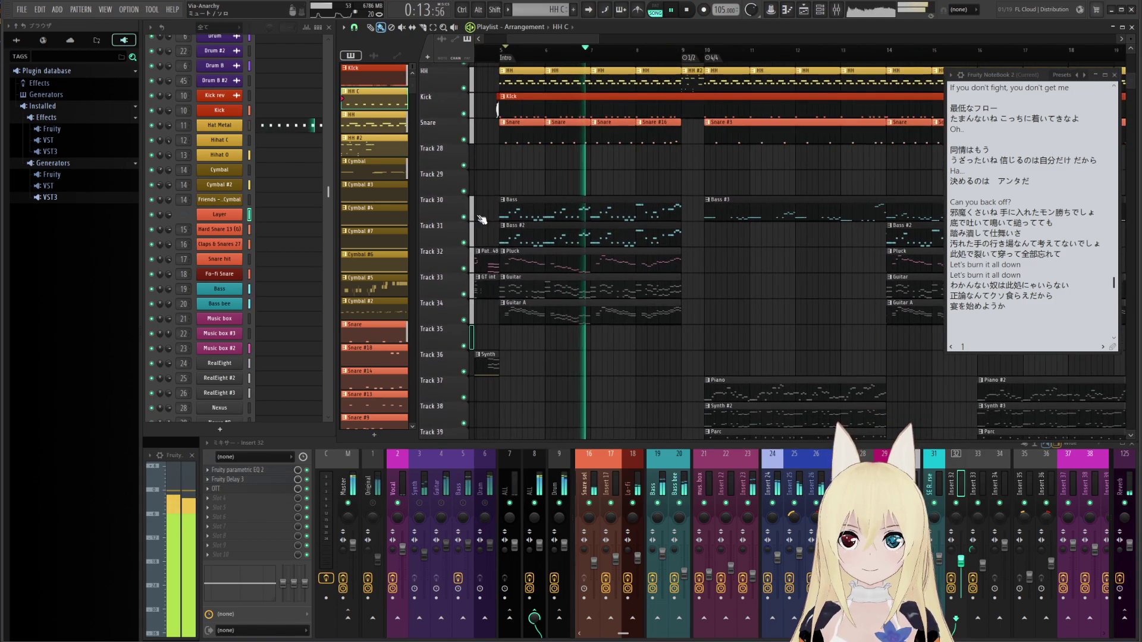
drag(640, 222, 526, 227)
drag(658, 246, 645, 266)
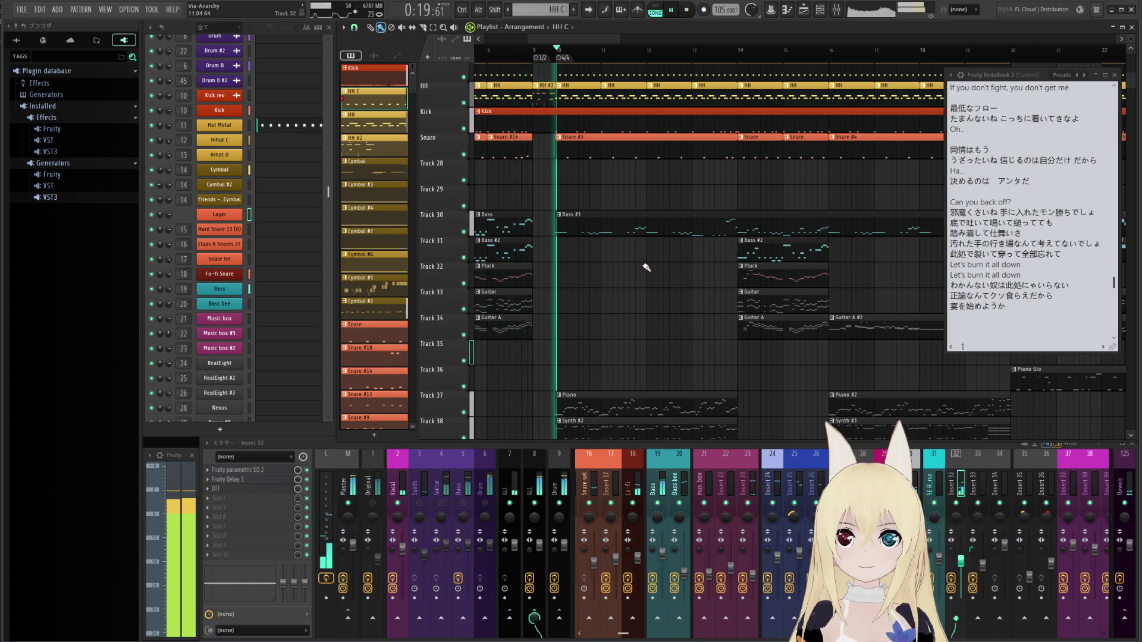
drag(643, 287, 632, 227)
scroll(1037, 217, down, 6)
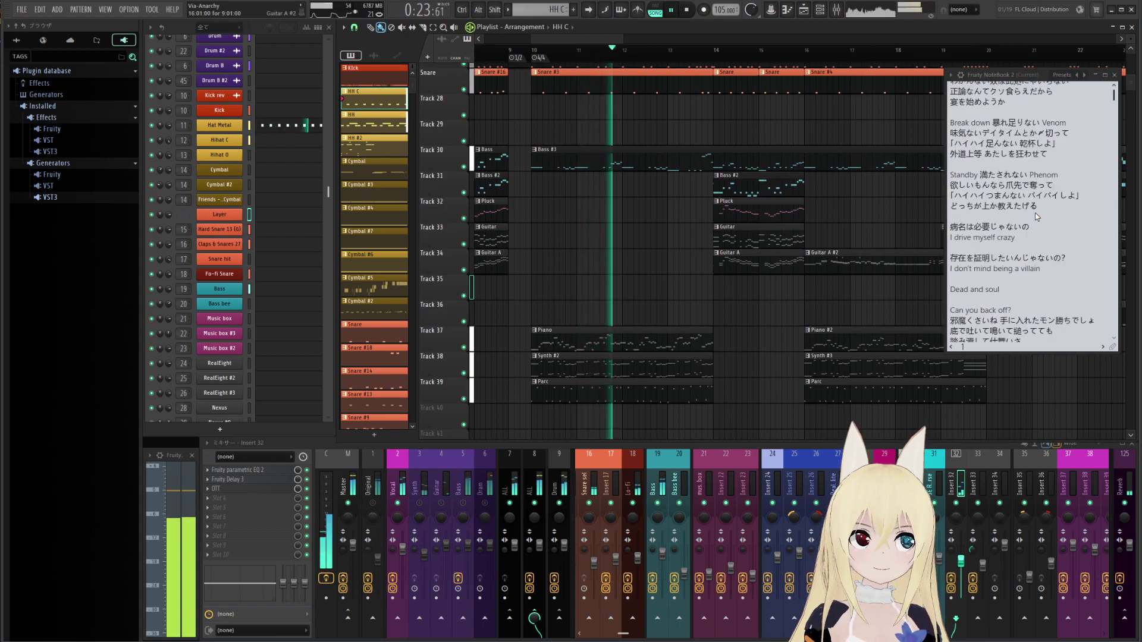
drag(648, 243, 670, 220)
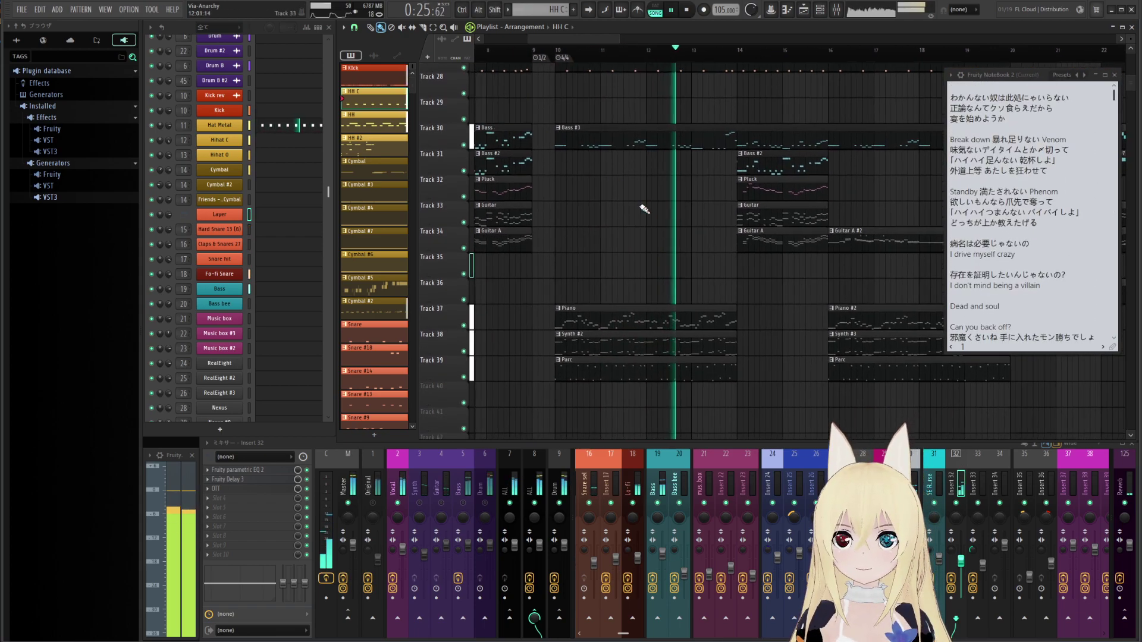
key(space)
View the notes of the Piano clip on Track 37 in the Piano roll and close it
double_click(580, 320)
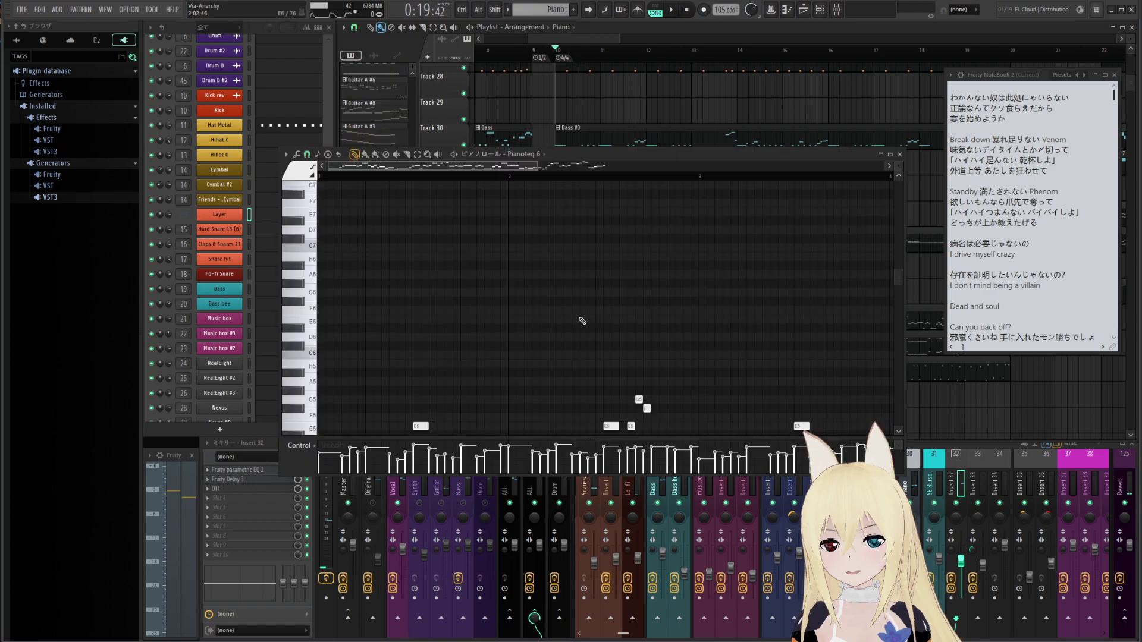
scroll(899, 208, down, 5)
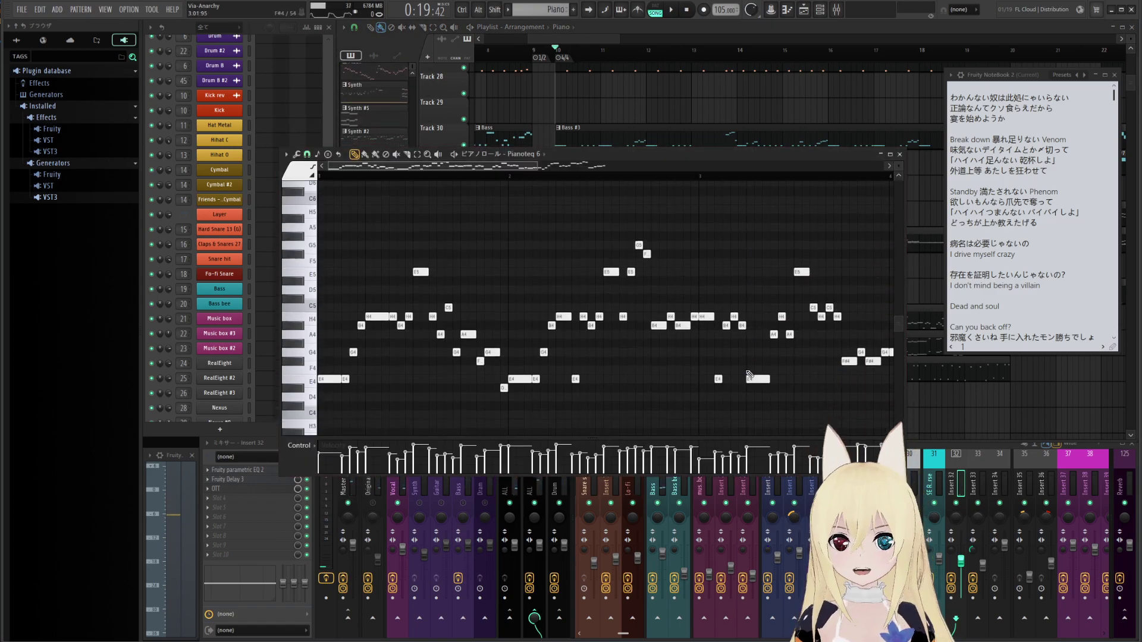
click(899, 154)
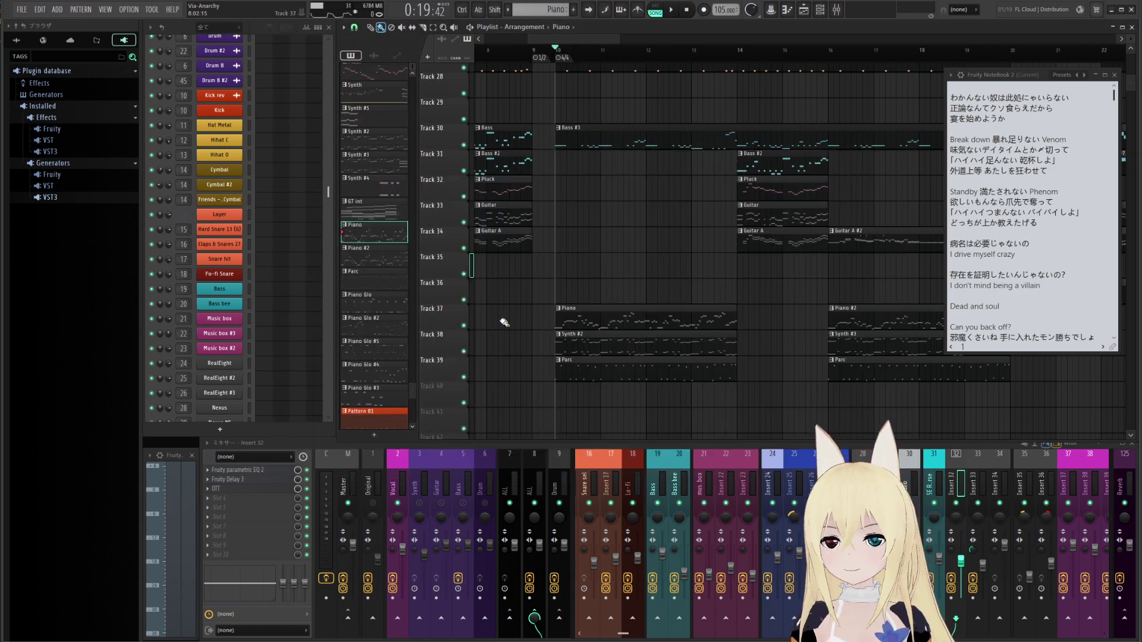
Solo Track 37, play its piano part from the 4/4 marker, stop and unsolo it
right_click(465, 326)
key(space)
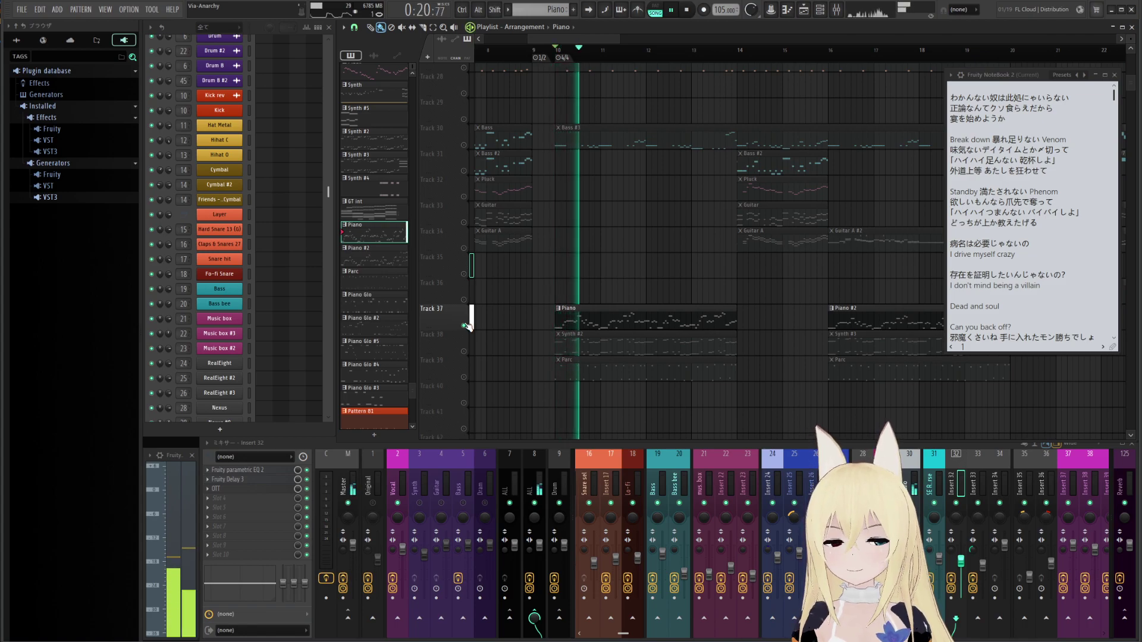
key(space)
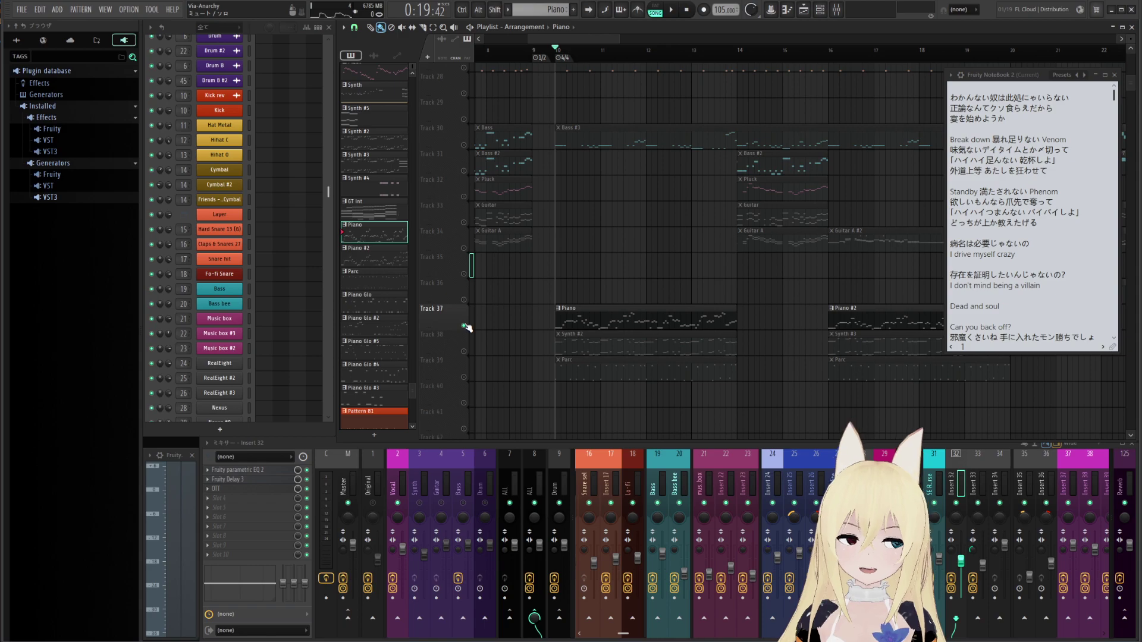
right_click(465, 326)
Play the section from the 4/4 marker as the remake and with only the Original mixer track soloed, and unsolo it
key(space)
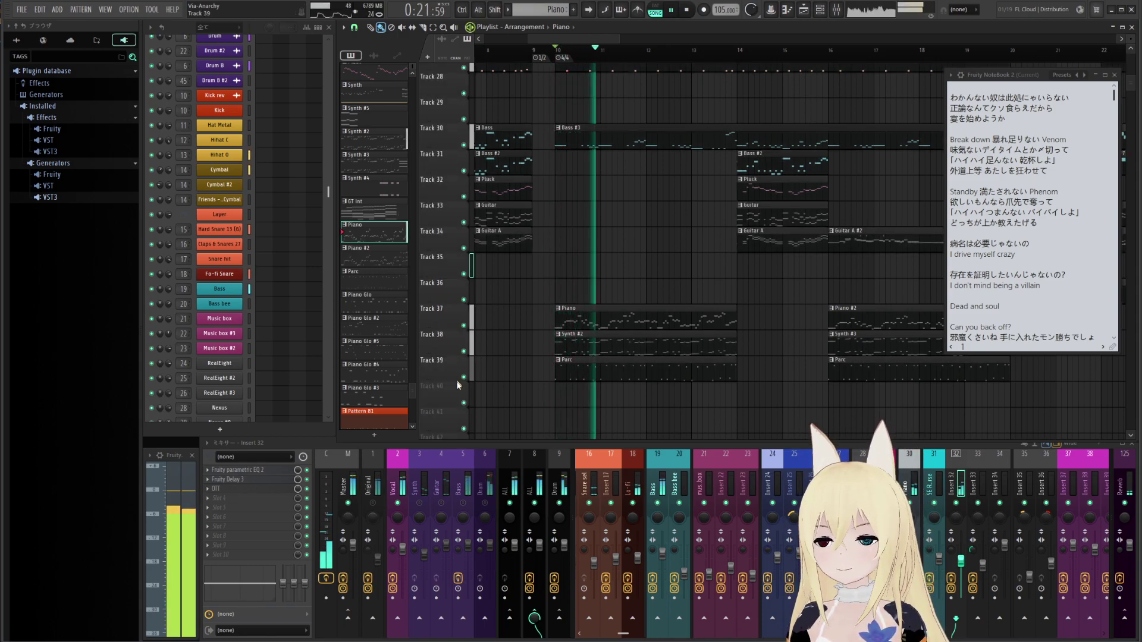
key(space)
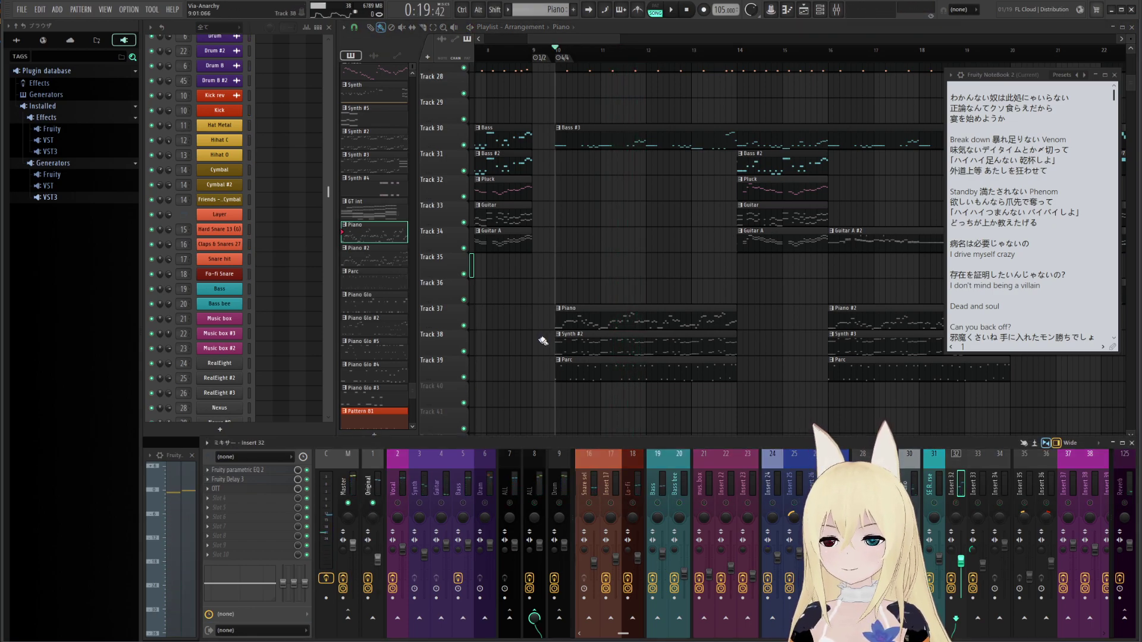
key(space)
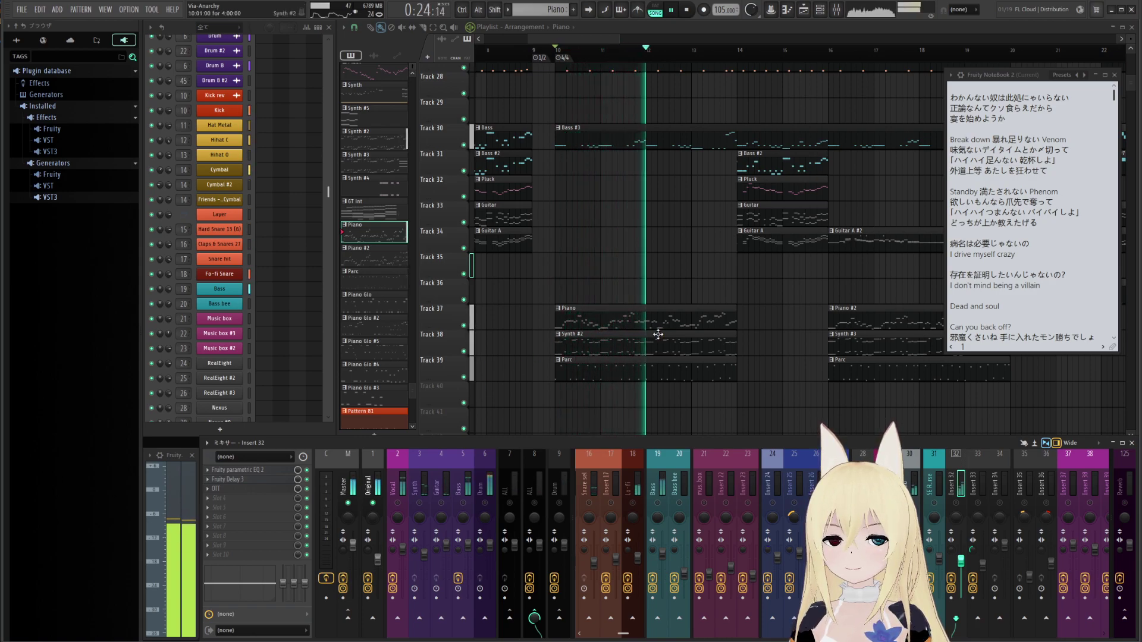
key(space)
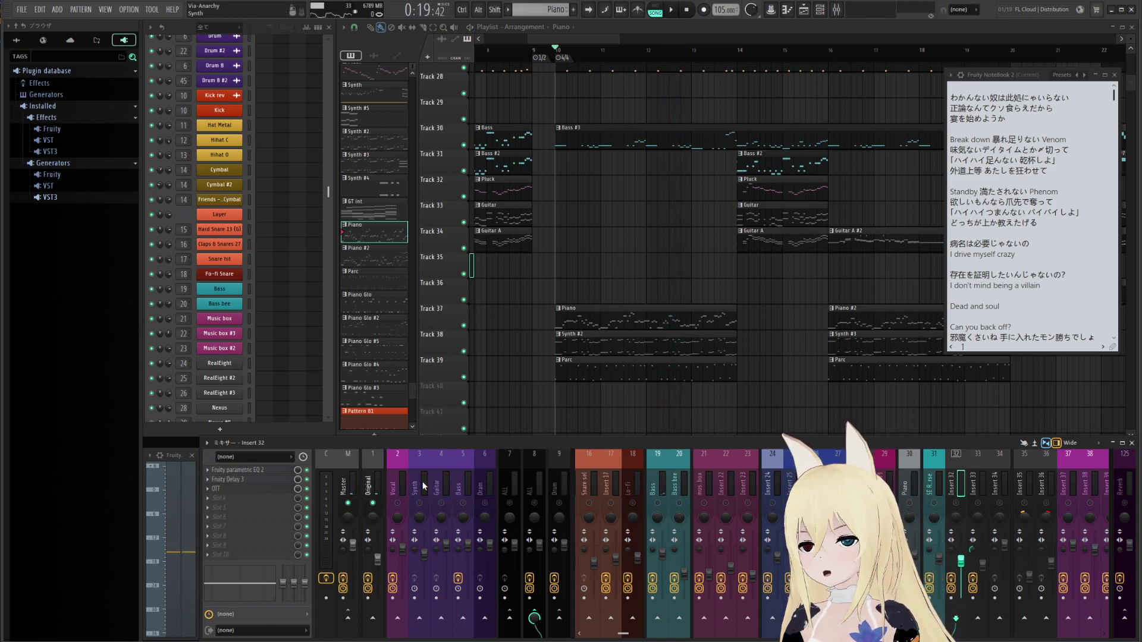
right_click(373, 504)
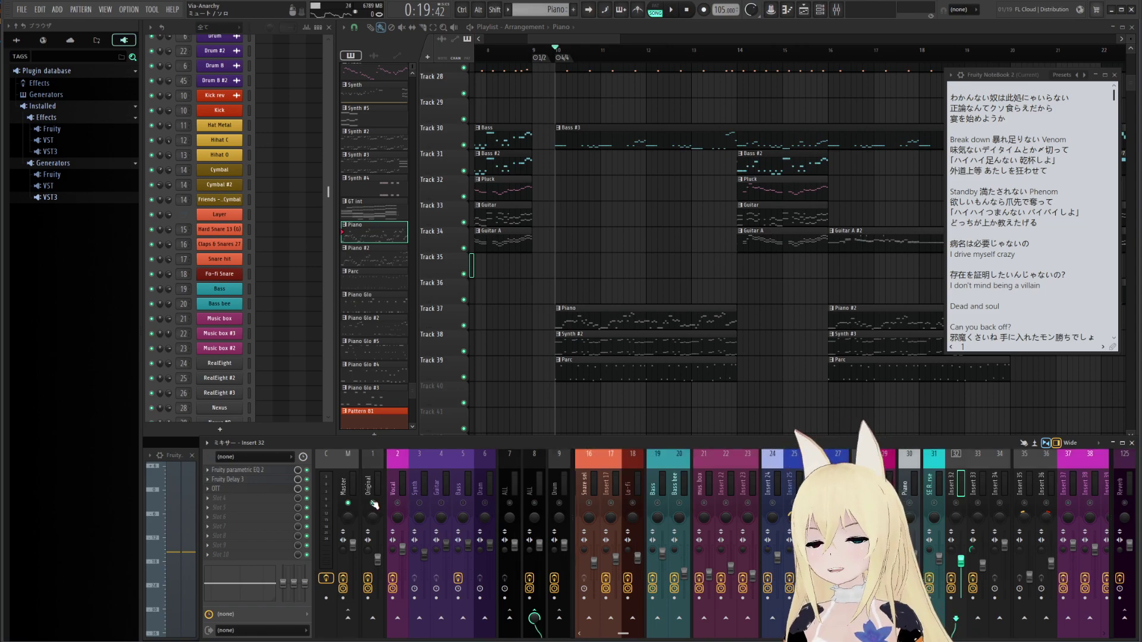
Replay the remake's full mix from the 4/4 marker with all mixer tracks on, and stop
mouse_move(574, 391)
mouse_down()
mouse_move(556, 358)
mouse_move(513, 375)
mouse_move(574, 382)
mouse_up()
key(space)
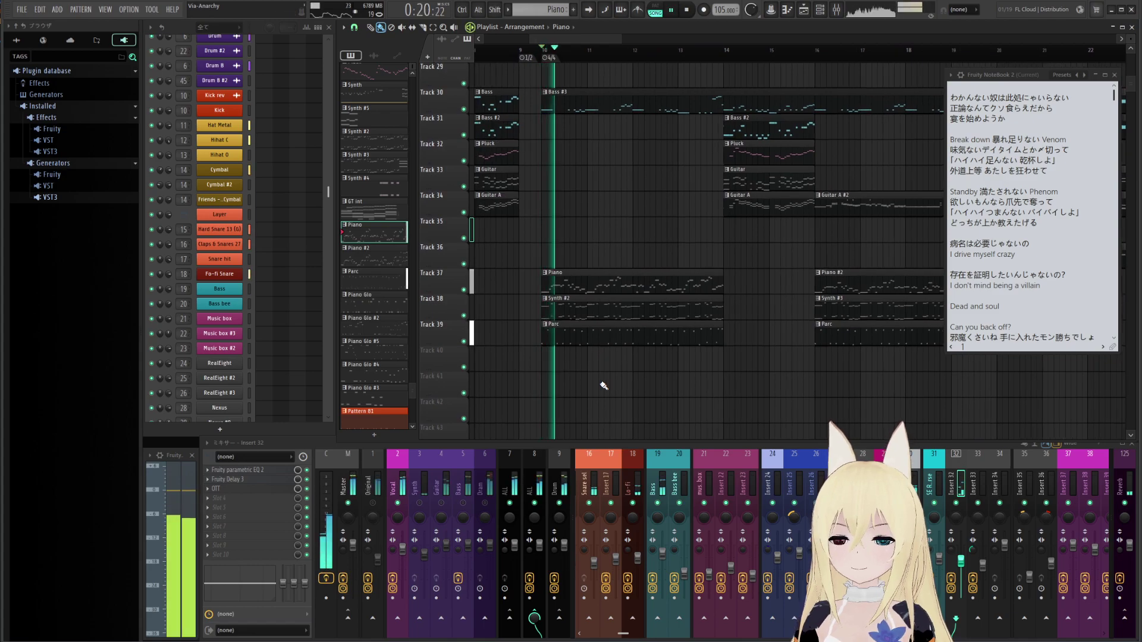
drag(604, 385, 573, 379)
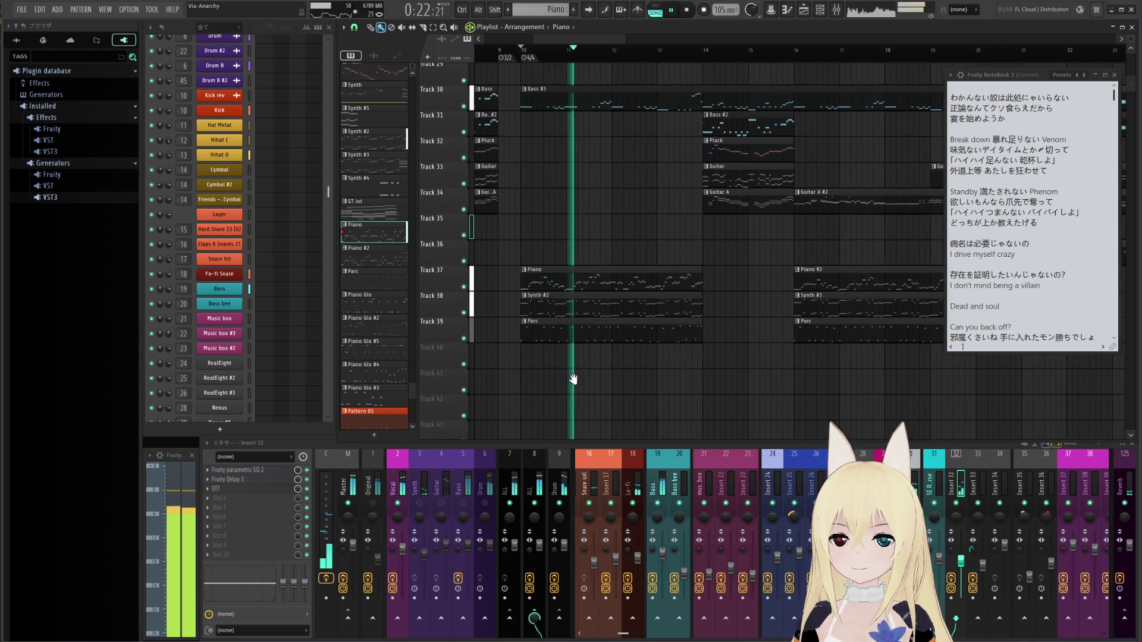
key(space)
Solo Track 38 and play its Synth #2 part from the 4/4 marker
right_click(464, 313)
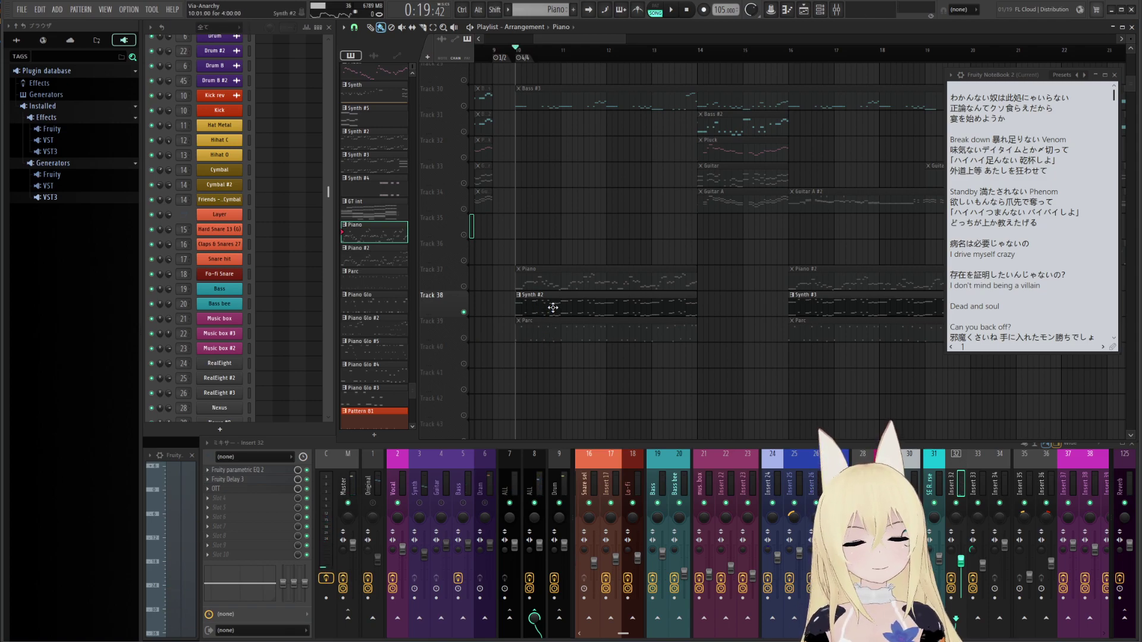
key(space)
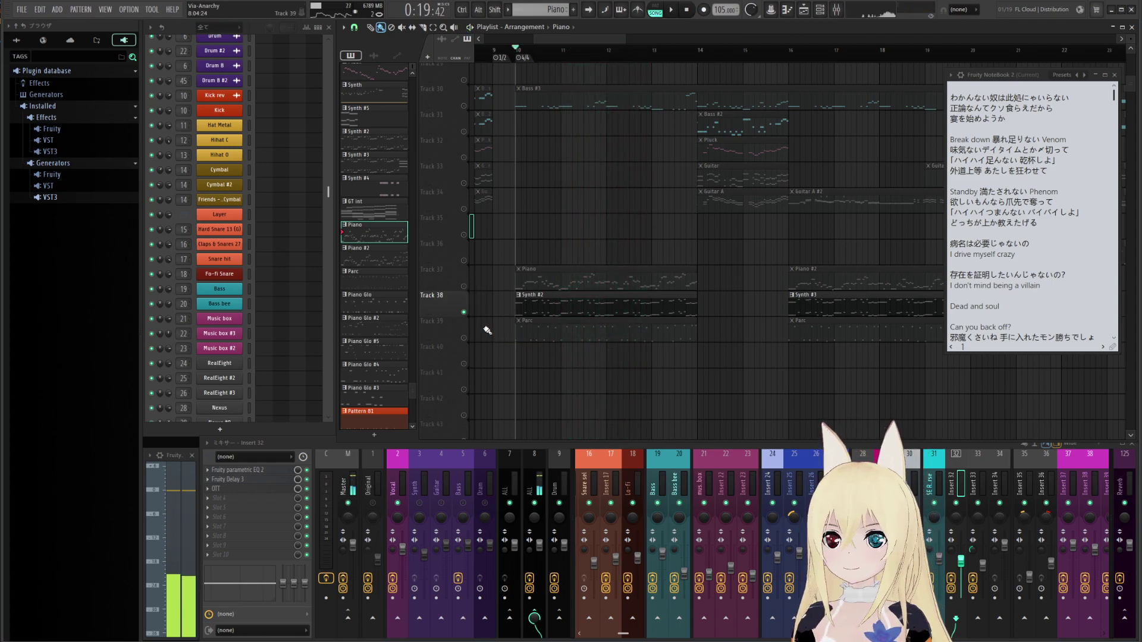
Unsolo Track 38, play the remake's full mix from the 4/4 marker and stop
ctrl+click(464, 313)
key(space)
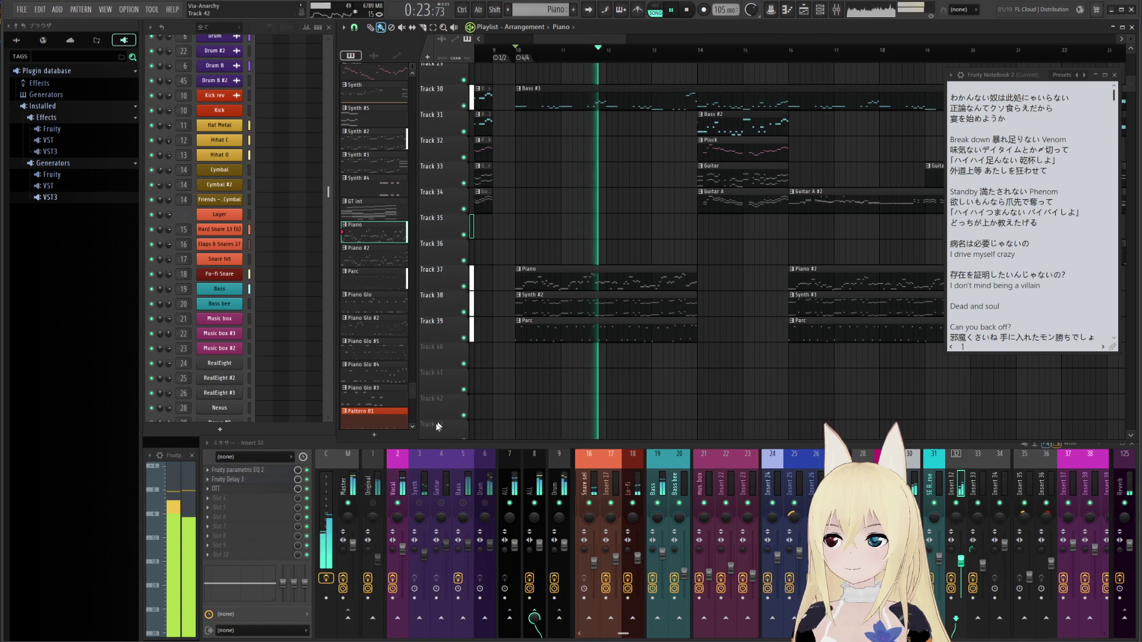
key(space)
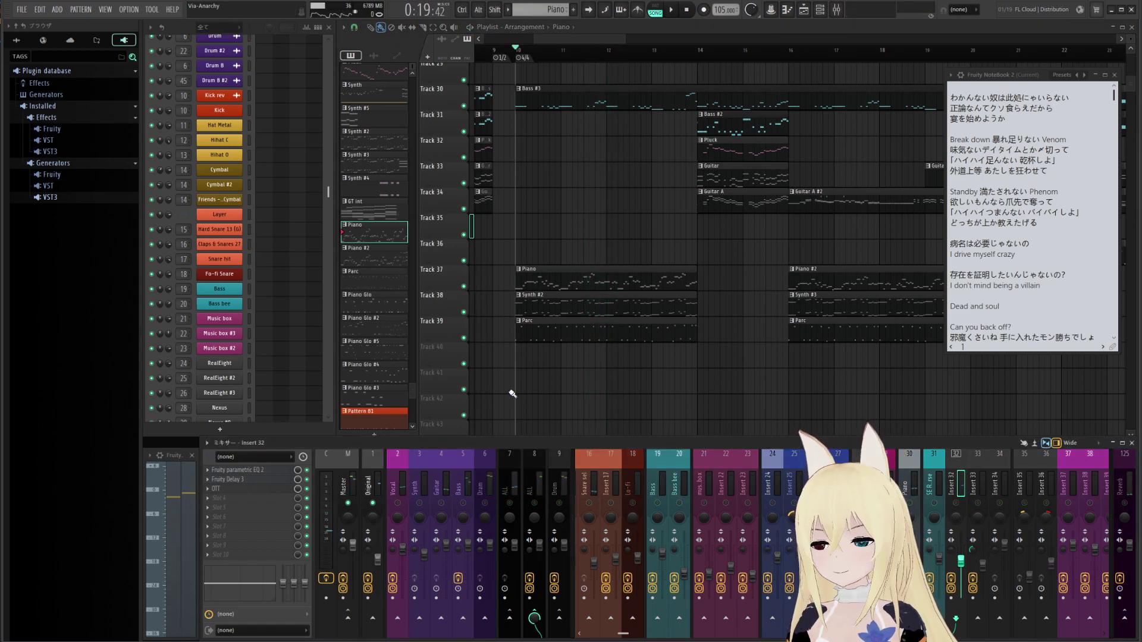
Compare the section from the 4/4 marker by playing only the Original mixer track, then the remake with all mixer tracks on
key(space)
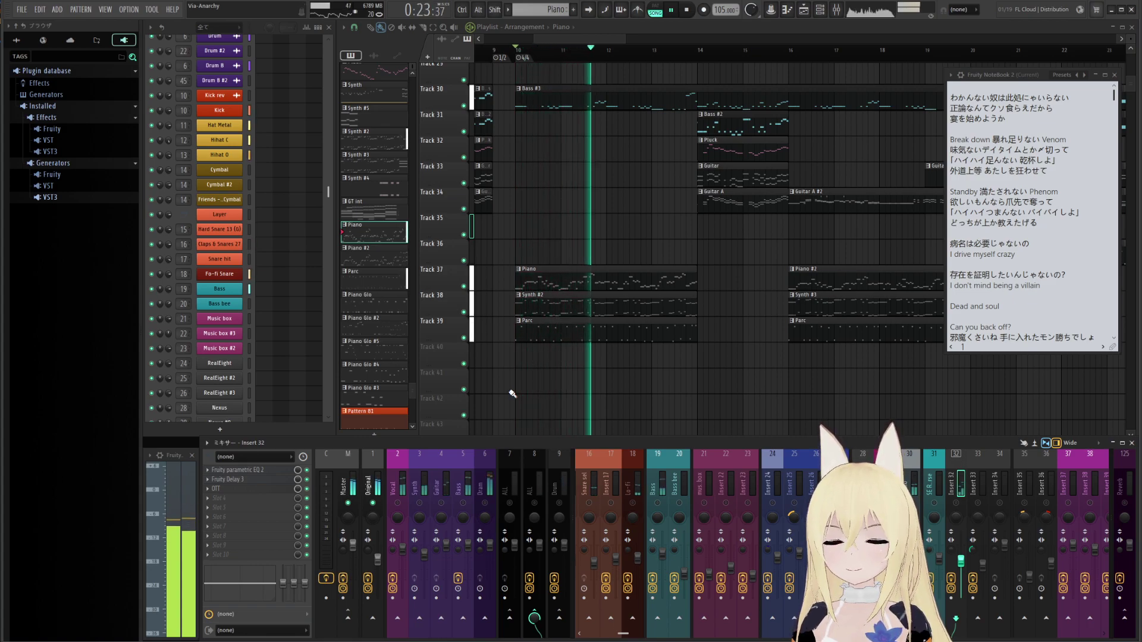
key(space)
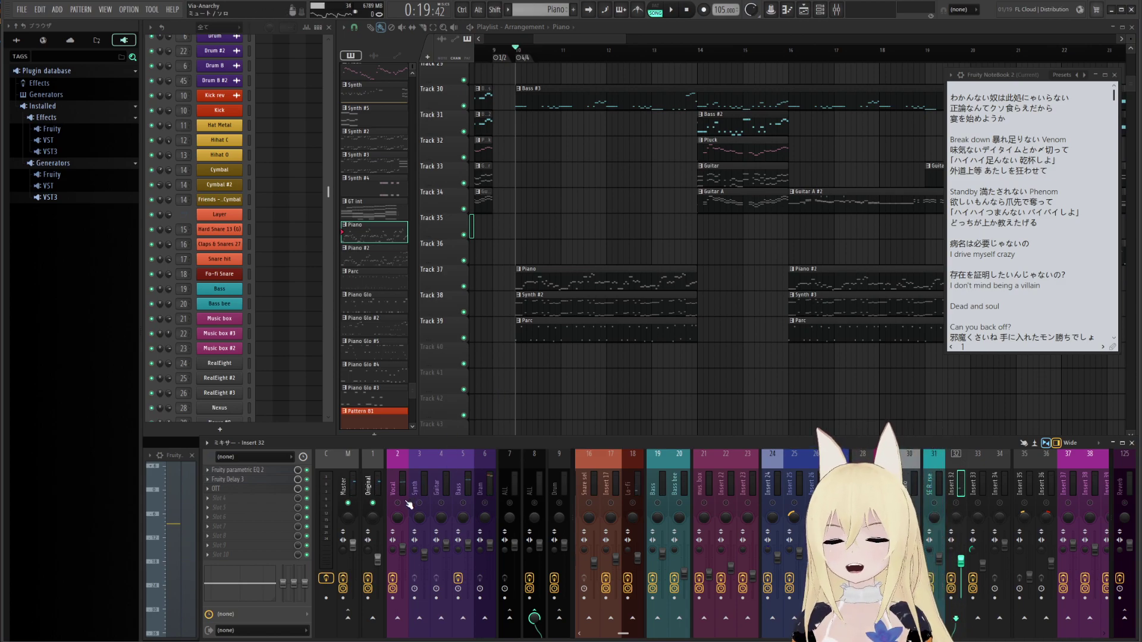
key(space)
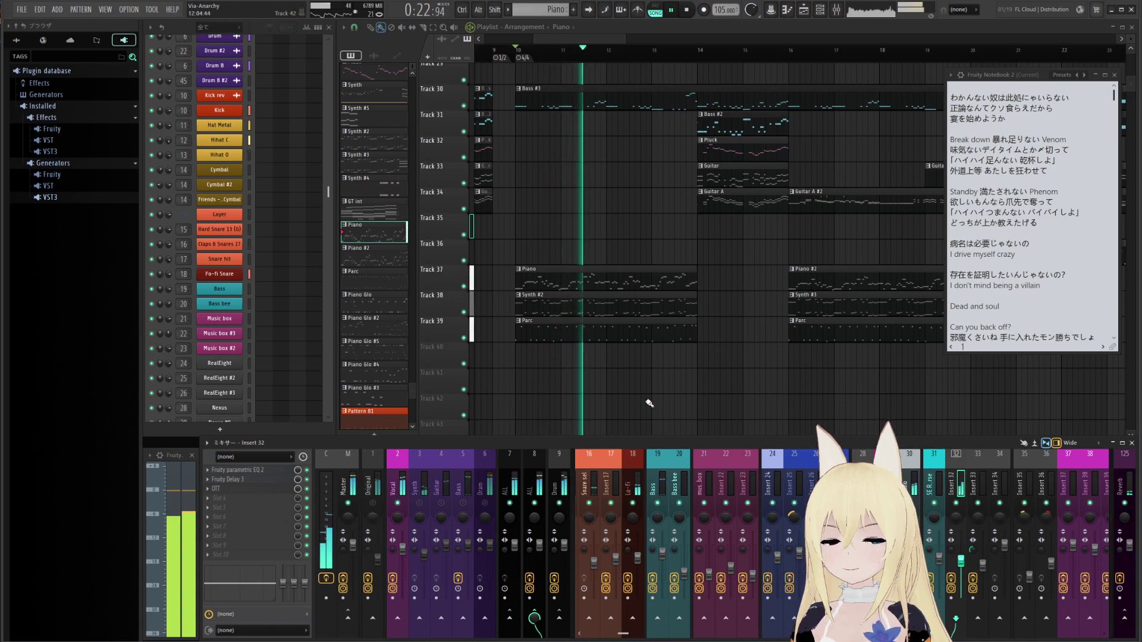
key(space)
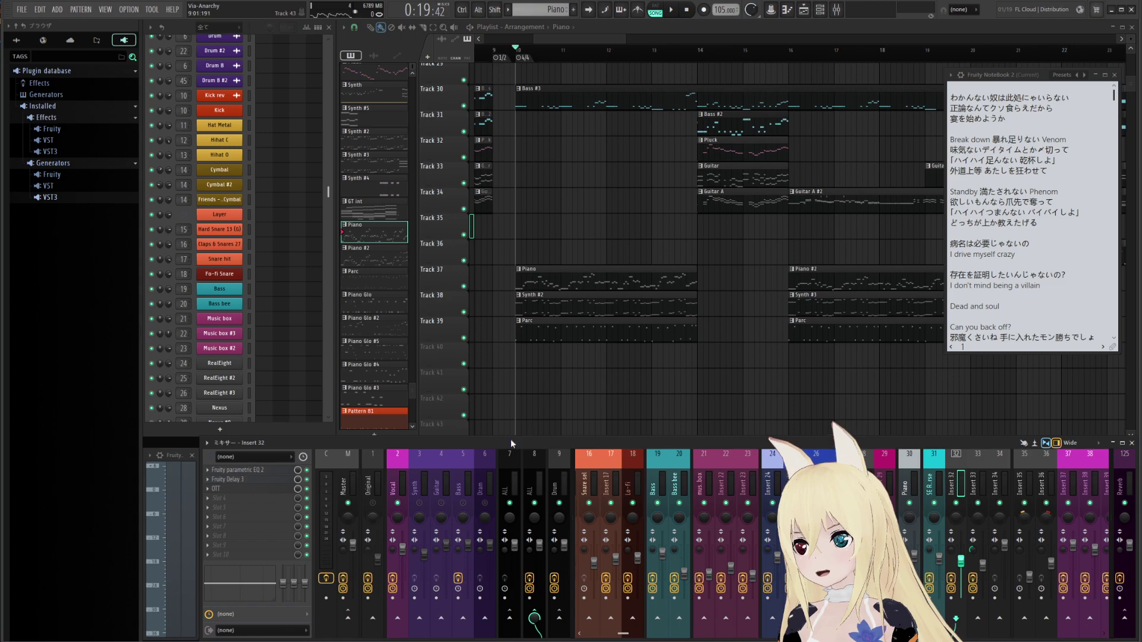
Play the remake's full mix from the 4/4 marker on into bar 15, following the bass and guitar clips
drag(565, 390, 556, 403)
key(space)
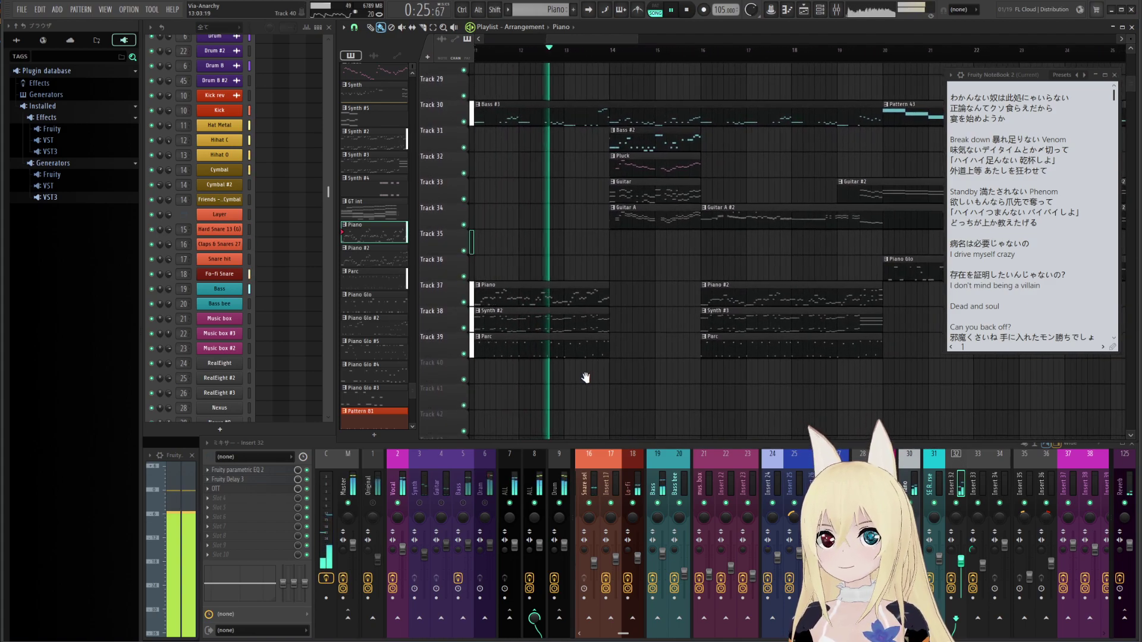
drag(565, 384, 558, 388)
drag(632, 339, 578, 356)
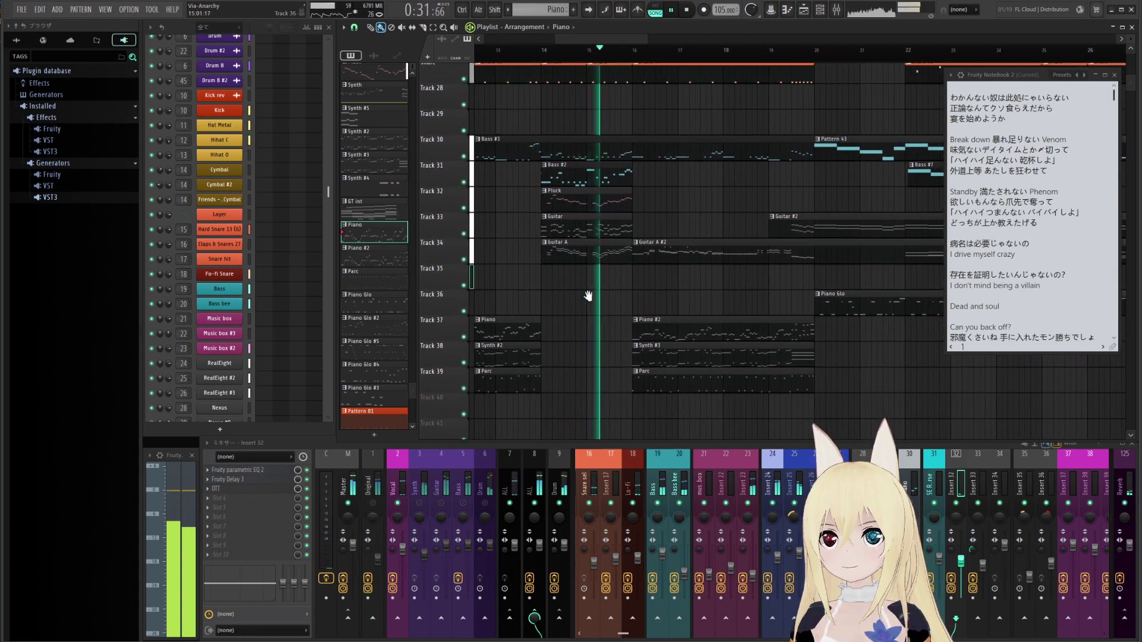
Restart playback at bar 14, briefly solo Track 33 to hear its Guitar part, and unsolo it
key(space)
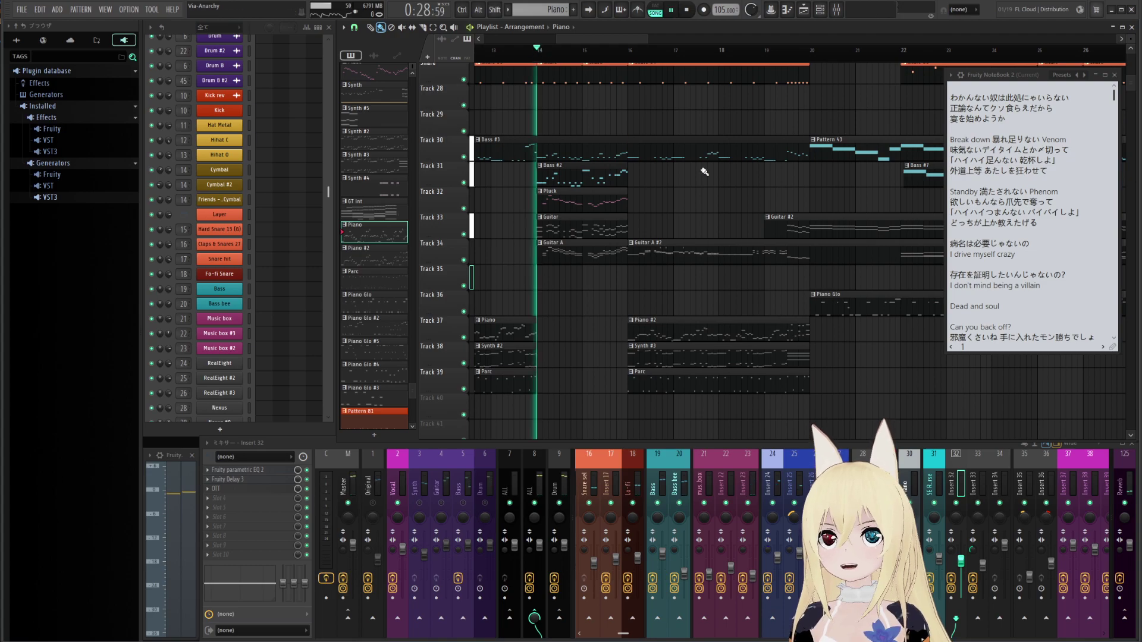
drag(702, 181, 659, 182)
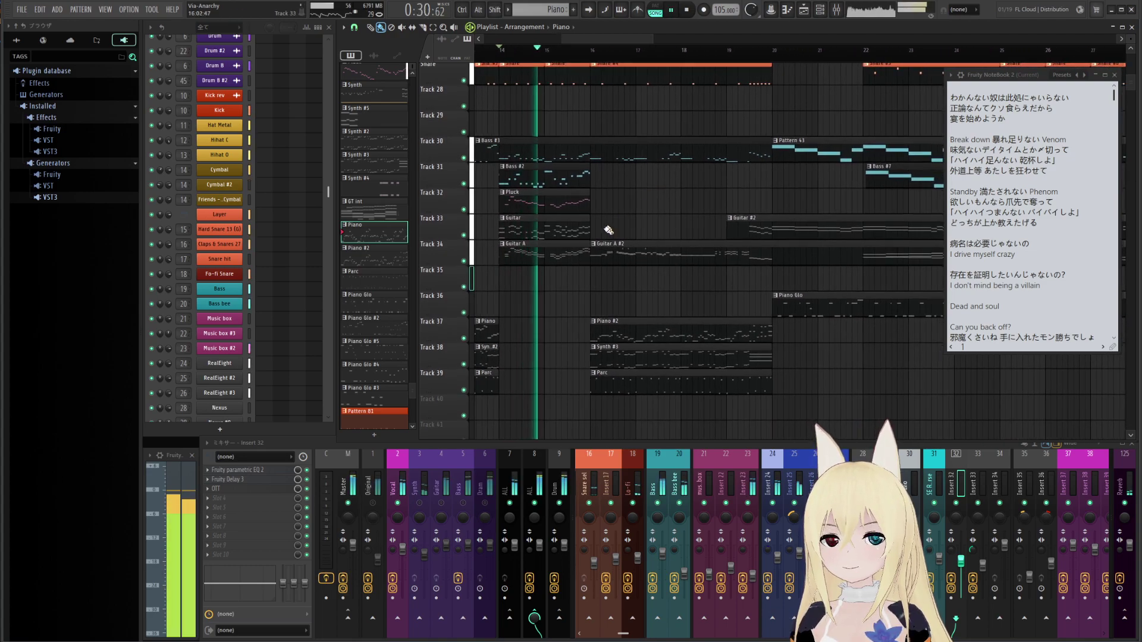
ctrl+click(464, 235)
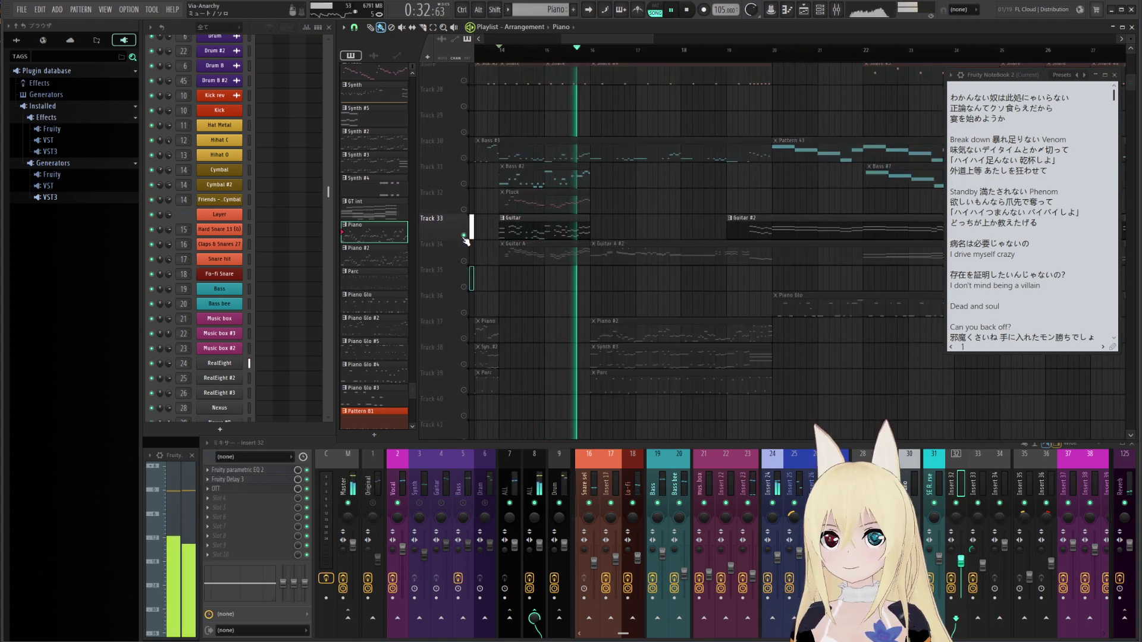
ctrl+click(464, 236)
Let the full mix play on into bar 19, stop, and set the playback start to bar 16
drag(655, 178, 613, 153)
drag(752, 266, 726, 301)
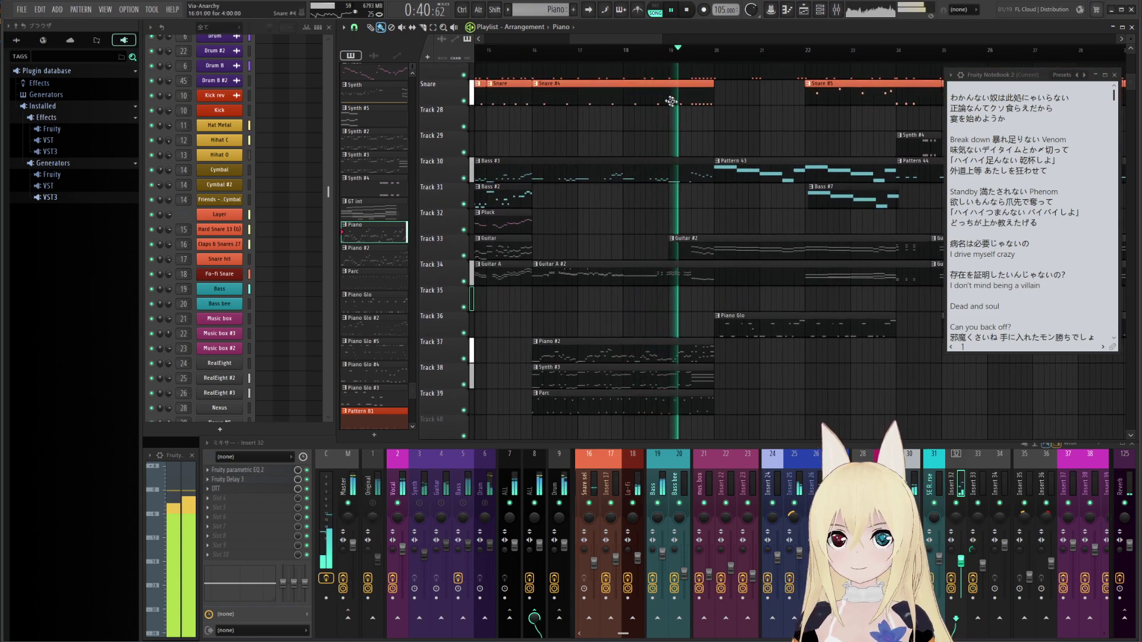
key(space)
drag(517, 76, 621, 55)
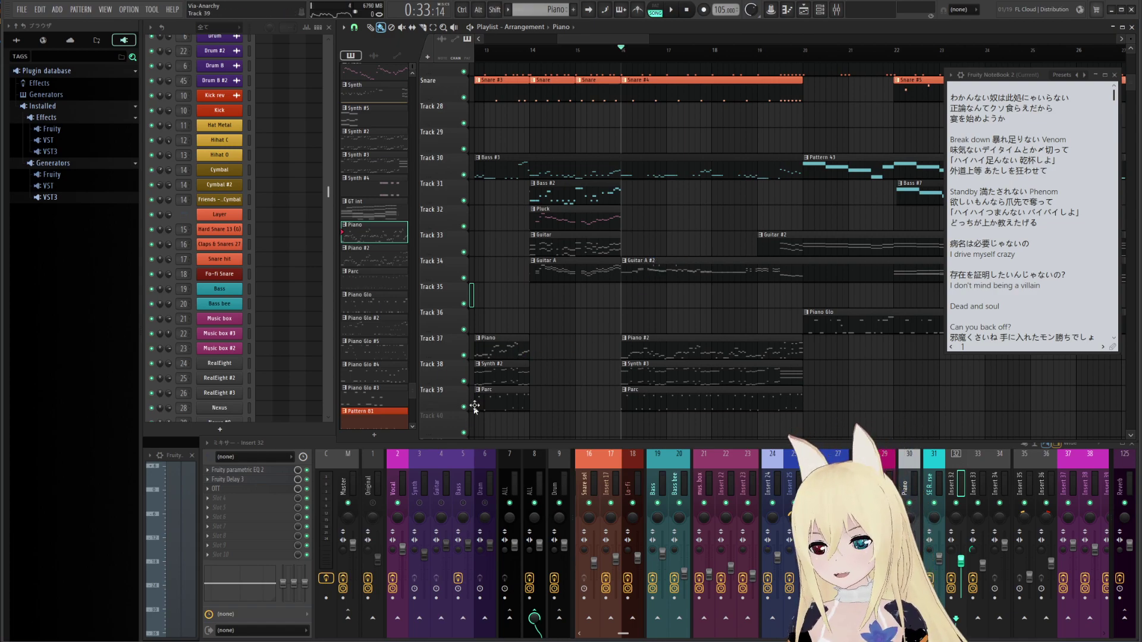
Solo Track 34, play its Guitar A #2 part from bar 16, stop and unsolo it
right_click(465, 279)
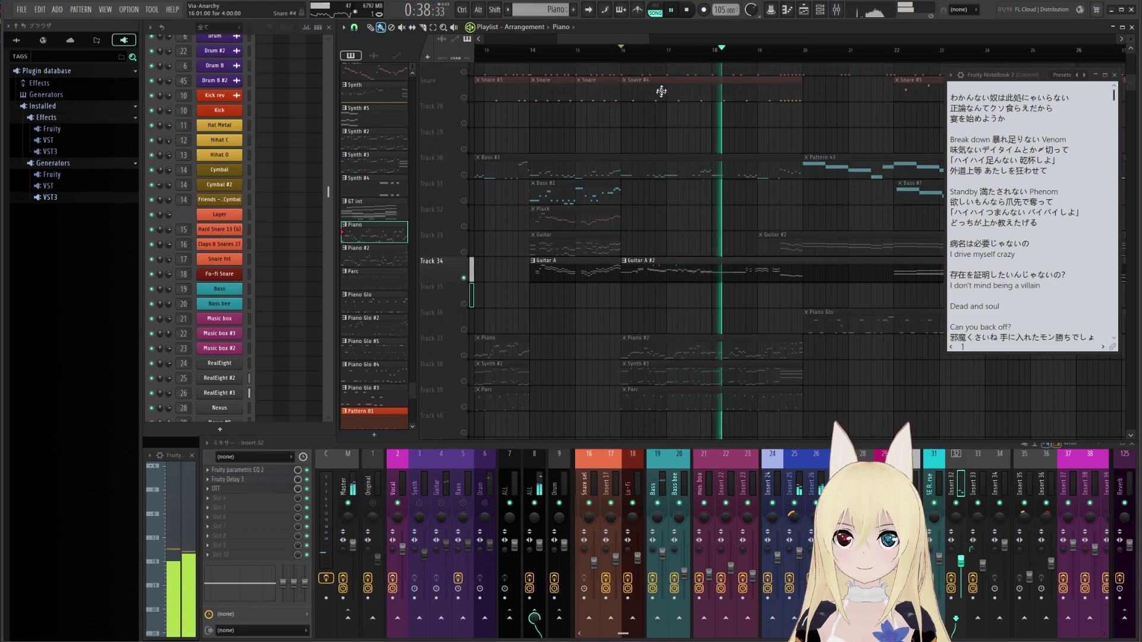
click(624, 49)
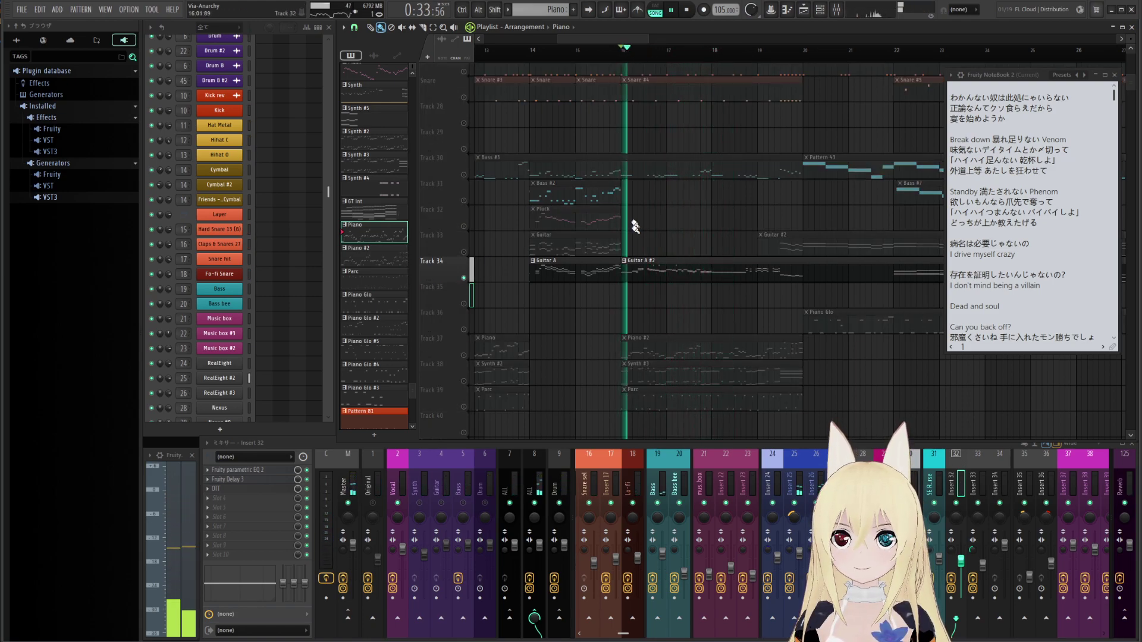
key(space)
right_click(465, 278)
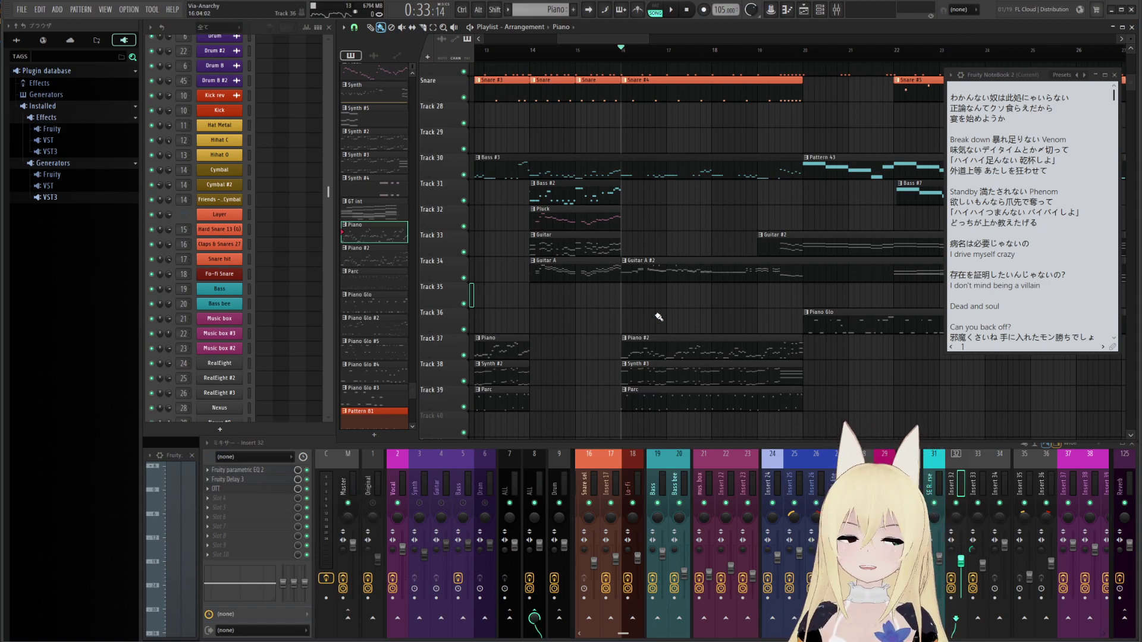
Play the section from bar 16 as the remake's full mix and with only the Original mixer track soloed
key(space)
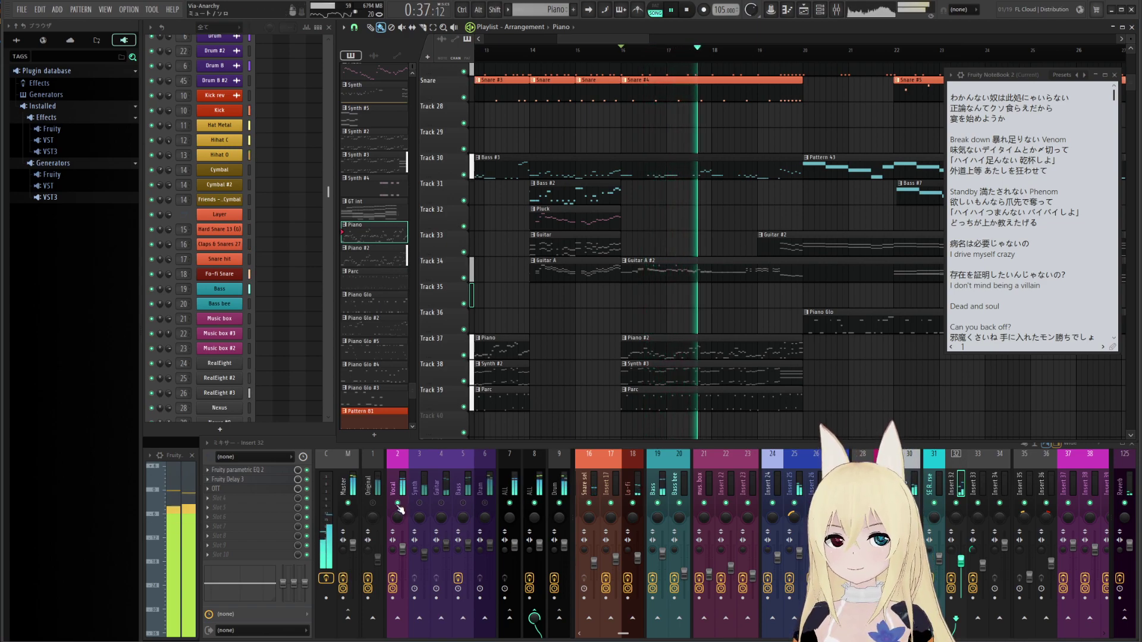
key(space)
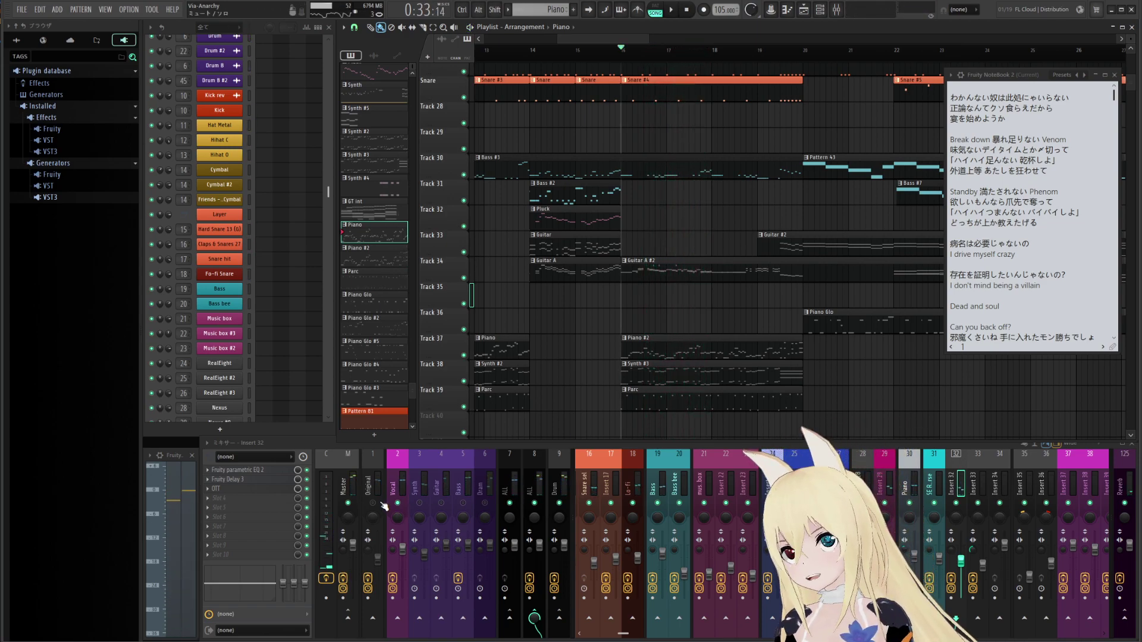
key(space)
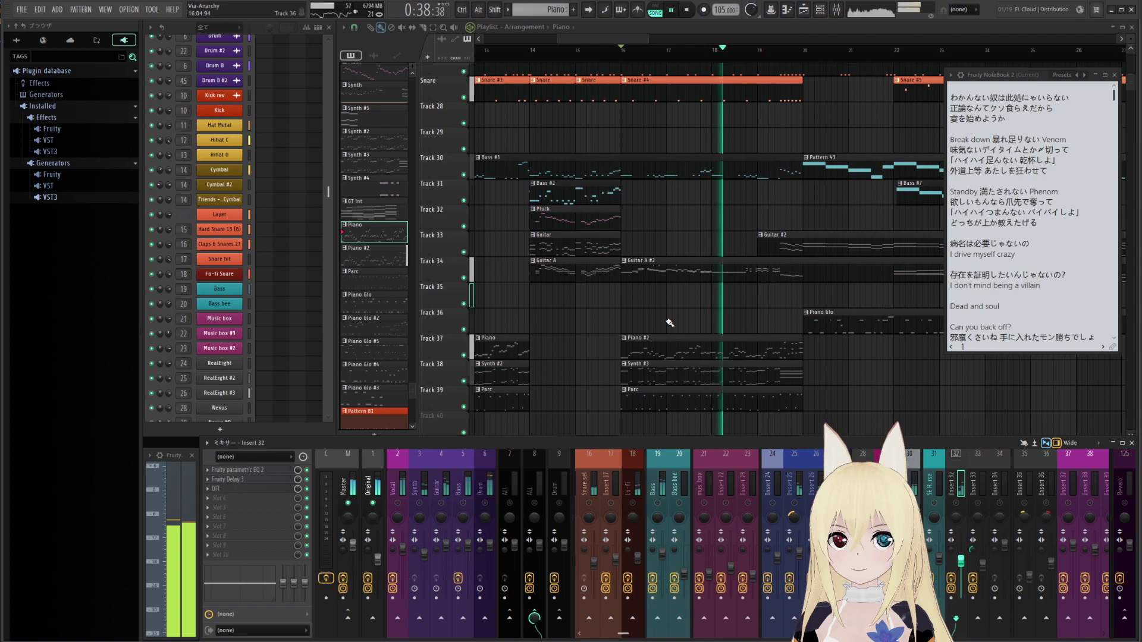
key(space)
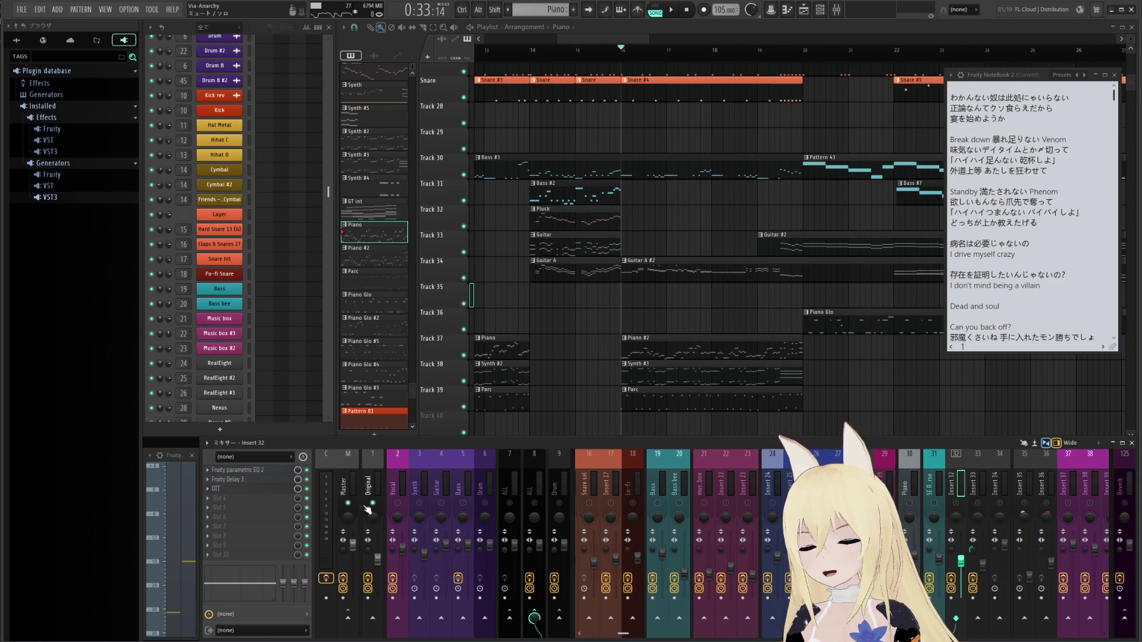
Replay the remake's full mix from bar 16 with all mixer tracks on, stop, and set the playback start to bar 19
key(space)
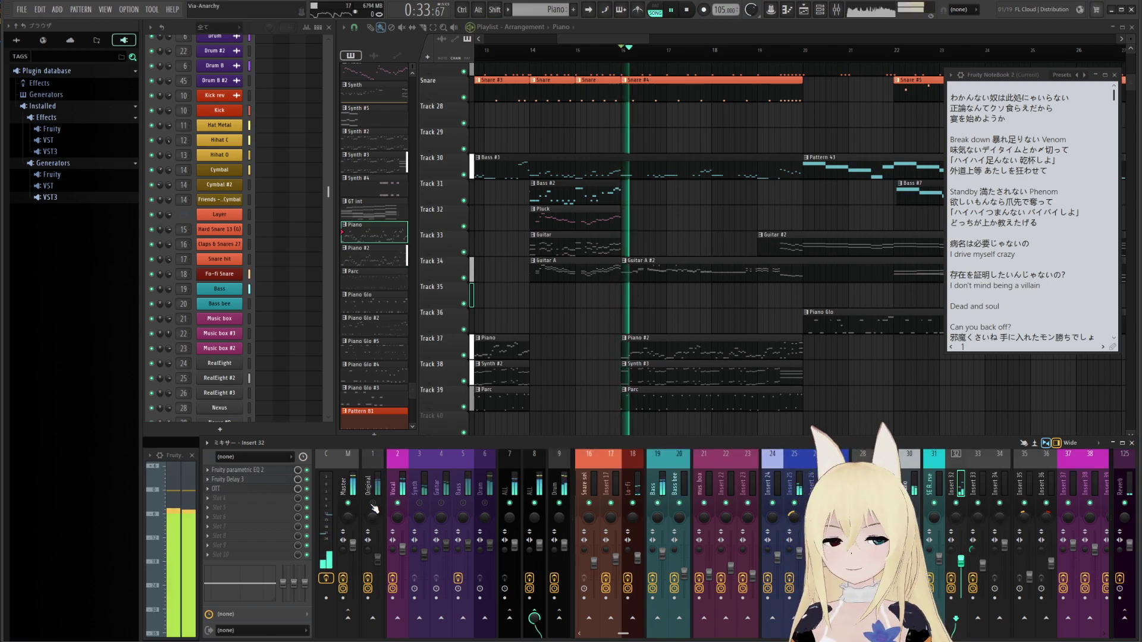
drag(733, 318, 582, 318)
key(space)
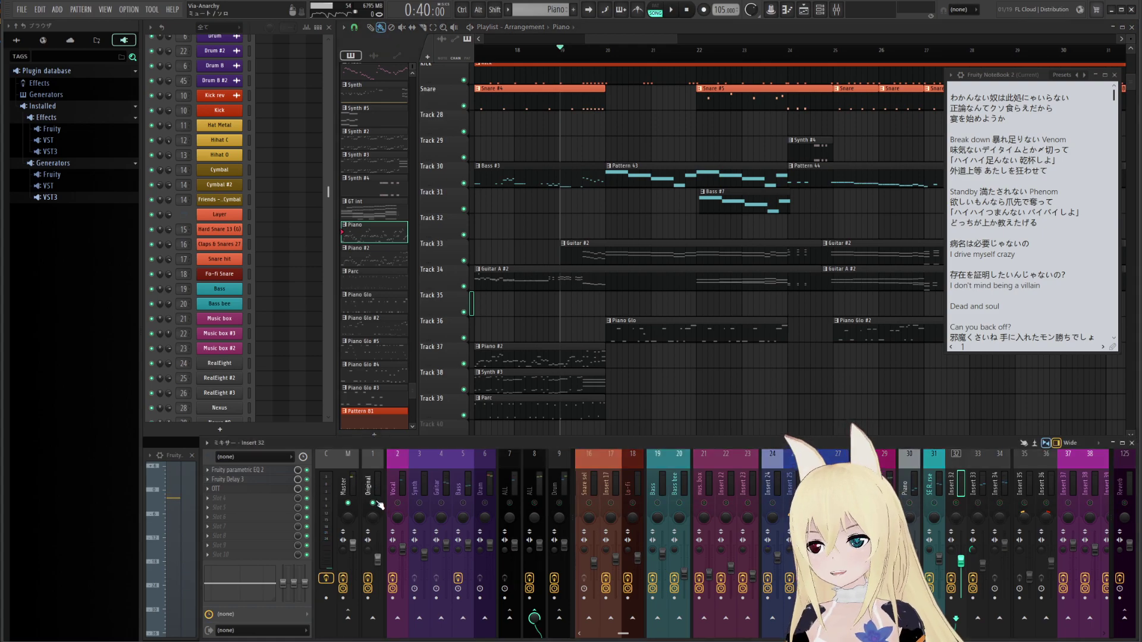
Play the Original mixer track alone from bar 19, then the remake's full mix from just before bar 20
key(space)
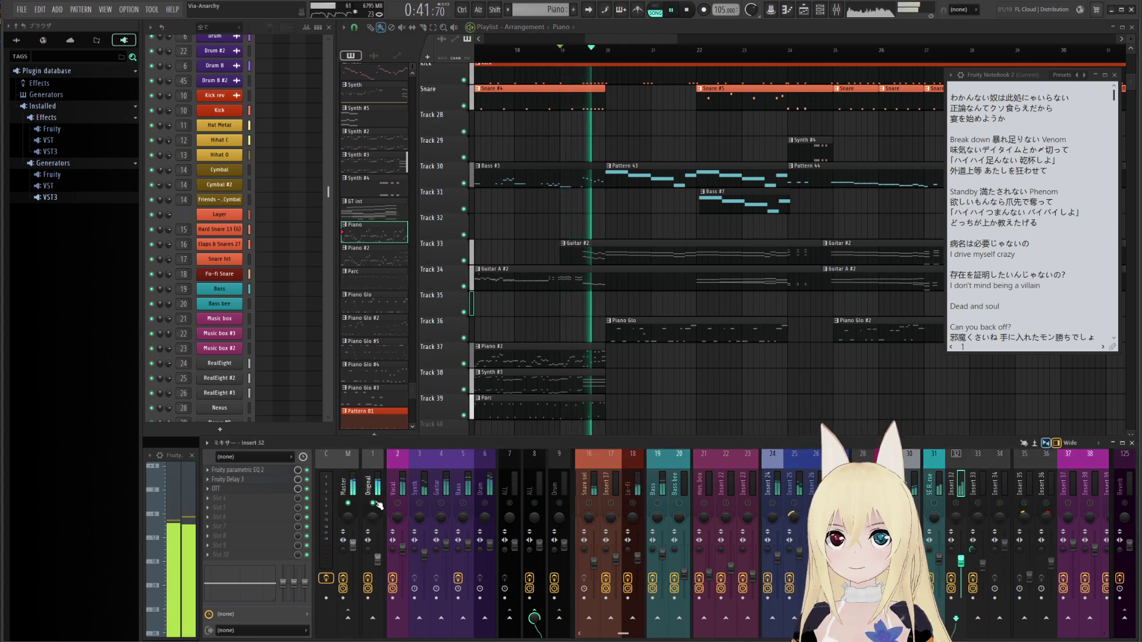
key(space)
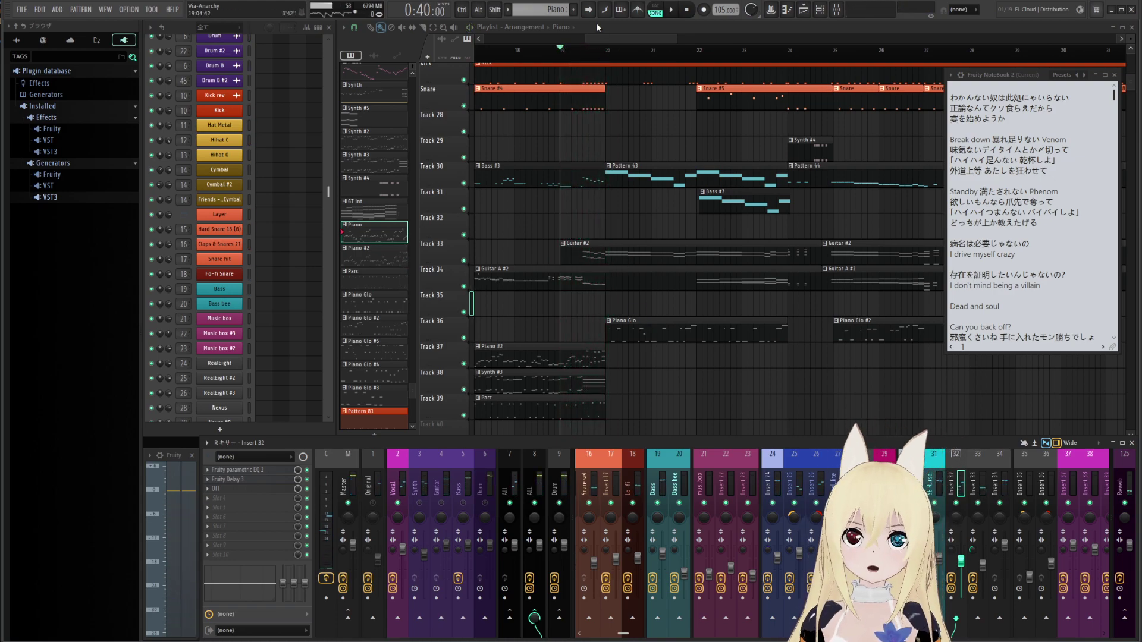
key(space)
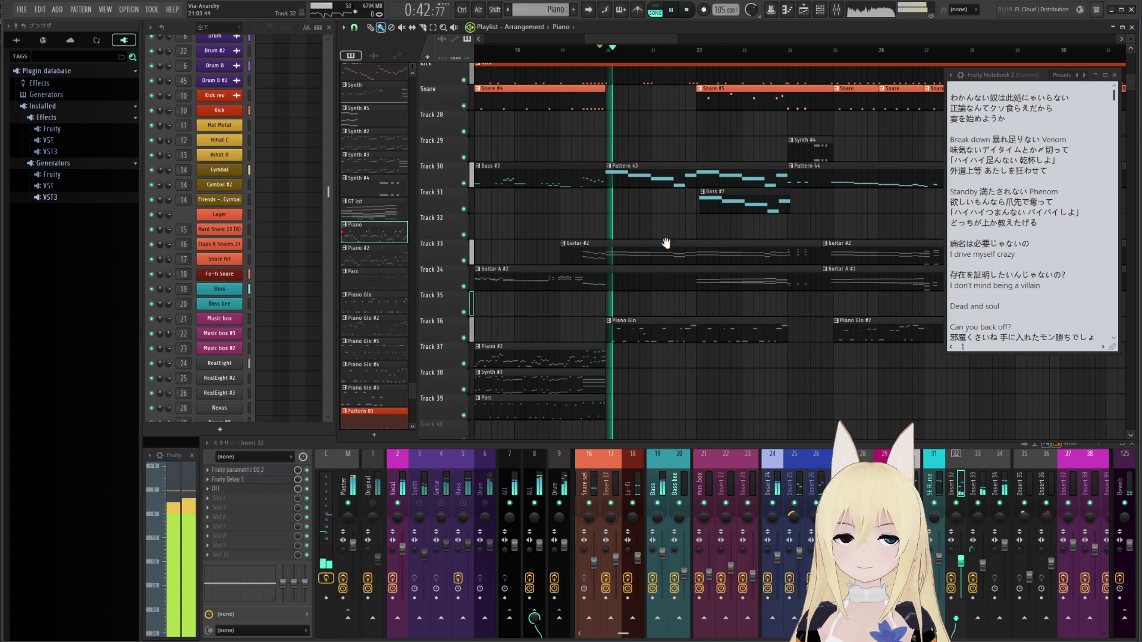
scroll(666, 243, up, 2)
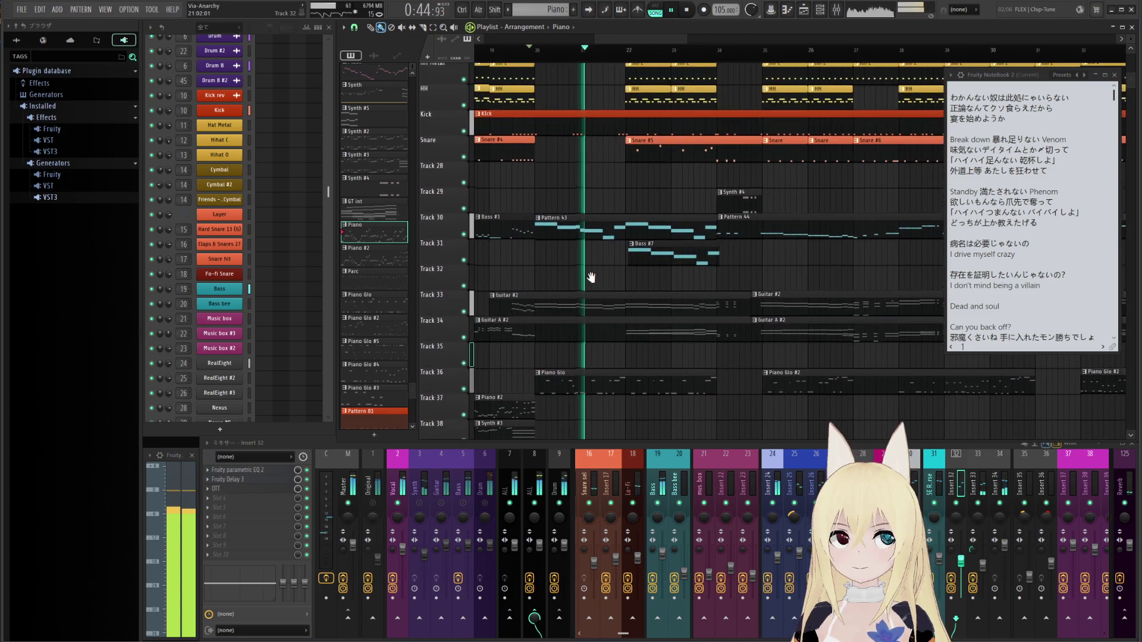
Solo Track 36, play its Piano Glo part from just before bar 20, stop and unsolo it
key(space)
right_click(464, 385)
key(space)
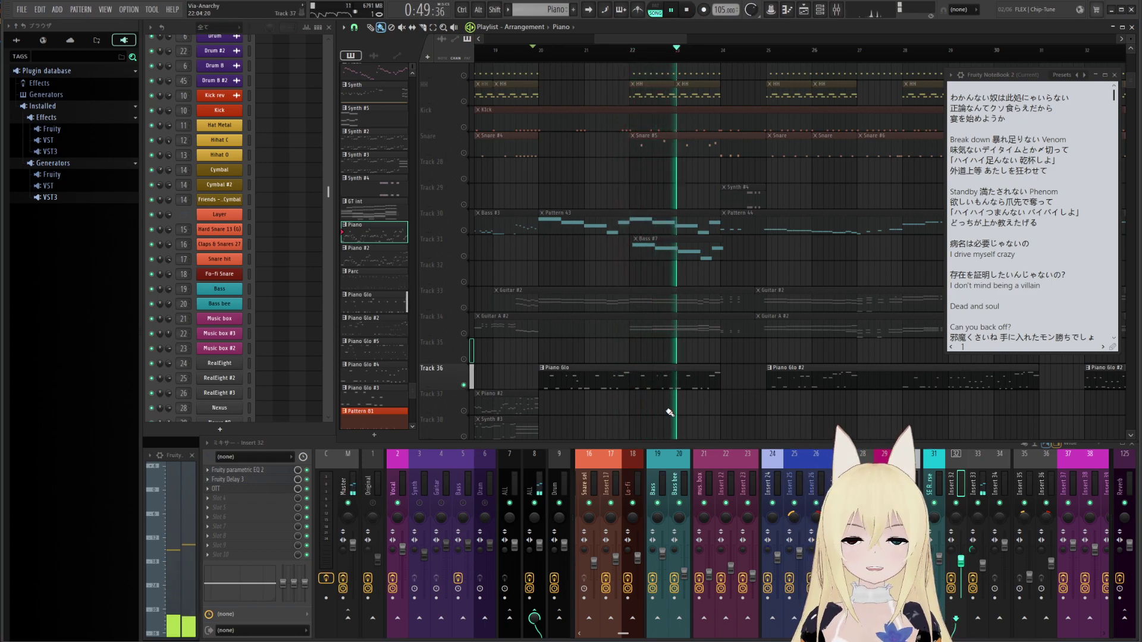
key(space)
right_click(466, 385)
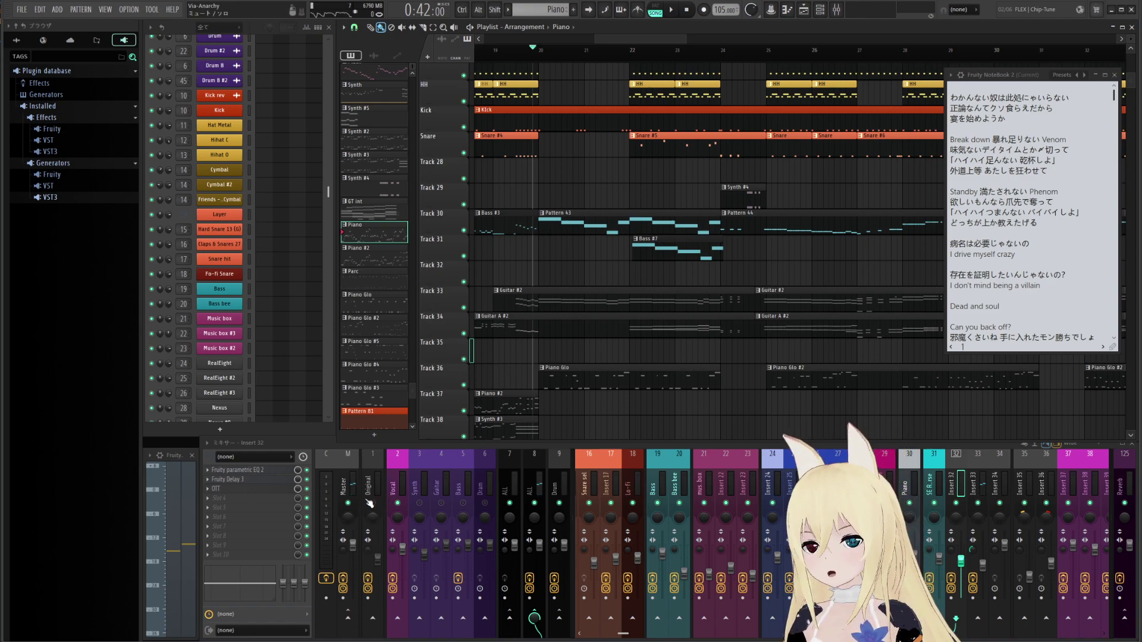
Compare the section from just before bar 20 by playing only the Original mixer track, then the remake's full mix
key(space)
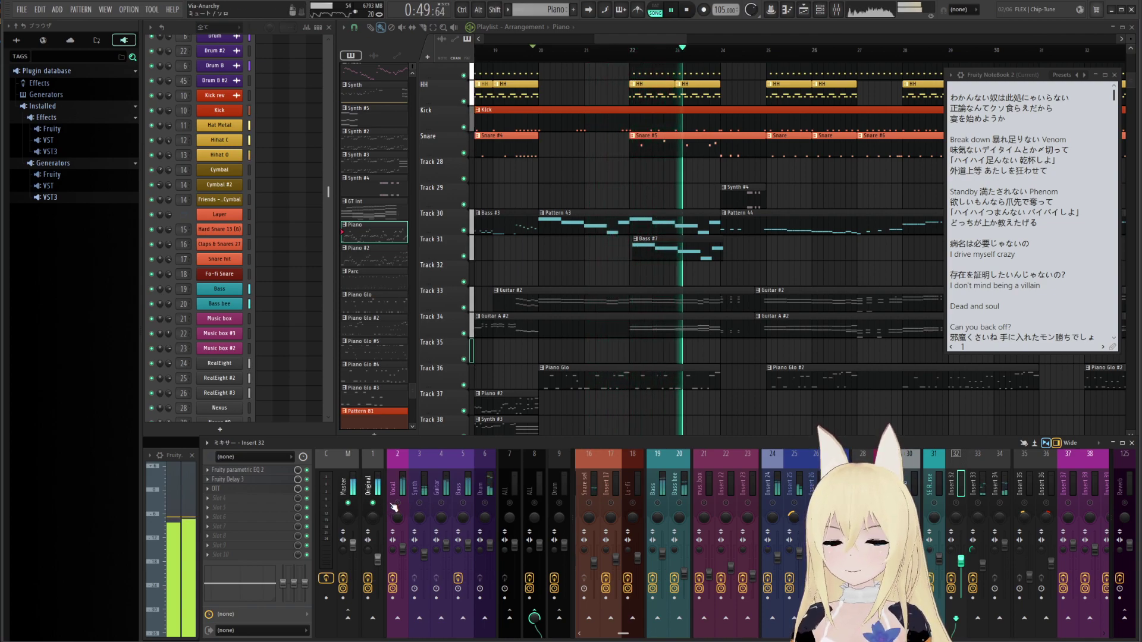
key(space)
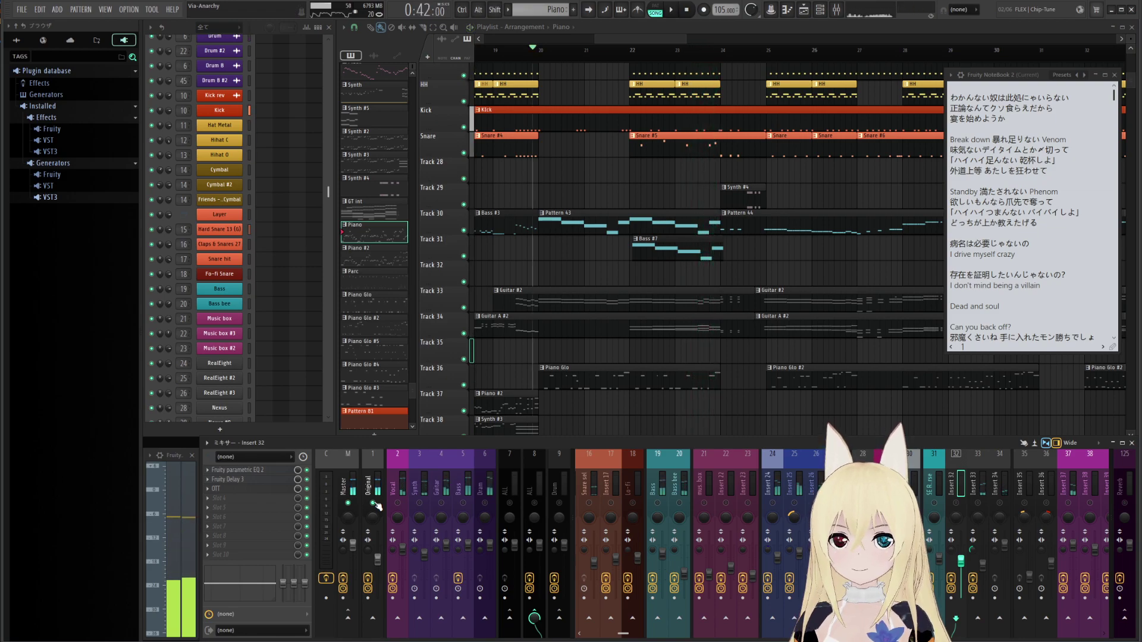
key(space)
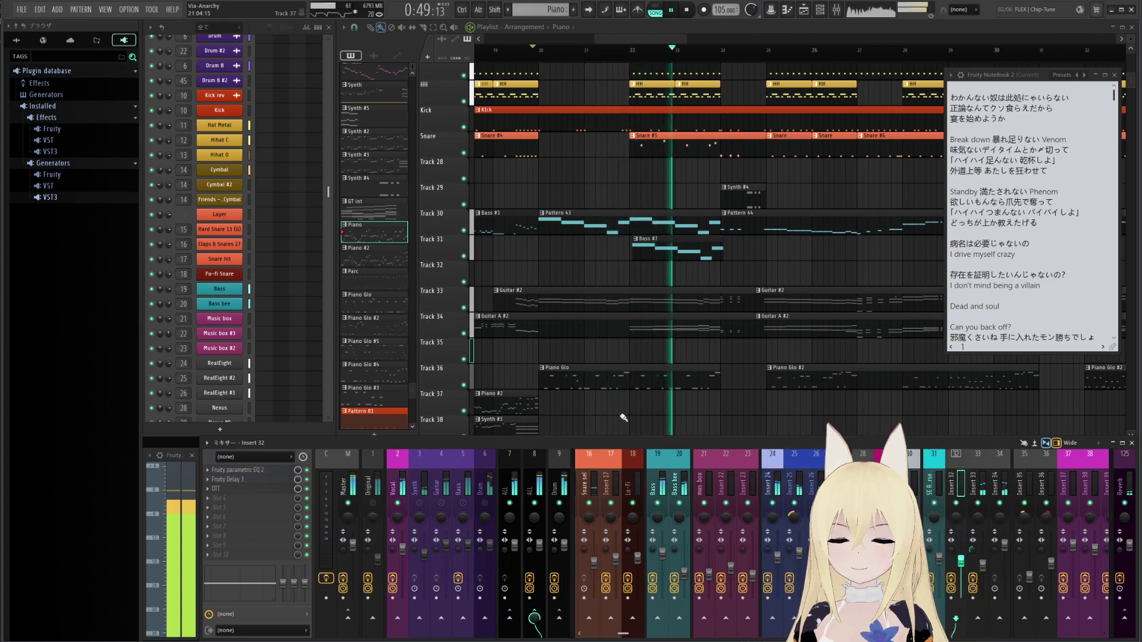
Follow the full mix past bar 24, replay the Synth #4 passage from just before bar 24, and stop
drag(607, 414, 553, 412)
drag(662, 425, 619, 433)
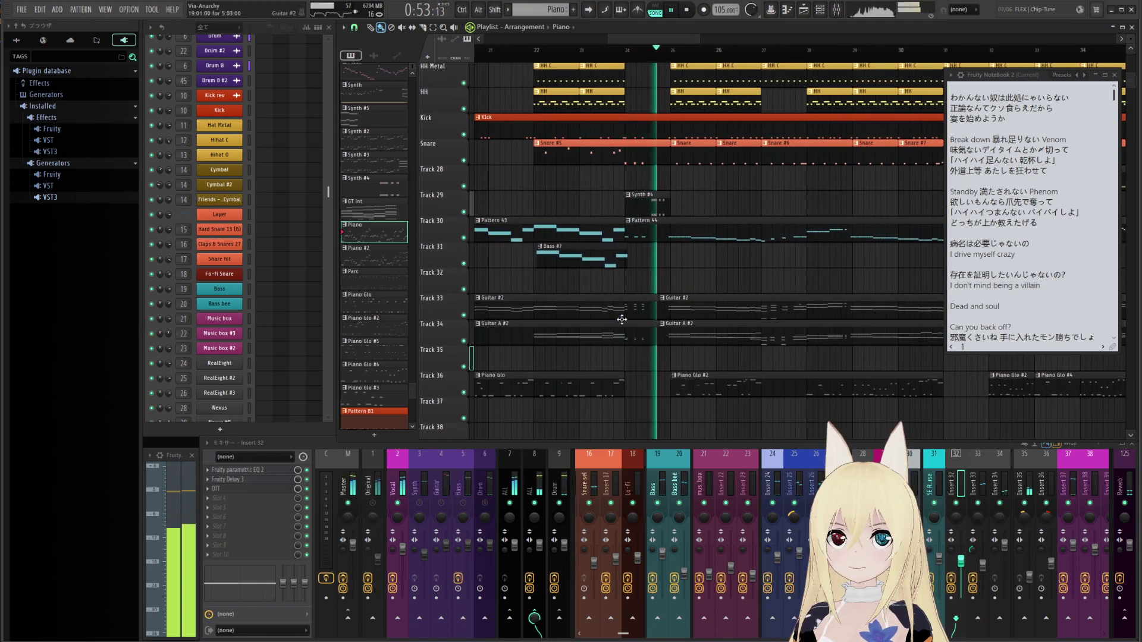
click(612, 51)
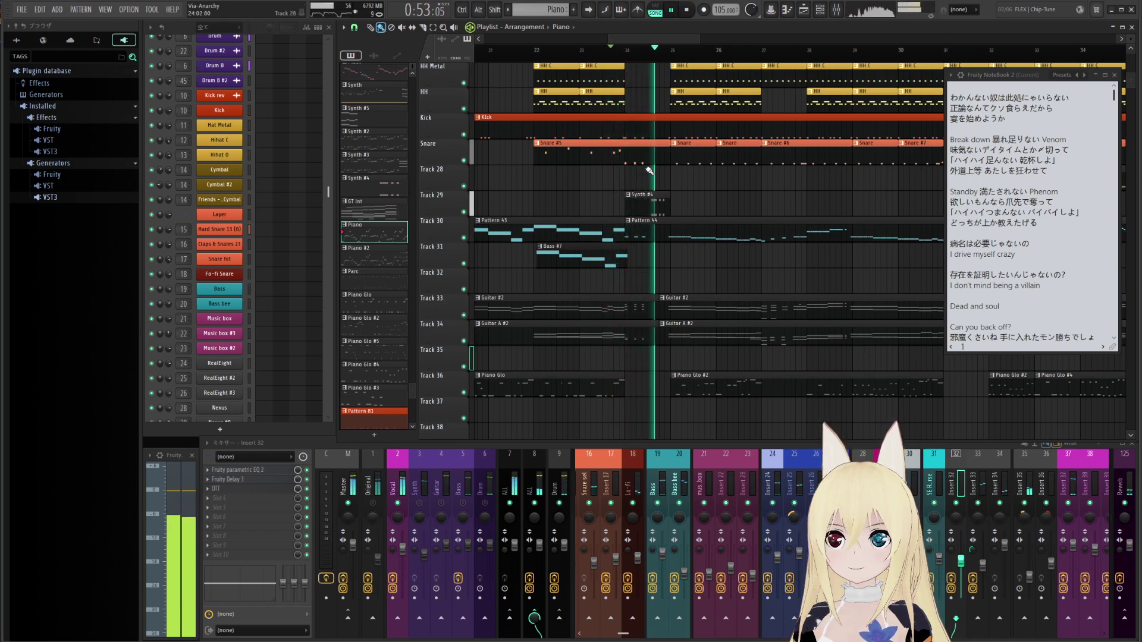
key(space)
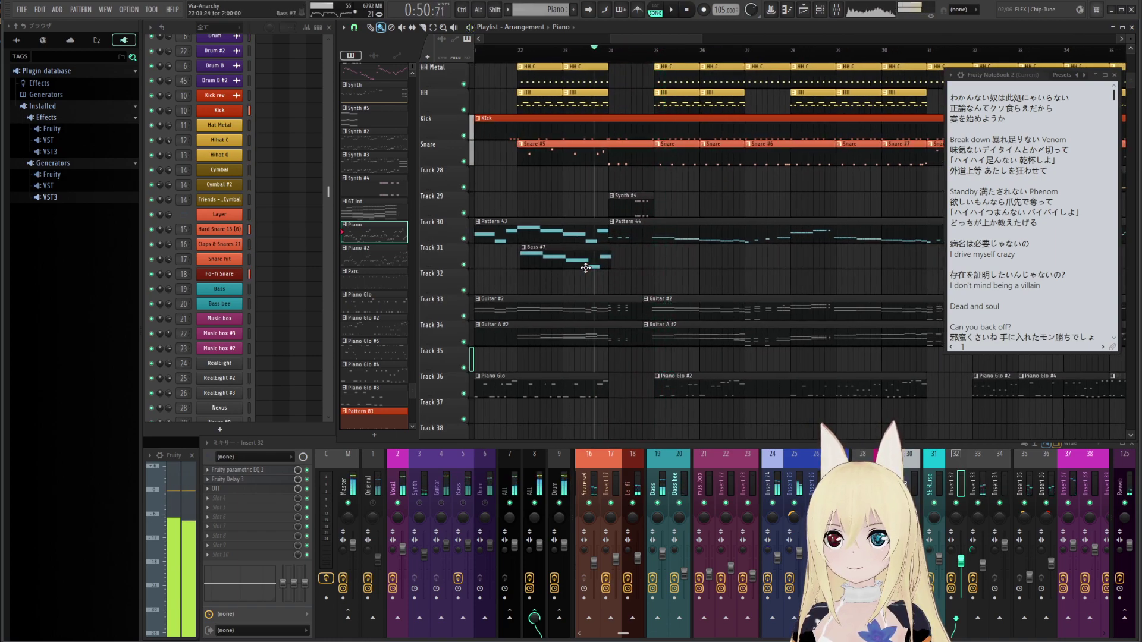
Play back the arrangement around bar 24, at the end of the Bass #7 clip, and save the project
scroll(586, 267, up, 5)
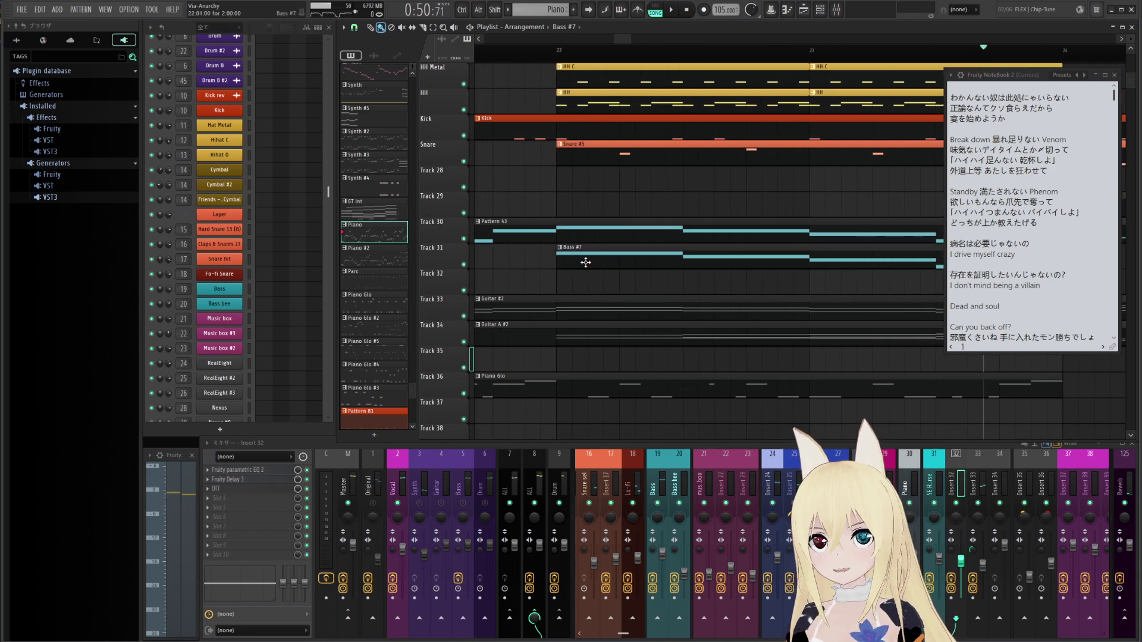
scroll(586, 262, down, 6)
scroll(599, 256, down, 1)
drag(708, 267, 630, 277)
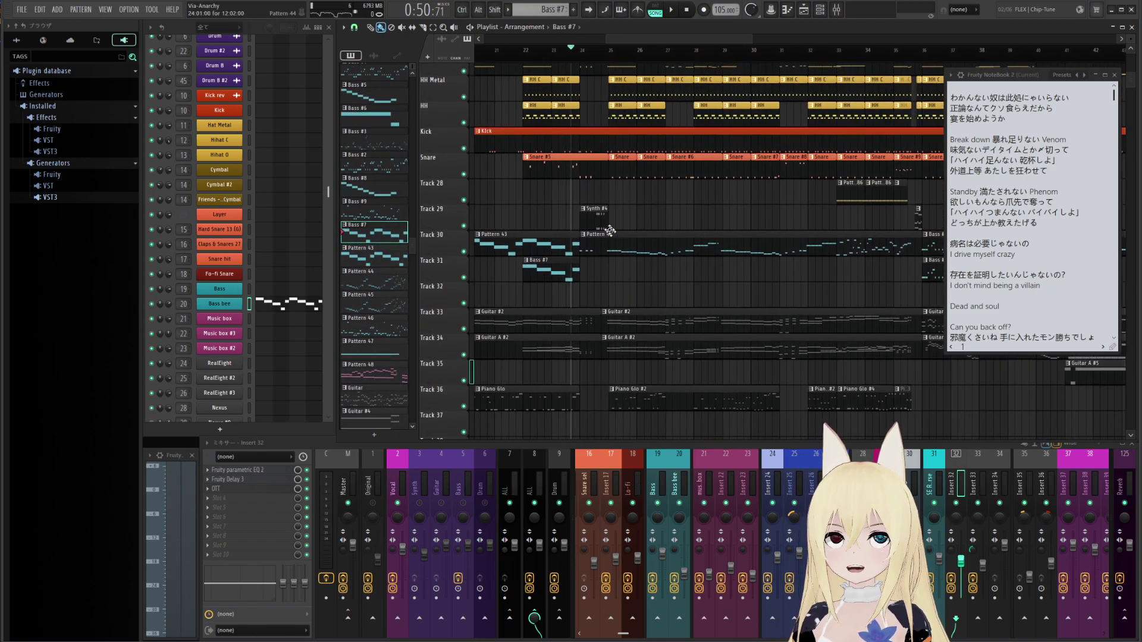
click(585, 54)
key(space)
click(572, 51)
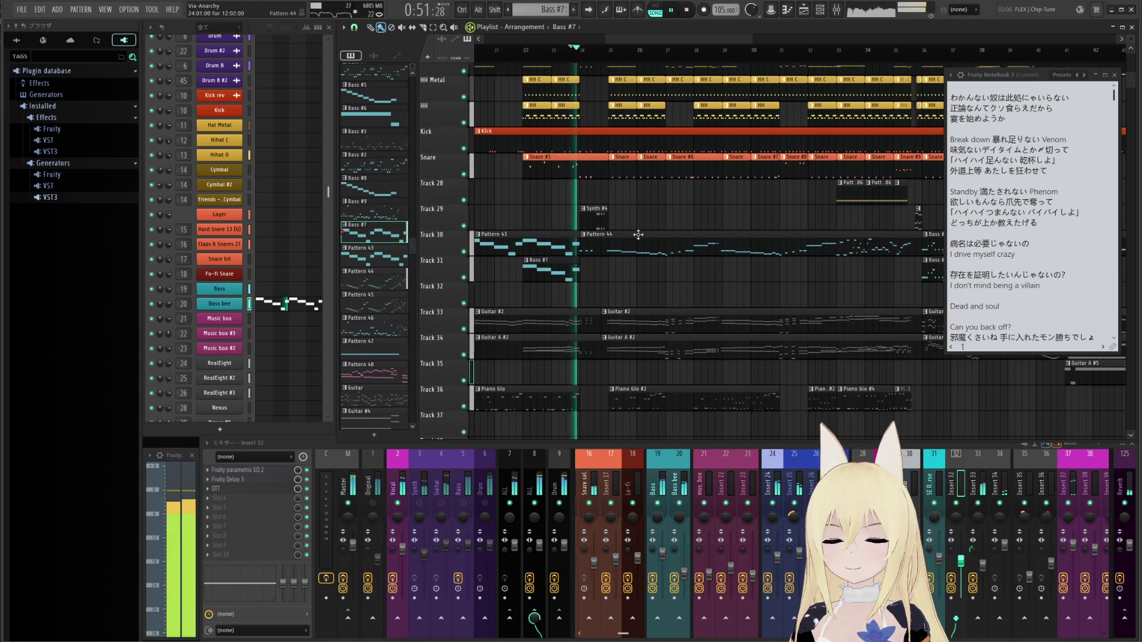
key(space)
click(22, 9)
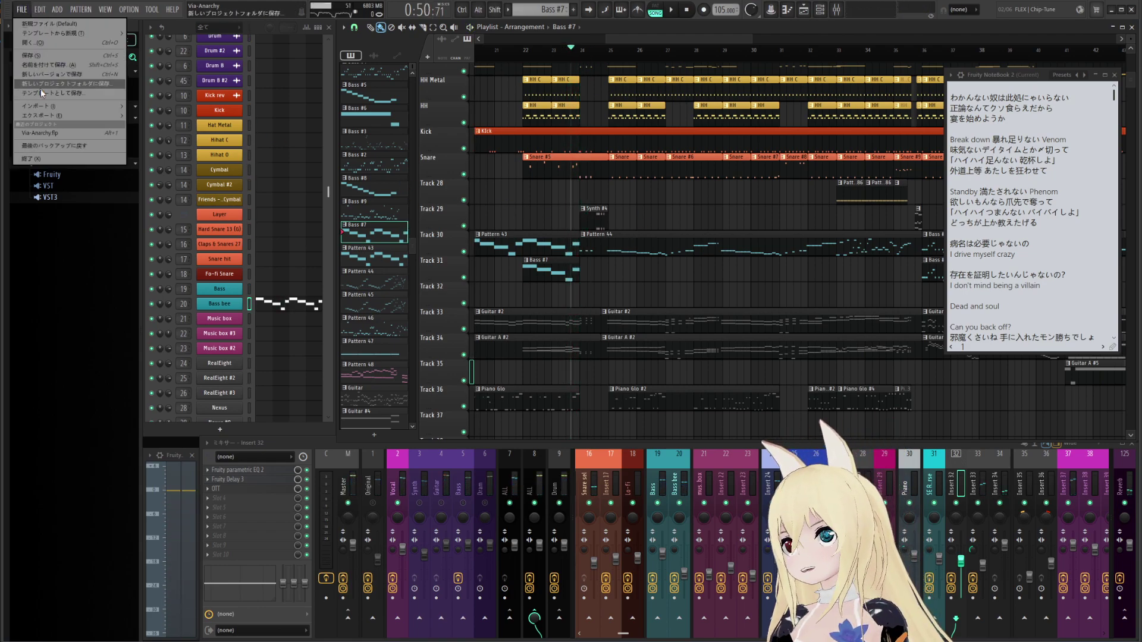
click(37, 55)
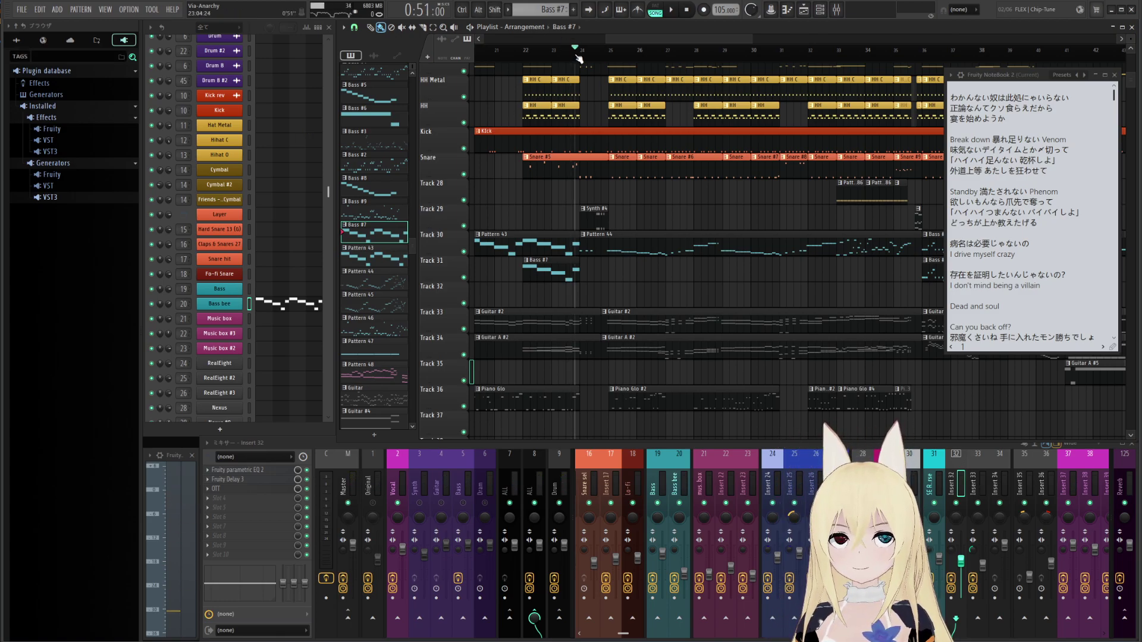
Play the mix from about bar 24, compare it with the soloed Original track, raise that track's volume to about -3.3 dB and end the solo
key(space)
scroll(640, 182, down, 1)
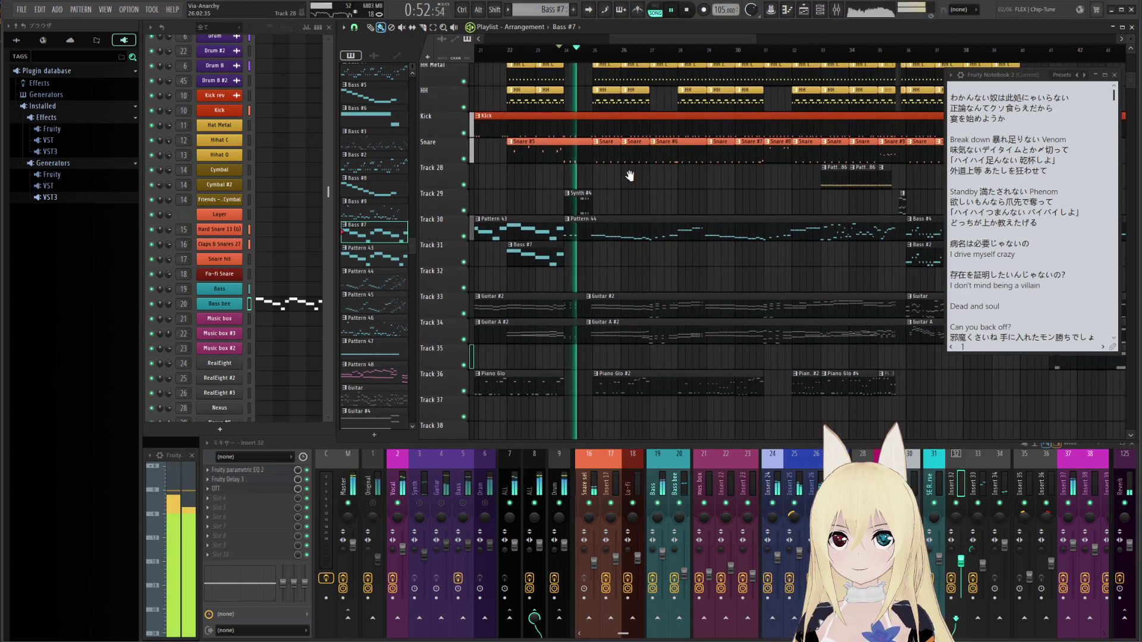
key(space)
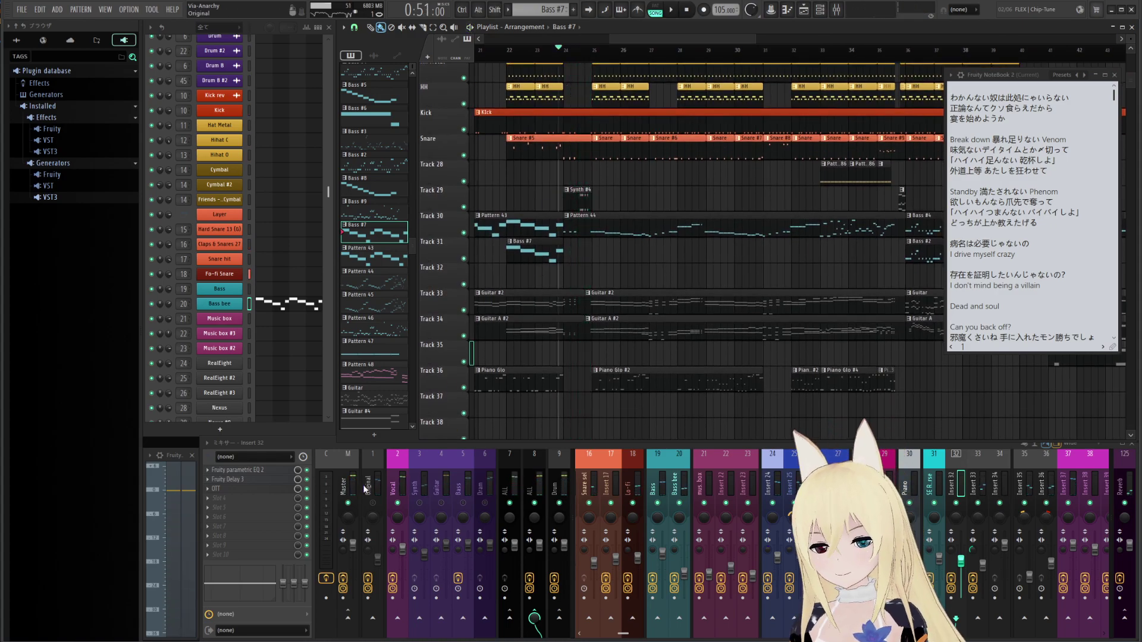
right_click(372, 503)
key(space)
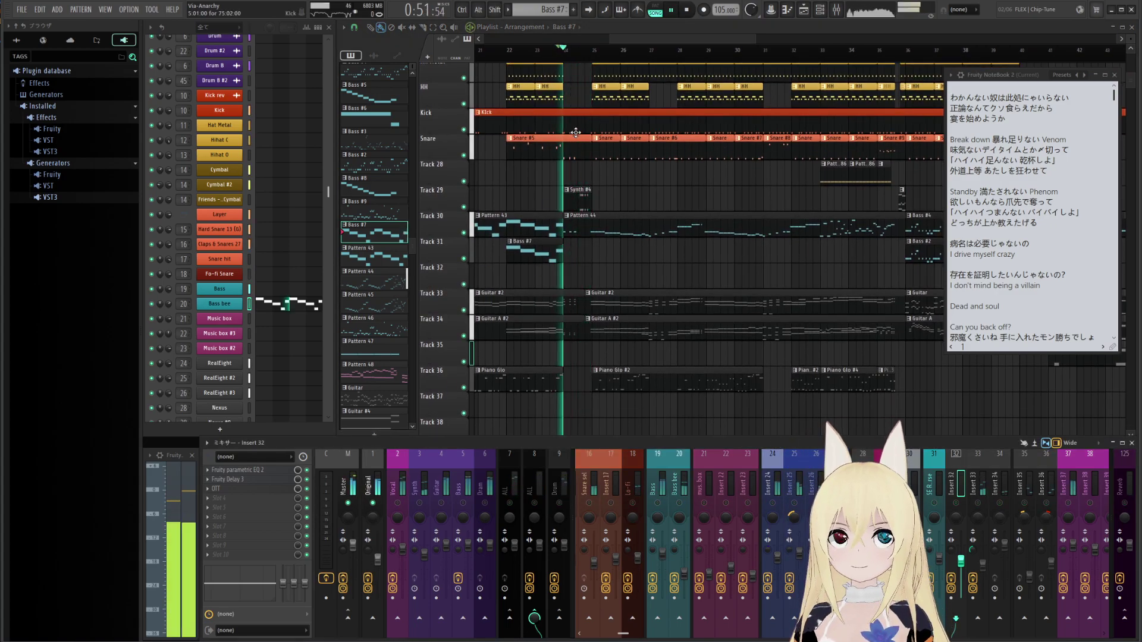
key(space)
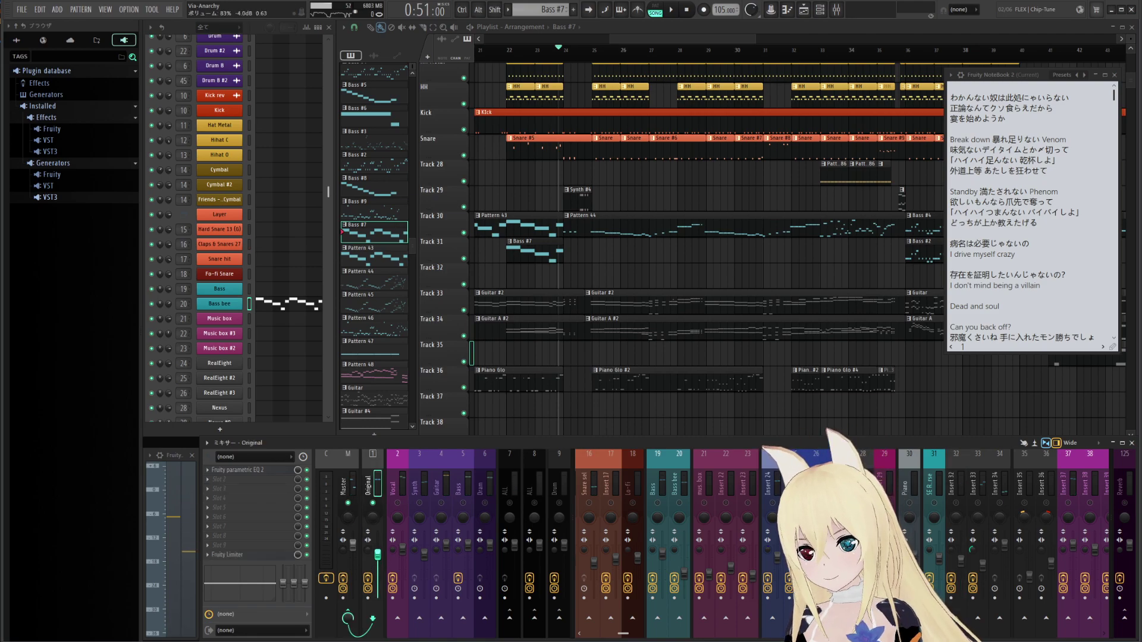
key(space)
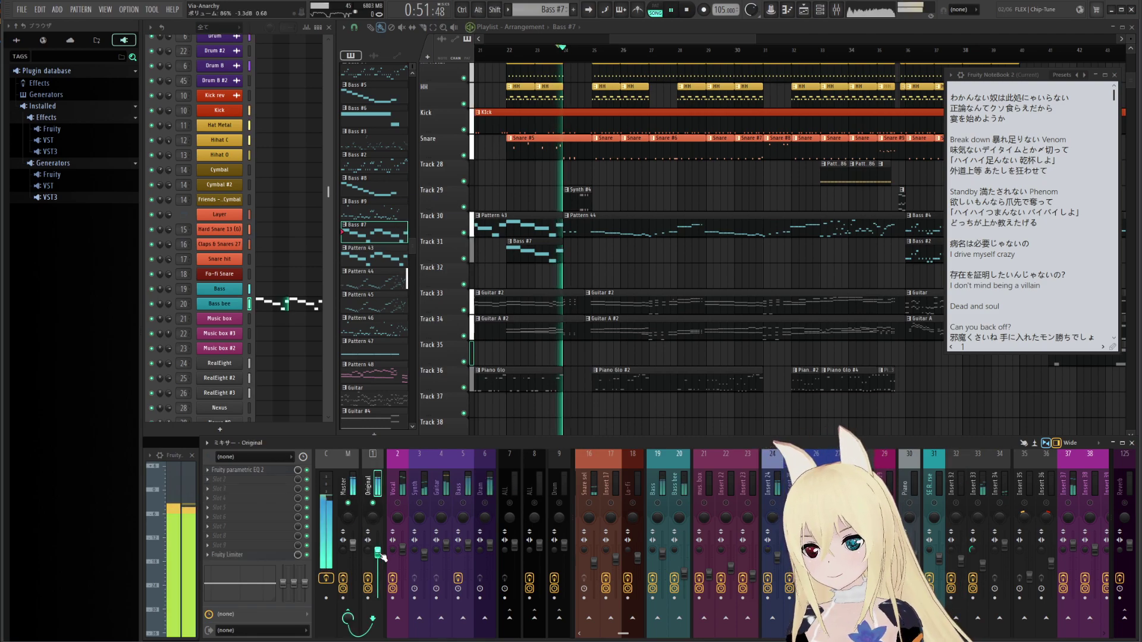
right_click(373, 504)
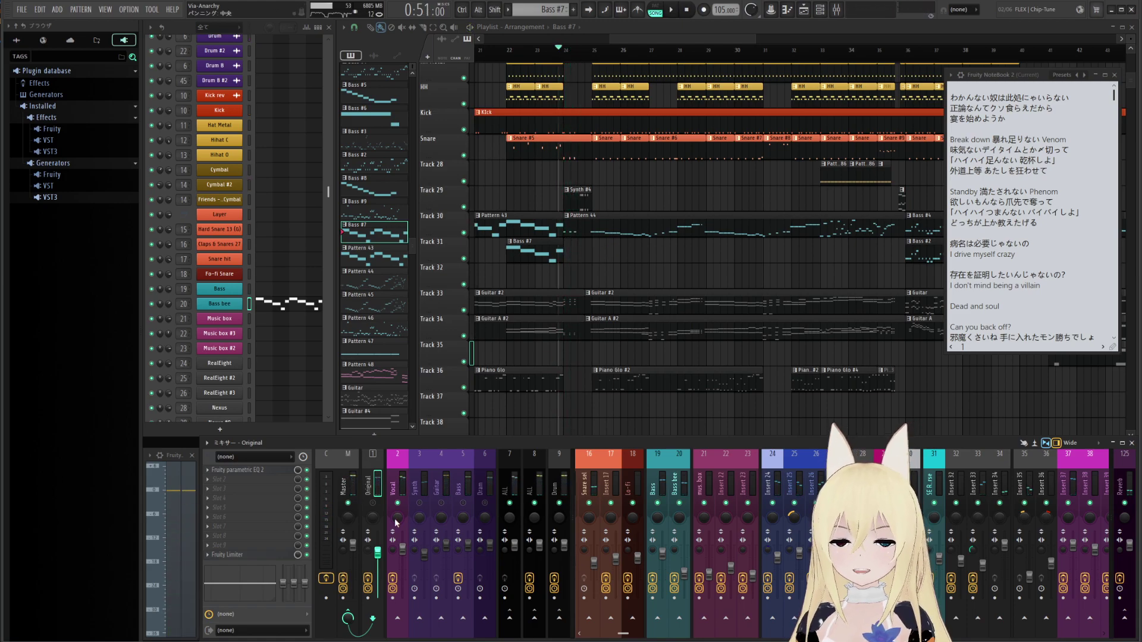
Repeat the comparison from about bar 24 between the full mix and the soloed Original track, with all mixer tracks restored at the end
key(space)
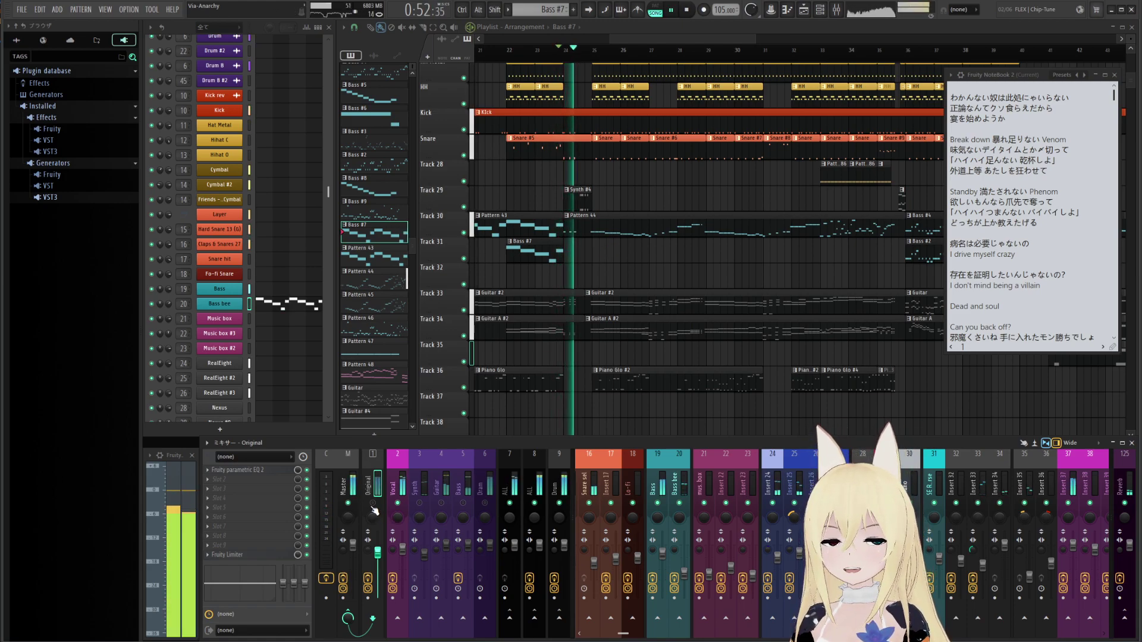
key(space)
key(space)
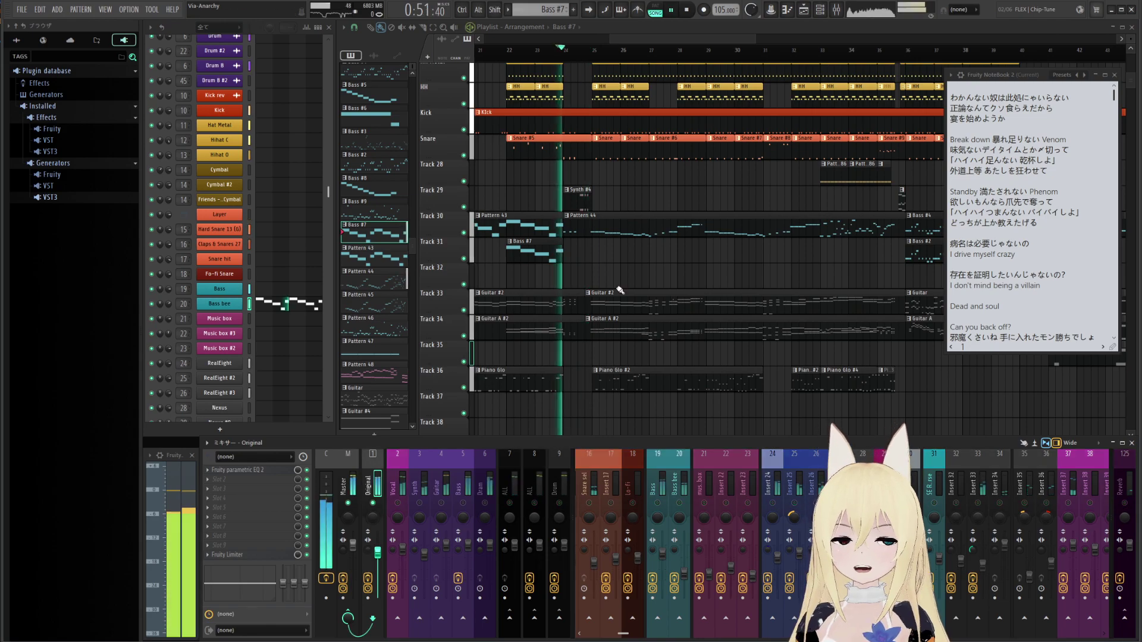
right_click(374, 504)
key(space)
key(space)
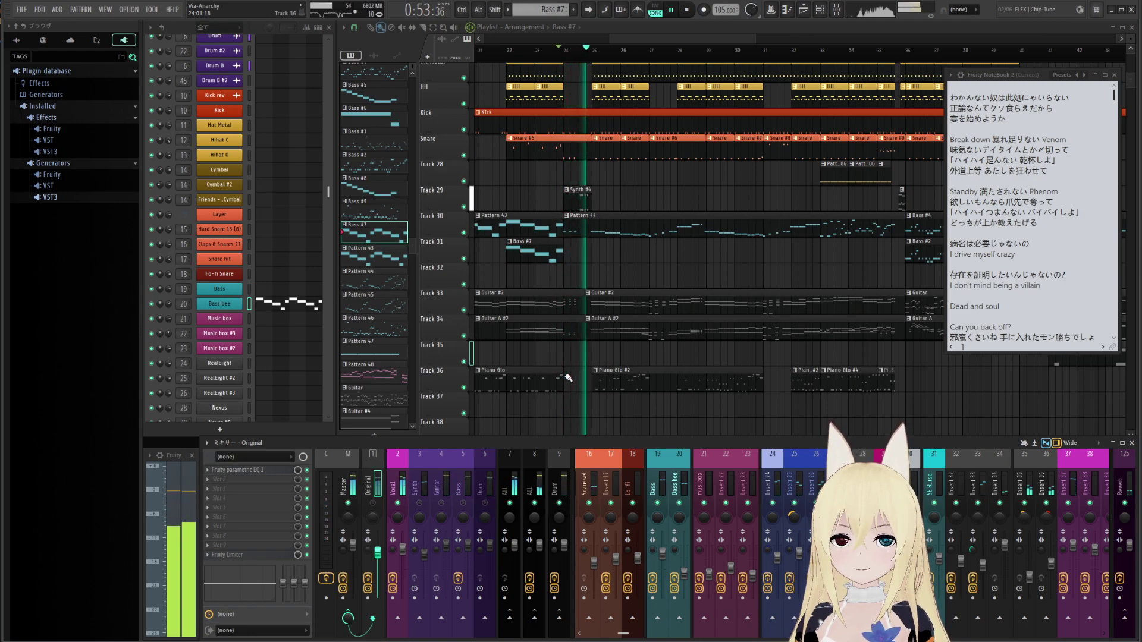
key(space)
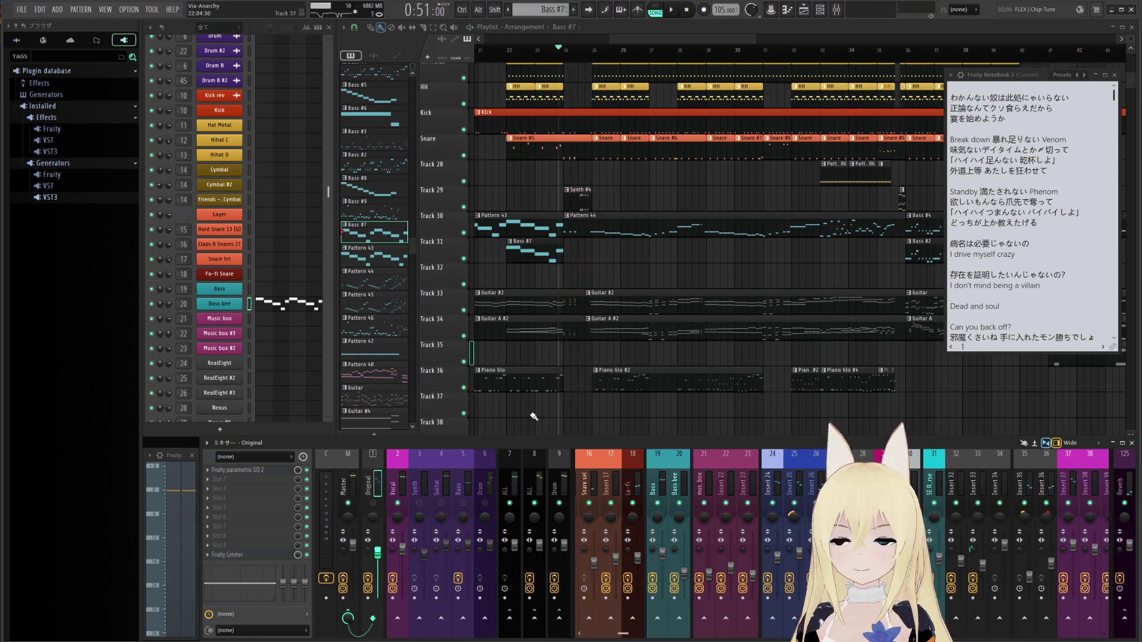
Play the full arrangement from about bar 25 past bar 35 while following the lyrics in the notebook
click(591, 51)
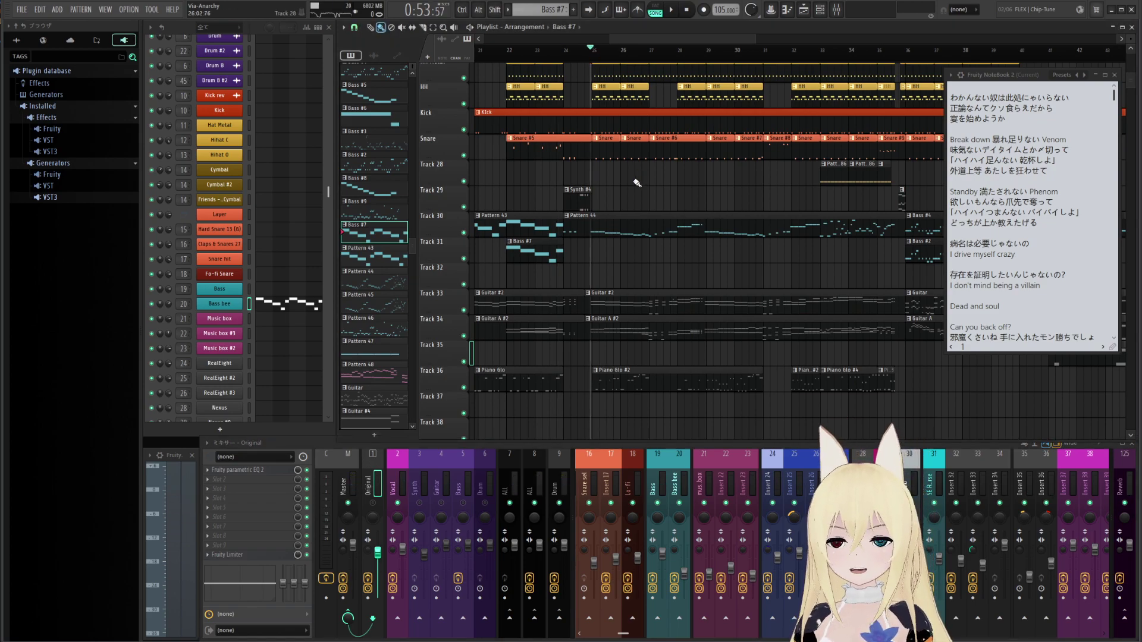
key(space)
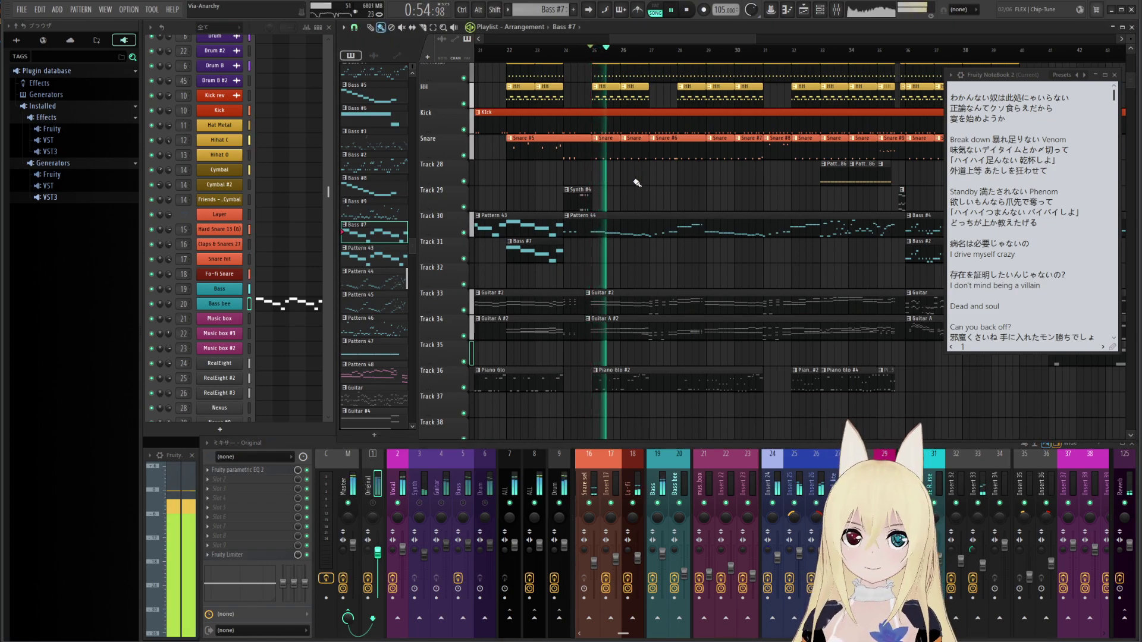
drag(633, 179, 588, 177)
scroll(1010, 235, down, 4)
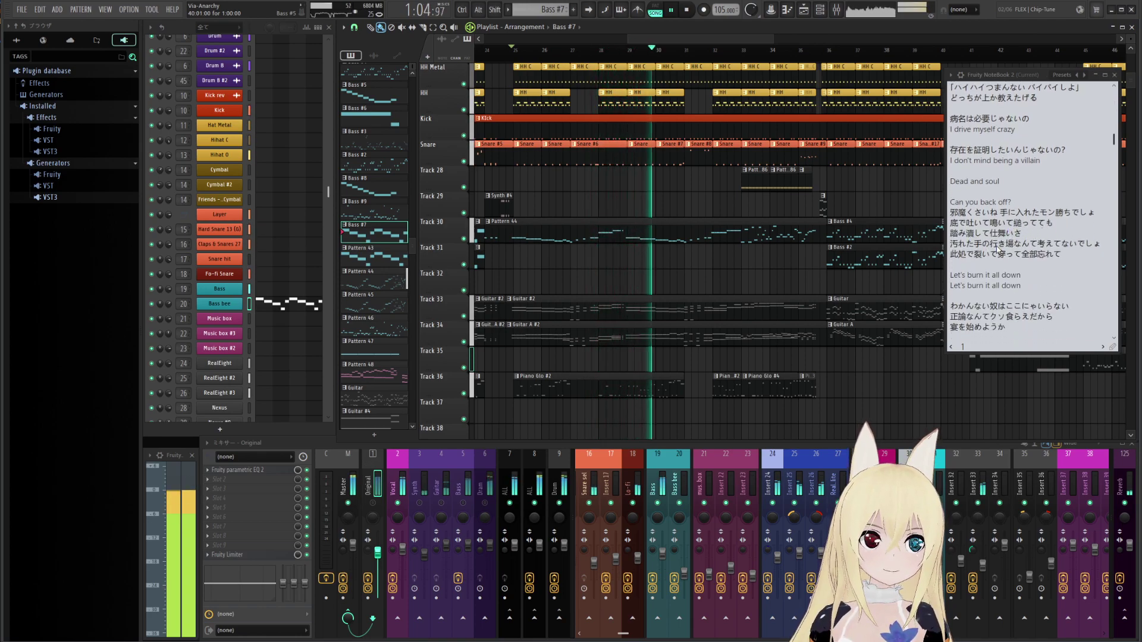
scroll(1018, 260, down, 2)
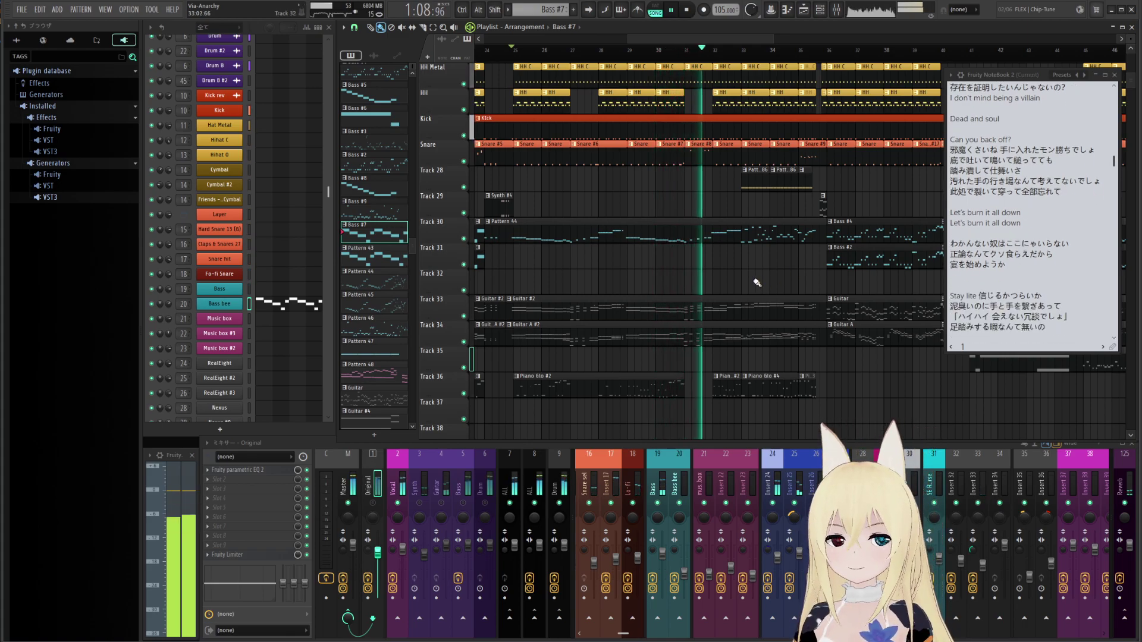
mouse_move(746, 279)
mouse_down()
mouse_move(691, 265)
mouse_move(600, 282)
mouse_up()
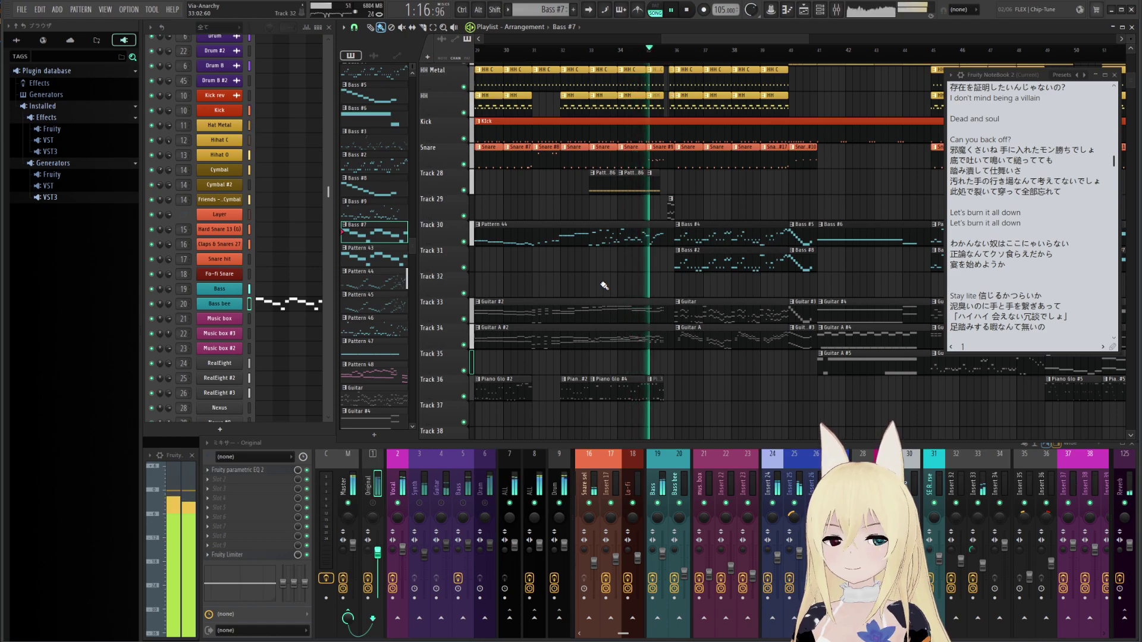
key(space)
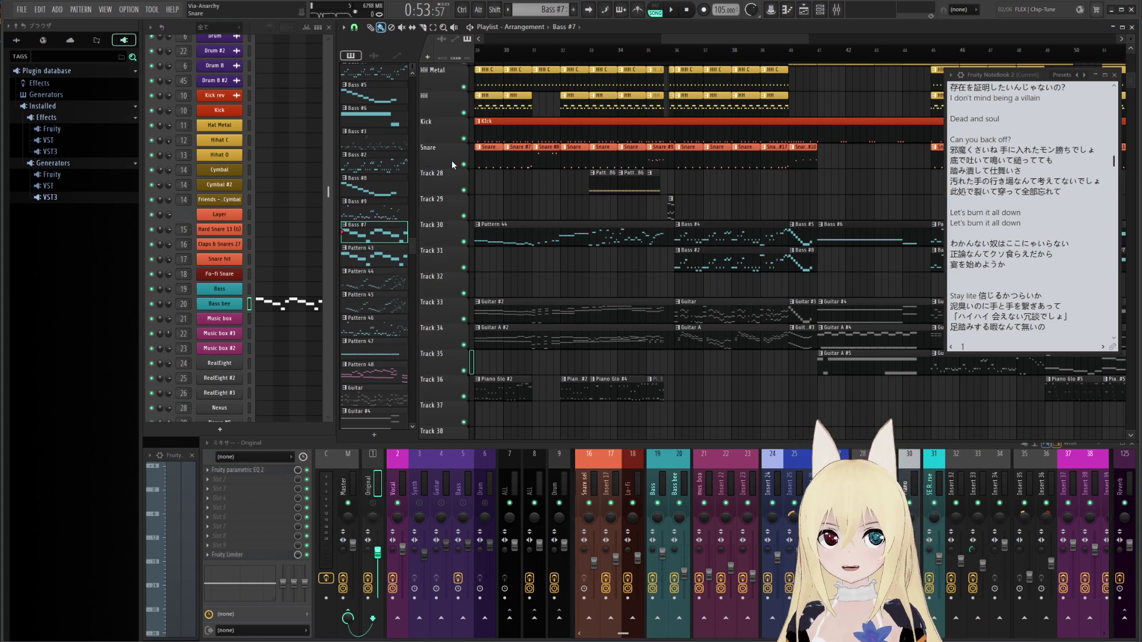
Solo the Snare track in the playlist and play it from bar 32
right_click(464, 165)
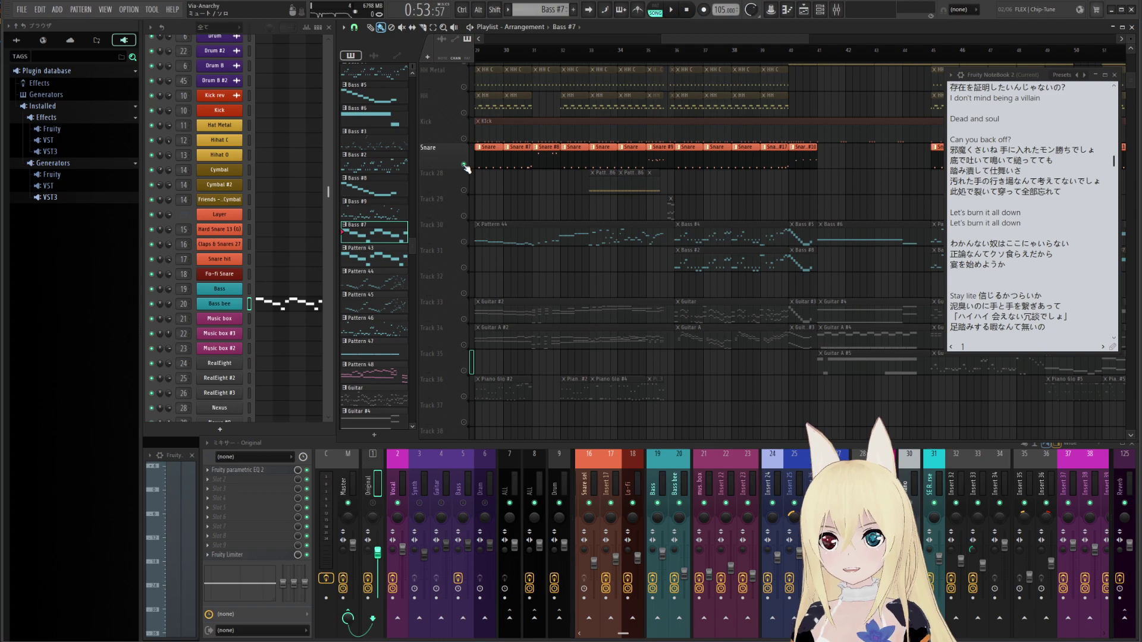
click(566, 52)
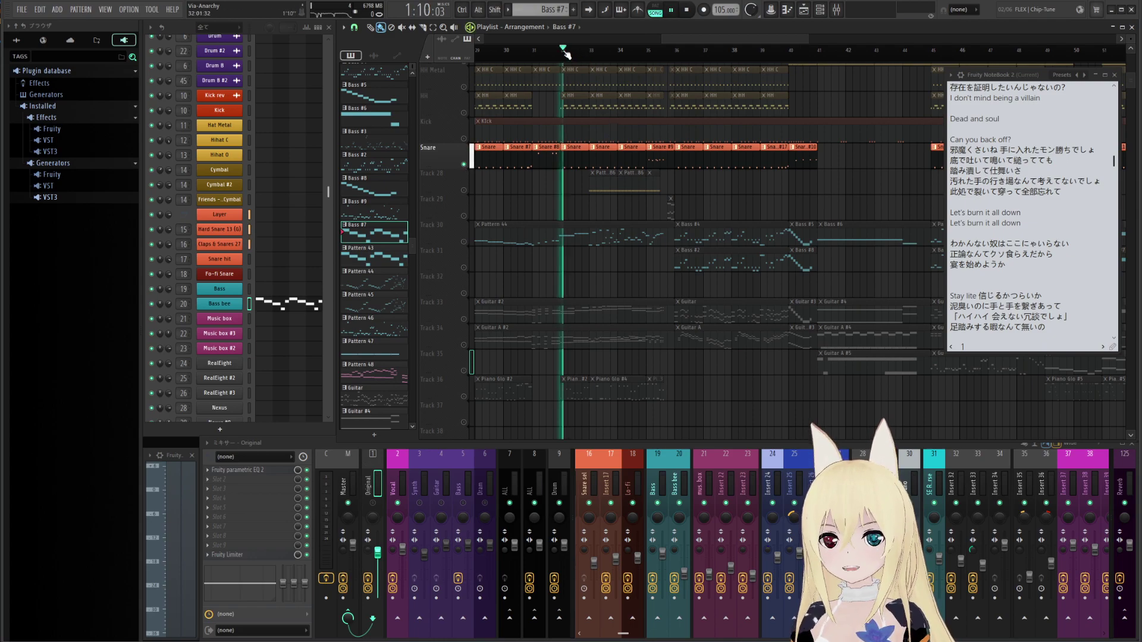
Solo the HH track, listen to its hi-hat clips from about bar 32, and unmute all playlist tracks again
right_click(464, 113)
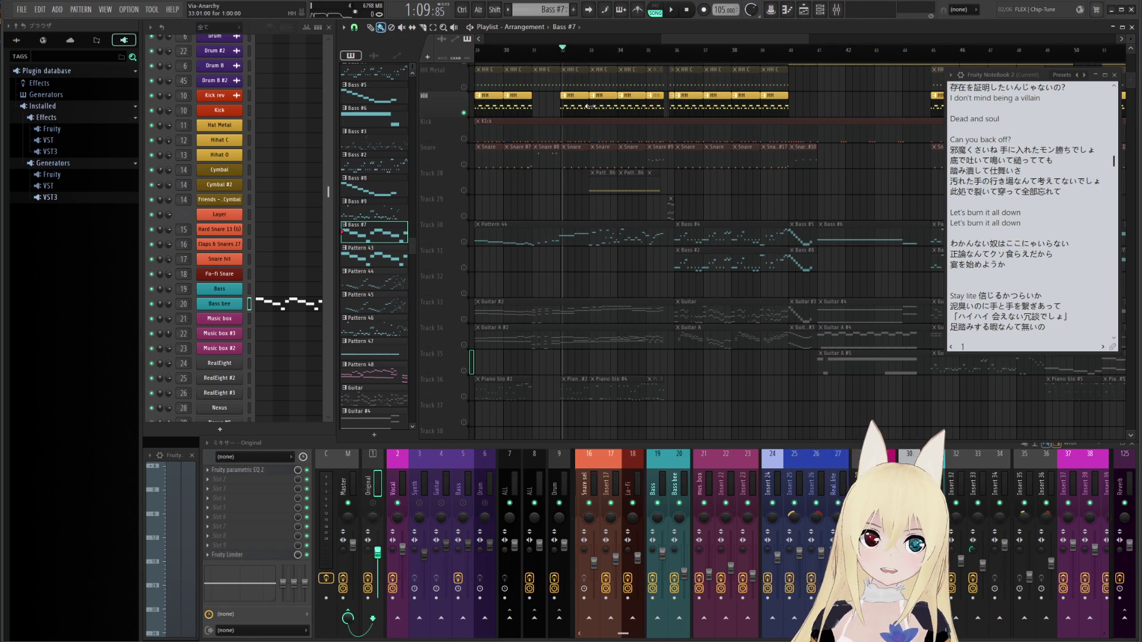
scroll(590, 106, down, 1)
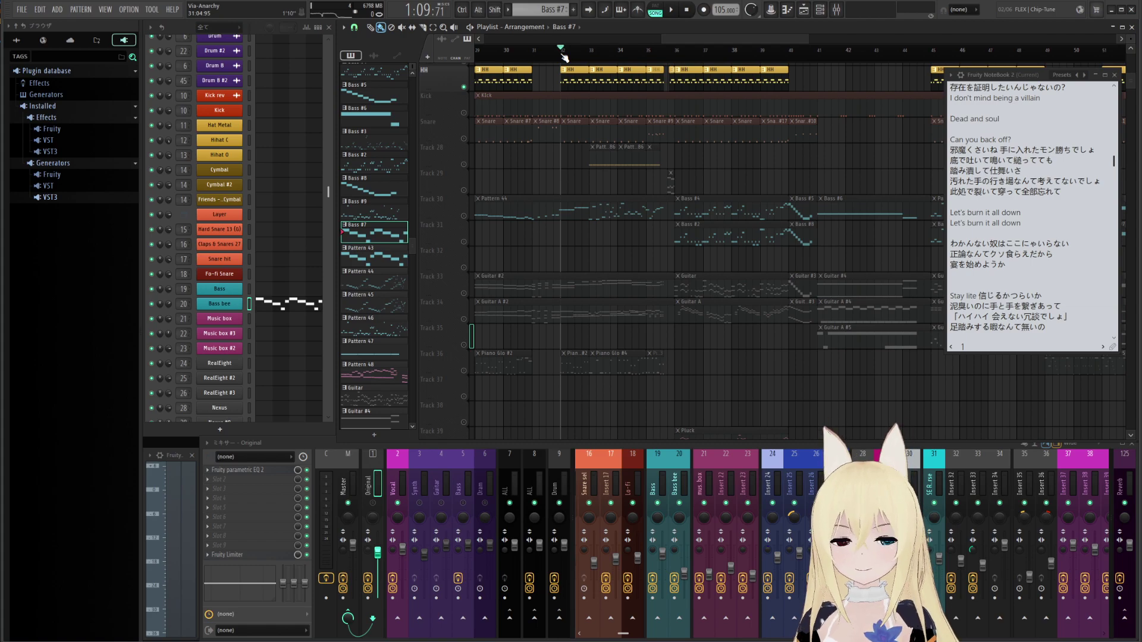
scroll(562, 52, up, 2)
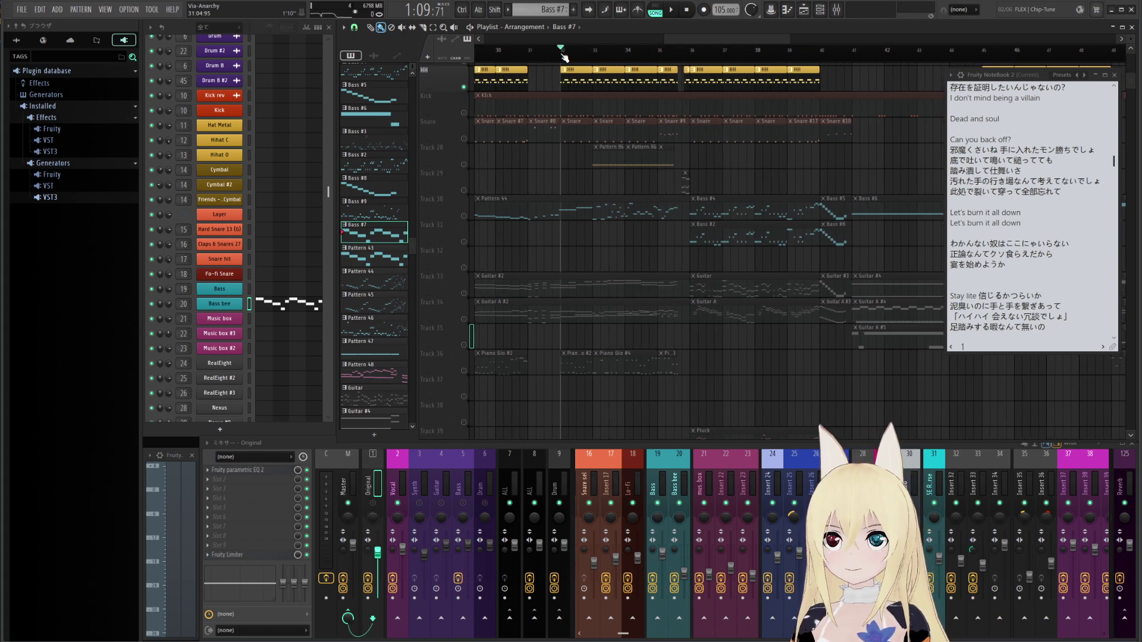
scroll(558, 116, up, 1)
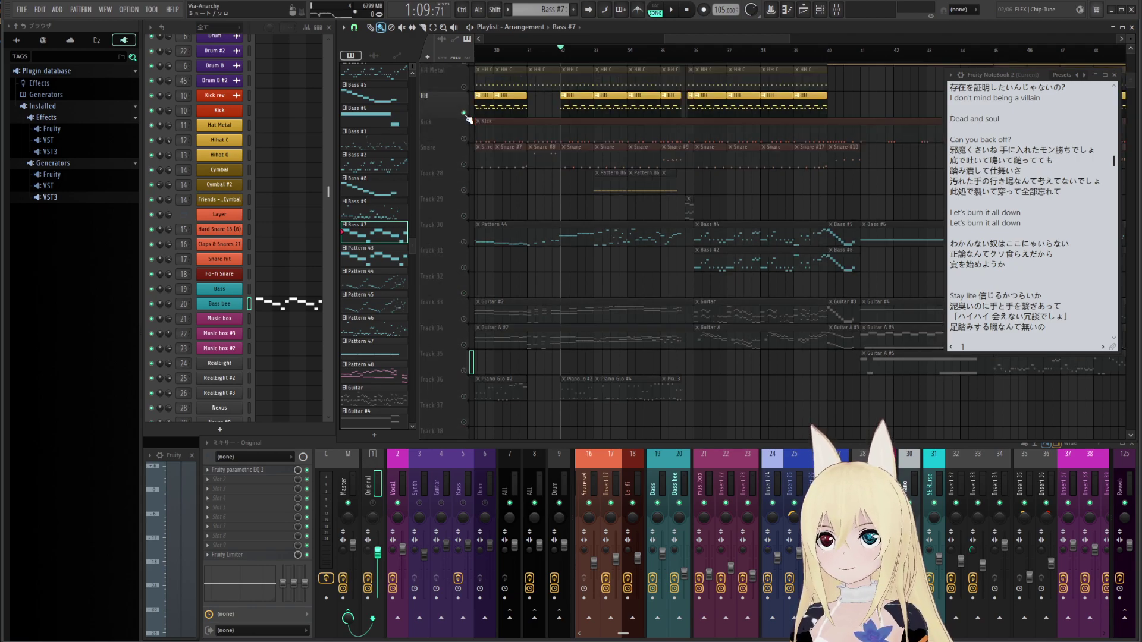
key(space)
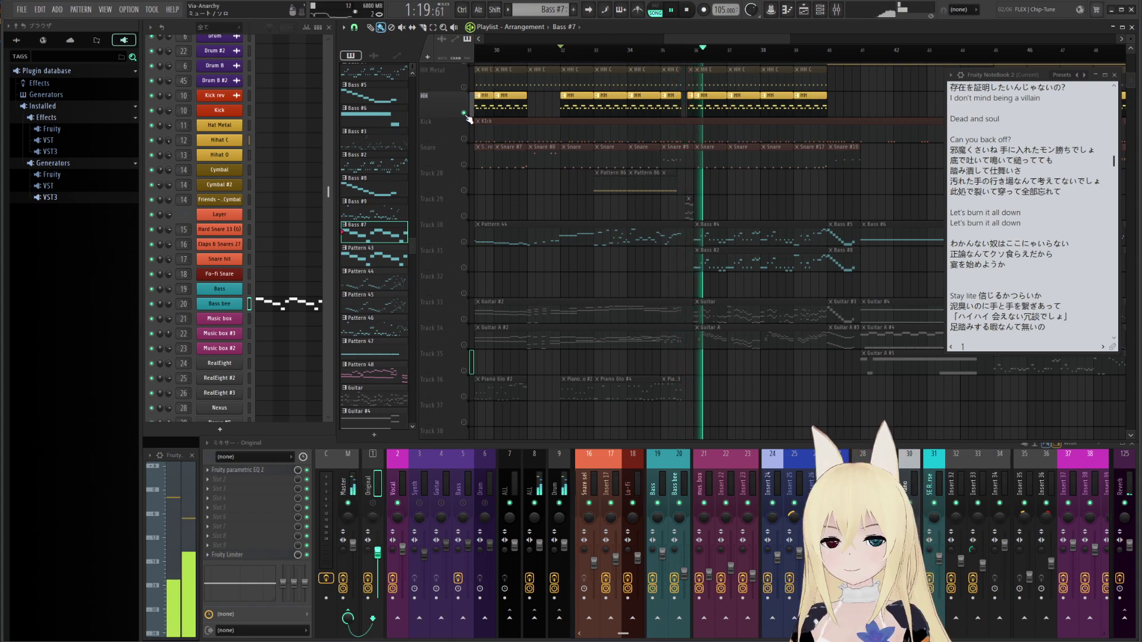
right_click(464, 113)
key(space)
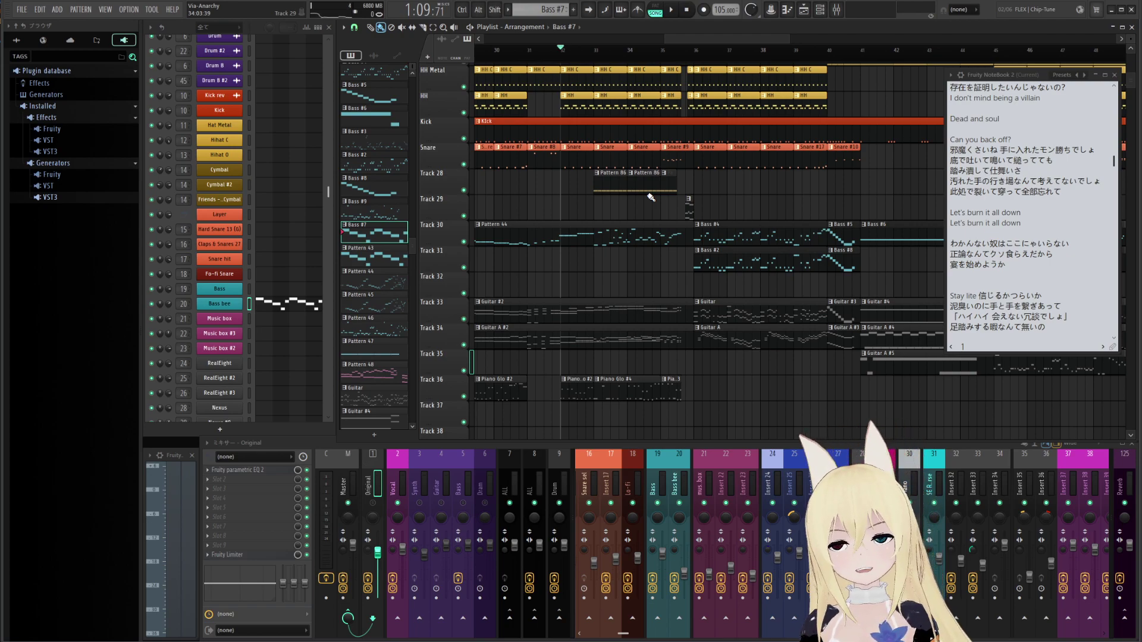
Listen to the full arrangement from about bar 32 and replay the section with the Bass #4 and Bass #2 clips
key(space)
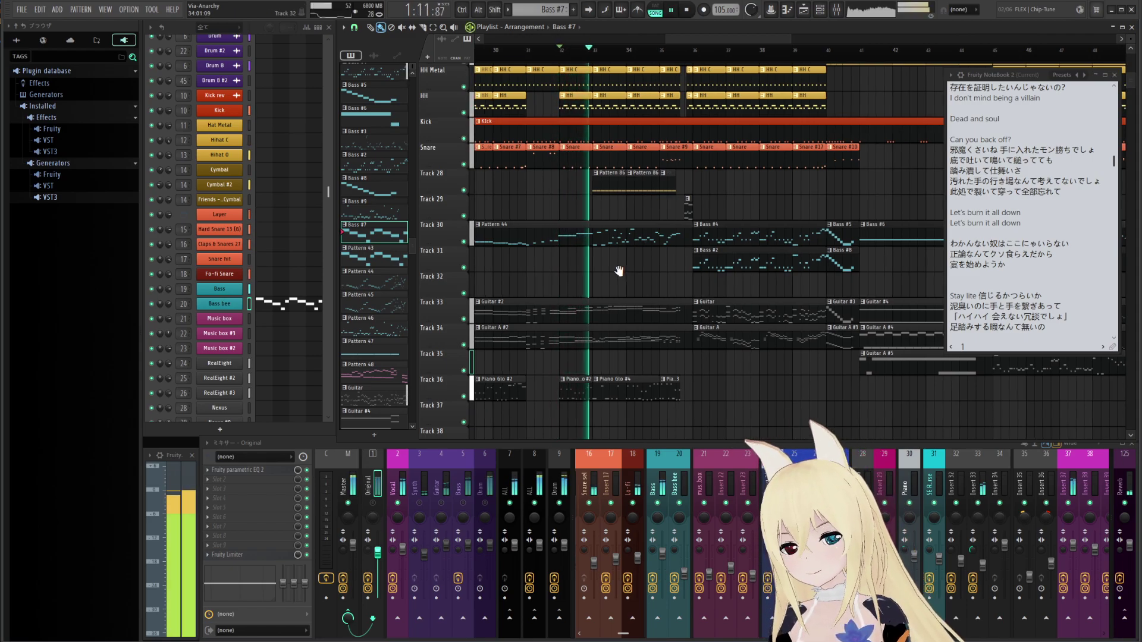
scroll(613, 265, down, 1)
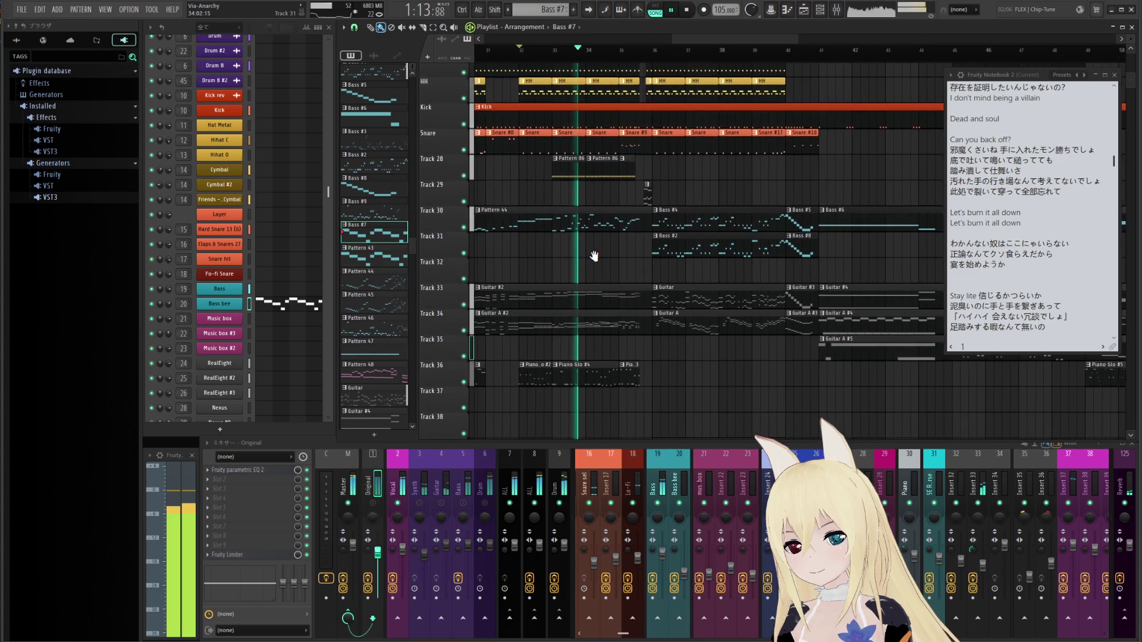
mouse_move(598, 259)
mouse_down()
mouse_move(542, 237)
mouse_move(727, 229)
mouse_move(582, 232)
mouse_up()
scroll(980, 252, down, 1)
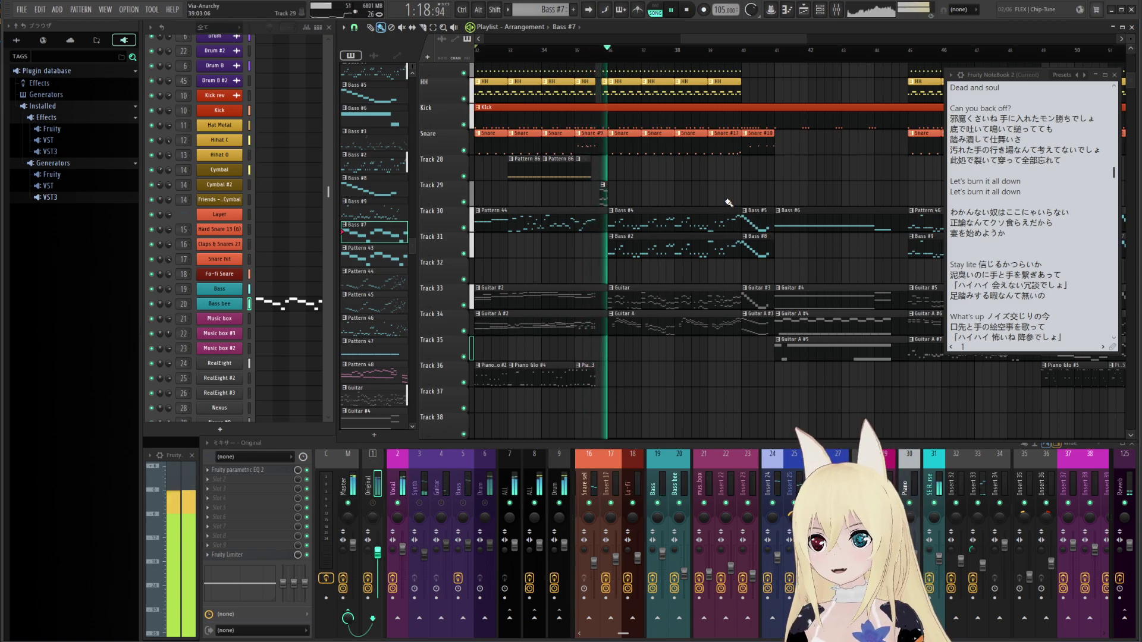
drag(721, 199, 649, 215)
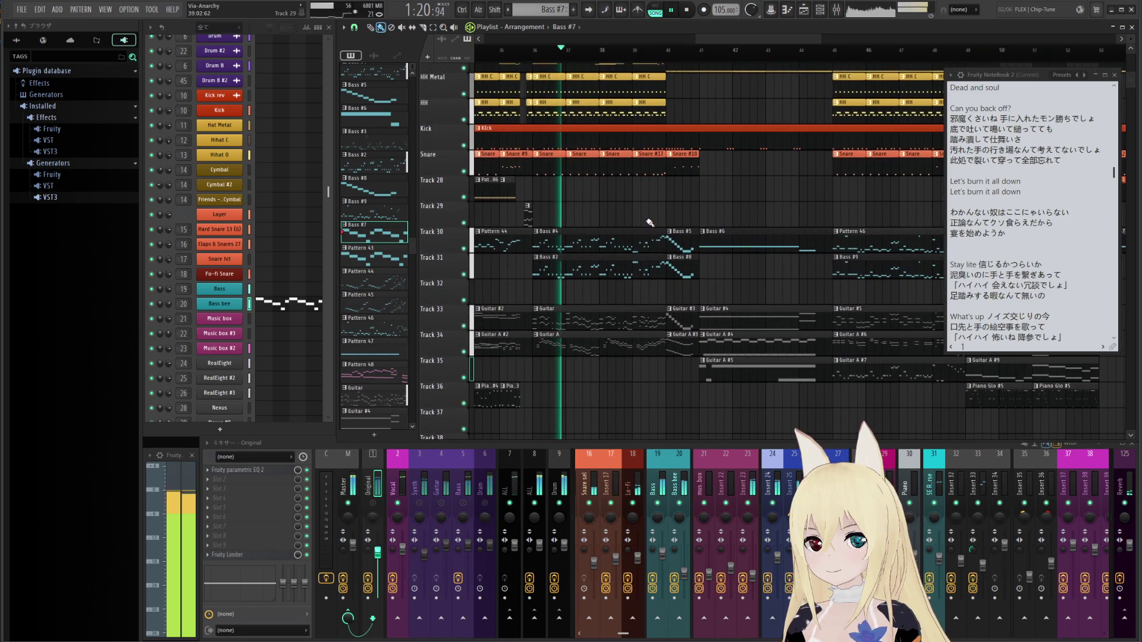
key(space)
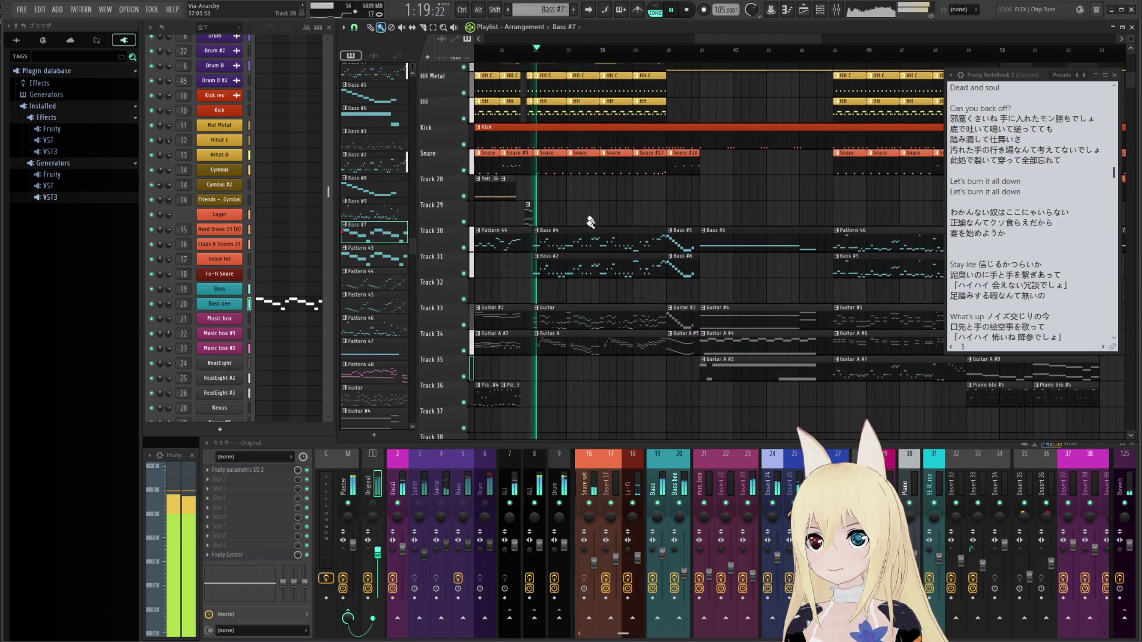
drag(674, 196, 650, 233)
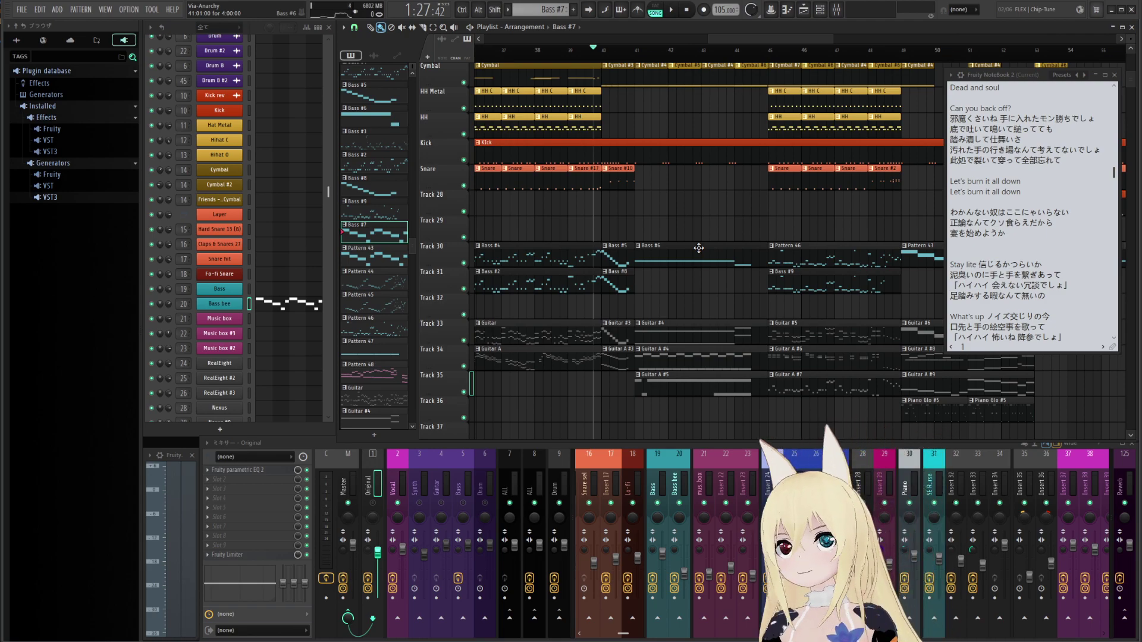
Play the full arrangement from about bar 39 into the Bass #5 and Bass #8 clips
drag(686, 259, 687, 261)
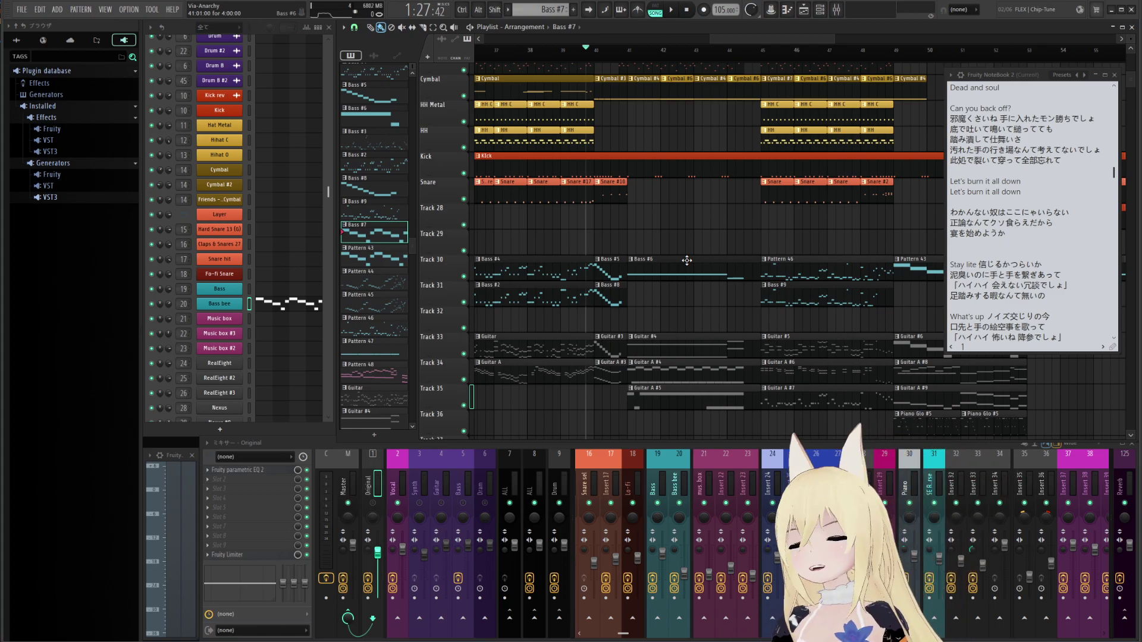
scroll(613, 208, up, 1)
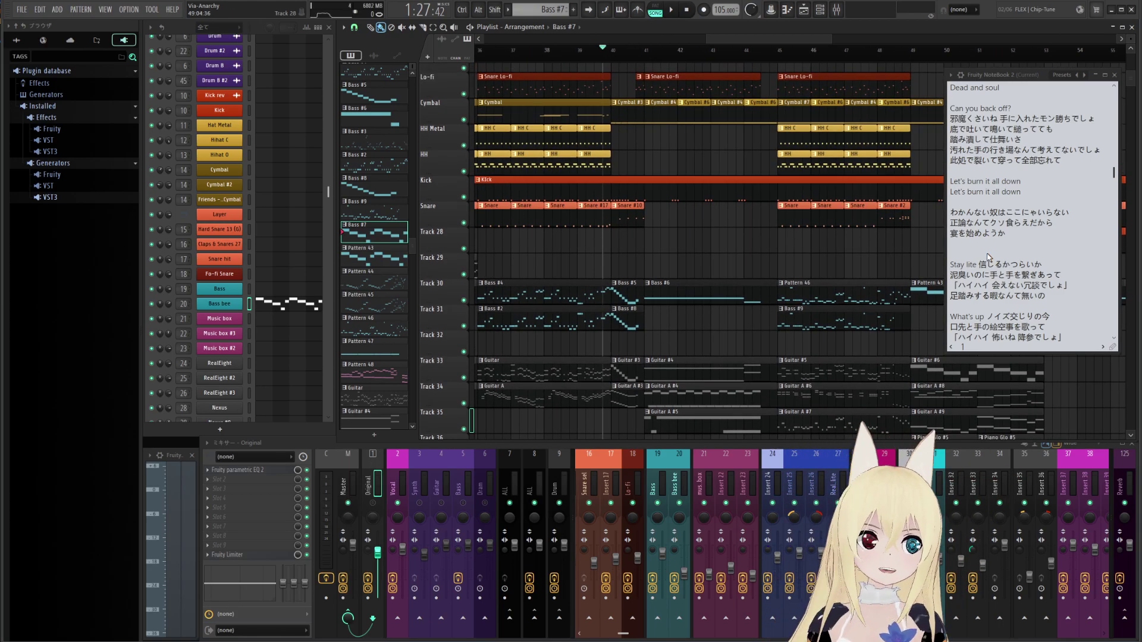
scroll(750, 223, up, 1)
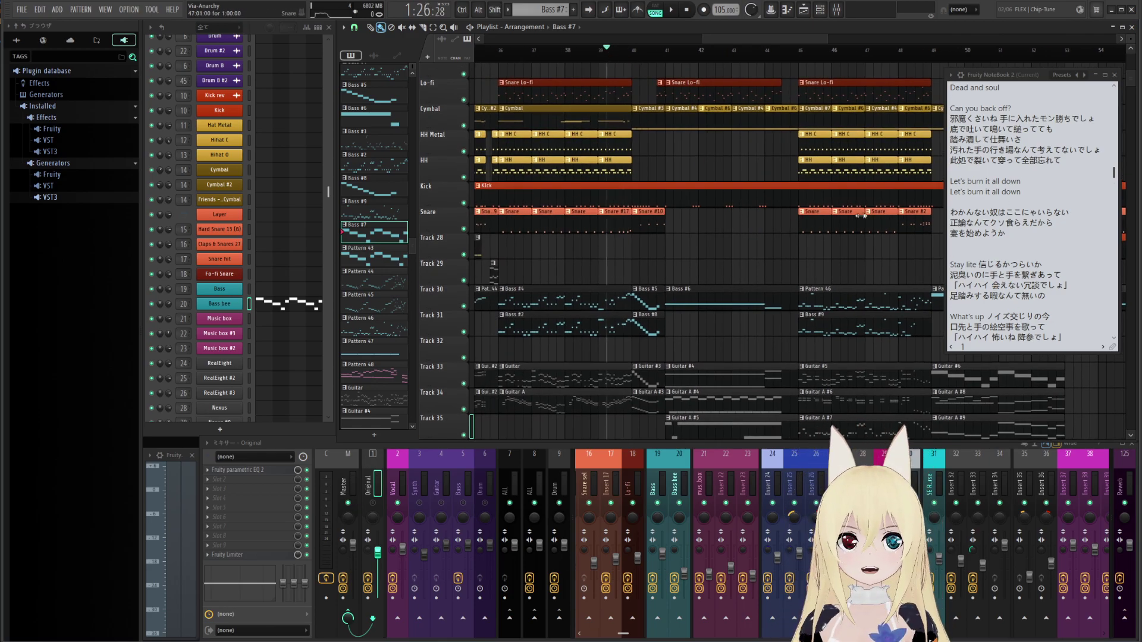
scroll(778, 234, down, 1)
key(space)
mouse_move(717, 242)
mouse_down()
mouse_move(691, 178)
mouse_move(711, 251)
mouse_up()
key(space)
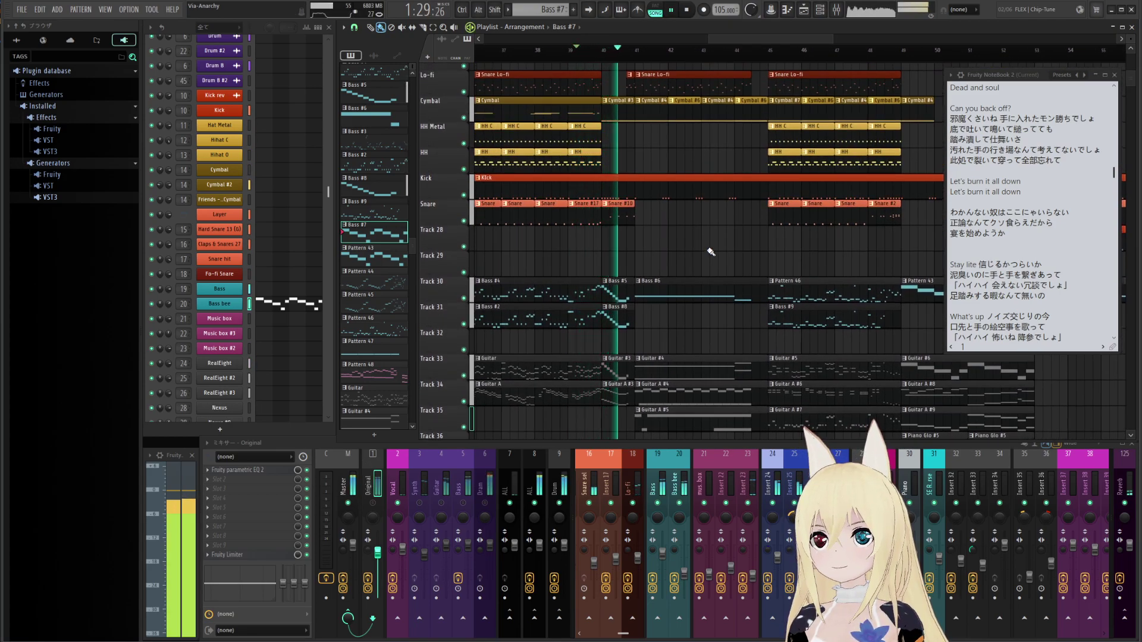
key(space)
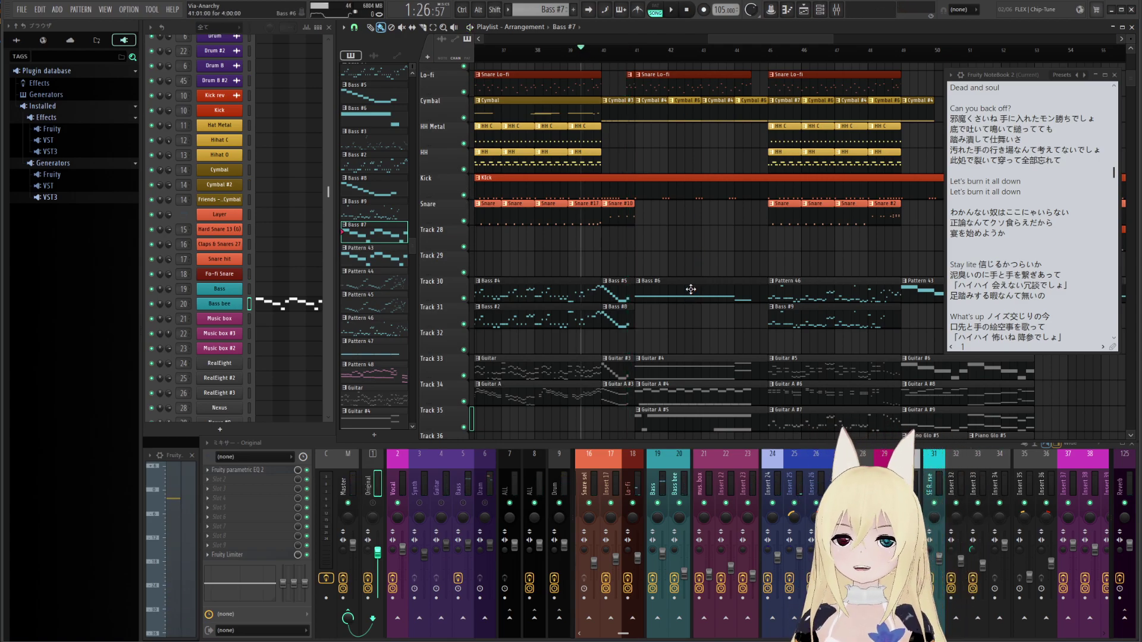
Replay the full arrangement from about bar 38 through the Snare #10 fill leading up to the Bass #6 clip
scroll(690, 291, left, 2)
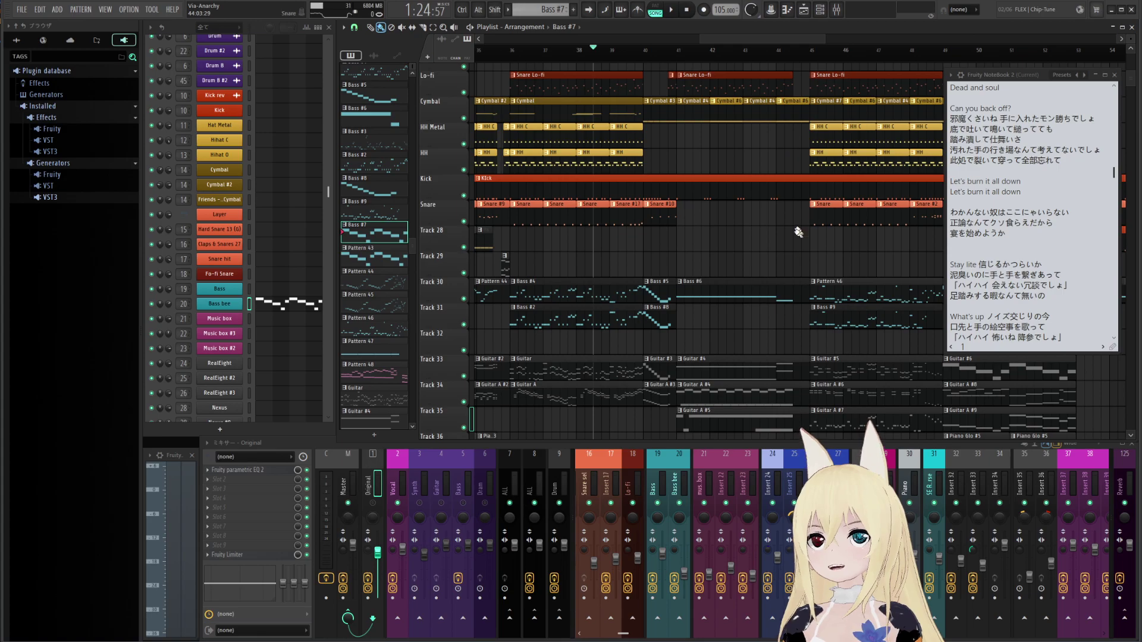
key(space)
drag(774, 257, 756, 177)
scroll(657, 271, up, 2)
drag(663, 269, 693, 304)
key(space)
Solo the Original mixer track and play it from about bar 38 and again from about bar 40
right_click(374, 503)
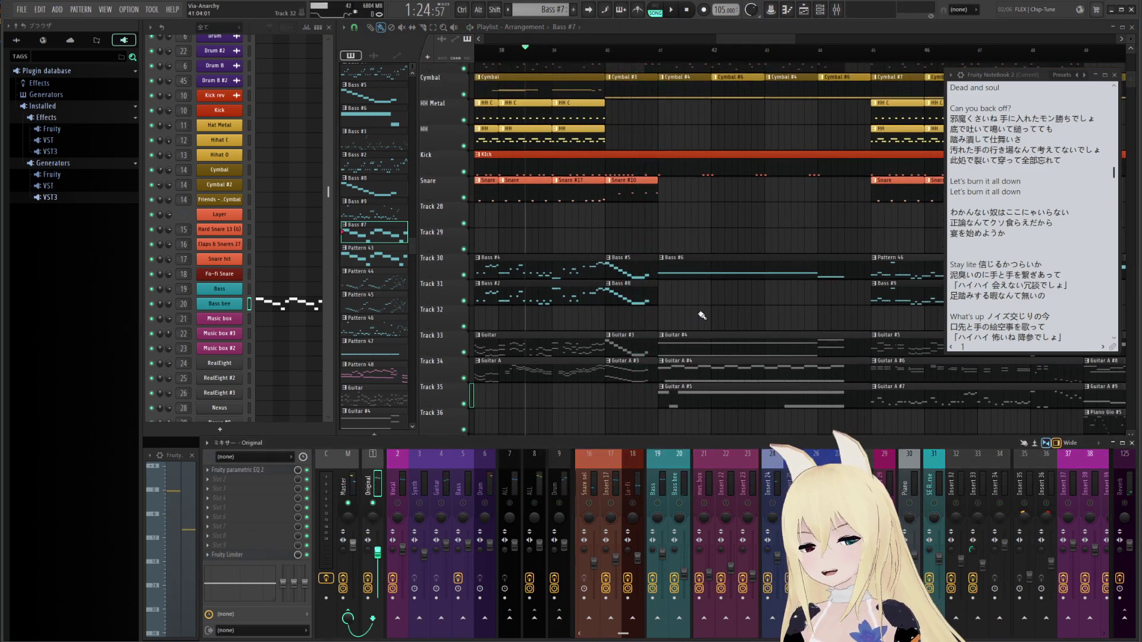
key(space)
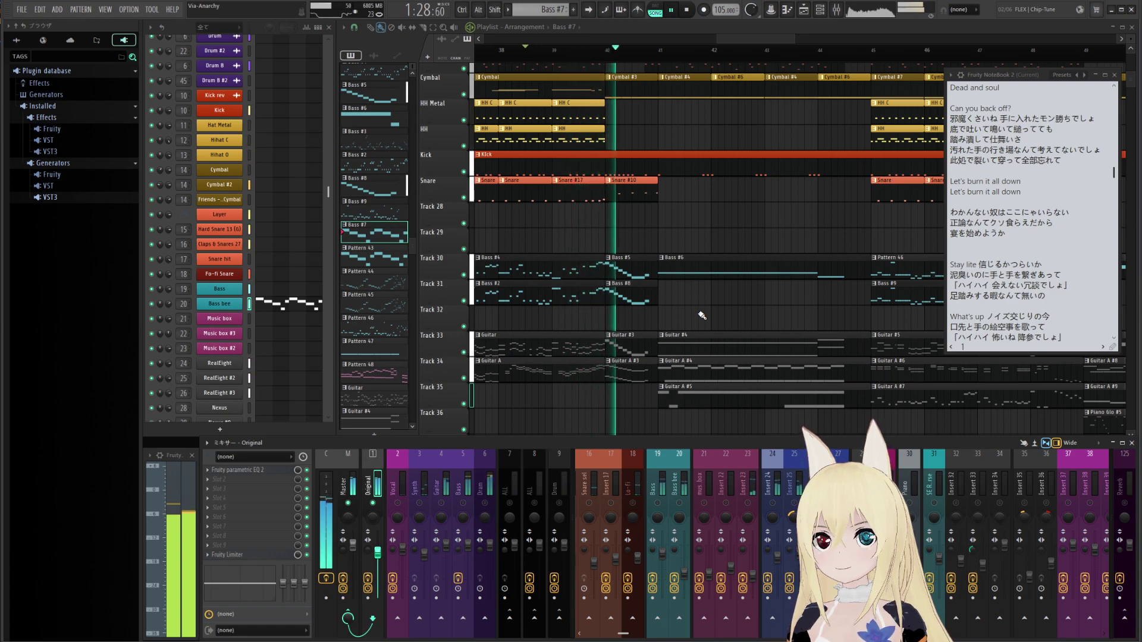
key(space)
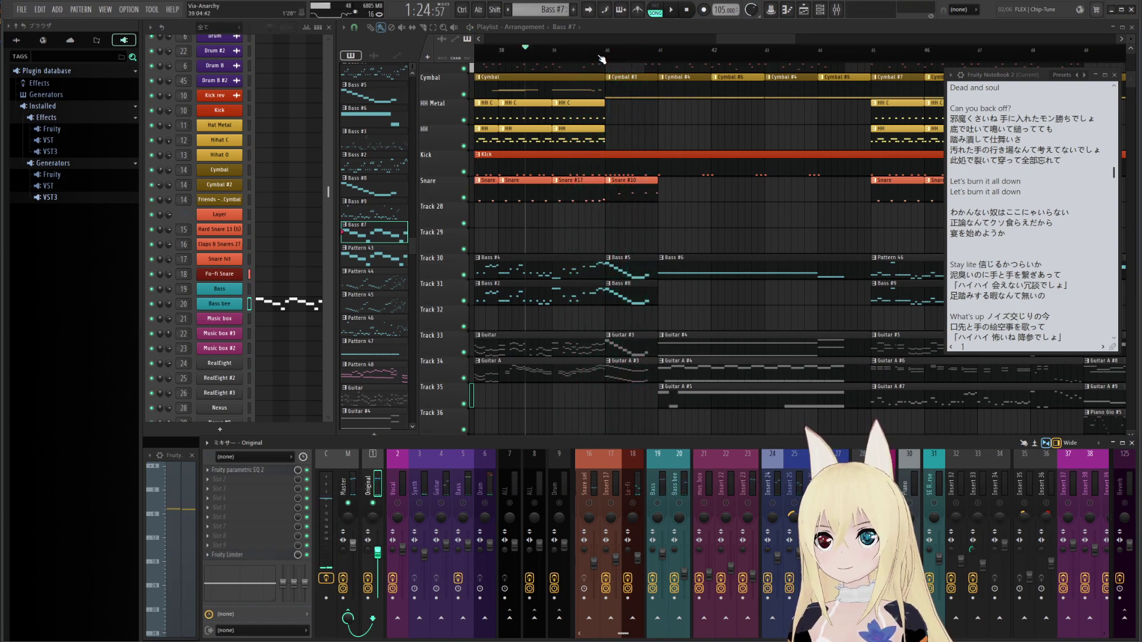
click(601, 59)
key(space)
key(space)
Unsolo the Original mixer track and play the full arrangement from about bar 40 into the Bass #6 section
right_click(375, 506)
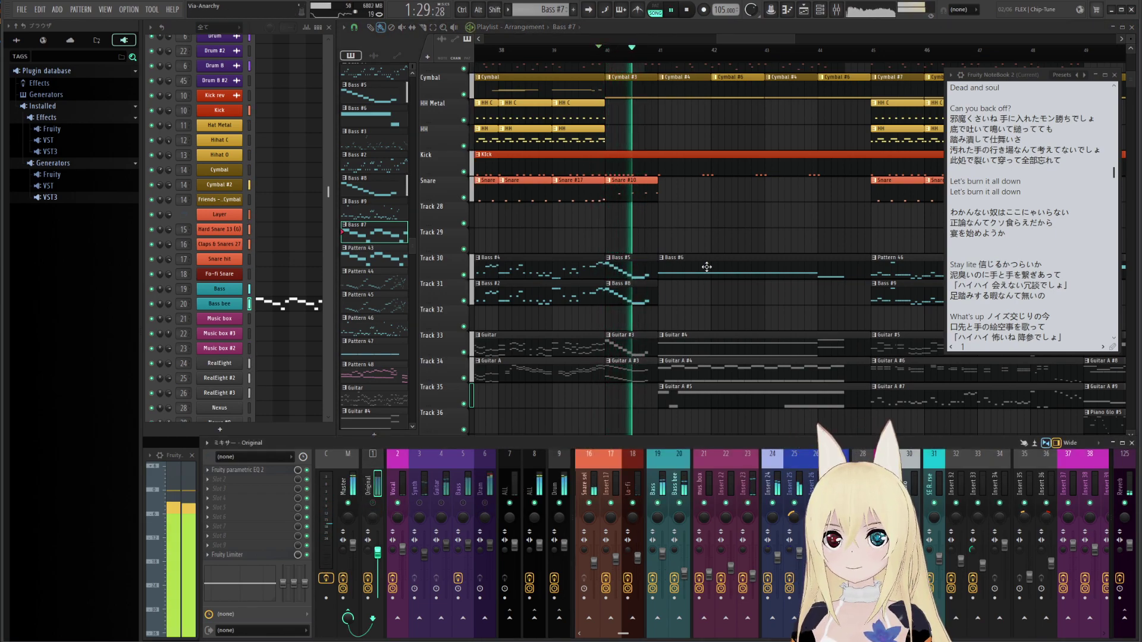
key(space)
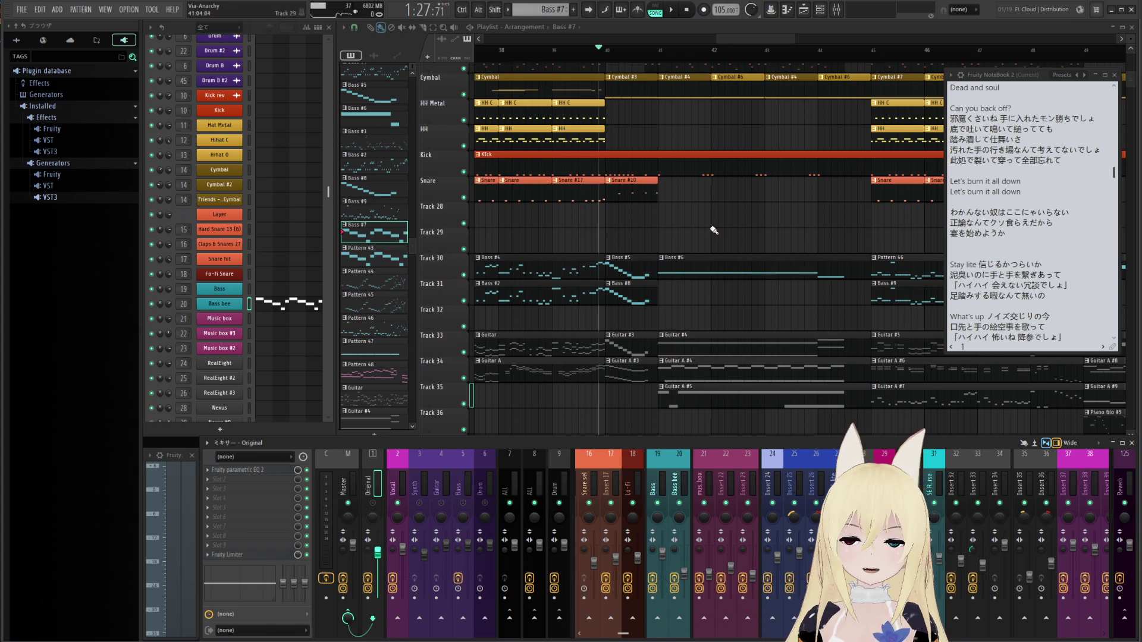
drag(709, 226, 695, 226)
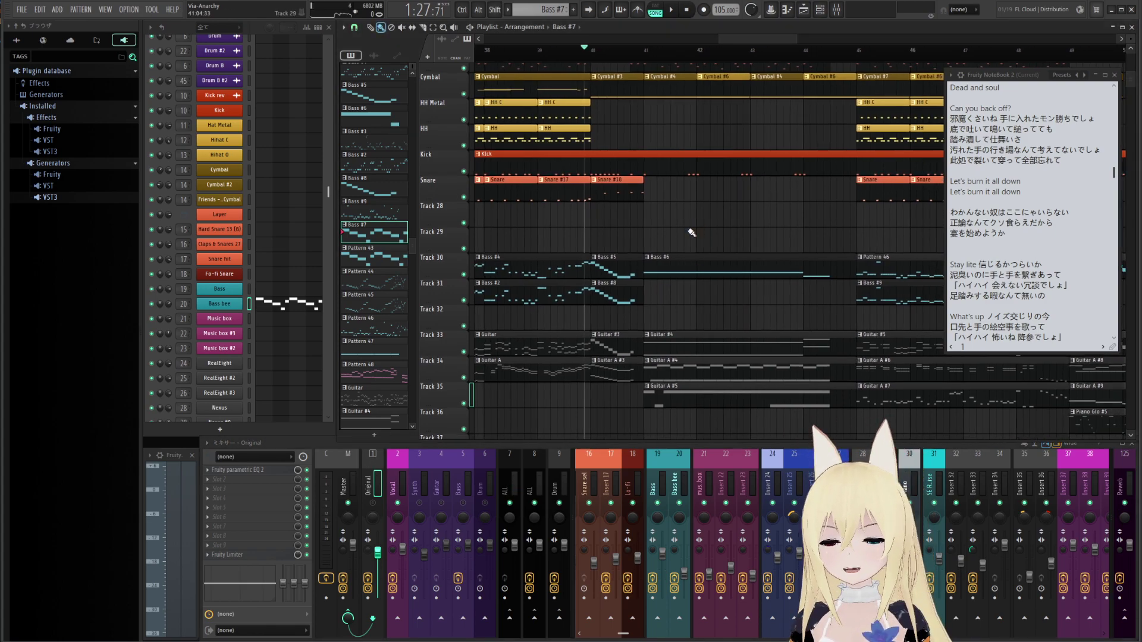
key(space)
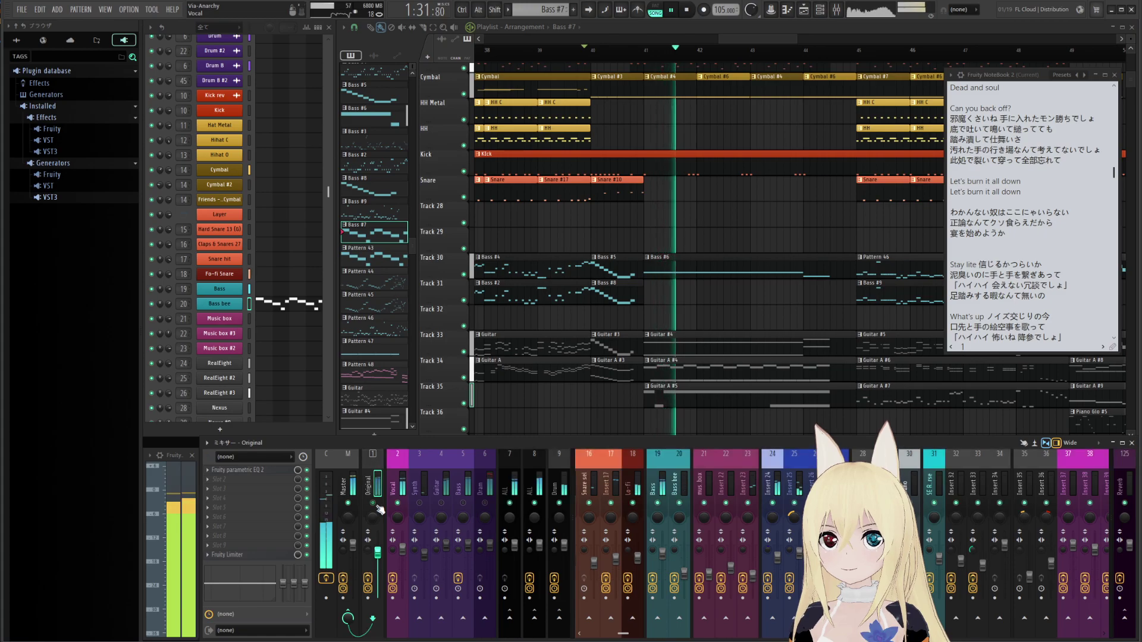
Solo the Original mixer track and play it from about bar 41 while following the lyrics in the notebook
key(space)
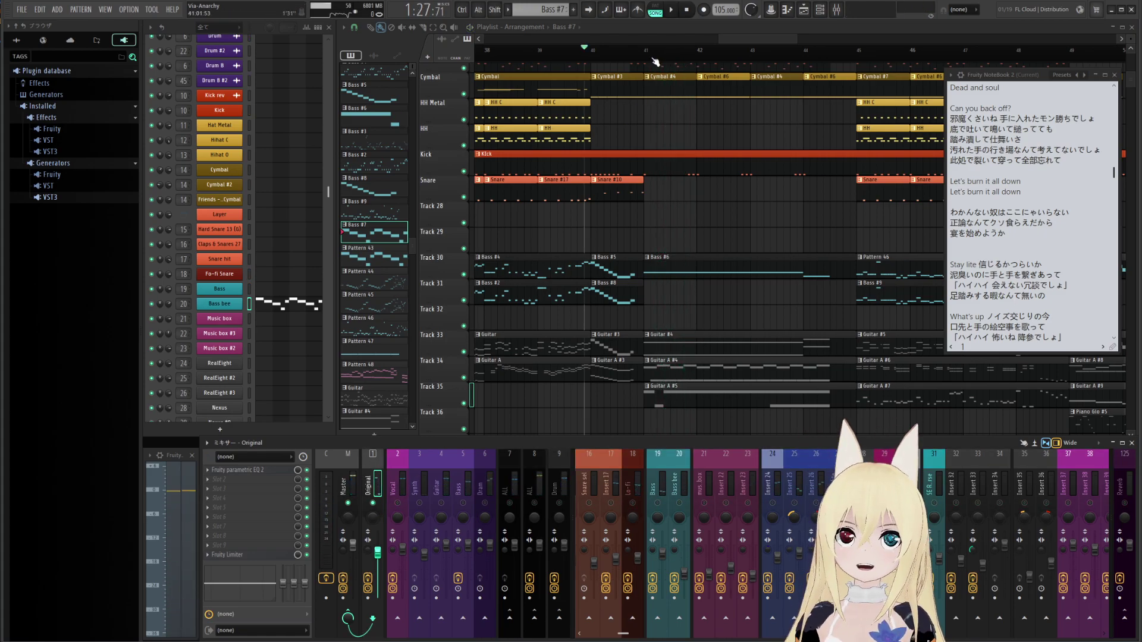
key(space)
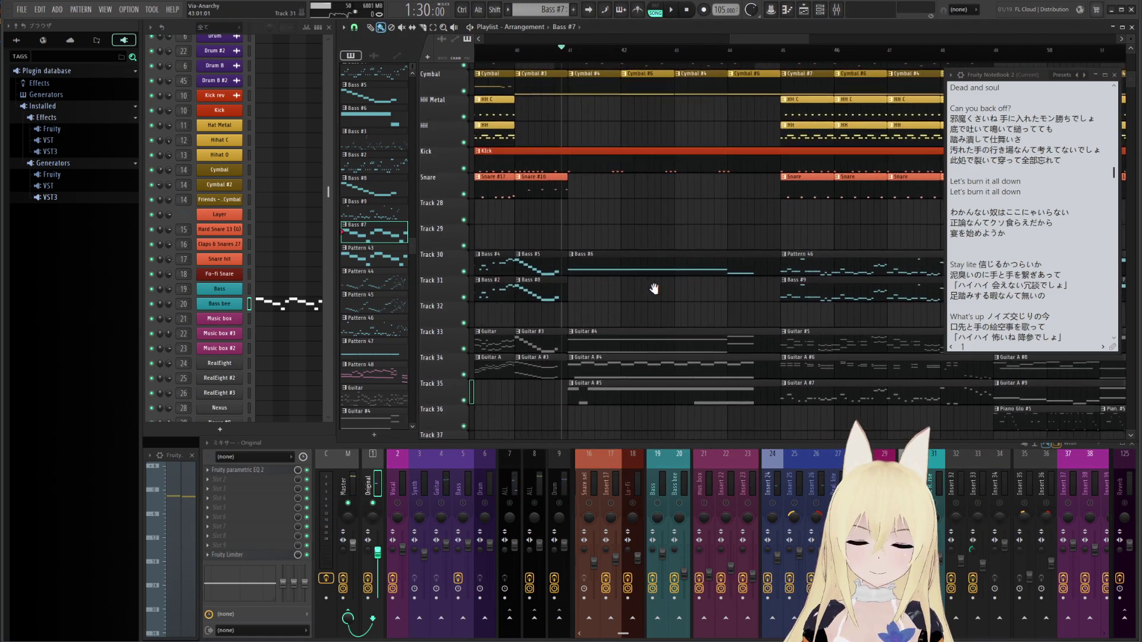
scroll(974, 262, down, 3)
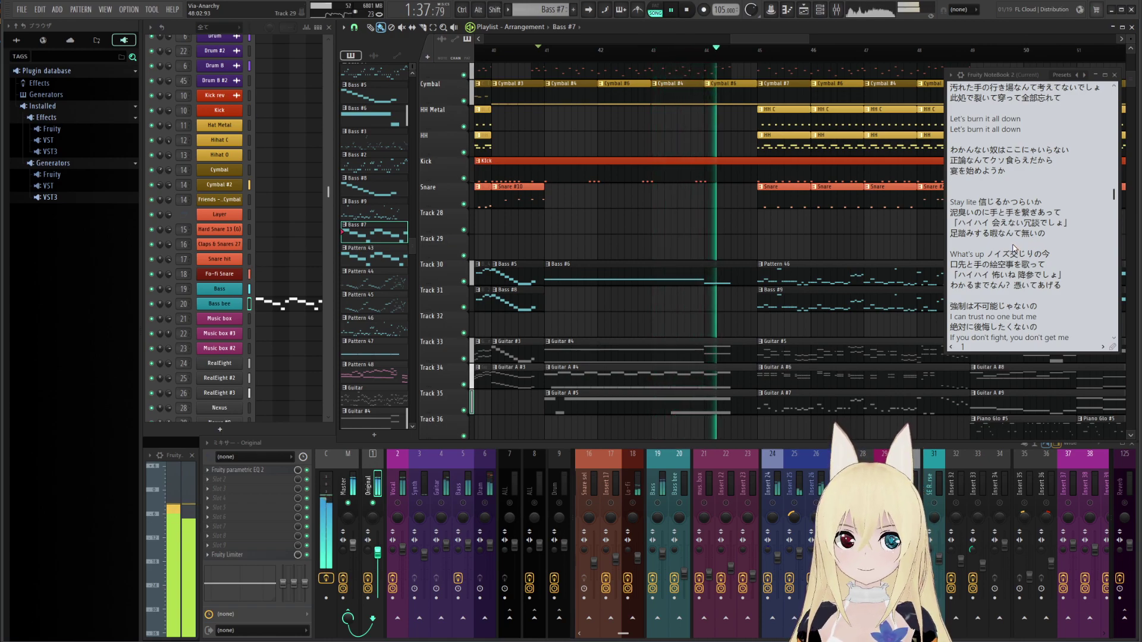
key(space)
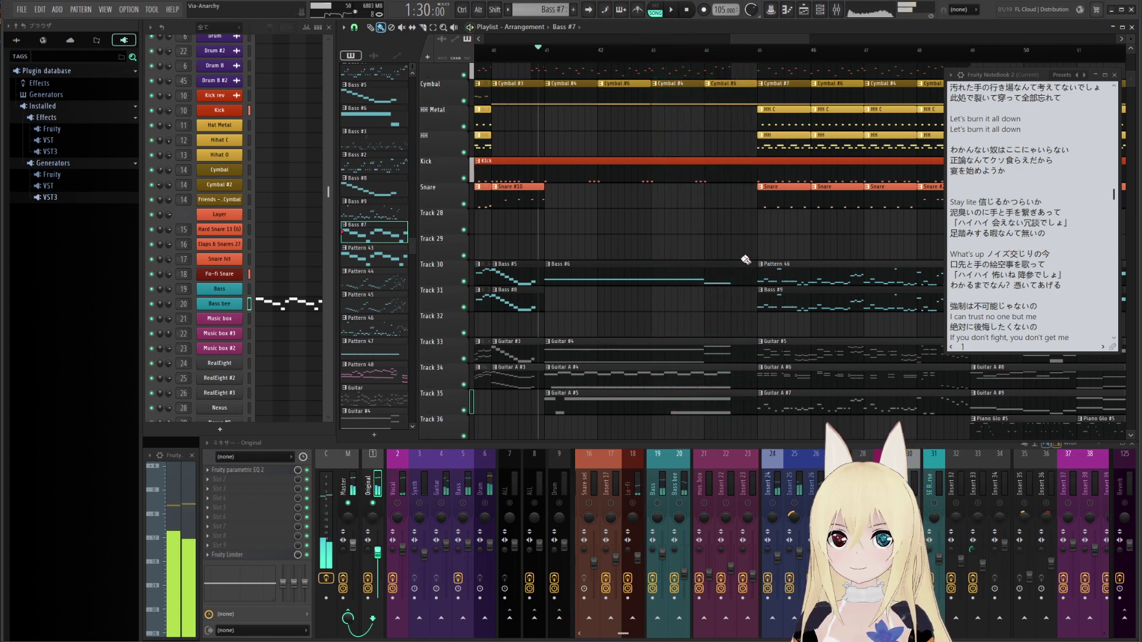
Unsolo the Original mixer track and play the full arrangement from about bar 41 through bar 44
key(space)
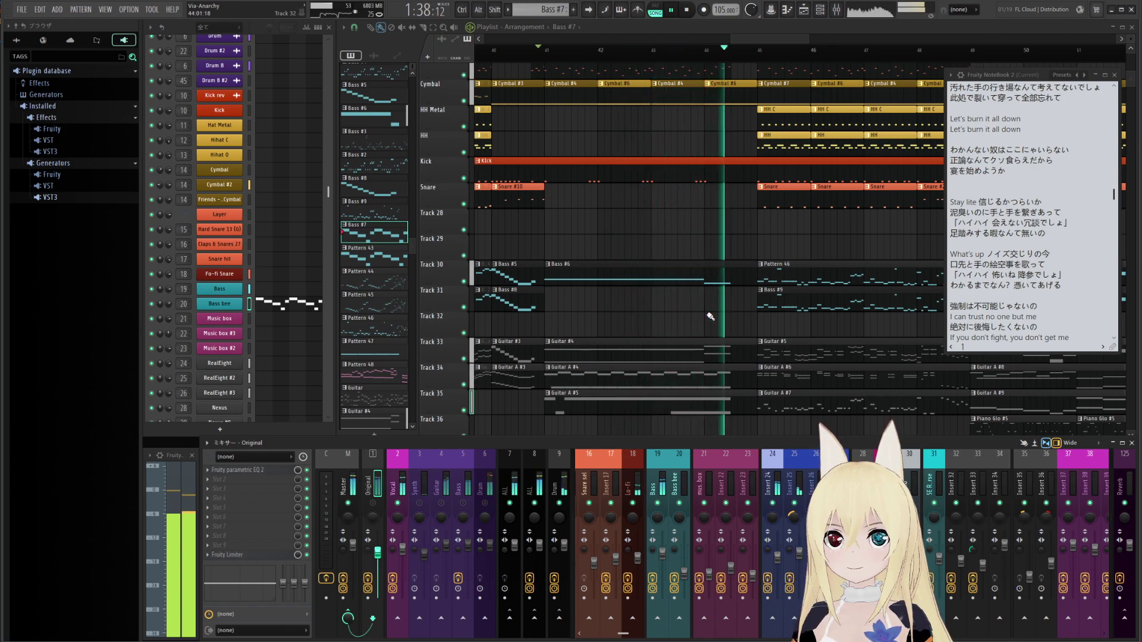
key(space)
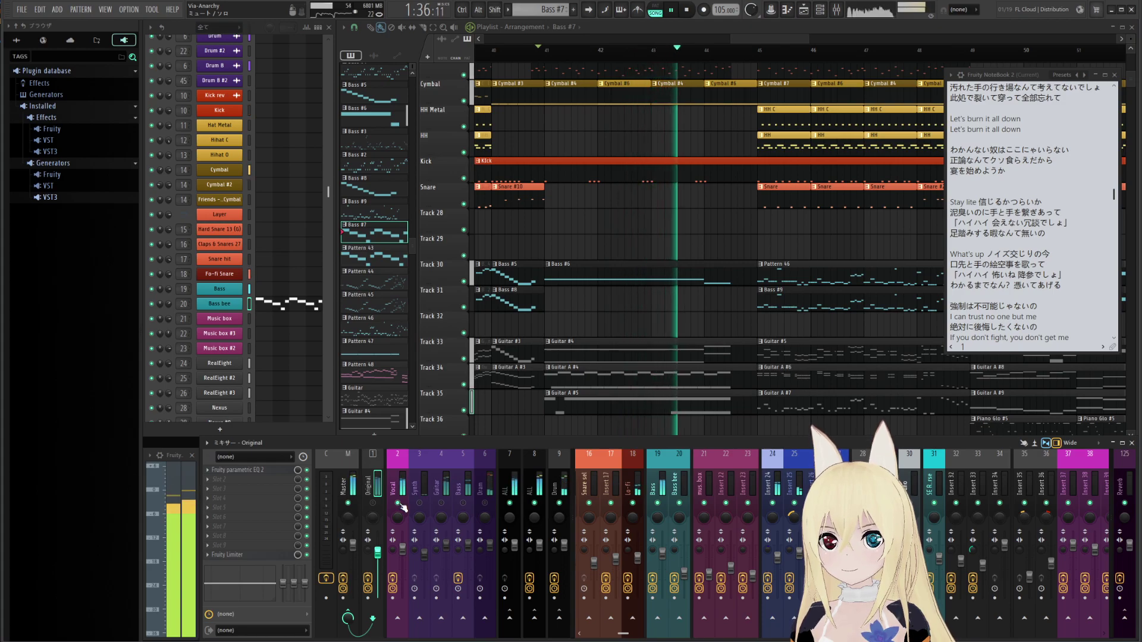
key(space)
Play the full arrangement from about bar 41 while examining the Insert 24 volume automation clip on Track 13
scroll(648, 271, up, 6)
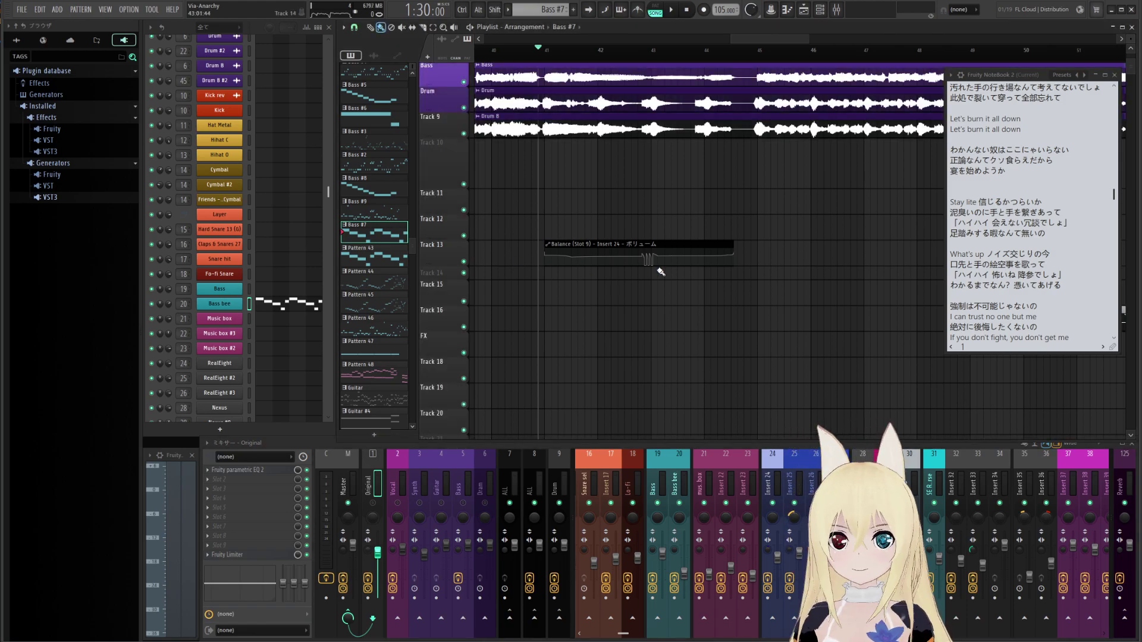
key(space)
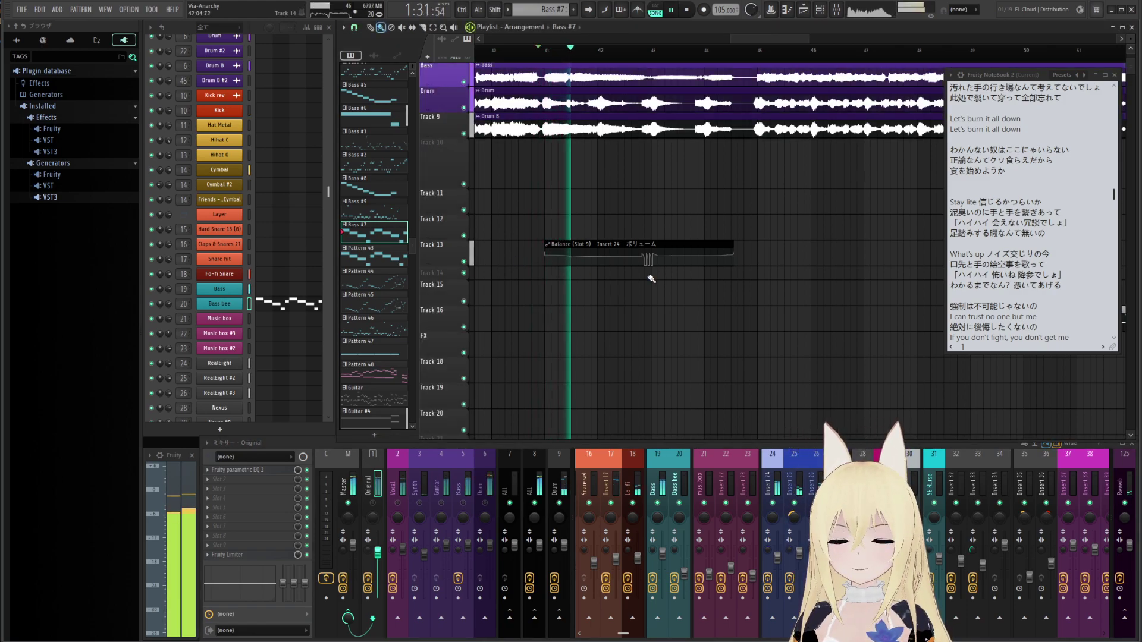
scroll(649, 271, up, 1)
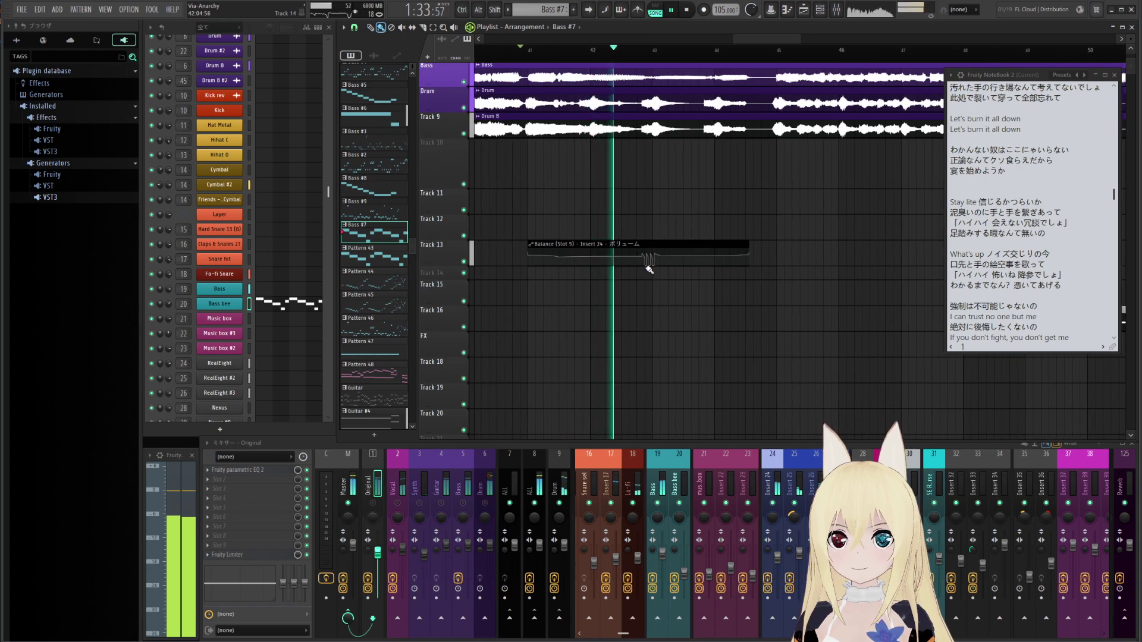
key(space)
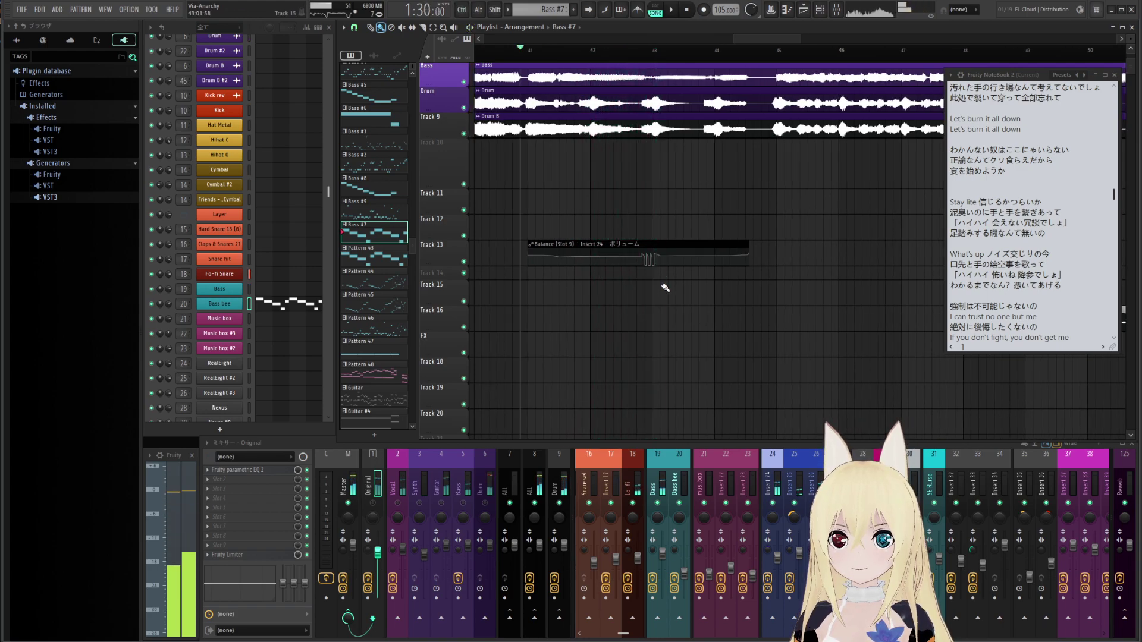
Replay the full arrangement from about bar 41, examining the Bass #6, Guitar #4, Guitar A #4 and Guitar A #5 clips
scroll(631, 282, down, 6)
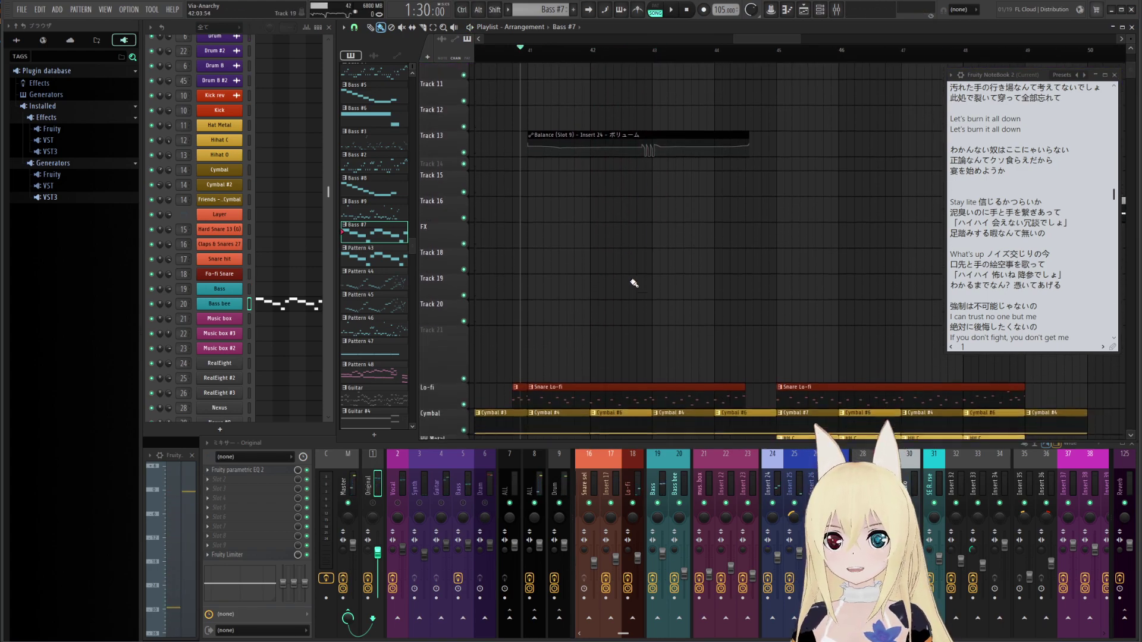
scroll(637, 288, down, 1)
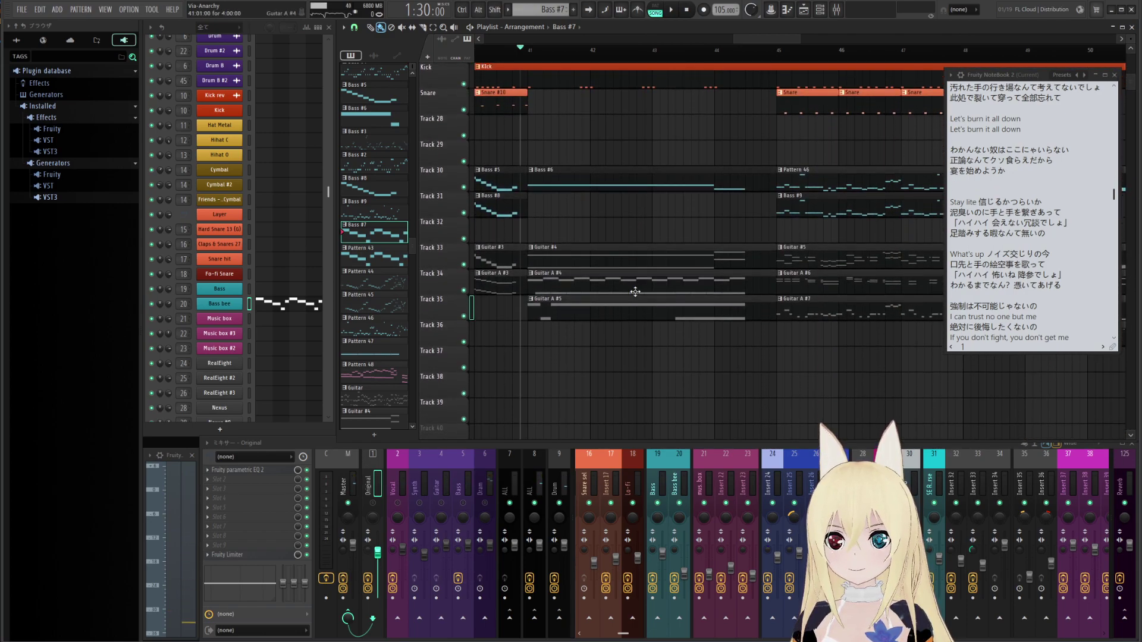
key(space)
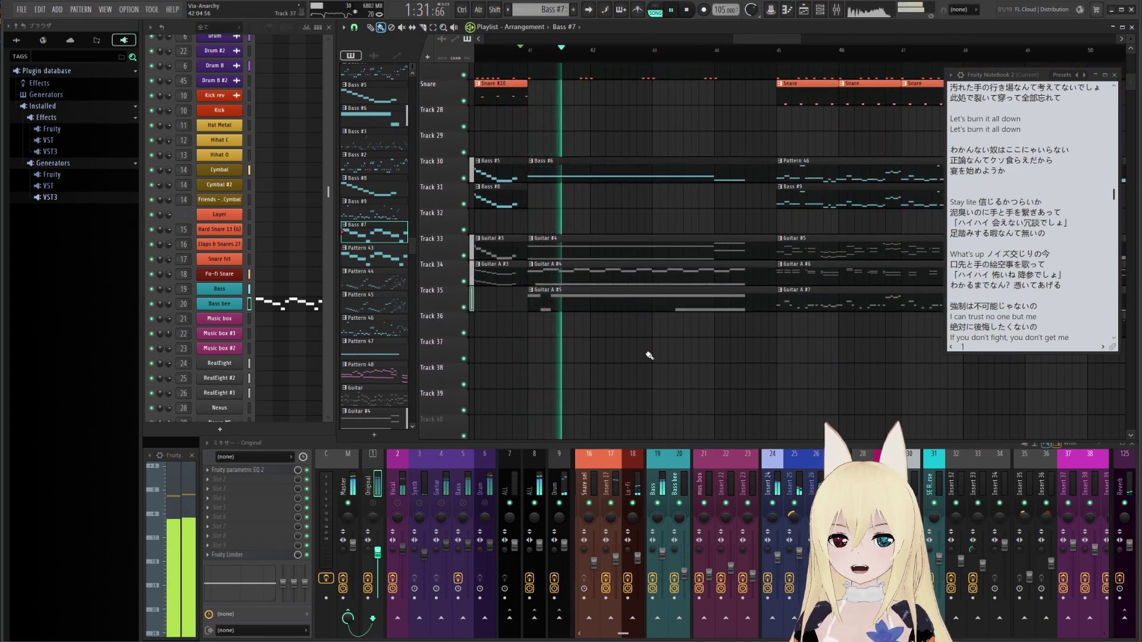
scroll(647, 333, up, 2)
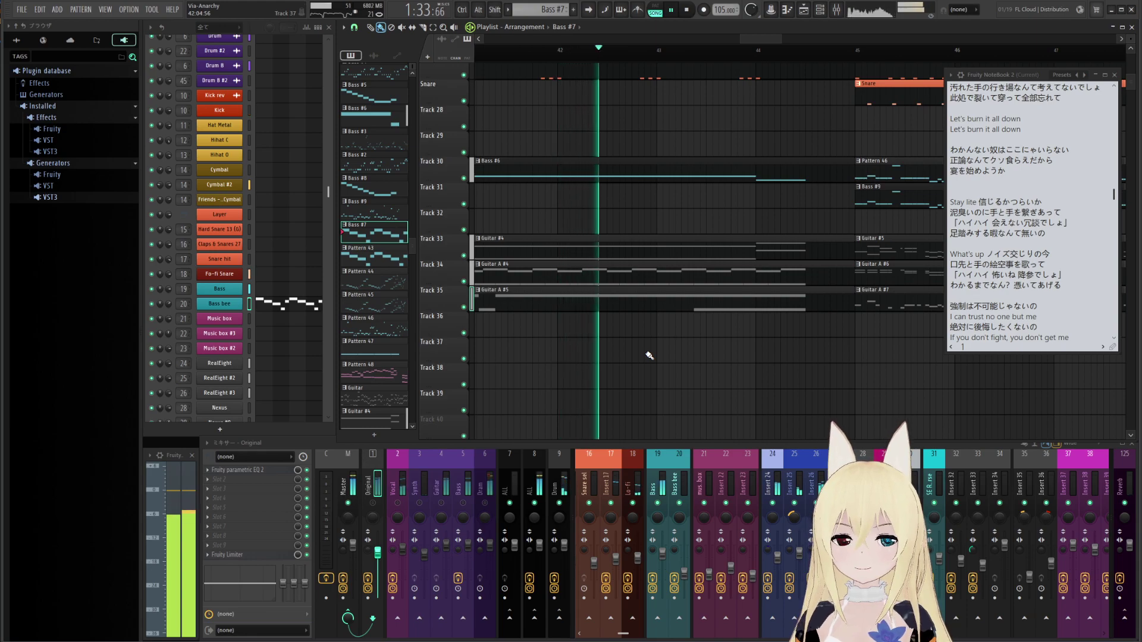
key(space)
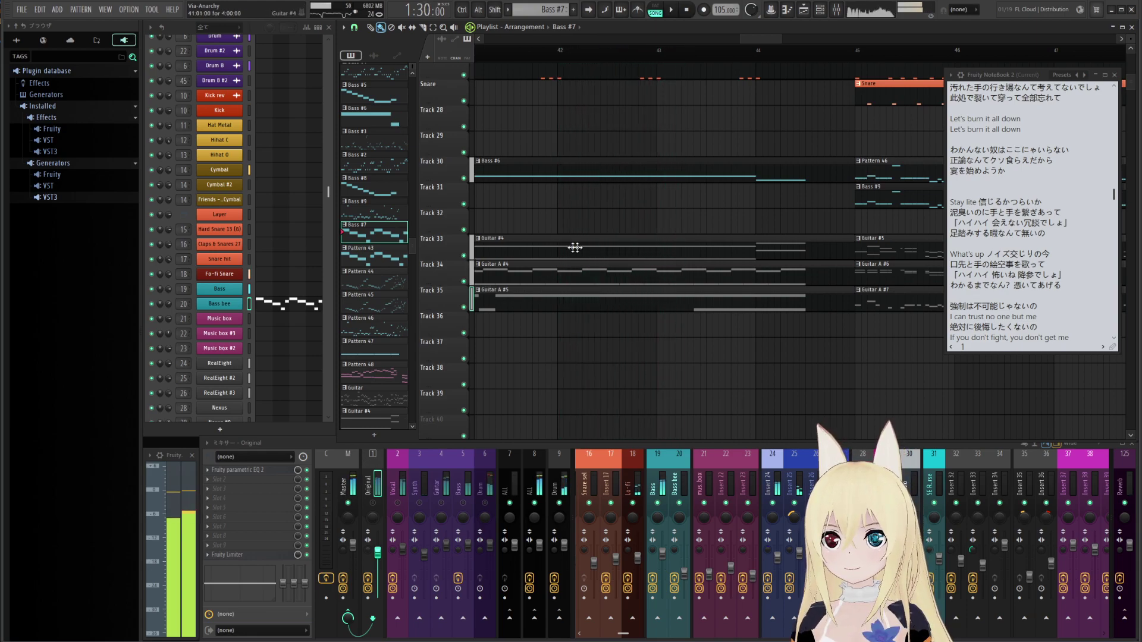
key(space)
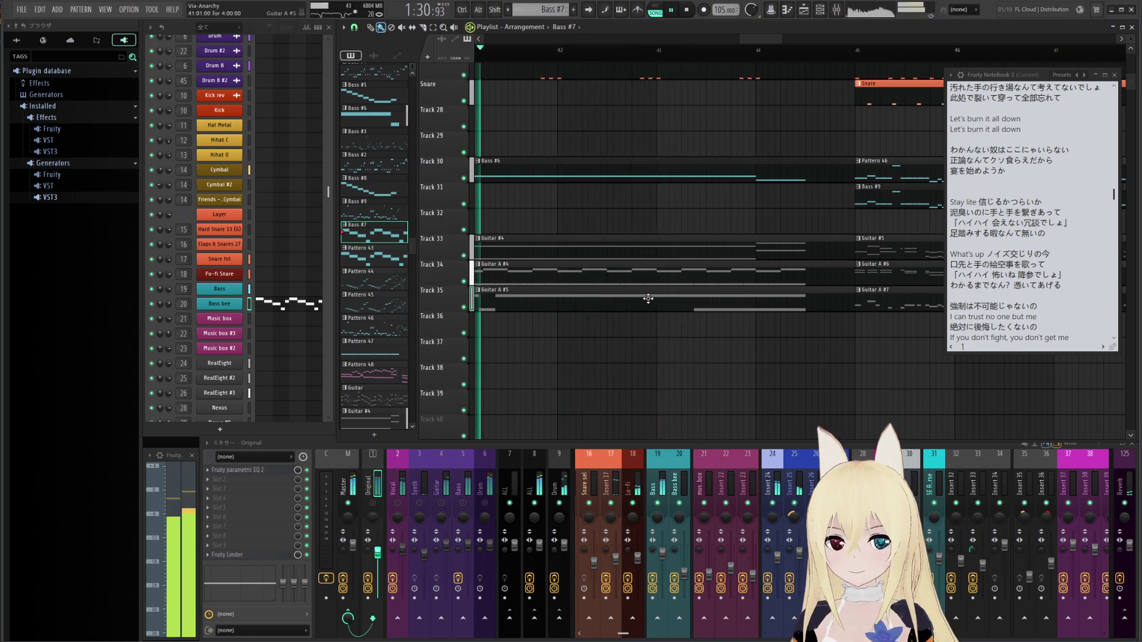
key(space)
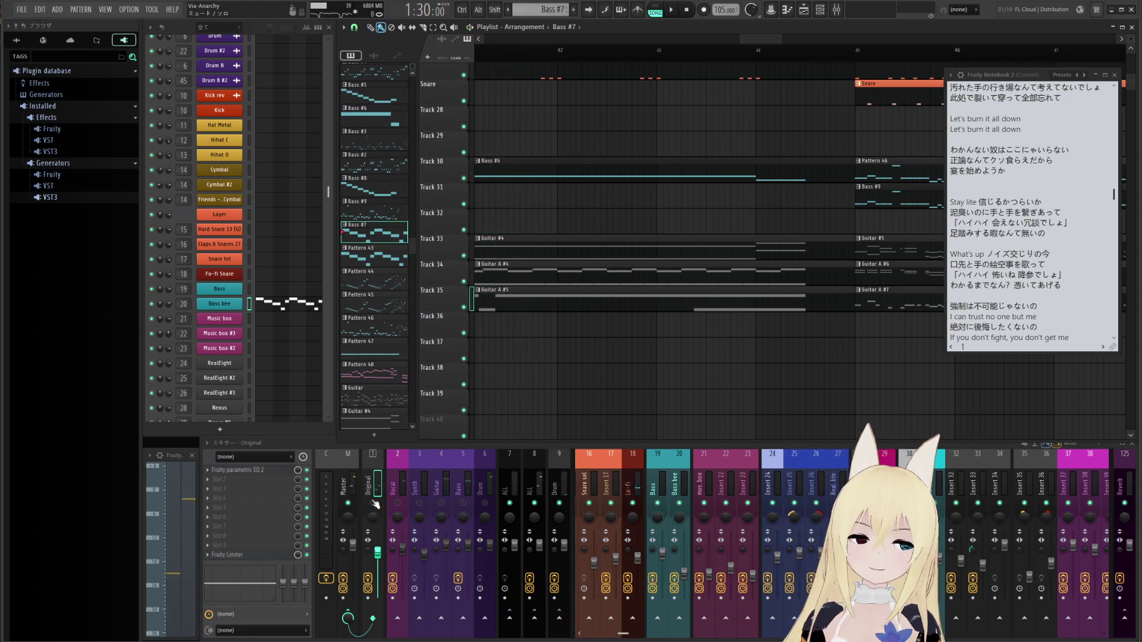
Solo the Original mixer track and play it repeatedly from about bar 41 to compare the guitar section
key(space)
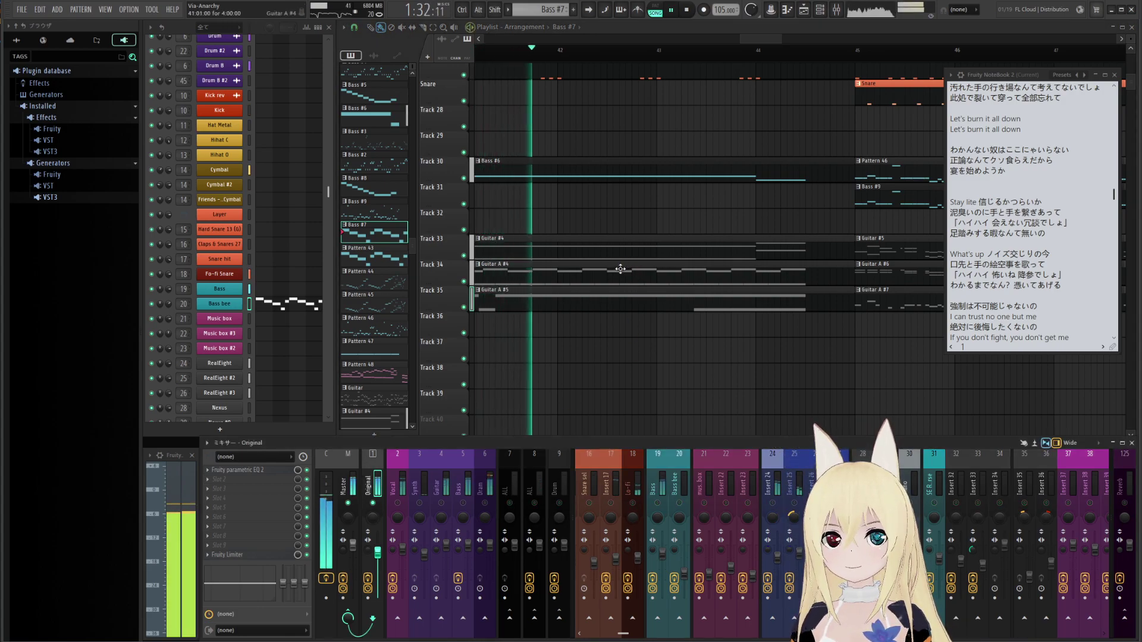
key(space)
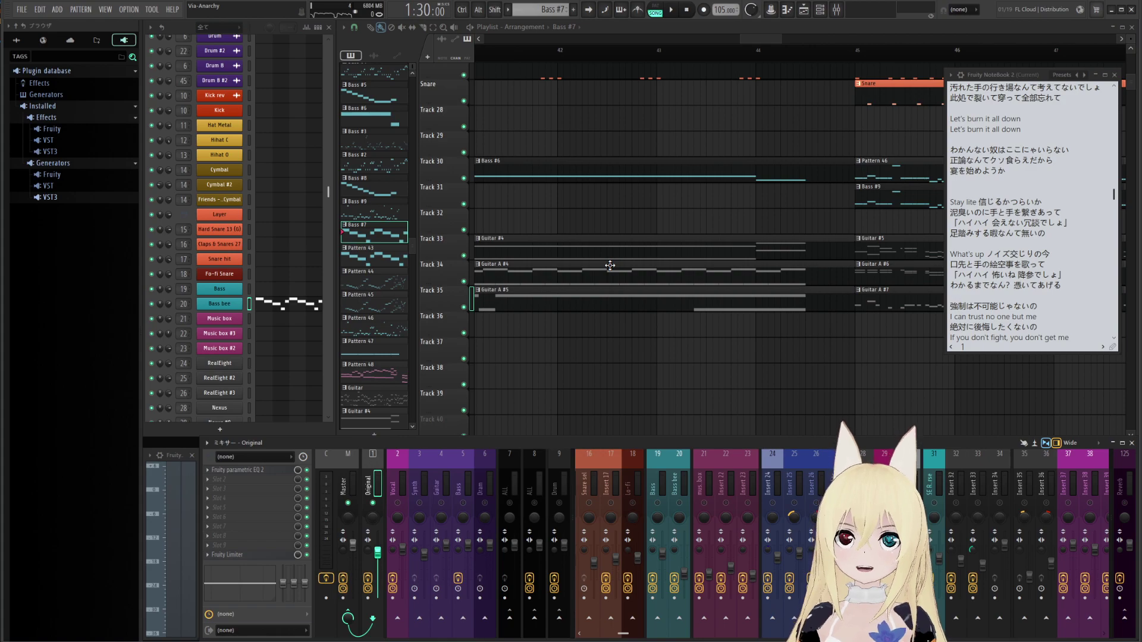
key(space)
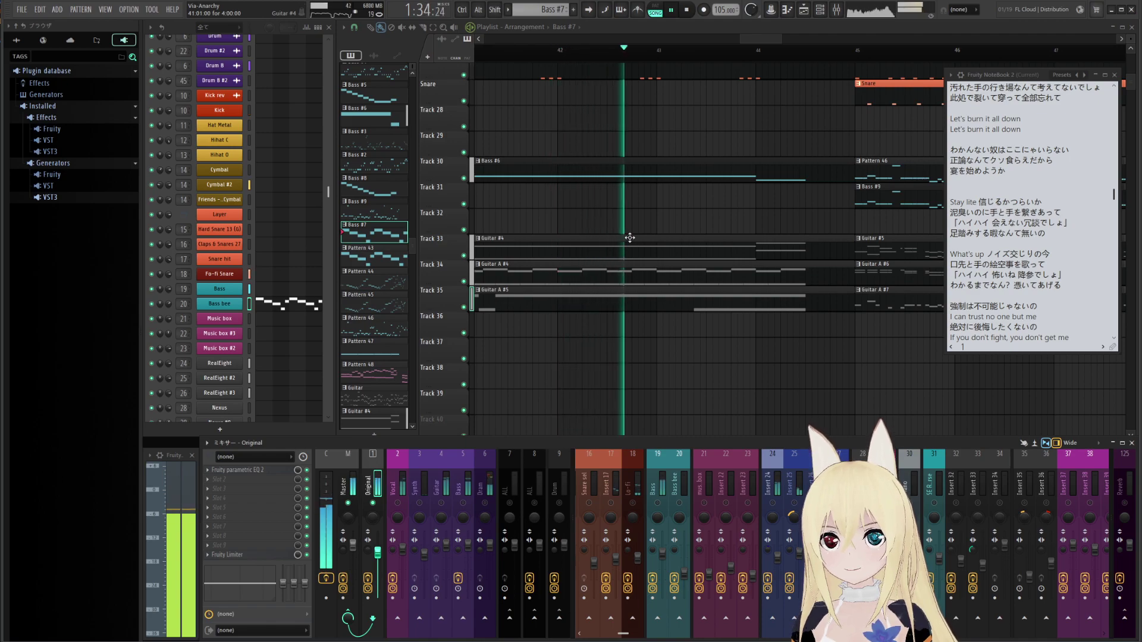
key(space)
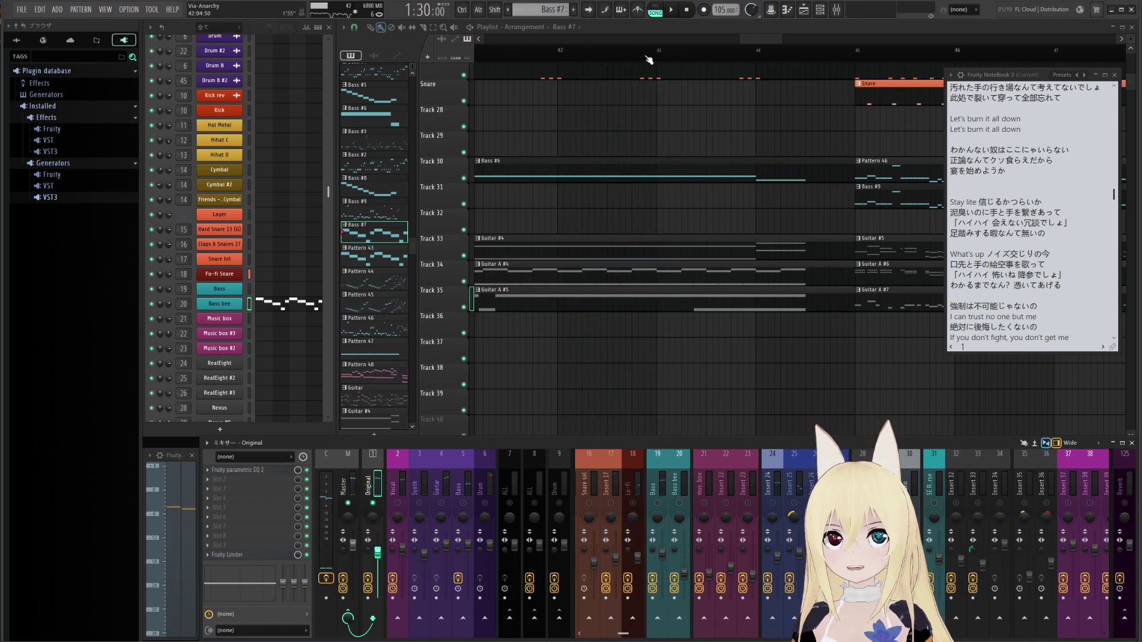
Play the soloed Original track from just before bar 43, restarting it several times
key(space)
key(space)
key(space)
key(space)
key(space)
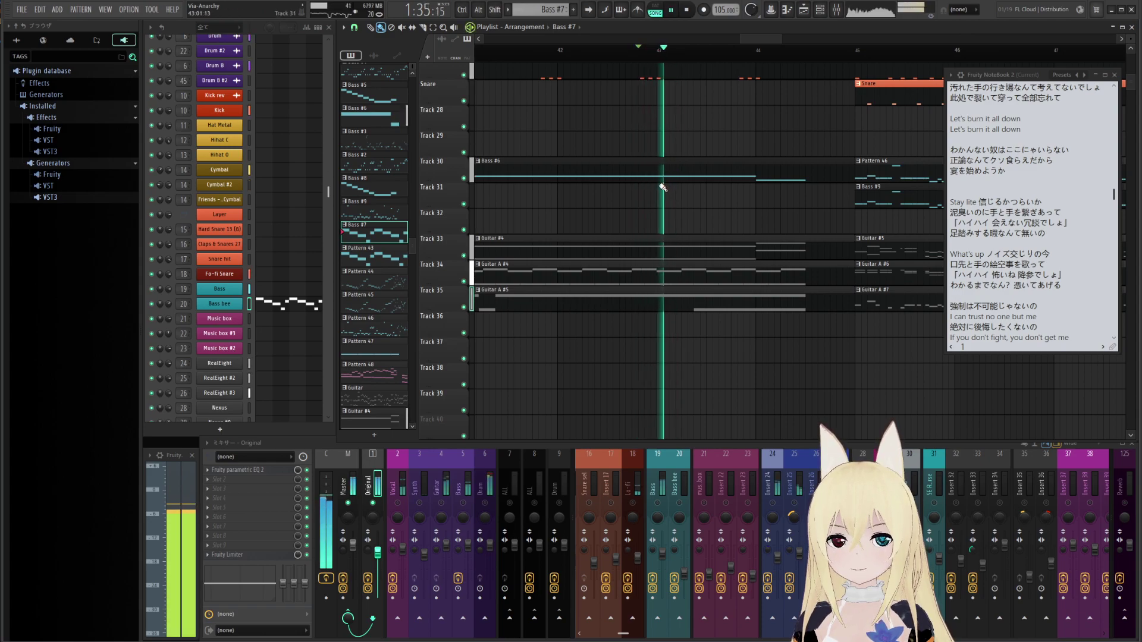
Restore the full mix and play the arrangement from about bar 41, replaying it to review the Bass #6 and Guitar #4 section
key(space)
drag(542, 124, 586, 125)
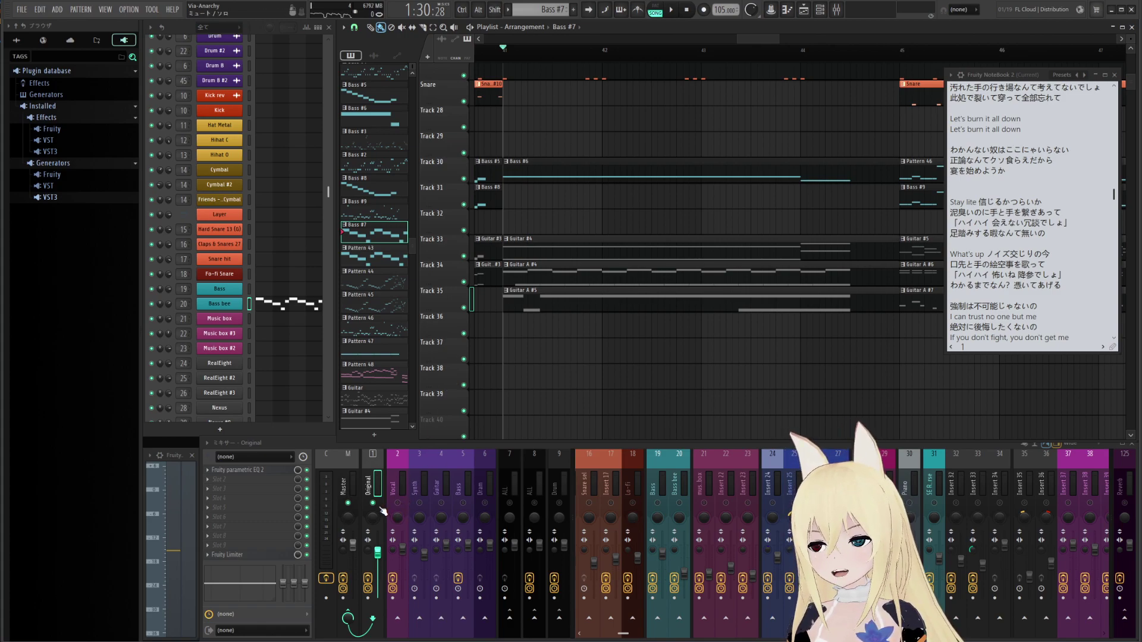
key(space)
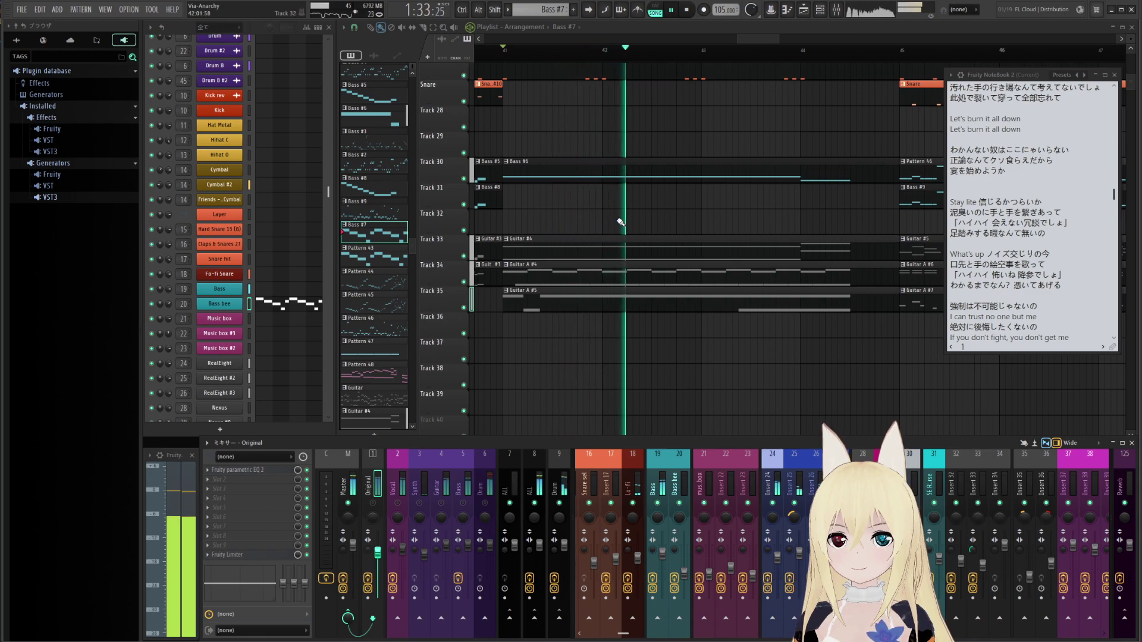
drag(649, 215, 592, 220)
key(space)
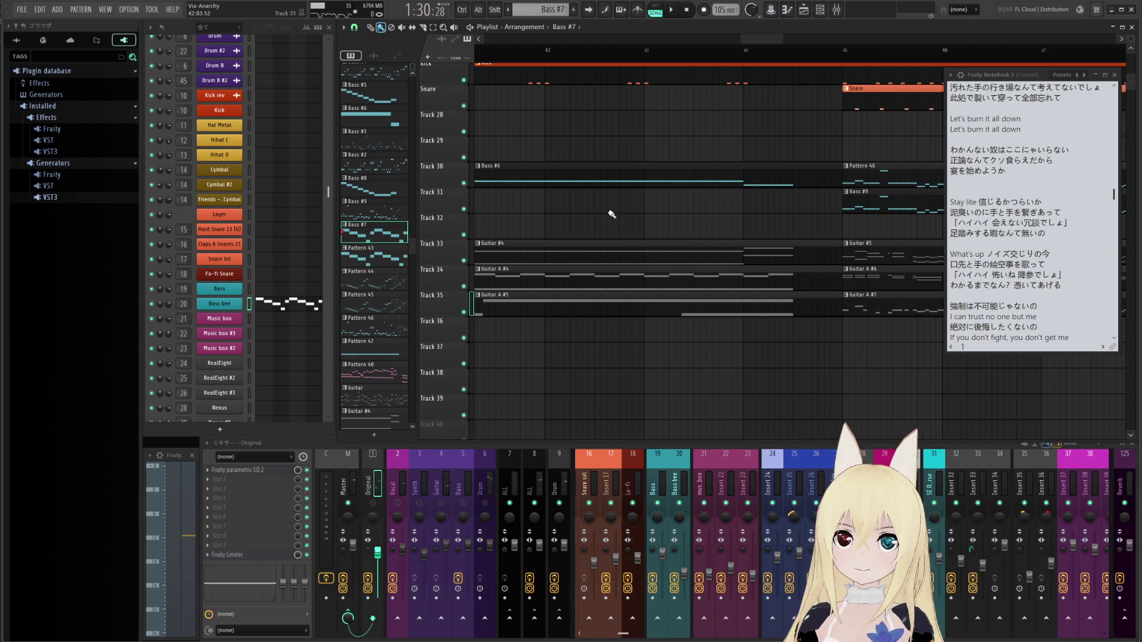
mouse_move(607, 211)
mouse_down()
mouse_move(662, 209)
mouse_move(626, 220)
mouse_up()
key(space)
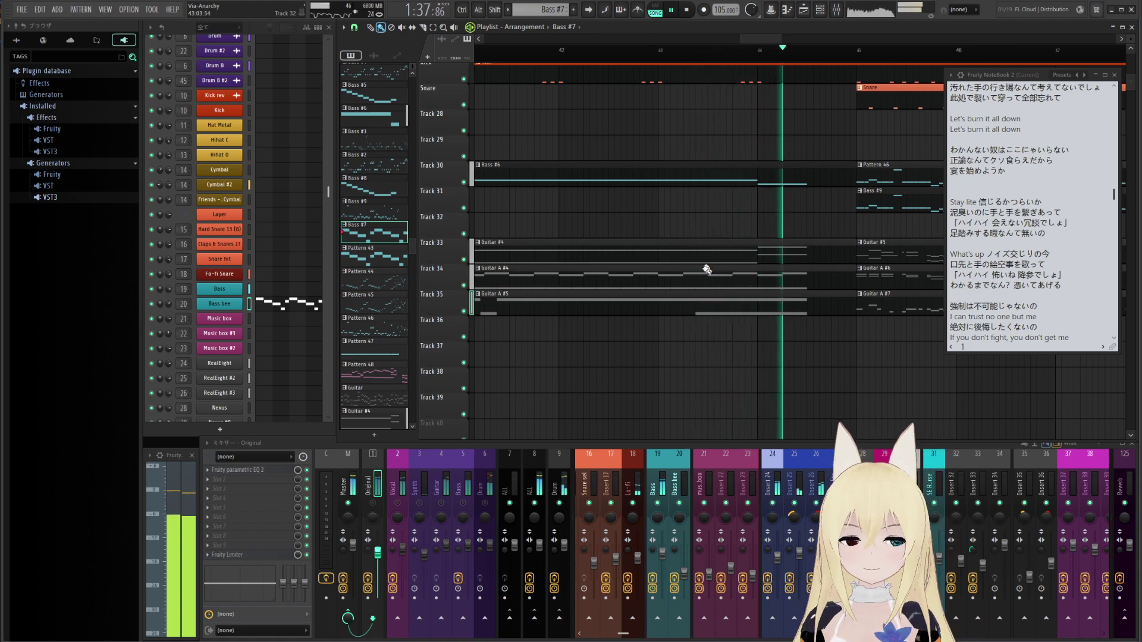
Solo the Original mixer track and play it from about bar 41 for comparison
click(373, 503)
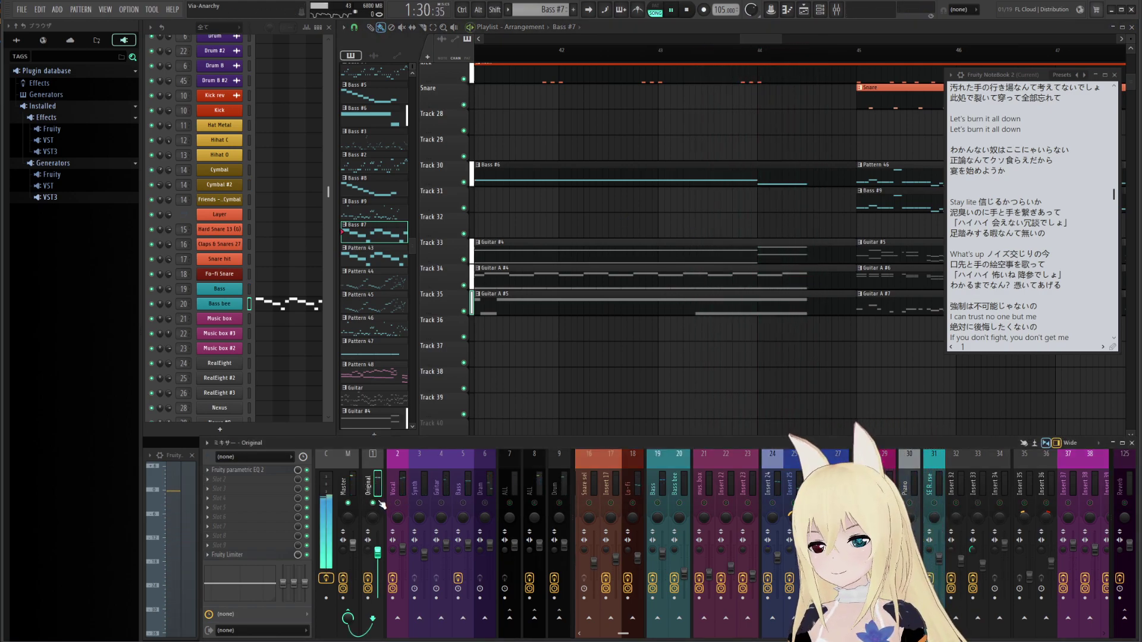
key(space)
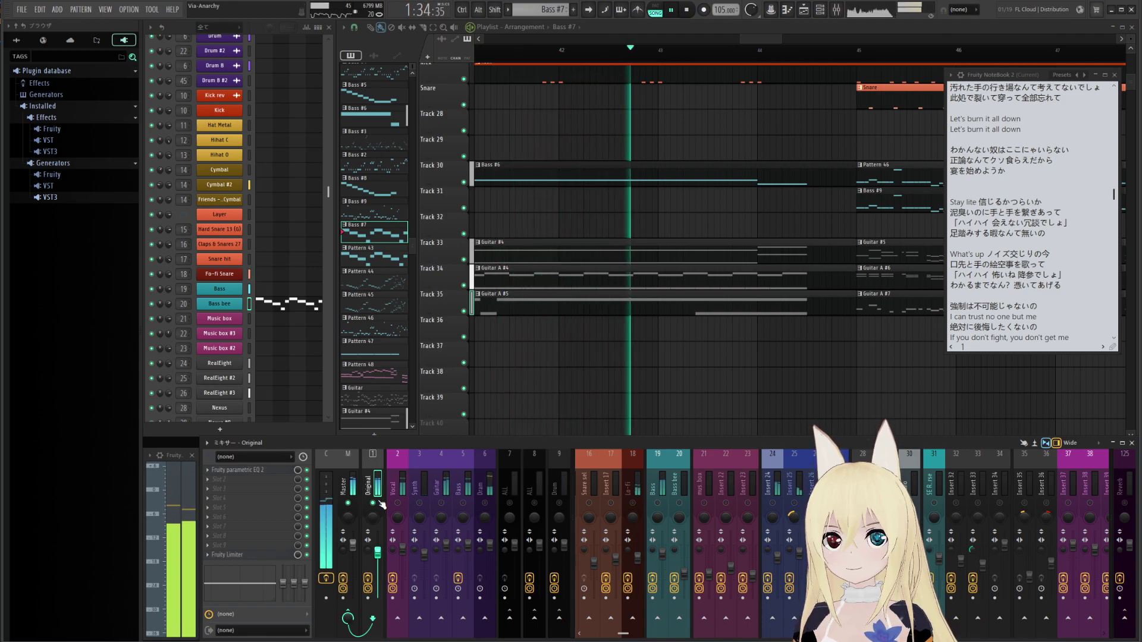
key(space)
Unsolo the Original track, play the mix from about bar 41 and briefly solo Track 34 to check Guitar A #4
right_click(380, 503)
key(space)
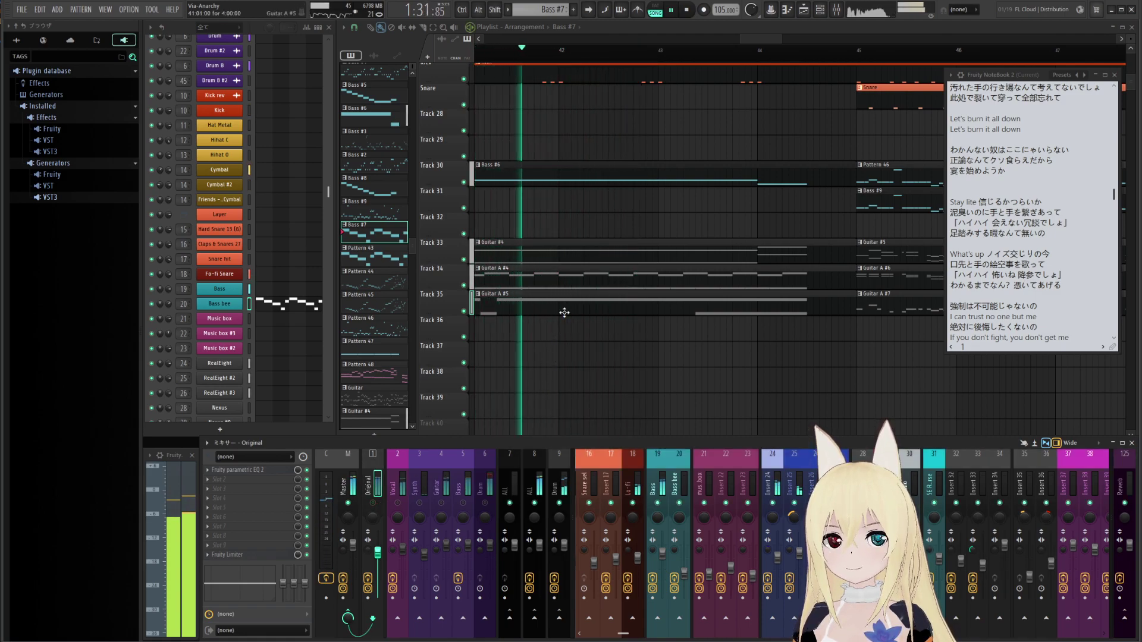
right_click(464, 285)
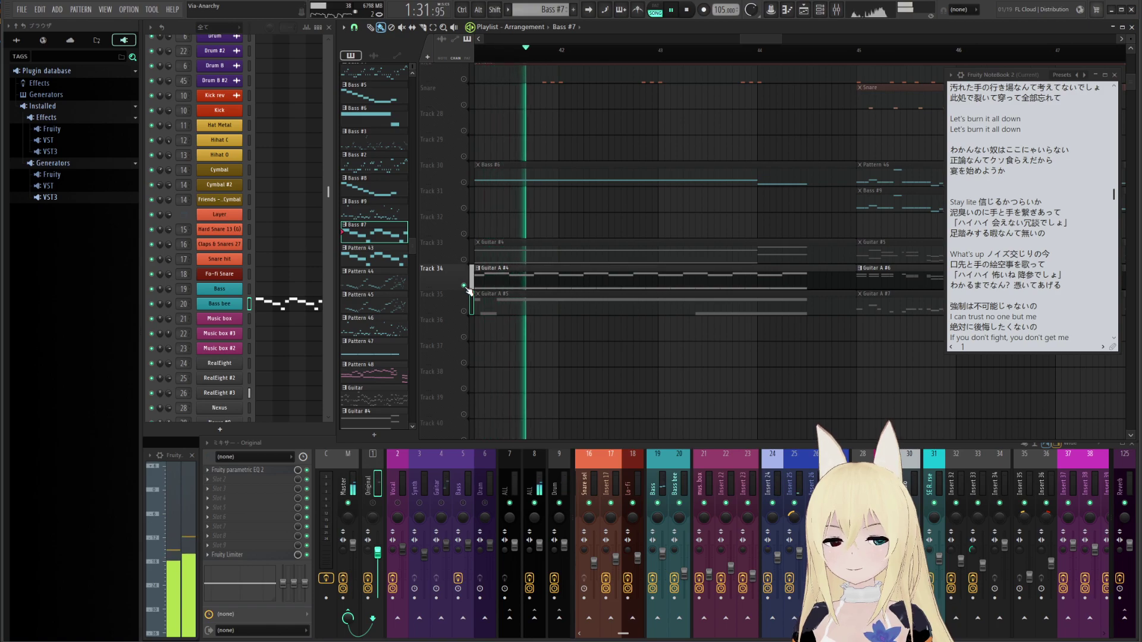
right_click(464, 286)
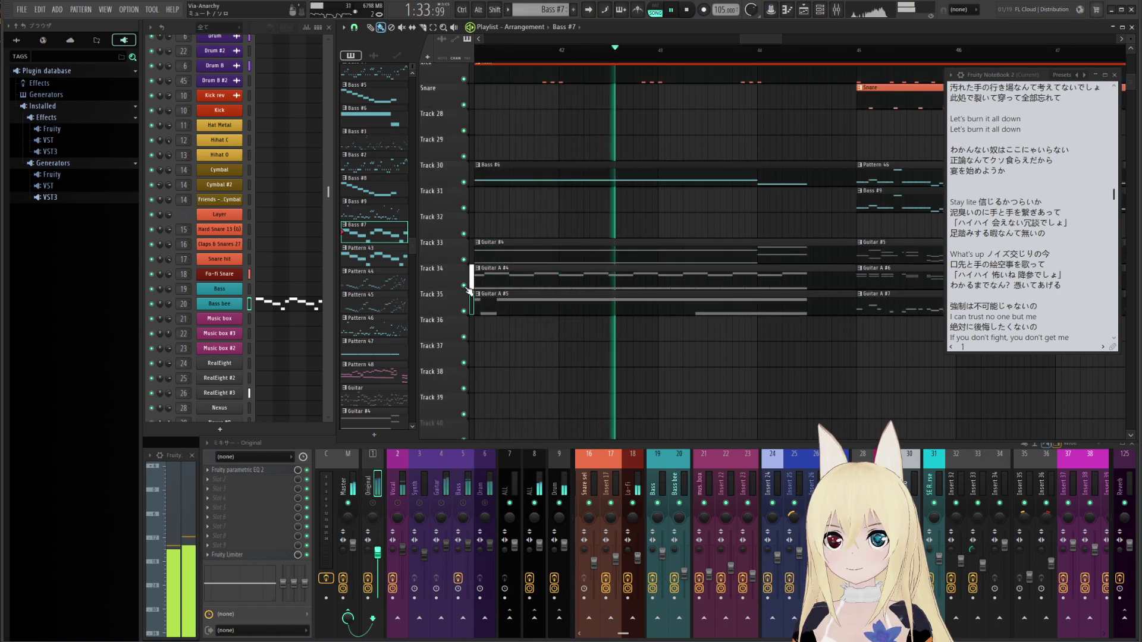
key(space)
Play the soloed Original track from about bar 41 to bar 44 while following the bass and guitar clips
key(space)
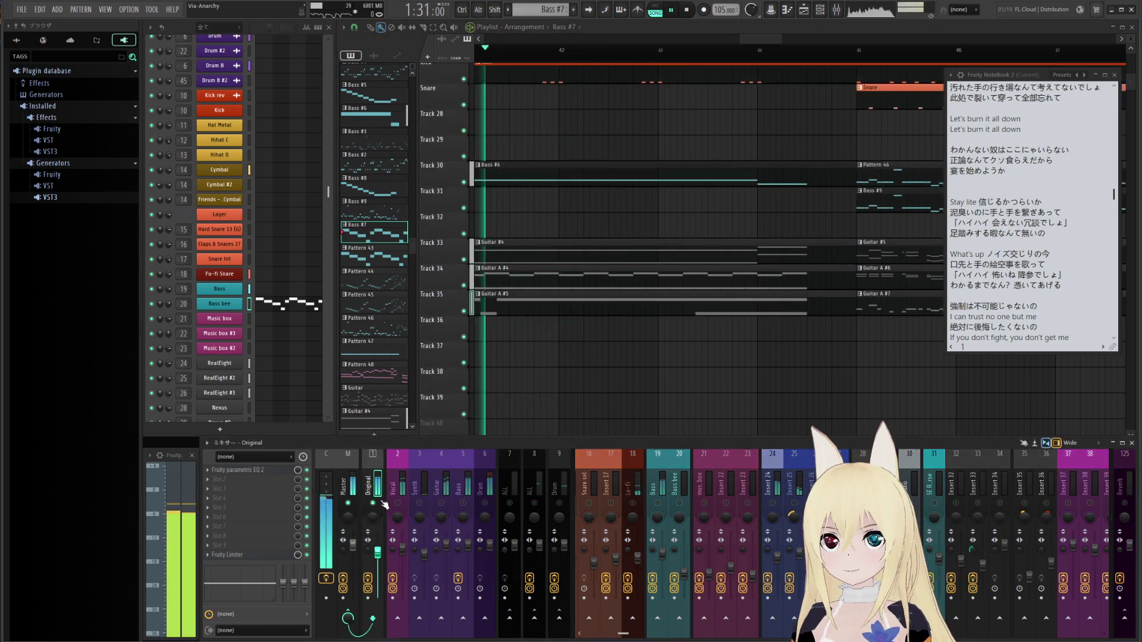
drag(612, 331, 545, 344)
drag(606, 365, 498, 406)
scroll(584, 390, down, 4)
scroll(614, 382, up, 3)
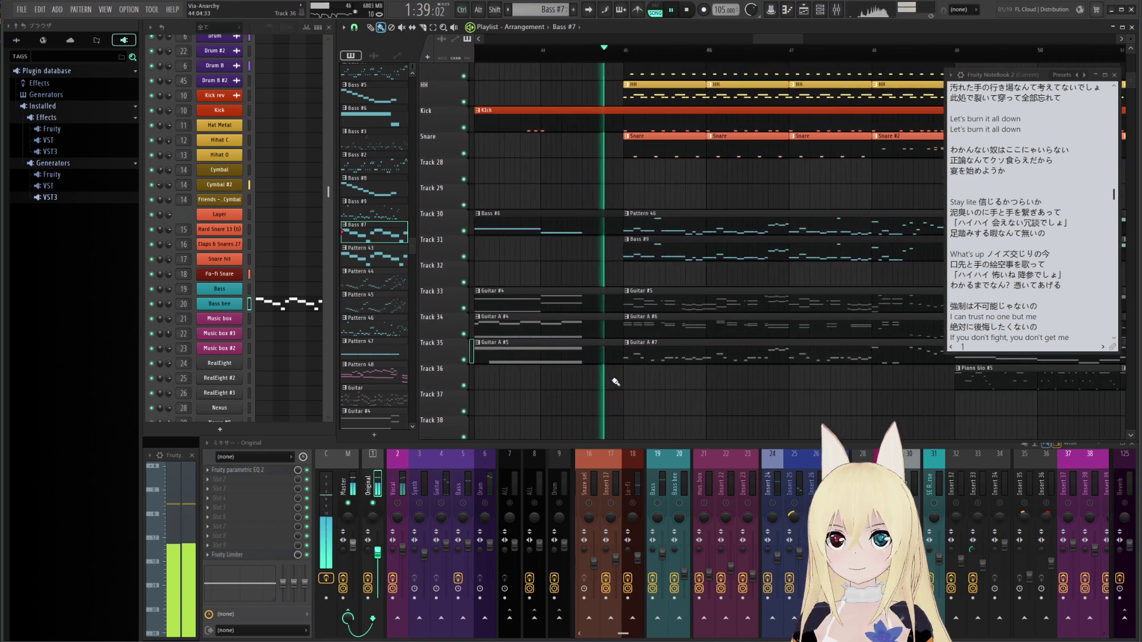
scroll(614, 382, up, 1)
key(space)
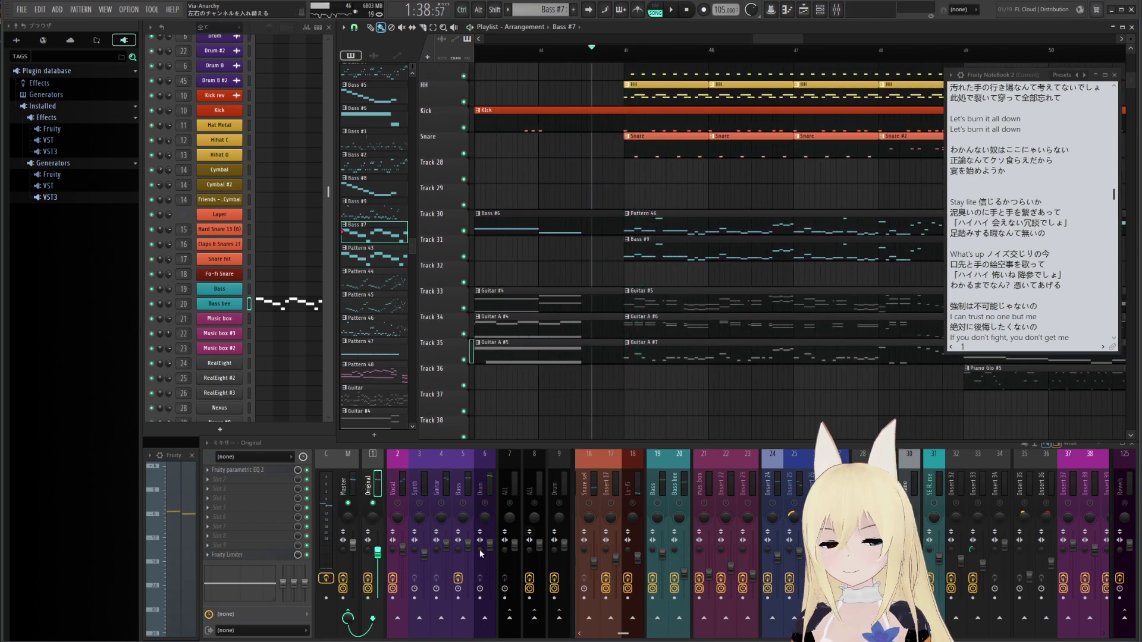
Play the soloed Original track across bars 45 to 48, following the Pattern 46, Guitar #5 and Guitar A #6 clips
drag(740, 324, 688, 349)
key(space)
drag(695, 298, 659, 280)
scroll(680, 322, down, 3)
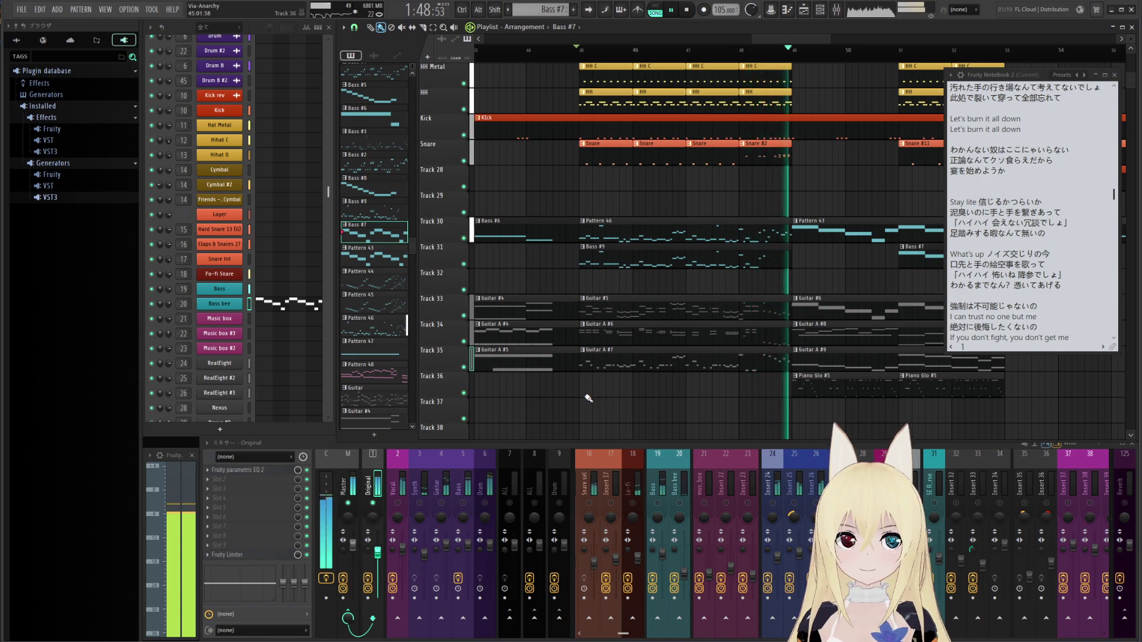
key(space)
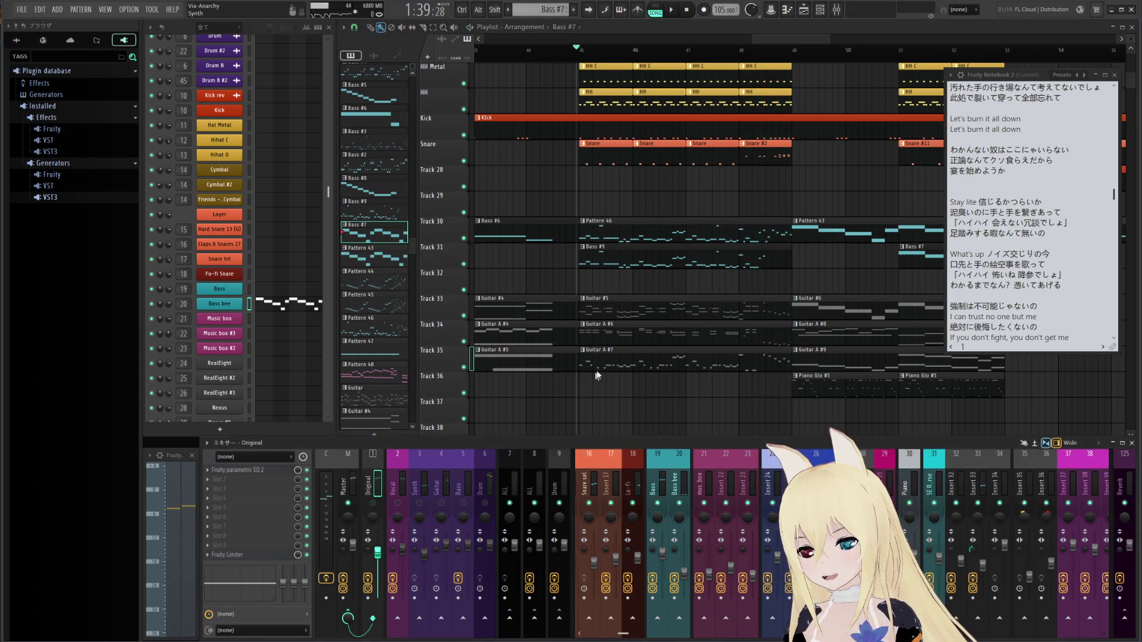
Play the full arrangement from about bar 45 with the Original track muted, restarting it once
key(space)
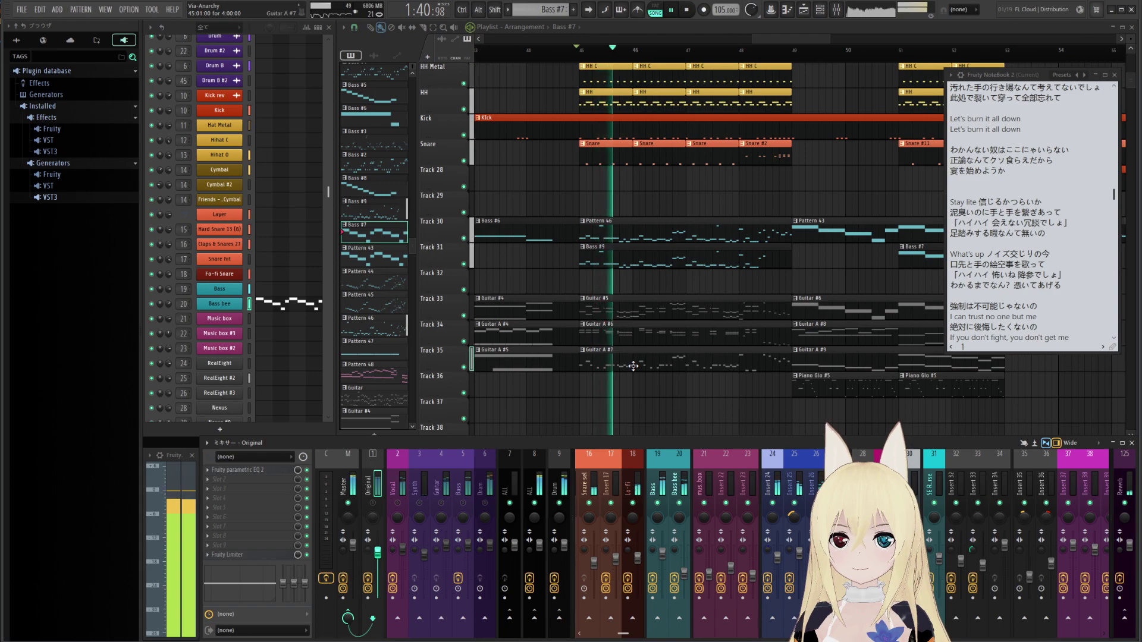
key(space)
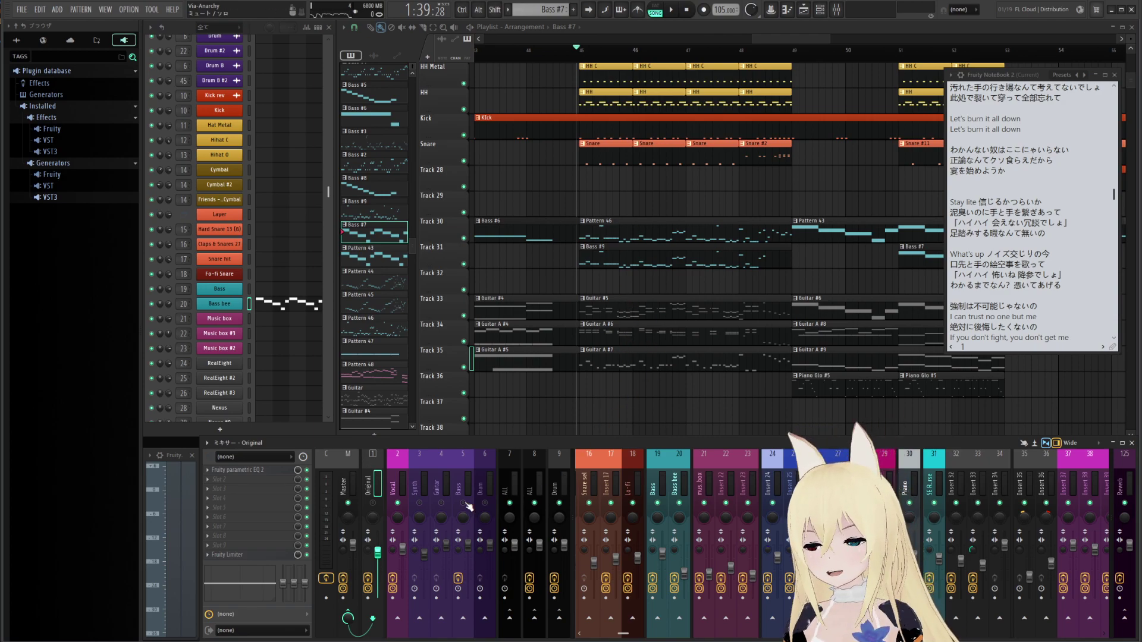
key(space)
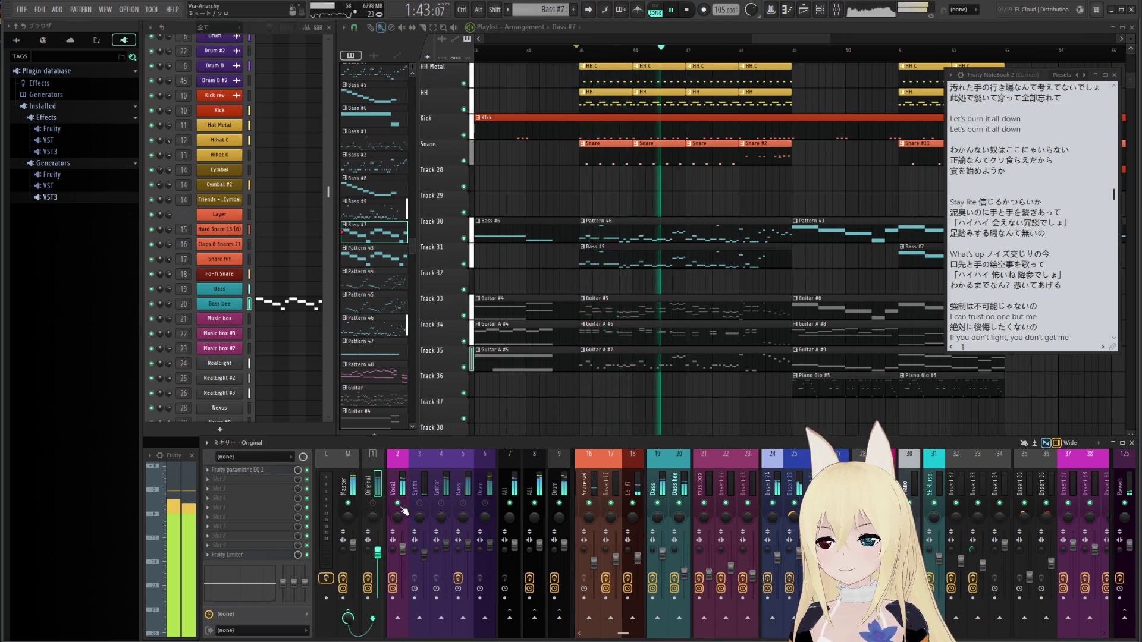
Solo Track 33 and Track 34 one after the other during playback to check the Guitar #5 and Guitar A #6 parts
right_click(464, 316)
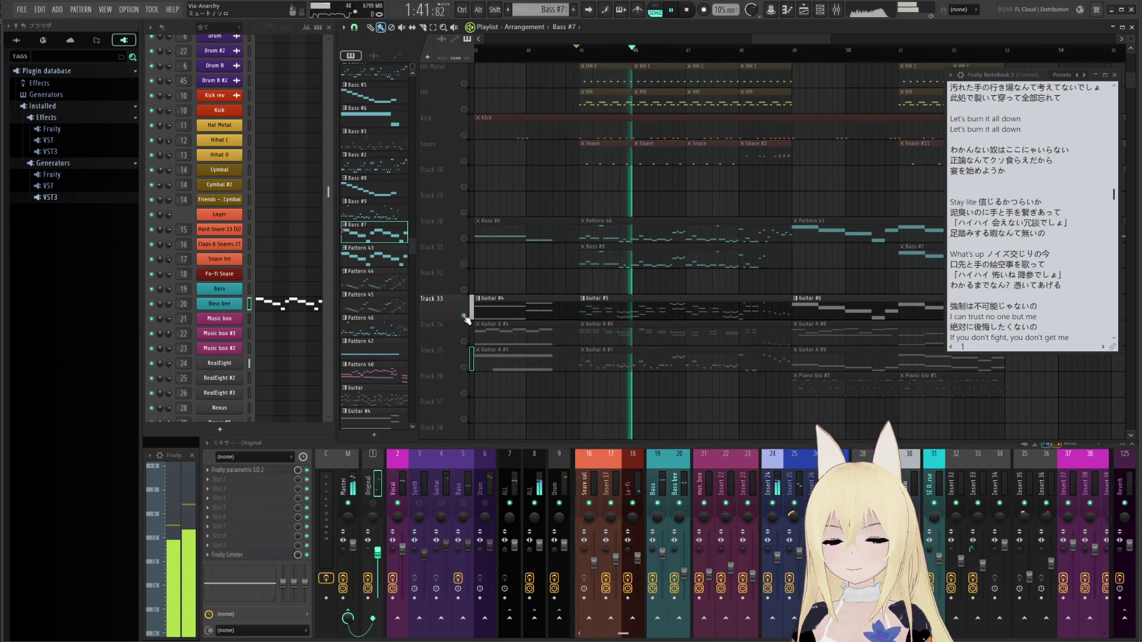
right_click(464, 315)
right_click(464, 341)
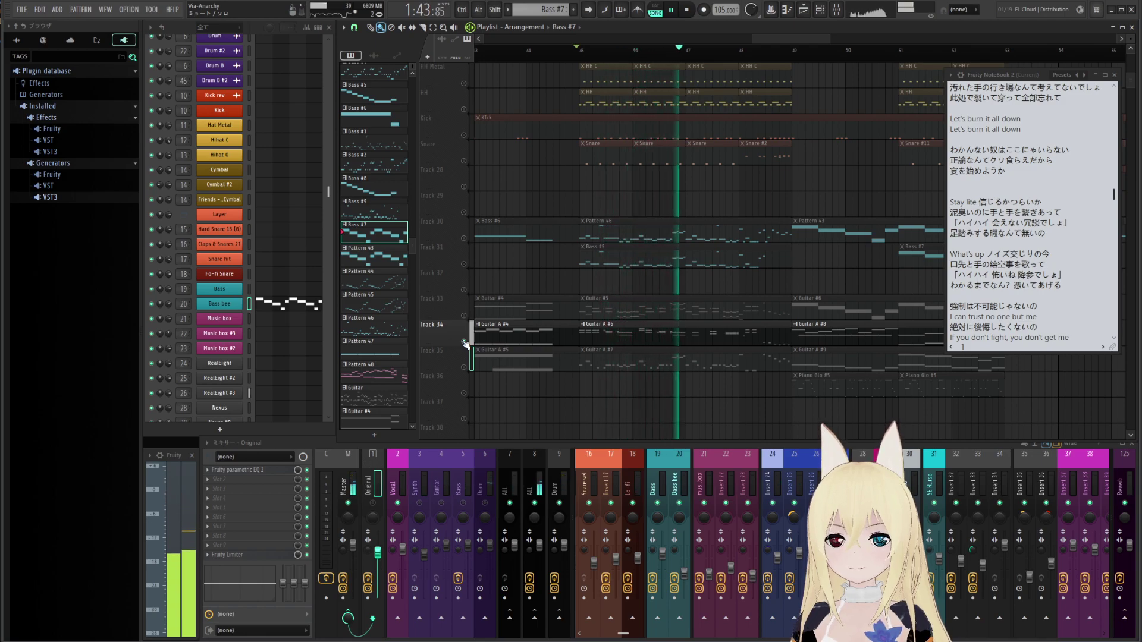
key(space)
right_click(464, 341)
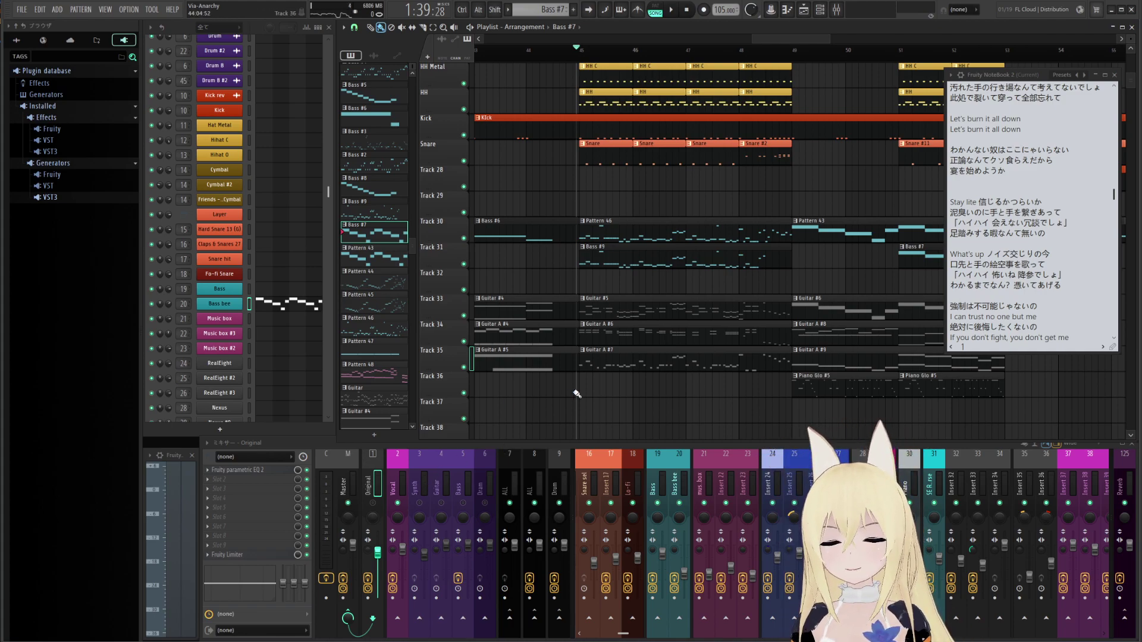
Replay the full mix from about bar 45, then solo the Original track and play the same section repeatedly
key(space)
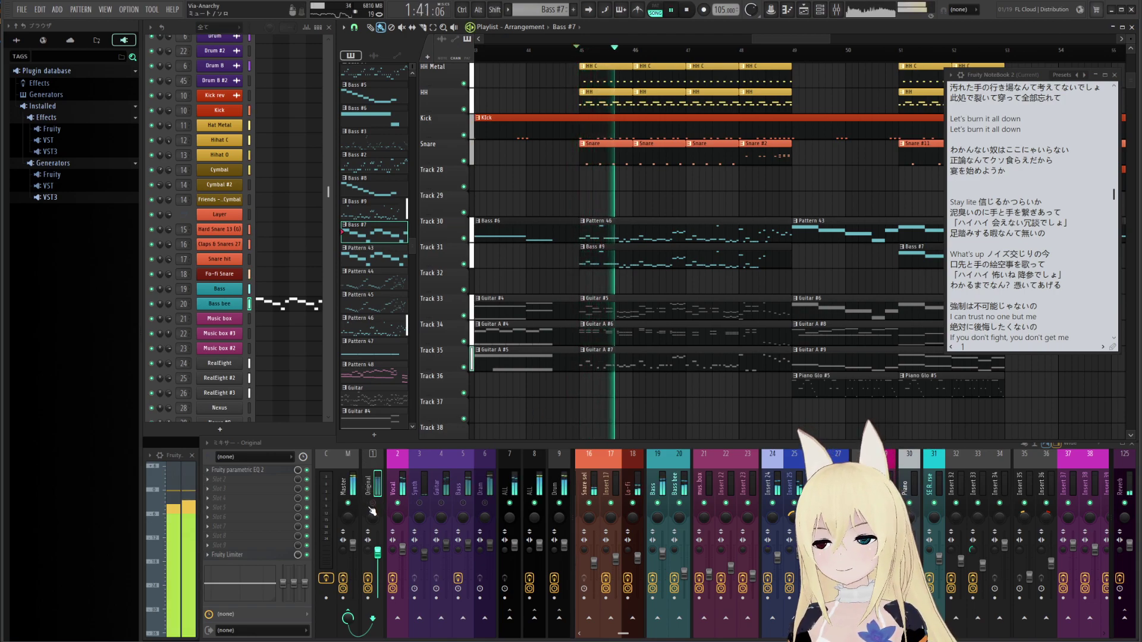
key(space)
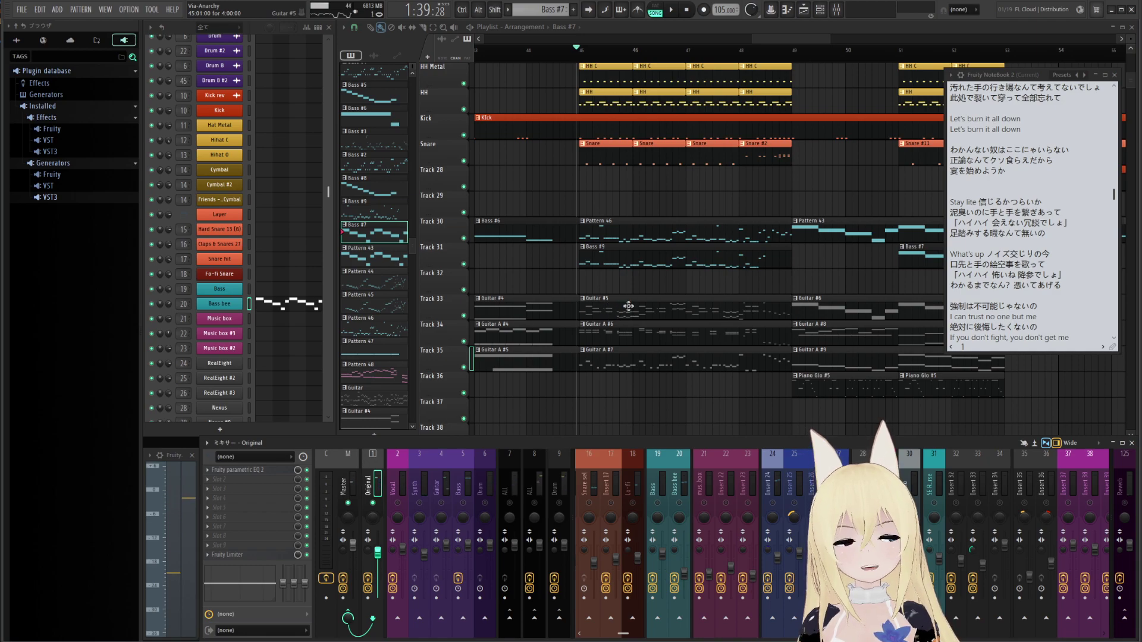
key(space)
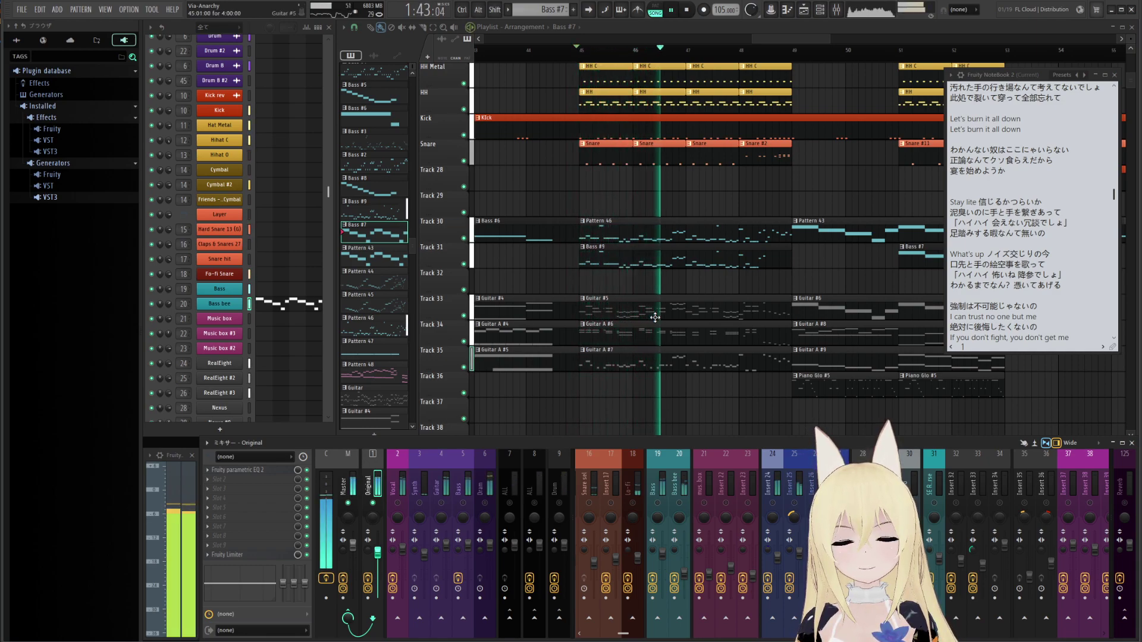
key(space)
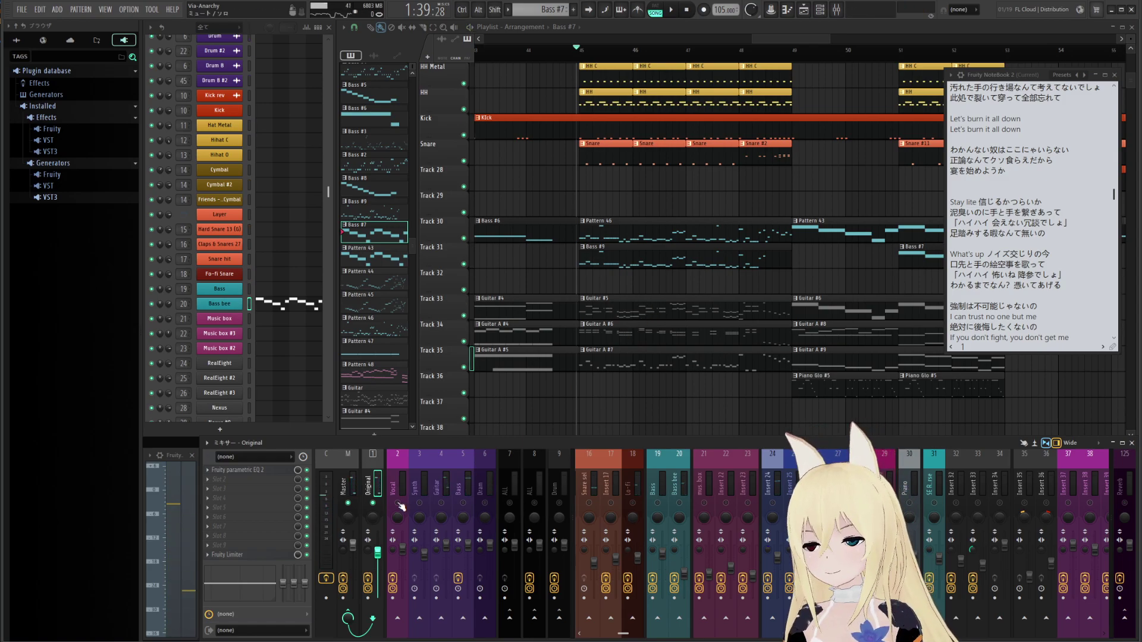
key(space)
drag(620, 399, 598, 370)
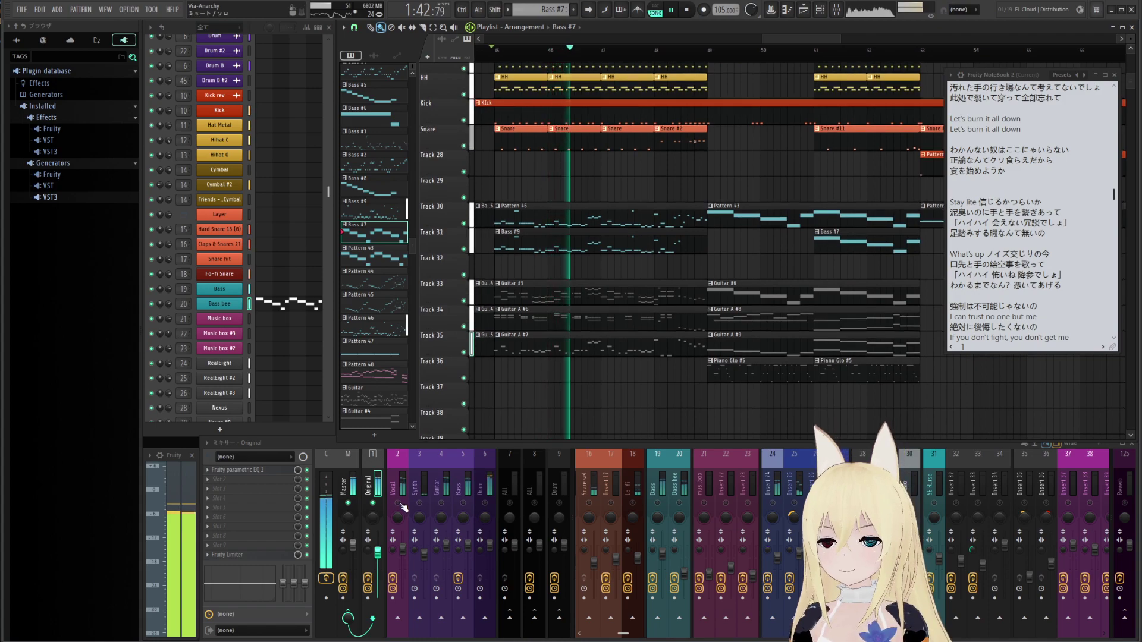
key(space)
key(space)
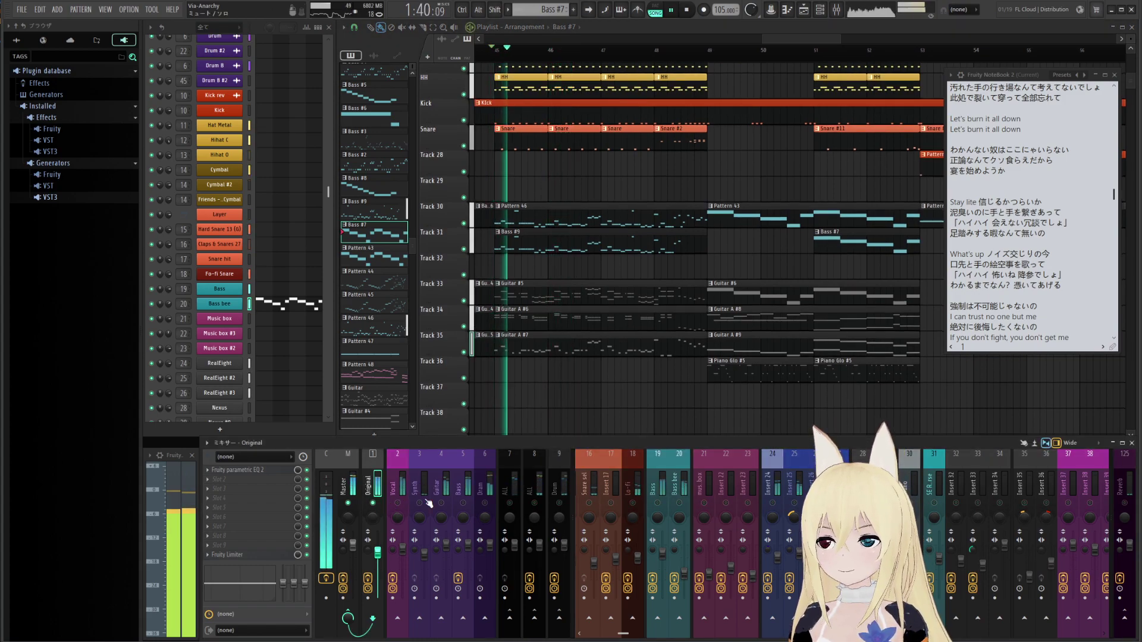
Play the soloed Original track from bar 49 to about bar 57, following the Pattern 43, Guitar #6 and Piano Glo #5 clips
right_click(373, 503)
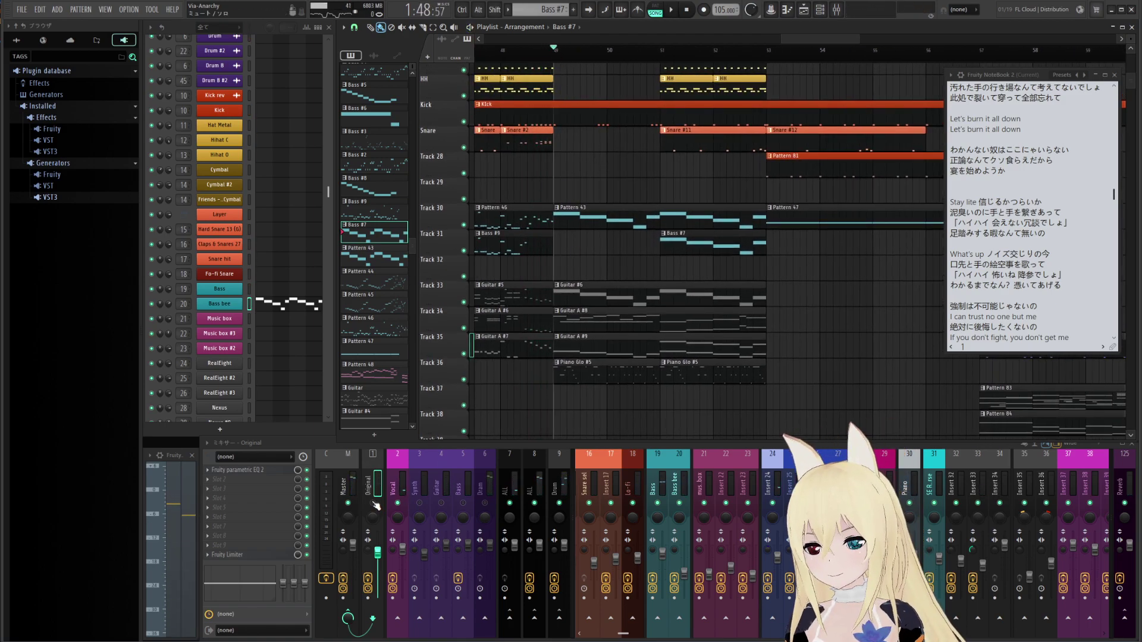
key(space)
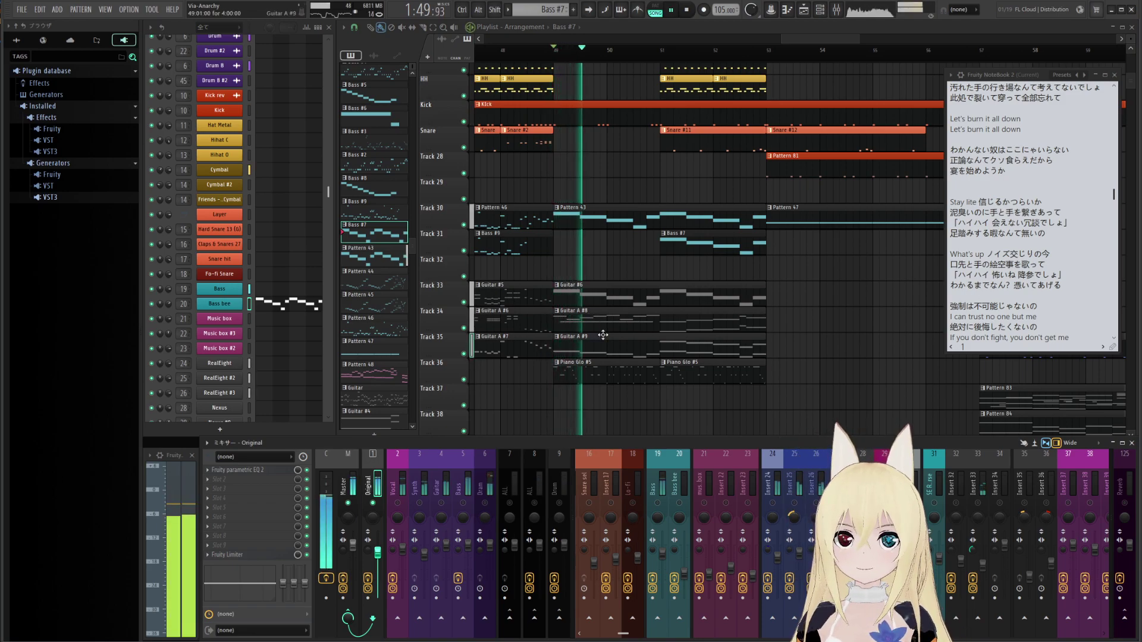
scroll(606, 336, down, 2)
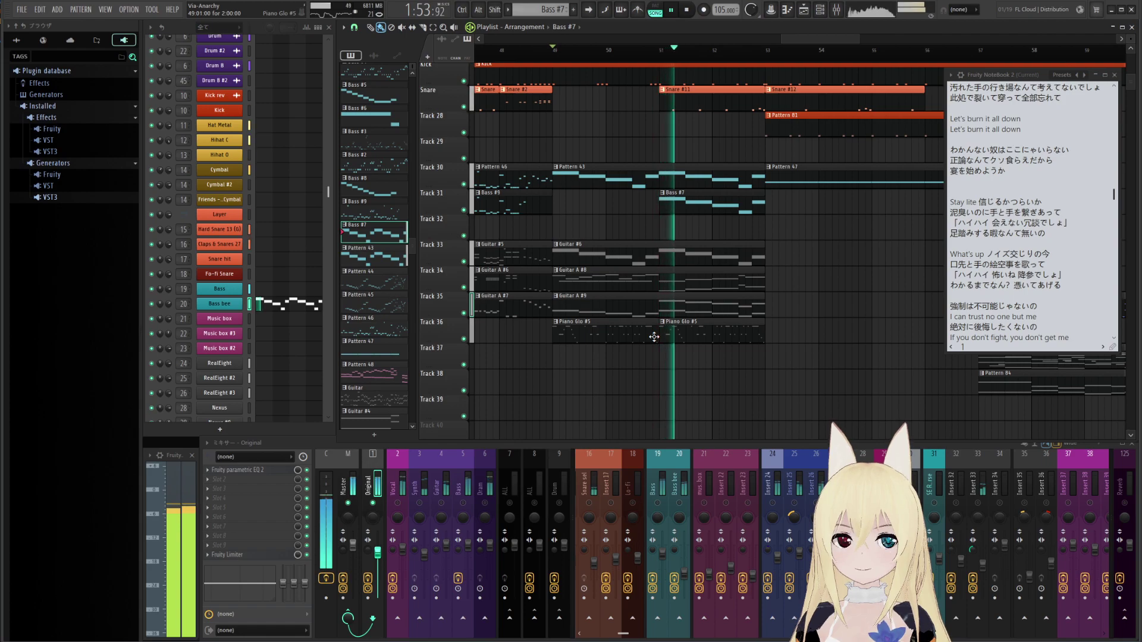
drag(694, 350, 645, 368)
scroll(776, 346, down, 2)
drag(776, 346, 699, 370)
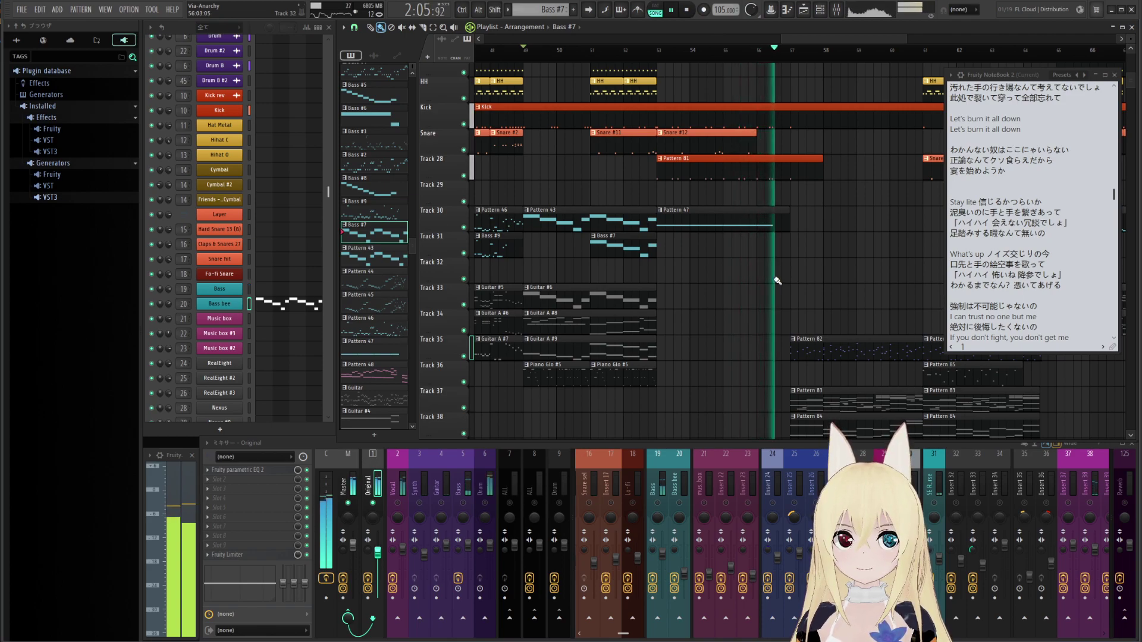
key(space)
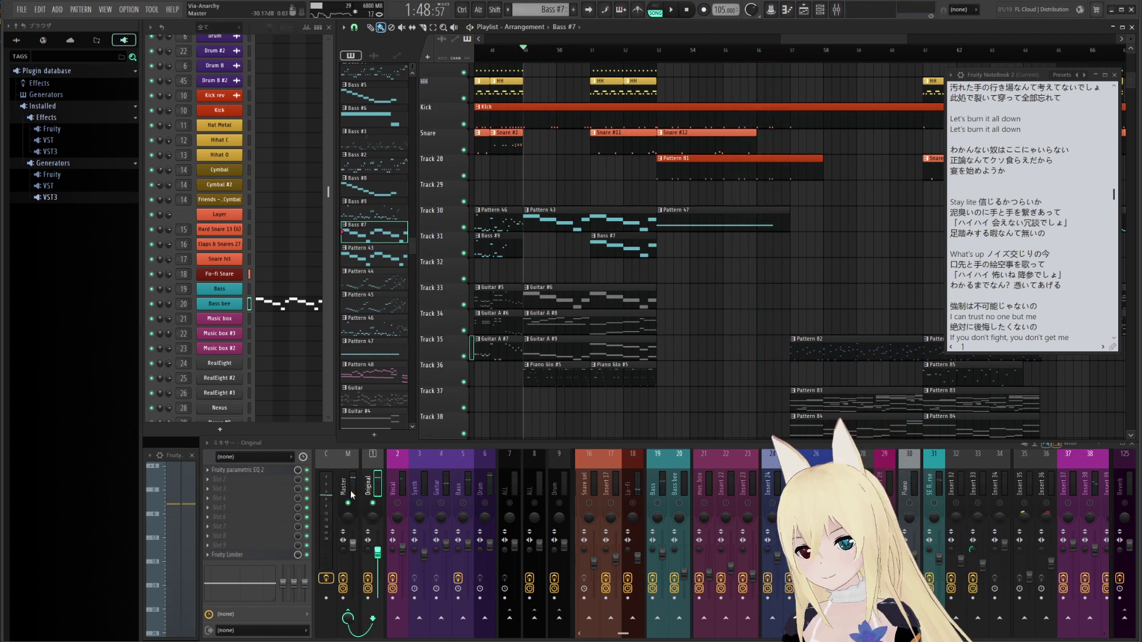
Play the full arrangement from bar 49 to about bar 57, then examine the crash, vocal and ride clips on Tracks 15 to 20
key(space)
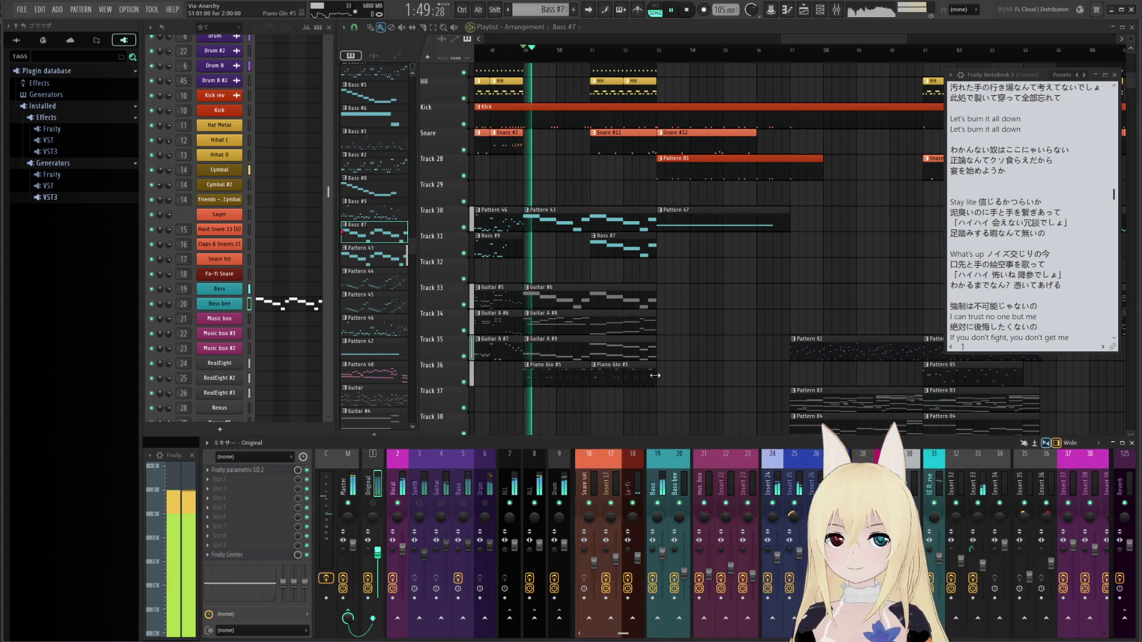
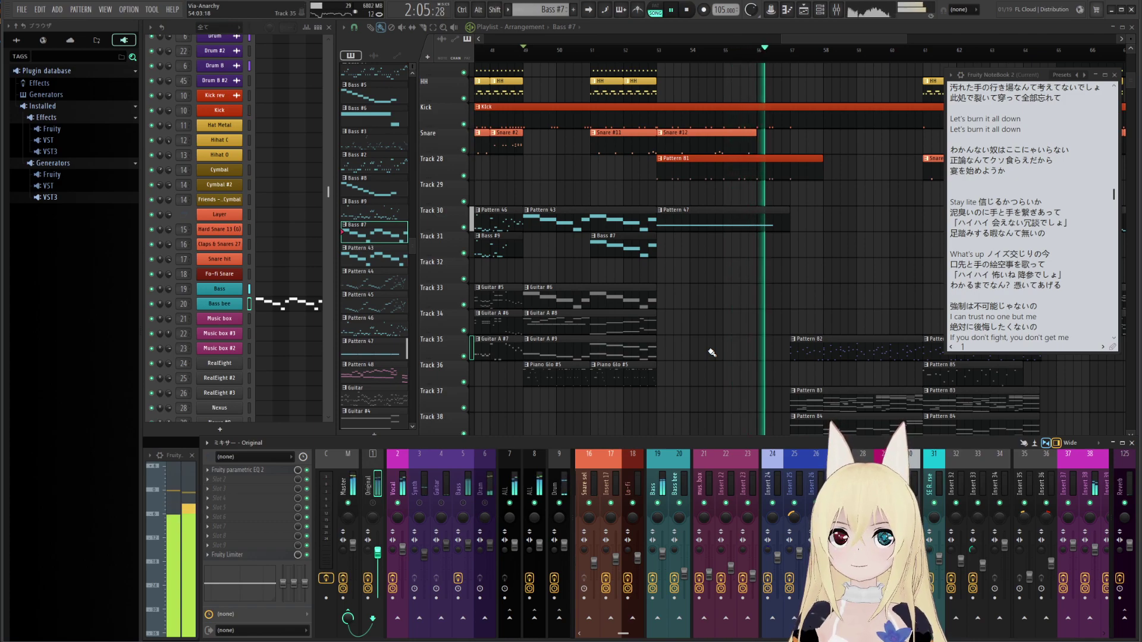
key(space)
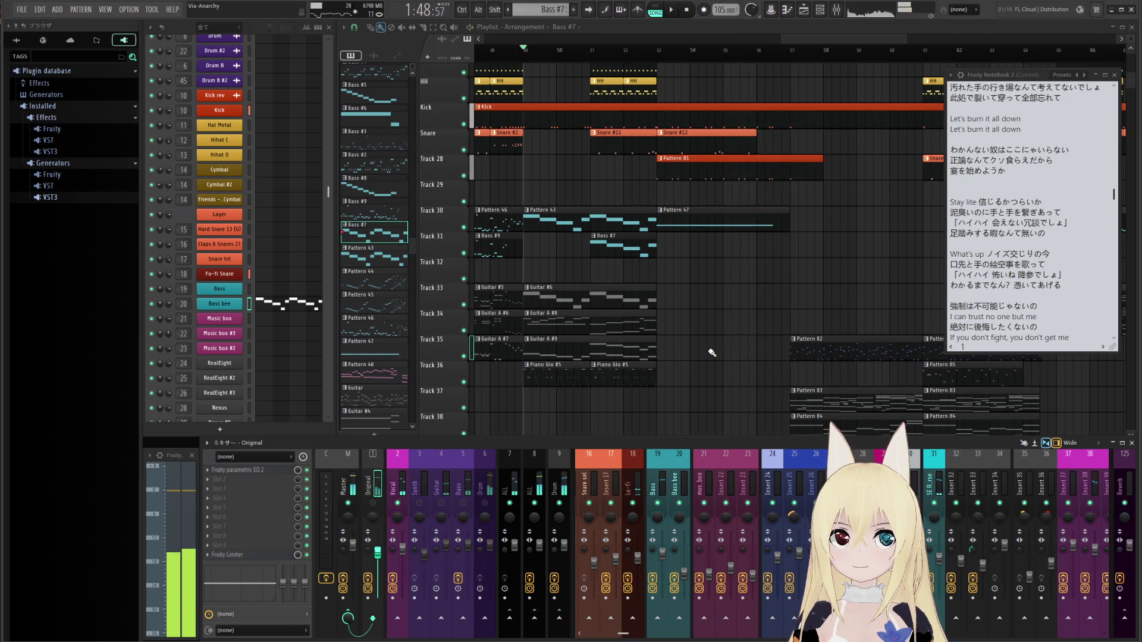
scroll(705, 327, up, 5)
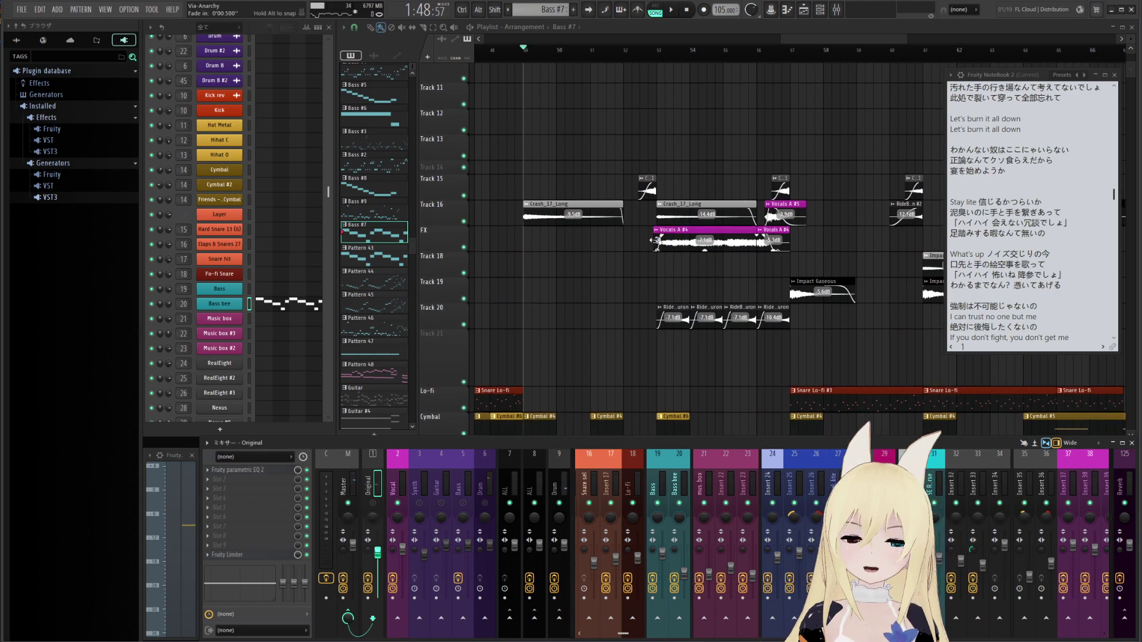
Play the full arrangement from bar 49, then replay it repeatedly from about bar 52 to check the Vocals A #4 entry
key(space)
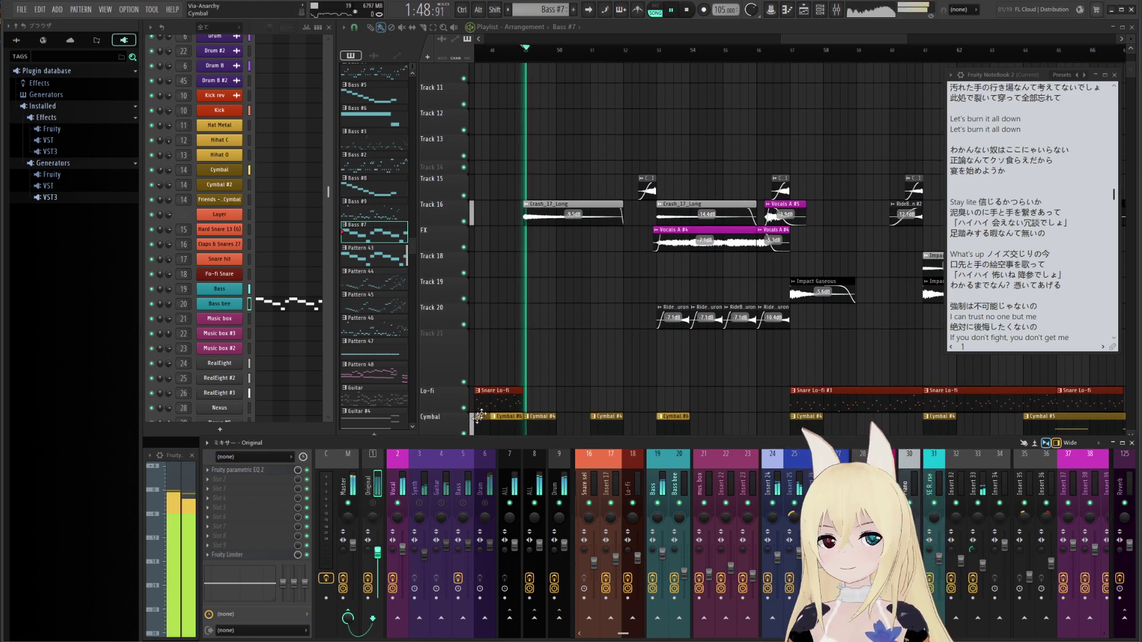
click(621, 48)
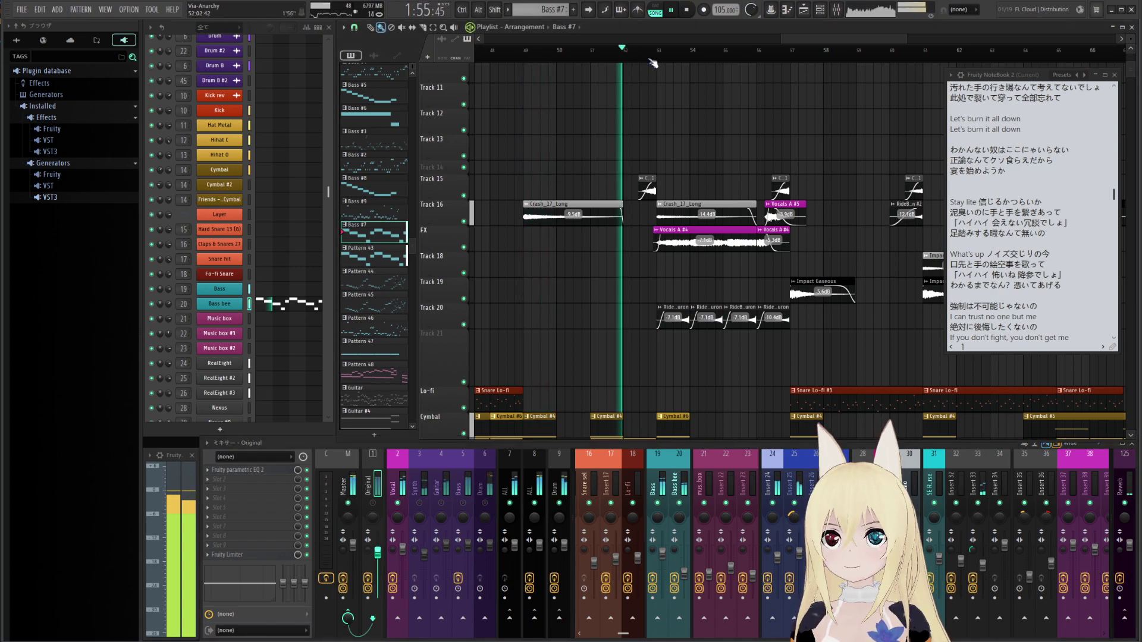
key(space)
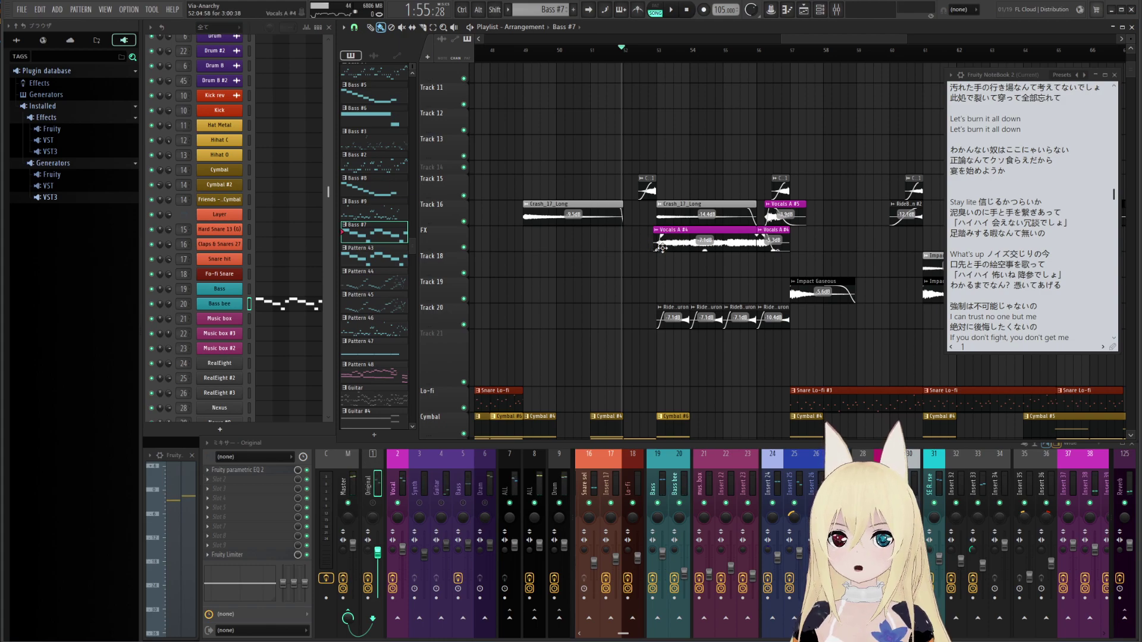
key(space)
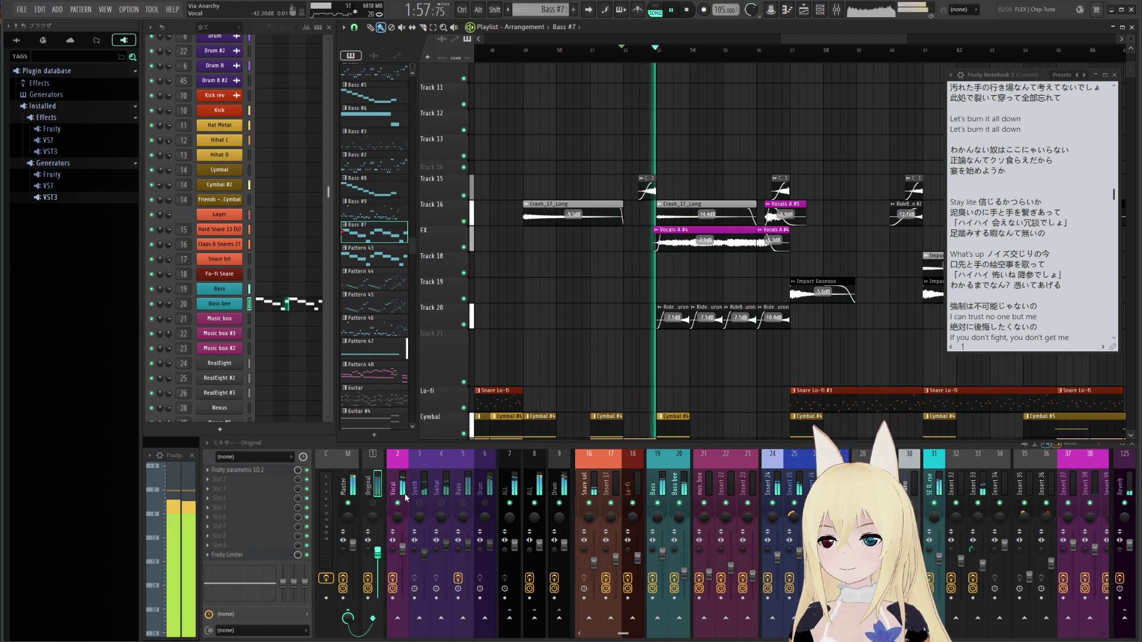
key(space)
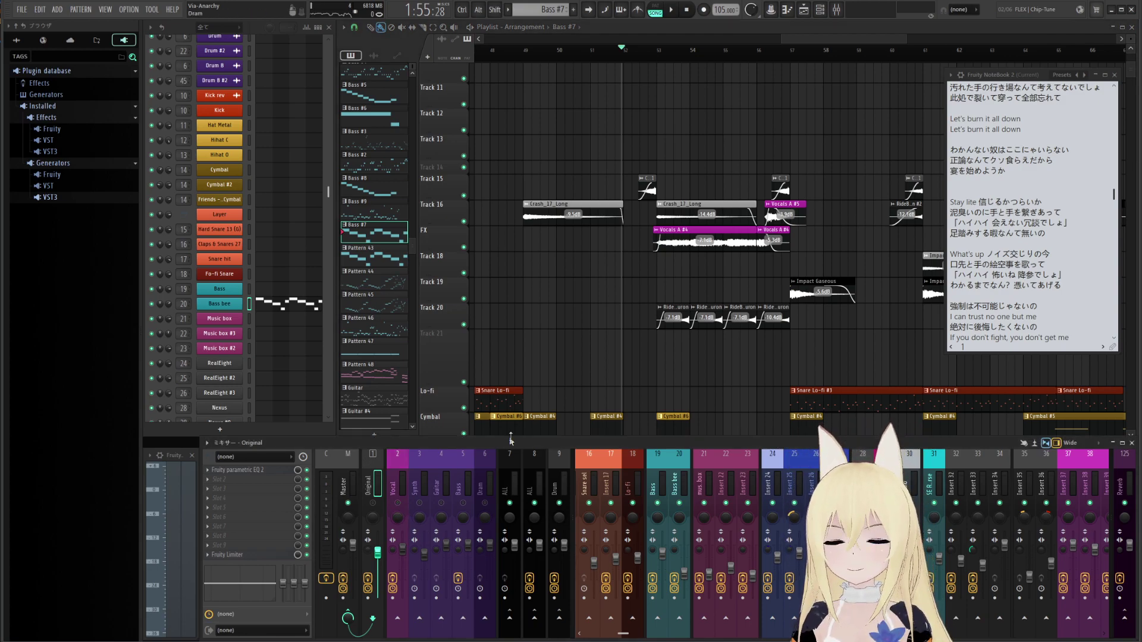
key(space)
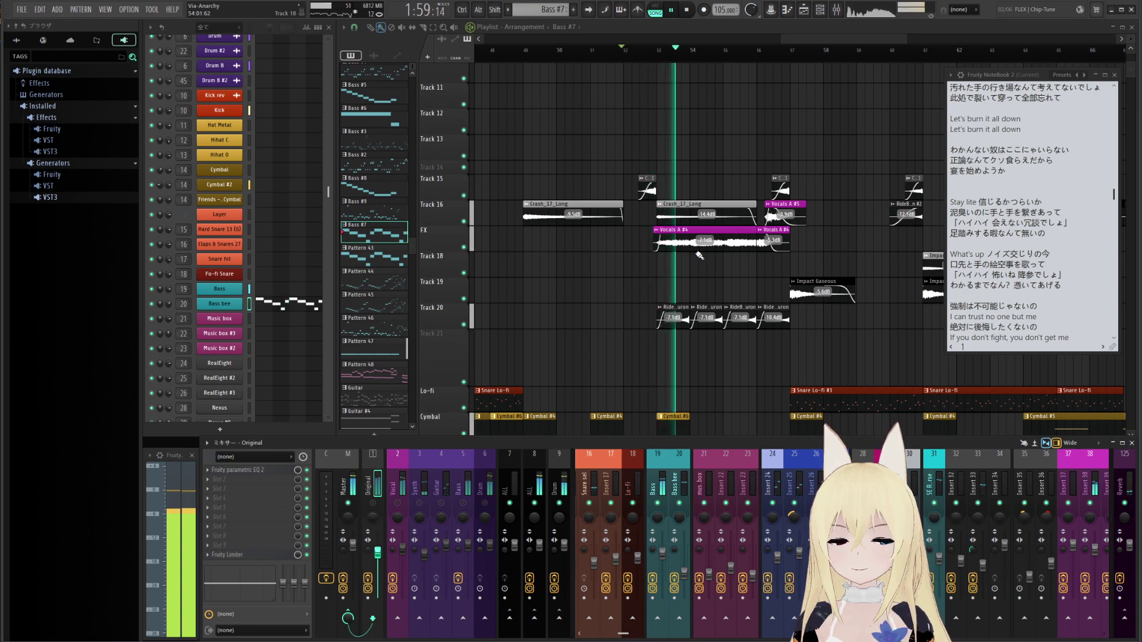
key(space)
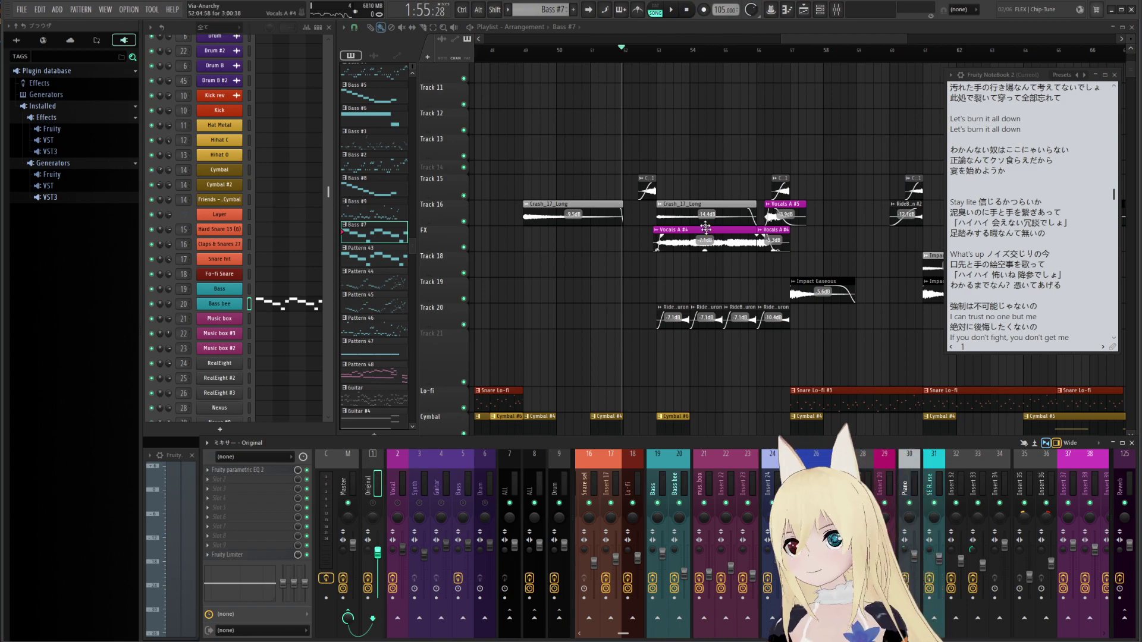
Play the full arrangement from about bar 51 to about bar 59, covering the vocal, ride and Impact Gaseous clips
click(588, 55)
key(space)
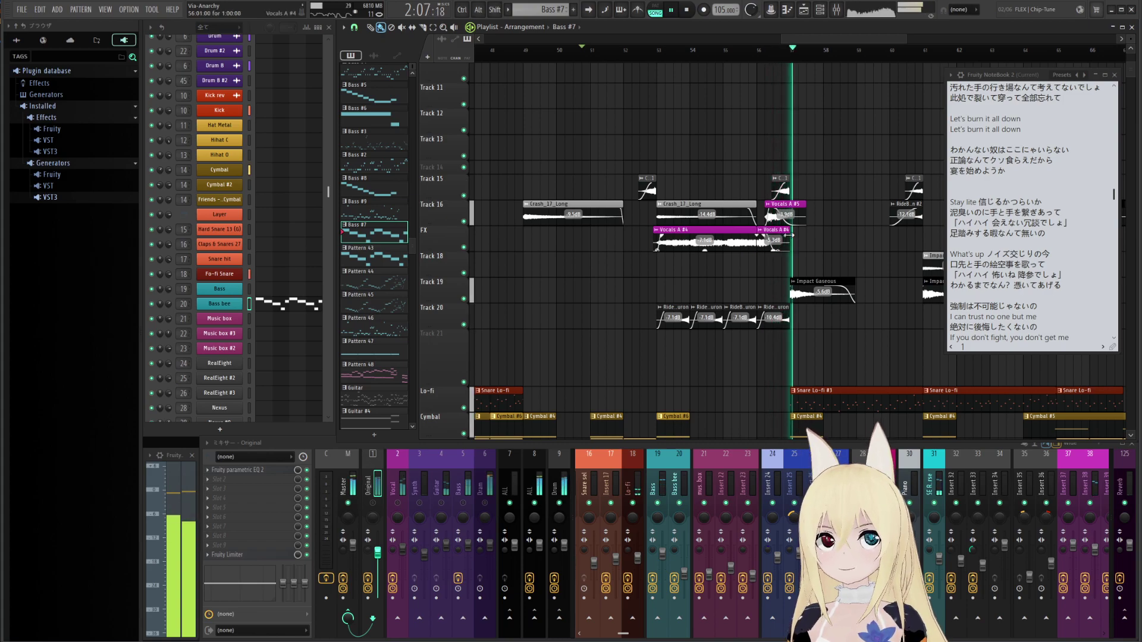
scroll(832, 235, down, 1)
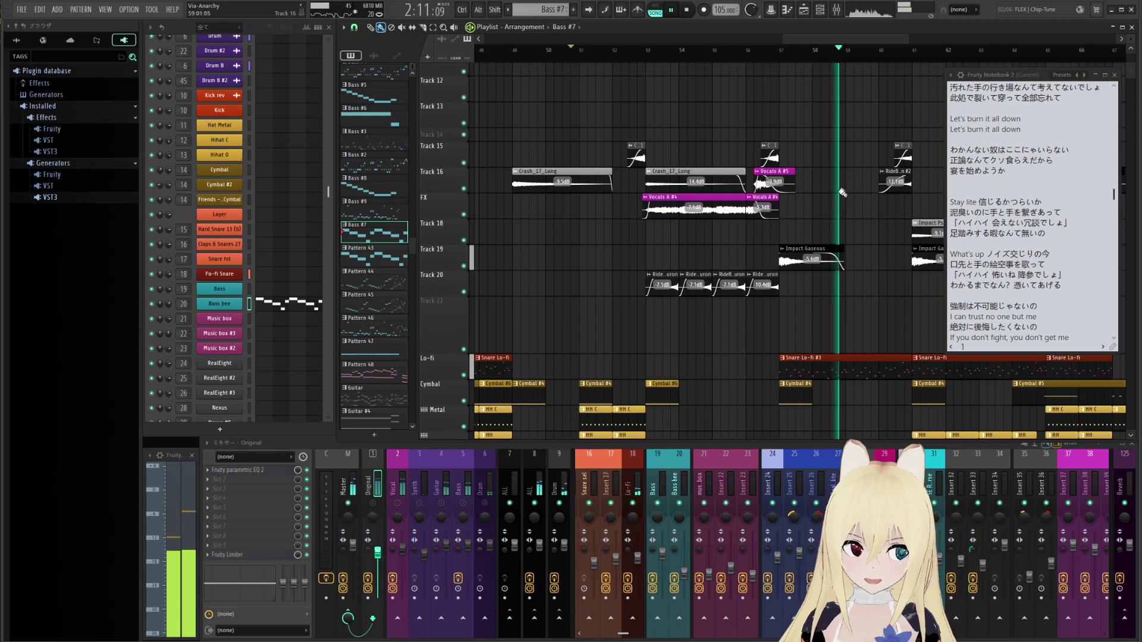
key(space)
Solo the Original track and play it from about bar 51 to bar 57, following the drum, bass and guitar clips
scroll(700, 236, down, 5)
scroll(700, 236, down, 10)
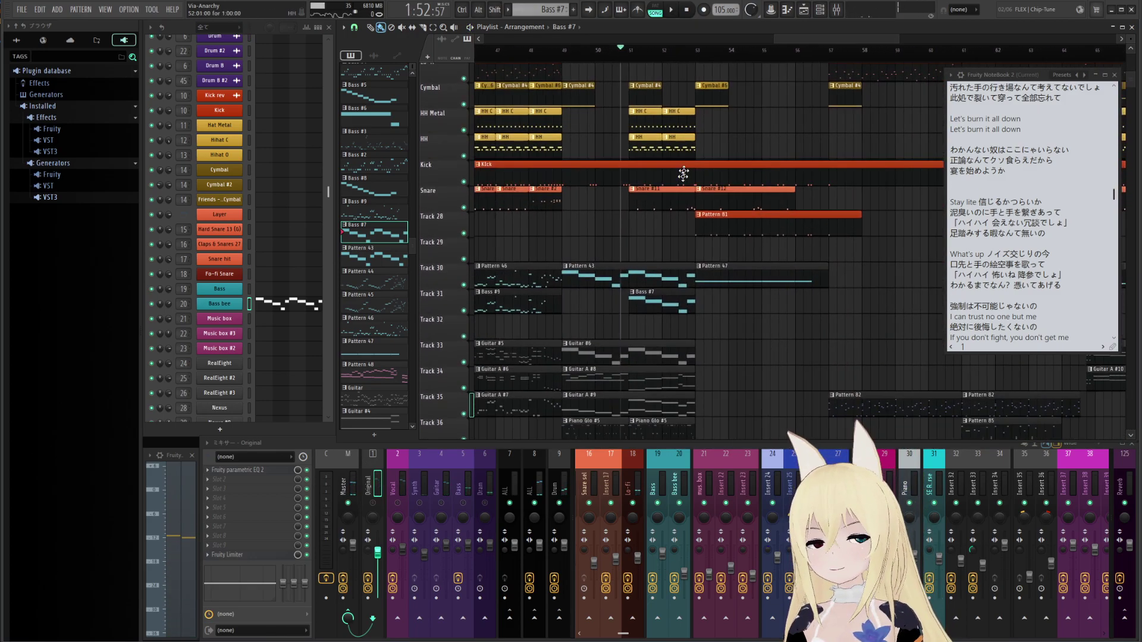
scroll(706, 312, up, 2)
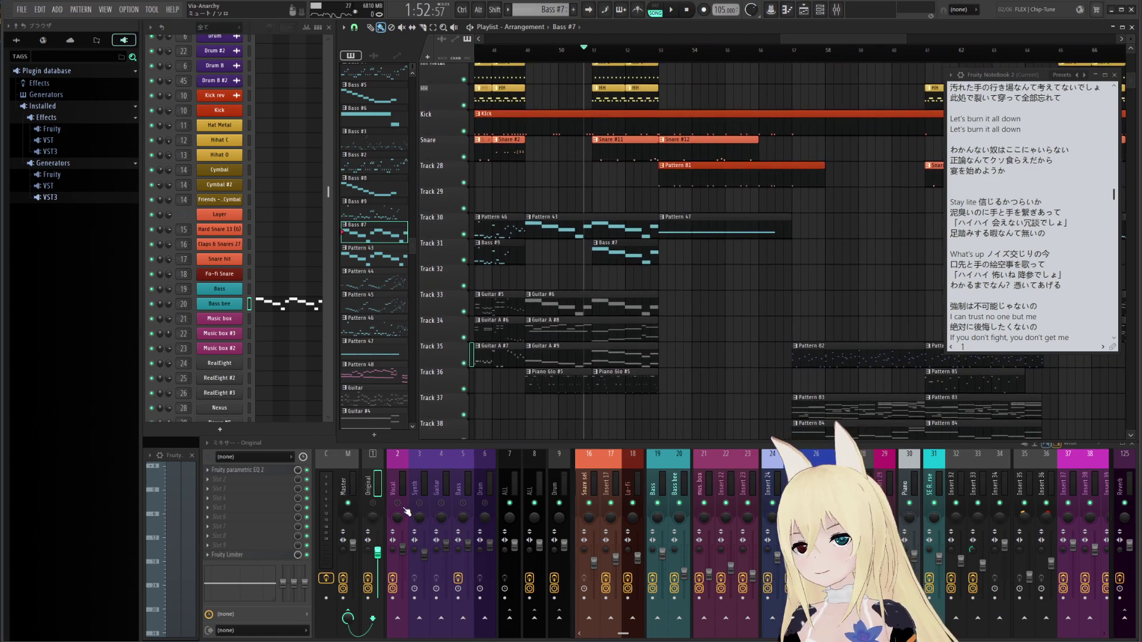
scroll(690, 286, up, 3)
ctrl+scroll(684, 202, down, 2)
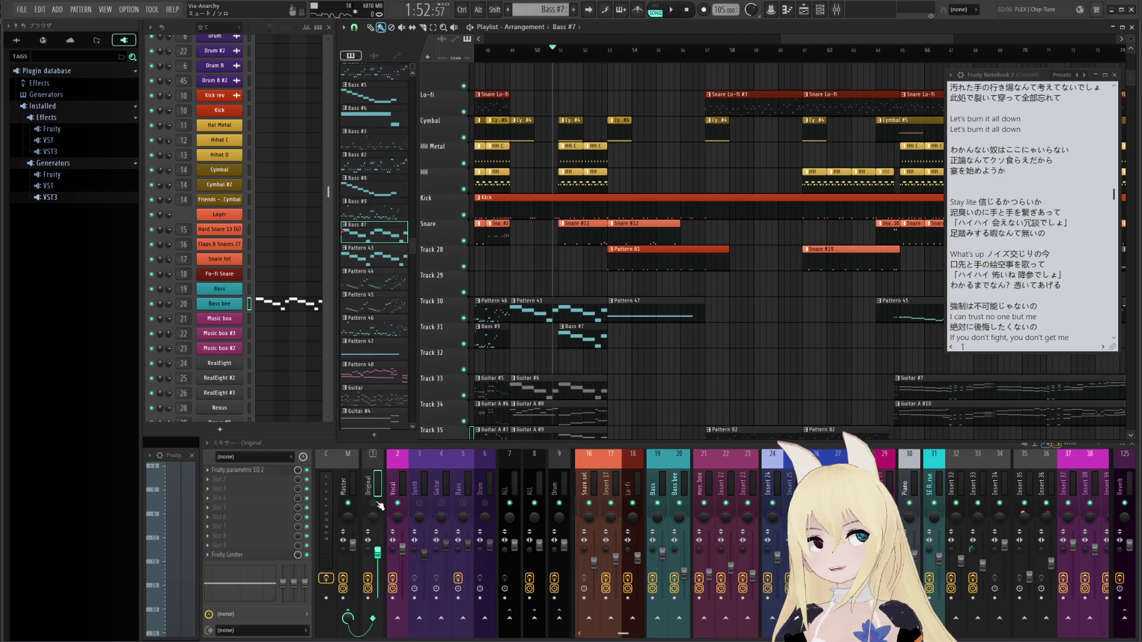
key(space)
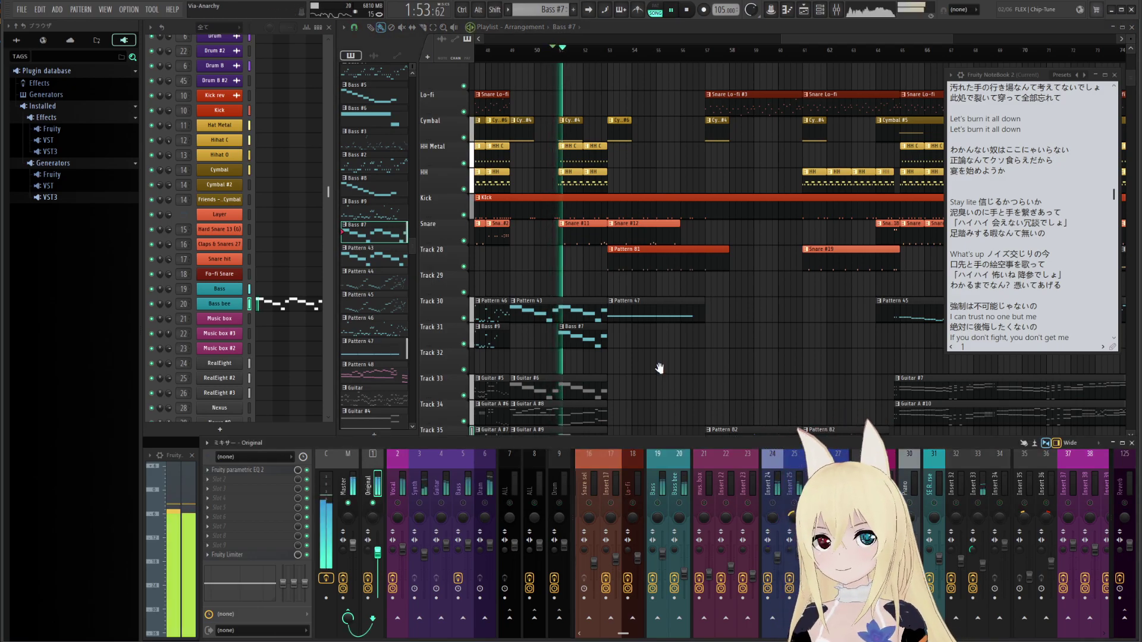
scroll(642, 342, down, 2)
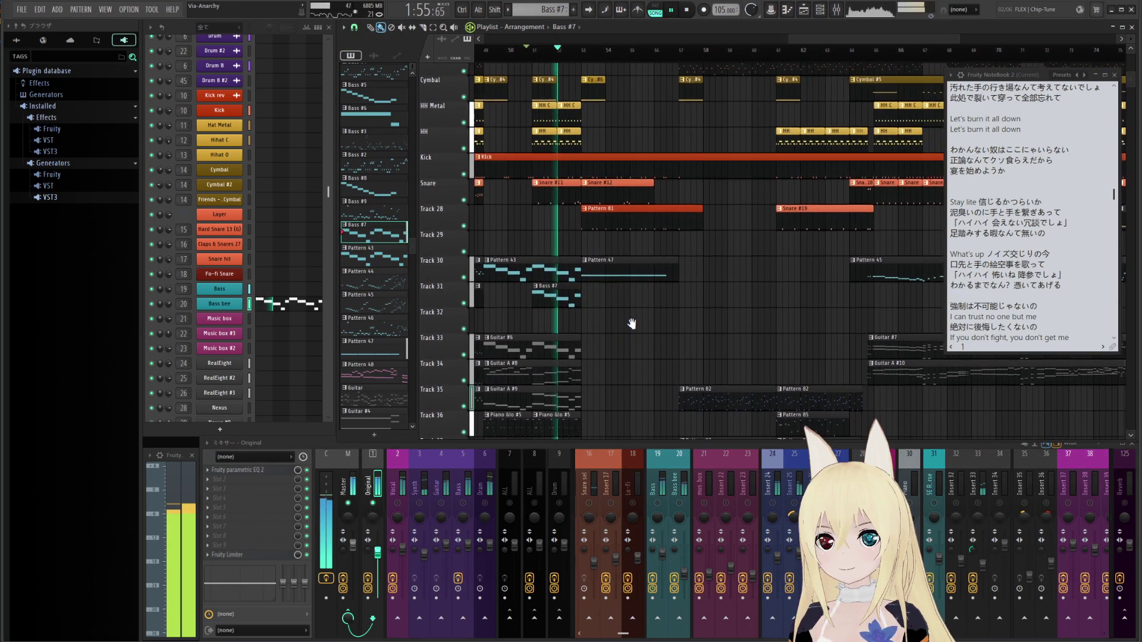
scroll(621, 298, down, 1)
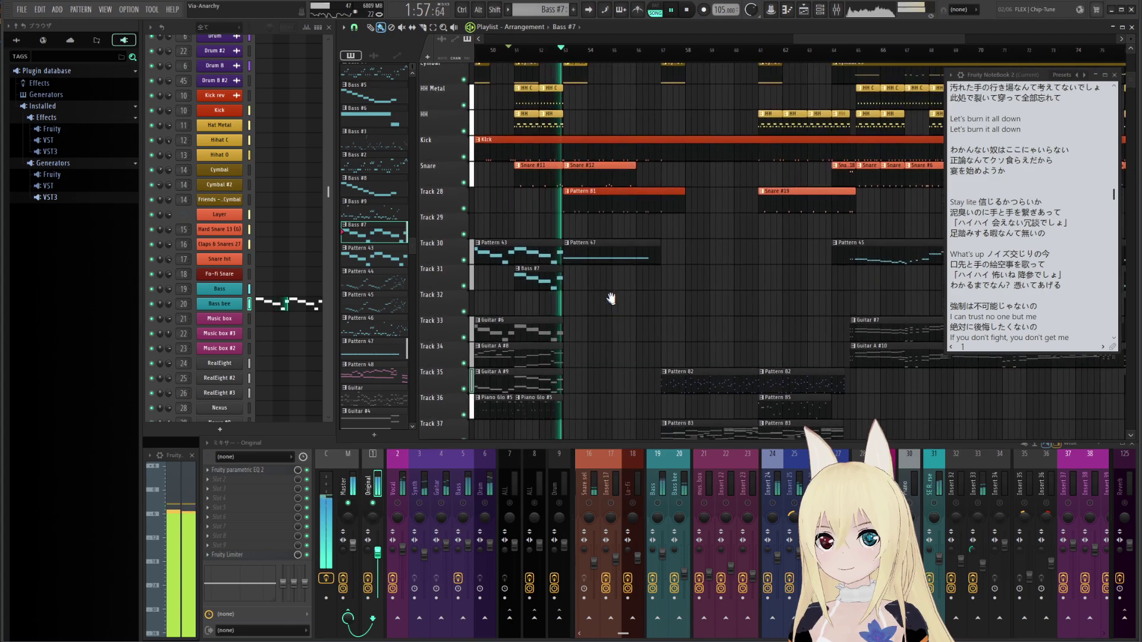
scroll(598, 298, up, 1)
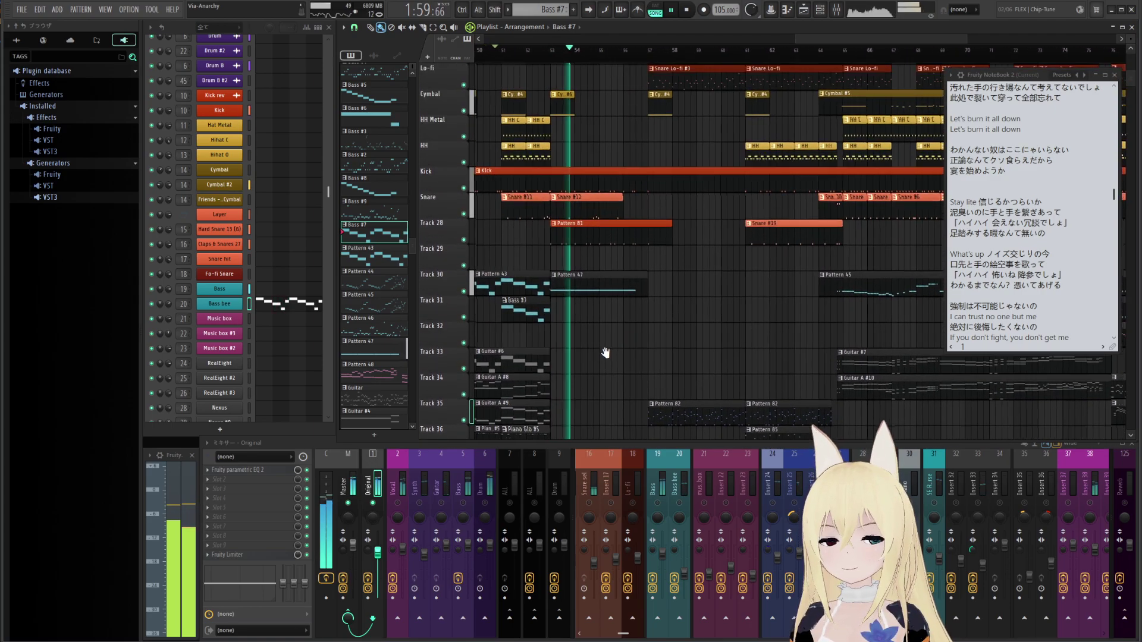
scroll(605, 351, up, 1)
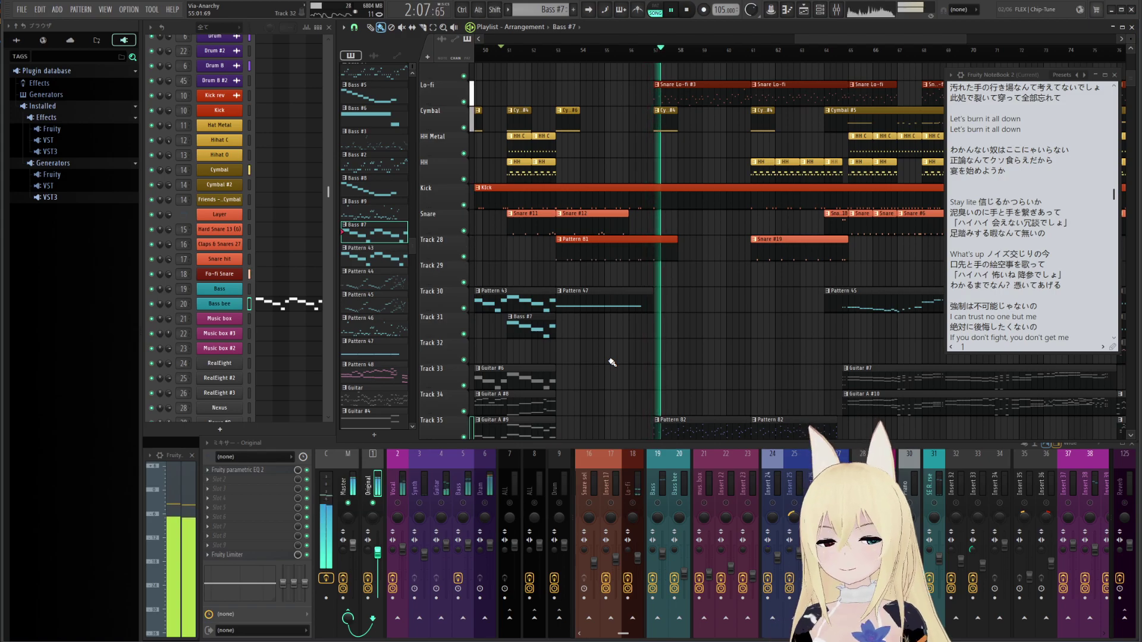
Play the soloed Original track from bar 57 to about bar 64, following the Pattern 82 to Pattern 85 clips on Tracks 35 to 38
drag(710, 244, 593, 113)
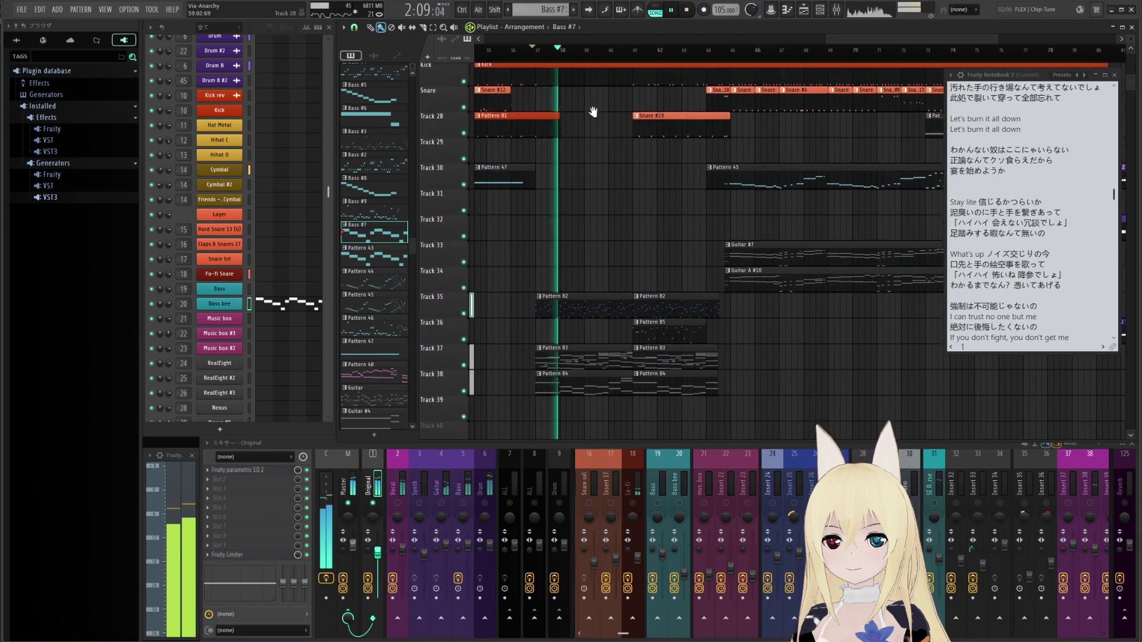
alt+scroll(563, 295, up, 5)
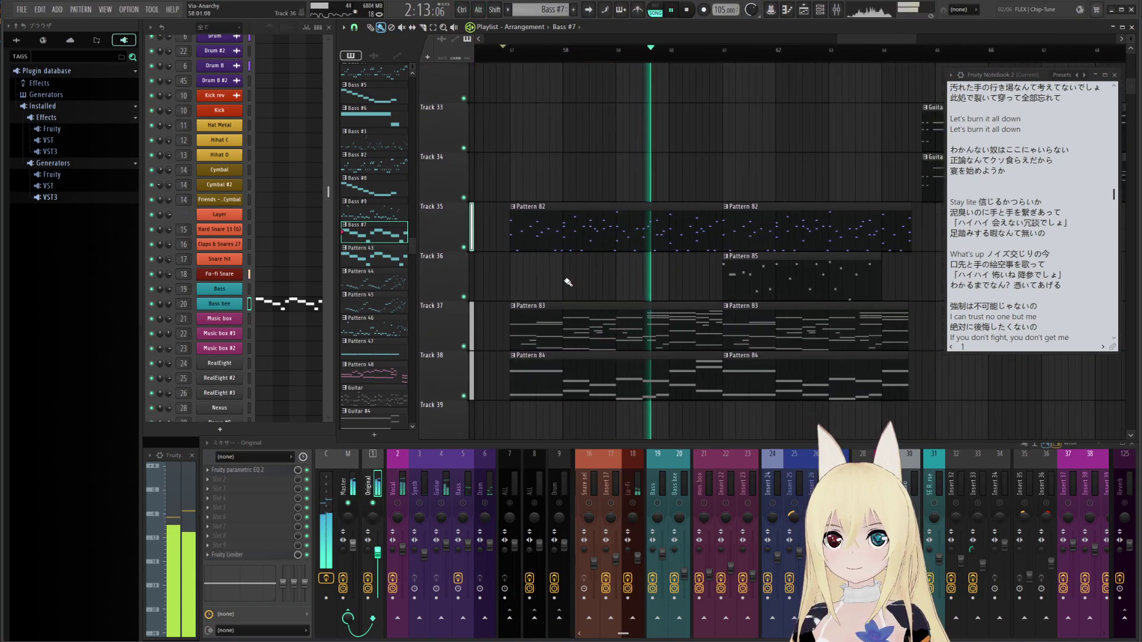
drag(585, 274, 572, 277)
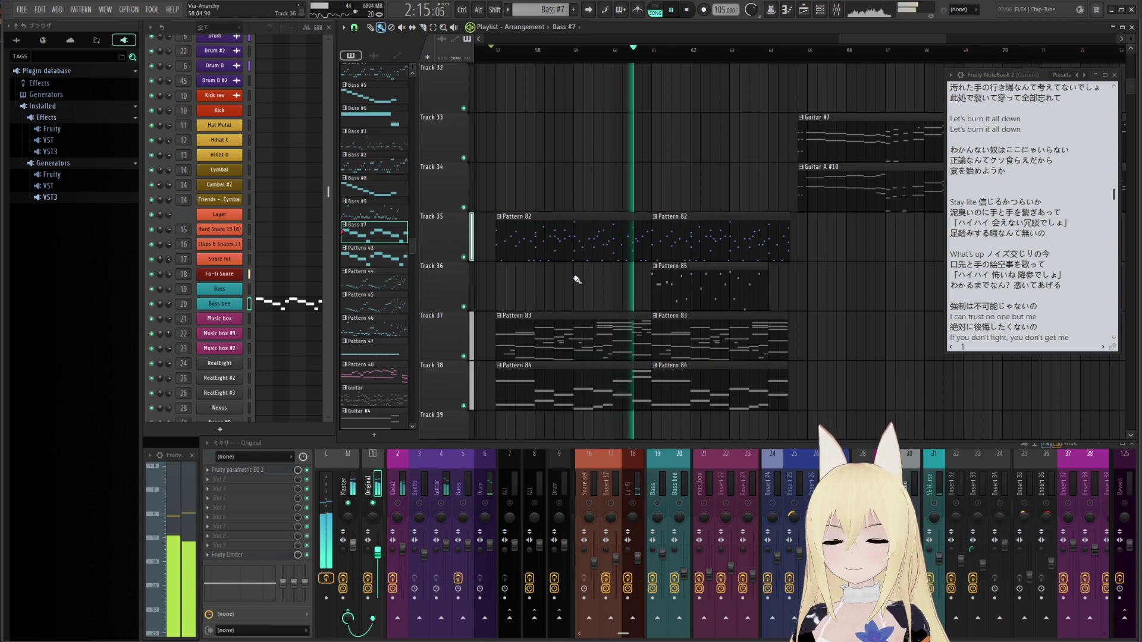
ctrl+scroll(577, 279, down, 3)
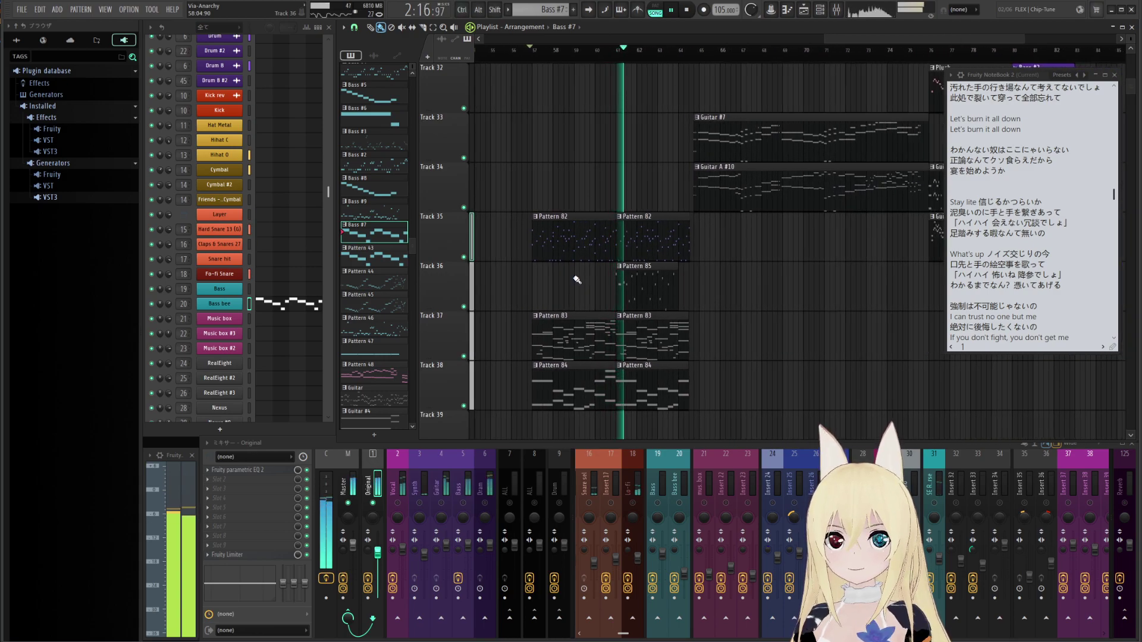
alt+scroll(576, 279, down, 3)
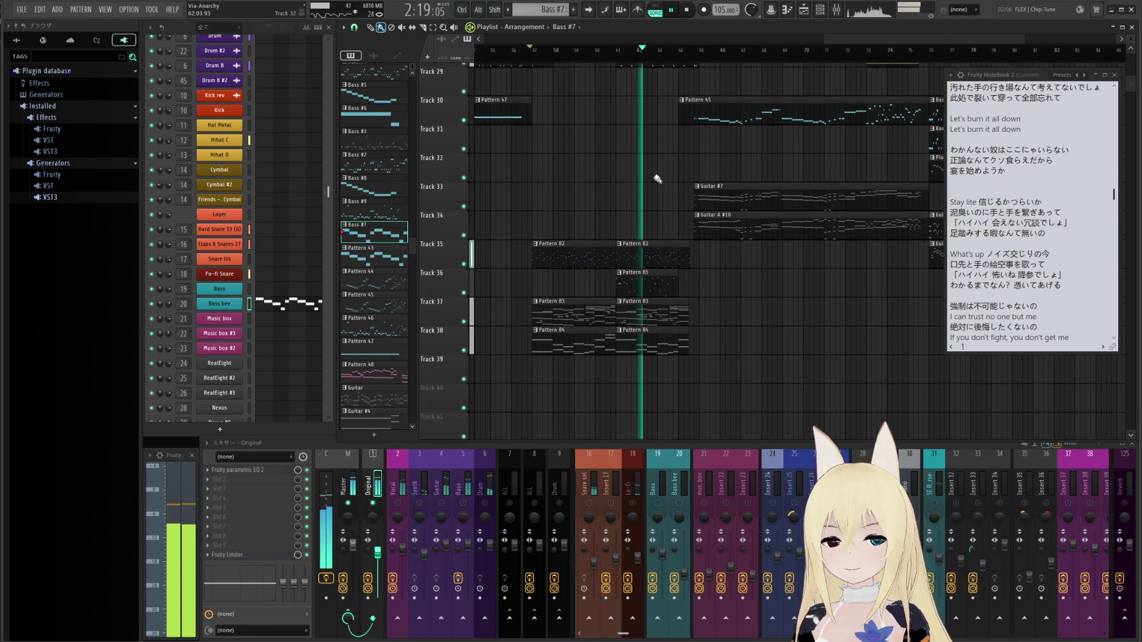
scroll(653, 187, up, 5)
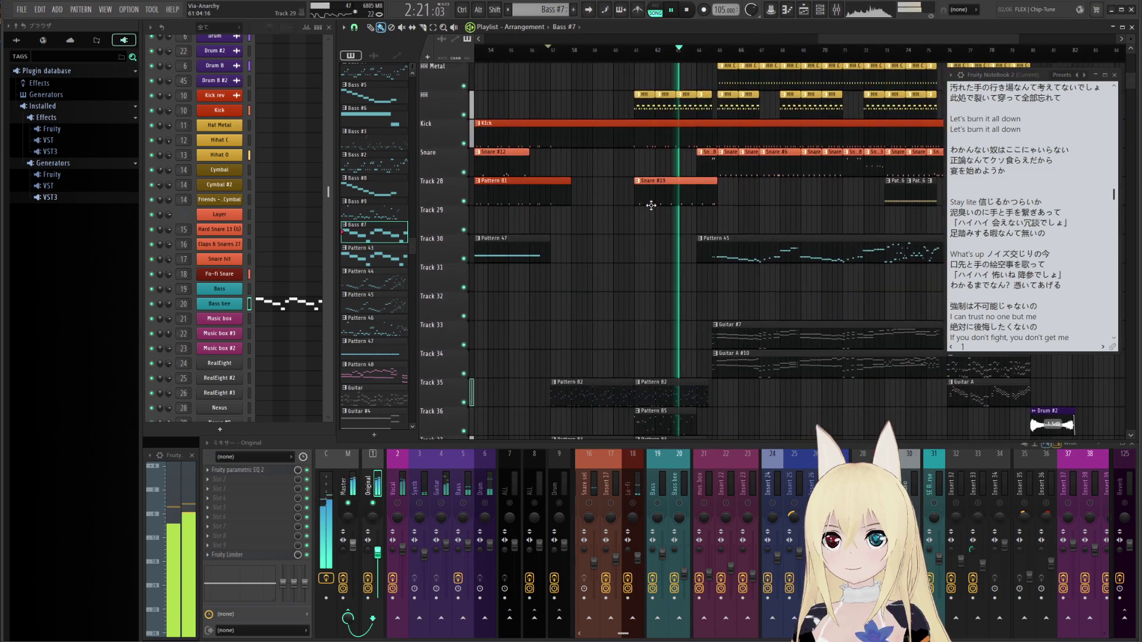
scroll(651, 205, down, 4)
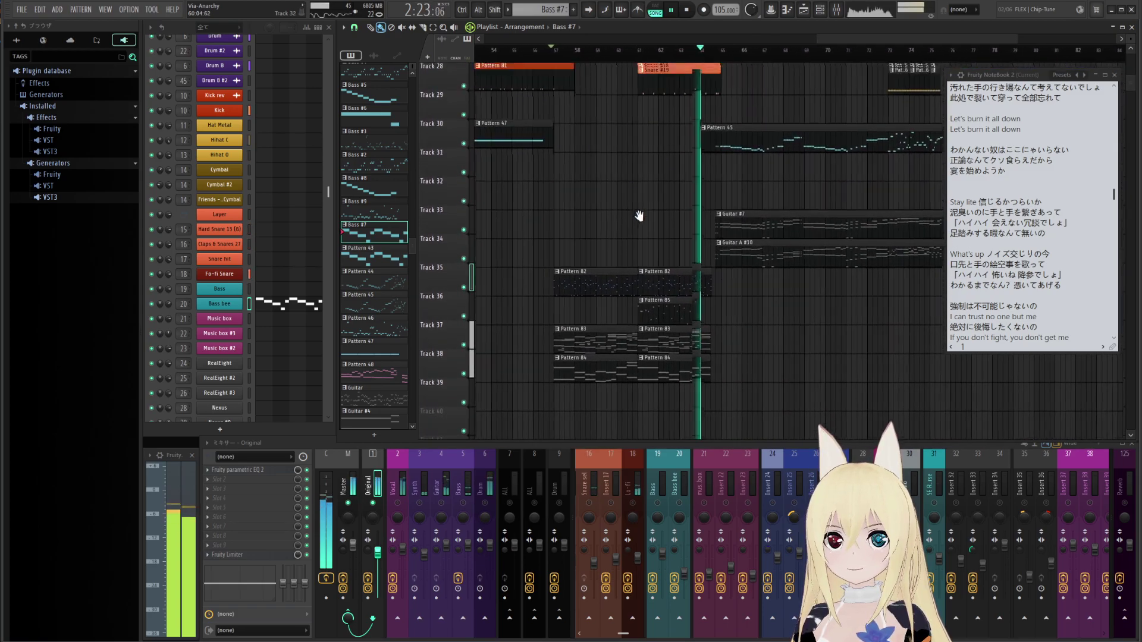
scroll(639, 214, up, 1)
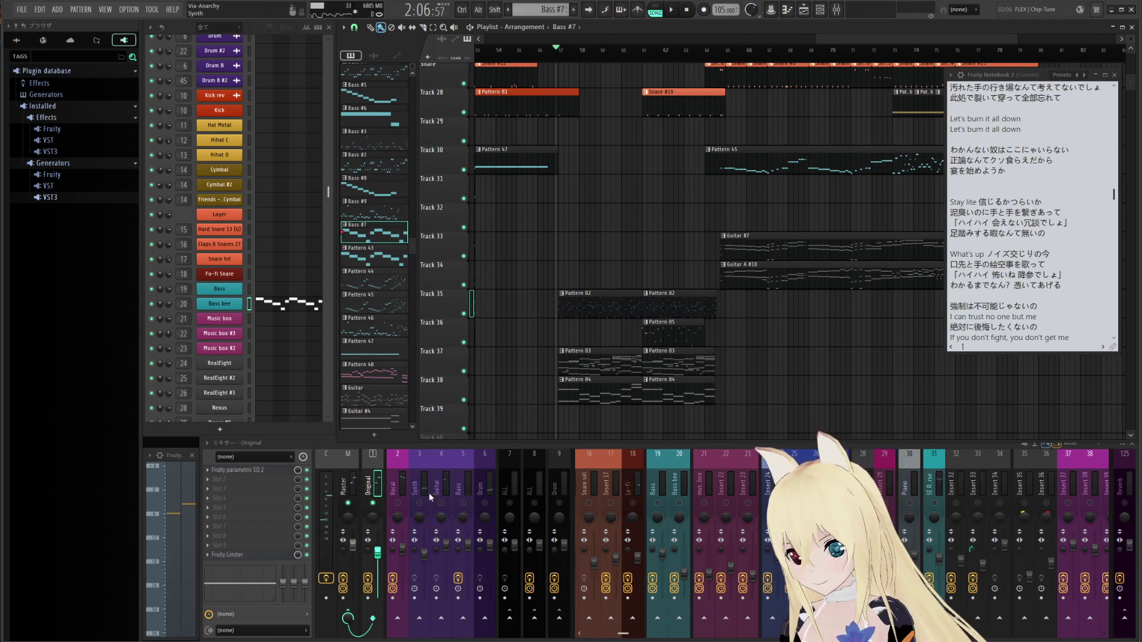
Play the opening of the bar 57 section in the full mix and with the Original track soloed to compare them
key(space)
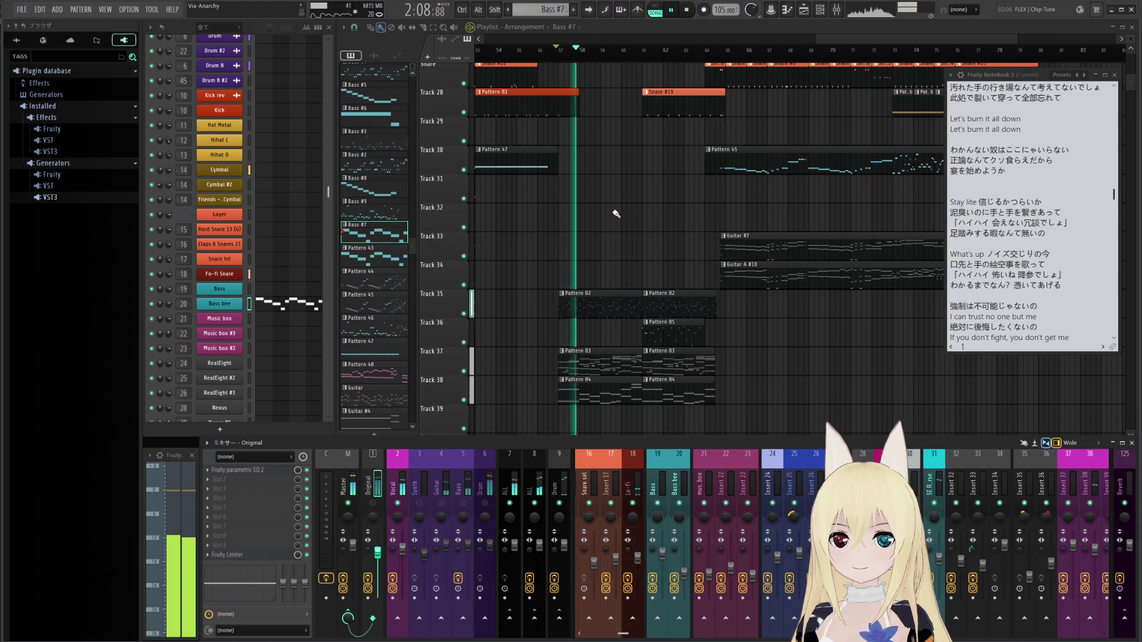
key(space)
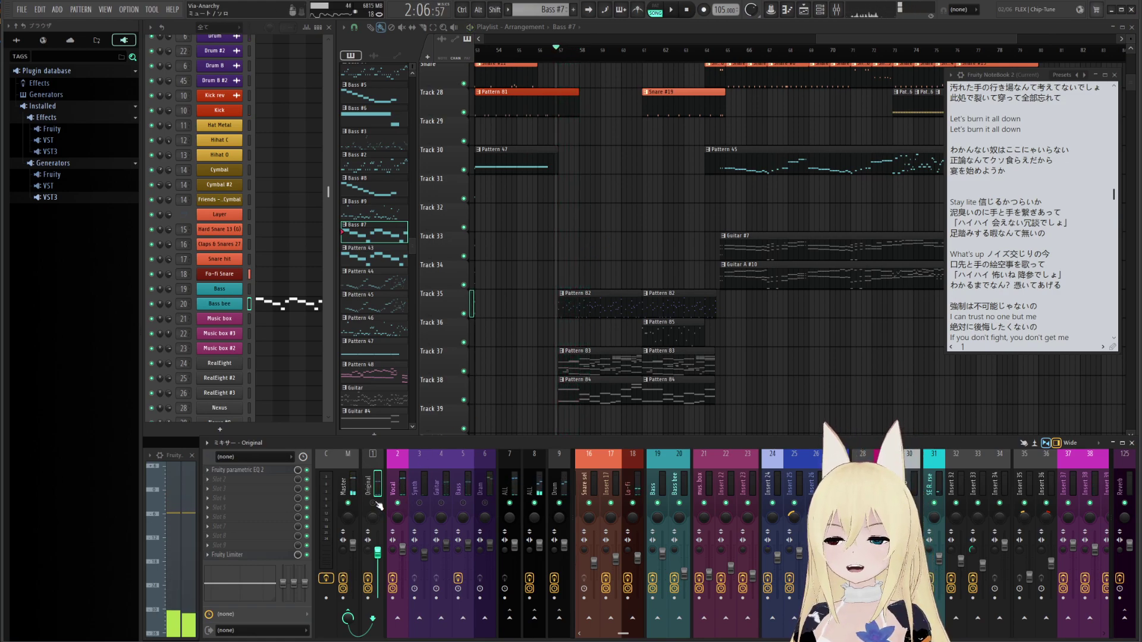
key(space)
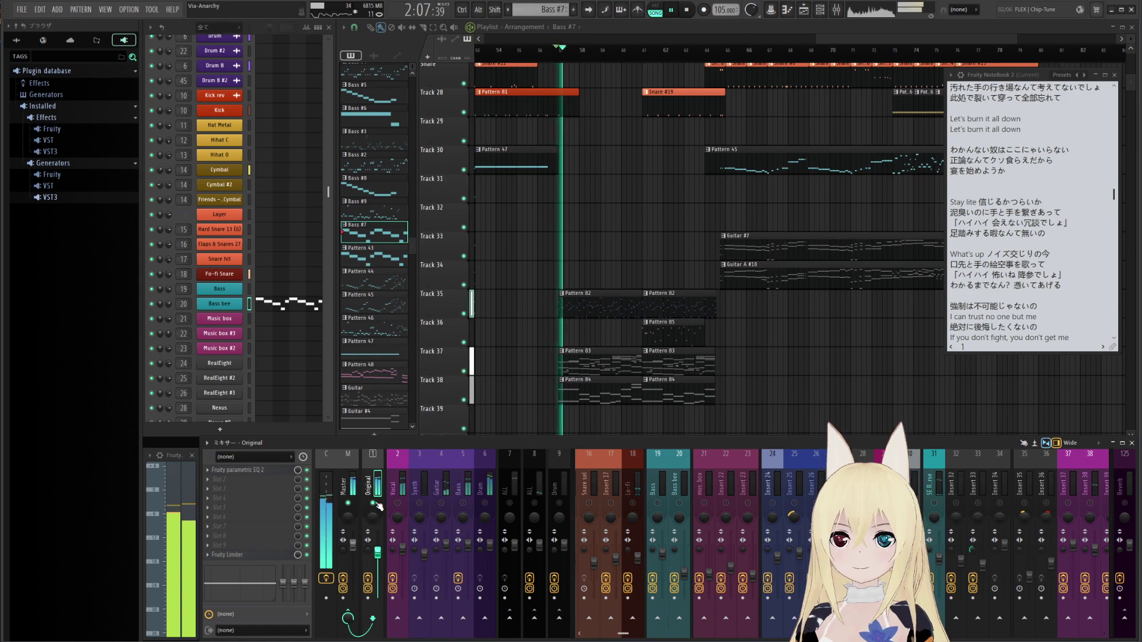
key(space)
key(space)
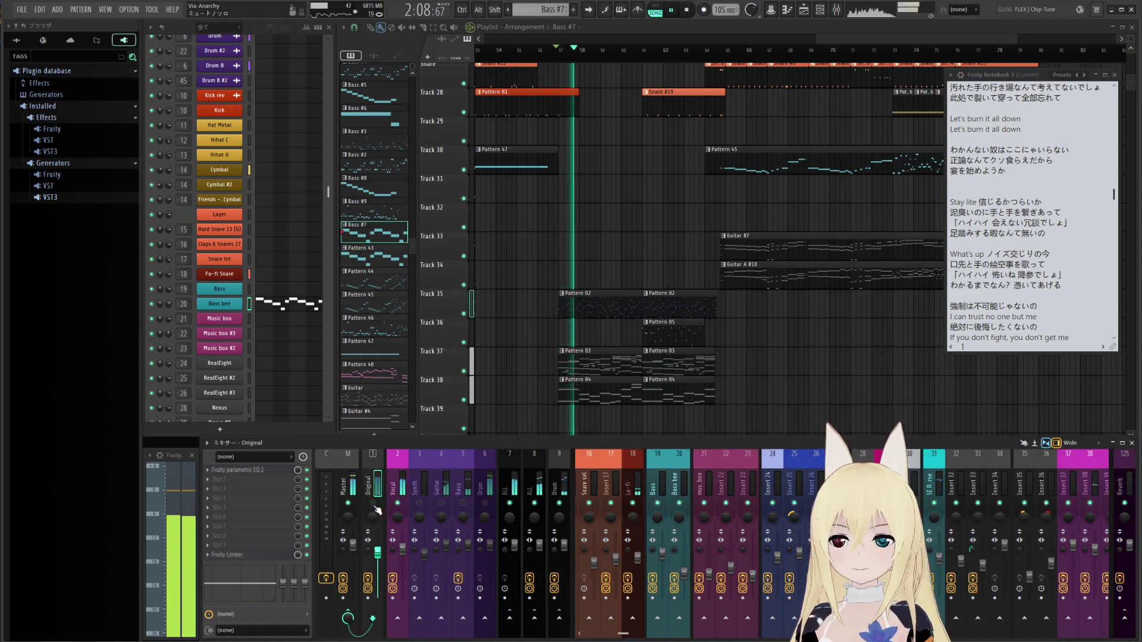
key(space)
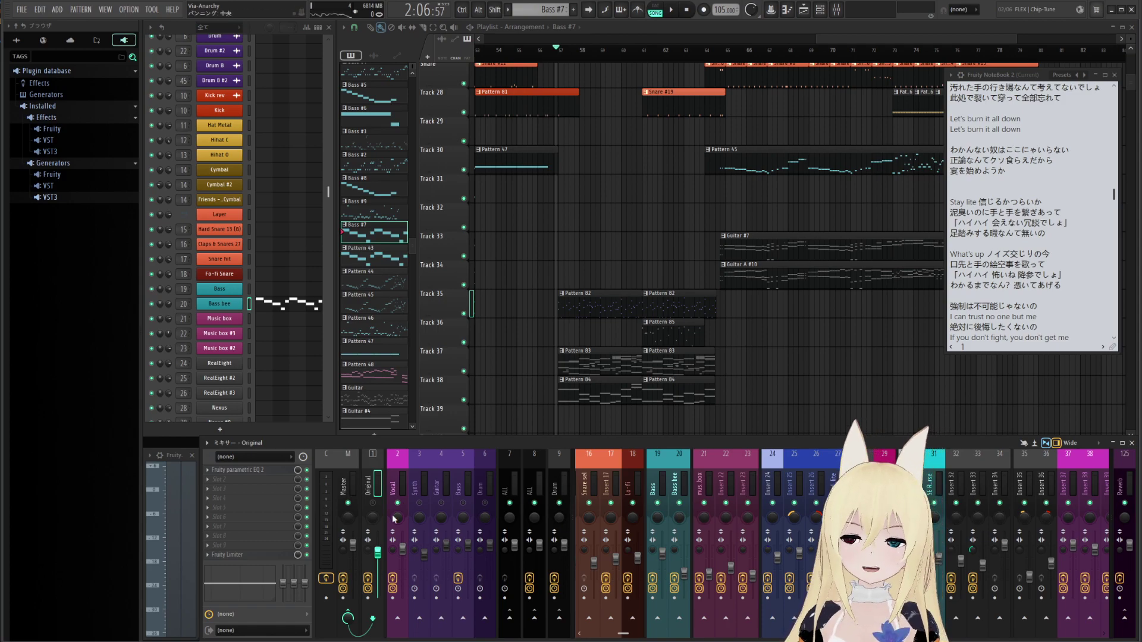
Restart playback repeatedly from bar 57, switching between the full mix and the soloed Original track
key(space)
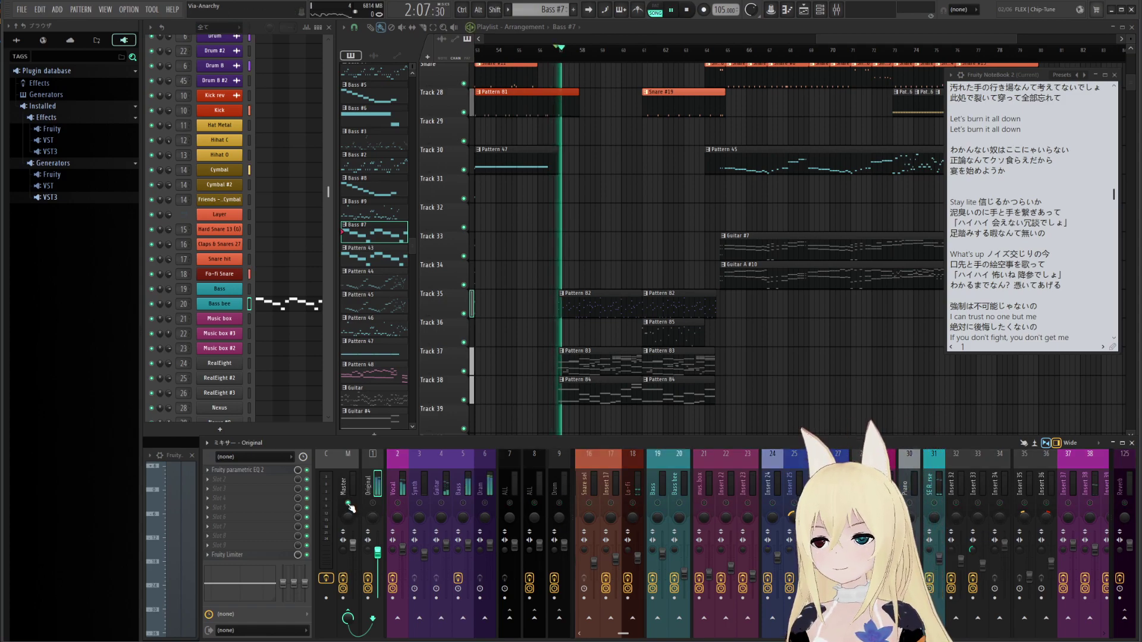
key(space)
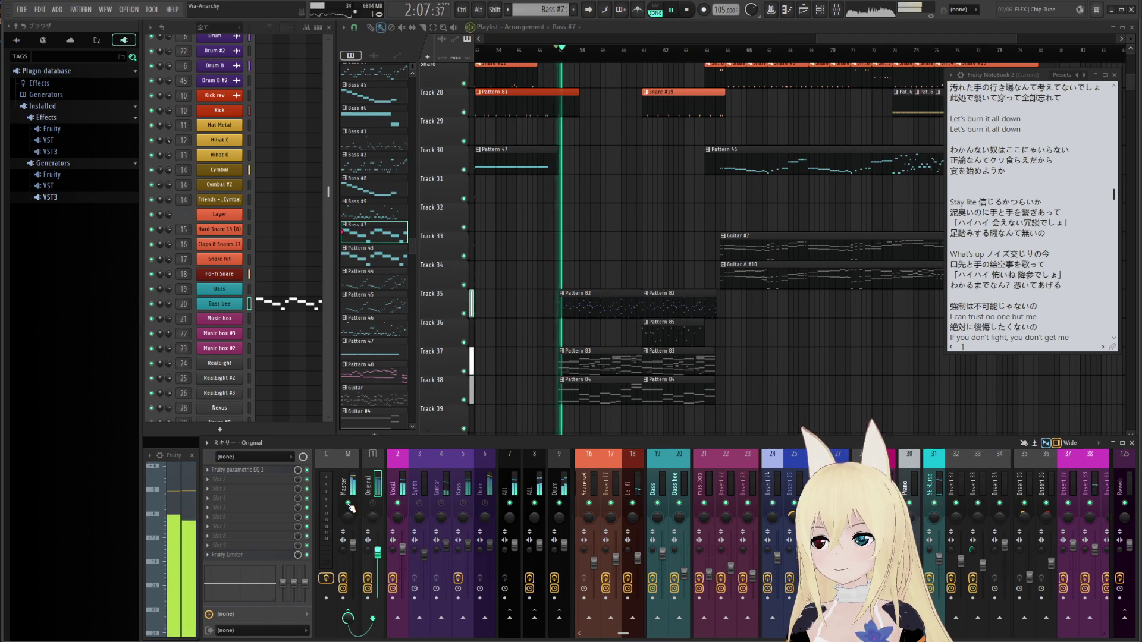
click(349, 504)
key(space)
key(space)
key(space)
key(space)
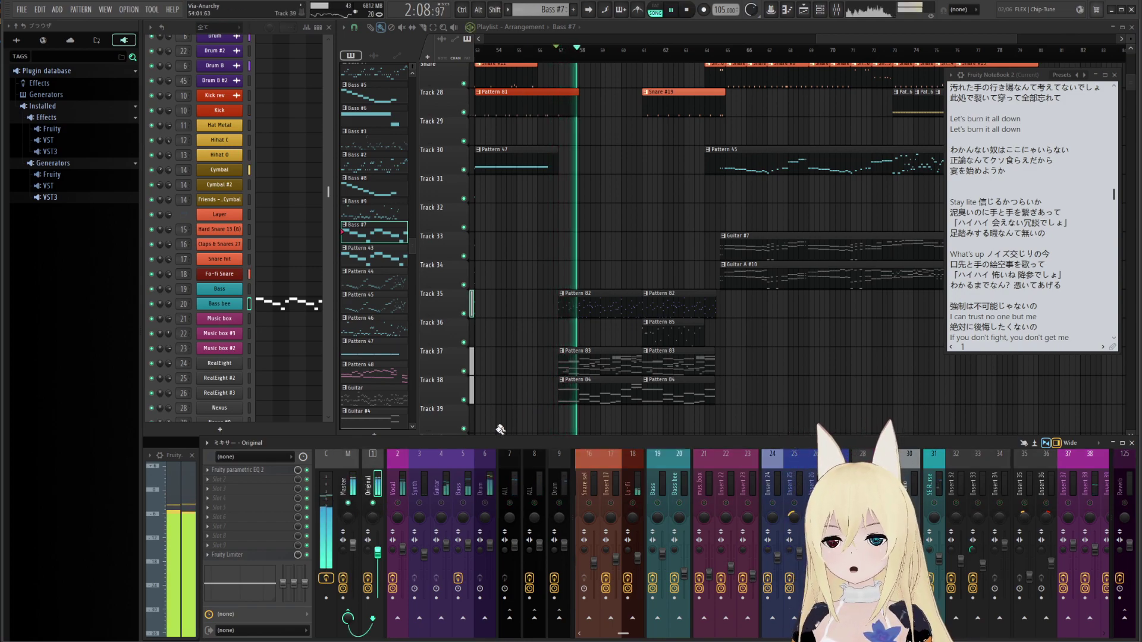
Solo the Vocal mixer track and replay the section from bar 57
right_click(398, 503)
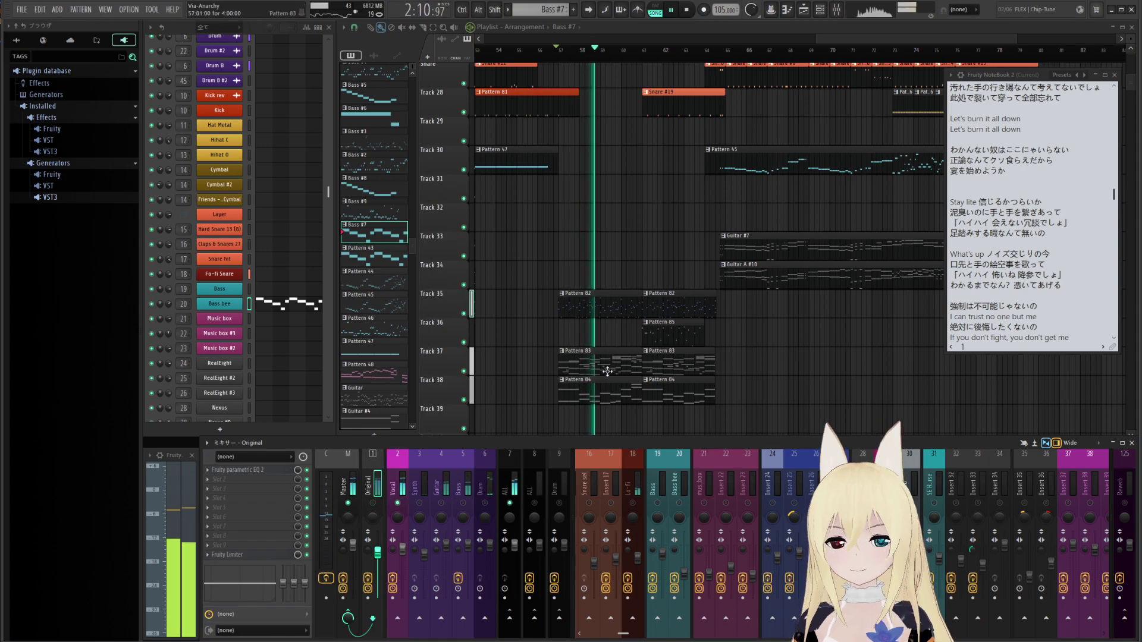
key(space)
key(space)
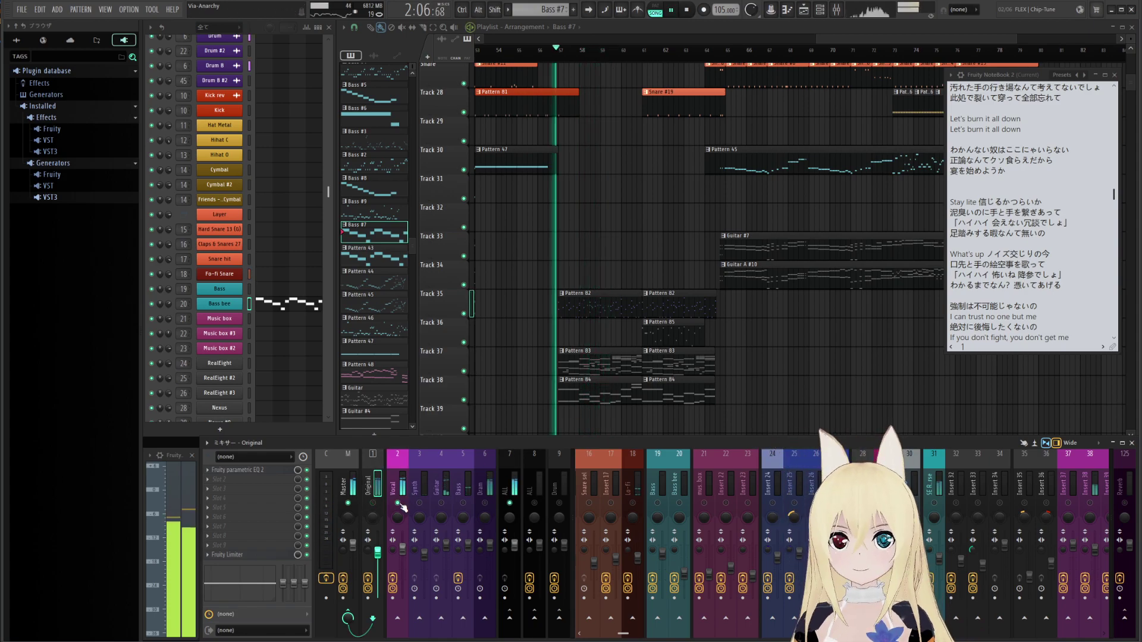
Stop playback and take the Vocal mixer track out of solo
key(space)
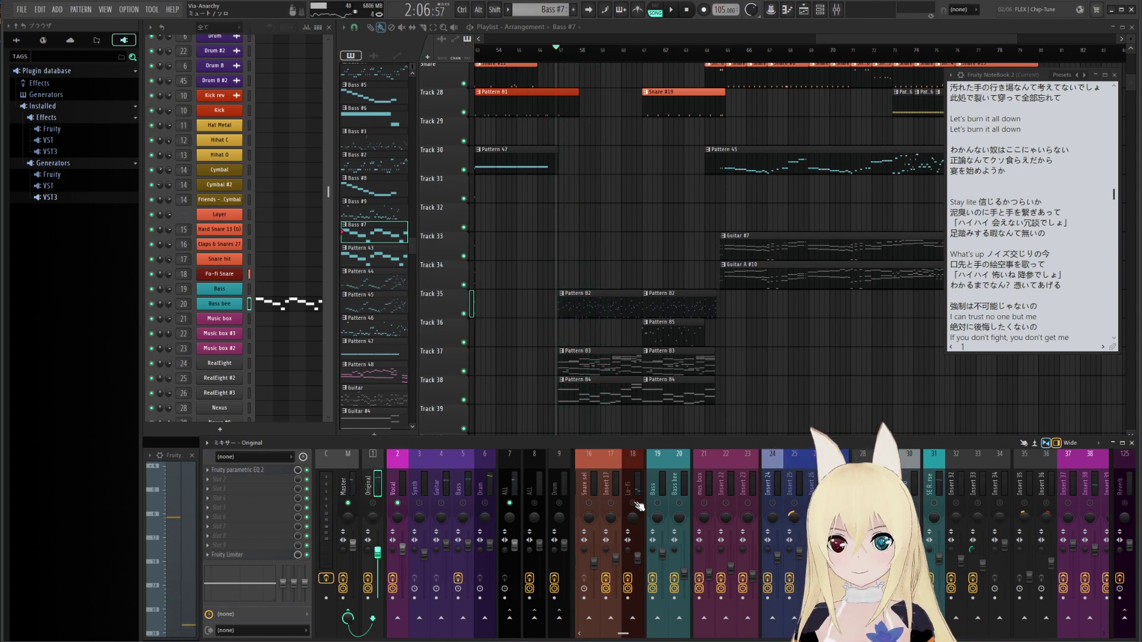
ctrl+click(398, 504)
ctrl+click(397, 504)
ctrl+click(397, 504)
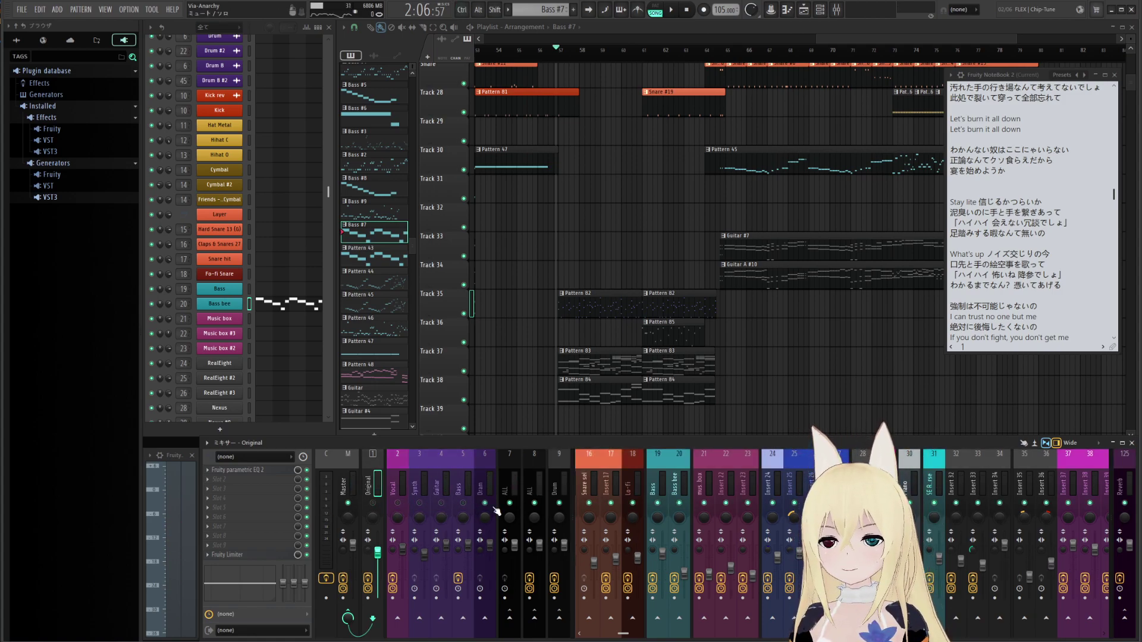
Replay the opening of bar 57 several times, comparing the soloed Original track with the full mix
key(space)
key(space)
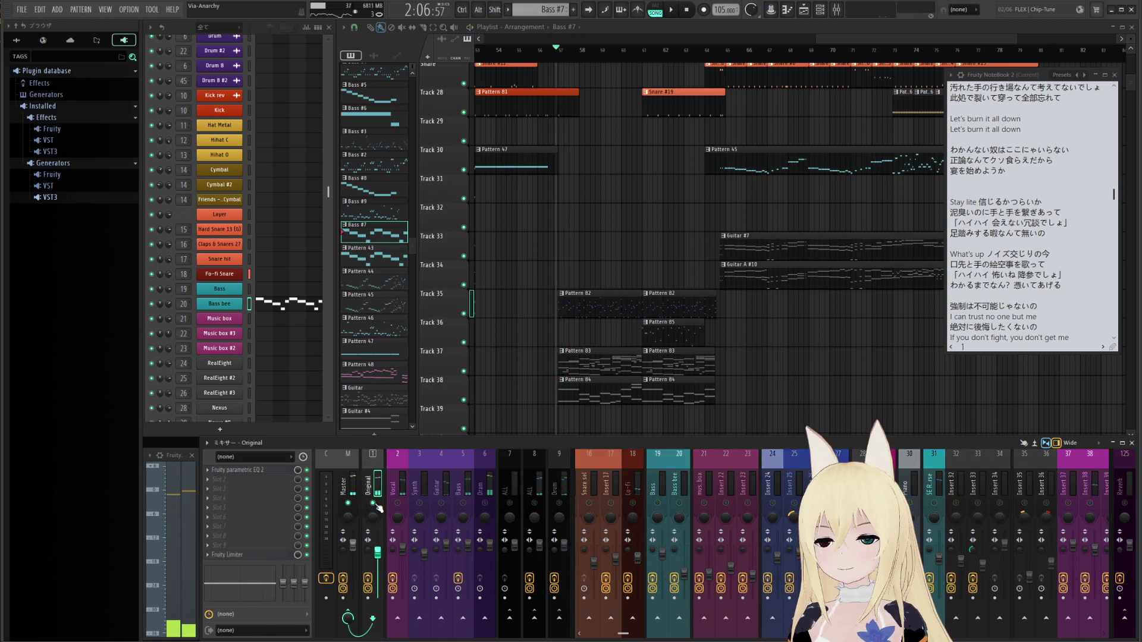
key(space)
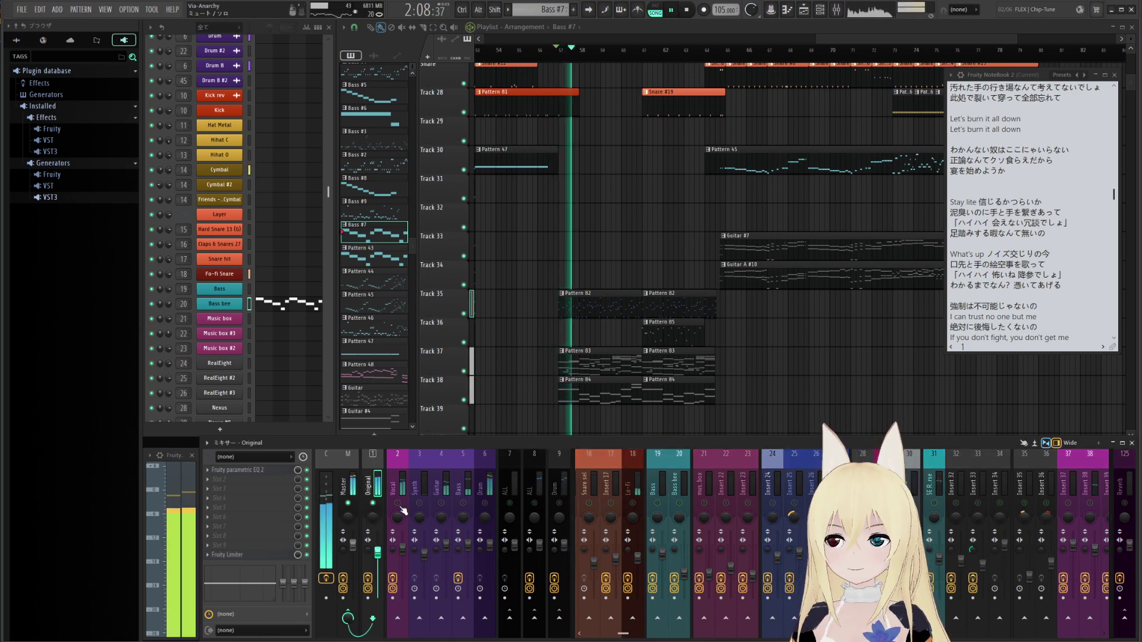
key(space)
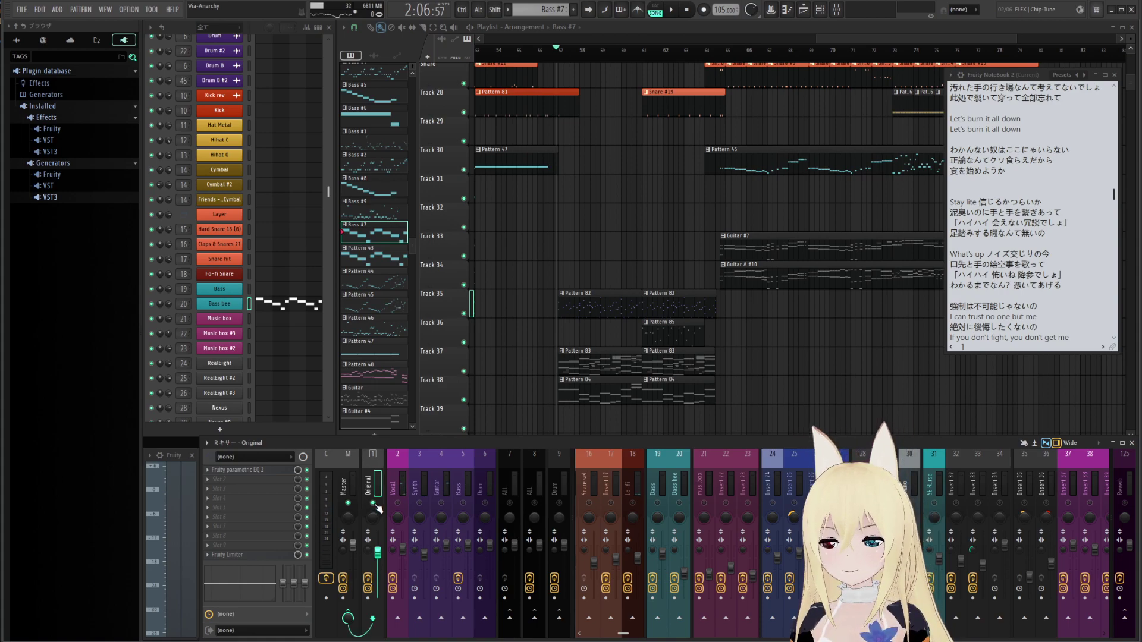
key(space)
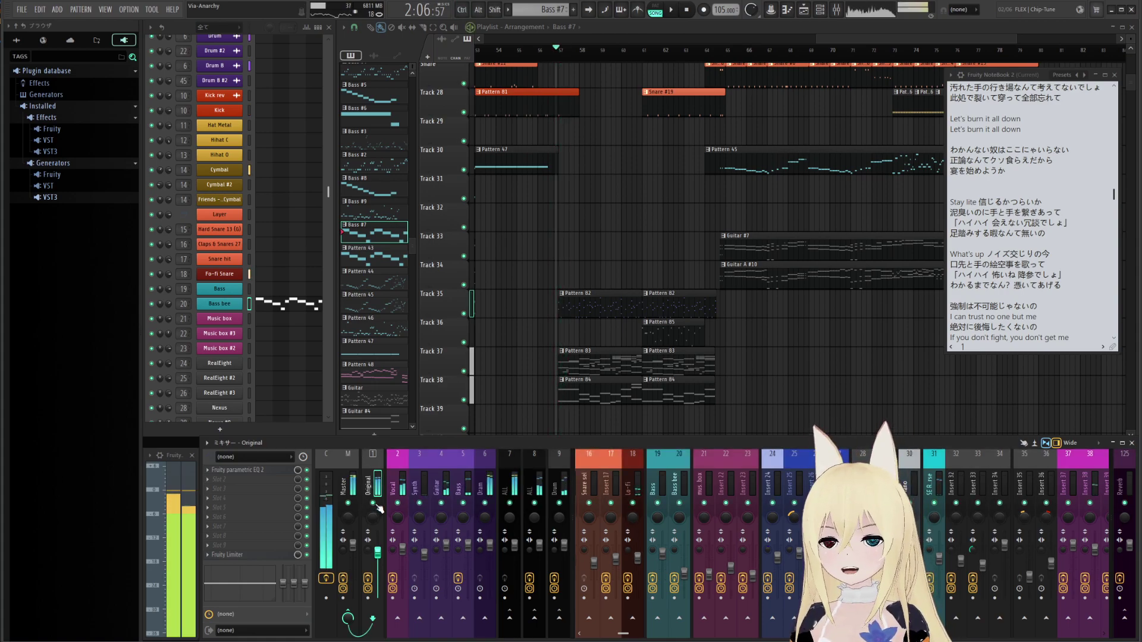
key(space)
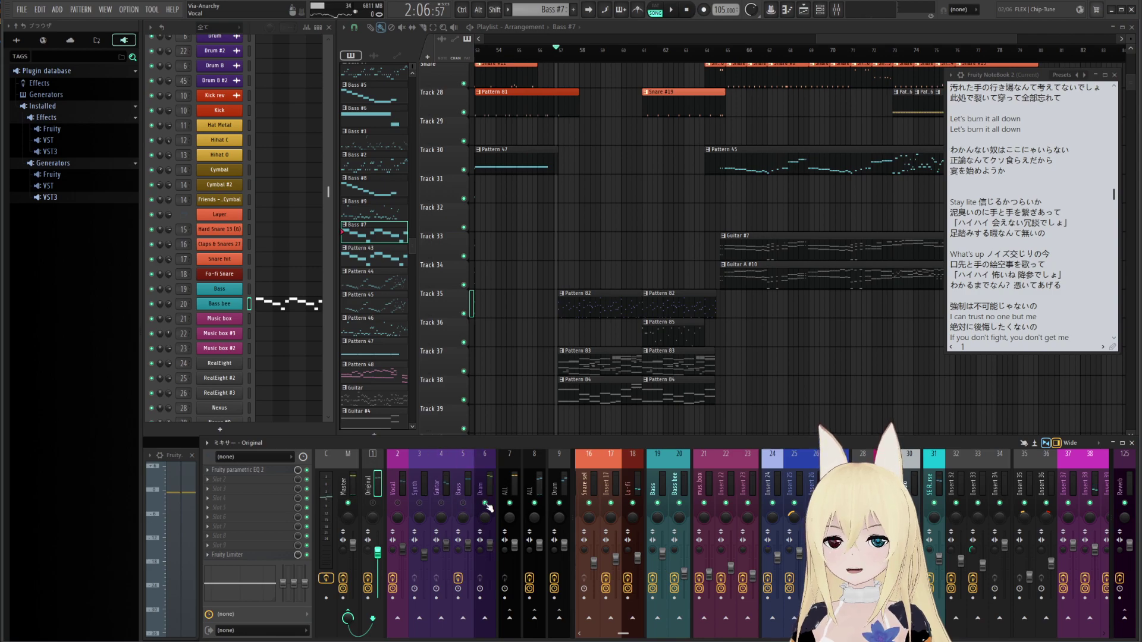
click(373, 503)
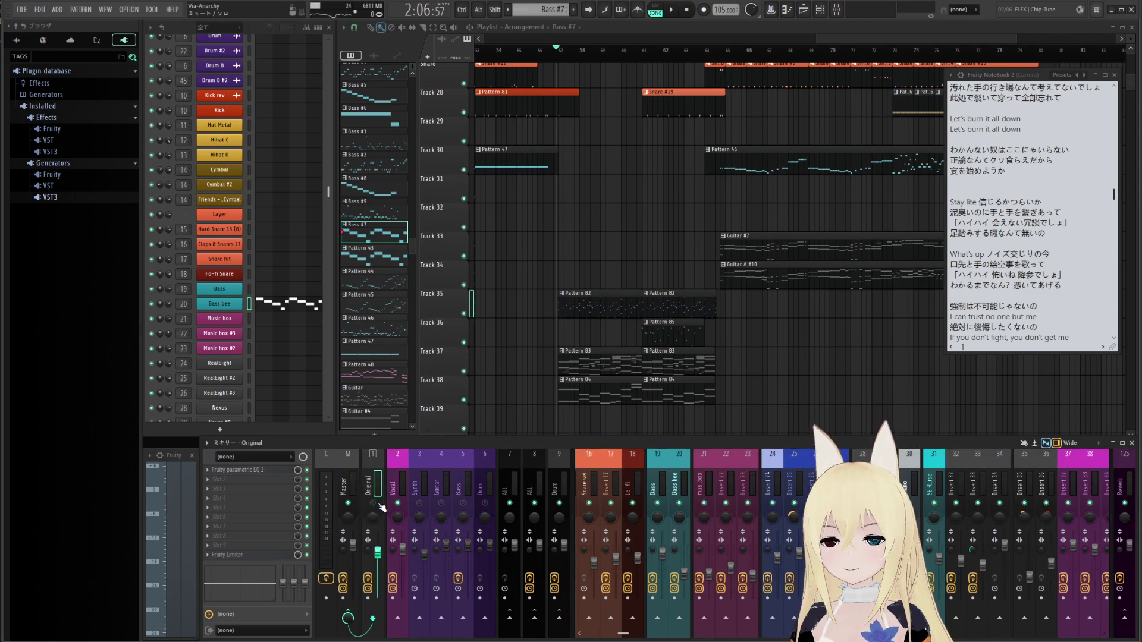
Play from bar 57 to about bar 60, toggling the Original track's solo to compare it with the full mix
key(space)
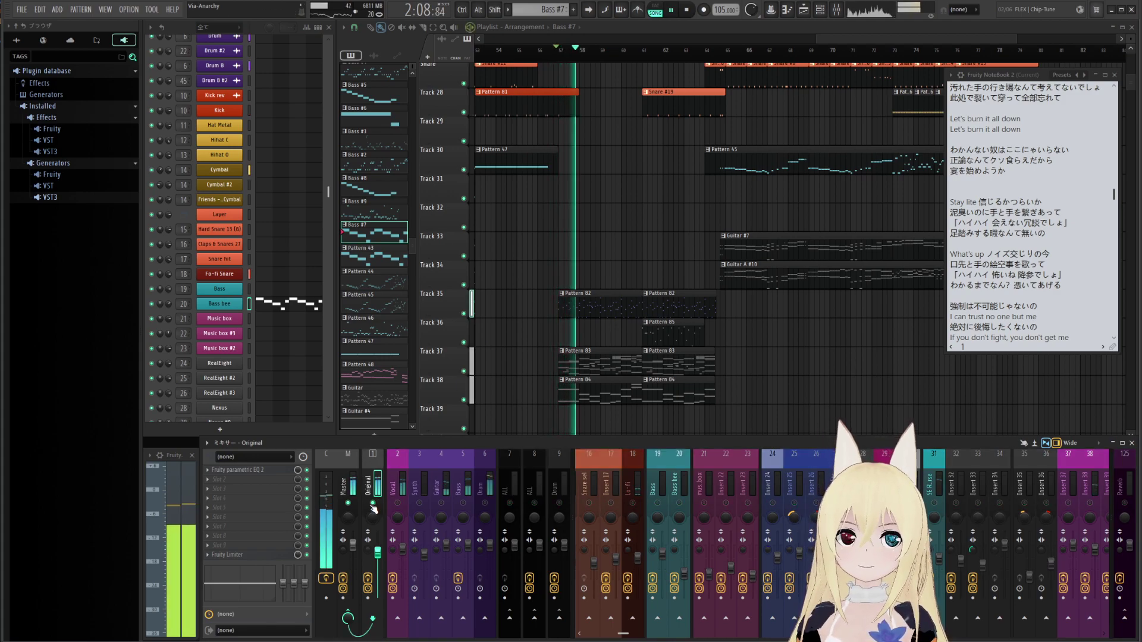
right_click(373, 504)
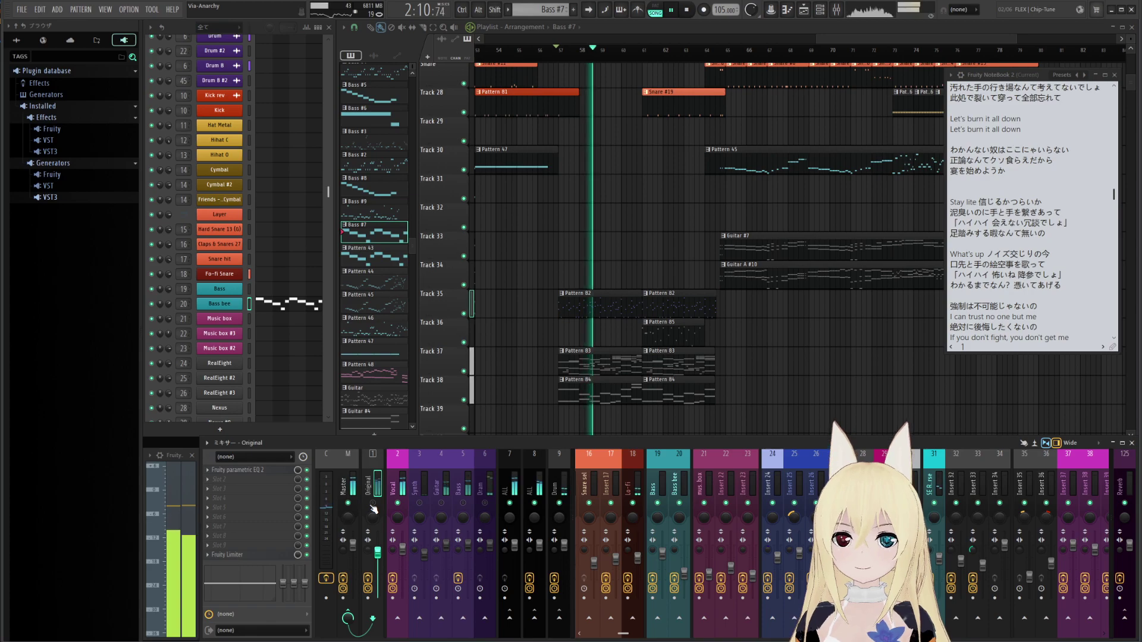
right_click(373, 504)
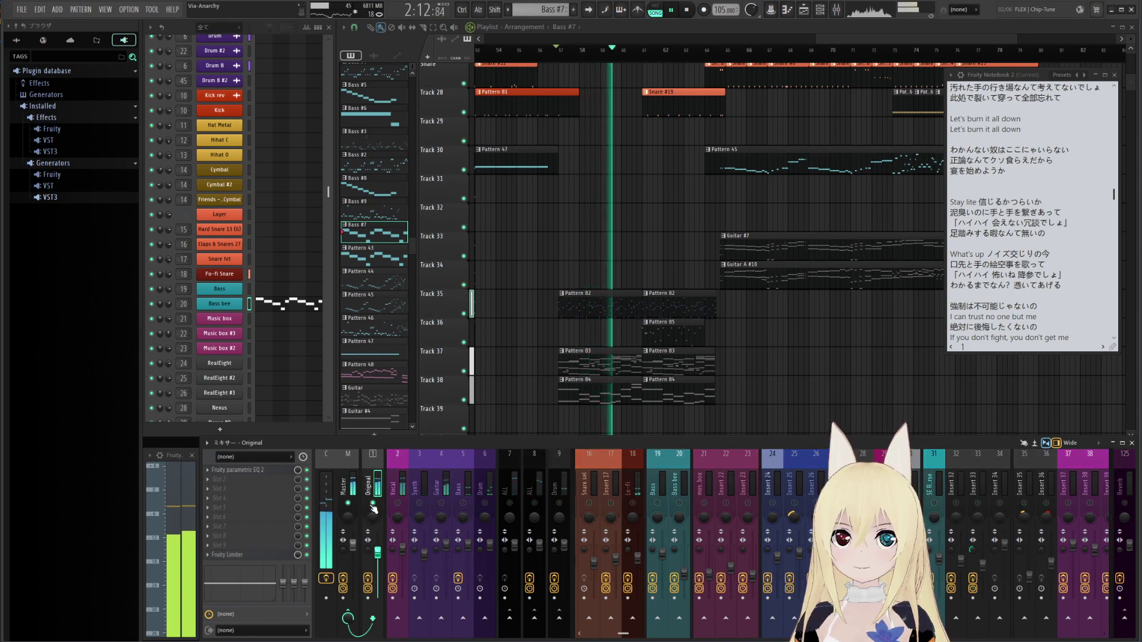
right_click(373, 504)
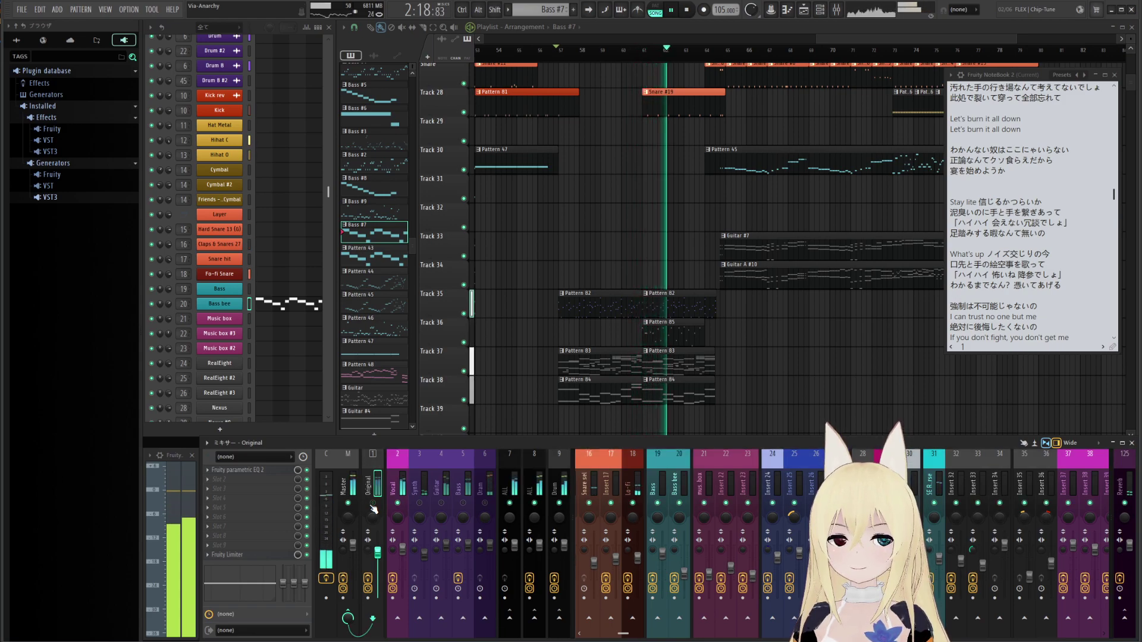
key(space)
Check the drum clips on the playlist, and replay bar 57 to about bar 62 while alternating the full mix and the soloed Original
scroll(684, 199, up, 4)
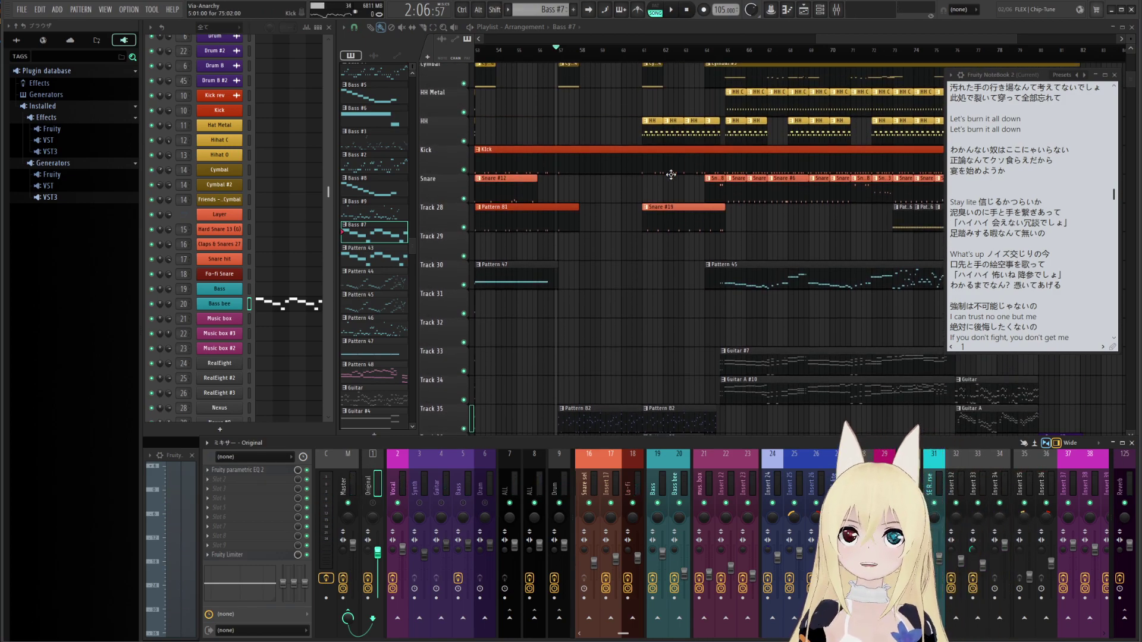
scroll(671, 174, up, 1)
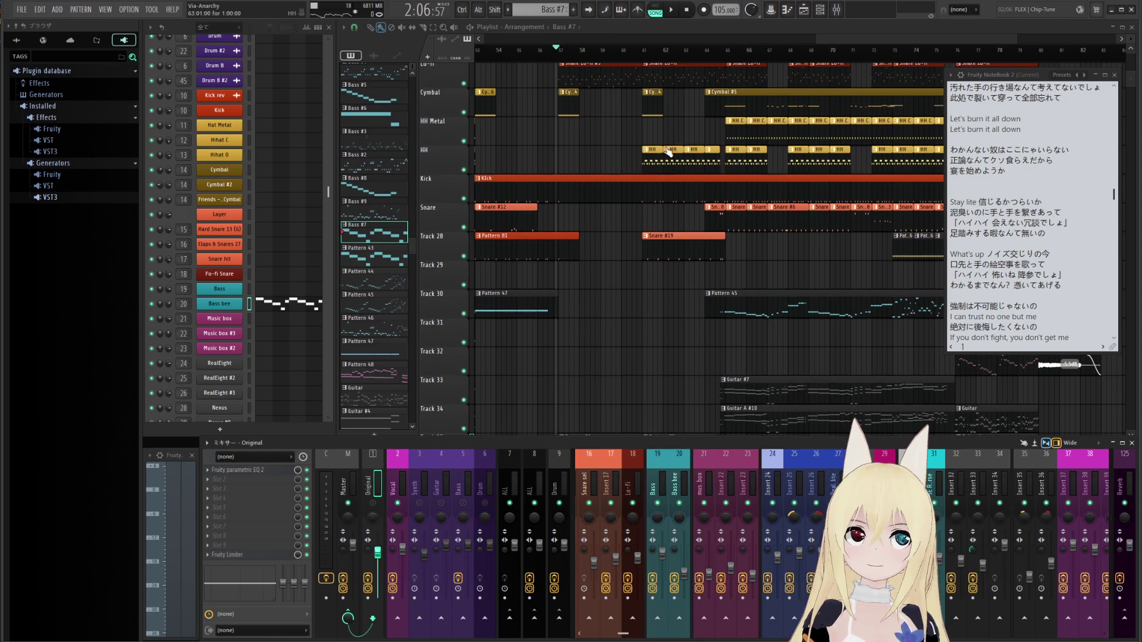
scroll(674, 317, down, 3)
scroll(714, 178, left, 2)
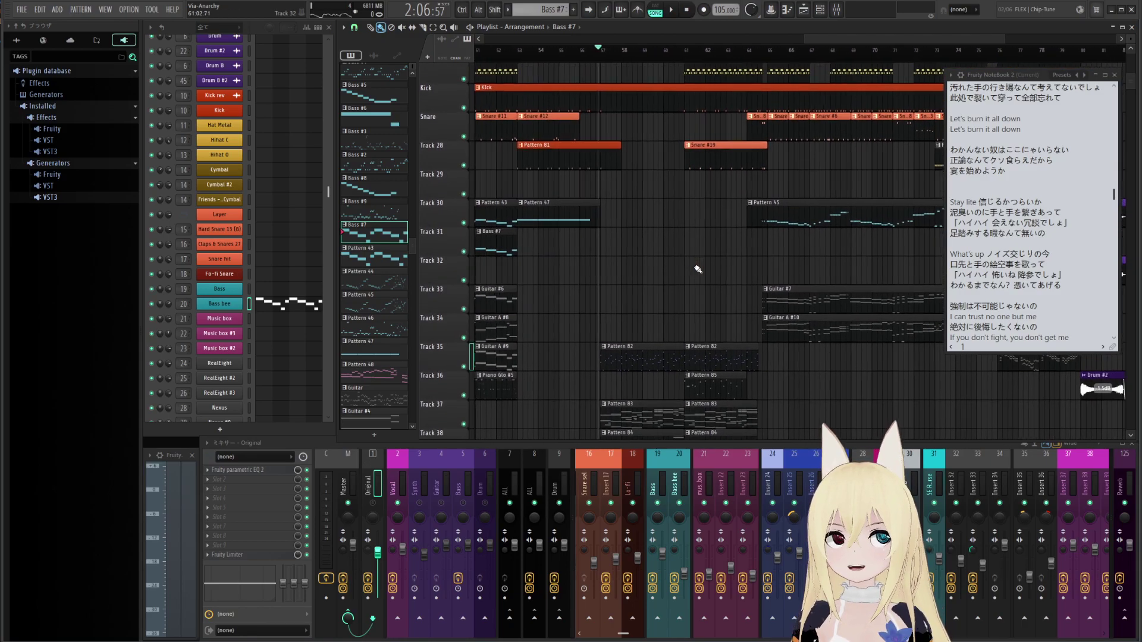
key(space)
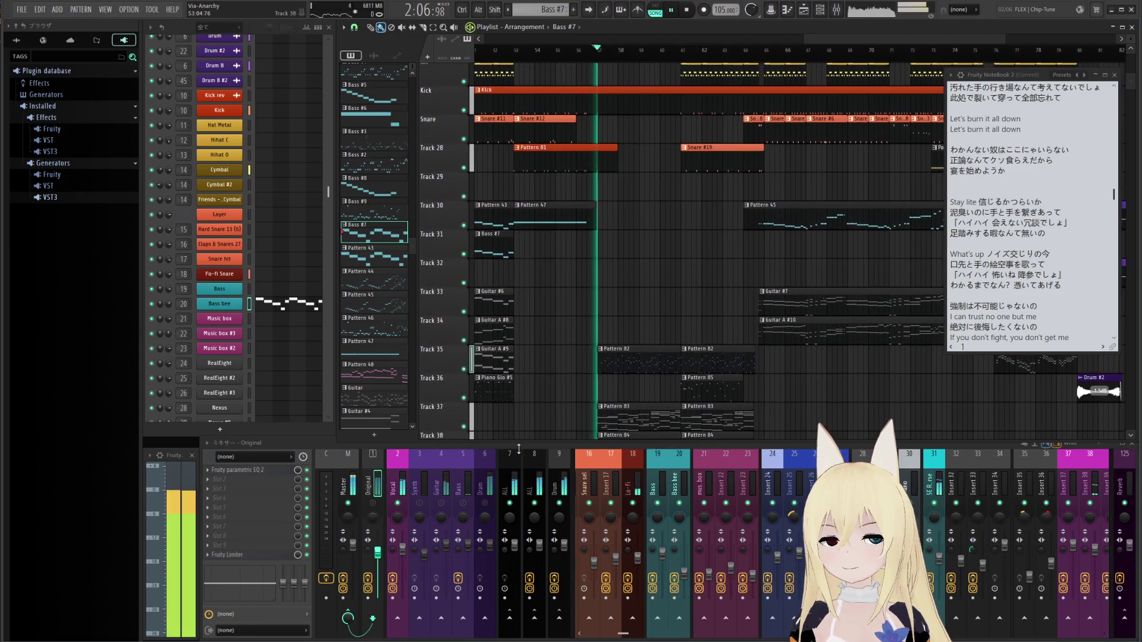
right_click(376, 504)
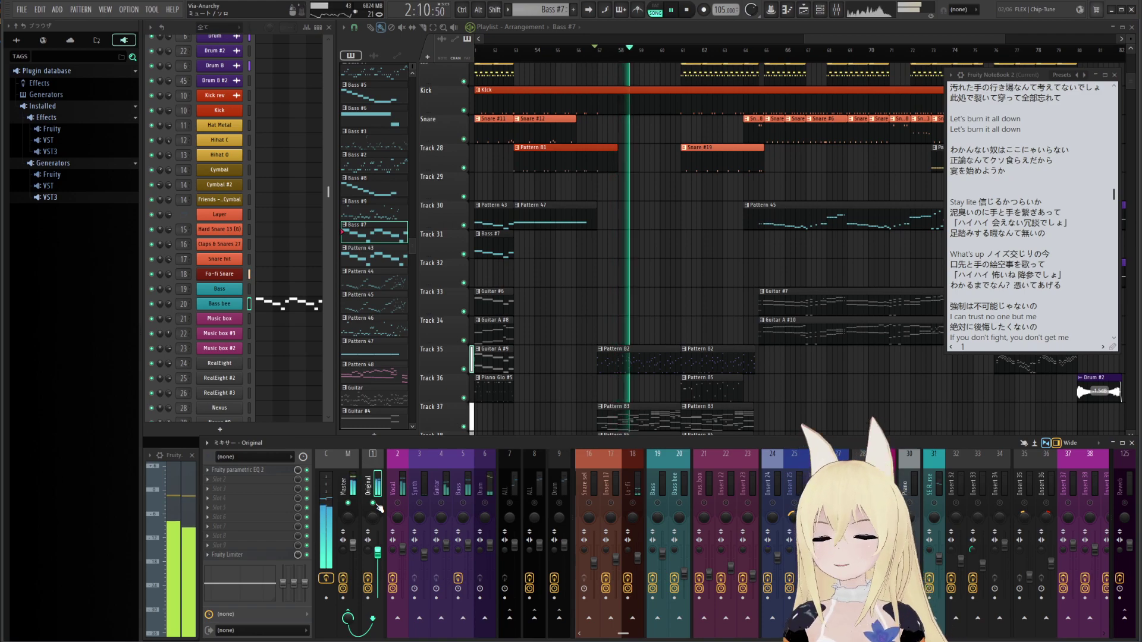
right_click(376, 504)
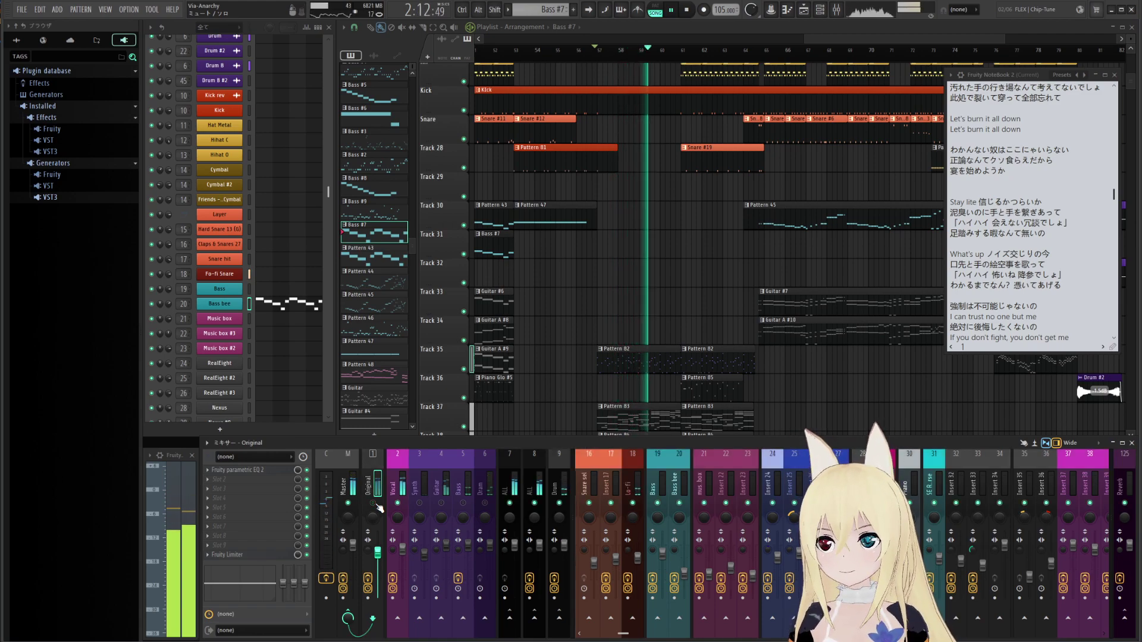
right_click(375, 504)
right_click(375, 504)
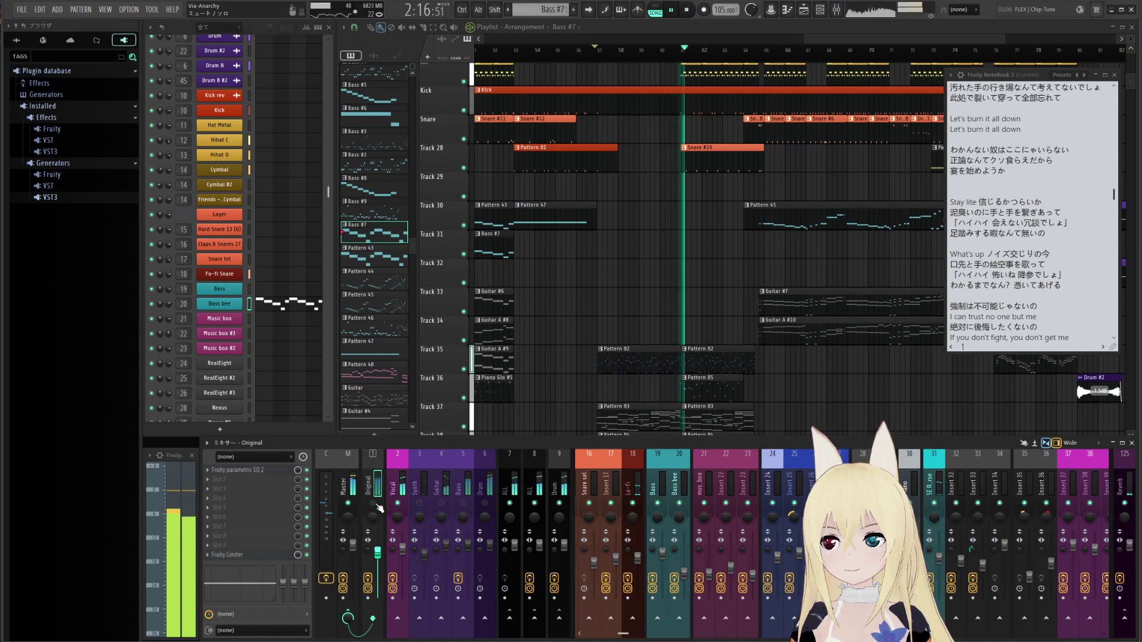
right_click(375, 504)
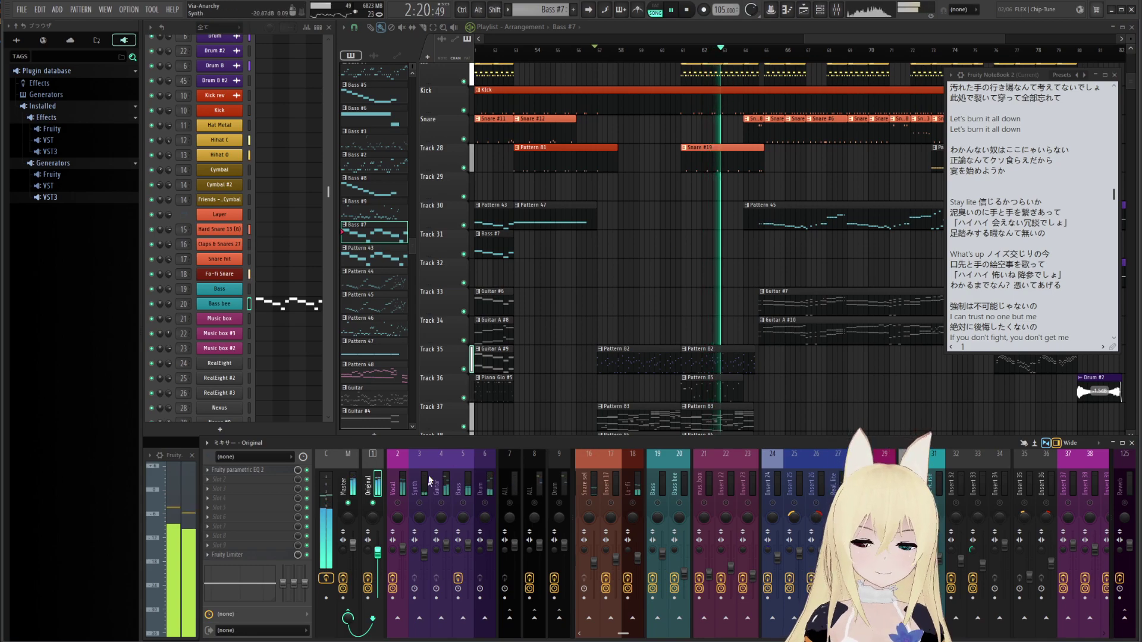
Play the soloed Original track from just before bar 61, following the snare and Pattern 82 to Pattern 85 clips
click(674, 48)
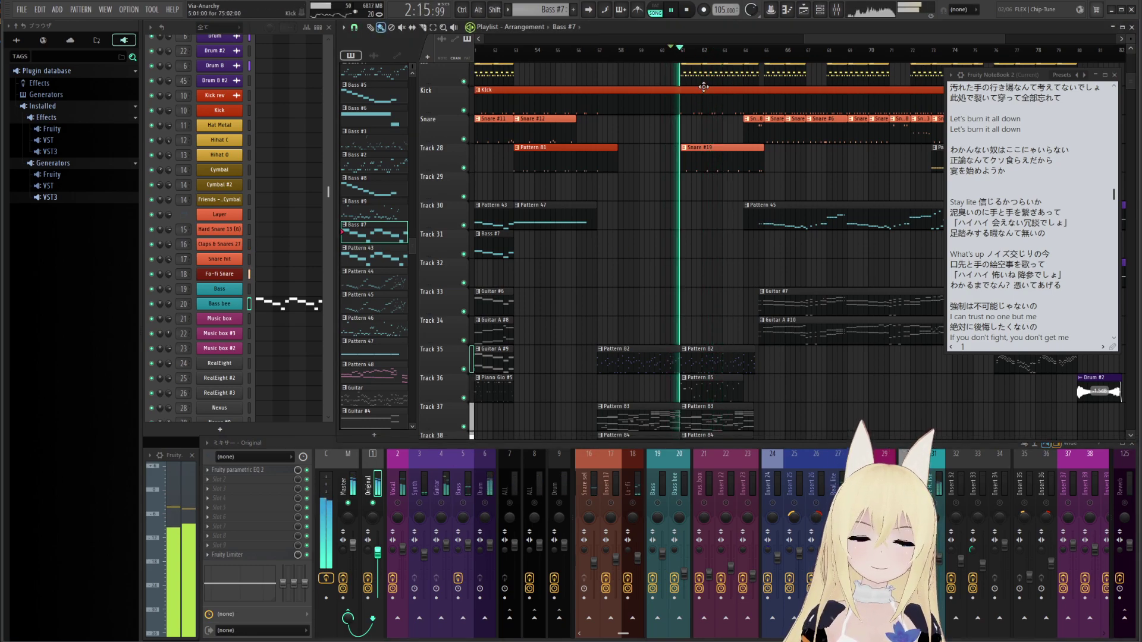
scroll(719, 94, up, 2)
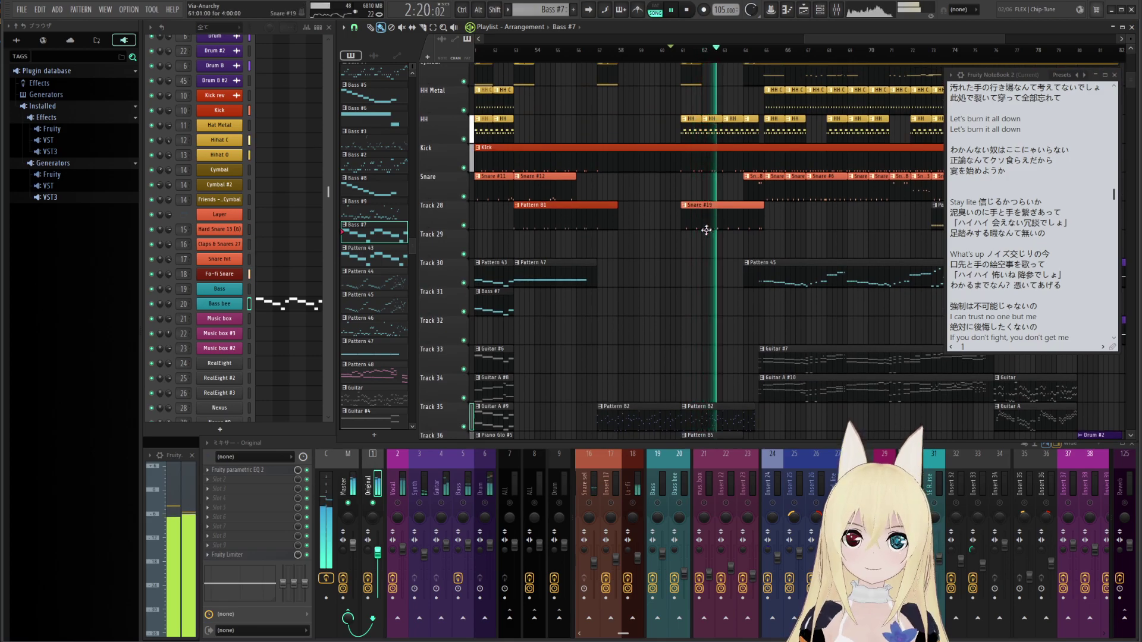
drag(644, 276, 655, 145)
key(space)
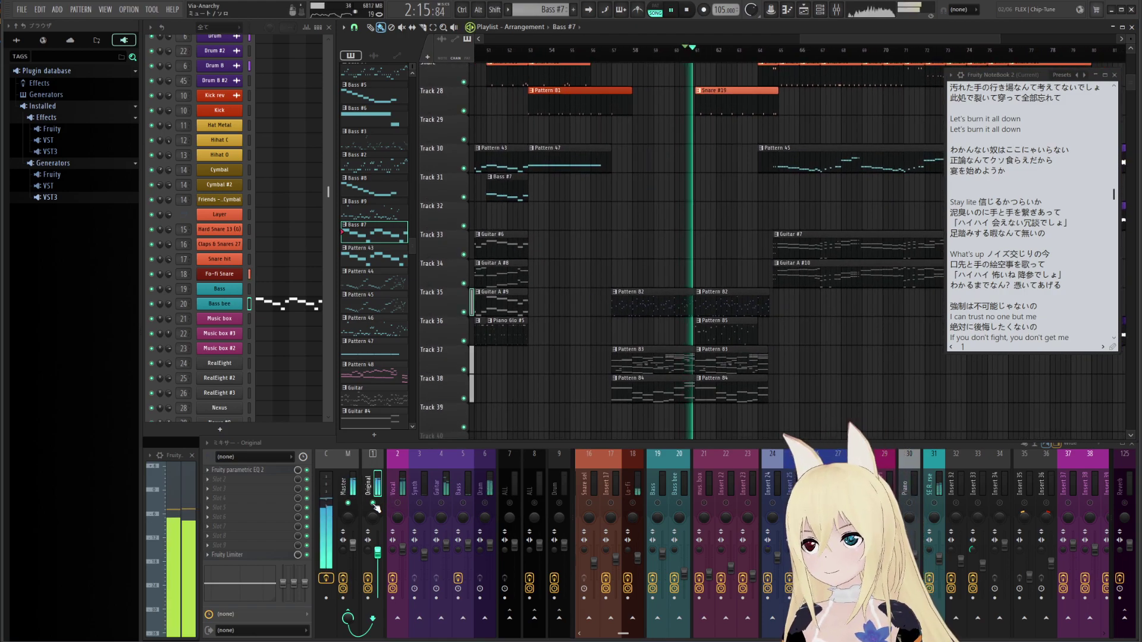
Unsolo the Original track and play the full mix from bar 61 to about bar 63
right_click(374, 504)
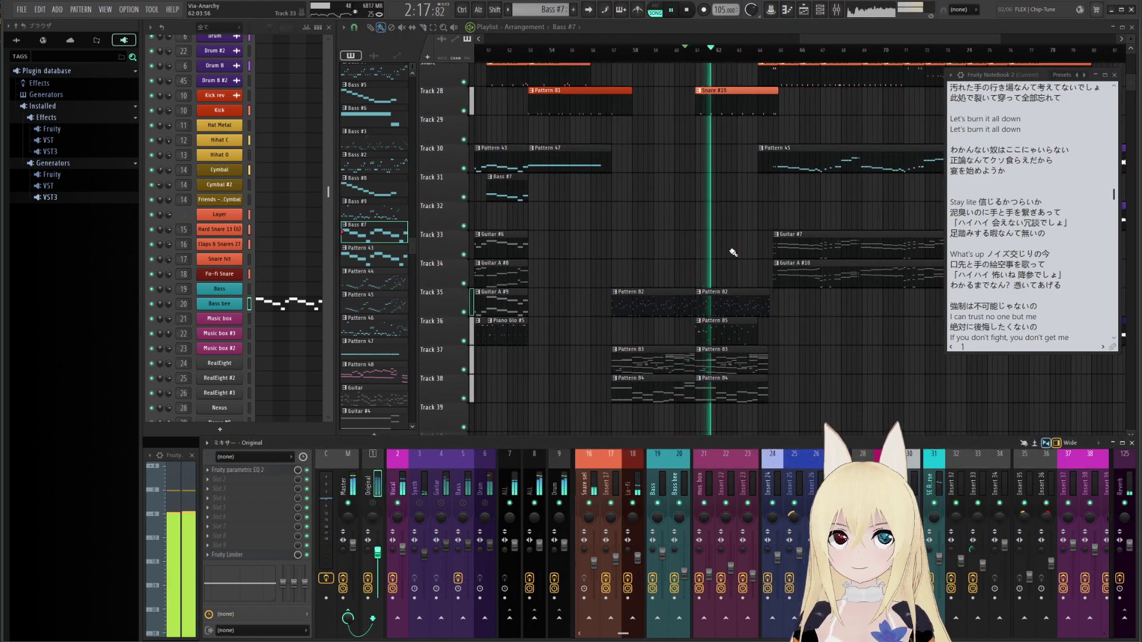
scroll(732, 251, up, 2)
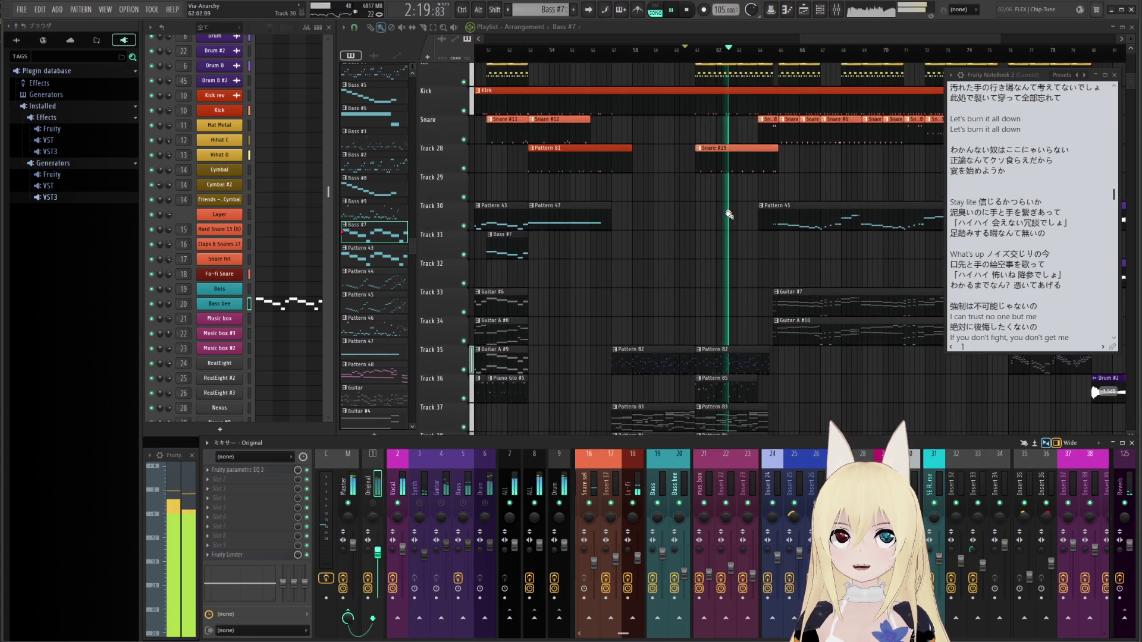
scroll(694, 179, down, 2)
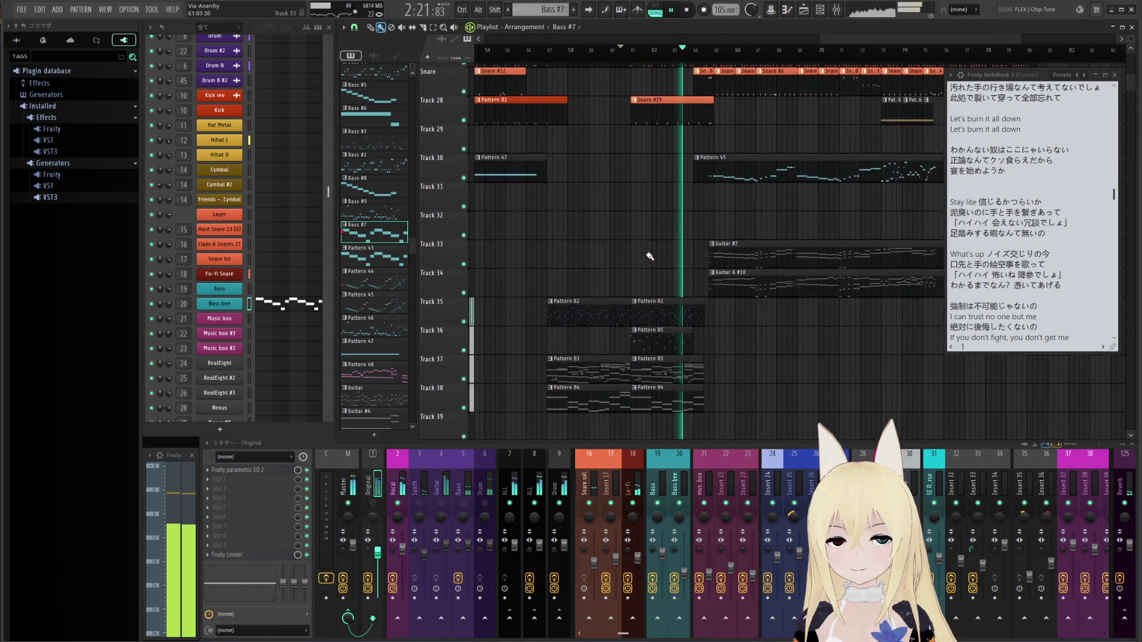
scroll(630, 267, up, 1)
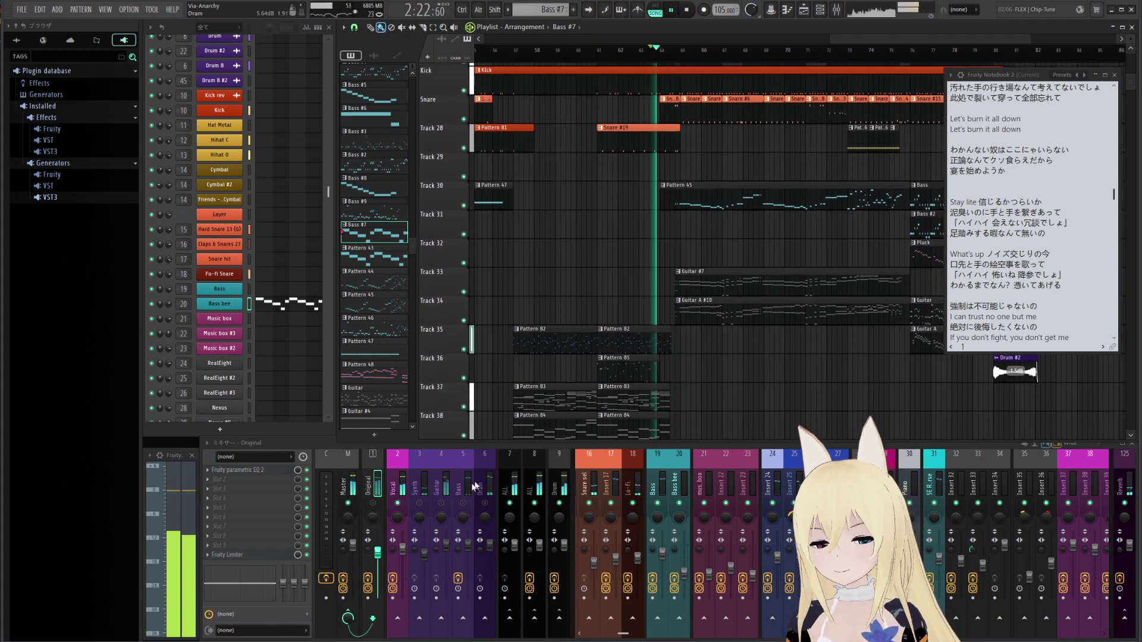
Play the transition into bar 64 with the Original track soloed and in the full mix to compare them
click(374, 508)
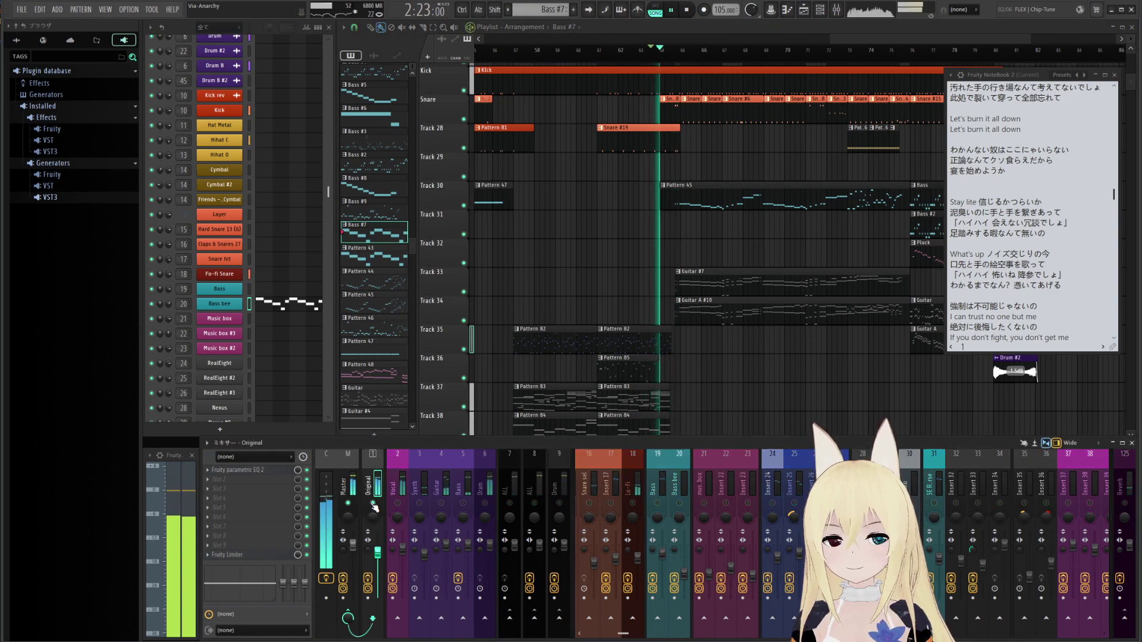
key(space)
right_click(374, 506)
key(space)
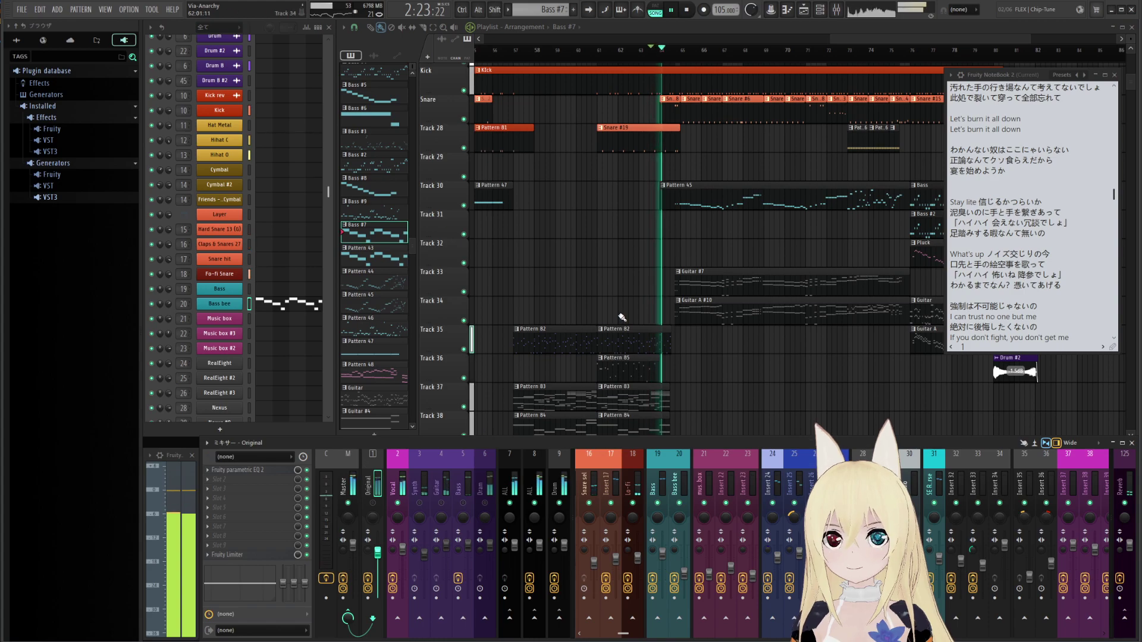
key(space)
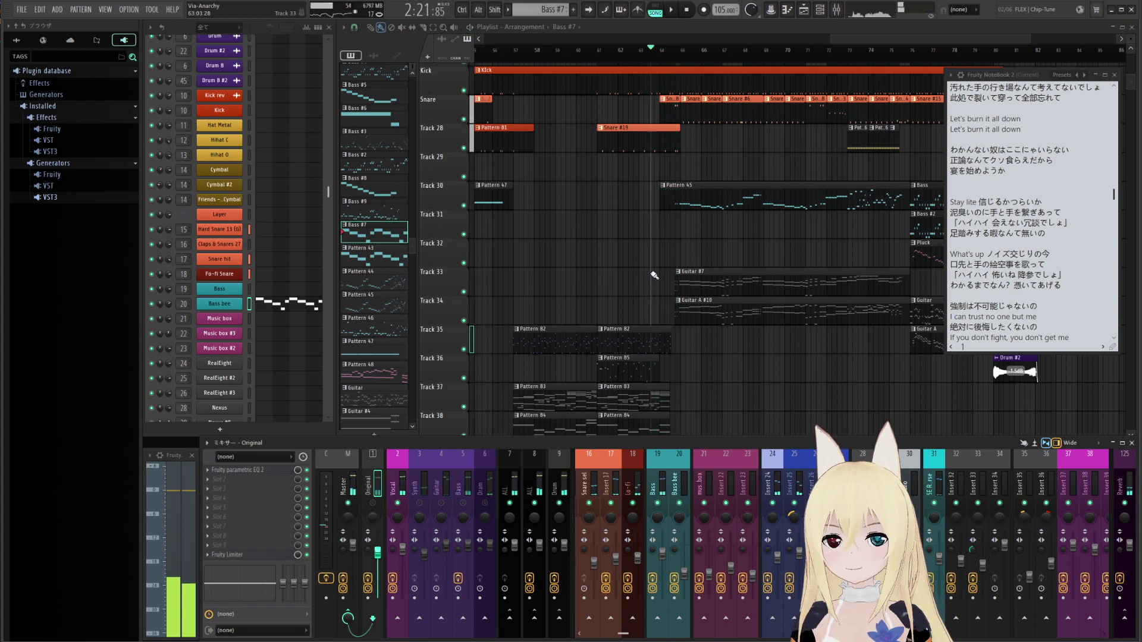
Bring up the effects clips on Tracks 15 to 20, and replay the lead-in to bar 64 in the soloed Original and the full mix
scroll(654, 274, up, 5)
scroll(655, 274, up, 10)
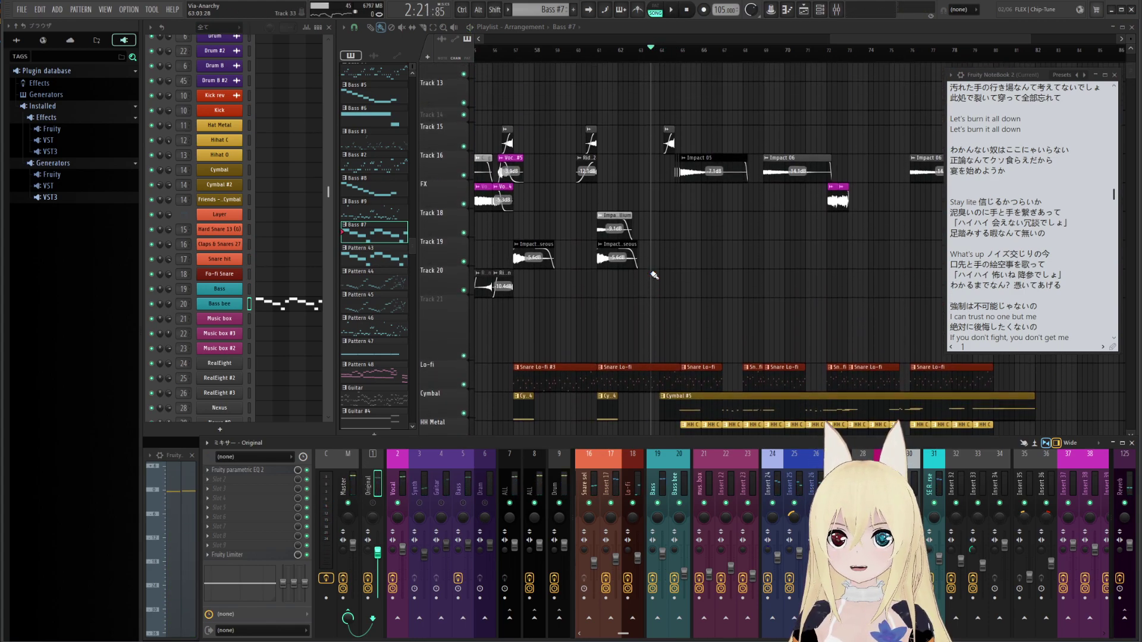
right_click(374, 504)
key(space)
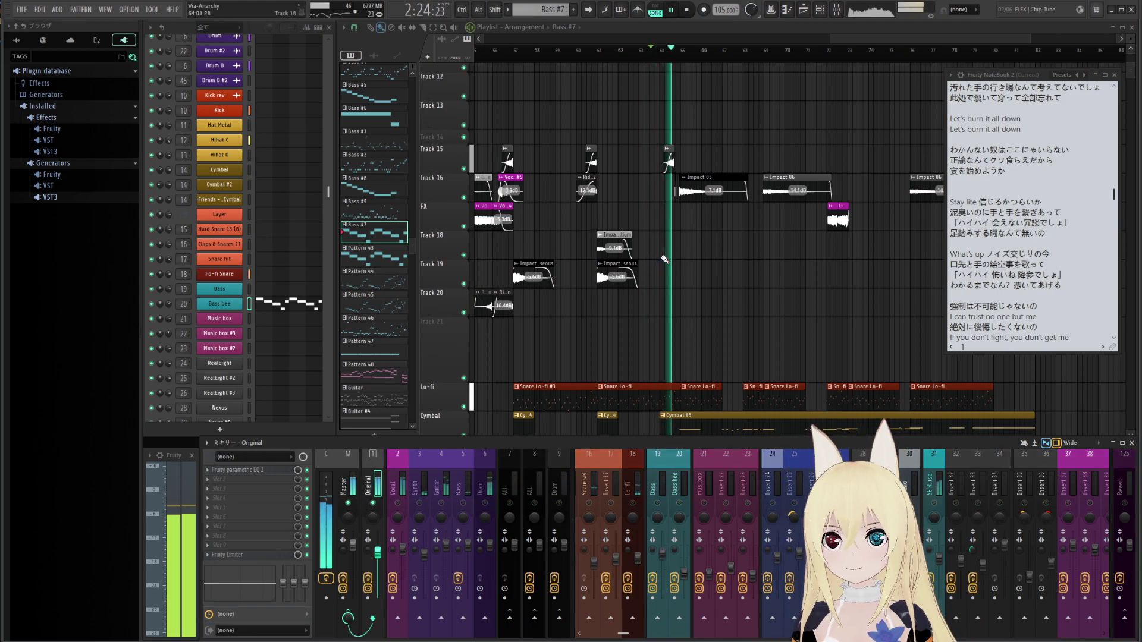
key(space)
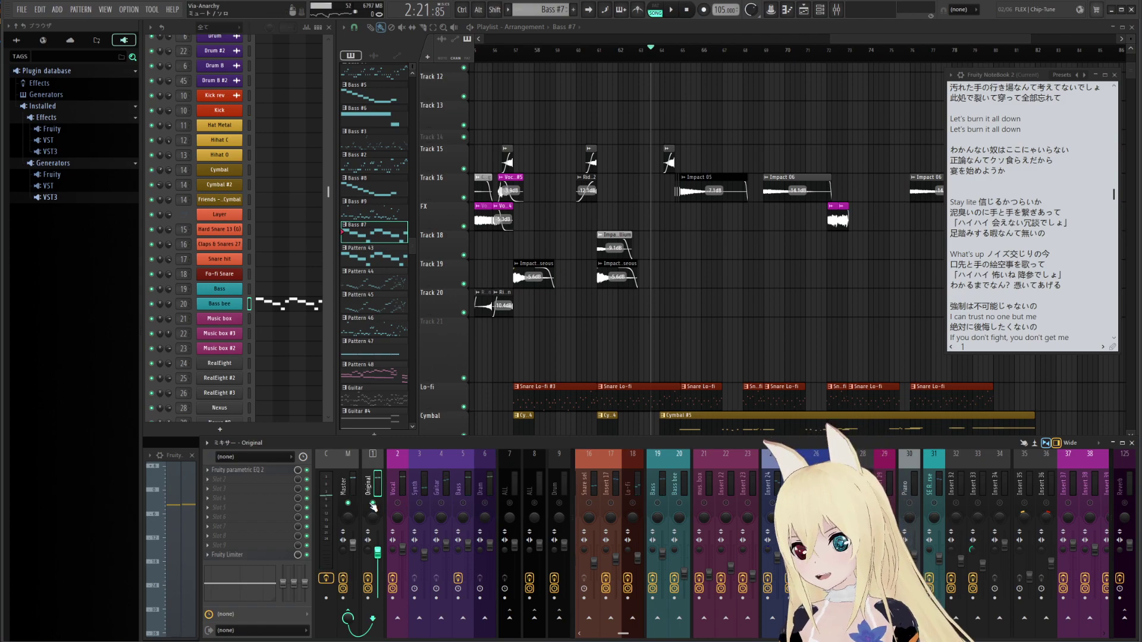
right_click(374, 505)
key(space)
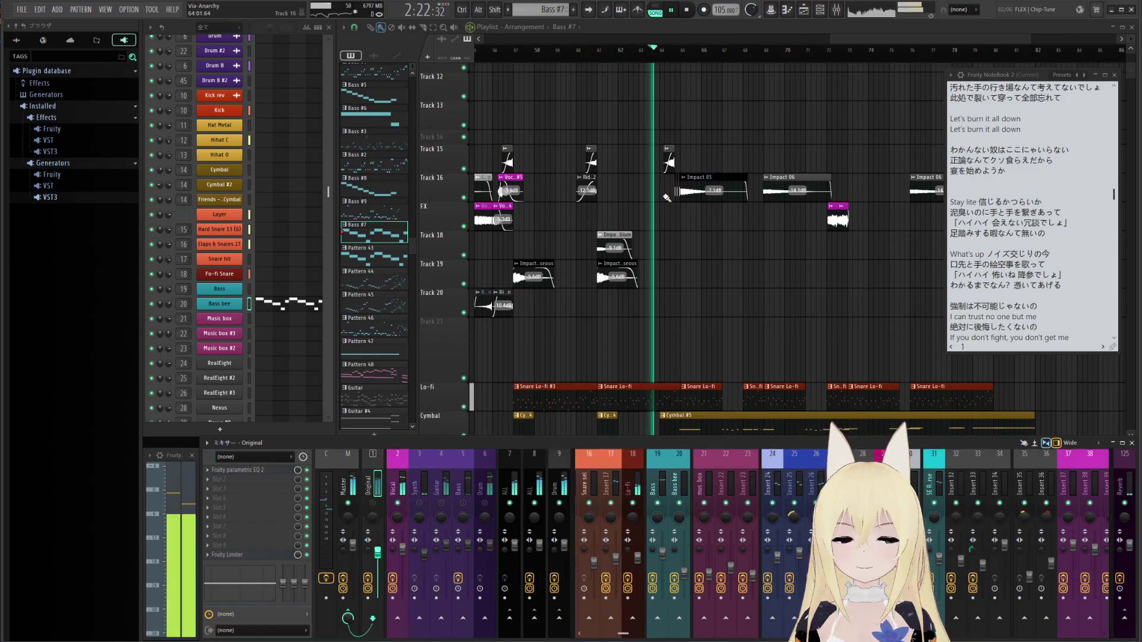
Lower the gain of the Cymbal Transition 01 clip on Track 15 and replay the lead-in to the clip's end
scroll(671, 197, up, 4)
scroll(672, 191, up, 3)
key(space)
drag(712, 169, 712, 176)
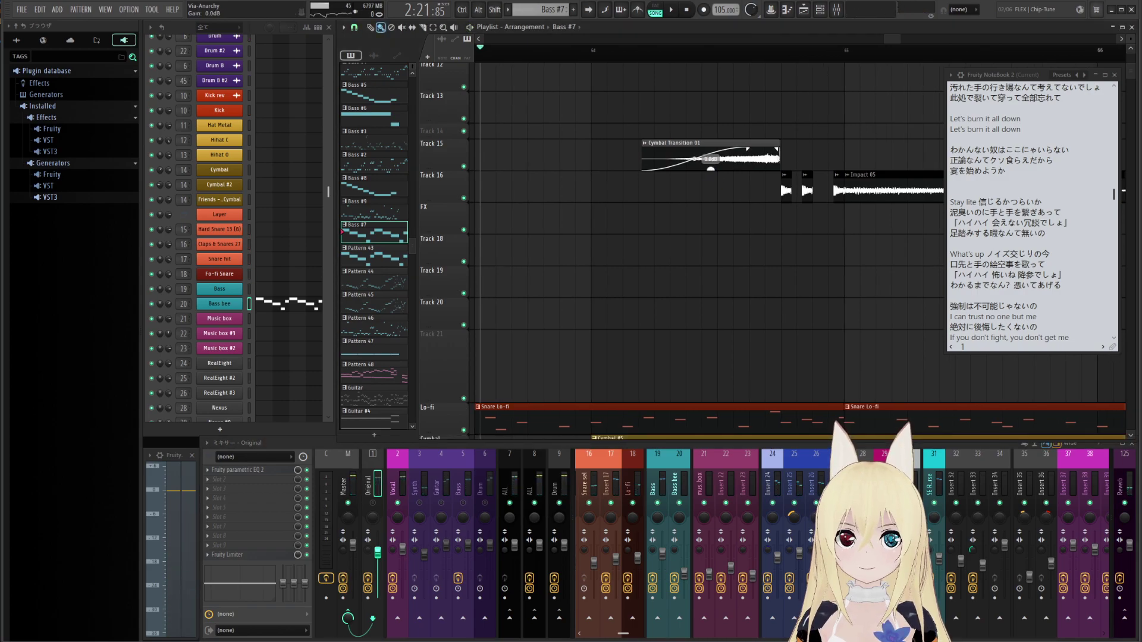
key(space)
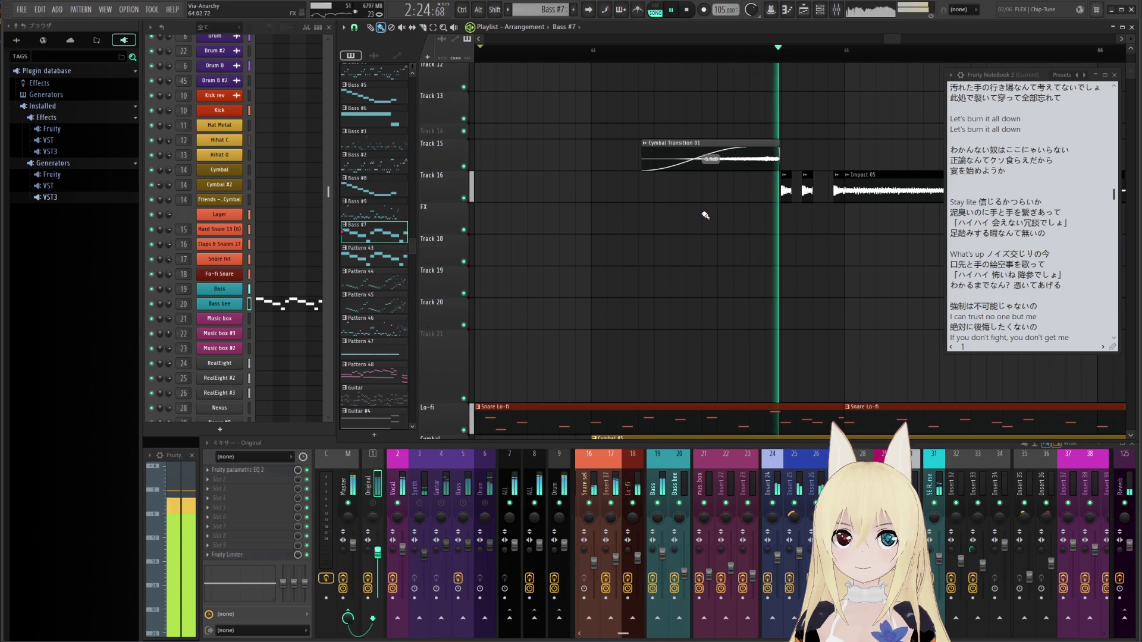
Replay the full mix from about bar 63 to bar 67, following the drum, bass and guitar clips and the lyrics notes
scroll(705, 219, down, 3)
scroll(705, 220, down, 4)
key(space)
key(space)
scroll(617, 282, down, 8)
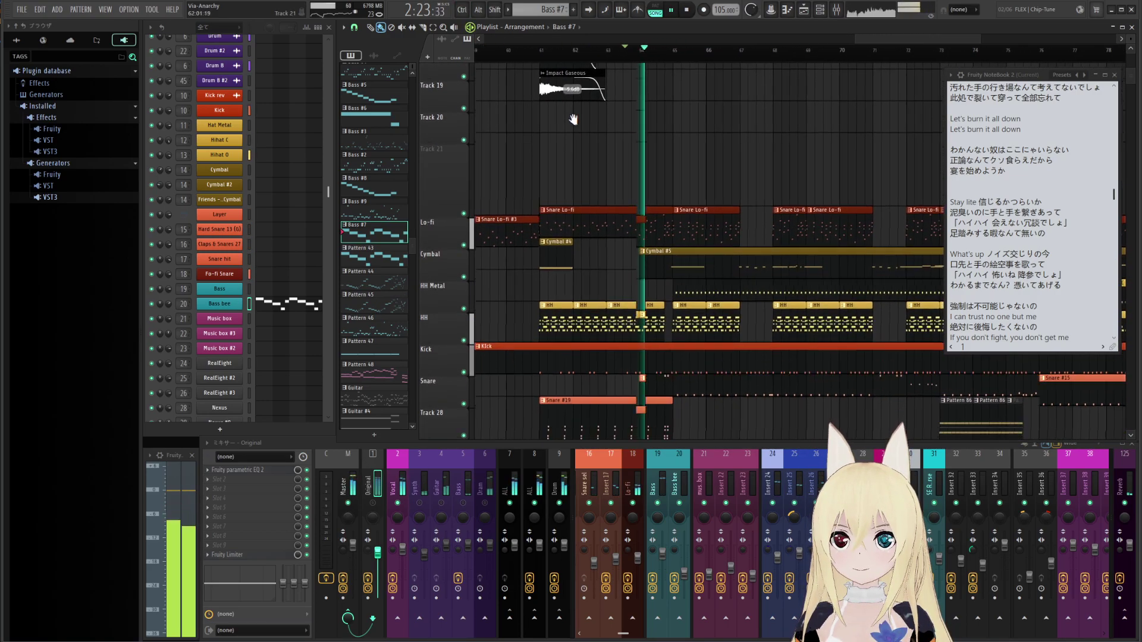
scroll(667, 170, down, 4)
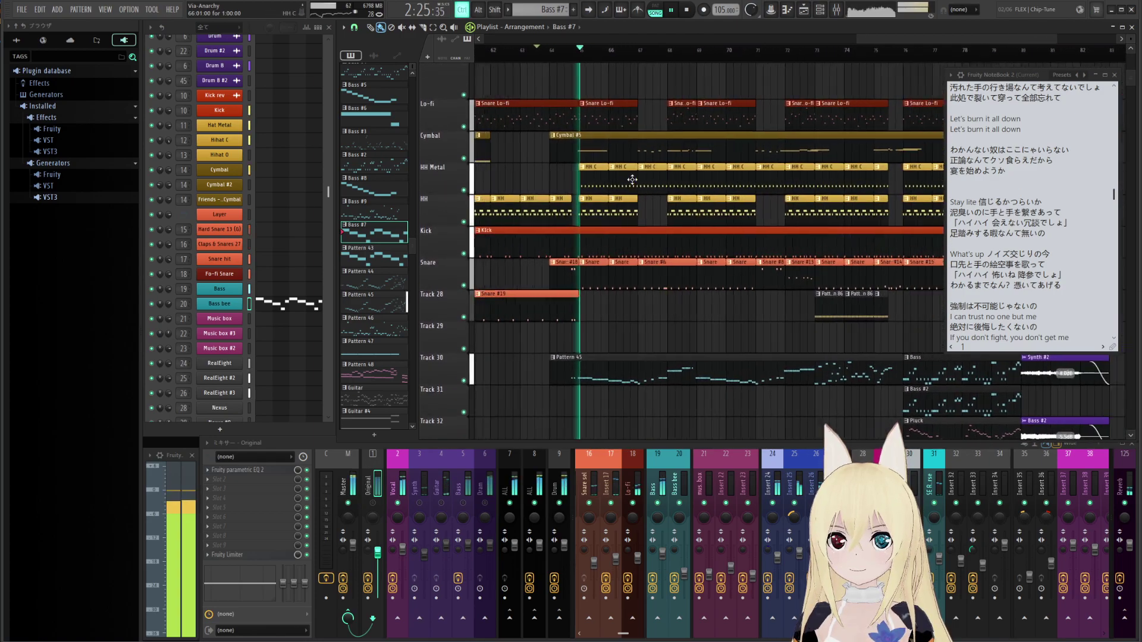
scroll(667, 169, down, 3)
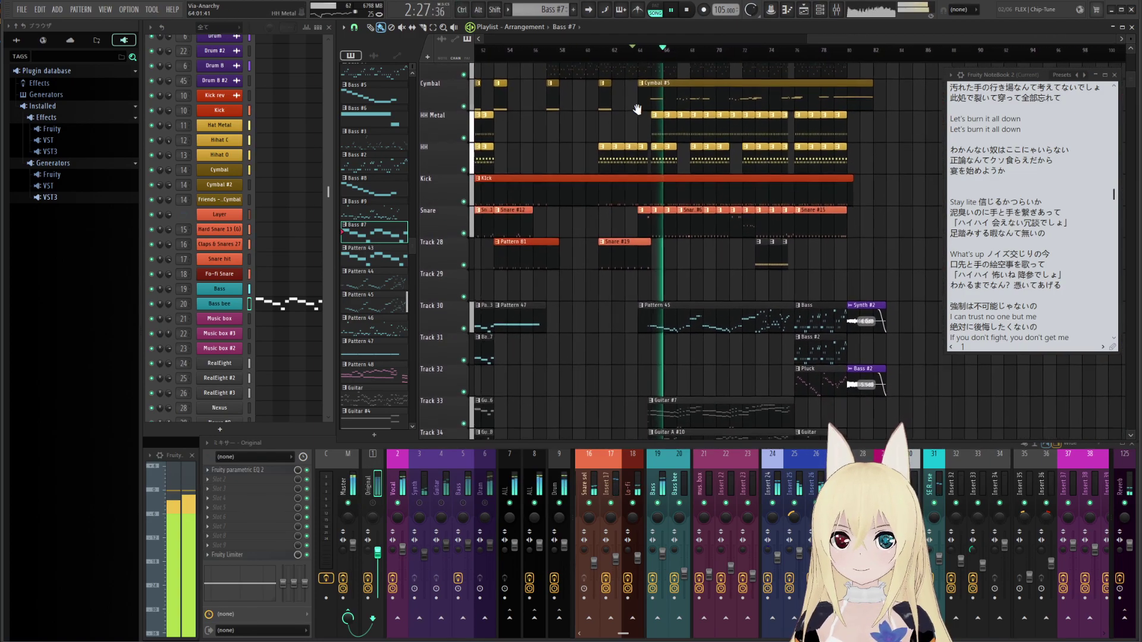
scroll(660, 145, down, 2)
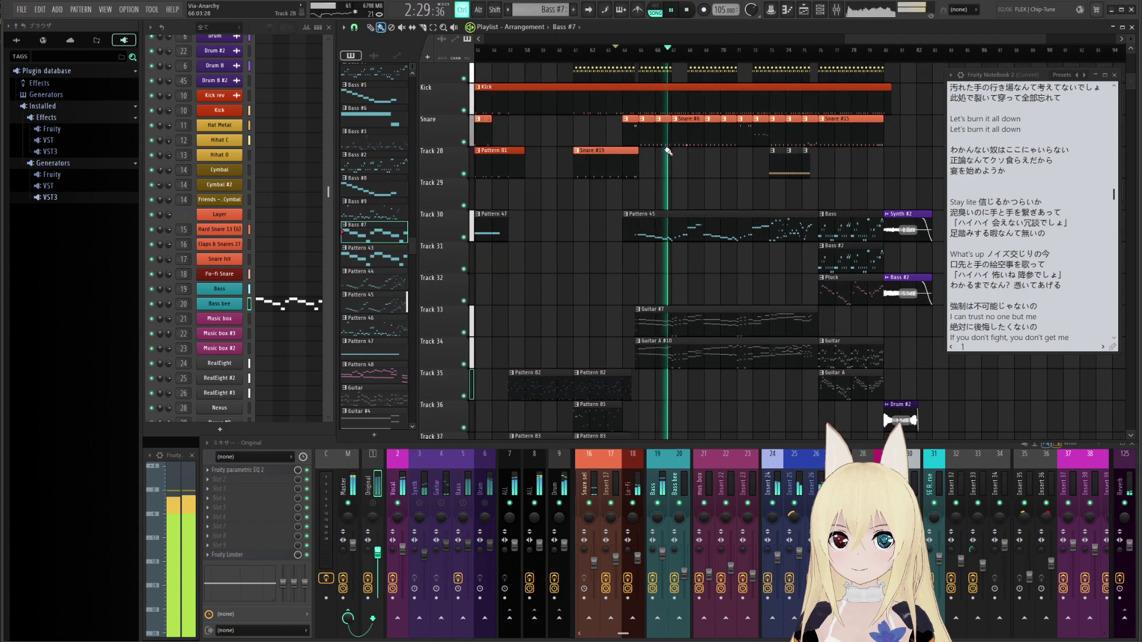
scroll(660, 145, up, 4)
scroll(1054, 264, down, 8)
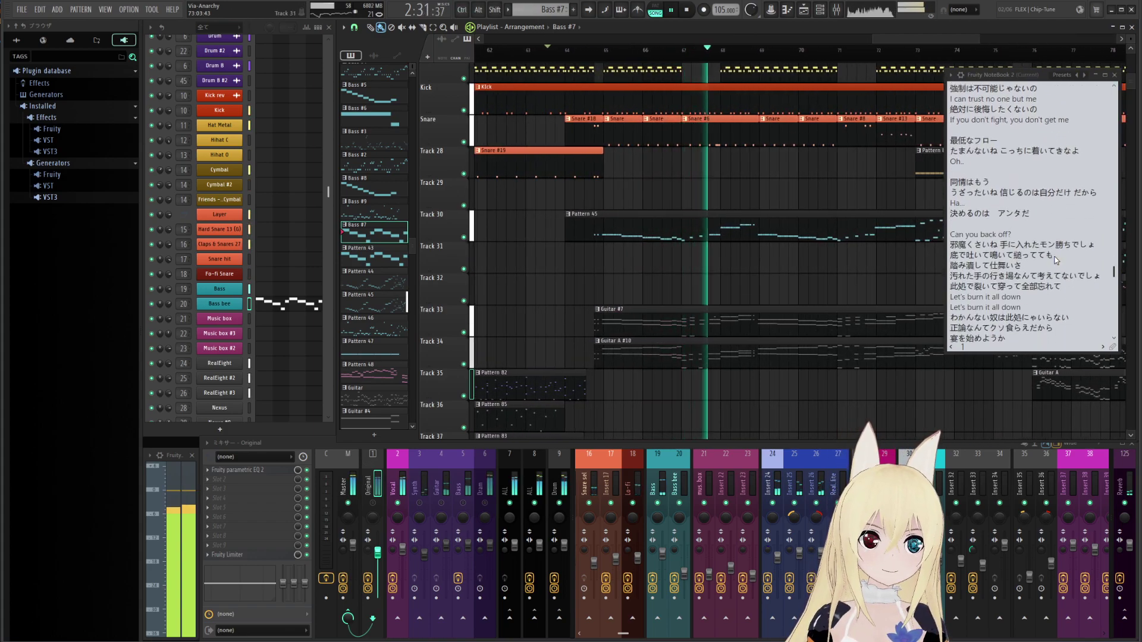
scroll(1019, 238, up, 2)
key(space)
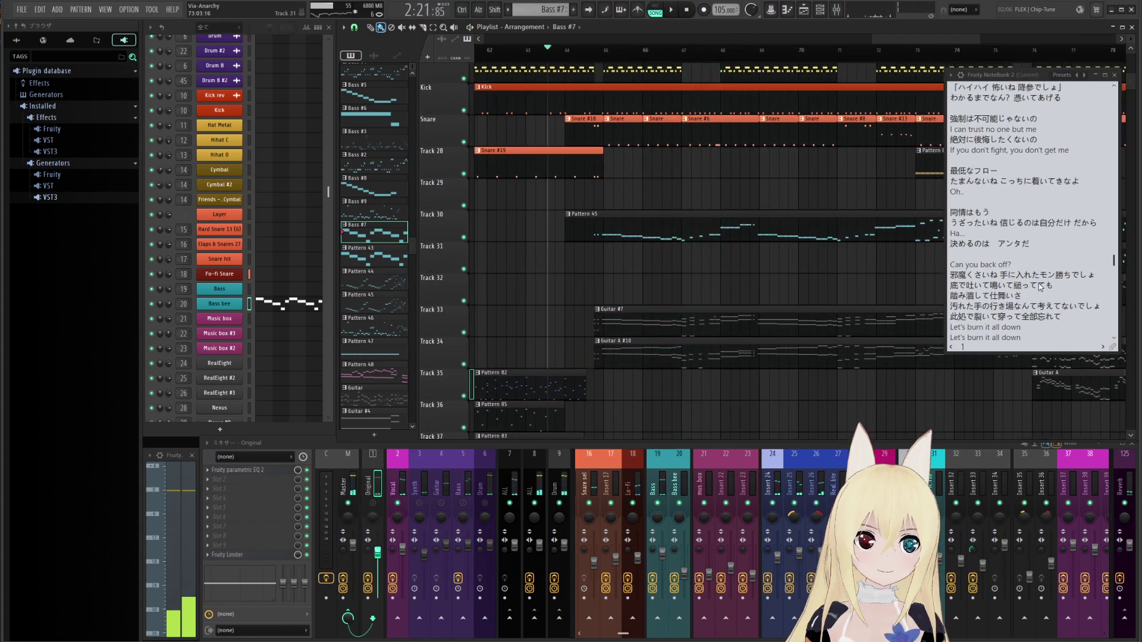
Play the closing section from about bar 71 to bar 79, comparing the soloed Original track with the full mix
scroll(654, 255, down, 6)
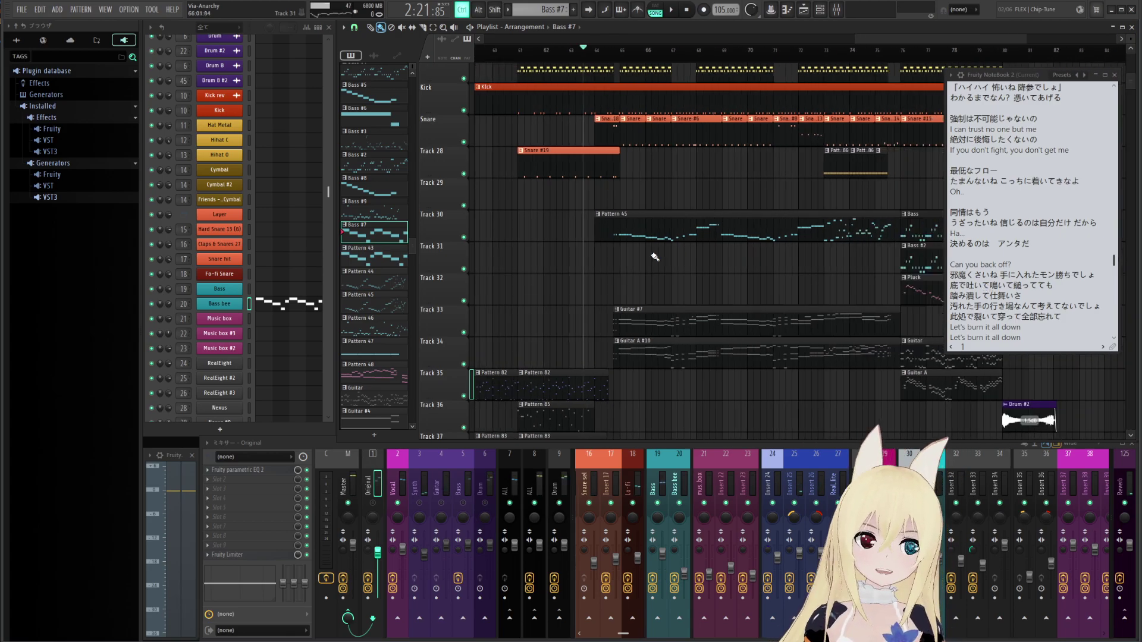
scroll(751, 205, down, 3)
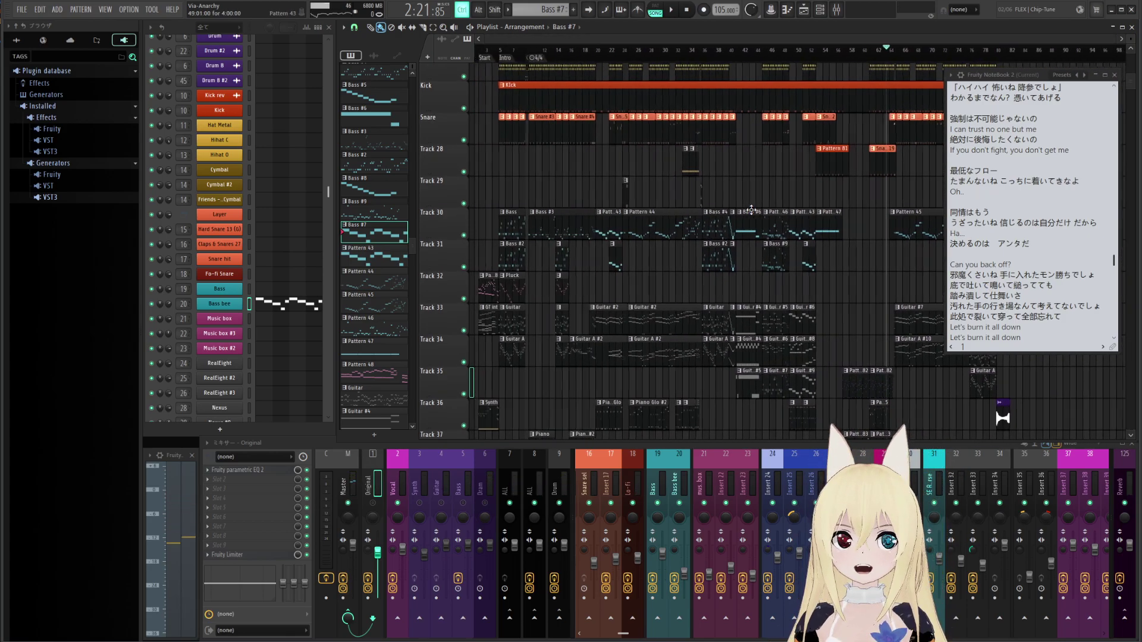
scroll(773, 167, down, 2)
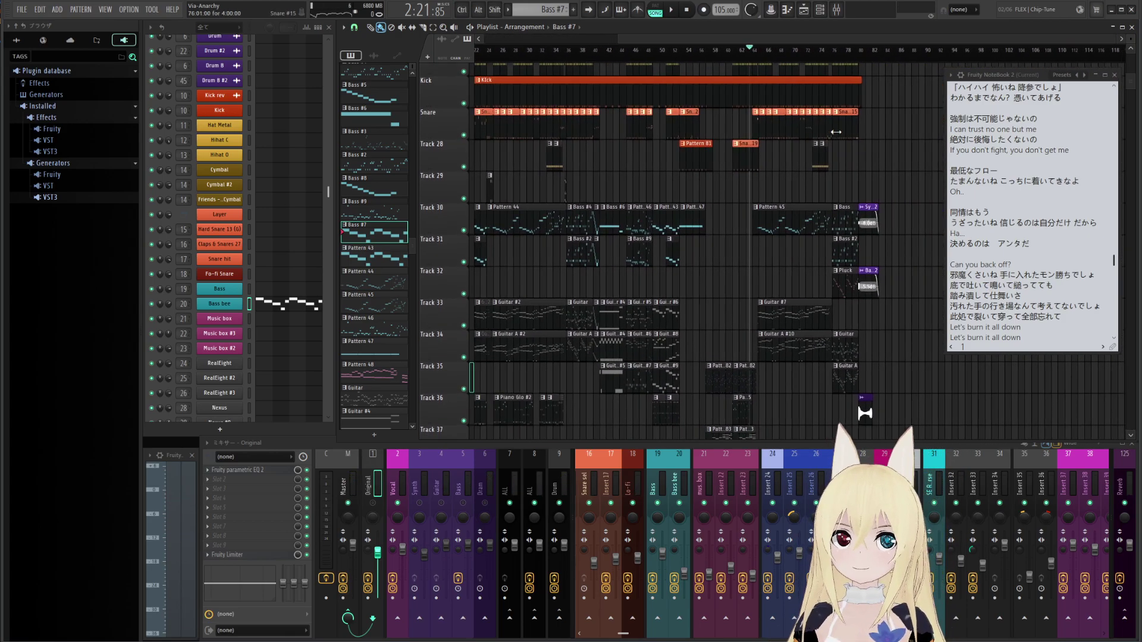
click(827, 65)
key(space)
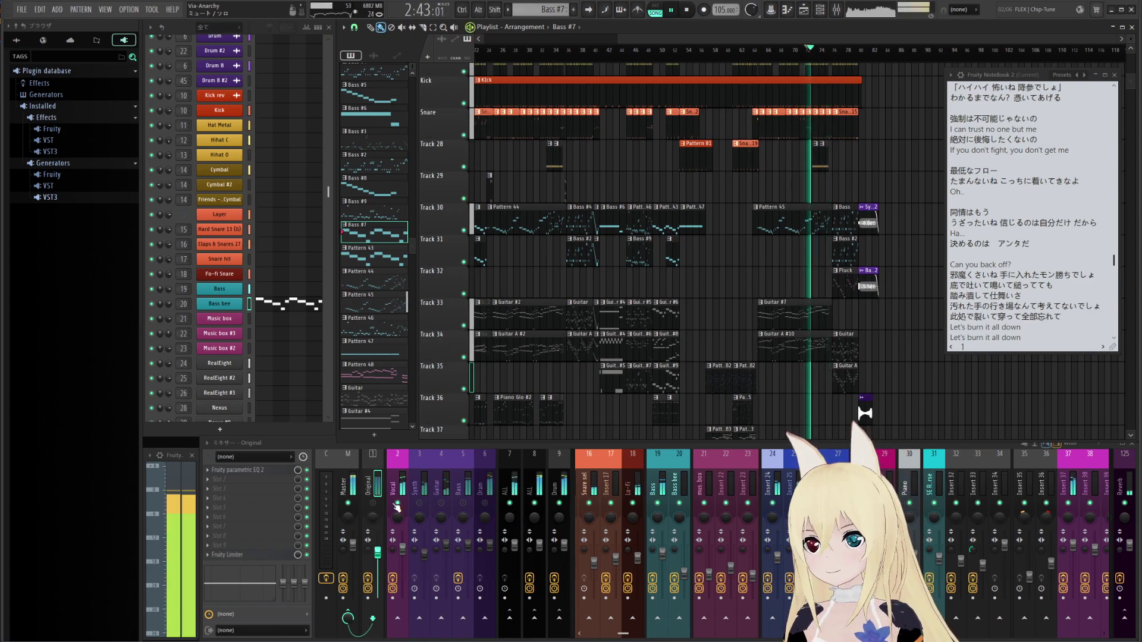
click(374, 503)
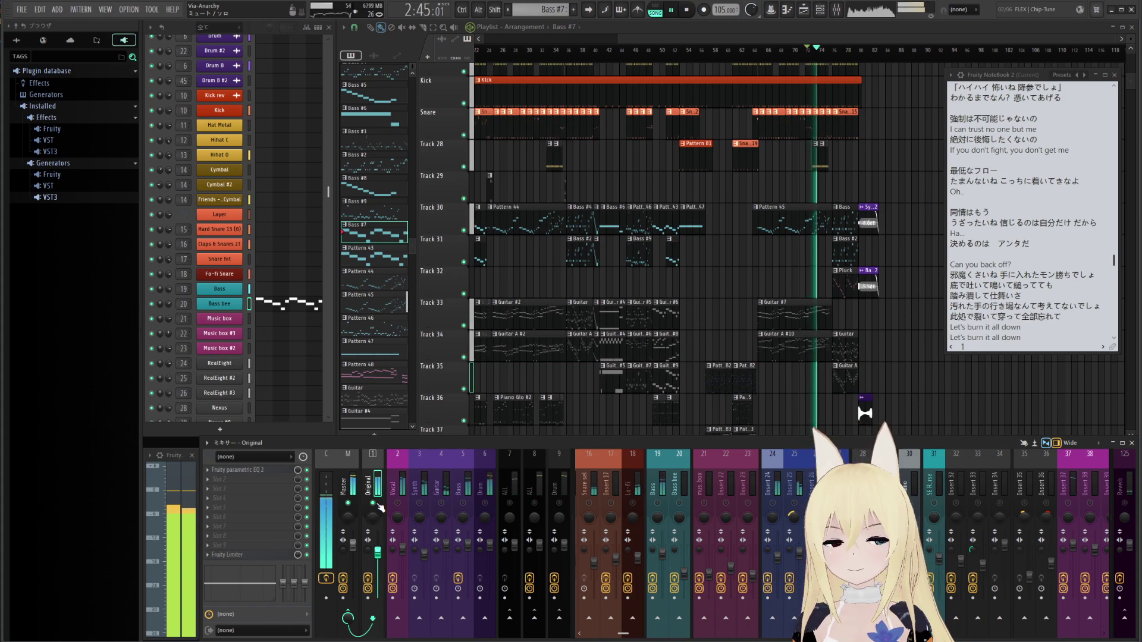
right_click(377, 504)
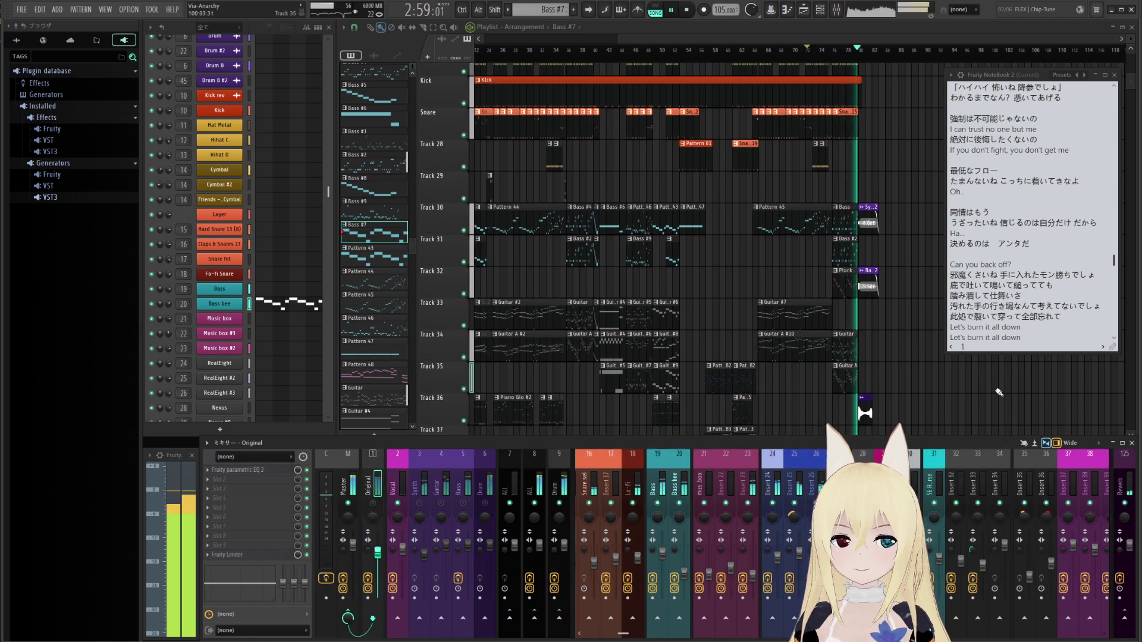
key(space)
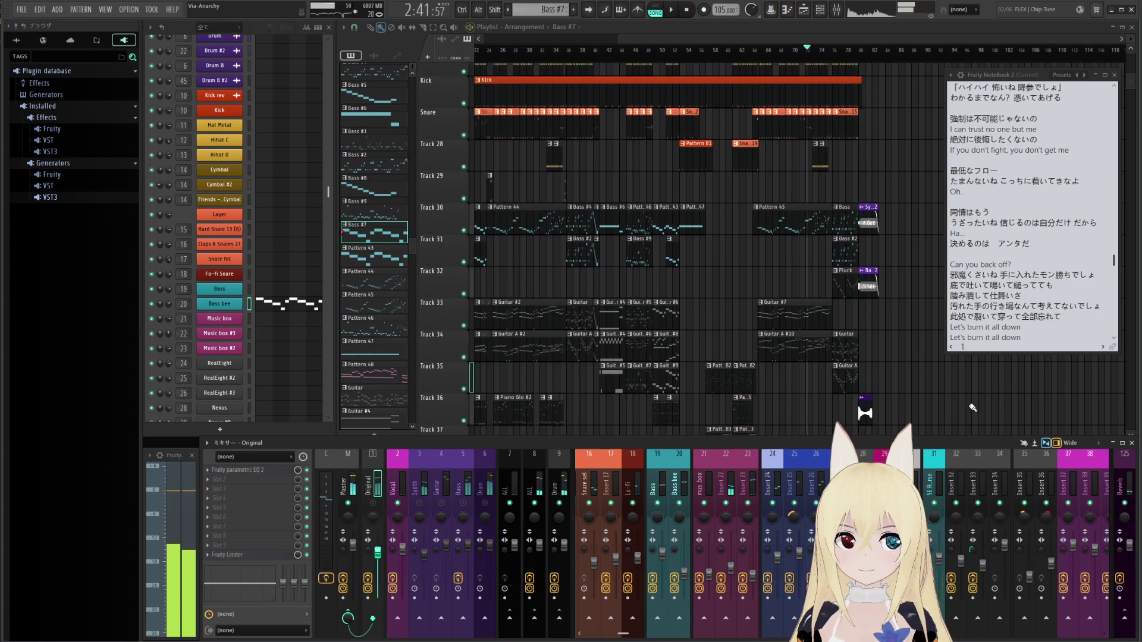
ctrl+right_click(715, 288)
scroll(713, 286, down, 4)
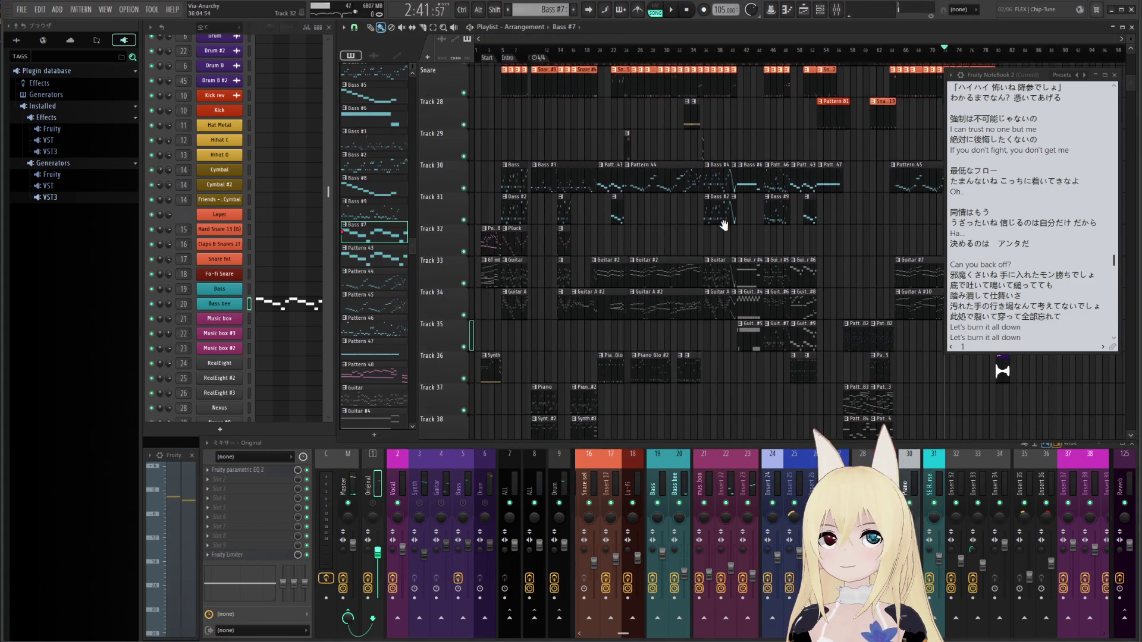
scroll(756, 261, up, 1)
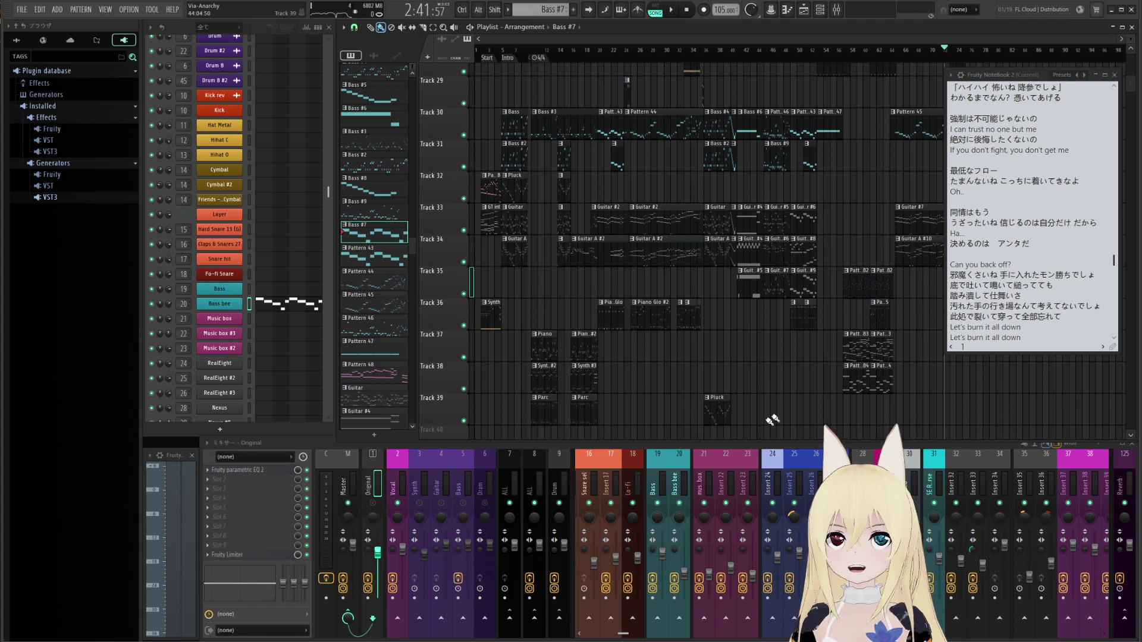
scroll(655, 238, up, 5)
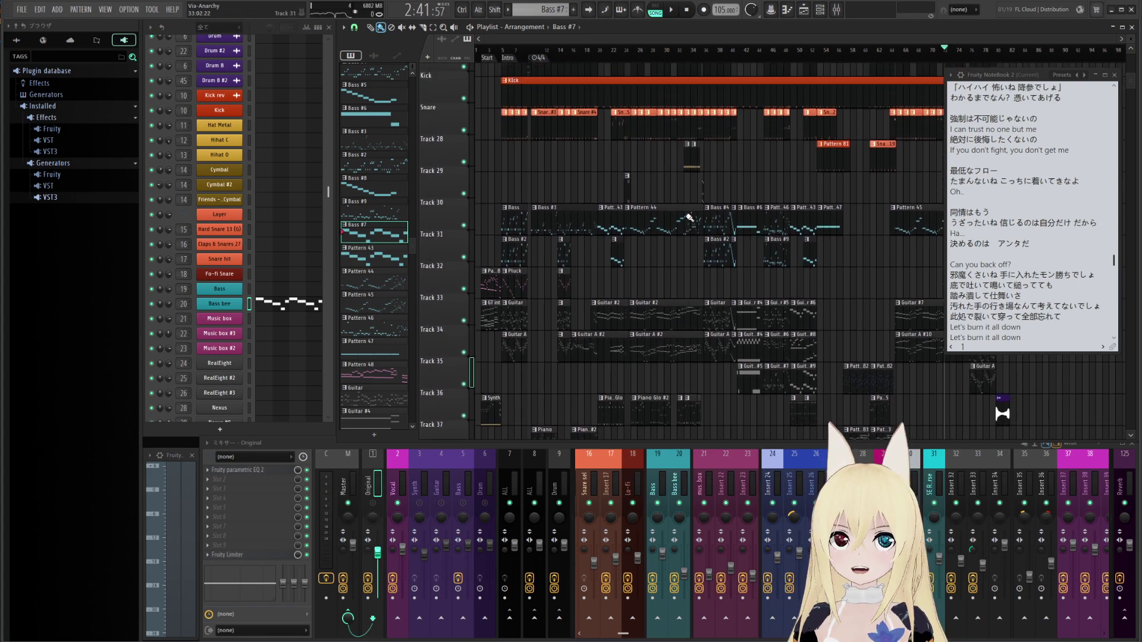
scroll(678, 250, down, 7)
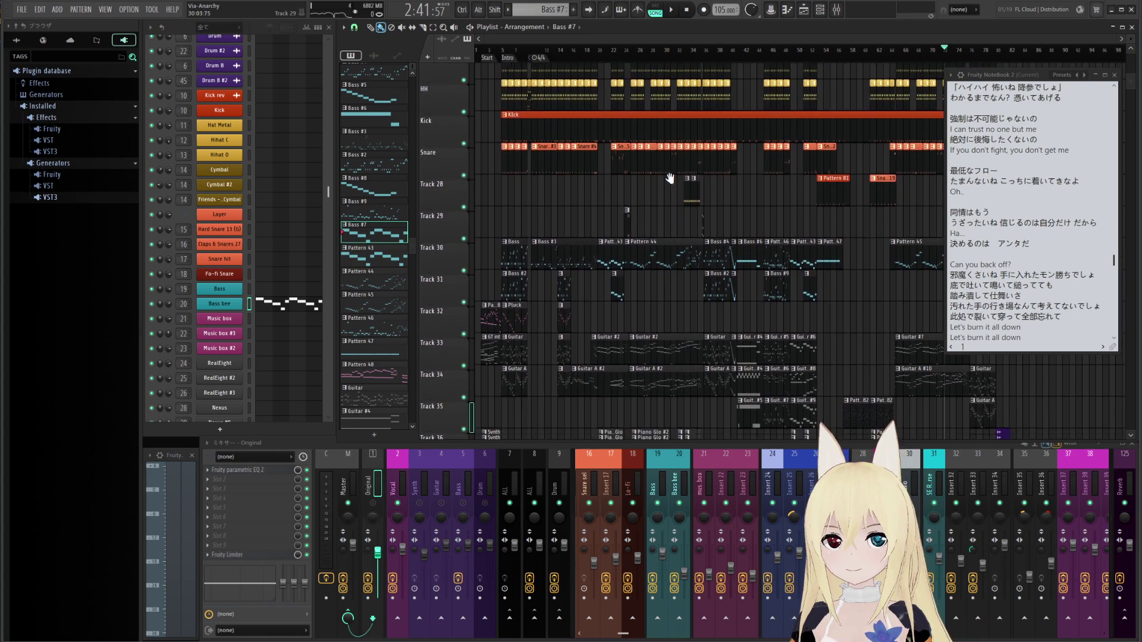
scroll(752, 250, up, 2)
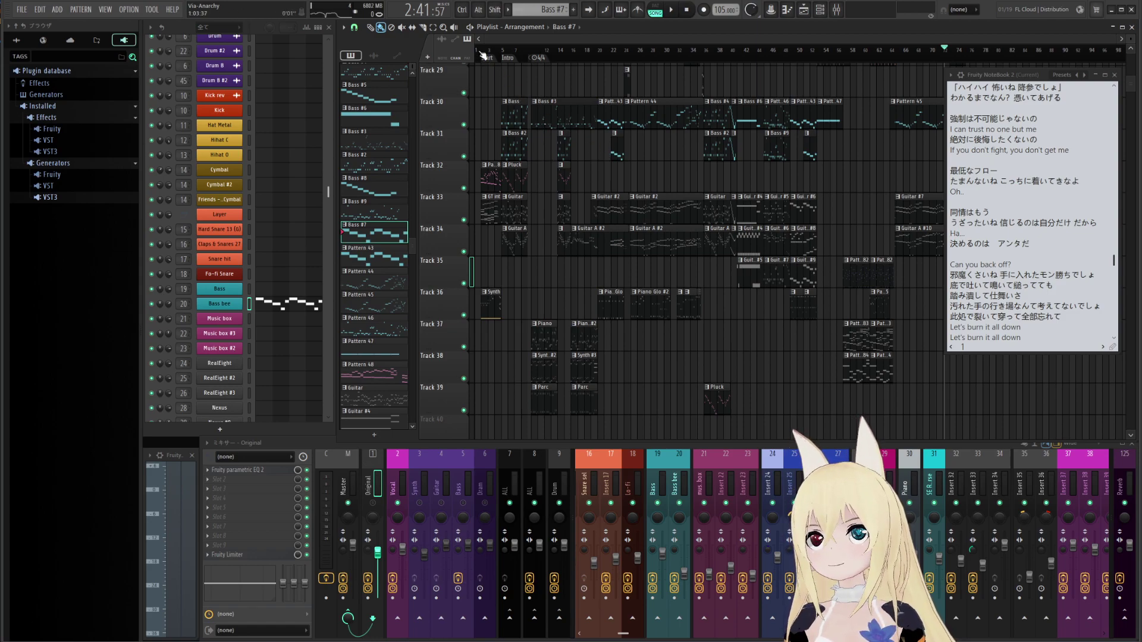
Return the playhead to the start of the song and play the opening bars of the full mix
click(480, 51)
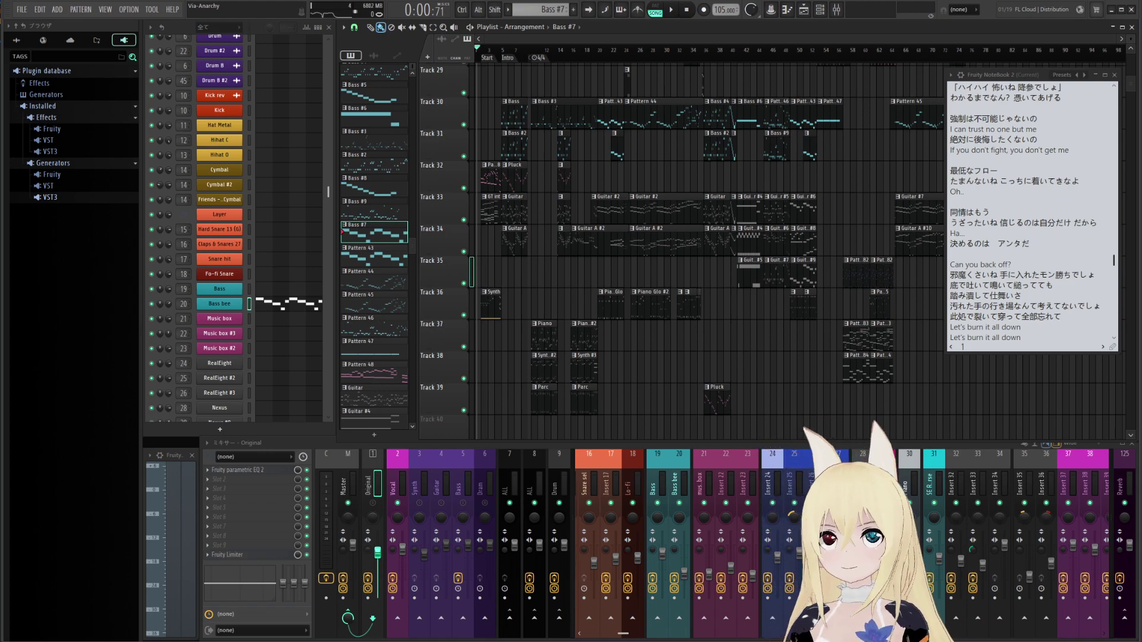
right_click(378, 505)
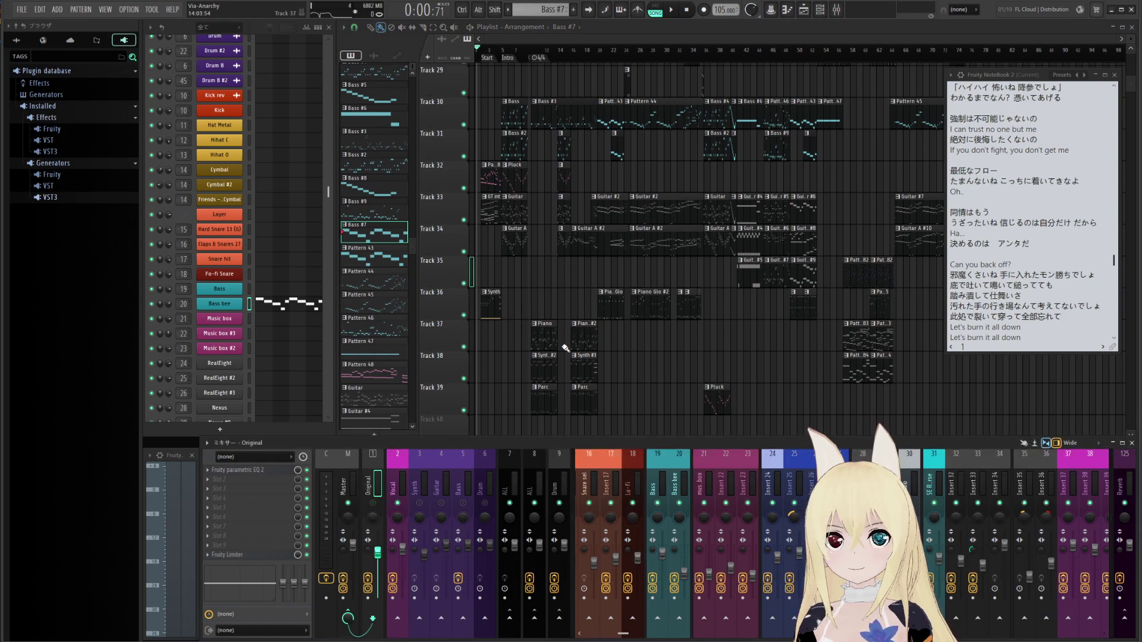
key(space)
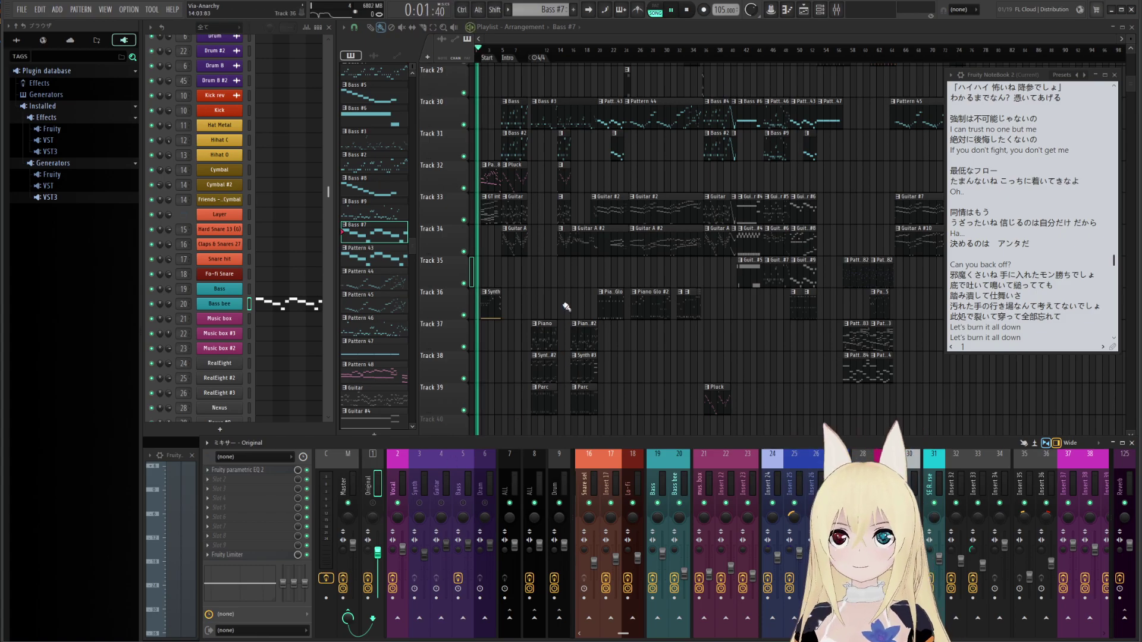
mouse_move(635, 345)
mouse_down()
mouse_move(604, 331)
mouse_move(607, 353)
mouse_move(618, 350)
mouse_up()
key(space)
key(space)
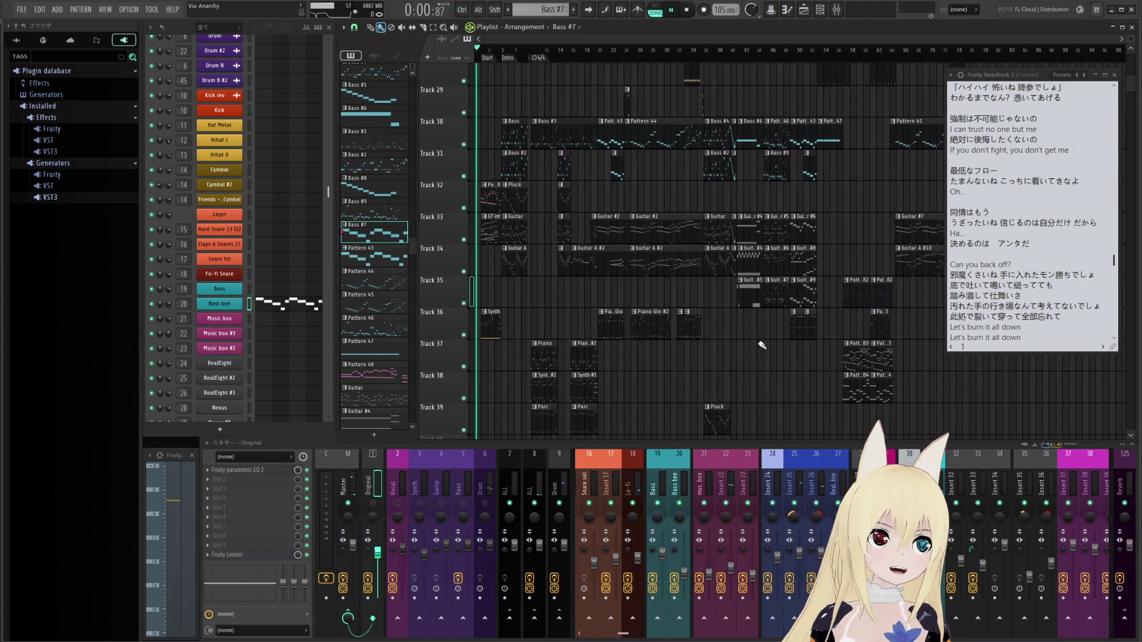
scroll(1038, 208, up, 1)
key(space)
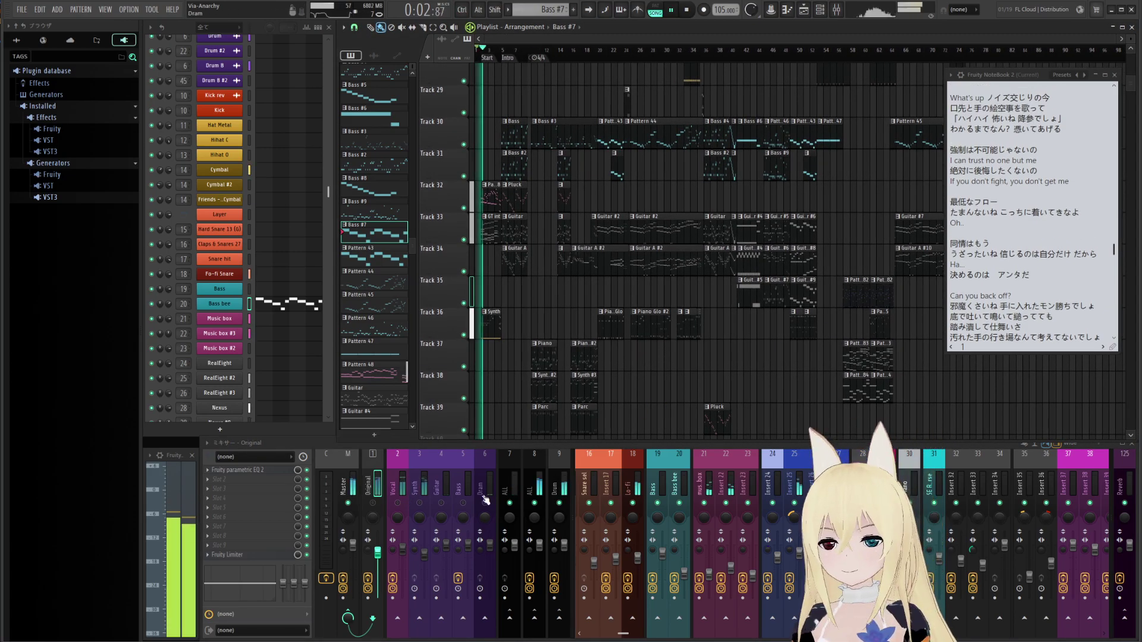
Balance the Vocal mixer track's volume by ear over the intro, dipping it to about -13.1 dB and raising it again in stages
drag(403, 548, 404, 576)
key(space)
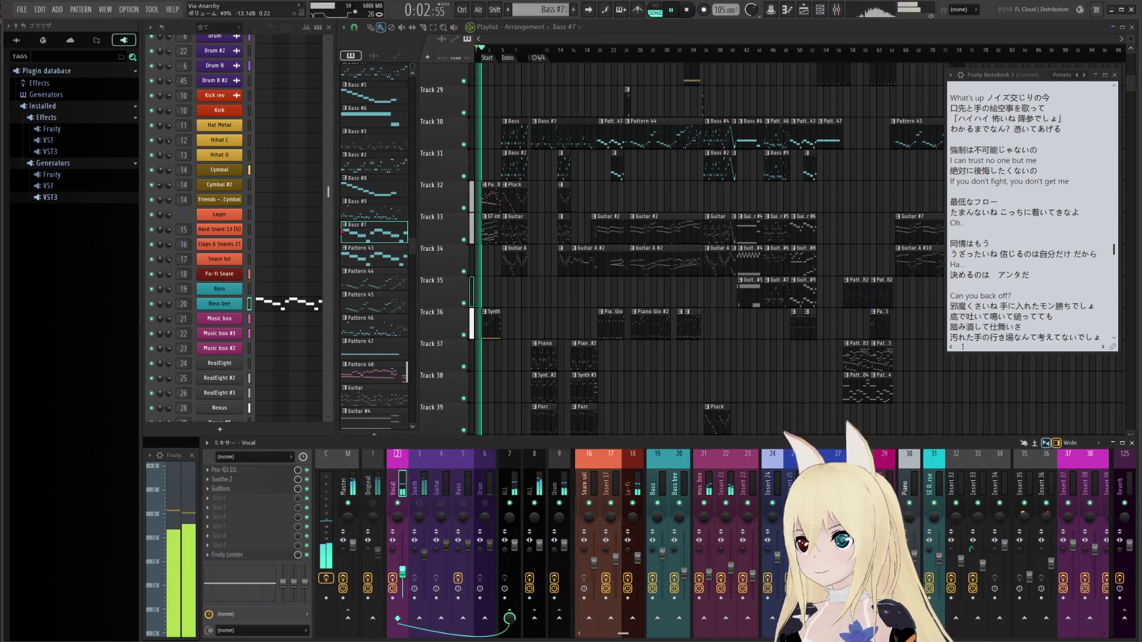
drag(403, 572, 402, 563)
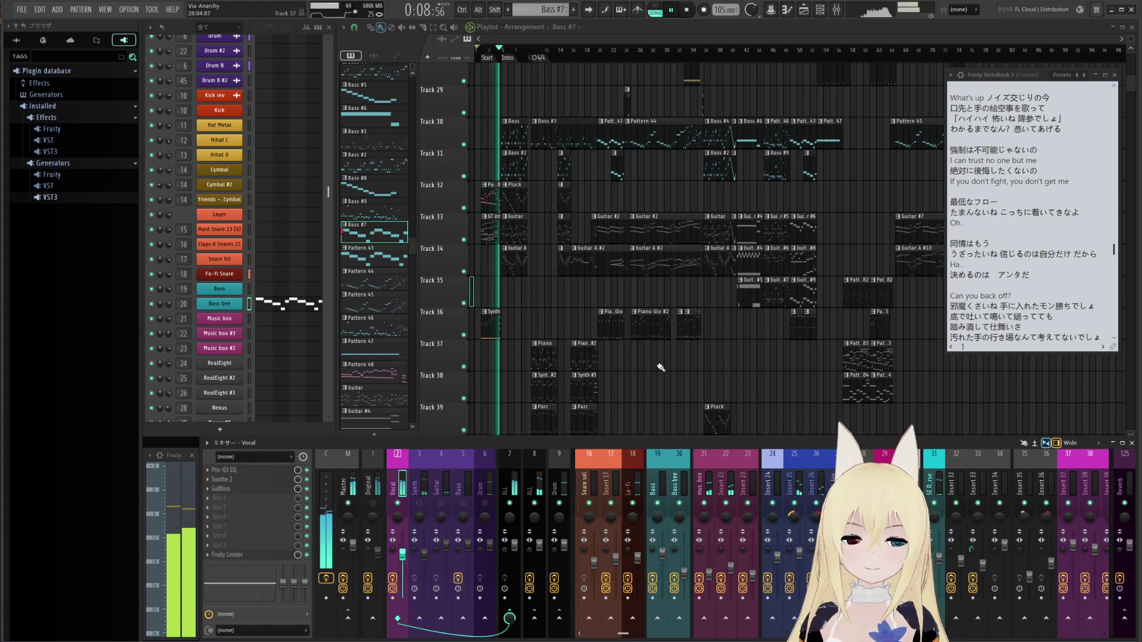
scroll(657, 297, down, 2)
scroll(632, 326, up, 1)
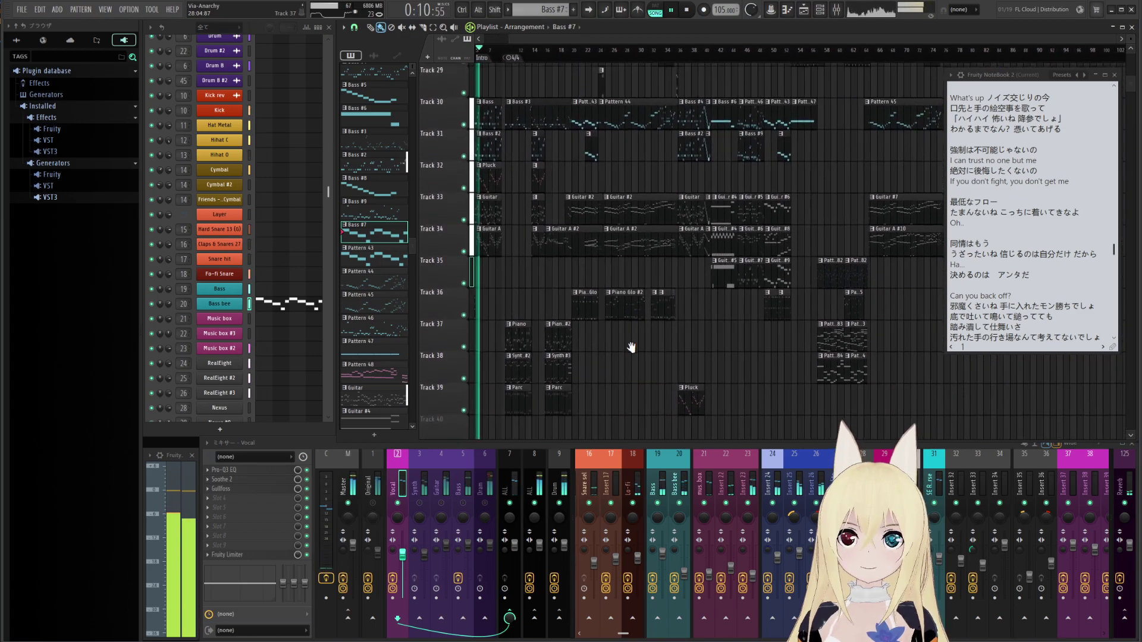
drag(635, 350, 656, 355)
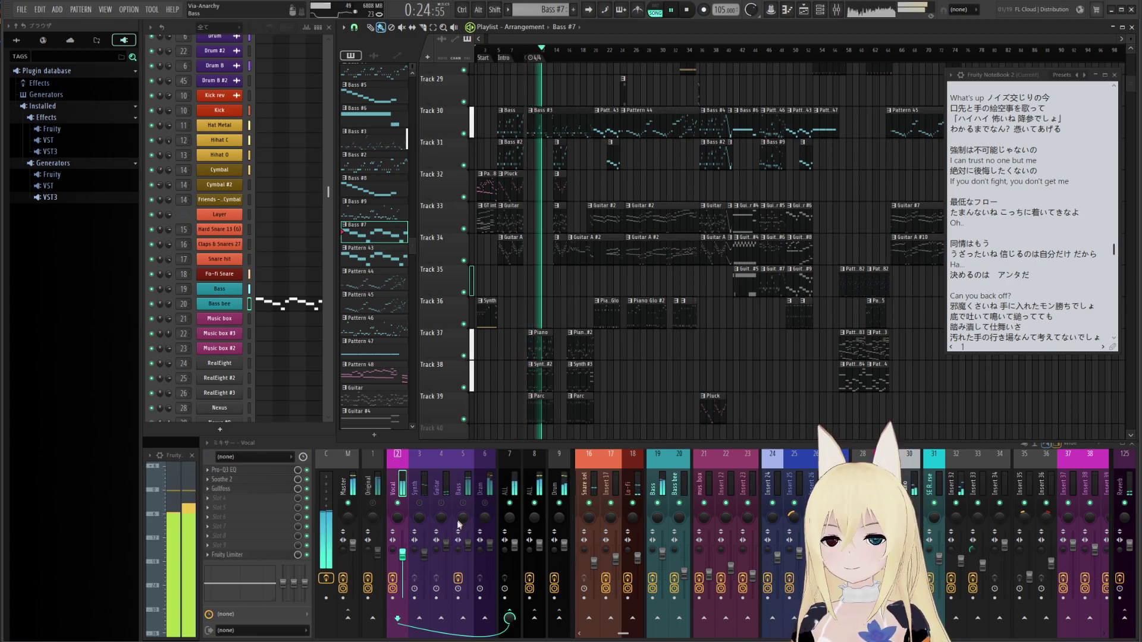
drag(404, 560, 405, 551)
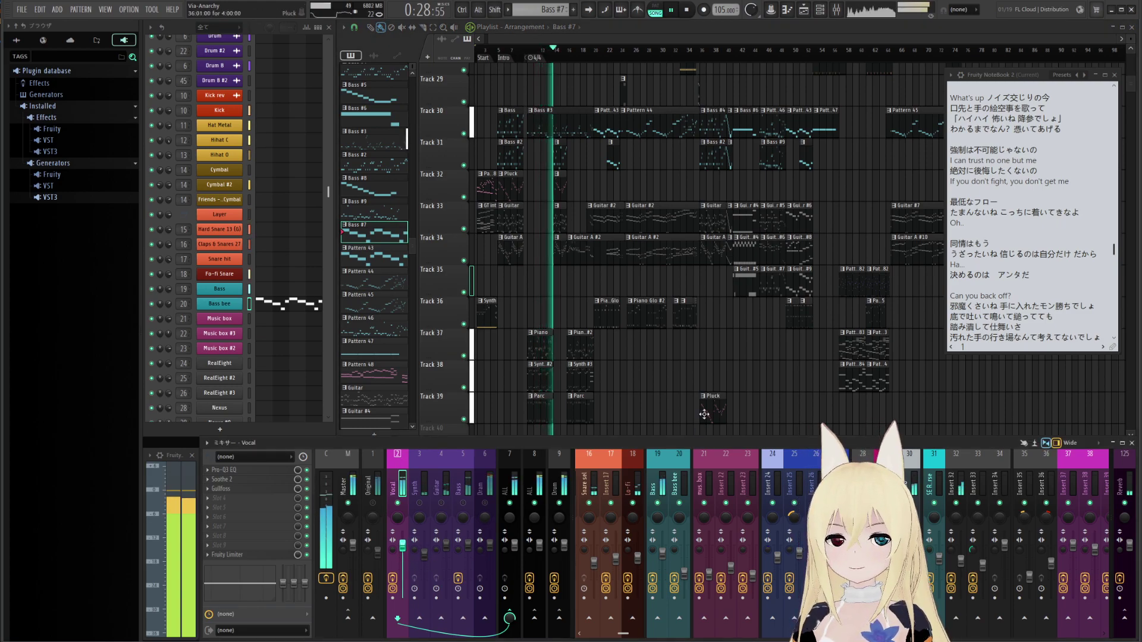
Keep playing the full mix past bar 36, following the clips on Tracks 29 to 39, and stop playback
drag(659, 390, 631, 382)
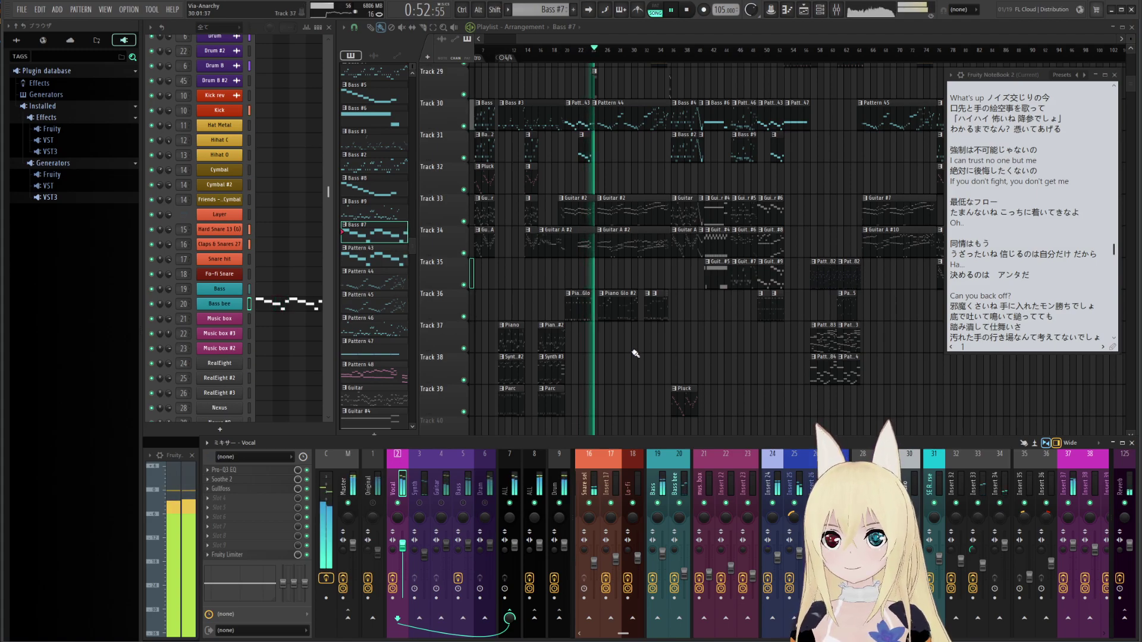
drag(636, 354, 546, 367)
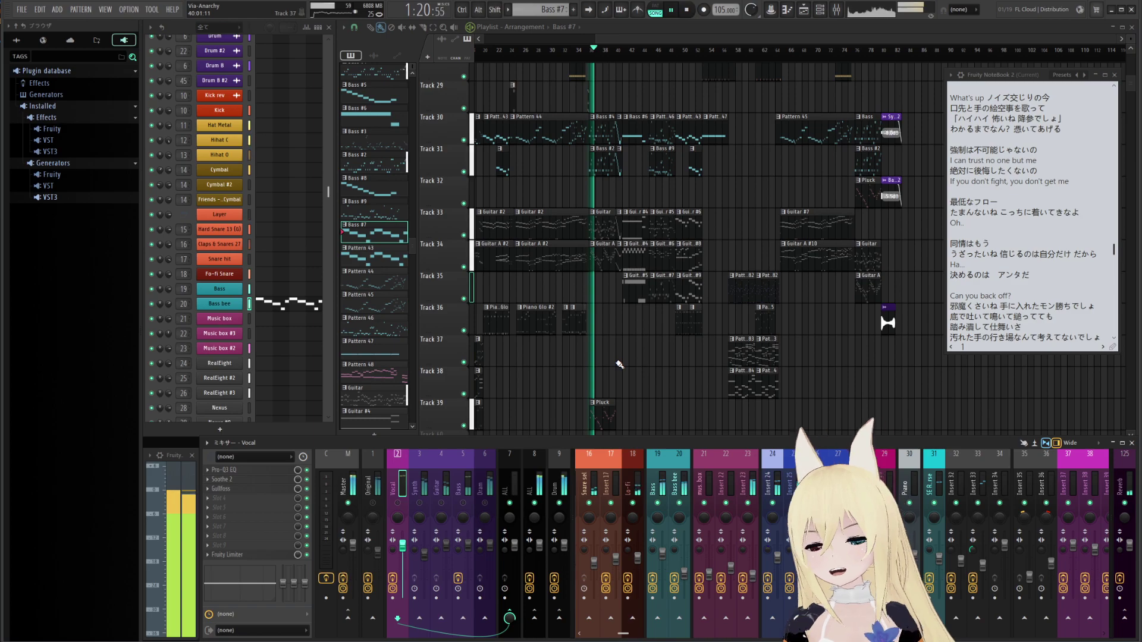
key(space)
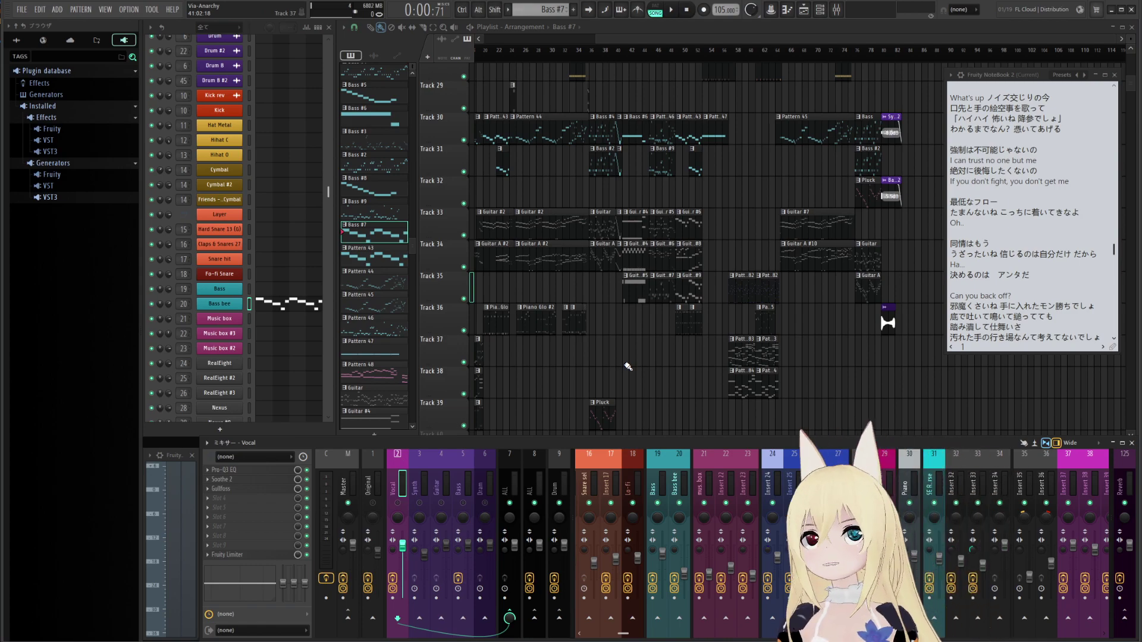
Solo the Original track, play it from the start of the song and jump to about bar 30
drag(628, 367, 665, 334)
key(space)
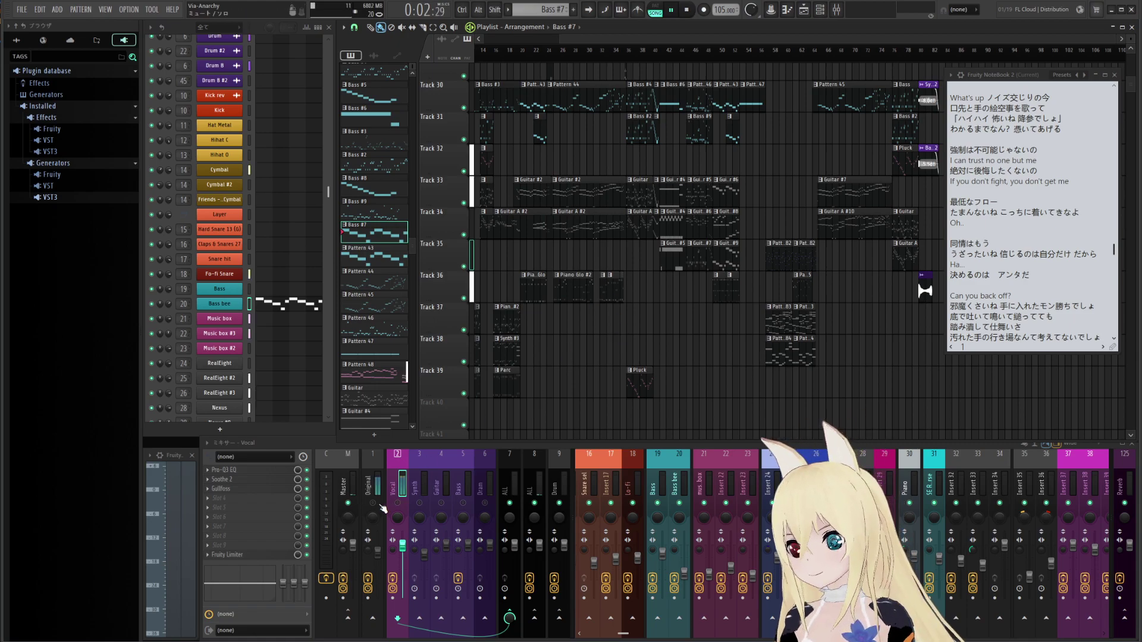
click(589, 50)
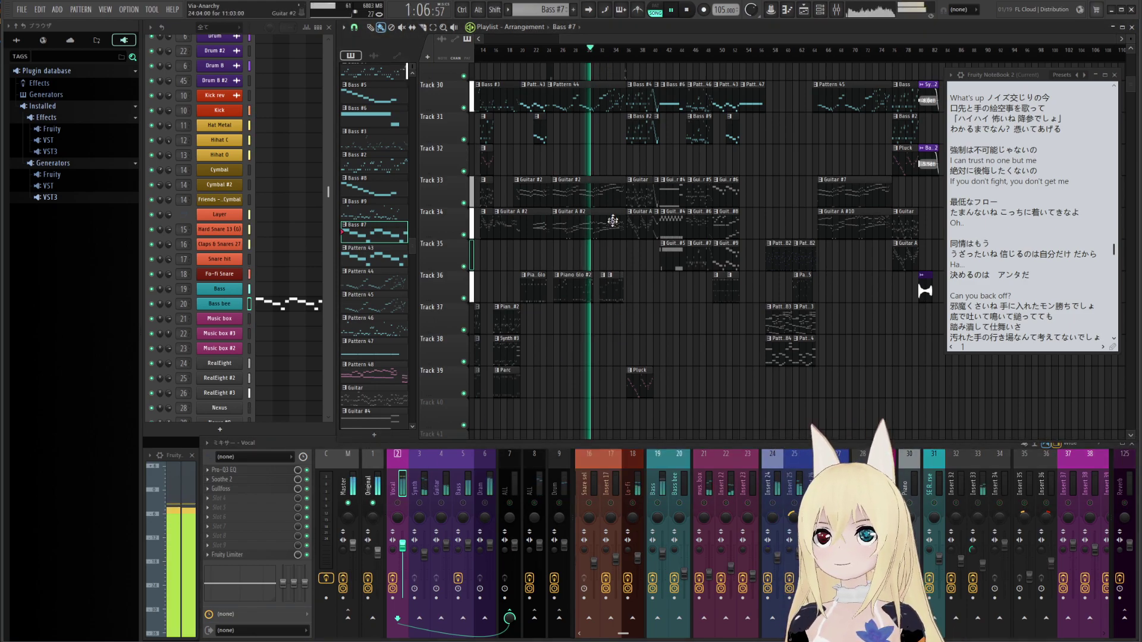
Take the Original track out of solo, listen to the full mix around bars 30 to 32 and stop playback
right_click(373, 503)
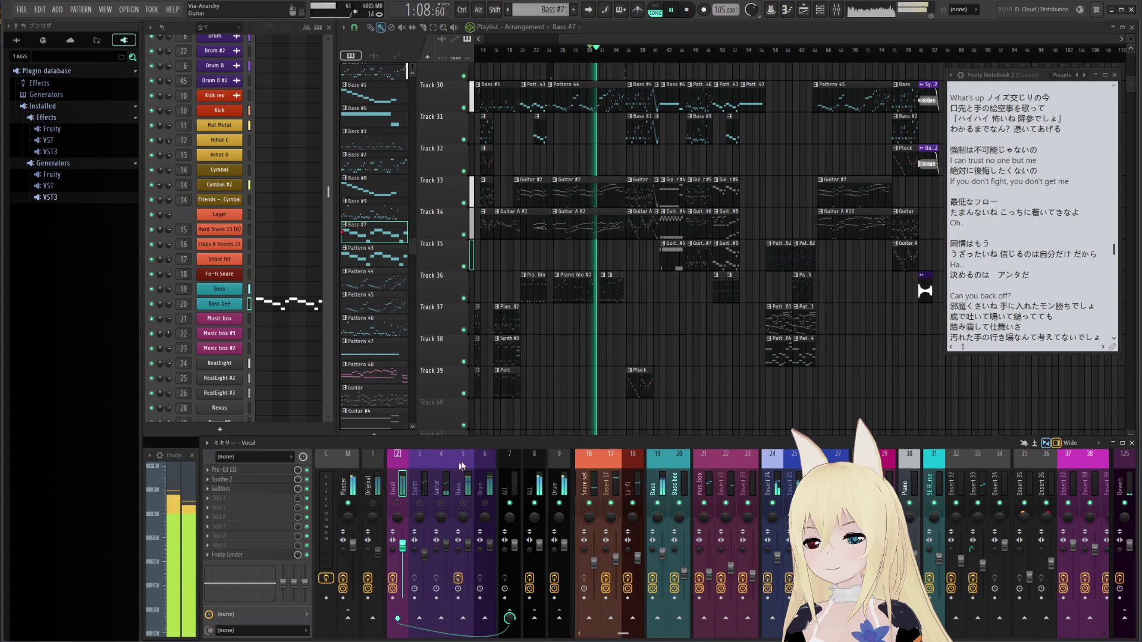
drag(605, 360, 589, 359)
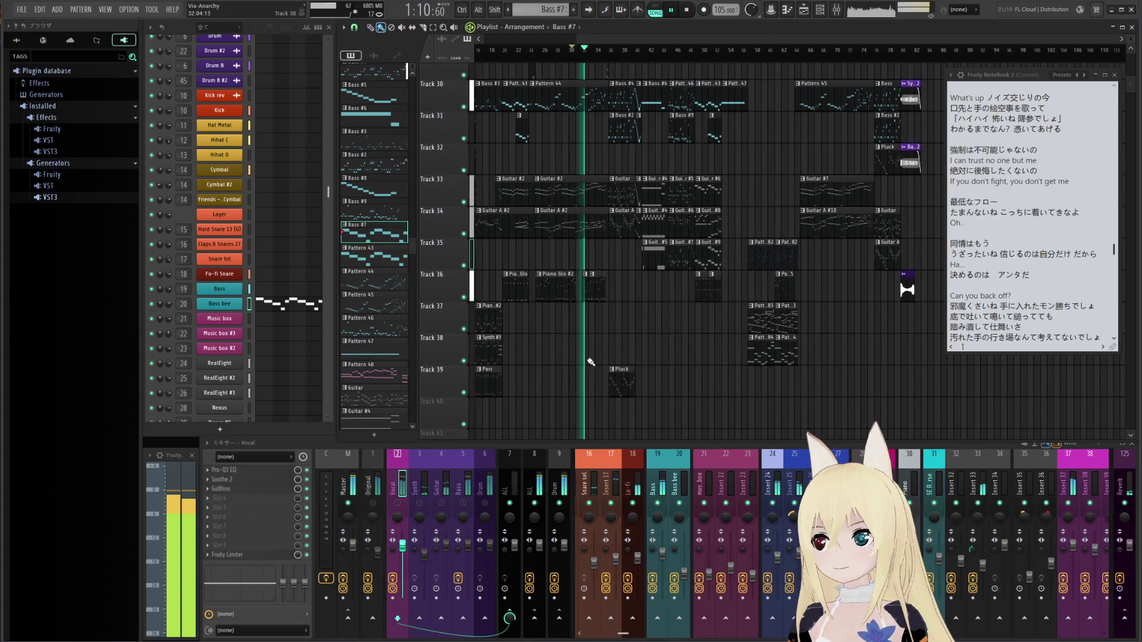
key(space)
Locate the transition effect clips on the FX track and Tracks 15 to 20, and restart the mix just before bar 32
scroll(591, 362, up, 10)
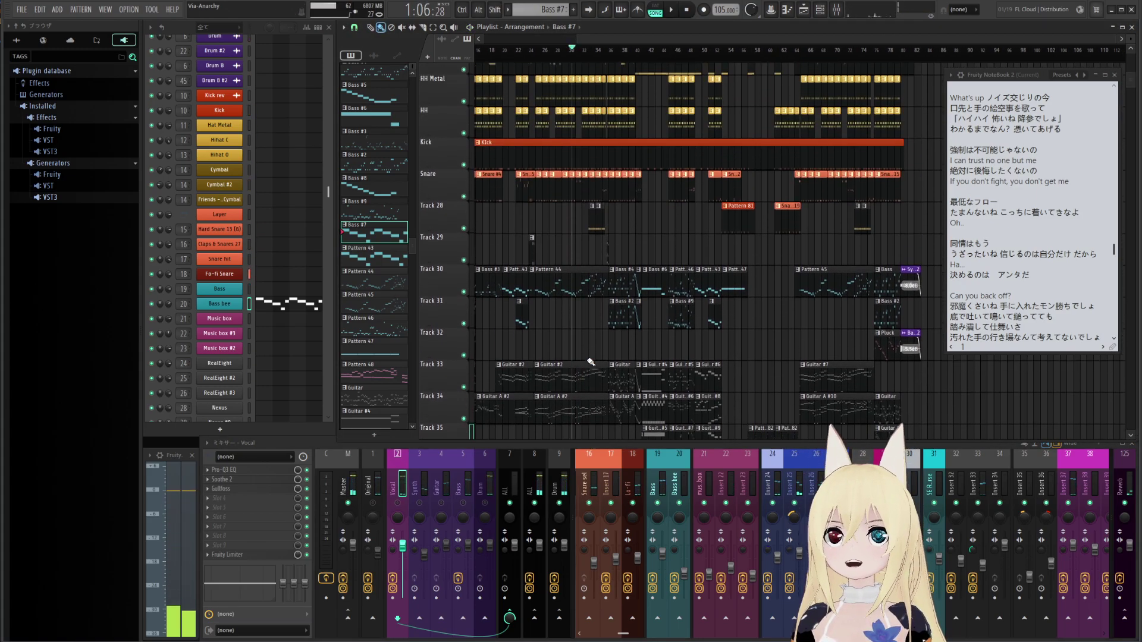
scroll(602, 309, down, 2)
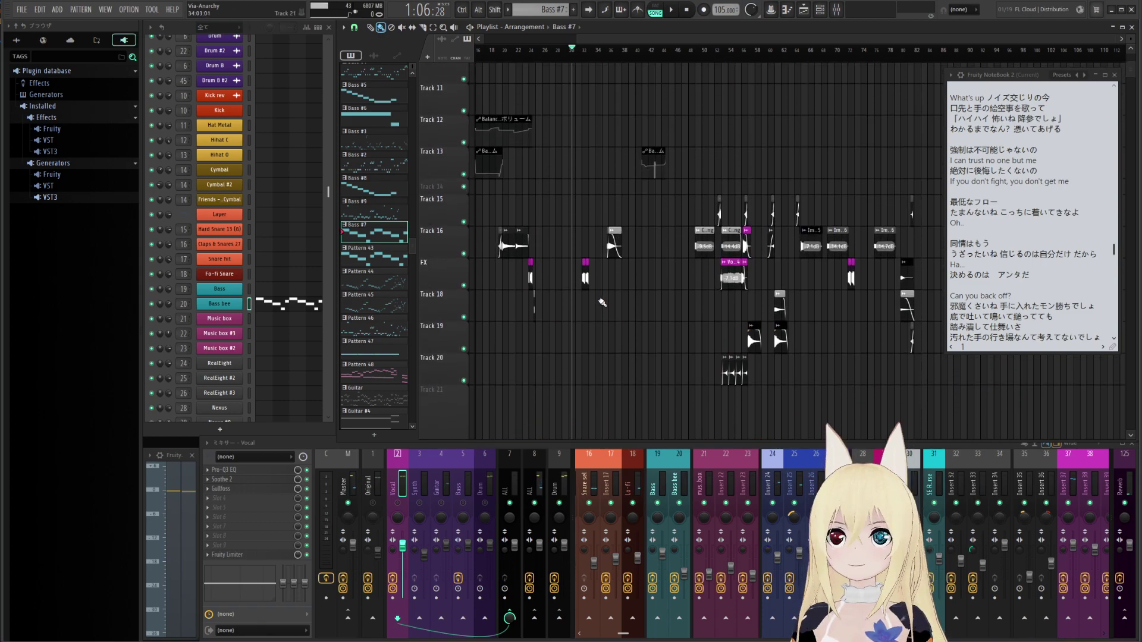
scroll(602, 302, up, 10)
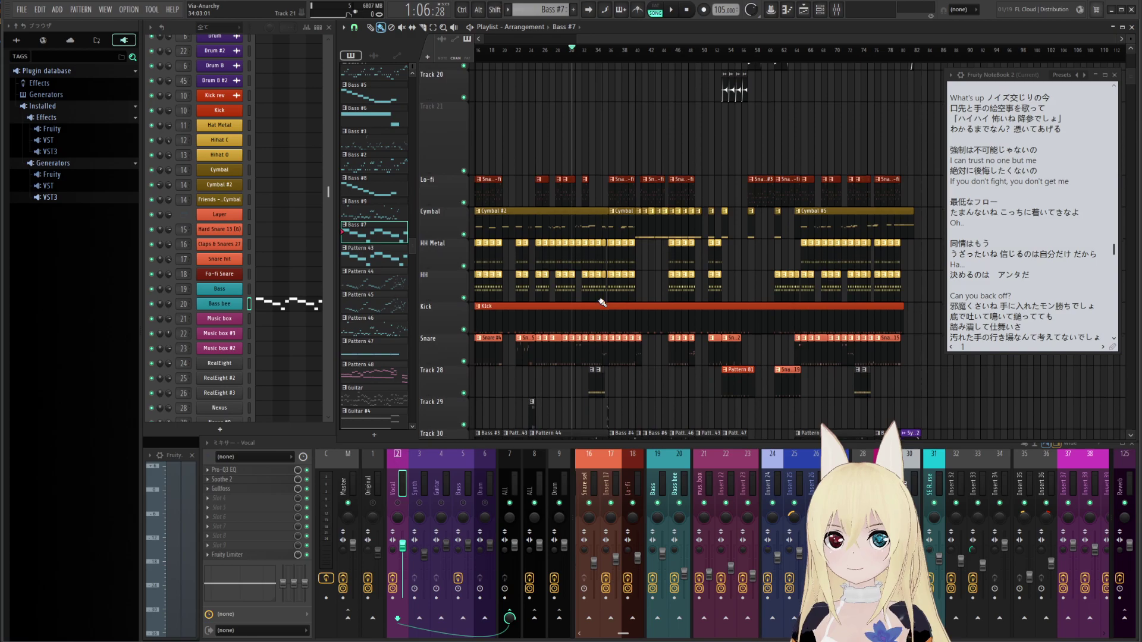
drag(602, 302, 696, 437)
scroll(699, 269, up, 2)
scroll(660, 297, up, 6)
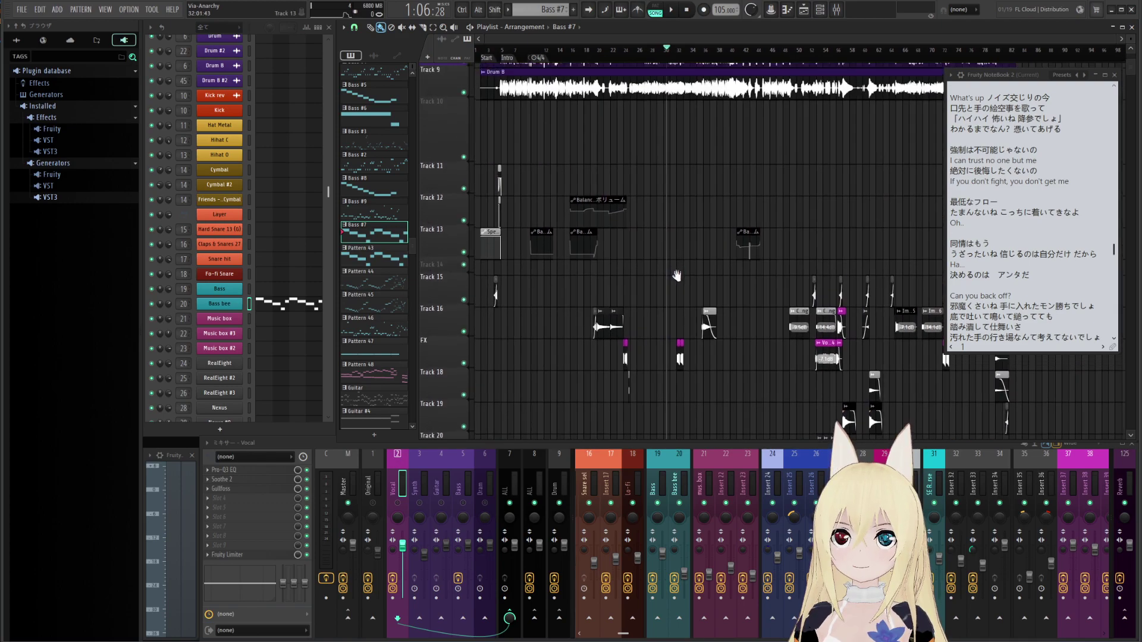
scroll(675, 270, down, 4)
drag(680, 274, 629, 204)
key(space)
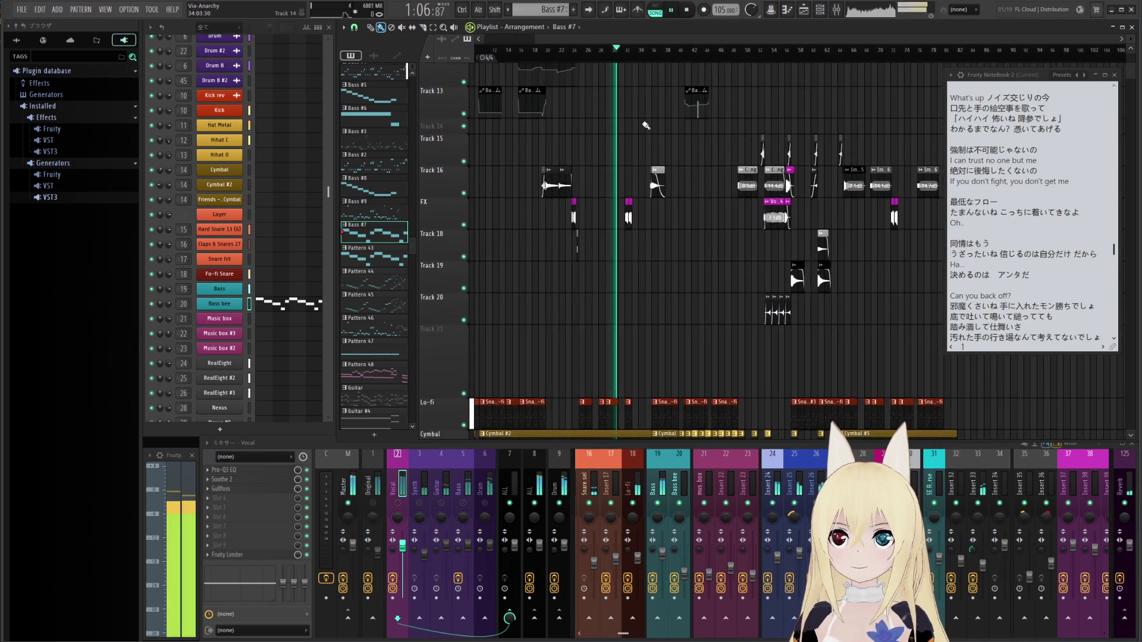
Move the playhead back to about bar 22, play the transition through the FX clip before bar 24 and stop
drag(723, 221, 879, 253)
scroll(632, 262, up, 2)
scroll(632, 263, up, 3)
key(space)
click(564, 50)
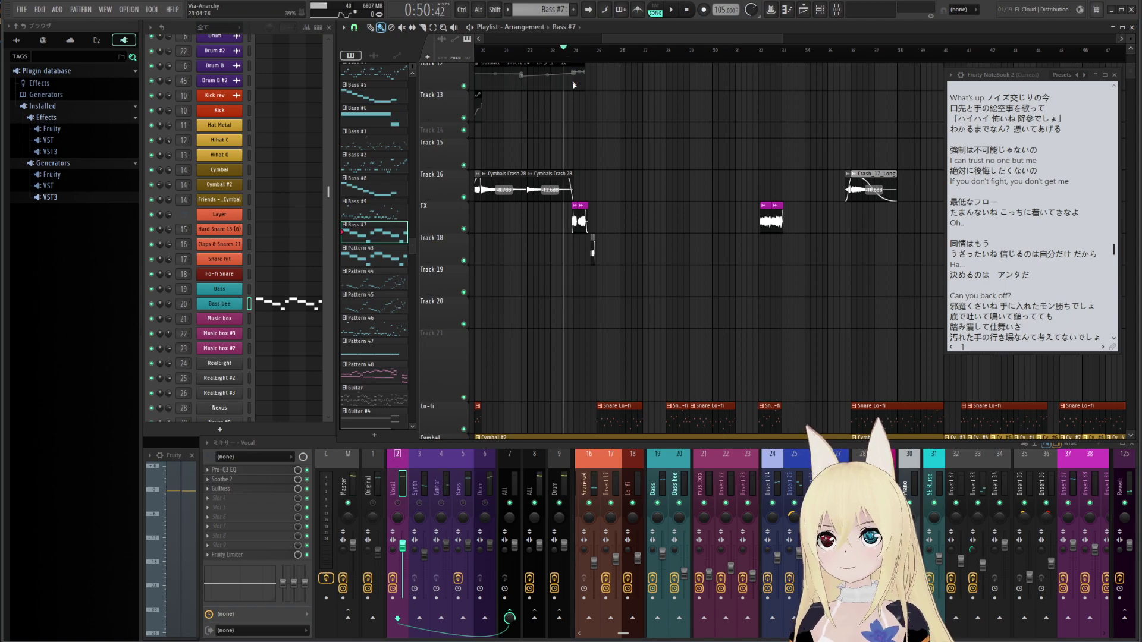
key(space)
key(space)
click(524, 41)
click(528, 48)
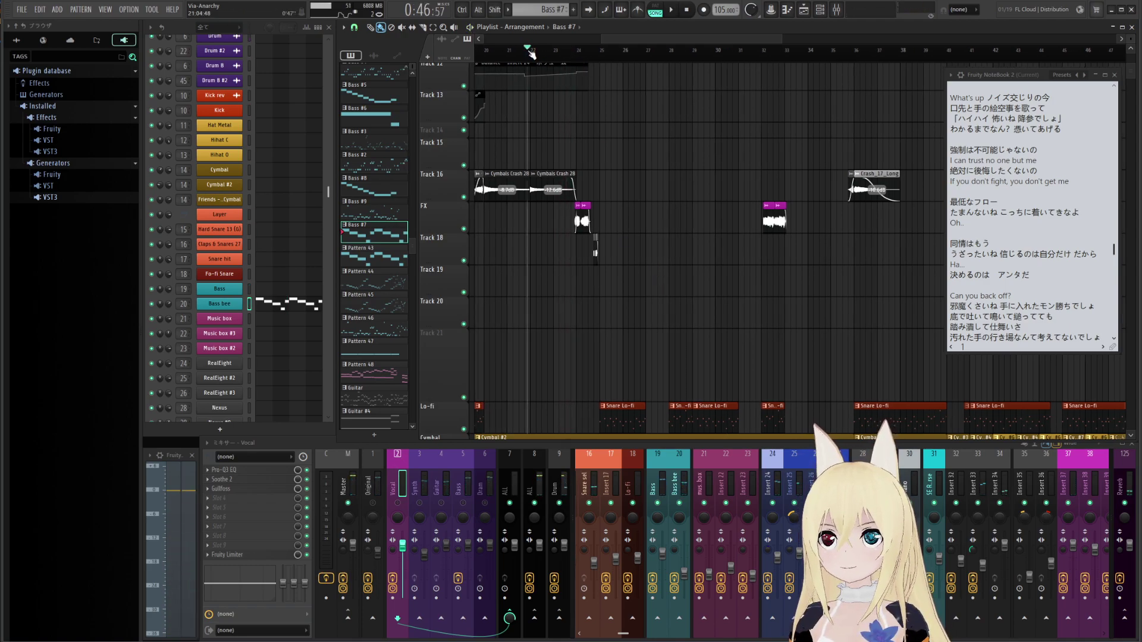
key(space)
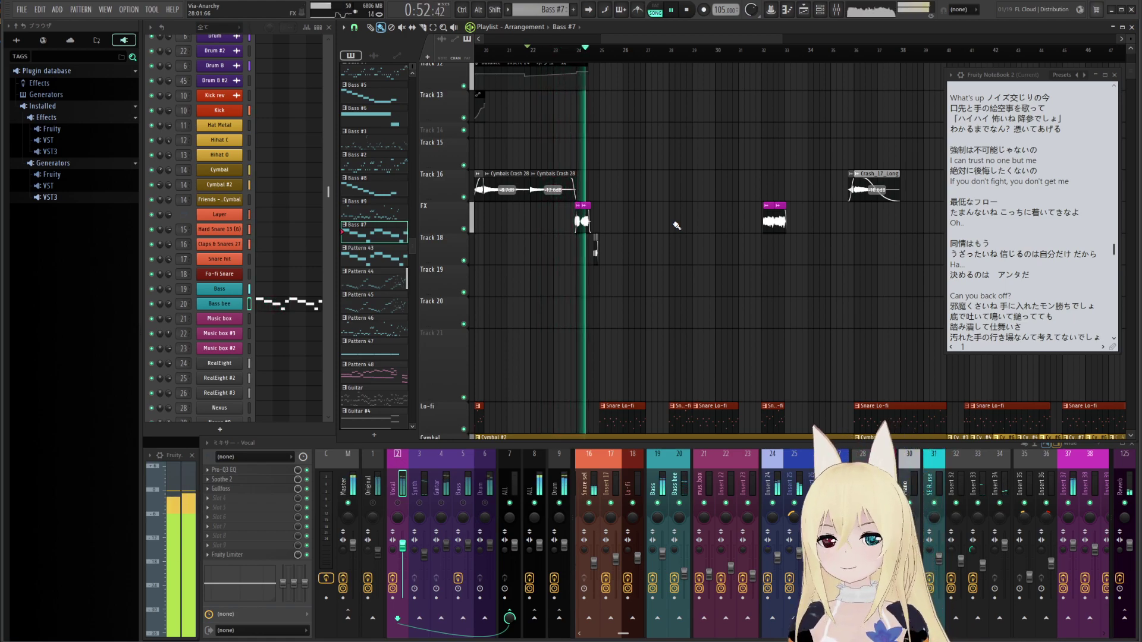
key(space)
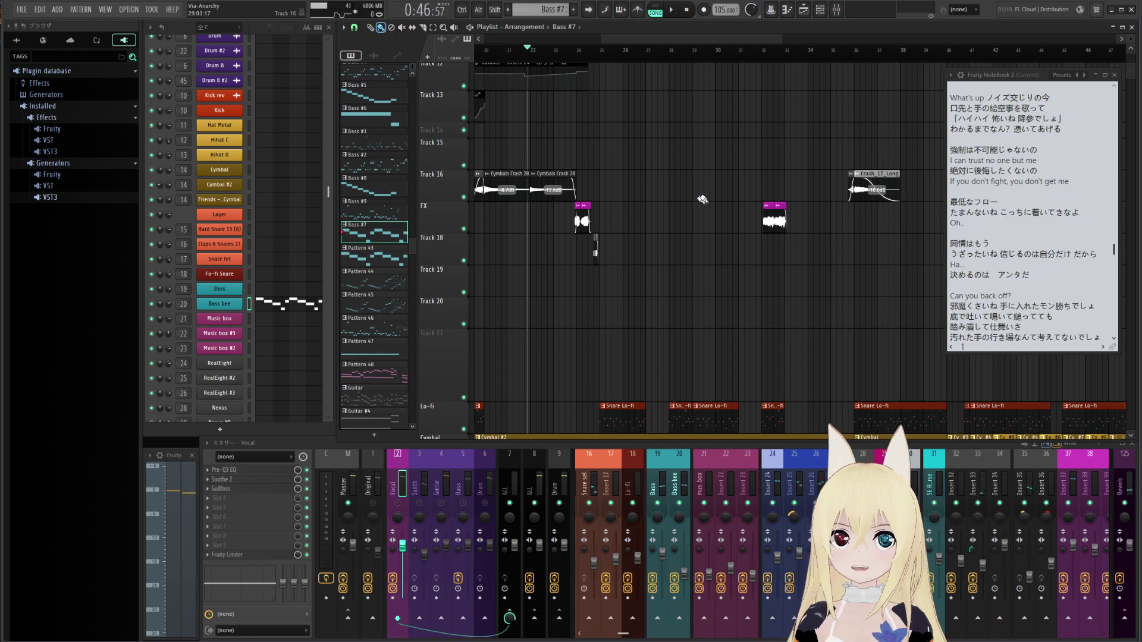
Play the mix from just before bar 32 through the FX clip, stop, and bring up an earlier lyric section in the notebook
click(755, 51)
key(space)
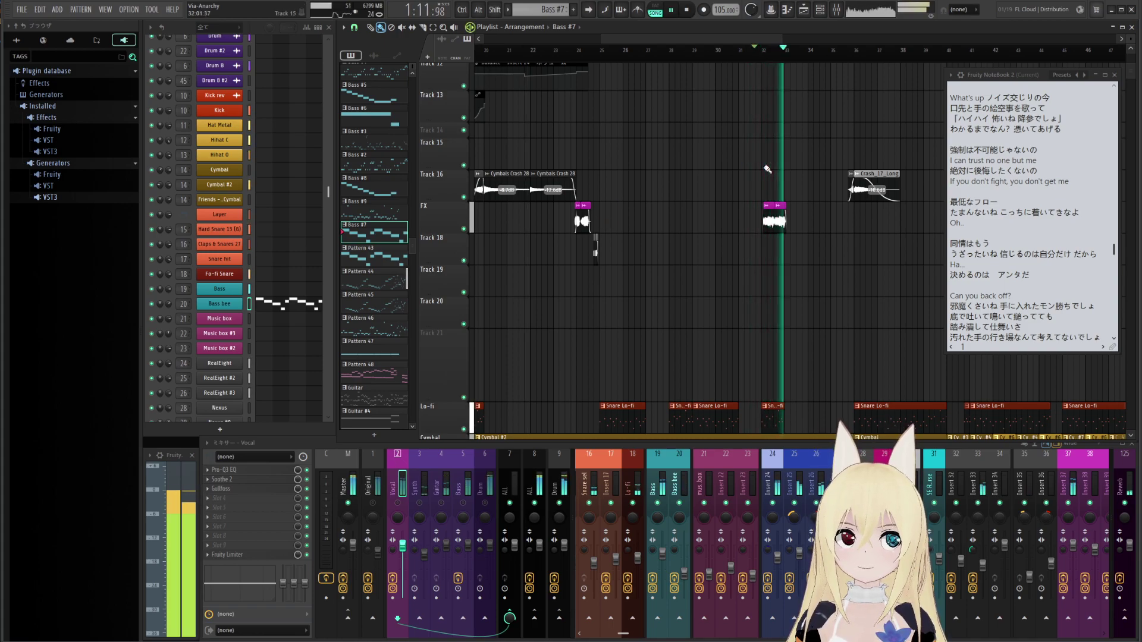
key(space)
scroll(1080, 185, up, 2)
scroll(1080, 185, up, 6)
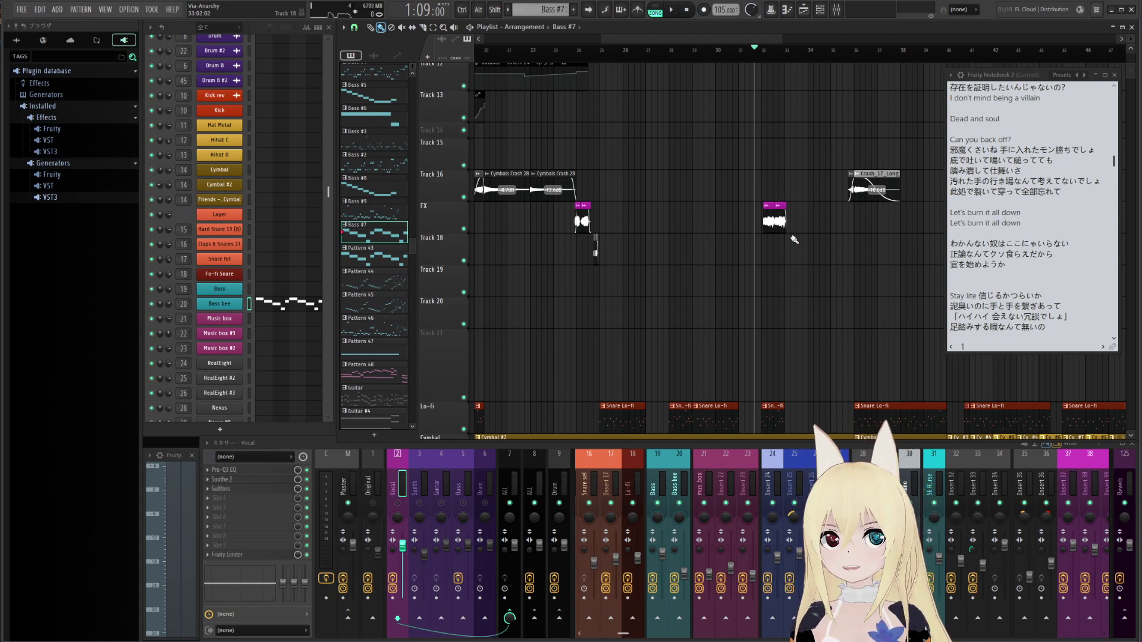
Play the mix from about bar 71 through the short FX clip in the song's last section, and stop
scroll(793, 239, down, 4)
drag(792, 239, 551, 247)
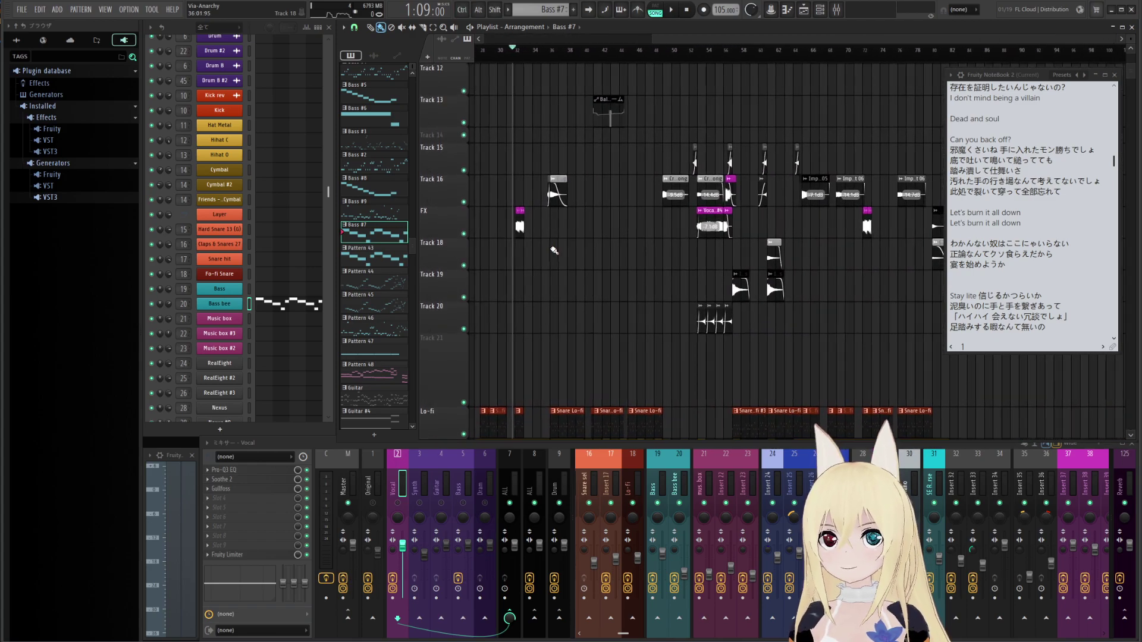
drag(785, 223, 683, 218)
click(757, 55)
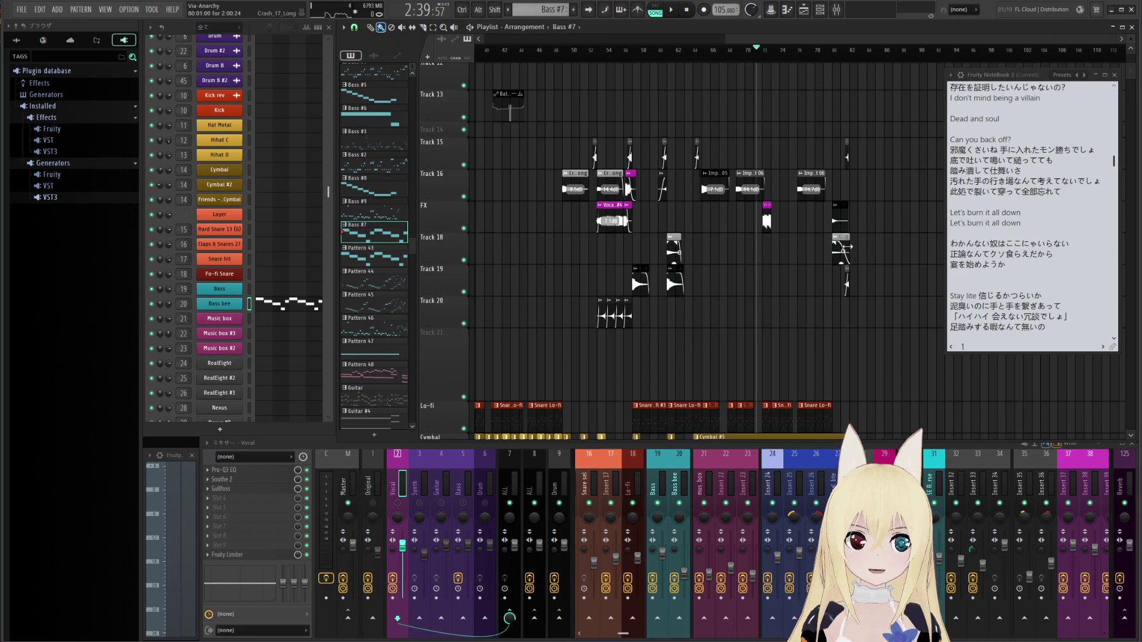
key(space)
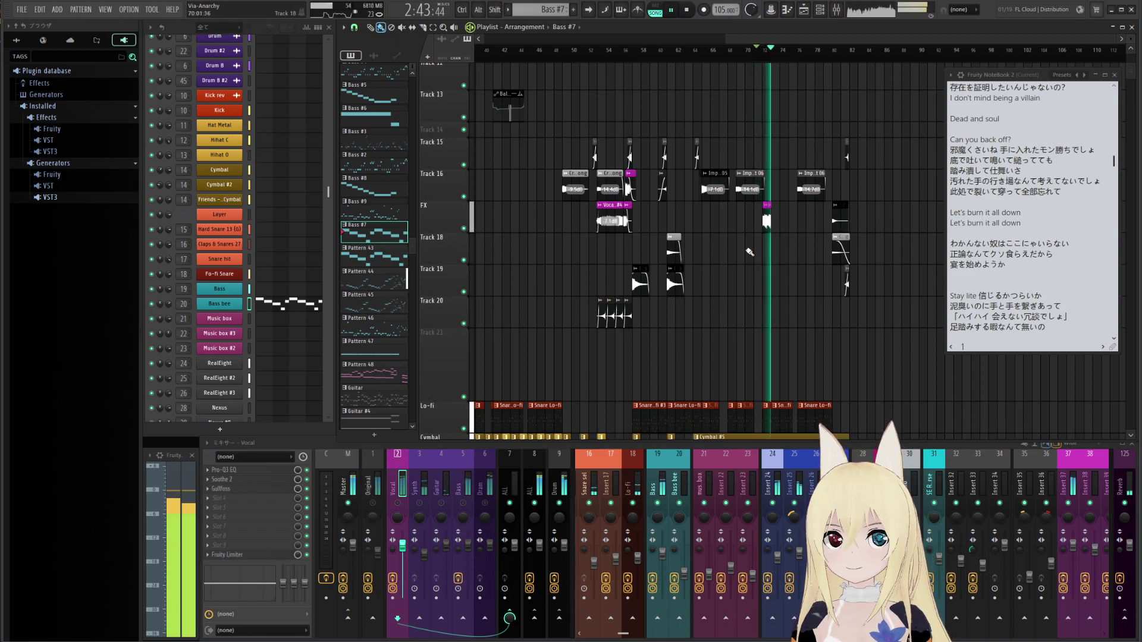
key(space)
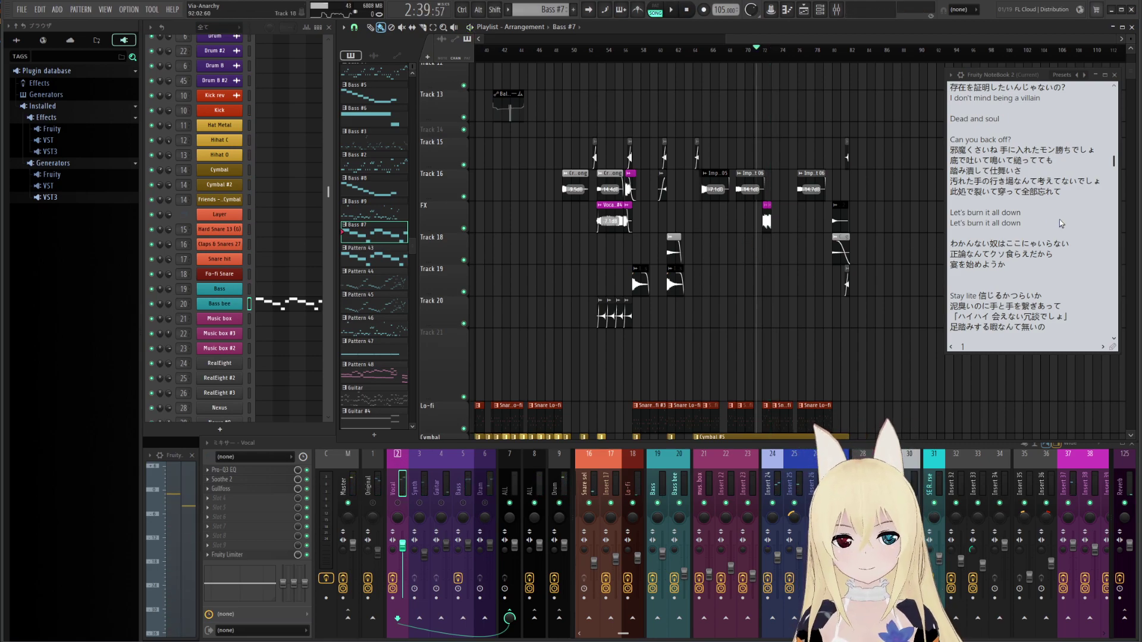
Place the playhead at about bar 23, audition the mix briefly from there and stop playback
drag(761, 212, 1073, 209)
click(652, 53)
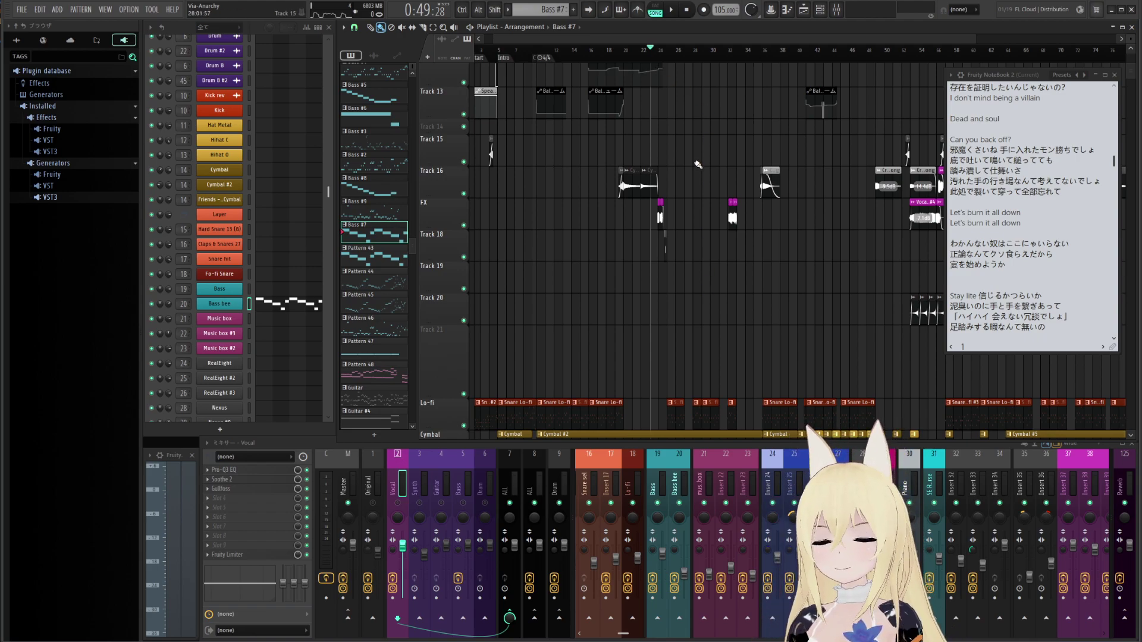
ctrl+scroll(699, 165, up, 2)
key(space)
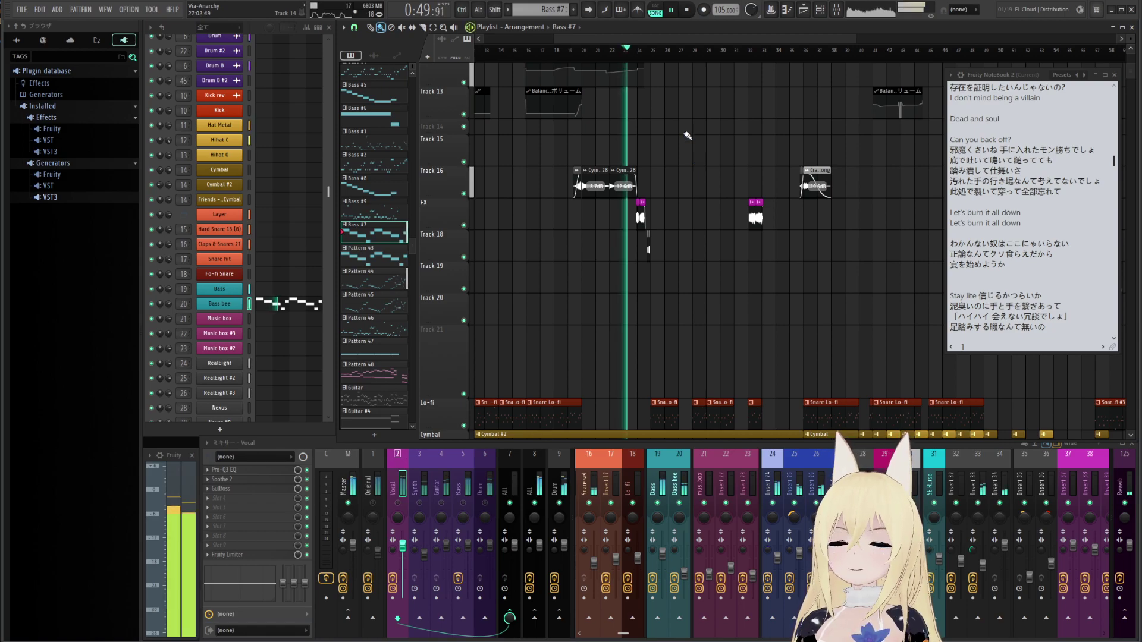
key(space)
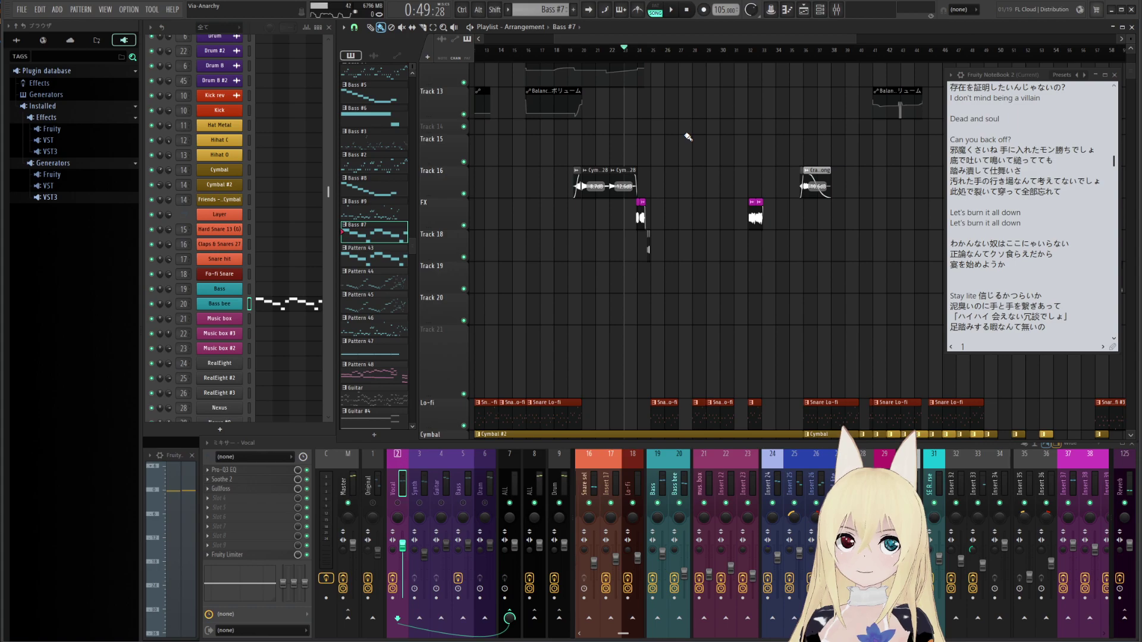
Replay the mix from about bar 23 past bar 33, following the clips on the effect, cymbal and hi-hat tracks
key(space)
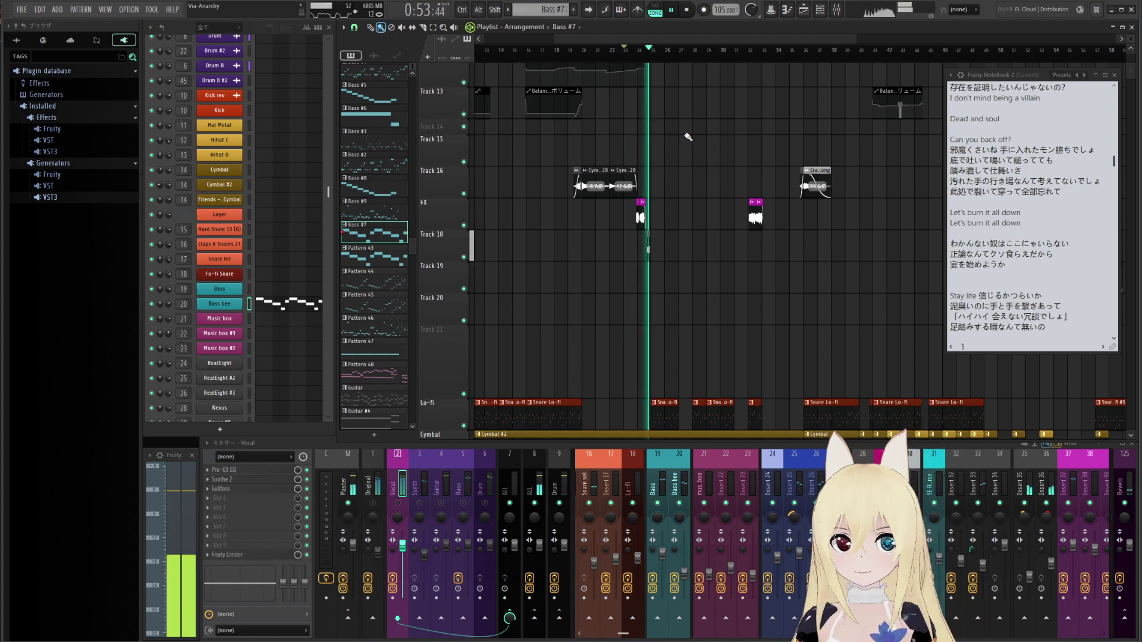
drag(713, 134, 674, 131)
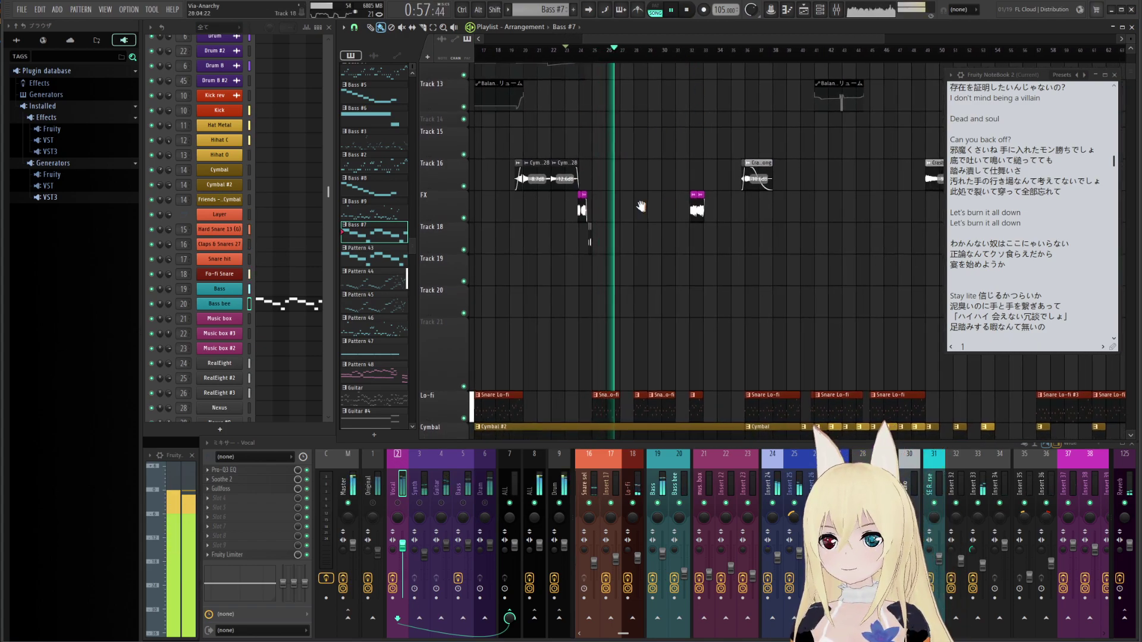
drag(642, 209, 637, 185)
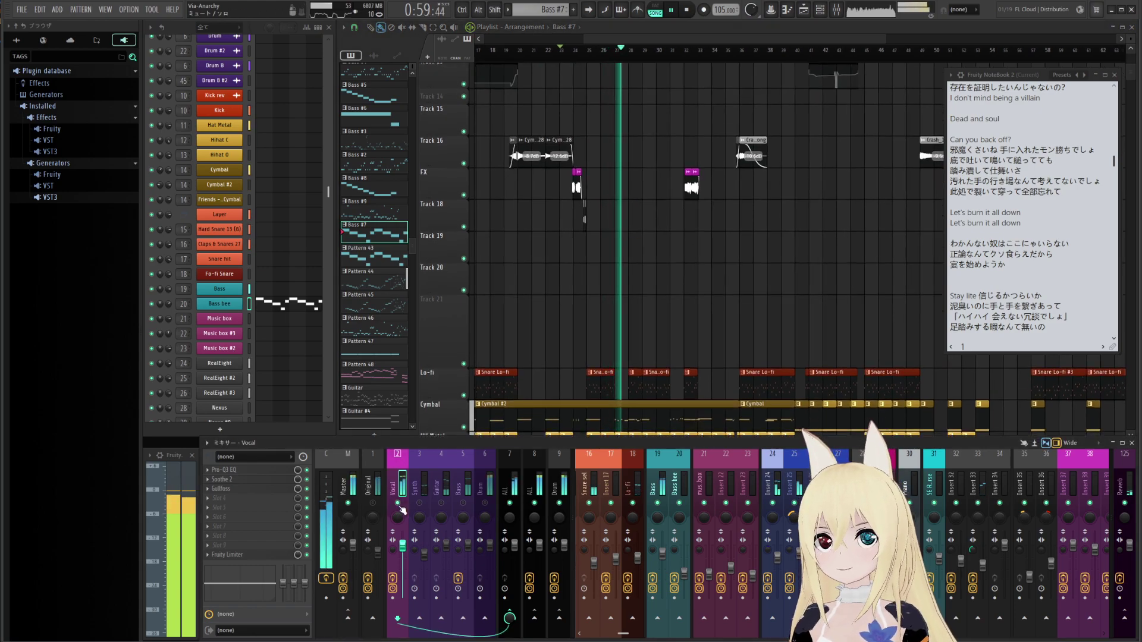
drag(678, 276, 615, 275)
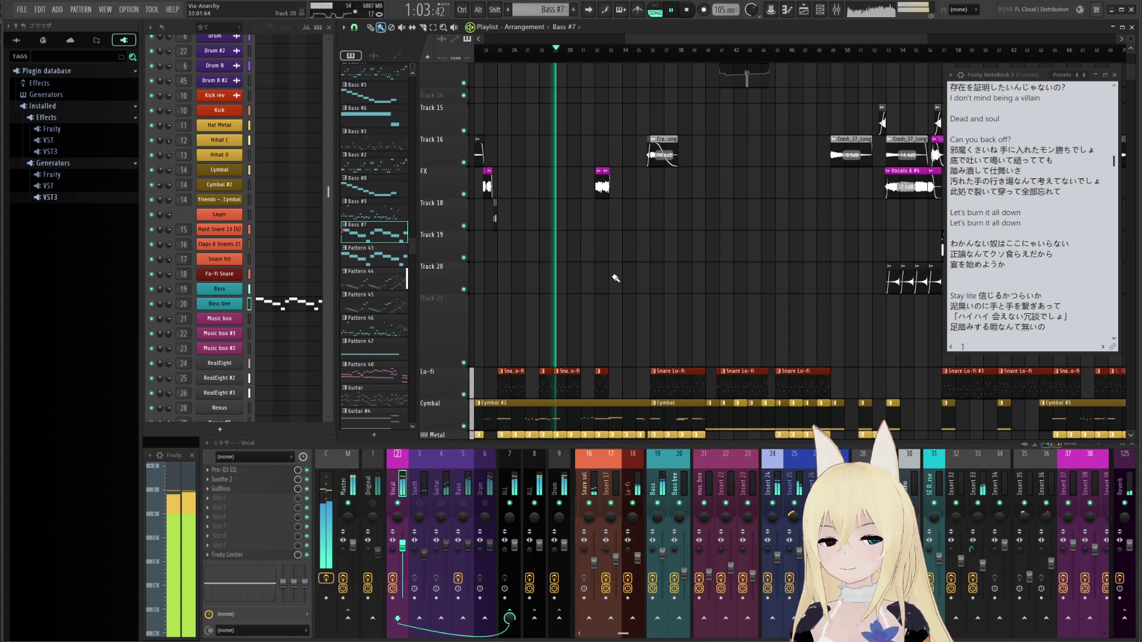
drag(616, 278, 610, 278)
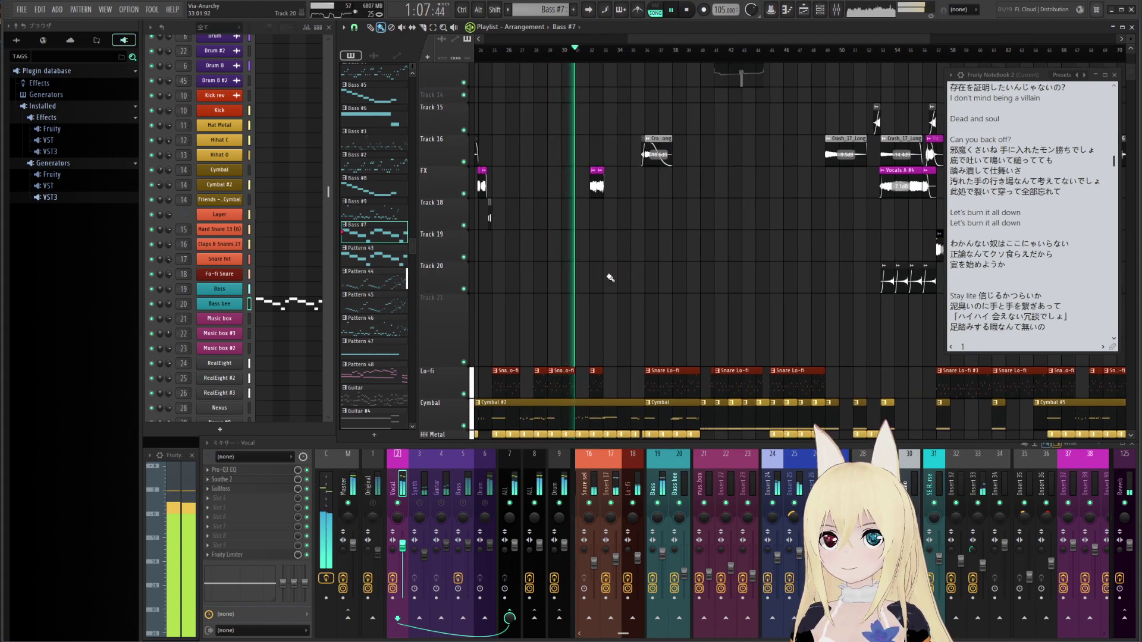
drag(607, 277, 570, 190)
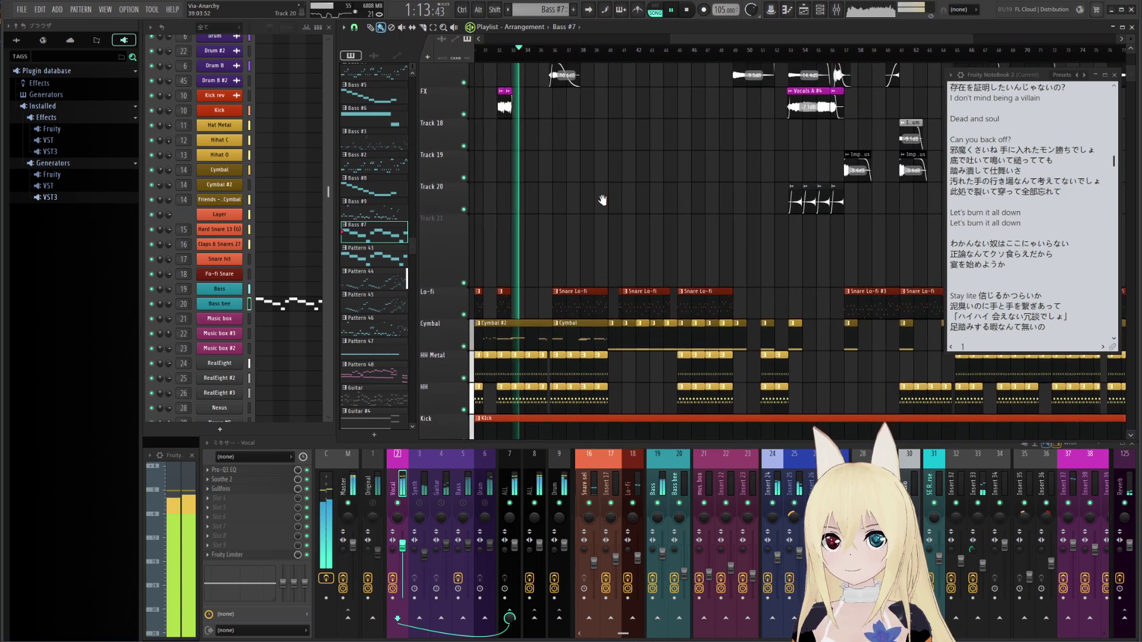
drag(658, 211, 630, 211)
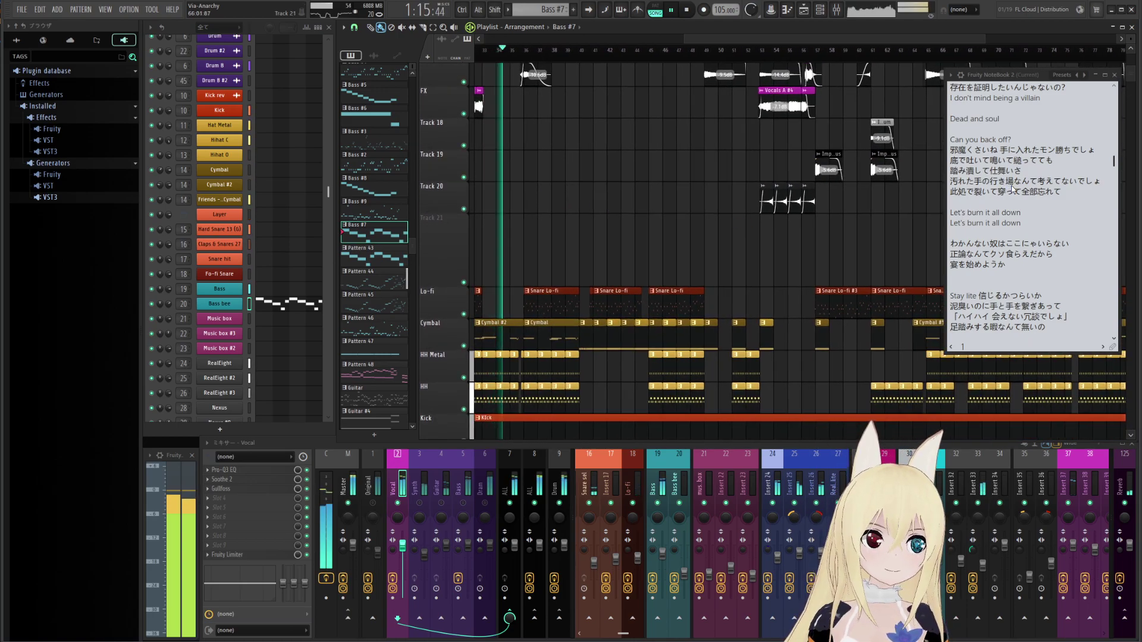
Follow the notebook lyrics while the mix plays on to about bar 37, stop playback and read on to the following verses
scroll(1022, 264, down, 1)
scroll(1021, 263, down, 1)
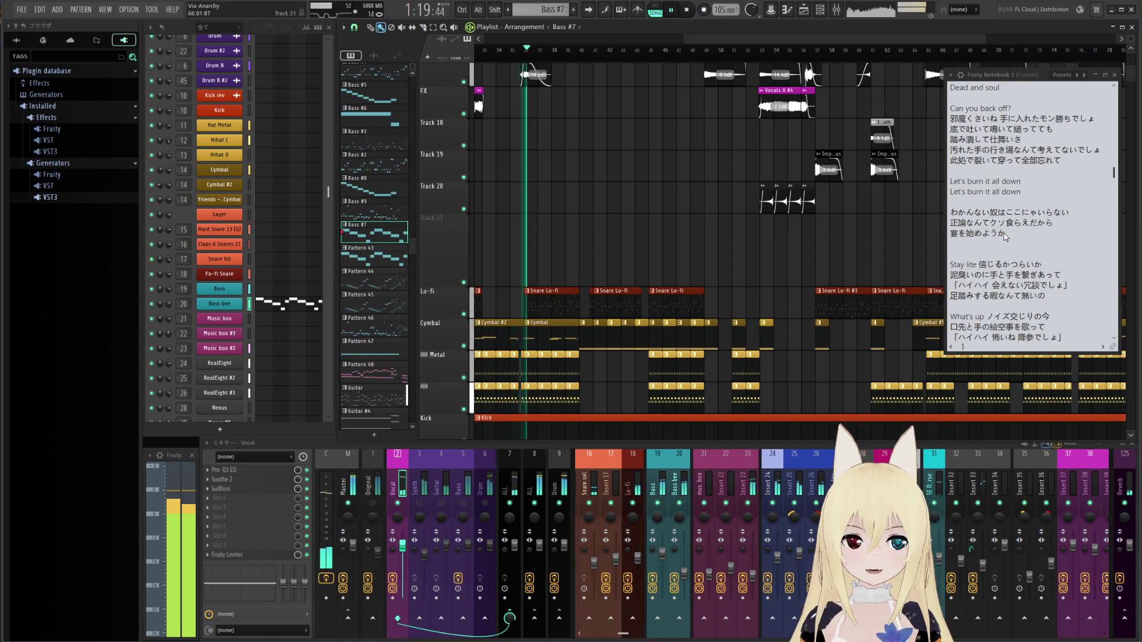
scroll(1003, 250, down, 3)
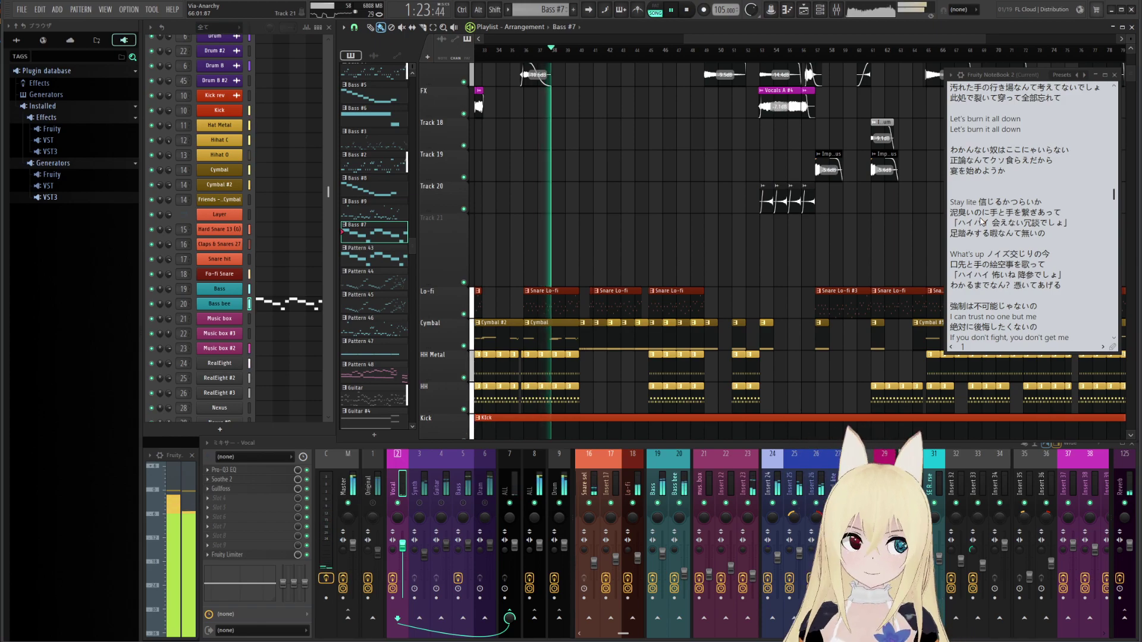
key(space)
scroll(968, 210, down, 1)
scroll(967, 210, down, 1)
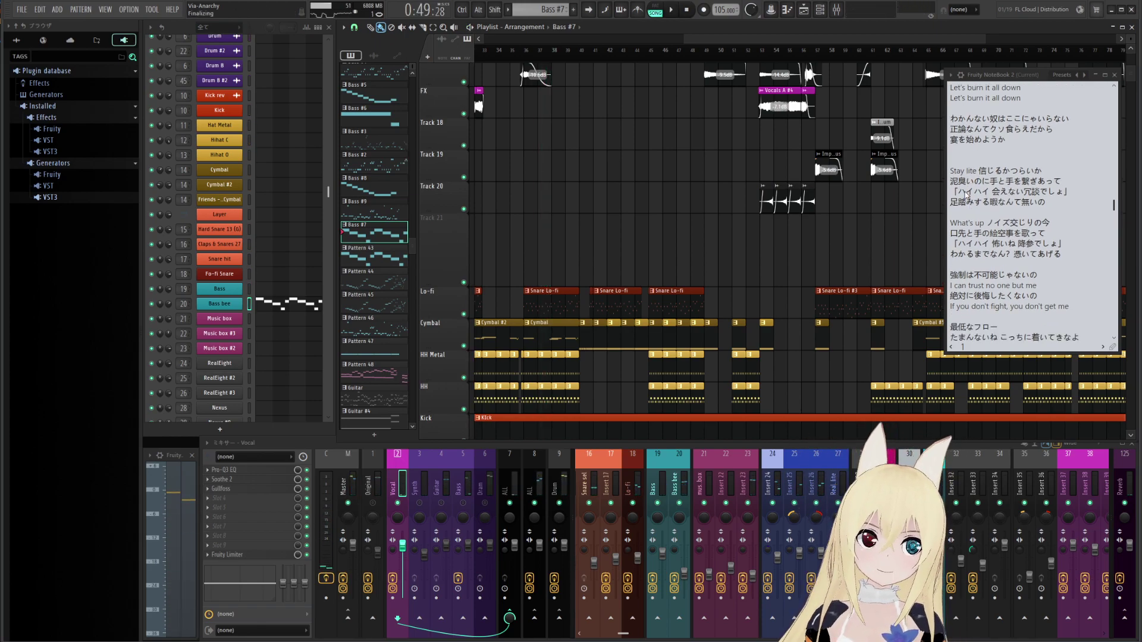
scroll(965, 193, down, 2)
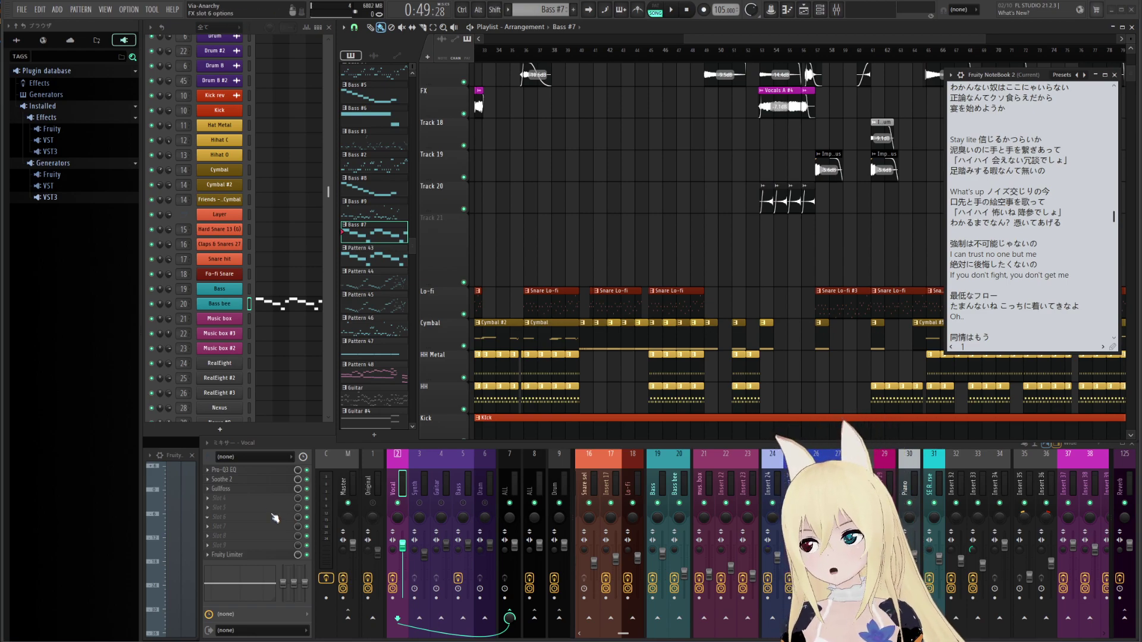
Open the Pro-Q3 EQ on the Vocal mixer track, inspect its EQ curve and bands, and close the plugin
click(259, 470)
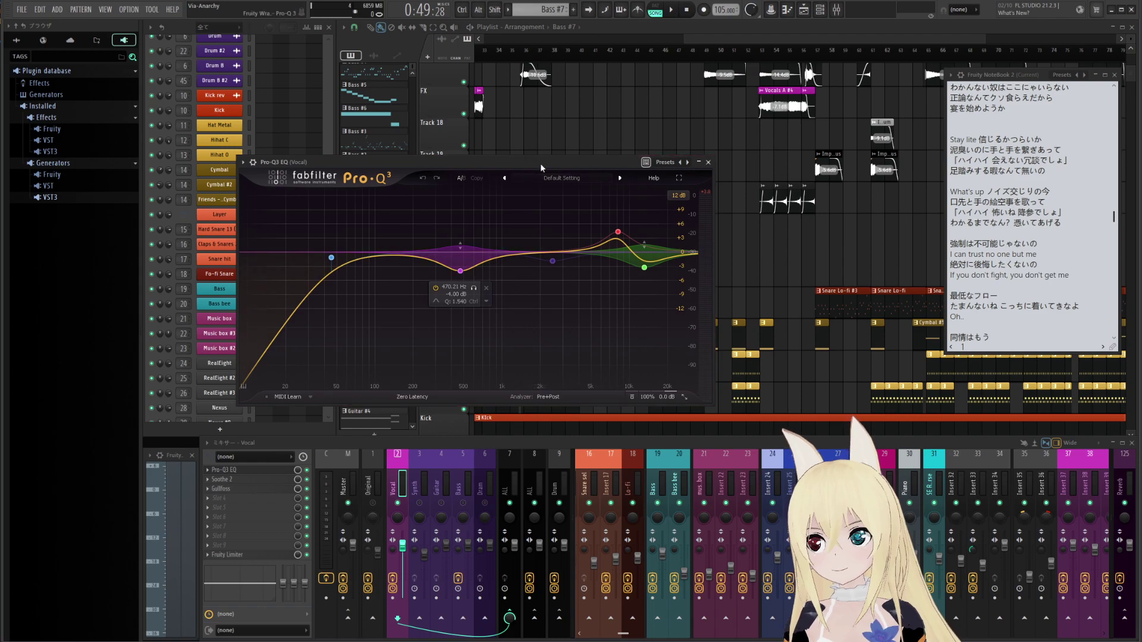
drag(540, 163, 587, 155)
mouse_move(672, 257)
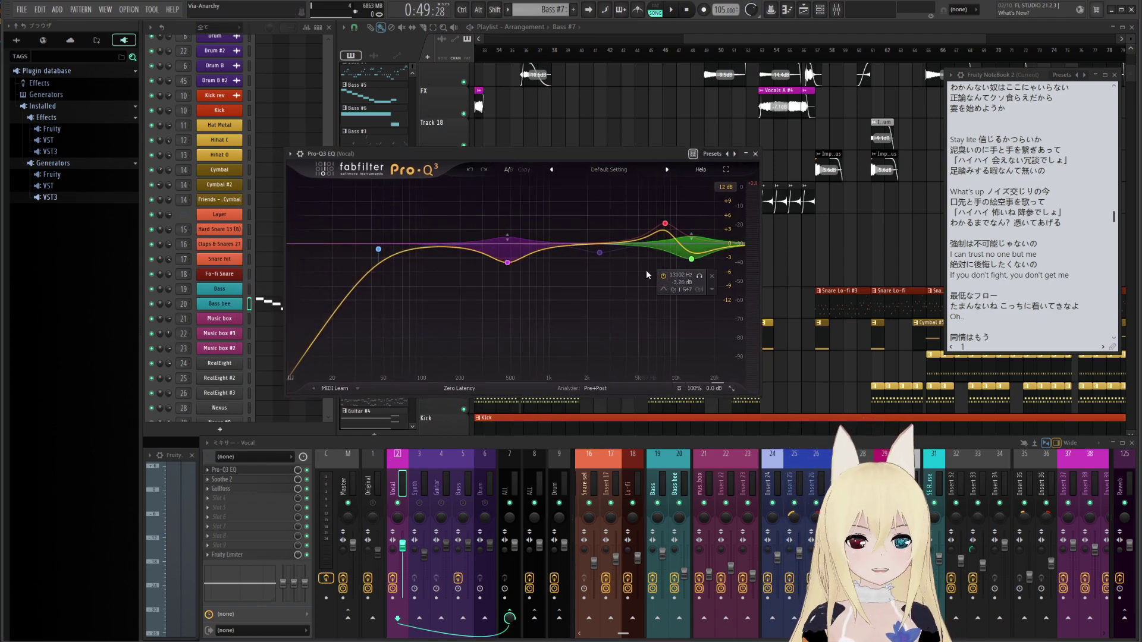
drag(631, 154, 525, 156)
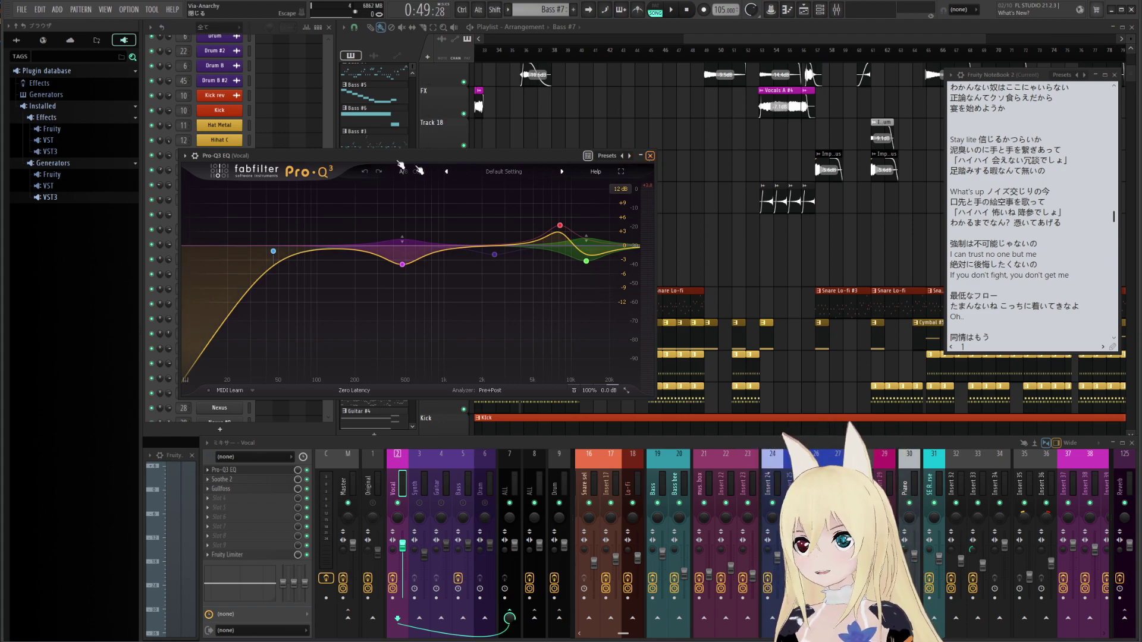
click(650, 155)
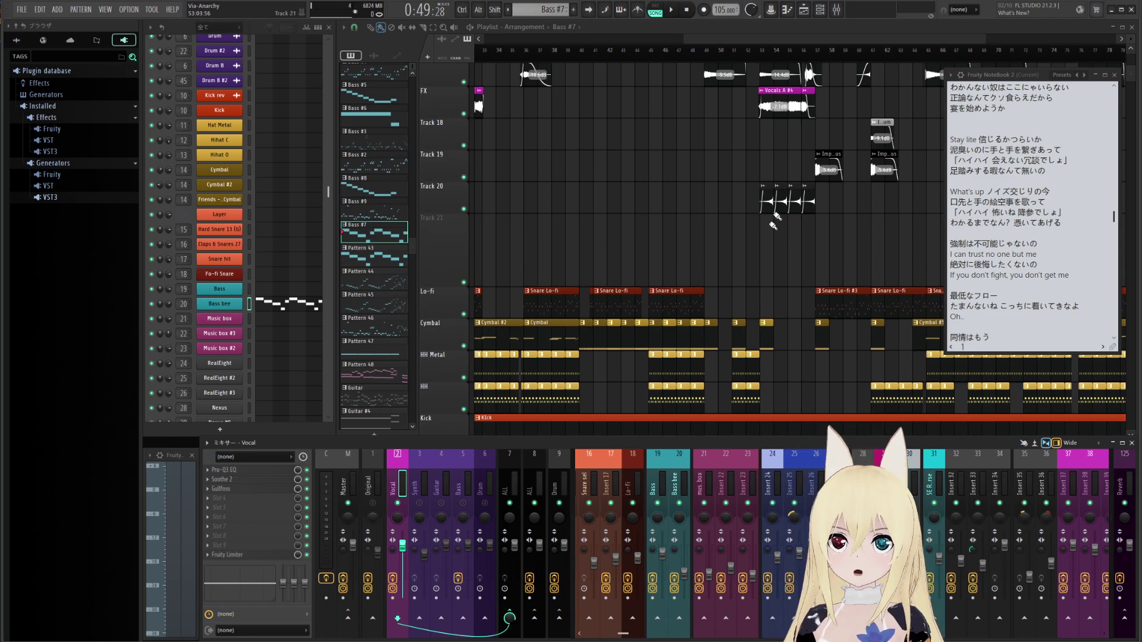
Import story.flac from the file window onto empty Track 21, remove its clip from the playlist and move the file window away
drag(591, 199, 723, 198)
right_click(657, 200)
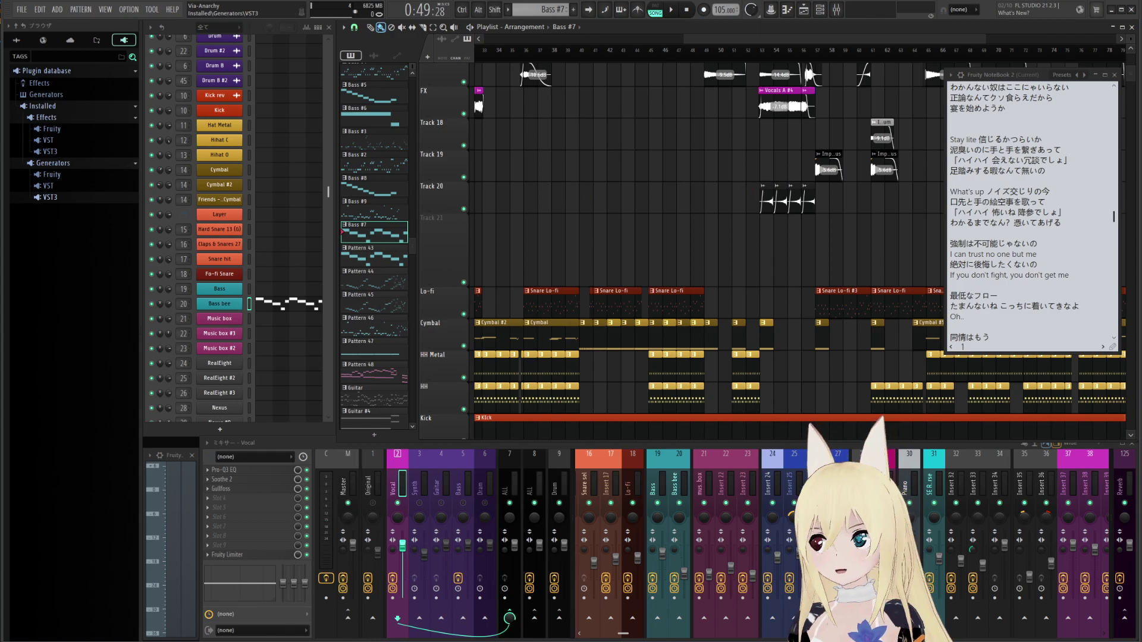
drag(372, 276, 261, 140)
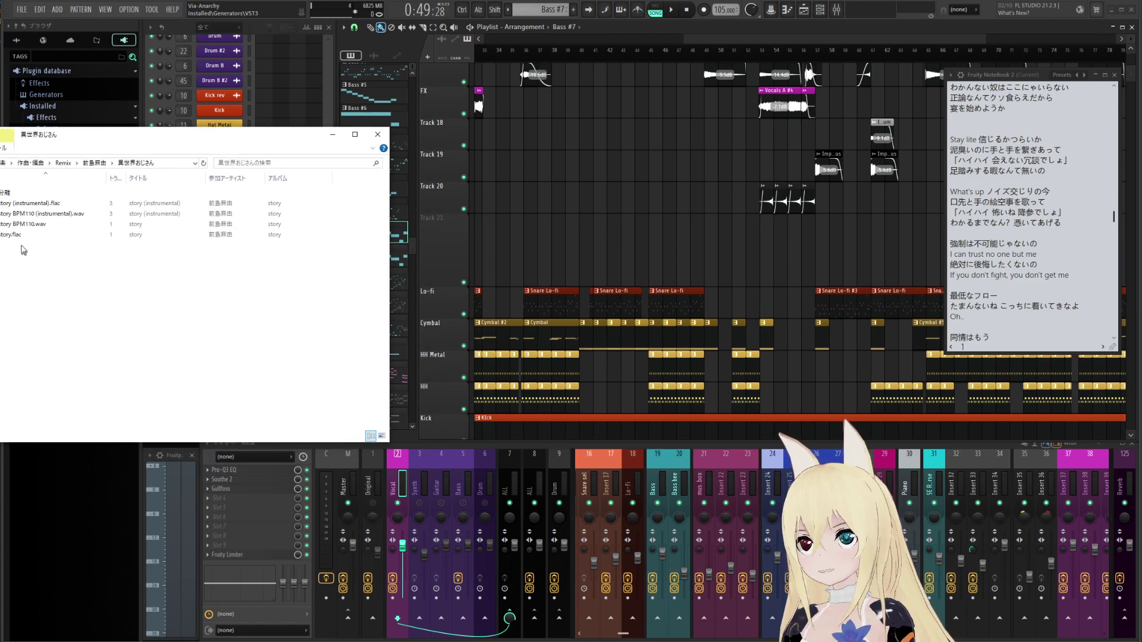
drag(17, 241, 601, 226)
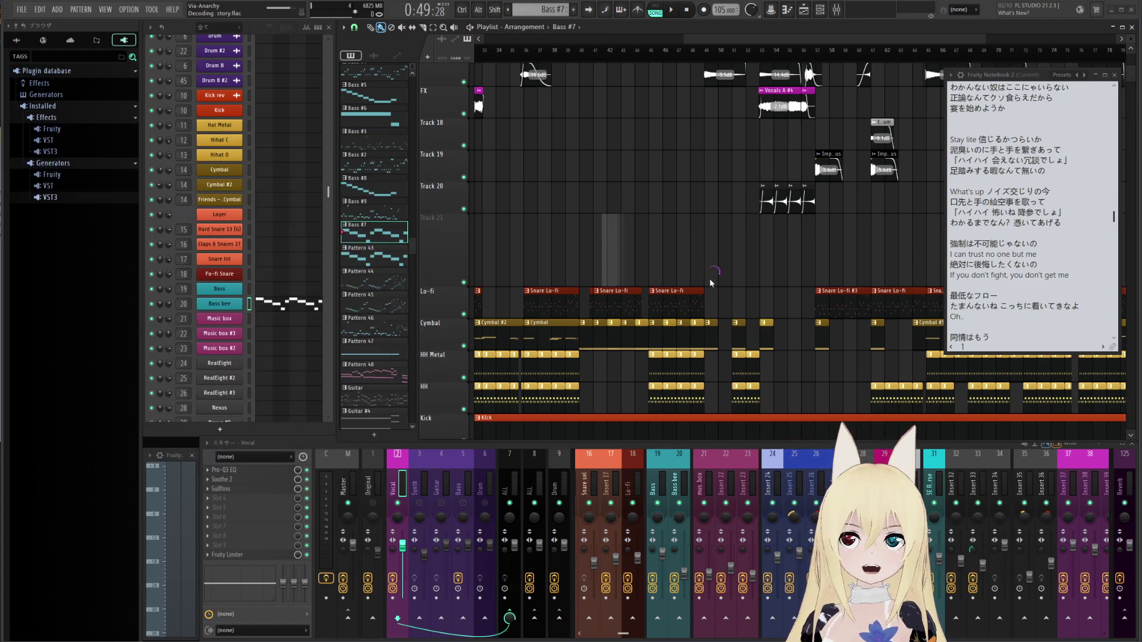
right_click(657, 229)
click(0, 202)
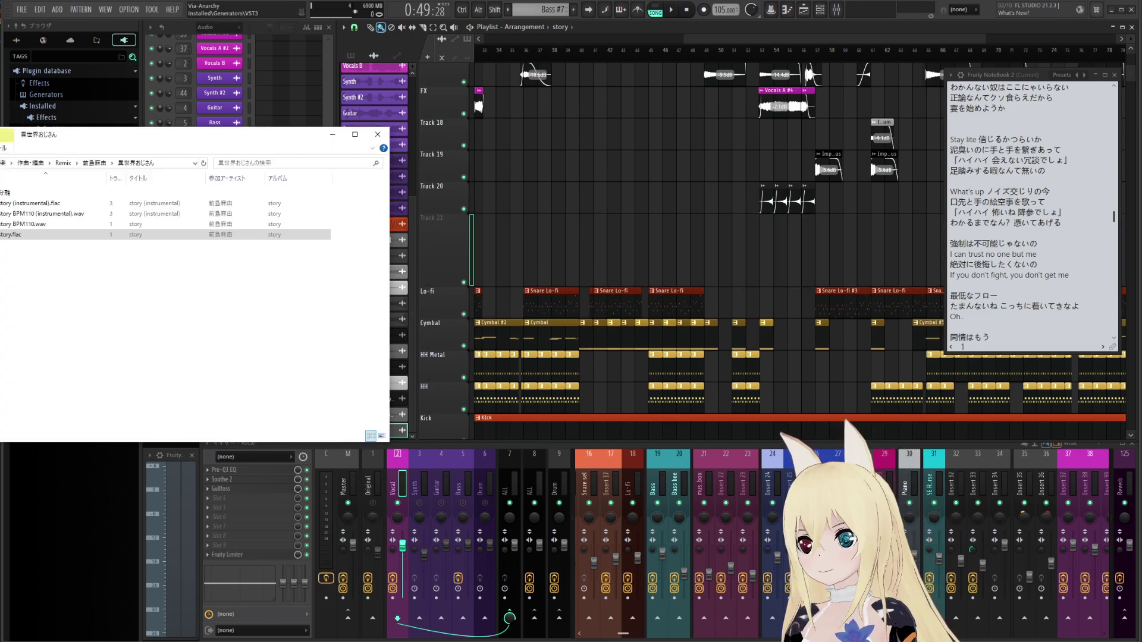
drag(143, 138, 0, 271)
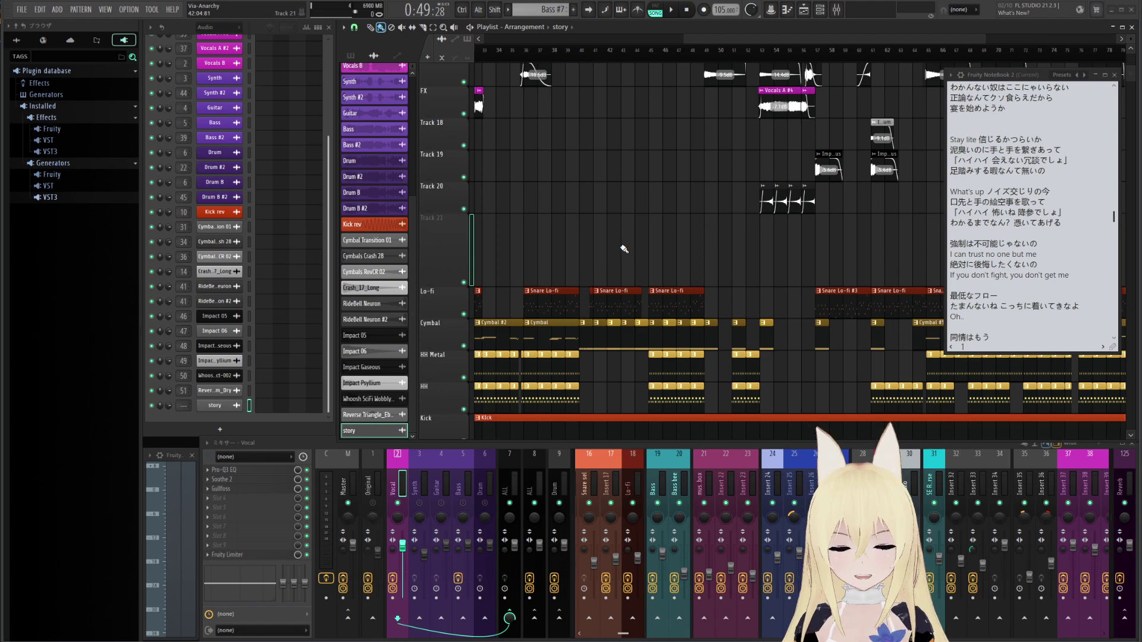
Browse the installed Fruity effects and select Fruity Parametric EQ 2, followed by Fruity Reeverb 2, in the list
drag(619, 246, 612, 197)
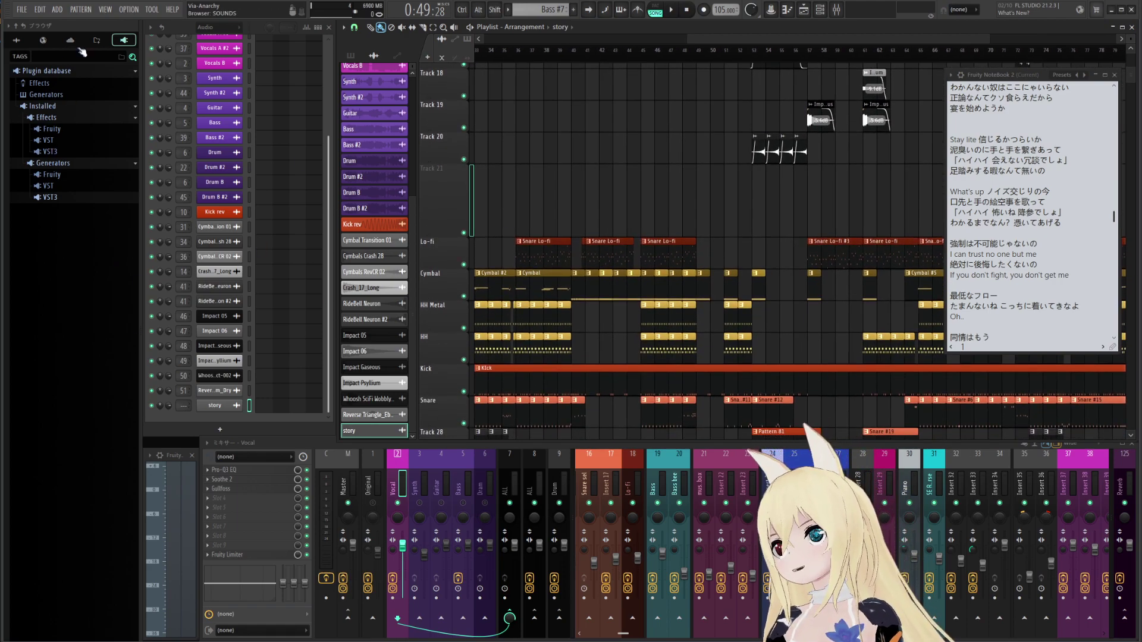
click(55, 129)
scroll(89, 292, down, 7)
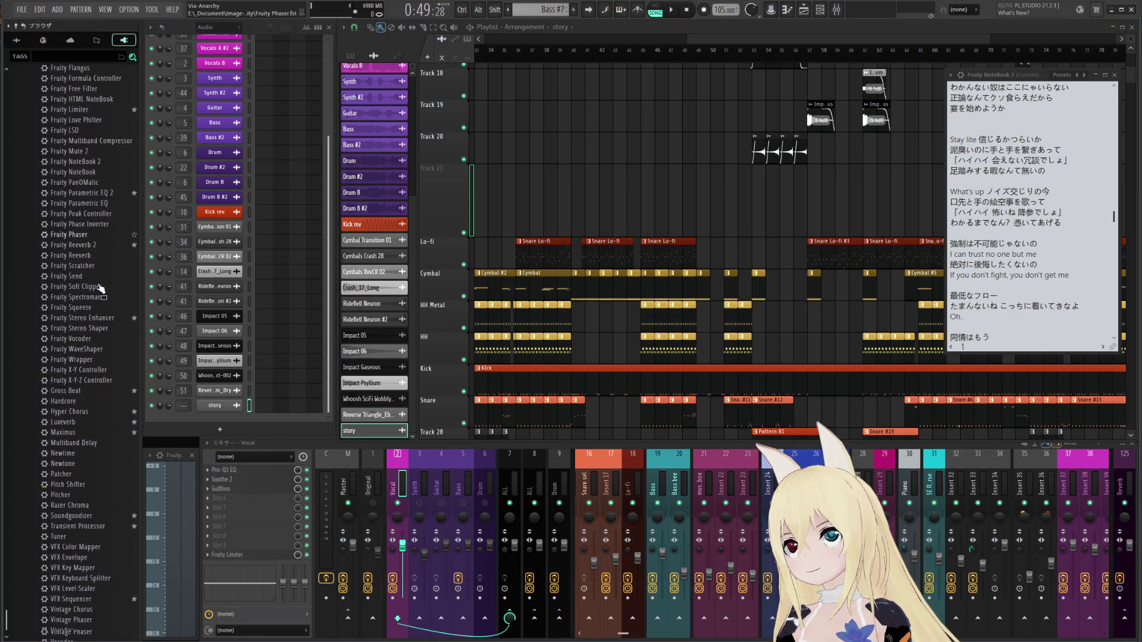
scroll(101, 290, up, 2)
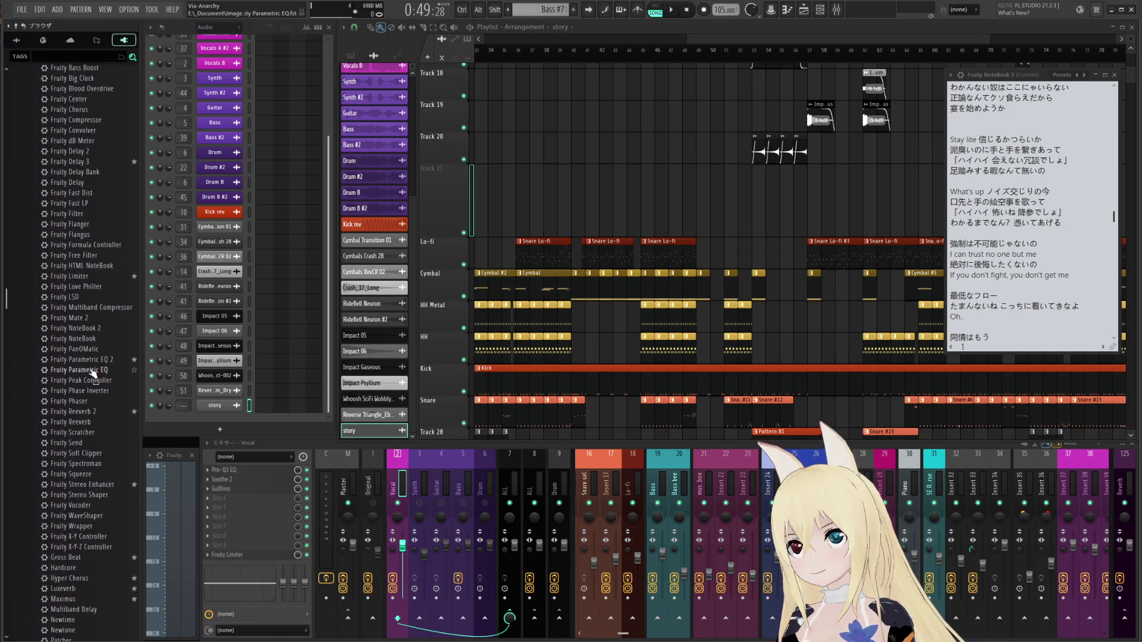
click(90, 360)
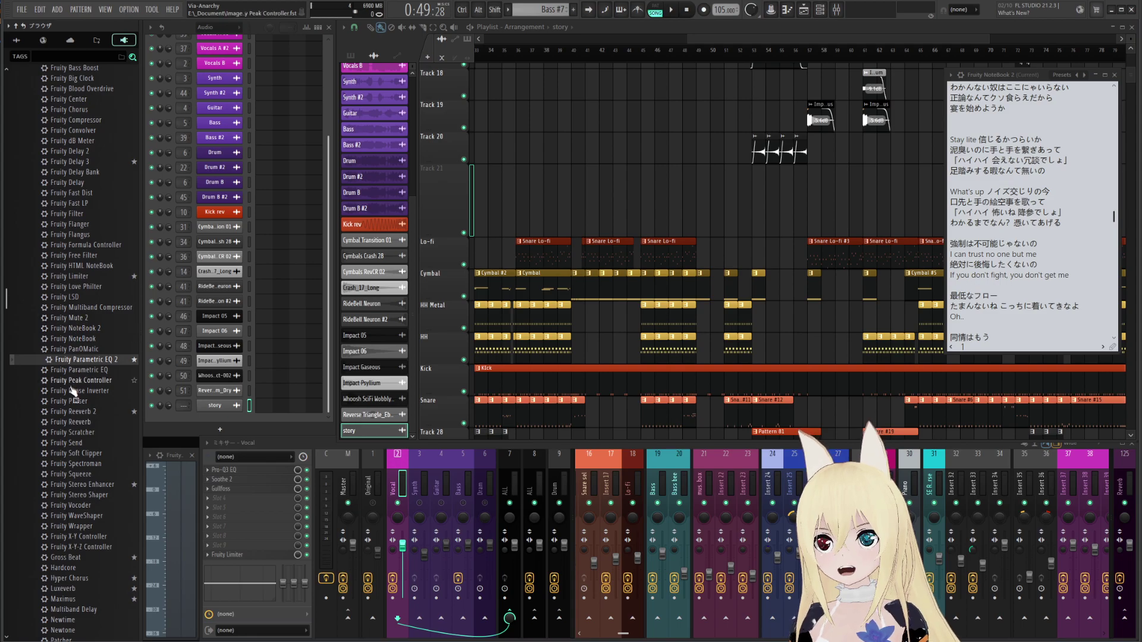
click(75, 413)
drag(75, 417, 102, 418)
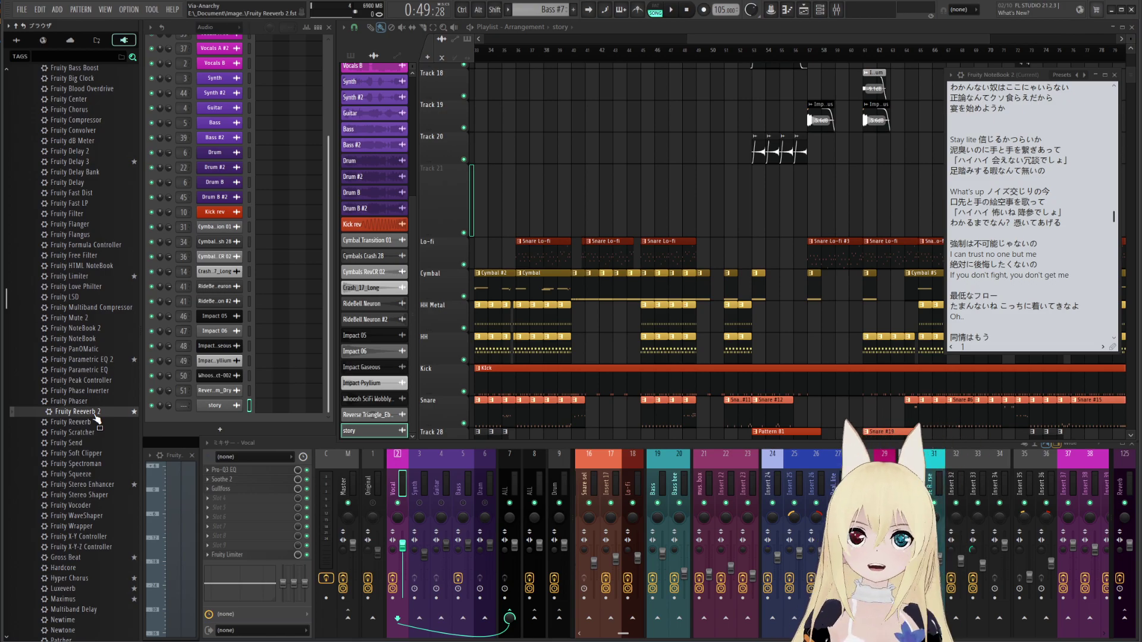
Play the mix from about bar 53 and again from about bar 63, following the clips from Track 20 down to Track 39
drag(667, 204, 595, 164)
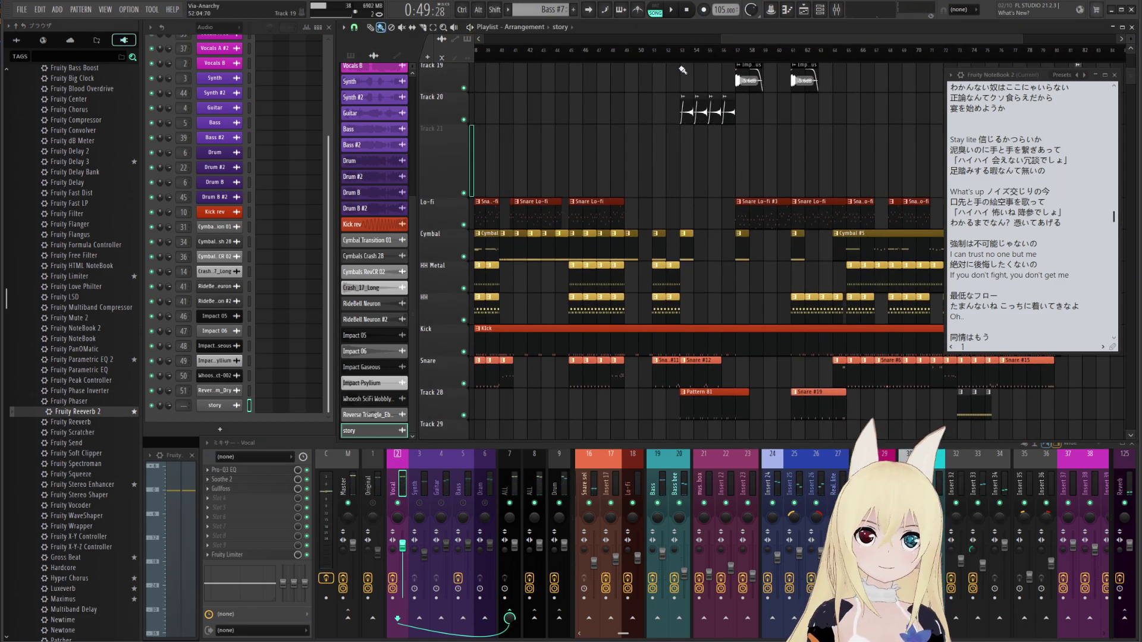
click(686, 51)
key(space)
drag(754, 187, 681, 177)
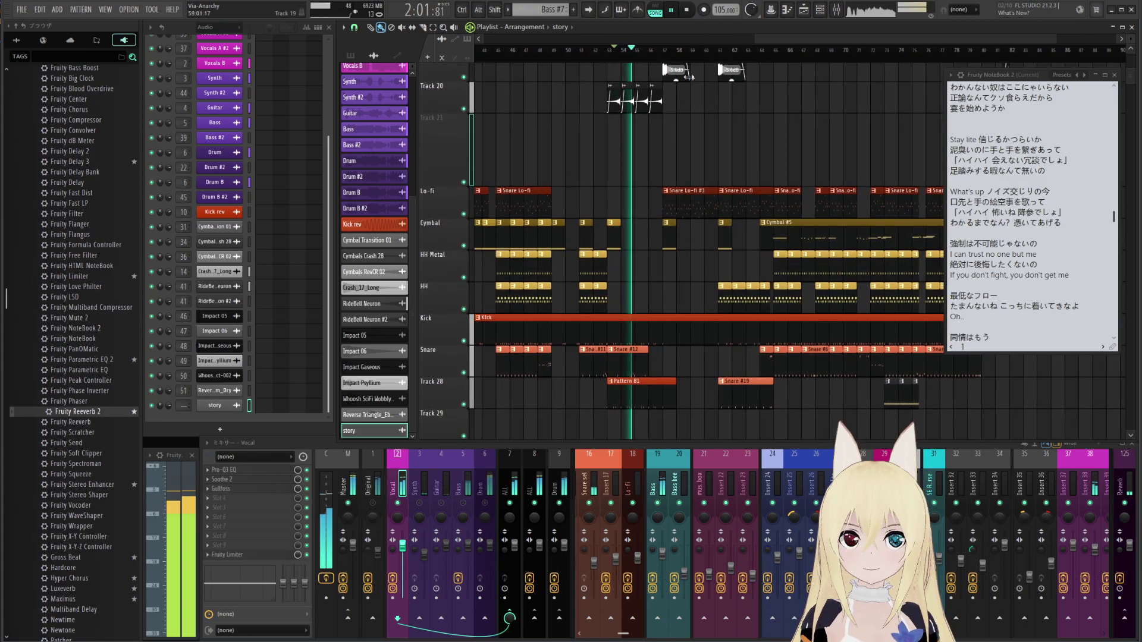
drag(722, 148, 629, 109)
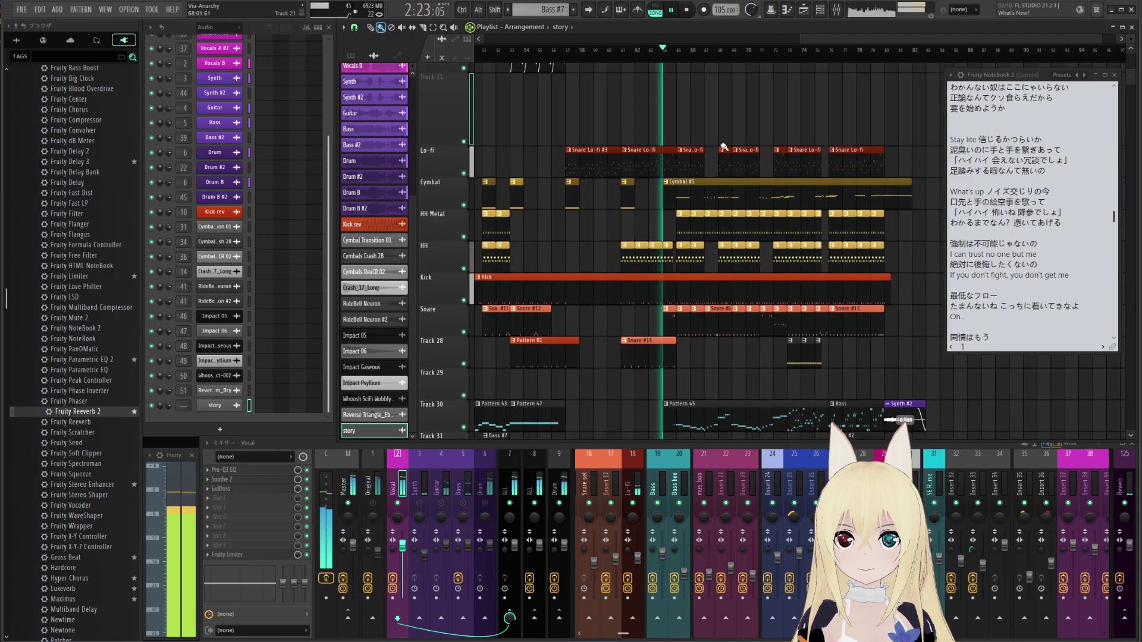
drag(716, 130, 696, 69)
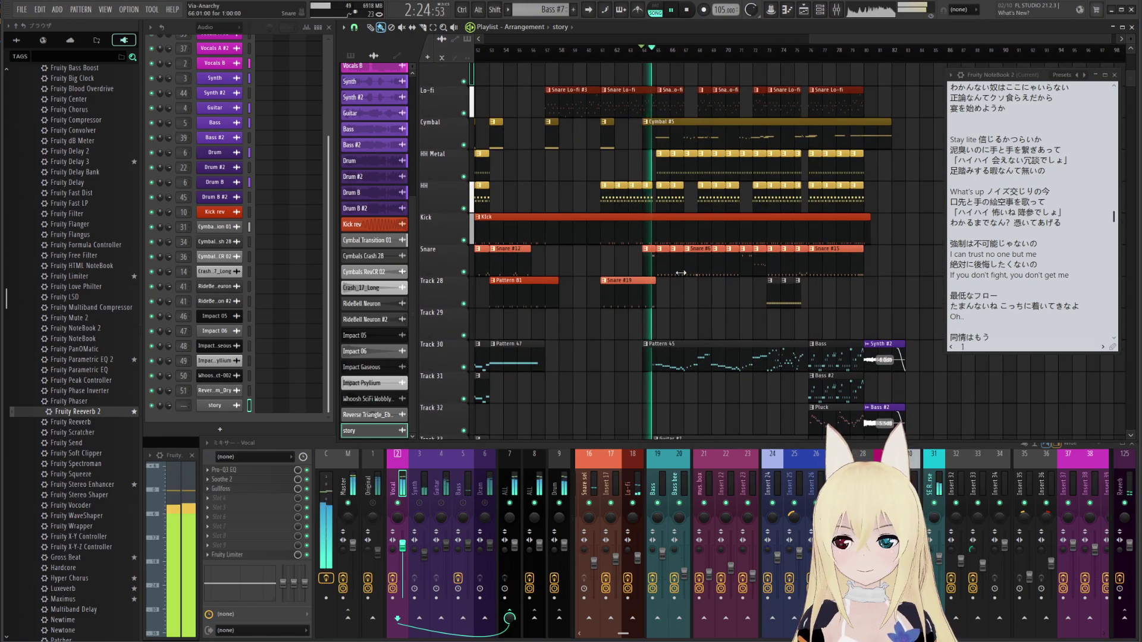
drag(675, 250, 627, 143)
drag(690, 299, 704, 188)
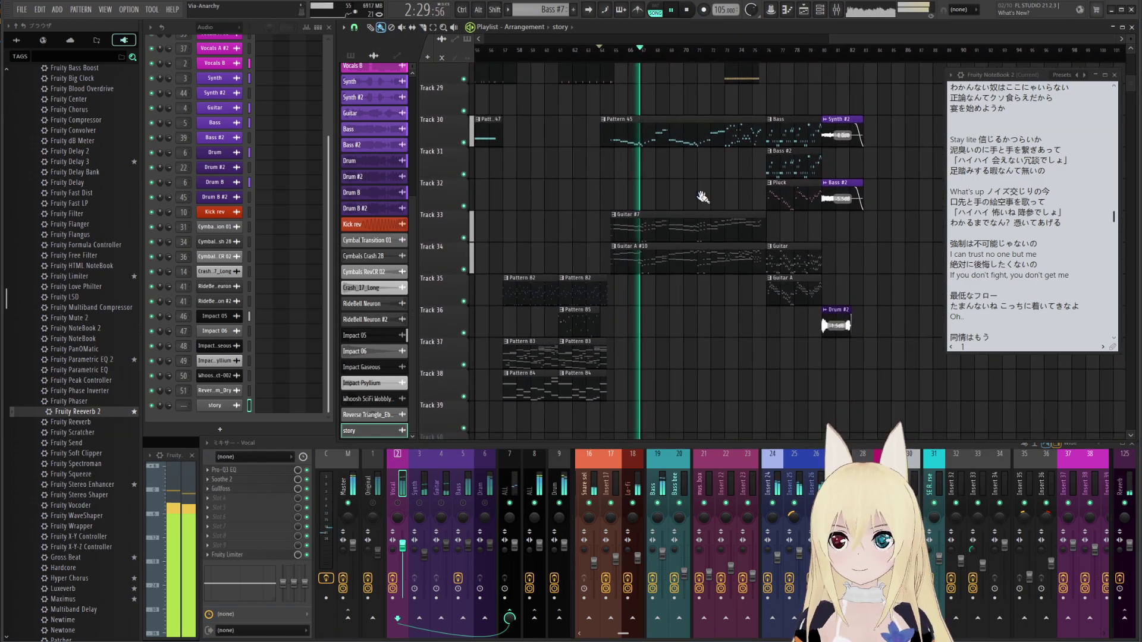
Open the Guitar #7 clip in the piano roll, play it from bar 6 while following its notes to the end, and close it
click(678, 230)
double_click(678, 230)
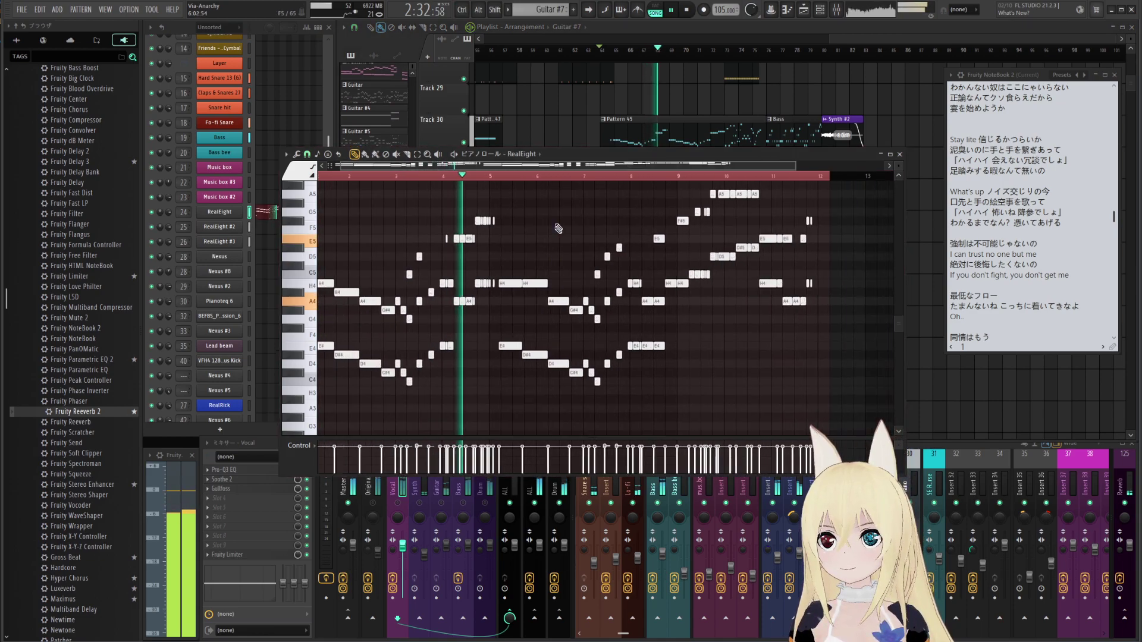
click(544, 177)
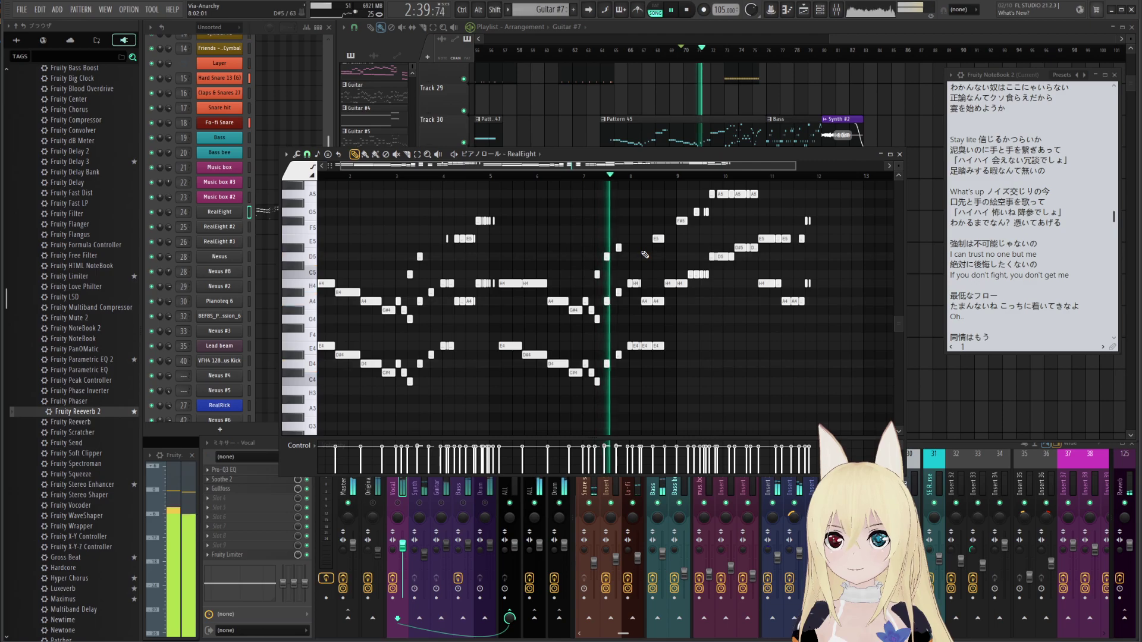
drag(646, 255, 540, 284)
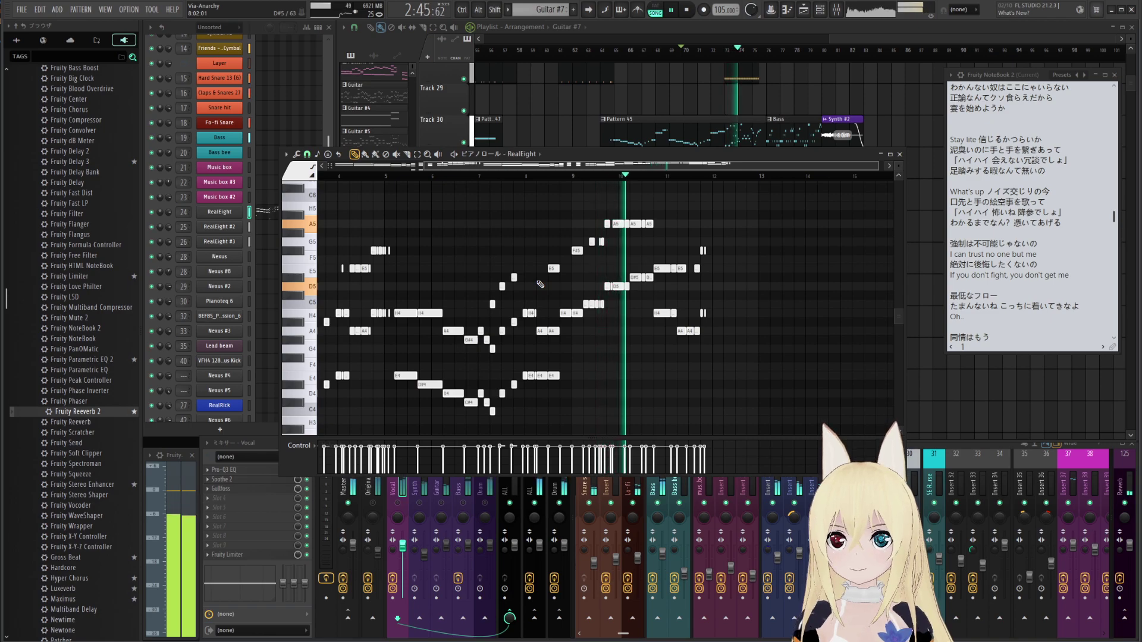
drag(607, 264, 511, 253)
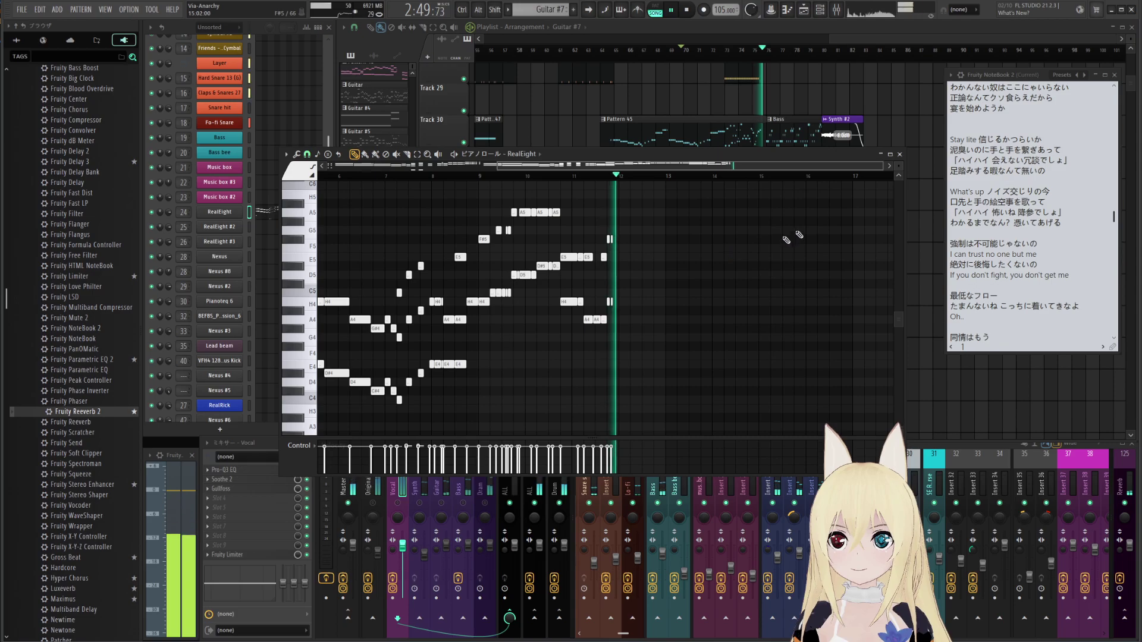
click(899, 154)
Follow the final section of the arrangement as it plays out, stop playback and return the playhead to the start of the song
drag(822, 263, 730, 275)
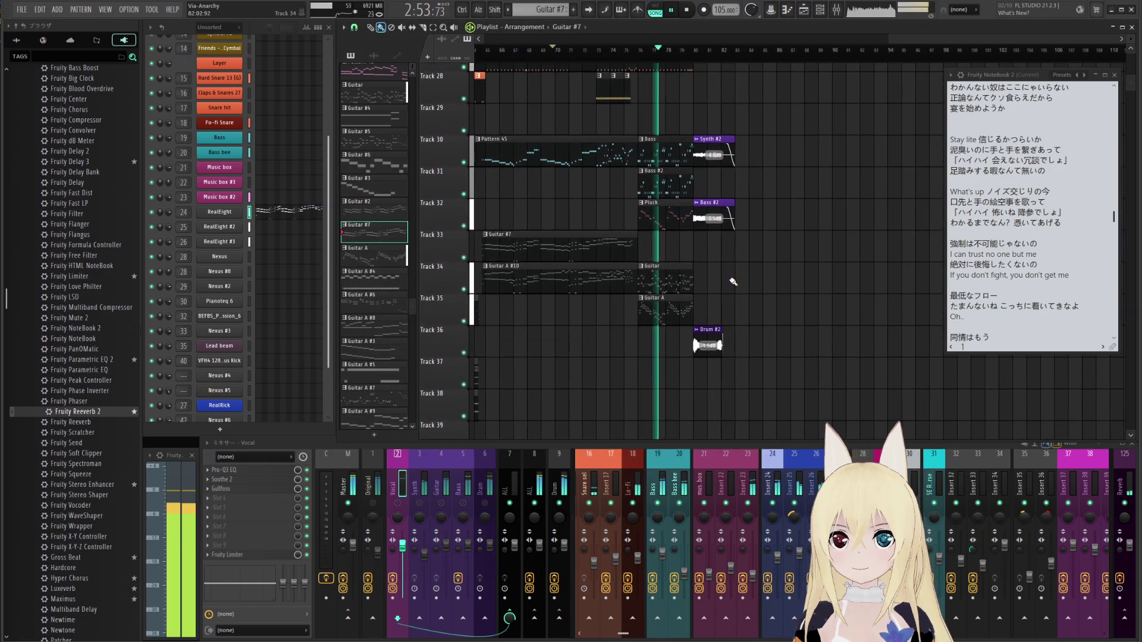
drag(810, 267, 1023, 260)
mouse_move(623, 229)
mouse_down()
mouse_move(736, 324)
mouse_move(629, 232)
mouse_move(773, 255)
mouse_move(835, 208)
mouse_up()
drag(733, 202, 826, 140)
drag(678, 148, 792, 139)
drag(632, 140, 682, 107)
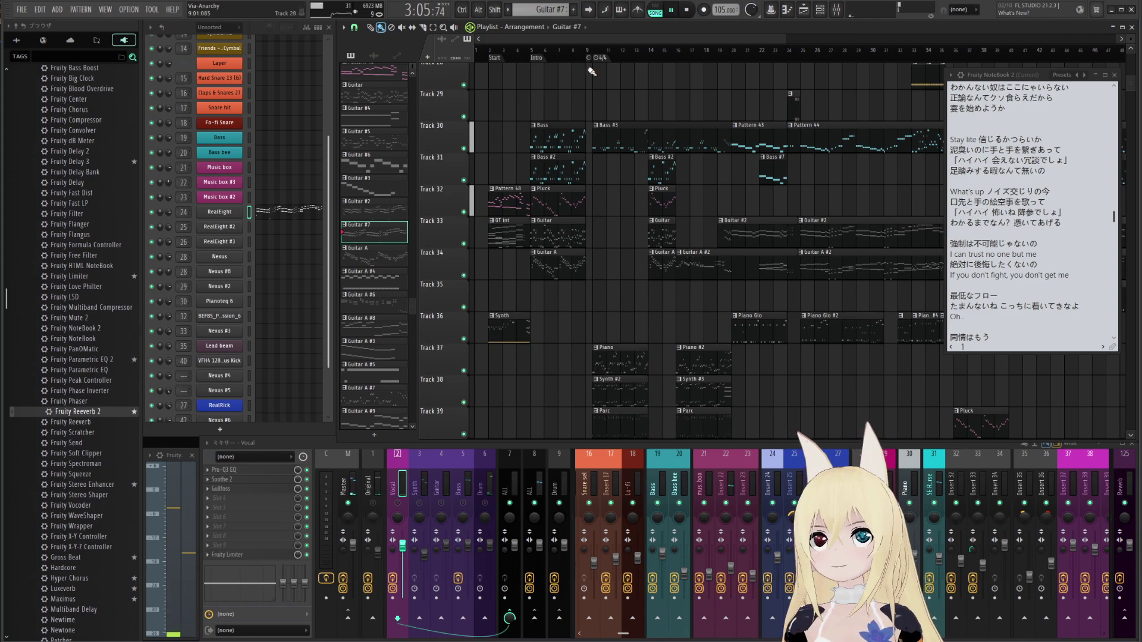
key(space)
click(483, 54)
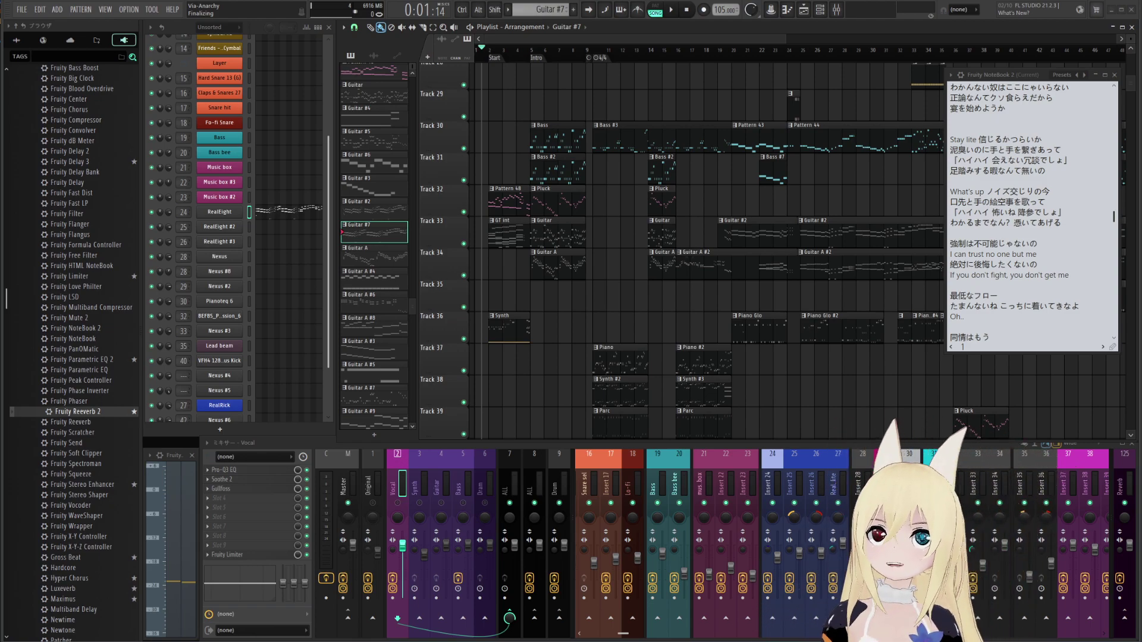
key(super)
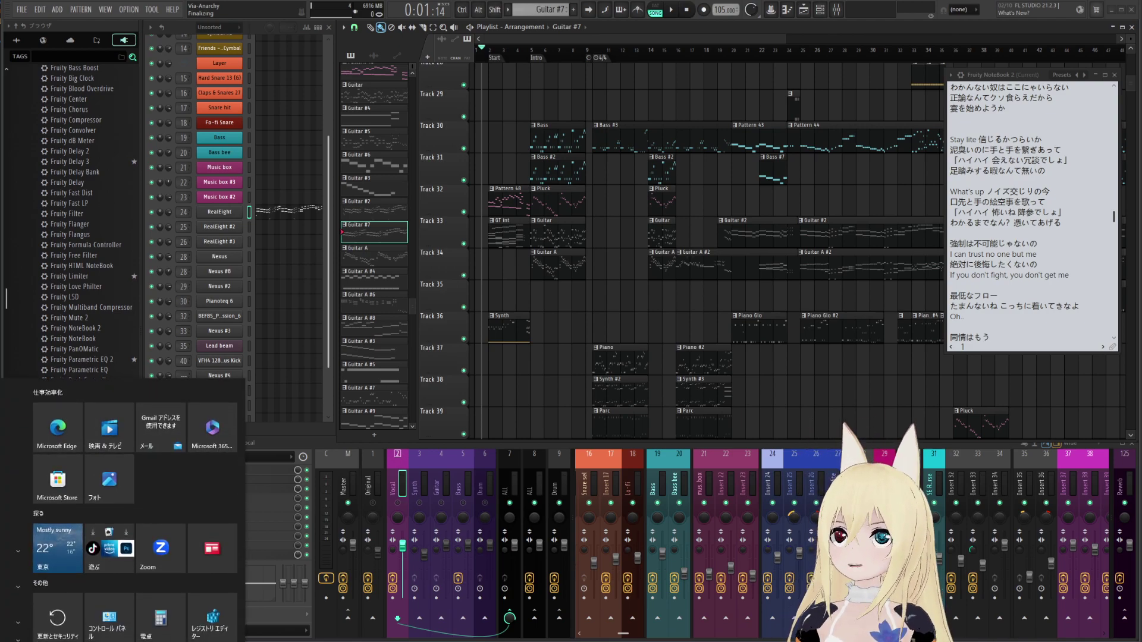
key(super)
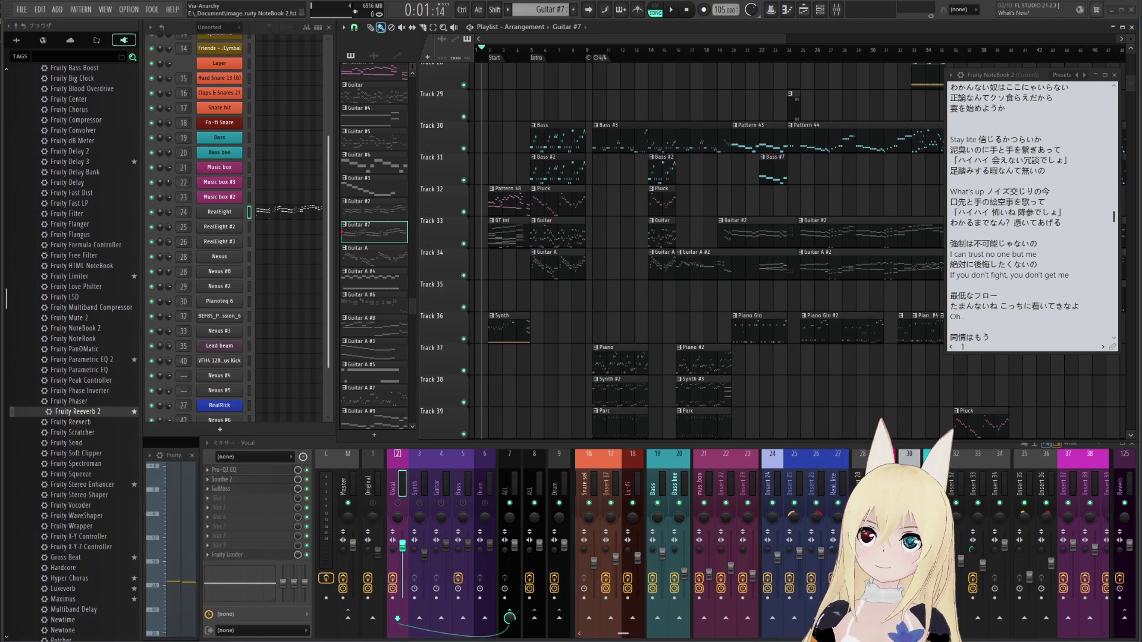